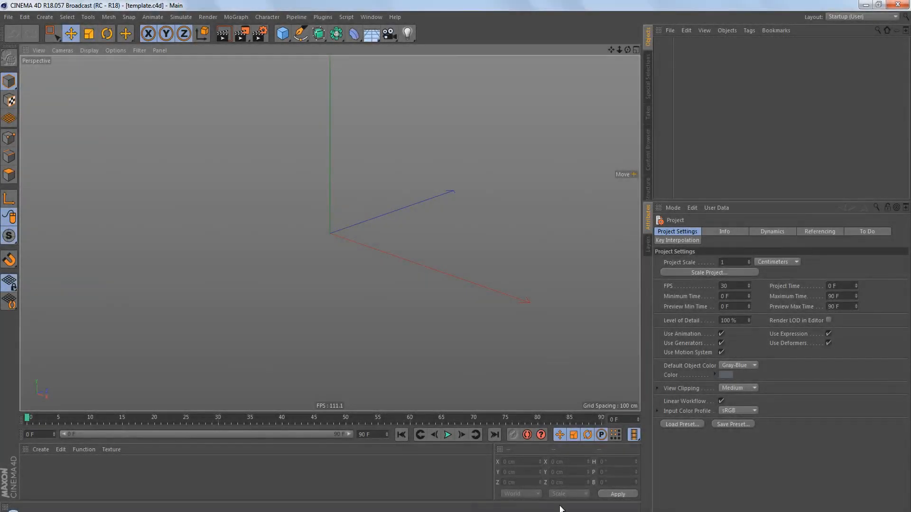
- Load circular jigsaw puzzle.jpg from the project folder as the background picture of the maximized Front view
middle_click(432, 249)
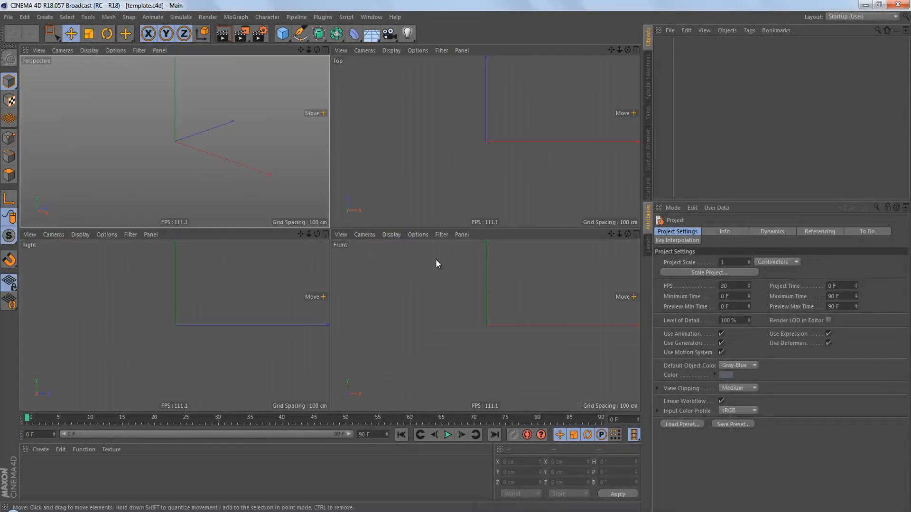
middle_click(448, 301)
key(alt+Tab)
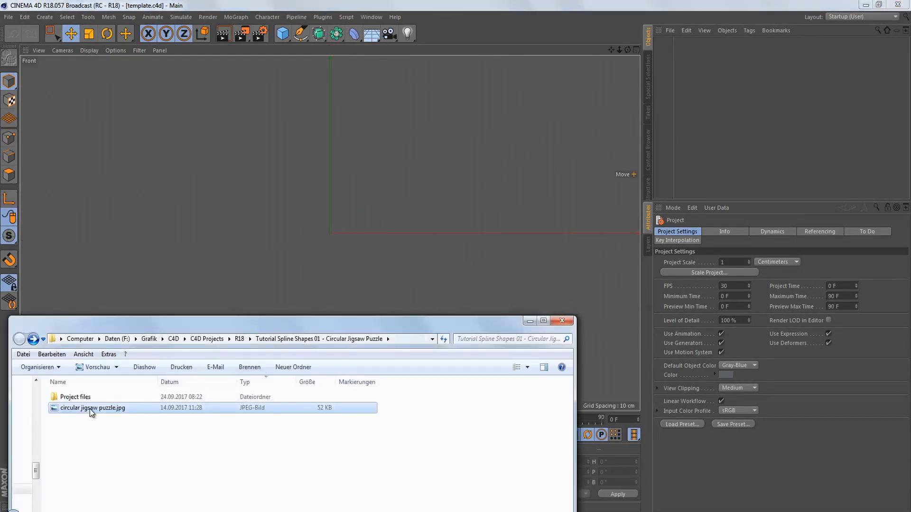
drag(92, 411, 326, 277)
click(326, 279)
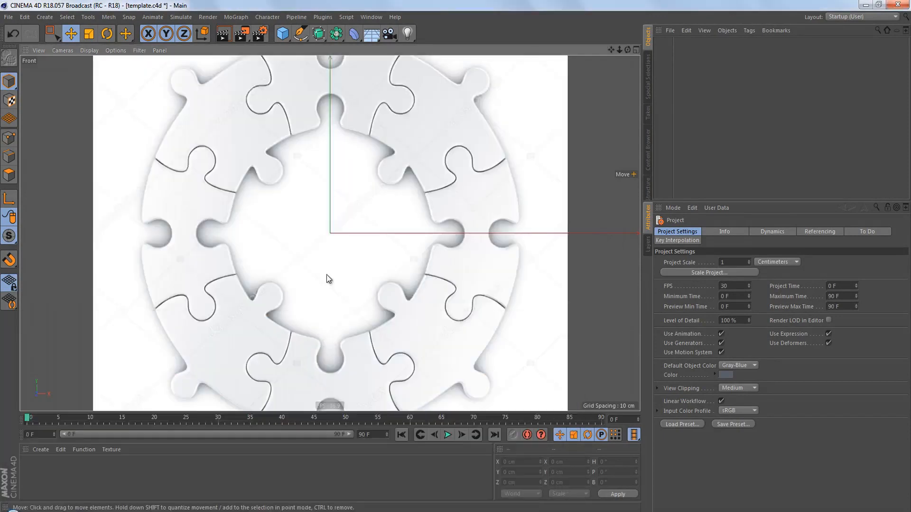
- Configure the Front view's background picture with a size of 1500 and a transparency of 67 %
click(122, 51)
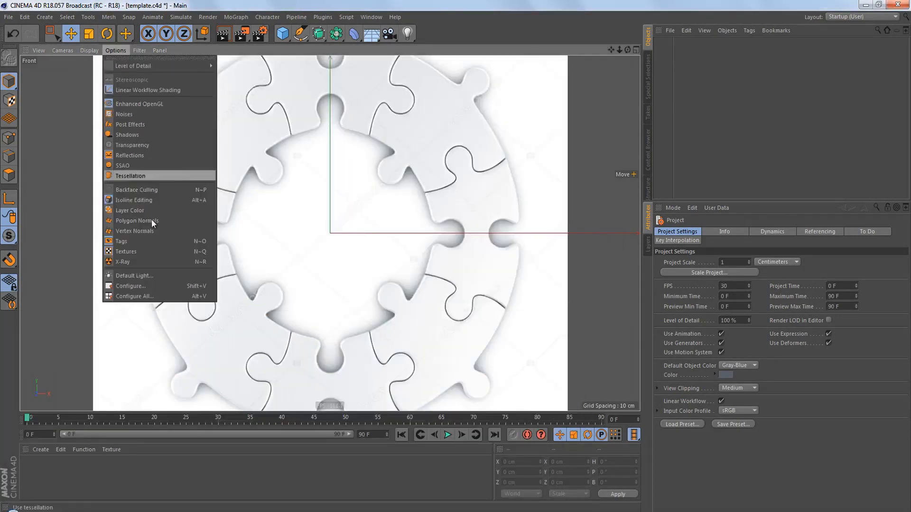
click(159, 285)
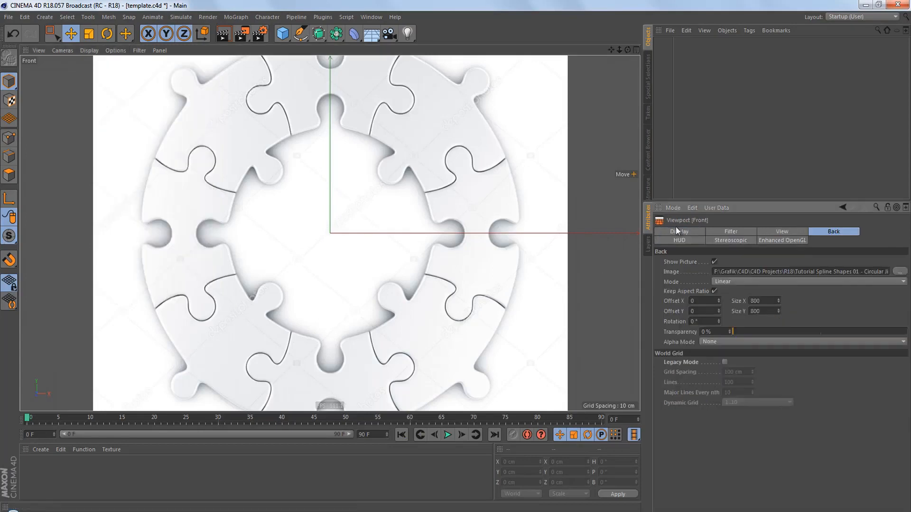
click(735, 300)
text(1500)
key(Return)
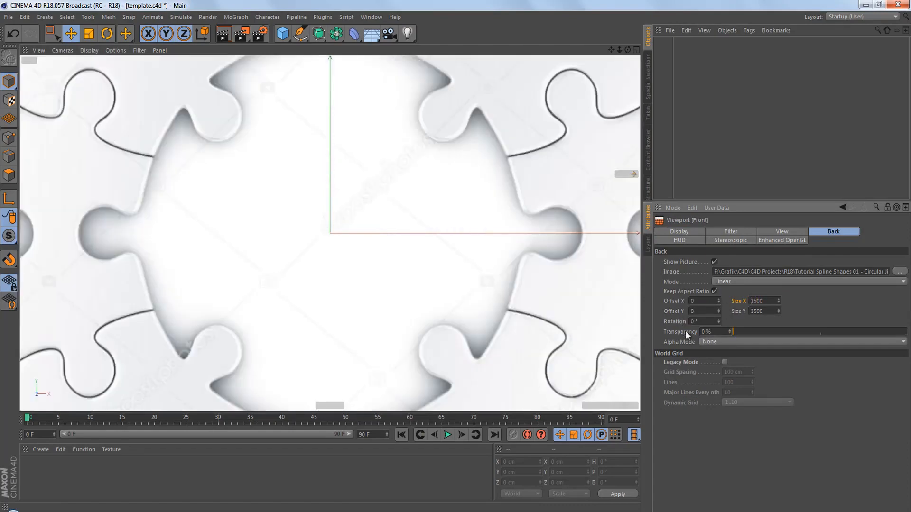
drag(747, 332, 846, 332)
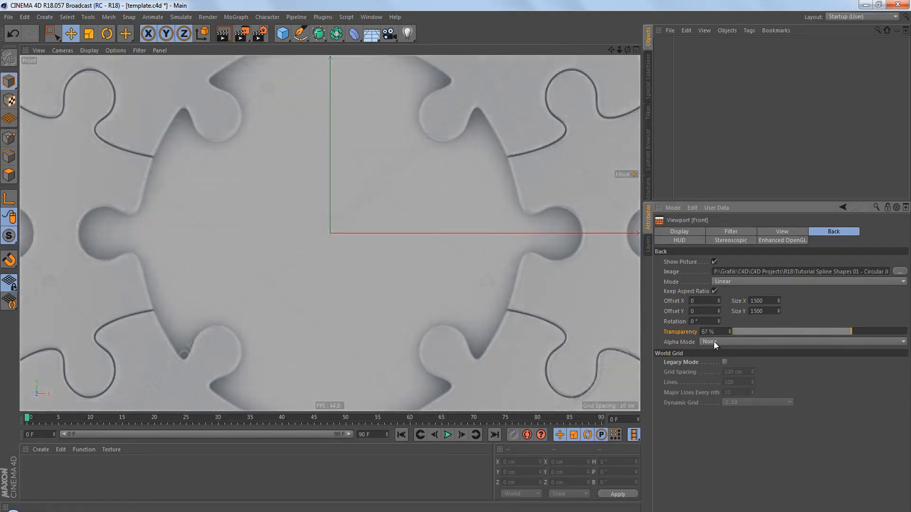
- Examine the reference ring's outer and inner outlines and the knobs and notches of its jigsaw pieces
scroll(460, 254, down, 6)
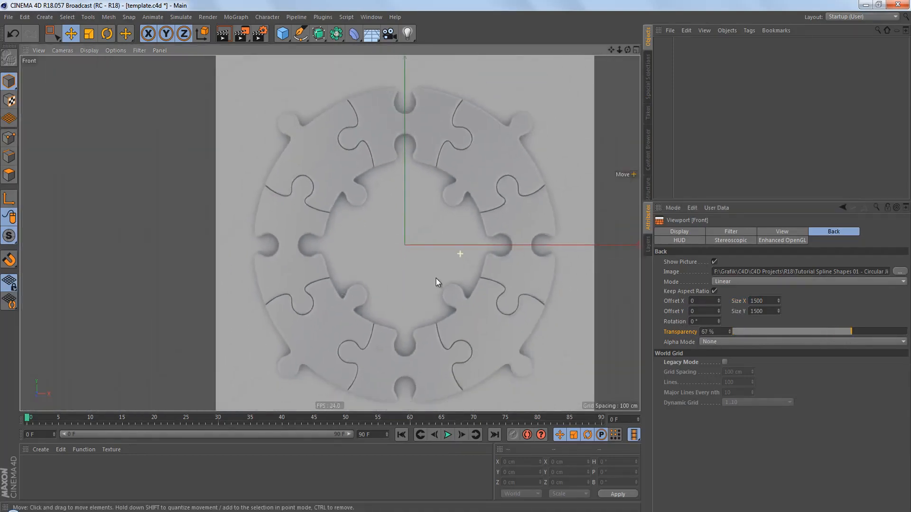
alt+right_drag(436, 278, 434, 279)
alt+middle_drag(465, 264, 457, 259)
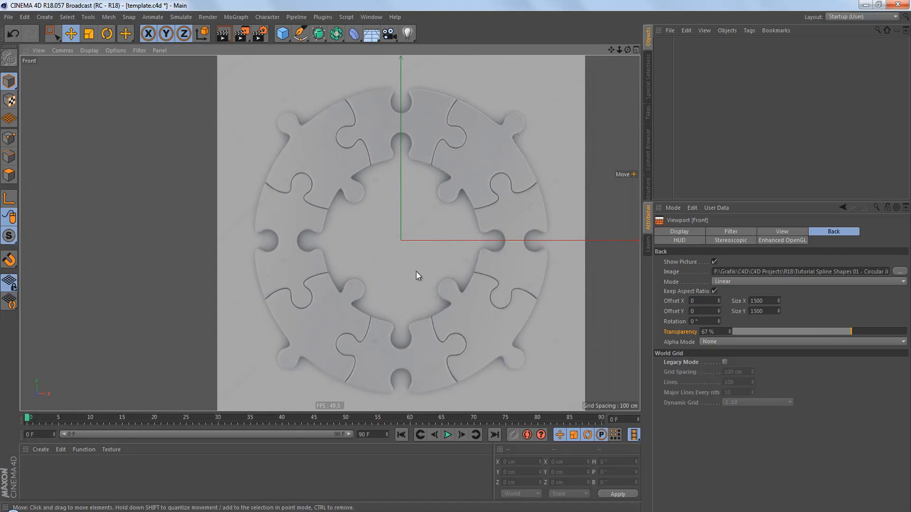
scroll(375, 115, up, 5)
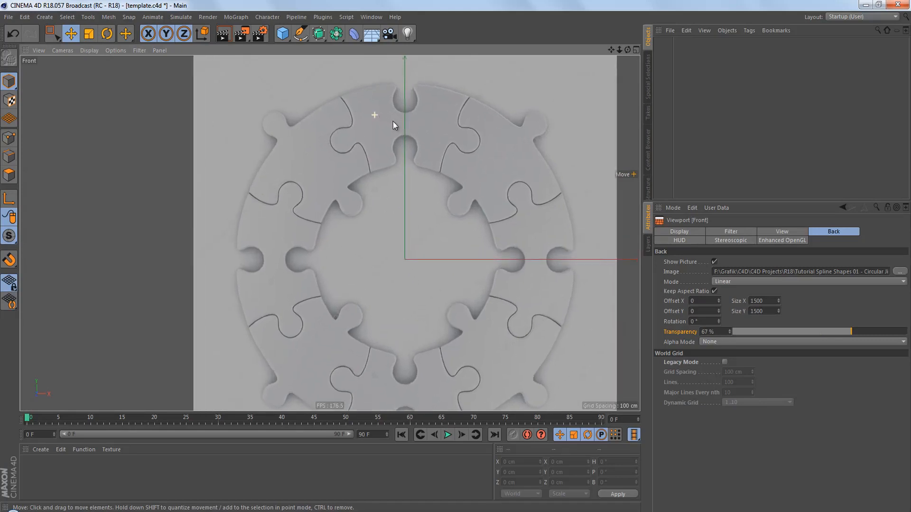
alt+right_drag(434, 133, 435, 133)
alt+middle_drag(423, 137, 415, 171)
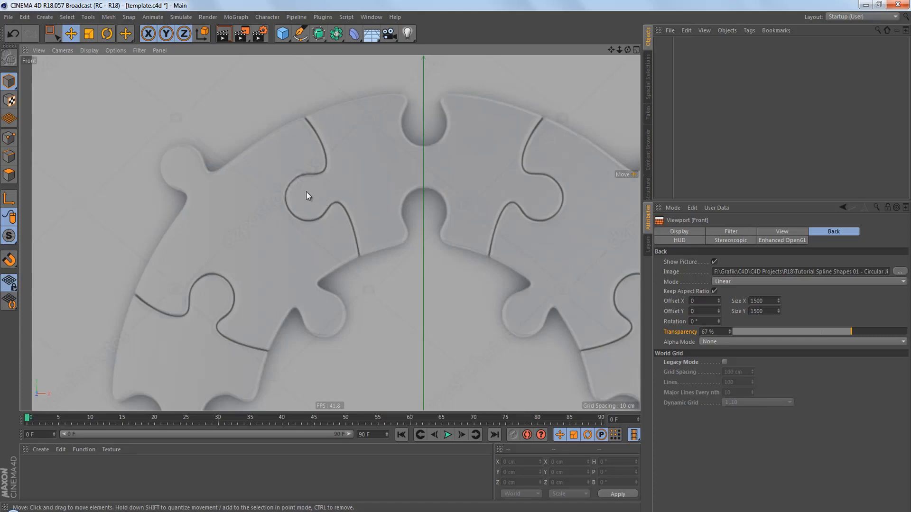
alt+right_drag(334, 181, 334, 183)
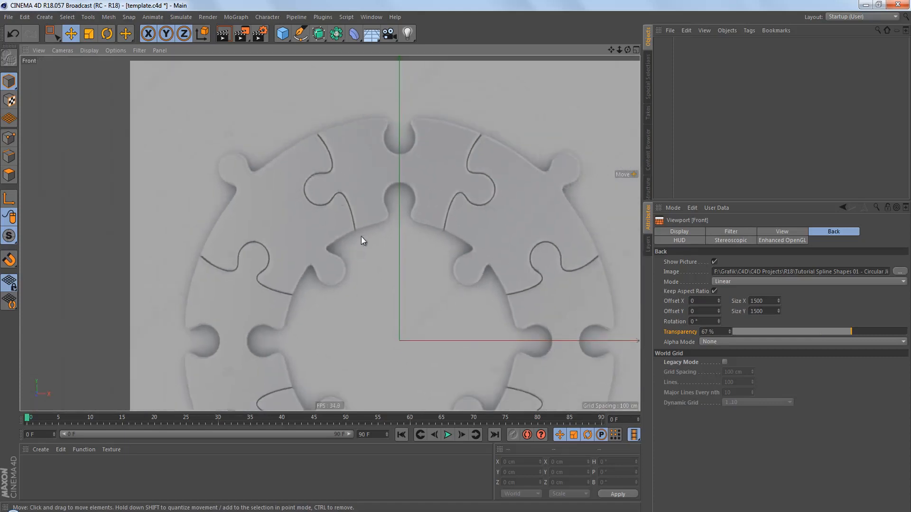
alt+middle_drag(358, 240, 320, 226)
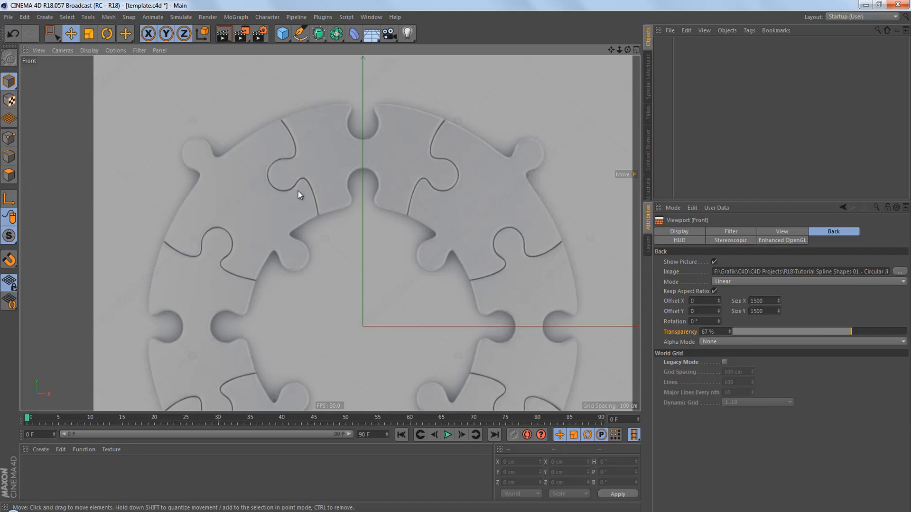
scroll(384, 181, down, 2)
alt+middle_drag(397, 195, 395, 163)
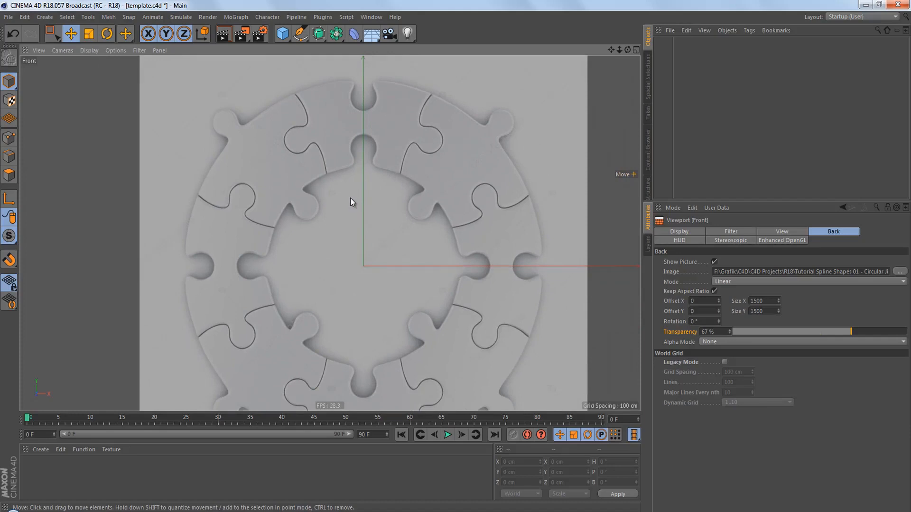
- Create a circle spline as a ring with a radius of 600 cm and an inner radius of 320 cm
drag(300, 33, 402, 69)
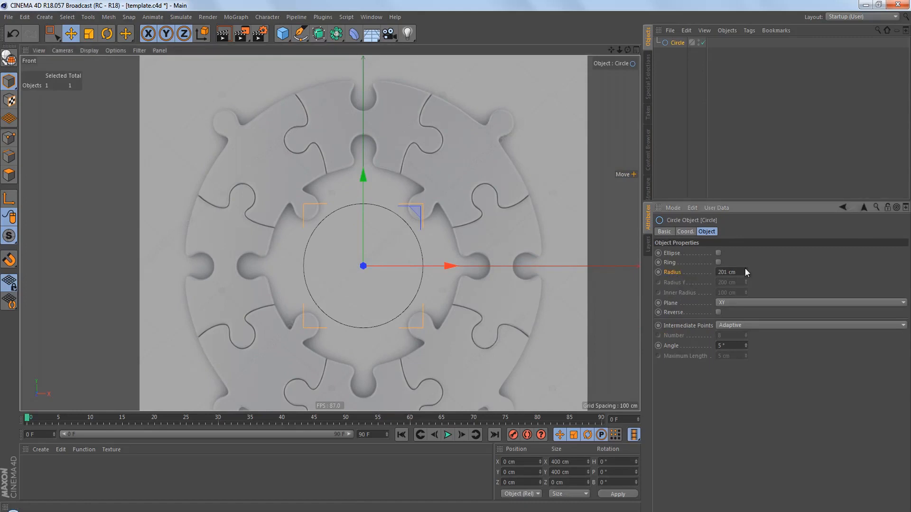
mouse_move(745, 269)
mouse_down()
mouse_move(756, 241)
mouse_move(745, 273)
mouse_up()
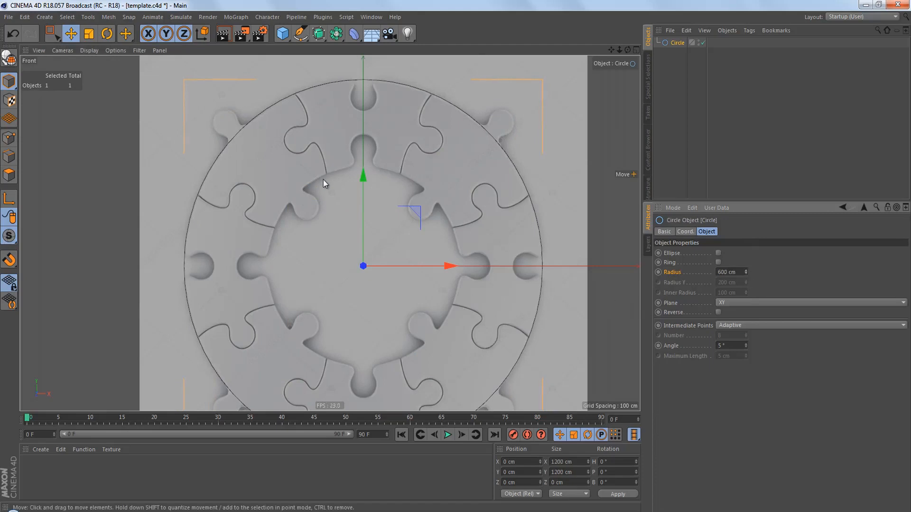
click(718, 262)
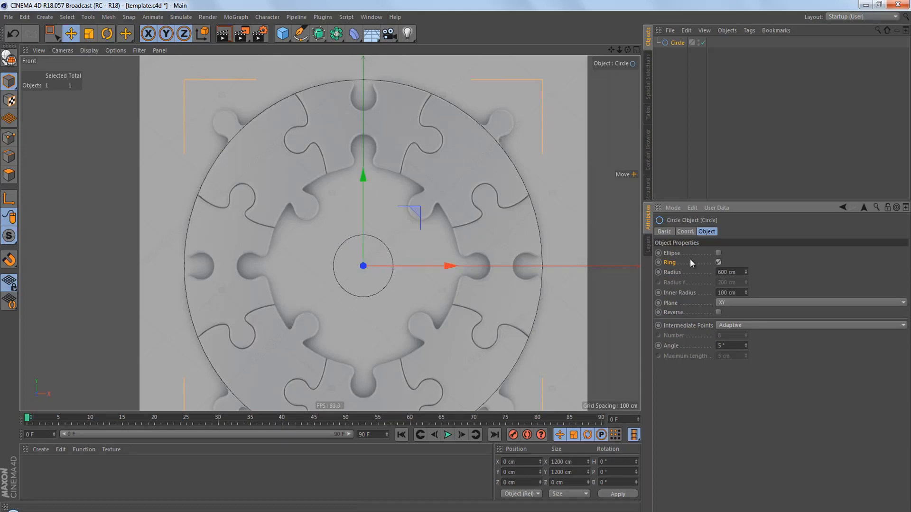
click(689, 292)
mouse_move(747, 289)
mouse_down()
mouse_move(747, 278)
mouse_move(746, 290)
mouse_up()
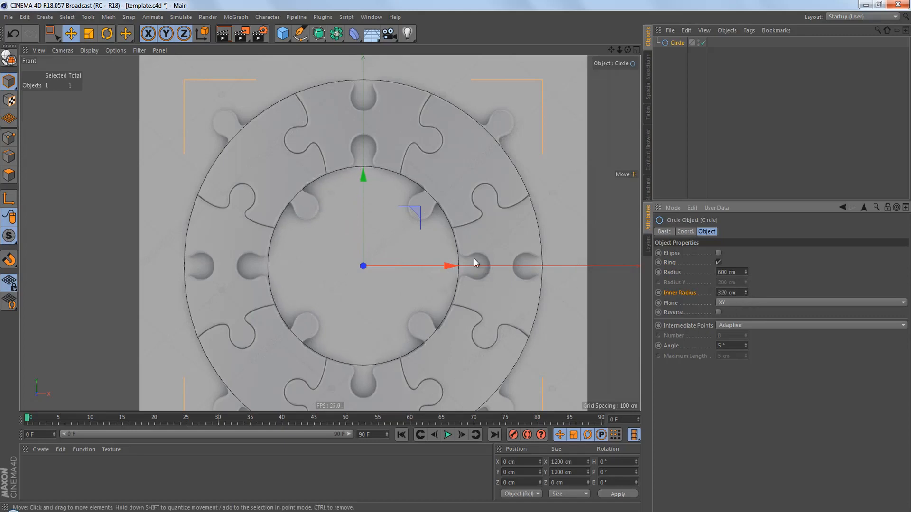
- Add a second circle spline over the ring's upper outer notch at about Y 546 cm, with a radius of 43 cm
alt+middle_drag(444, 223, 468, 254)
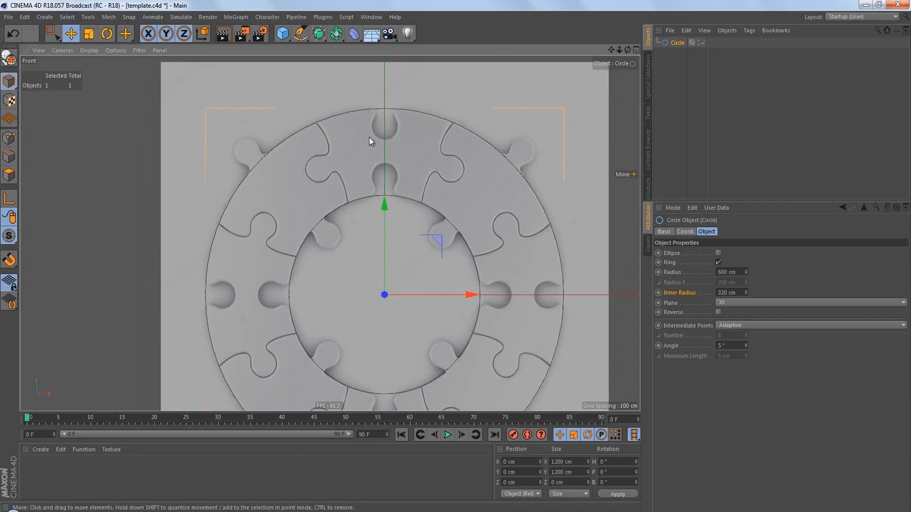
alt+right_drag(369, 141, 532, 126)
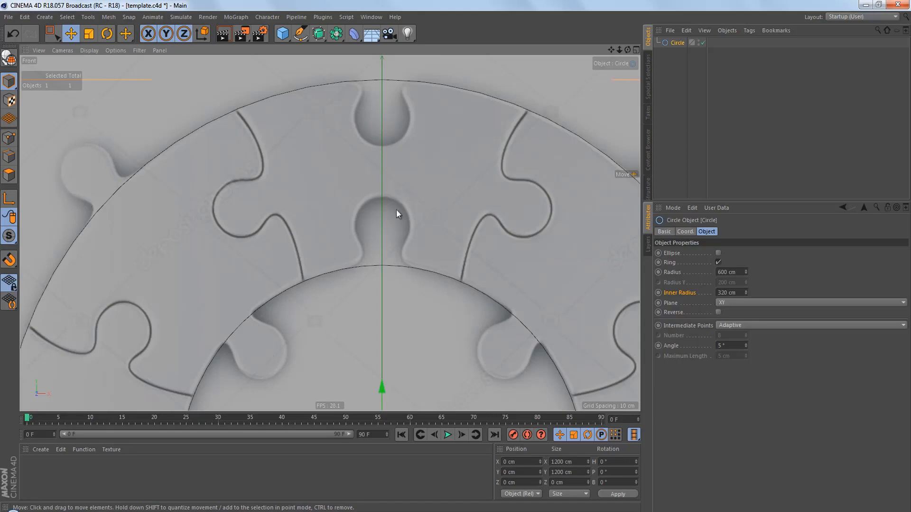
alt+middle_drag(404, 172, 391, 191)
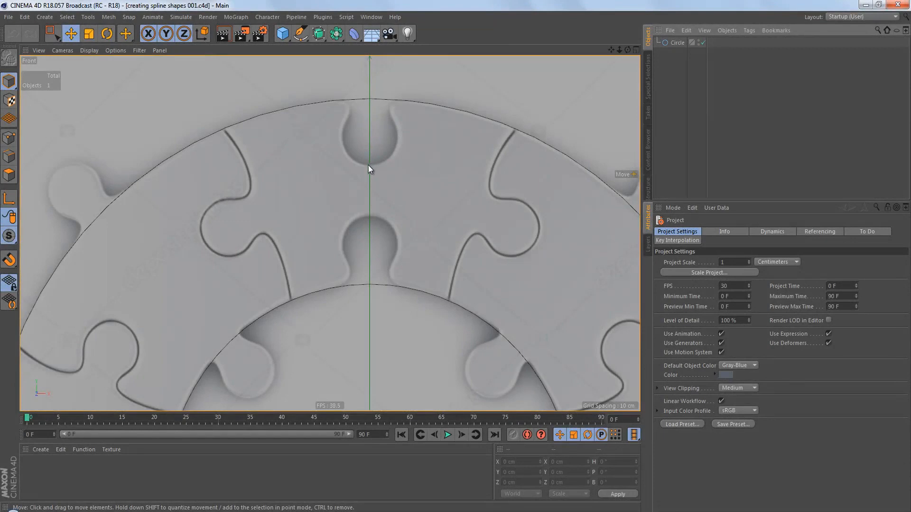
click(300, 34)
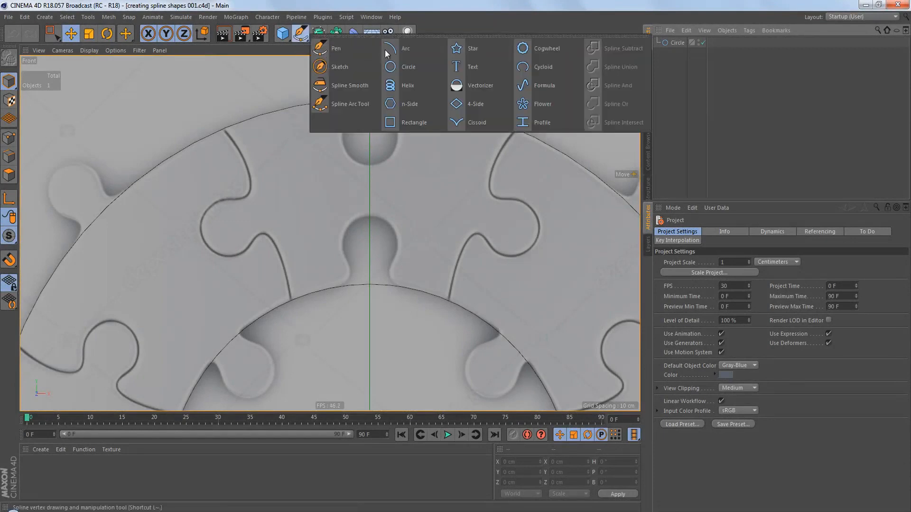
click(404, 67)
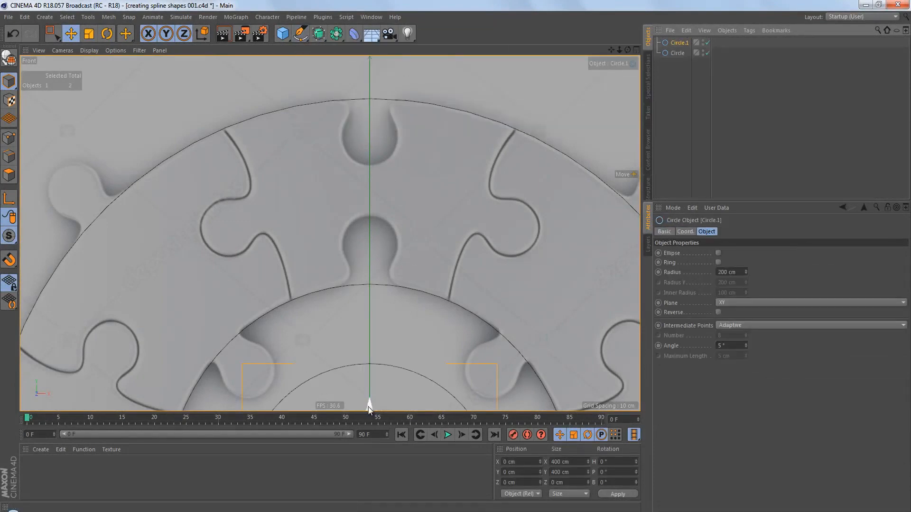
drag(369, 407, 370, 45)
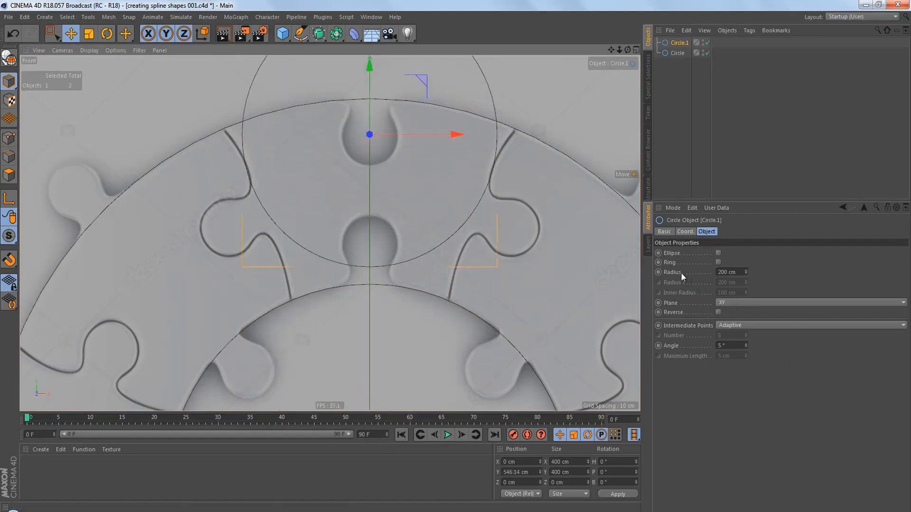
drag(745, 274, 747, 275)
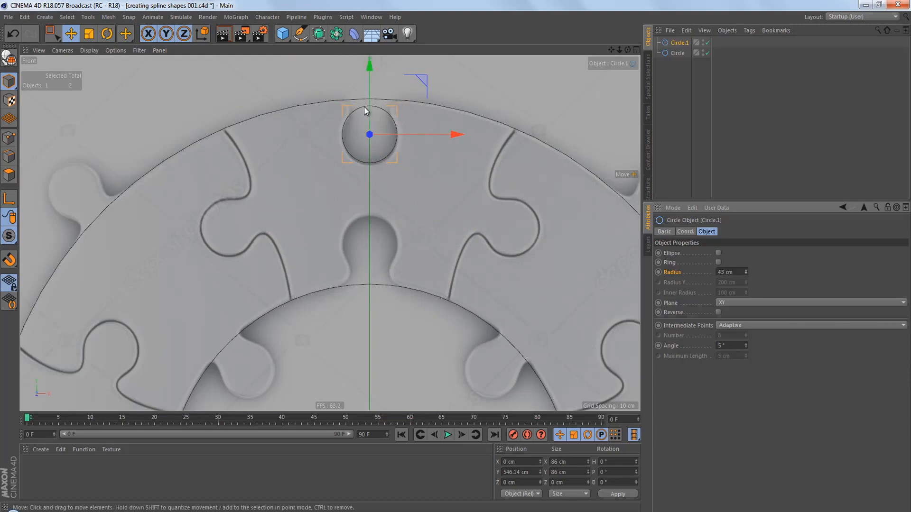
- Fine-tune the small circle's vertical position to about Y 544.6 cm to match the notch in the reference
scroll(363, 106, up, 4)
scroll(392, 102, up, 2)
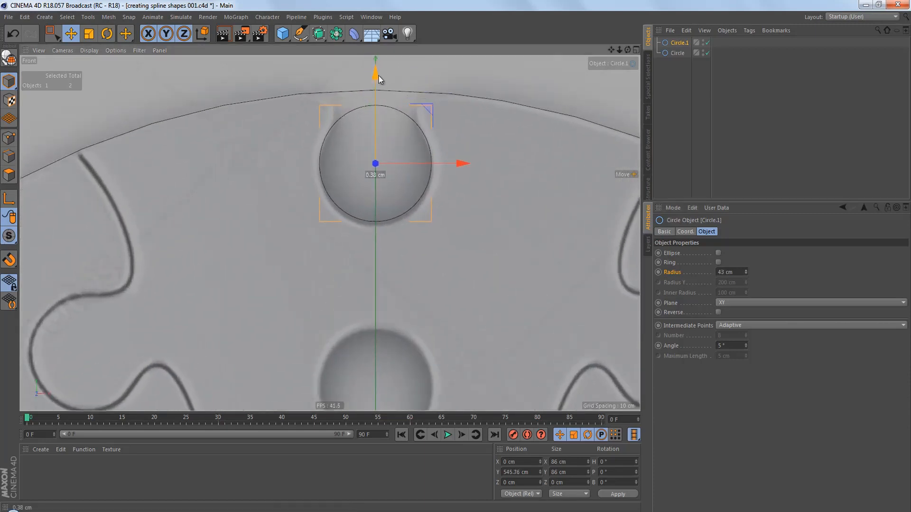
drag(375, 80, 384, 95)
alt+middle_drag(462, 161, 443, 213)
scroll(384, 202, up, 2)
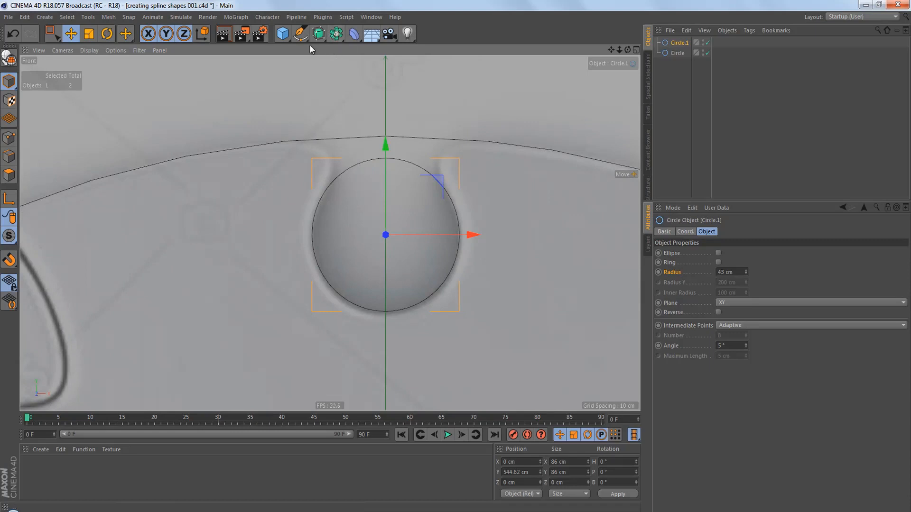
- Create a rectangle spline and move it up to about Y 589 cm, over the opening of the upper notch
drag(300, 33, 429, 124)
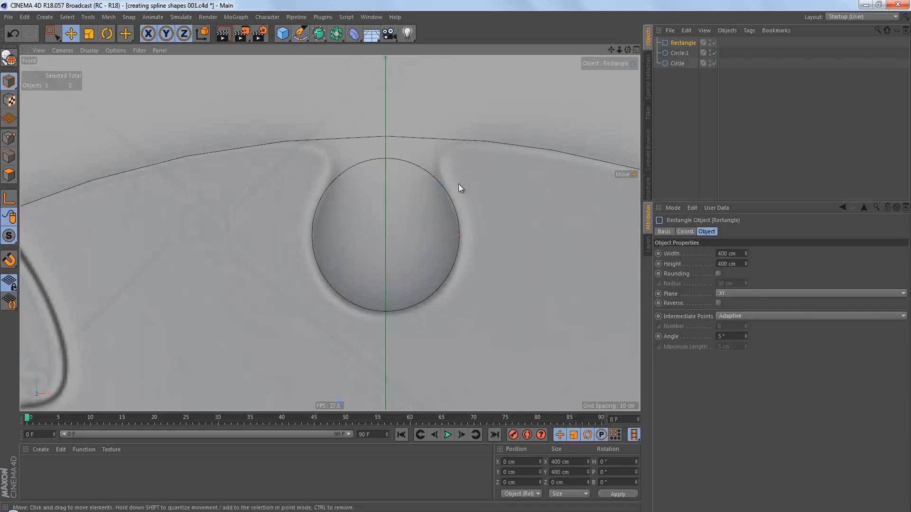
scroll(458, 183, down, 5)
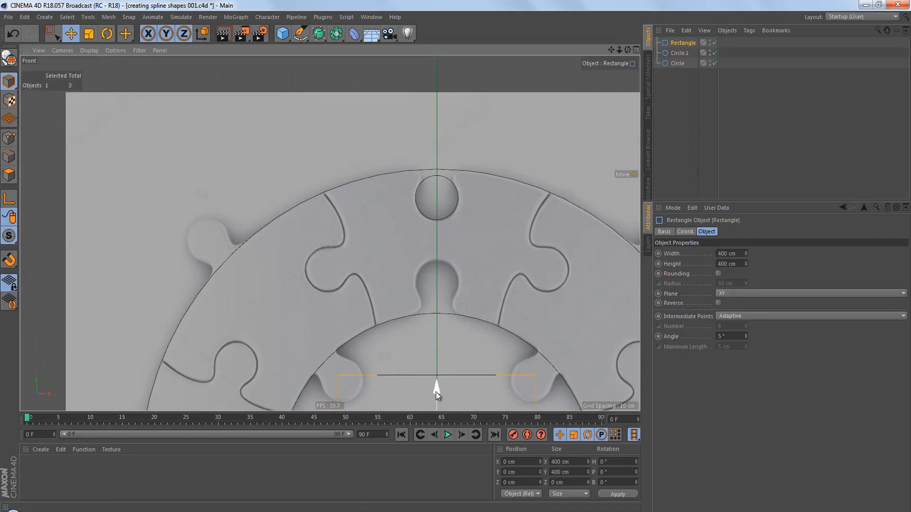
drag(433, 392, 434, 96)
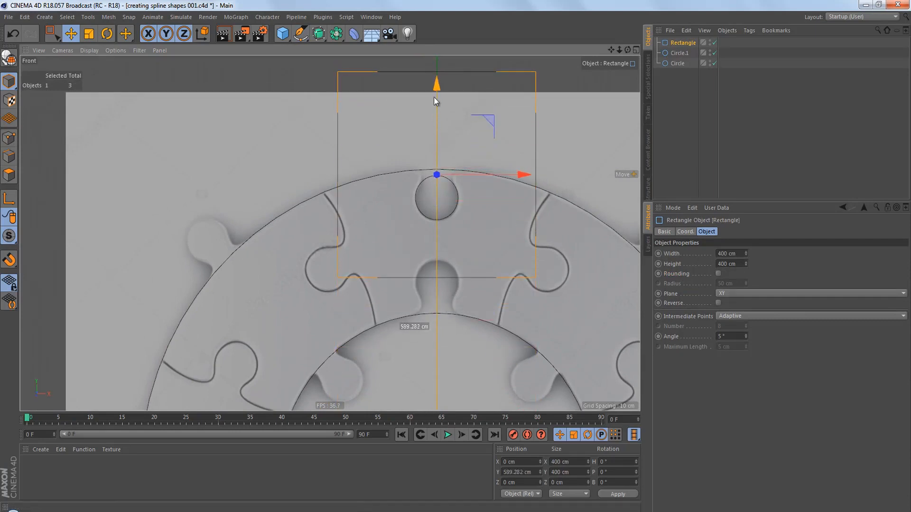
scroll(489, 172, up, 4)
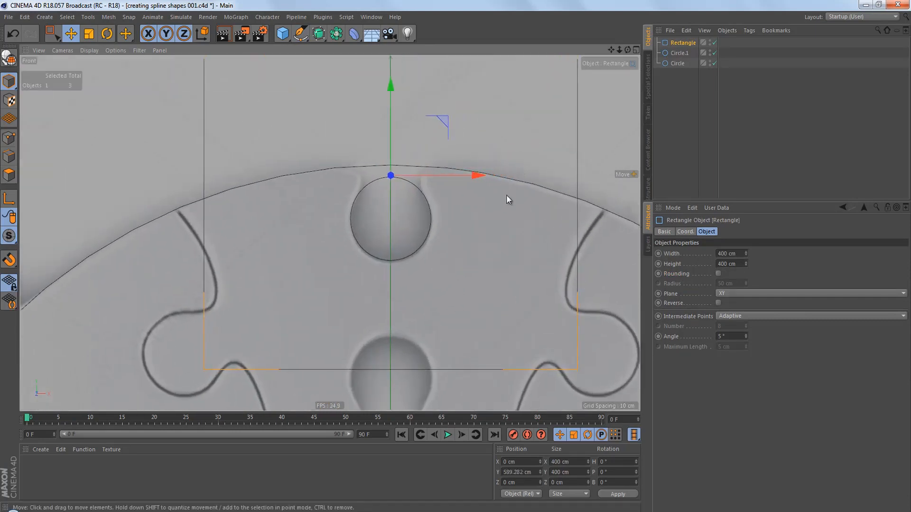
- Scale the rectangle uniformly to about 60 cm wide and high to fit the notch's neck
key(t)
drag(505, 195, 232, 331)
scroll(395, 195, up, 4)
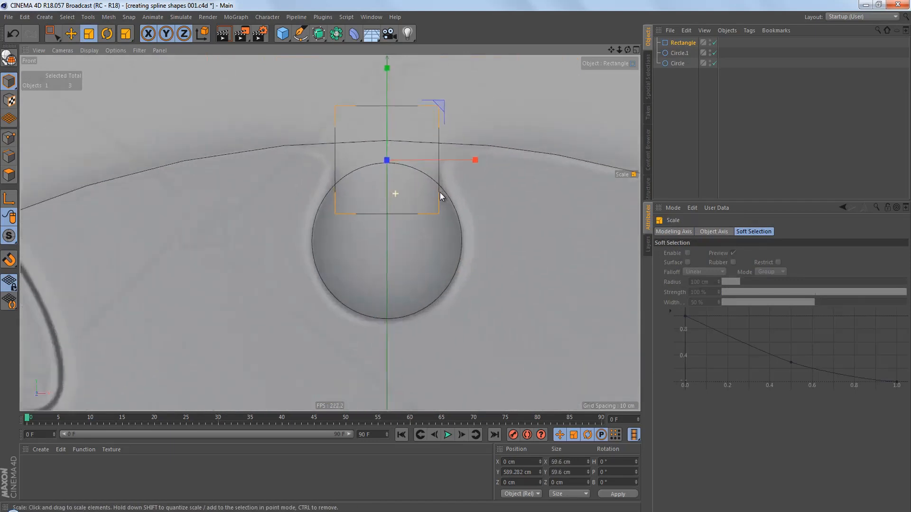
drag(506, 211, 511, 211)
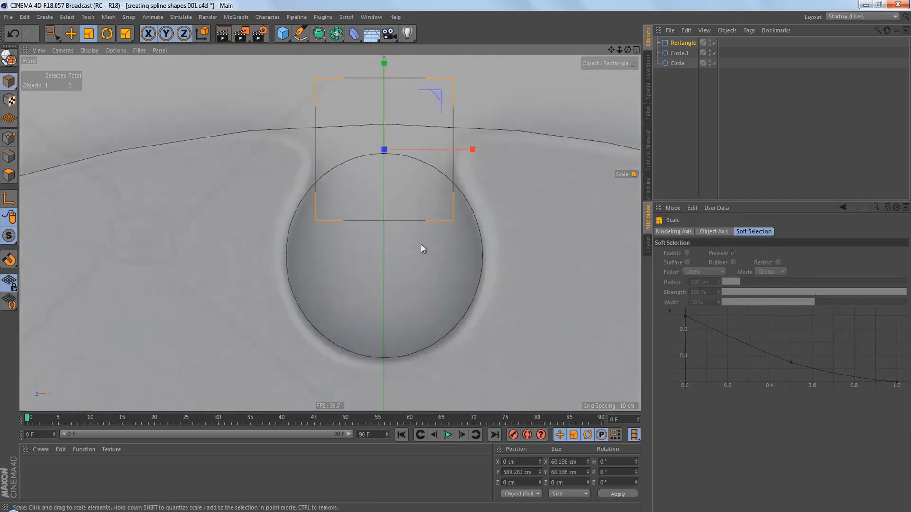
- Create a Spline Mask and group the rectangle and the small notch circle under it to unite their outlines
alt+middle_drag(455, 224, 447, 234)
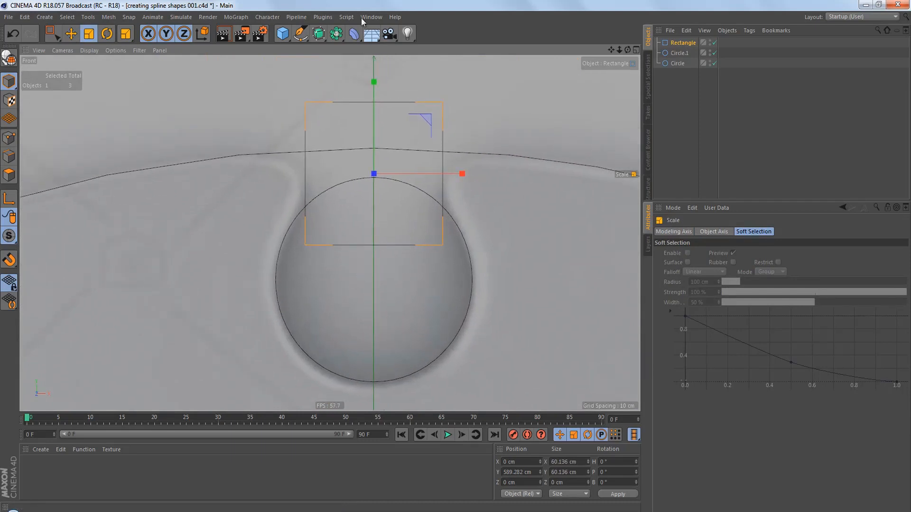
click(333, 38)
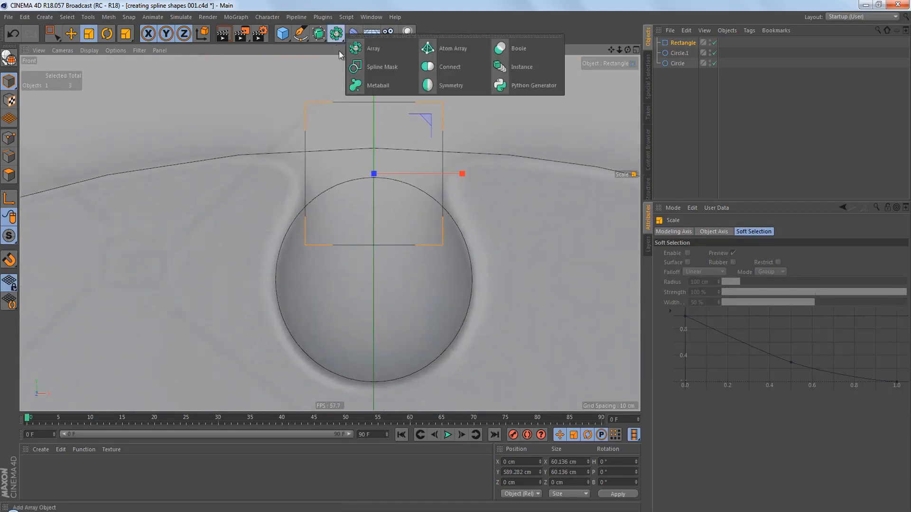
click(388, 72)
drag(679, 65, 659, 60)
click(656, 42)
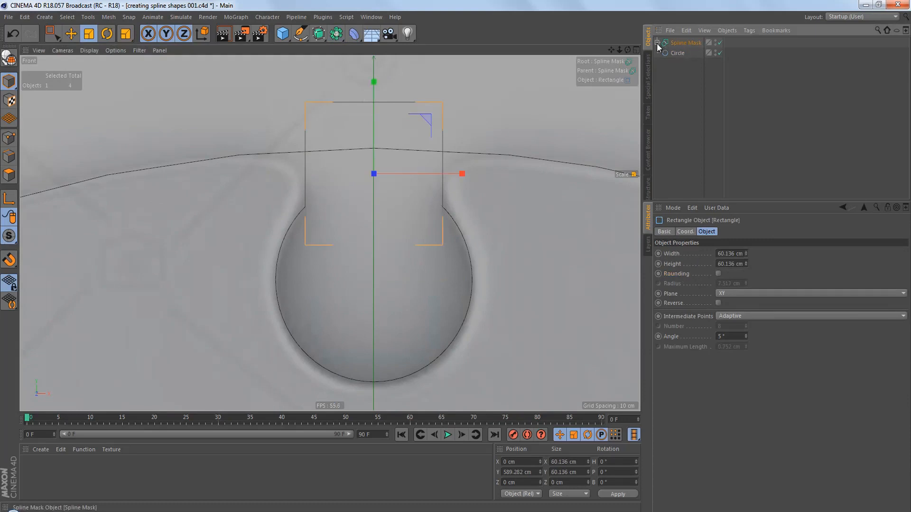
click(683, 43)
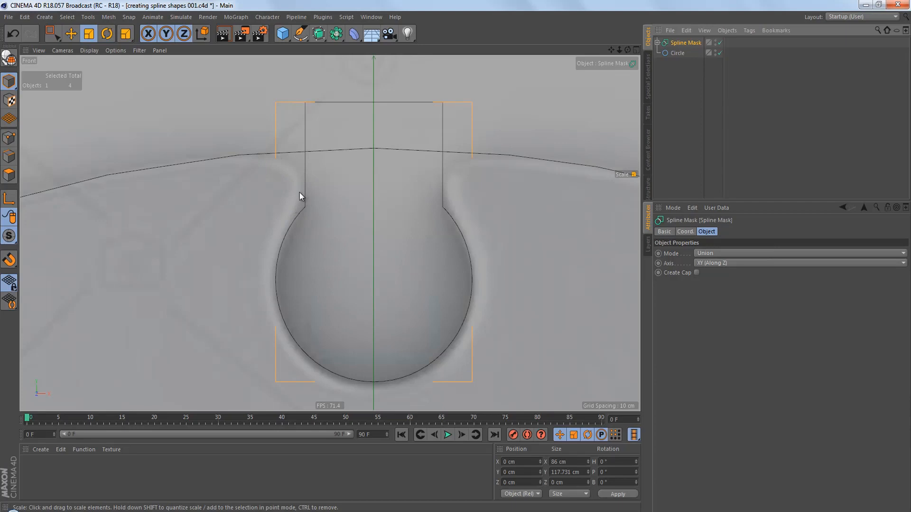
- Rename the Spline Mask as "hole/protrusion template"
scroll(394, 182, down, 4)
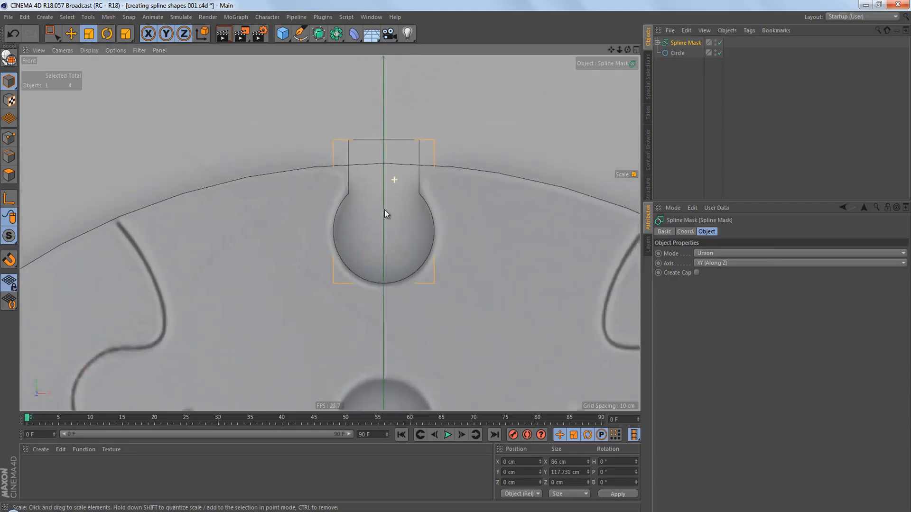
scroll(389, 224, up, 1)
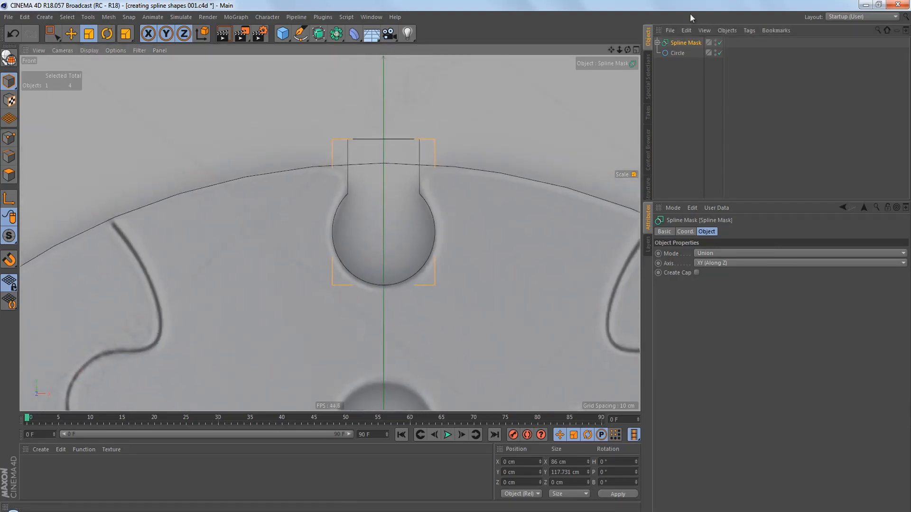
double_click(678, 44)
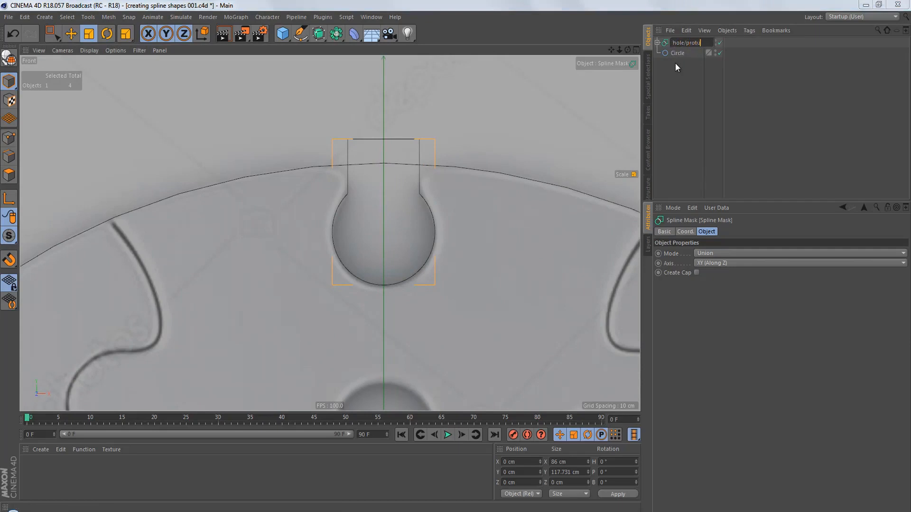
text(hole/protru)
text(sion templa)
text(te)
key(Return)
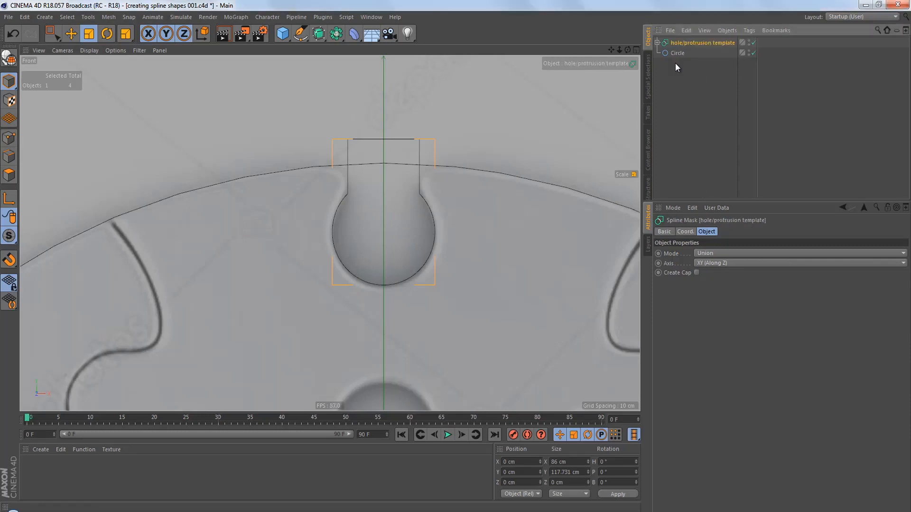
- Center the template's axis on all its points with Axis Center, including its children
scroll(462, 162, down, 5)
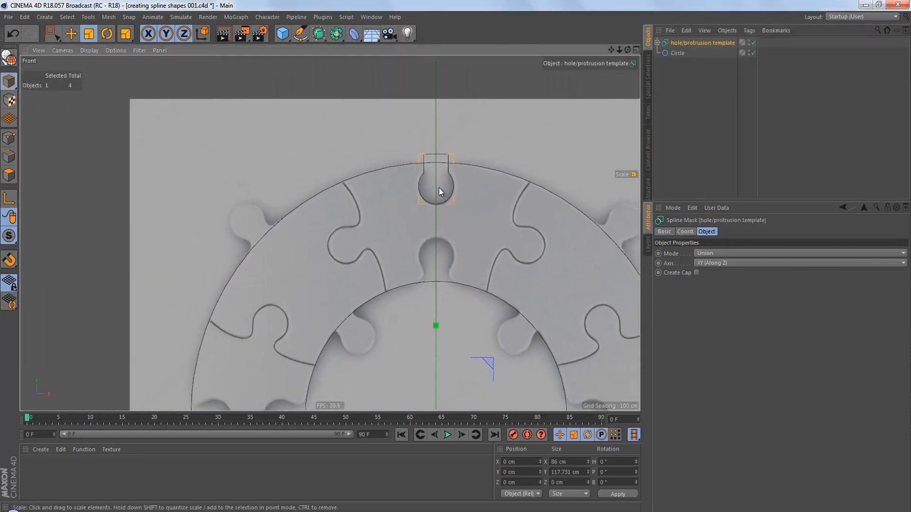
scroll(419, 188, up, 3)
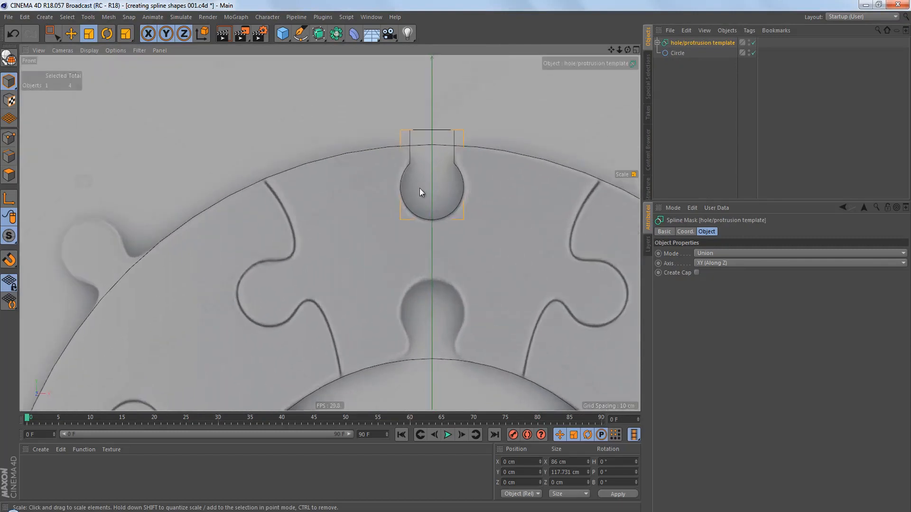
click(109, 16)
mouse_move(123, 113)
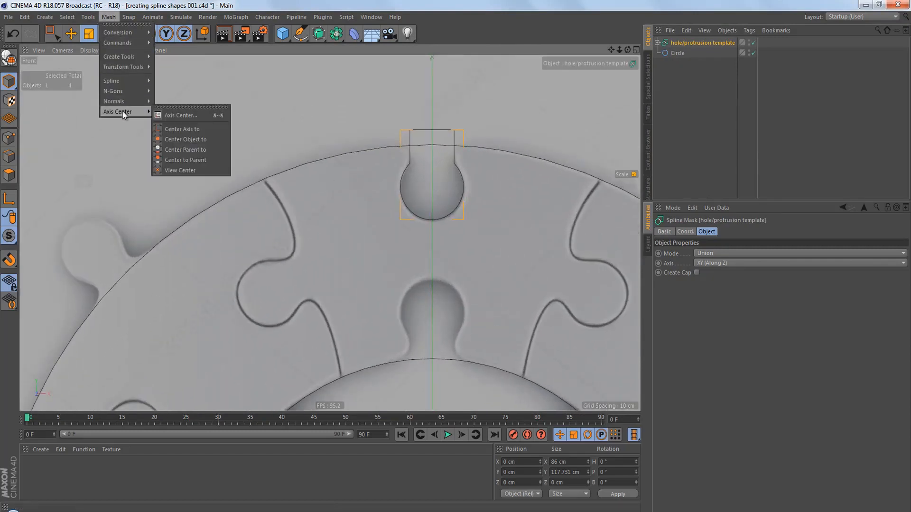
click(186, 116)
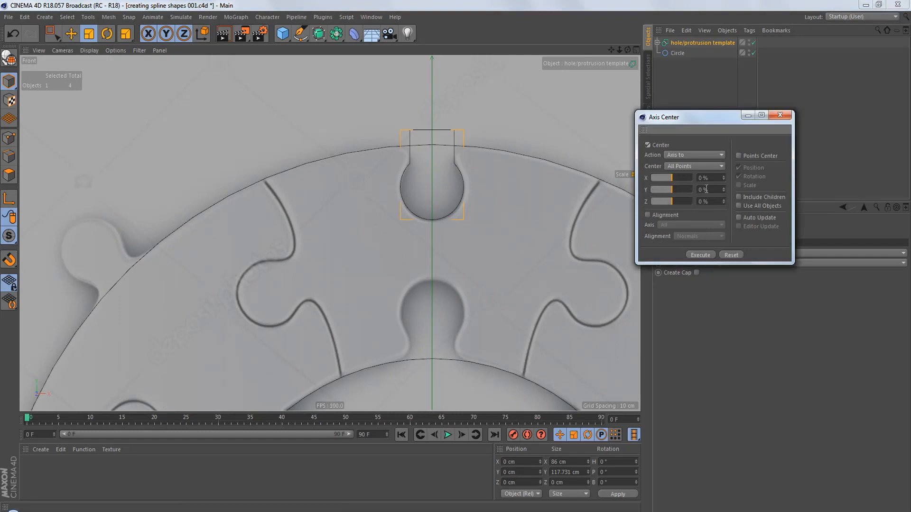
click(739, 197)
click(707, 255)
click(780, 115)
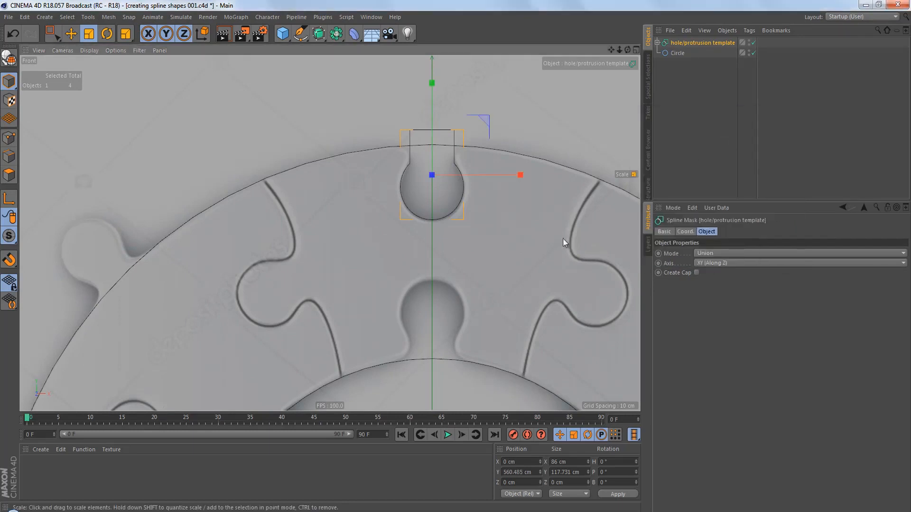
- Rotate the Front view's background picture to -22.5° so a seam between two pieces lies on the vertical axis
key(e)
alt+middle_drag(495, 203, 474, 183)
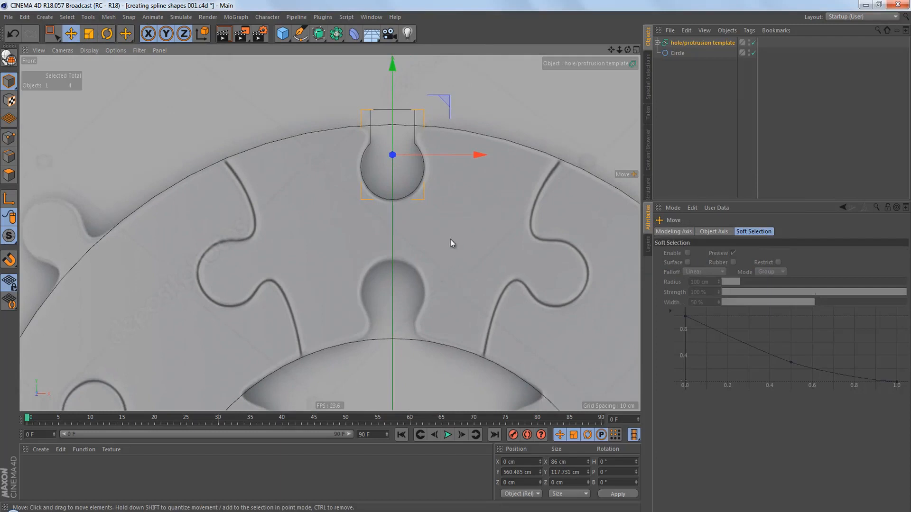
scroll(431, 237, down, 2)
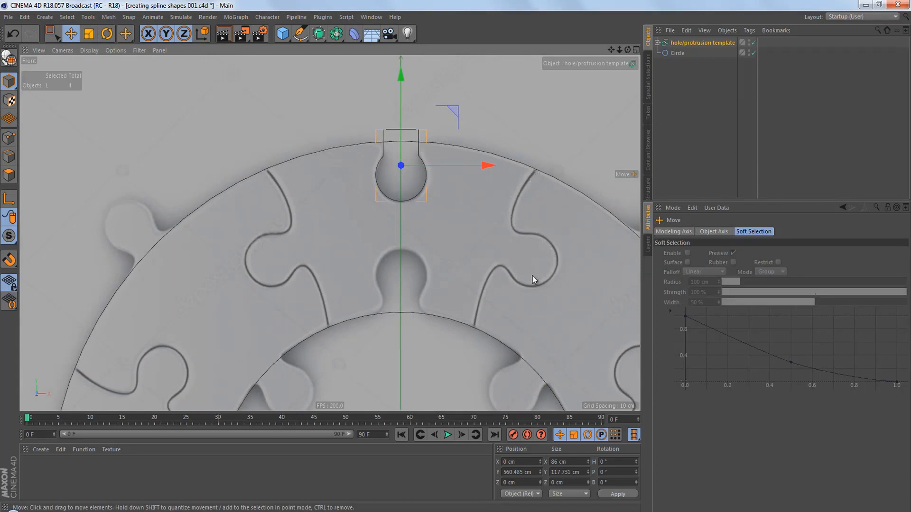
scroll(445, 232, up, 2)
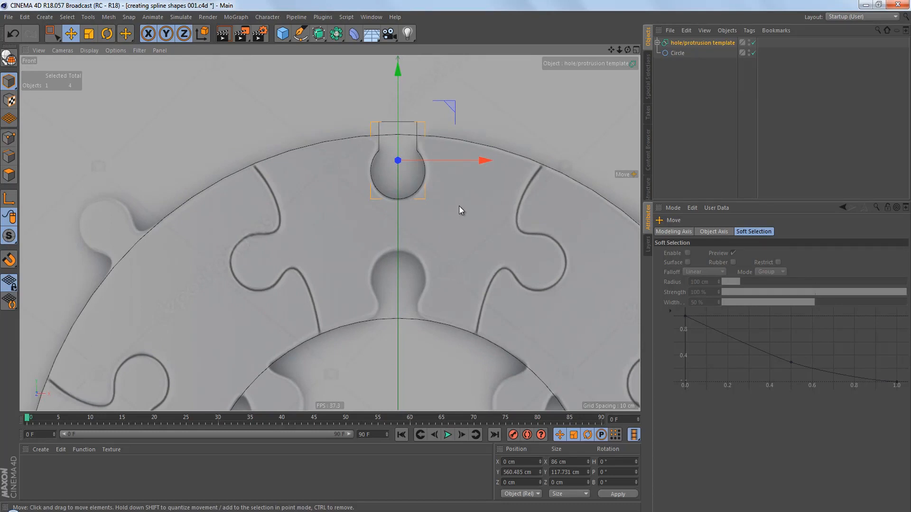
key(shift+v)
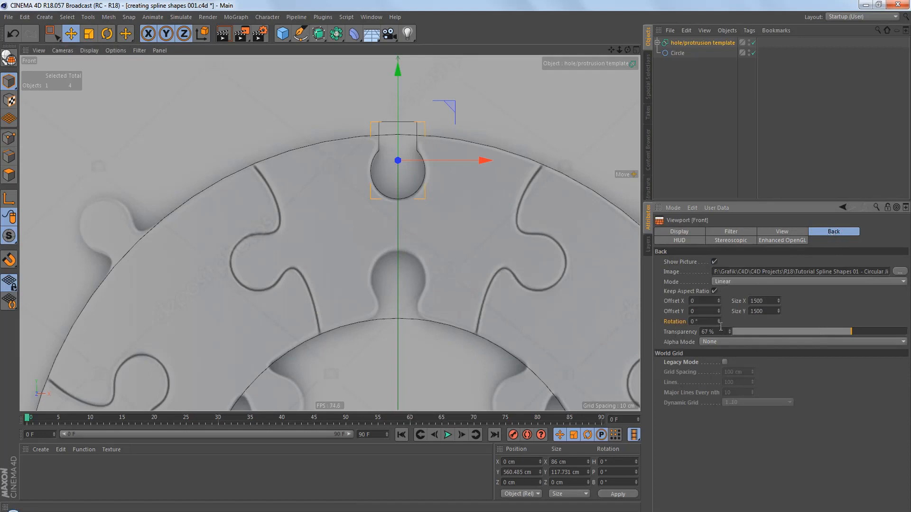
drag(719, 321, 718, 321)
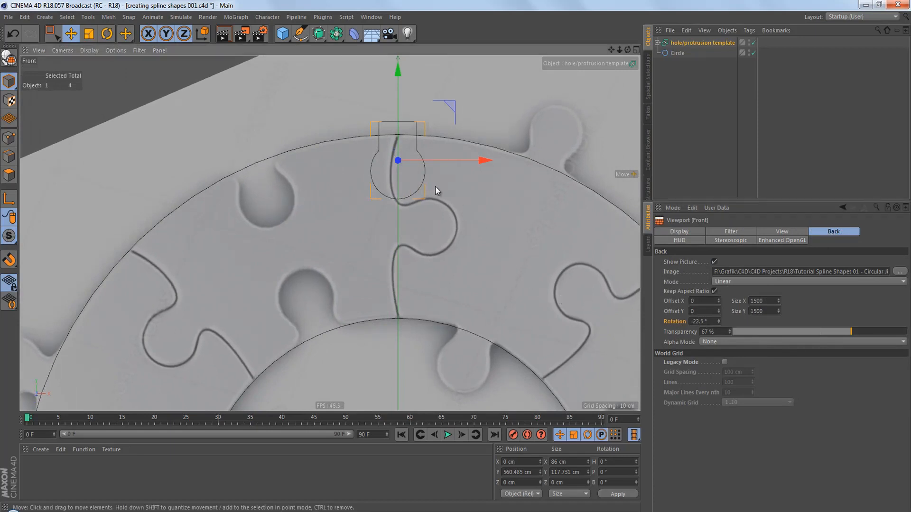
- Duplicate the hole/protrusion template below the large circle, hide the original, and rename the copy as "gap"
scroll(434, 186, up, 3)
ctrl+drag(678, 41, 678, 73)
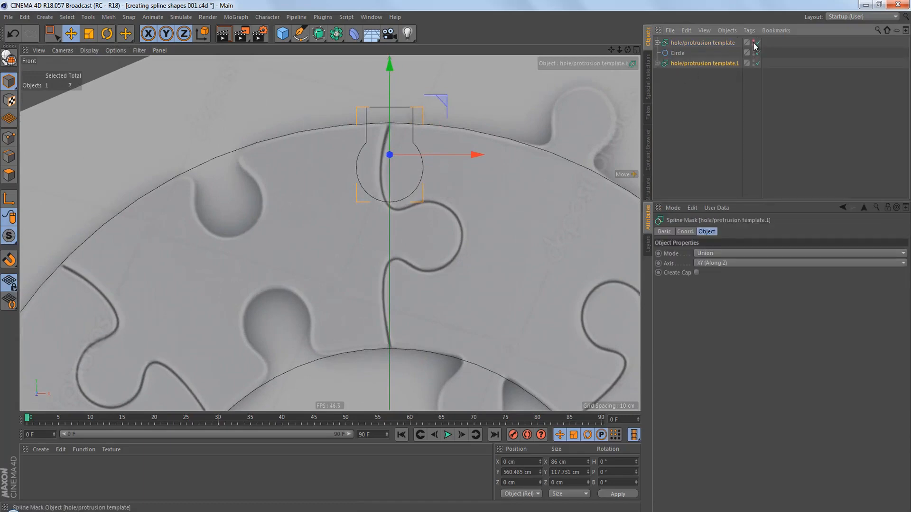
double_click(696, 63)
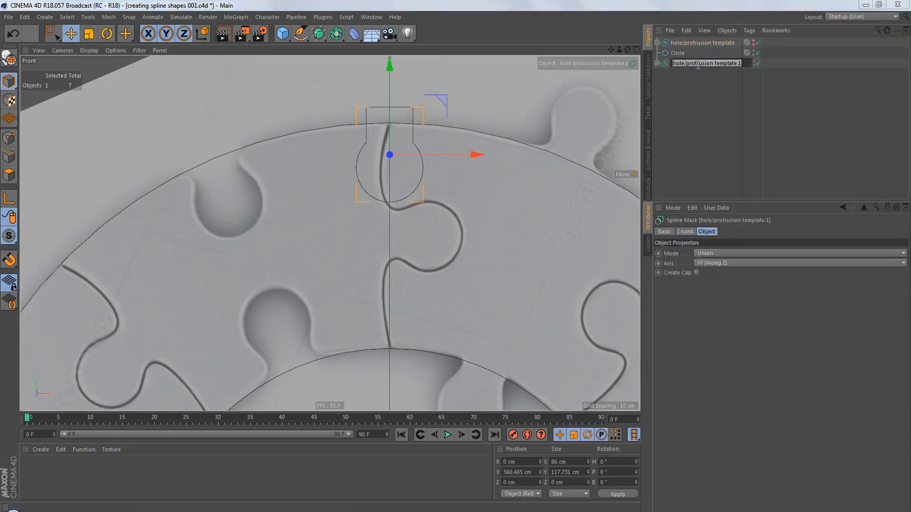
text(gap)
key(Return)
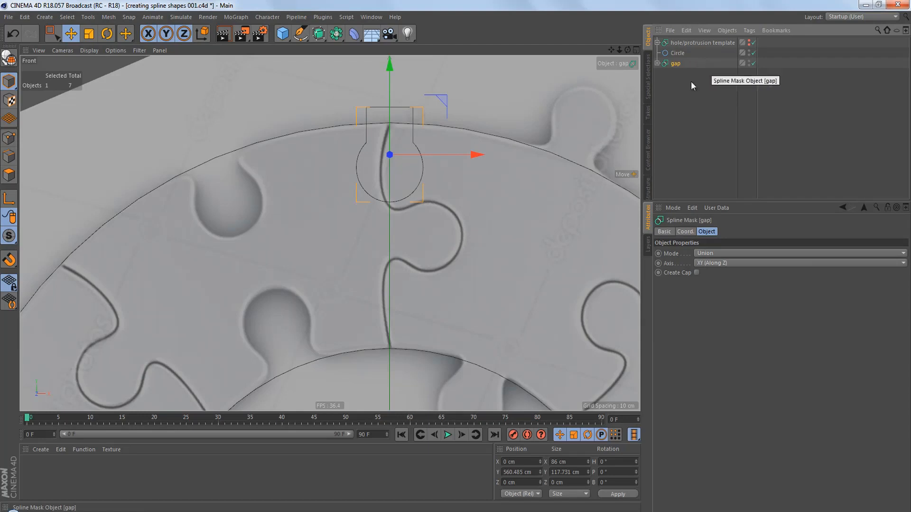
- Rotate the gap shape to a bank angle of -90° and reset only its axis rotation to 0°
key(r)
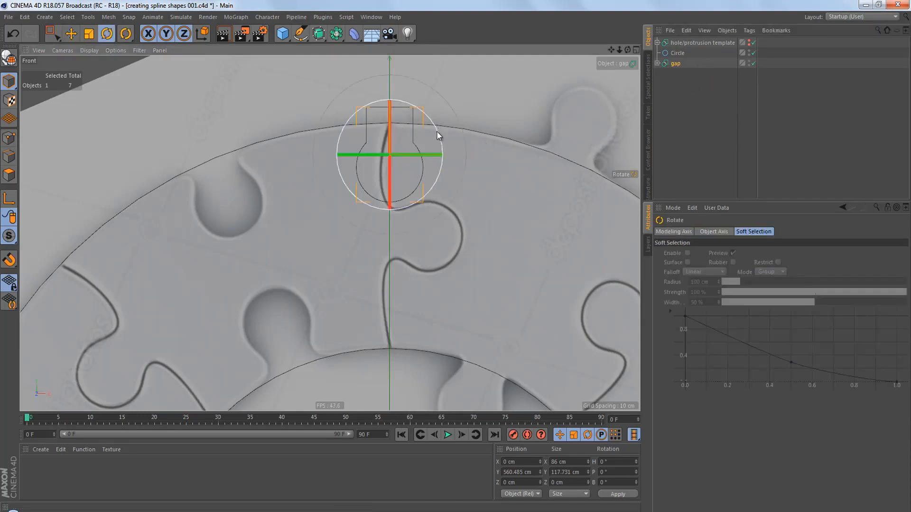
drag(438, 129, 370, 115)
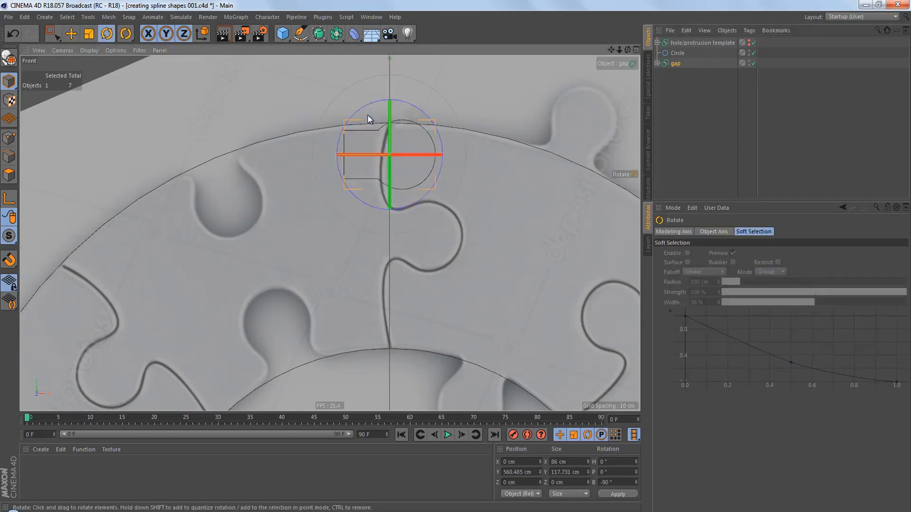
click(9, 199)
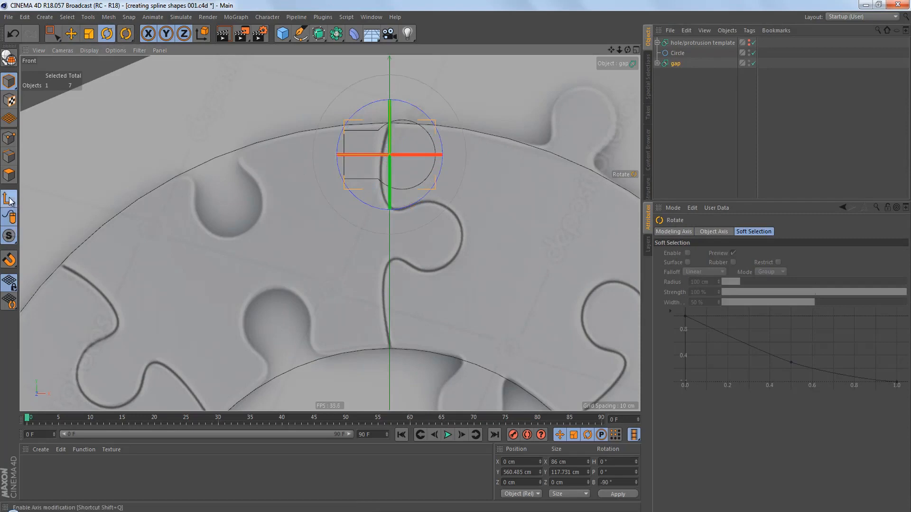
double_click(617, 482)
text(0)
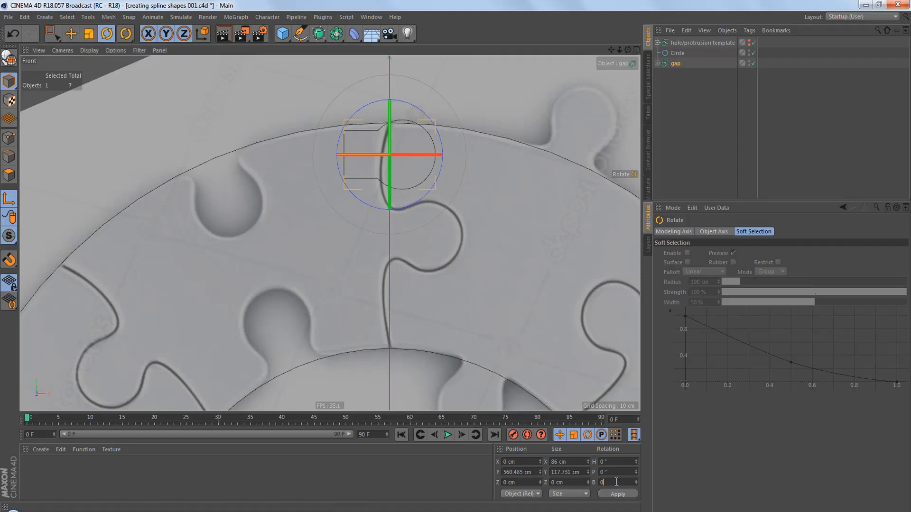
click(624, 496)
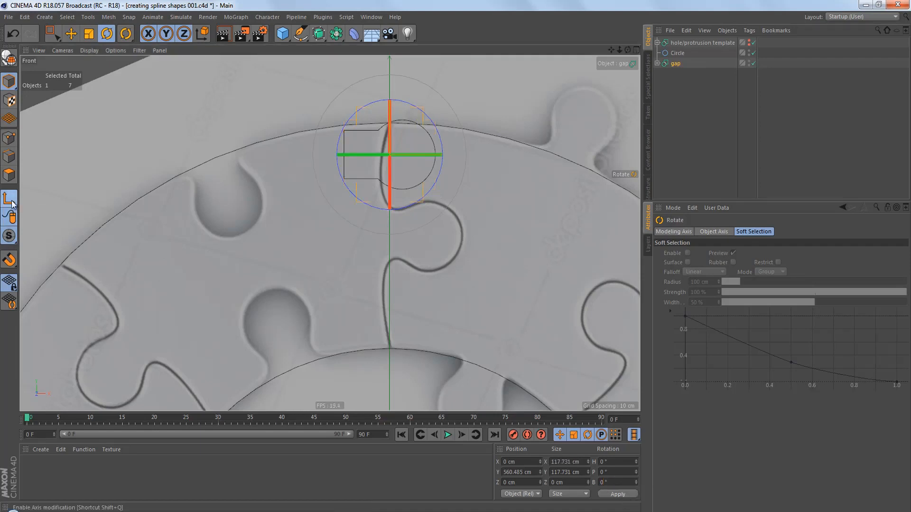
- Move the gap shape onto the seam's round tab in the reference, at about X 33.75 cm and Y 459.5 cm
key(e)
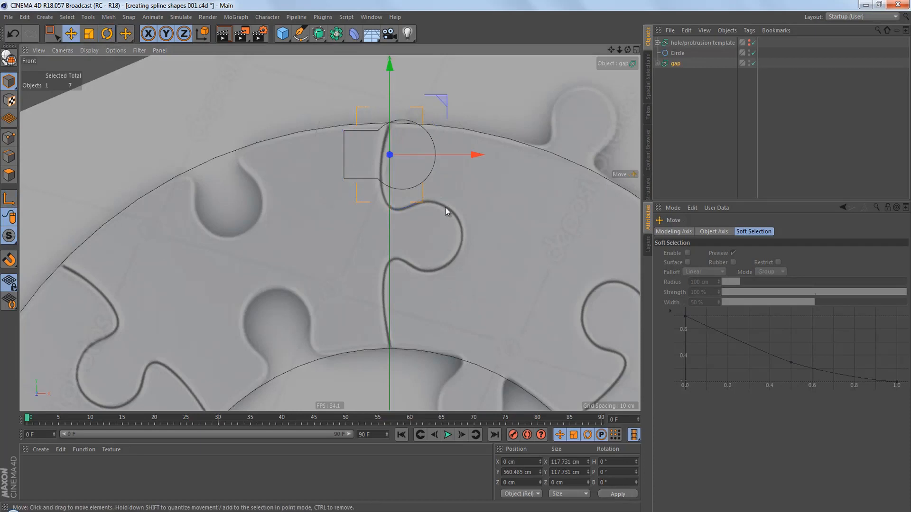
drag(445, 206, 471, 285)
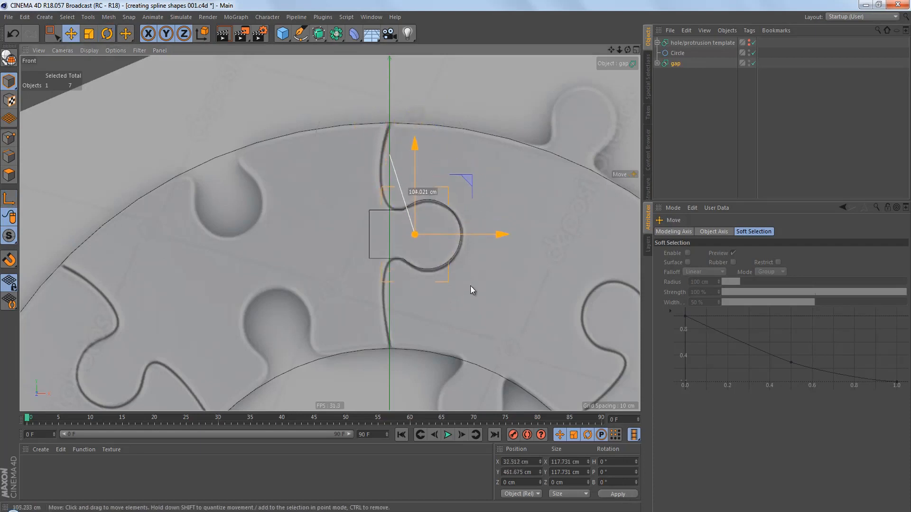
scroll(428, 265, up, 5)
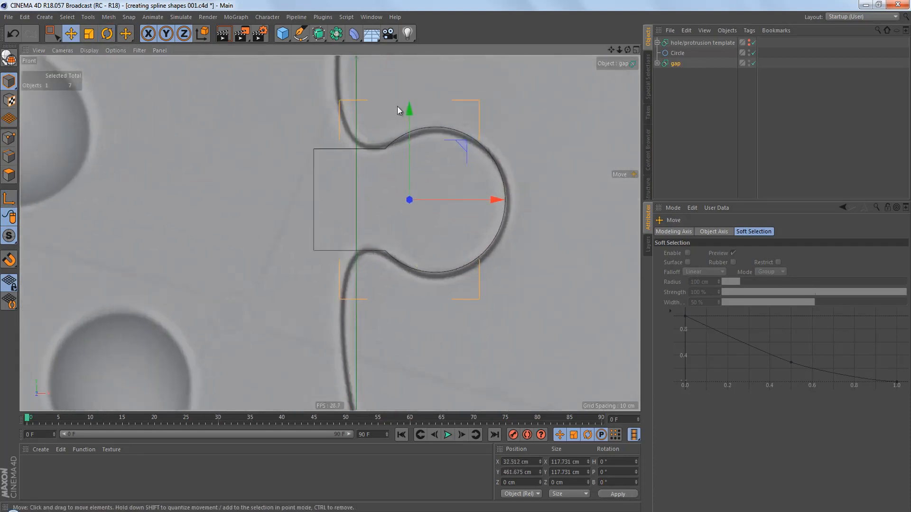
drag(406, 113, 411, 115)
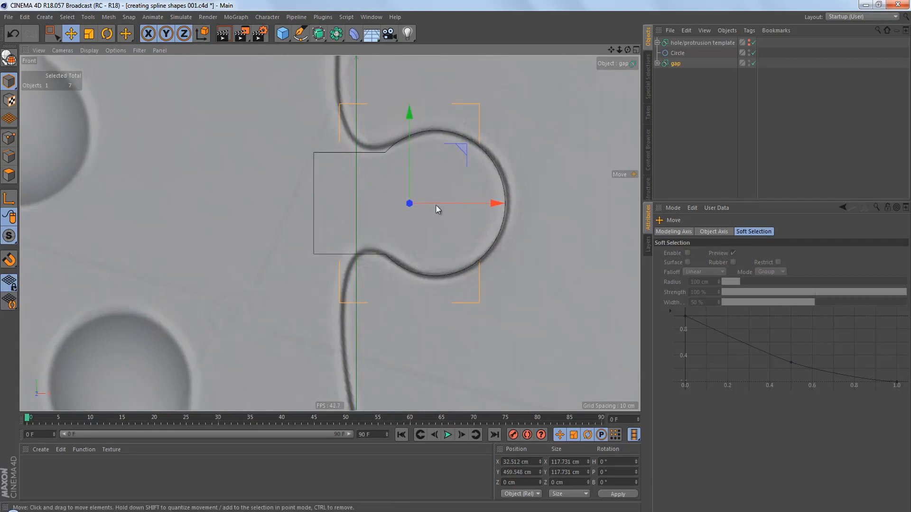
scroll(446, 199, up, 3)
drag(485, 204, 488, 203)
scroll(445, 251, up, 2)
scroll(453, 238, up, 1)
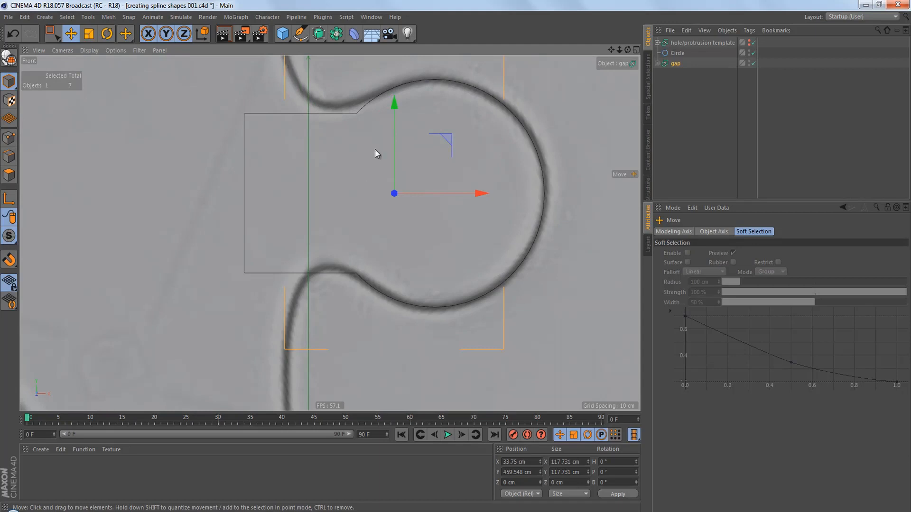
- Set the gap Spline Mask's mode to A subtract B
alt+middle_drag(431, 158, 437, 163)
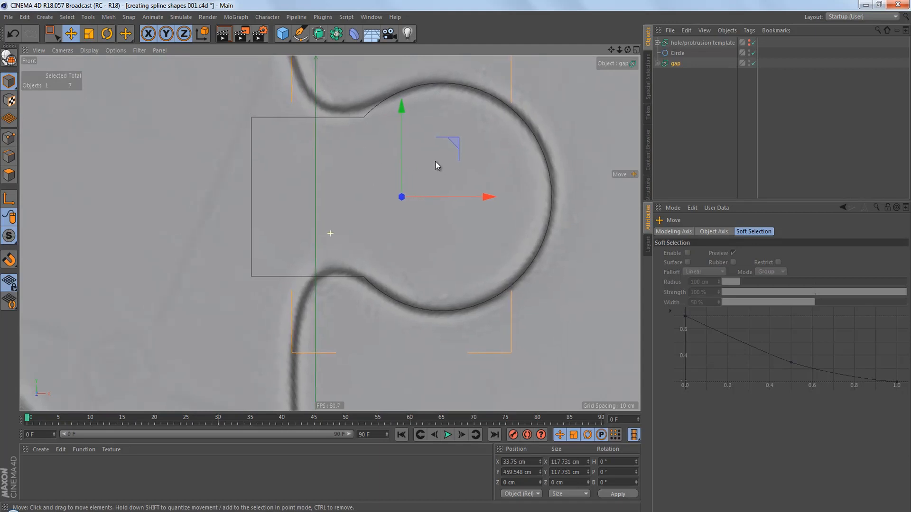
click(673, 64)
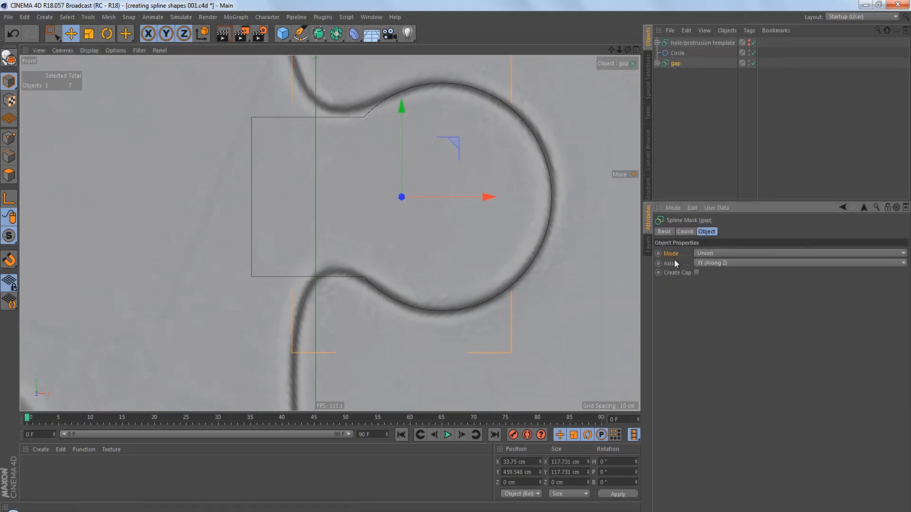
click(705, 253)
click(709, 274)
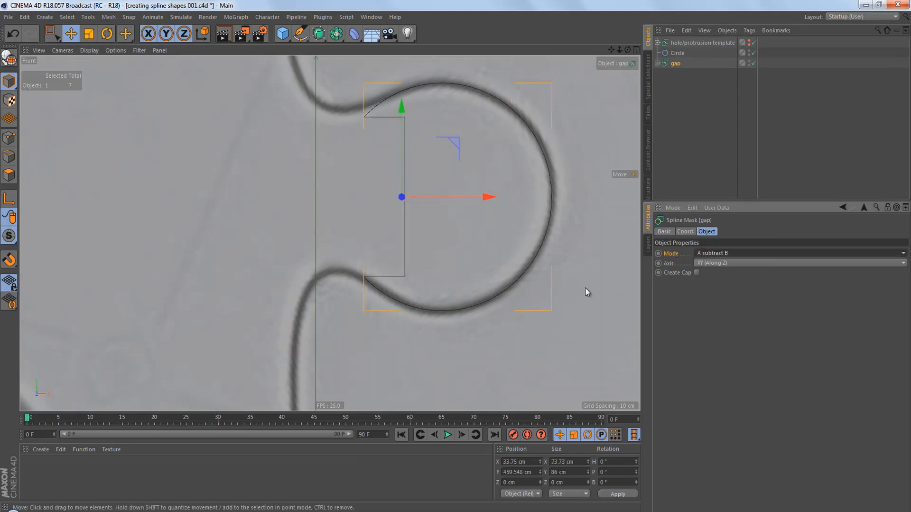
alt+middle_drag(470, 239, 471, 248)
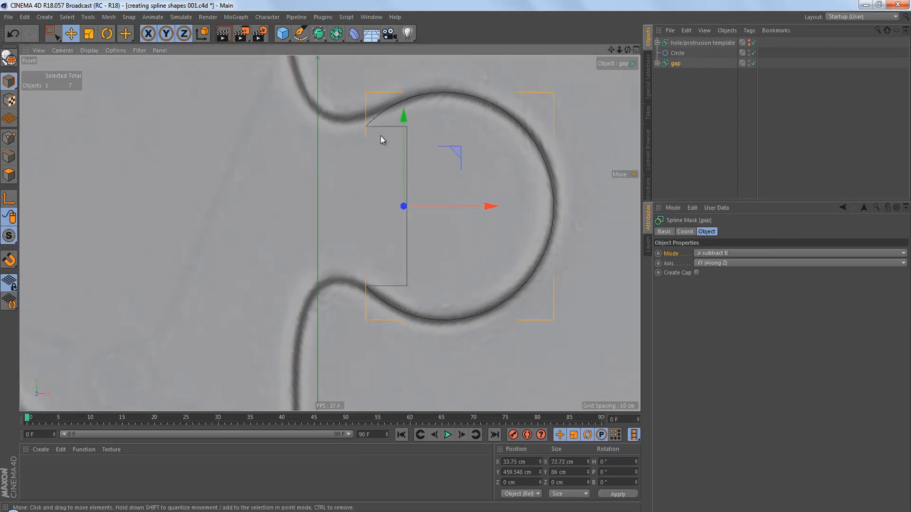
- Widen the rectangle inside the gap shape to 72.136 cm so its corners meet the tab's neck in the reference
scroll(393, 118, up, 3)
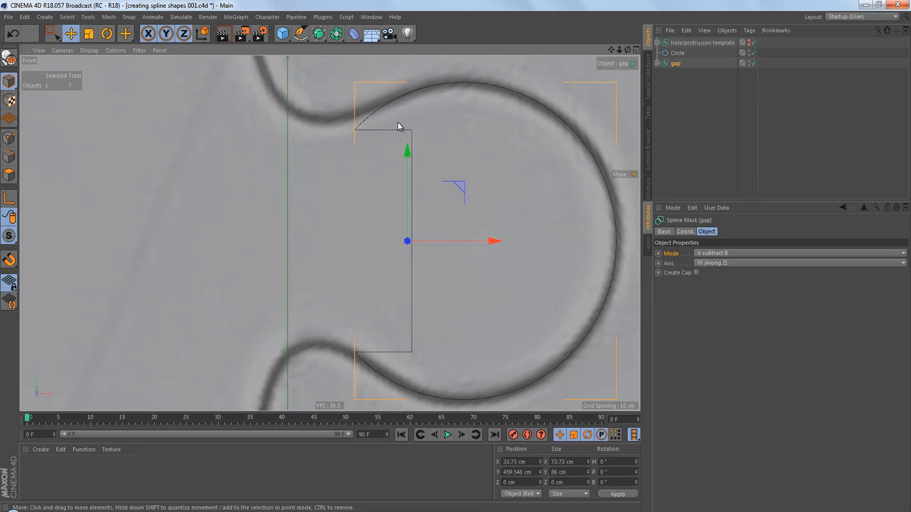
click(657, 64)
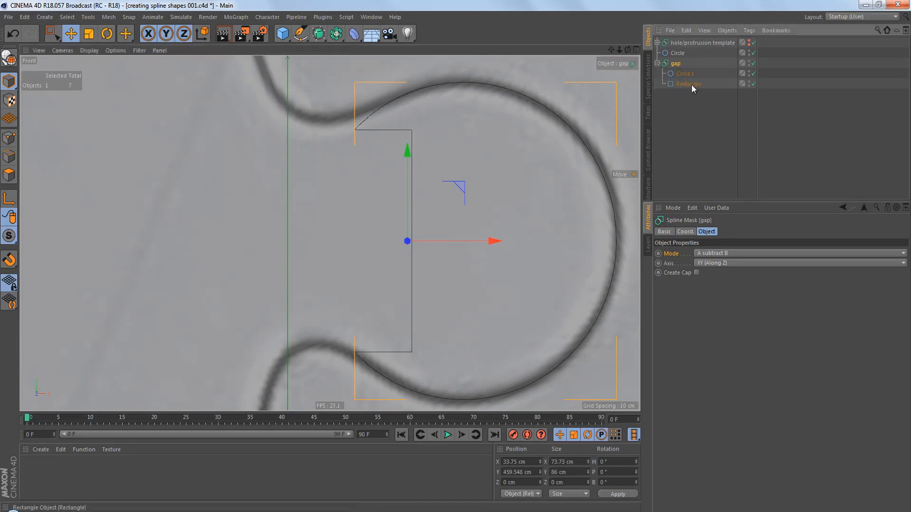
click(691, 84)
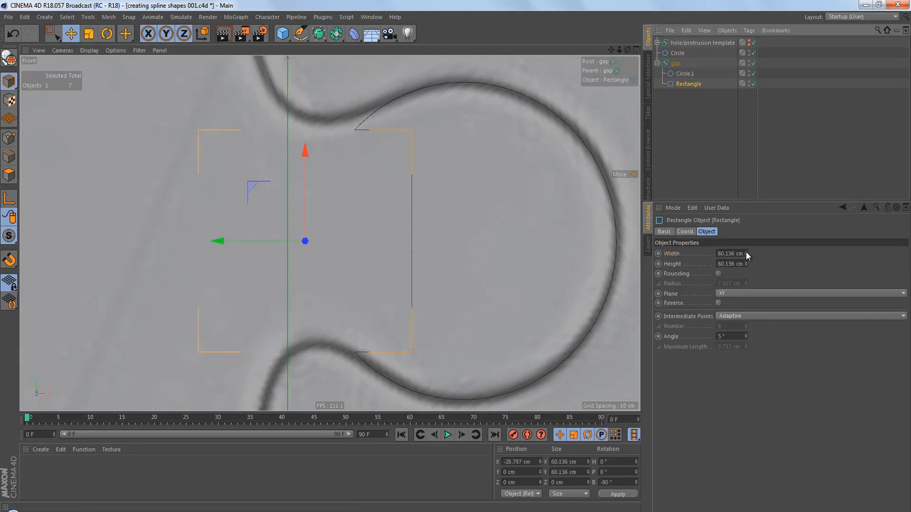
drag(746, 252, 745, 251)
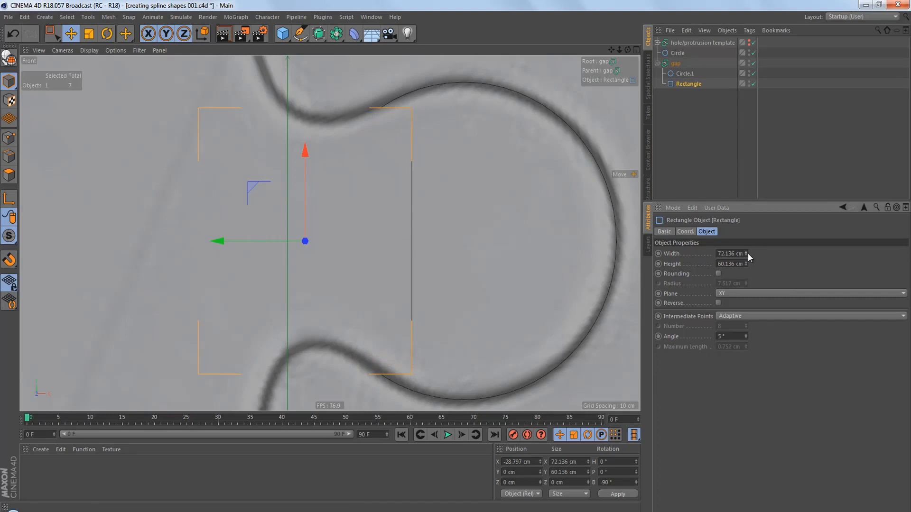
alt+middle_drag(585, 305, 585, 268)
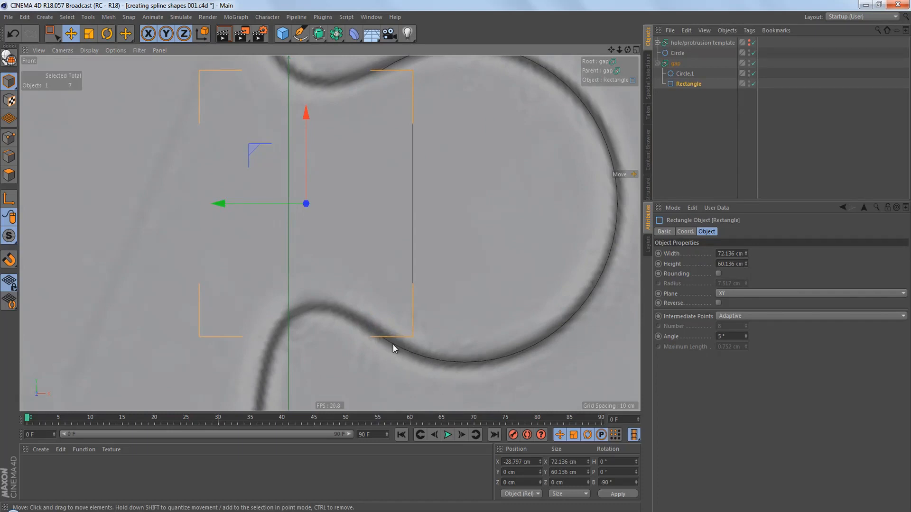
scroll(476, 277, down, 4)
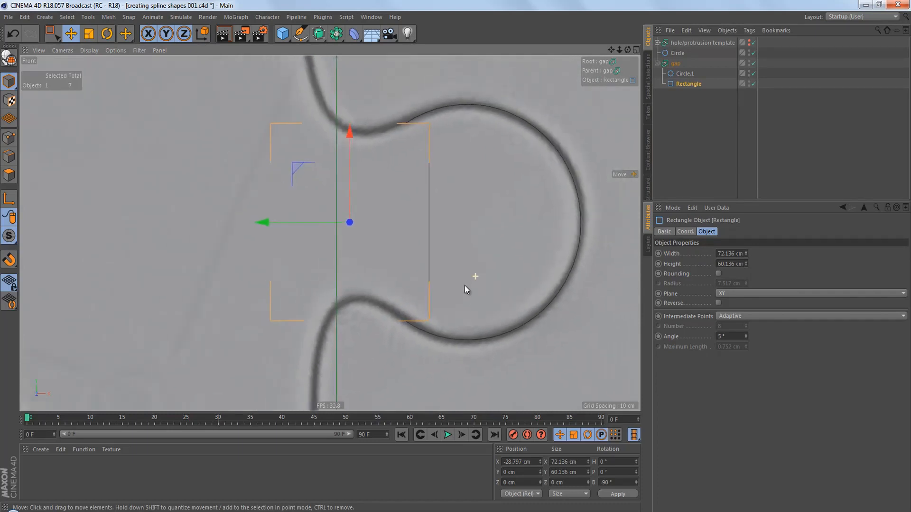
- Convert the gap Spline Mask into a single editable spline
click(657, 63)
click(671, 64)
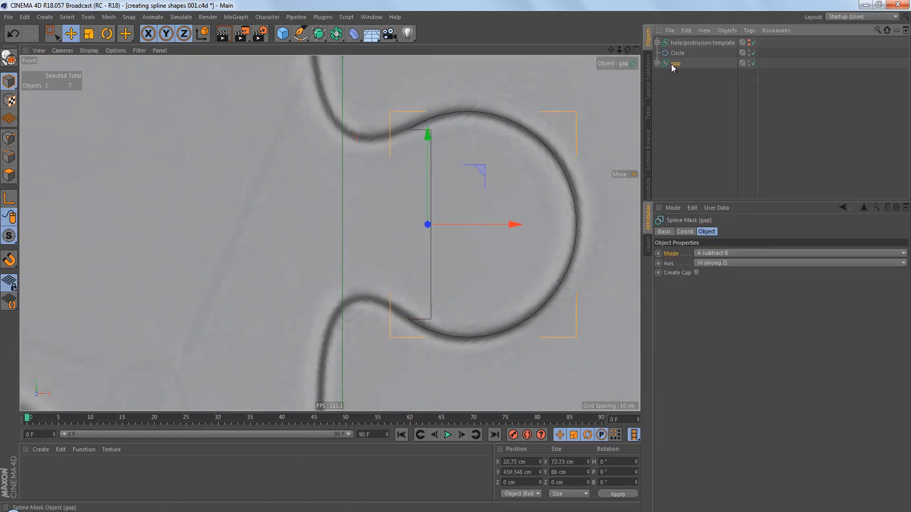
key(c)
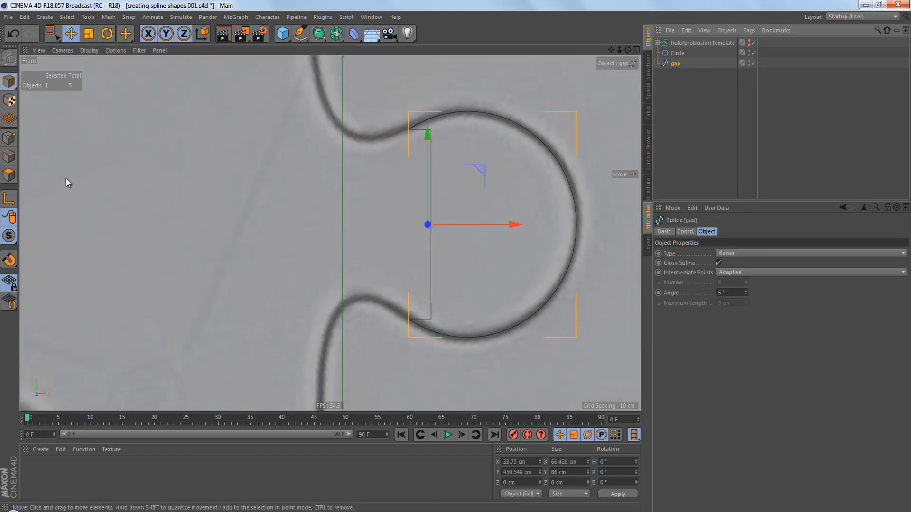
- Delete the two inner corner points of the gap spline left by the rectangle's vertical edge
click(10, 138)
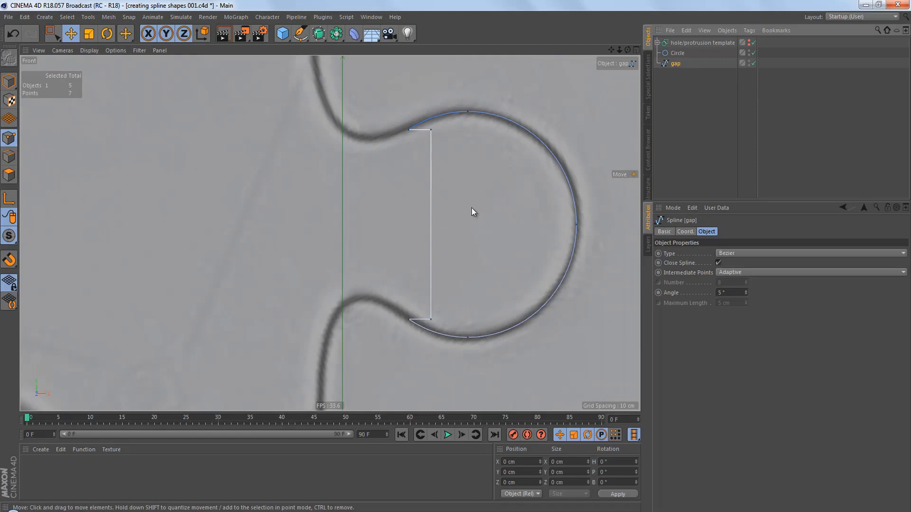
key(0)
drag(426, 125, 466, 329)
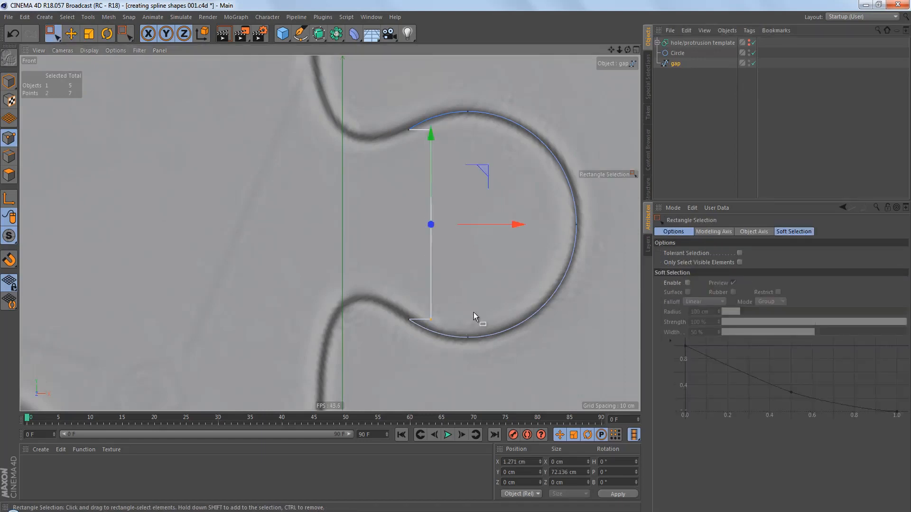
key(Delete)
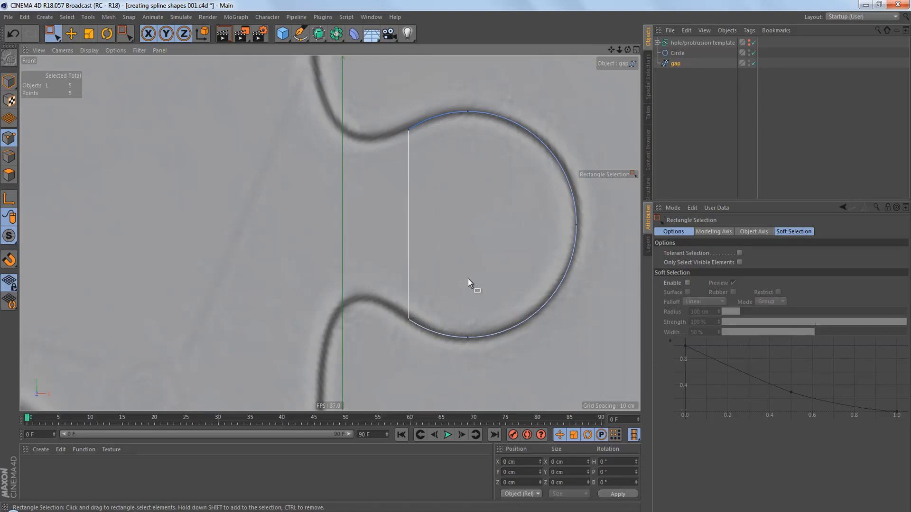
- Make the upper neck point of the gap spline its first point
scroll(467, 278, up, 2)
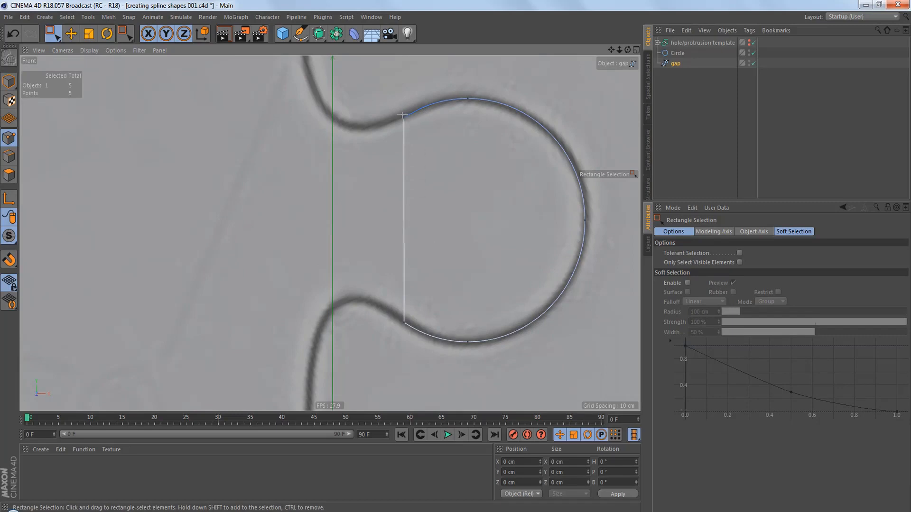
drag(398, 108, 409, 140)
drag(395, 312, 412, 335)
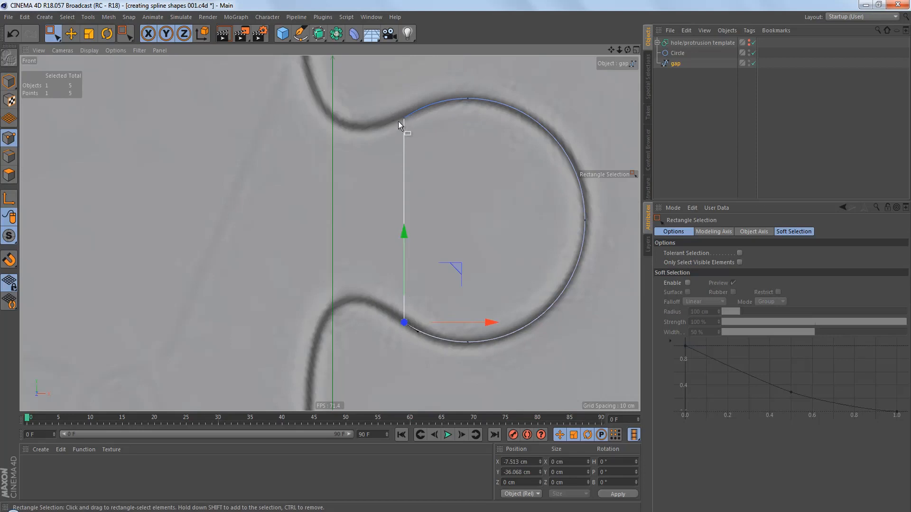
drag(396, 110, 422, 177)
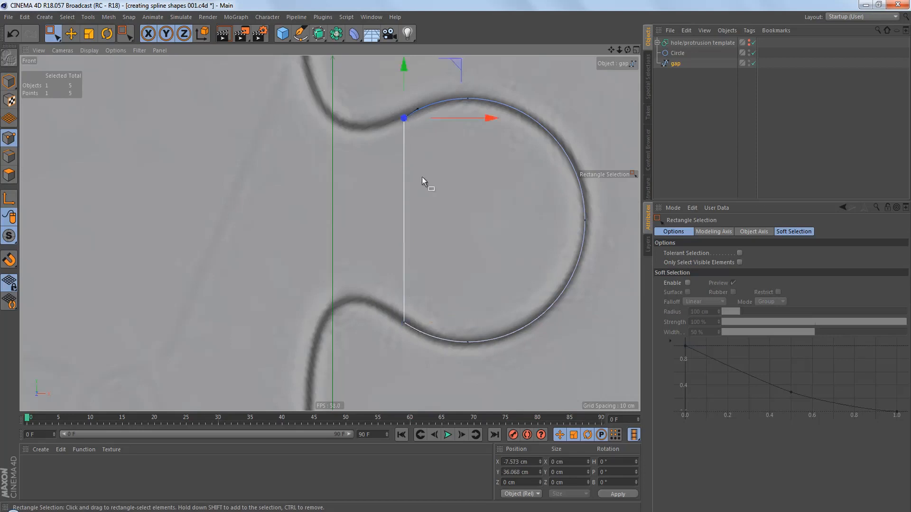
right_click(462, 165)
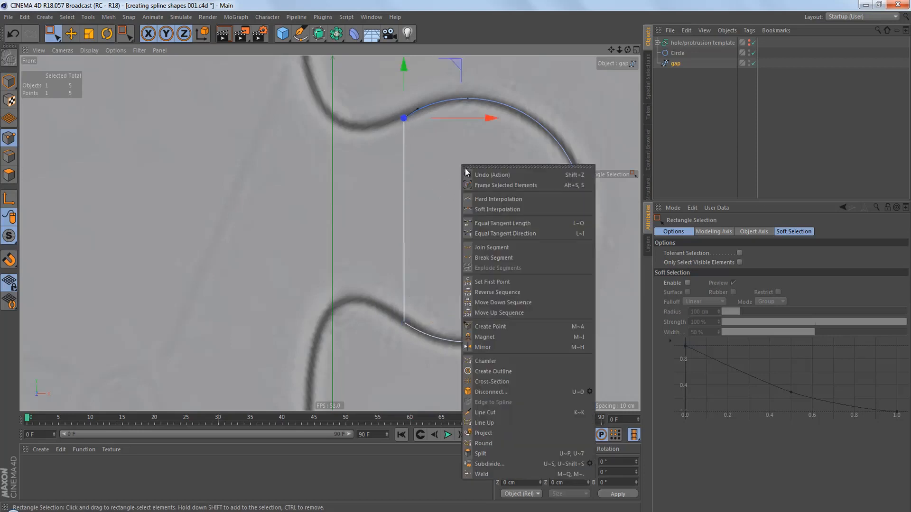
click(530, 282)
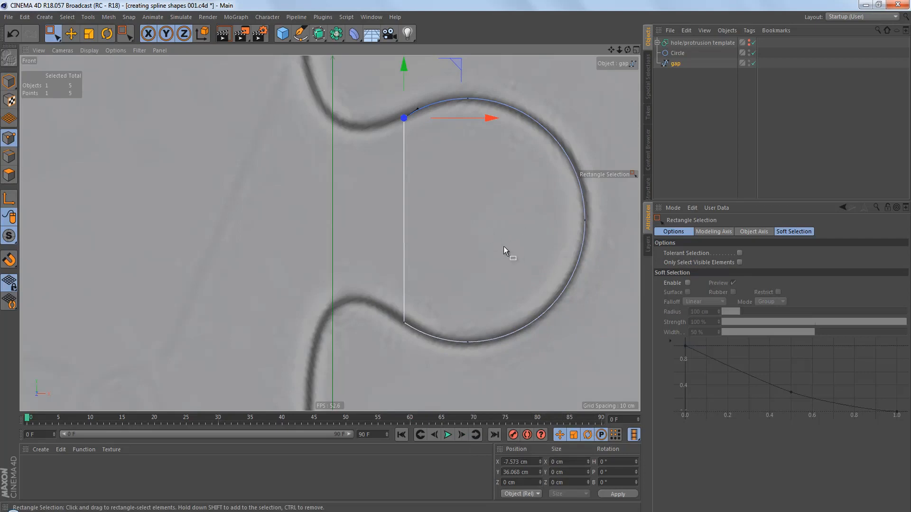
- Turn off Close Spline for the gap spline
click(679, 63)
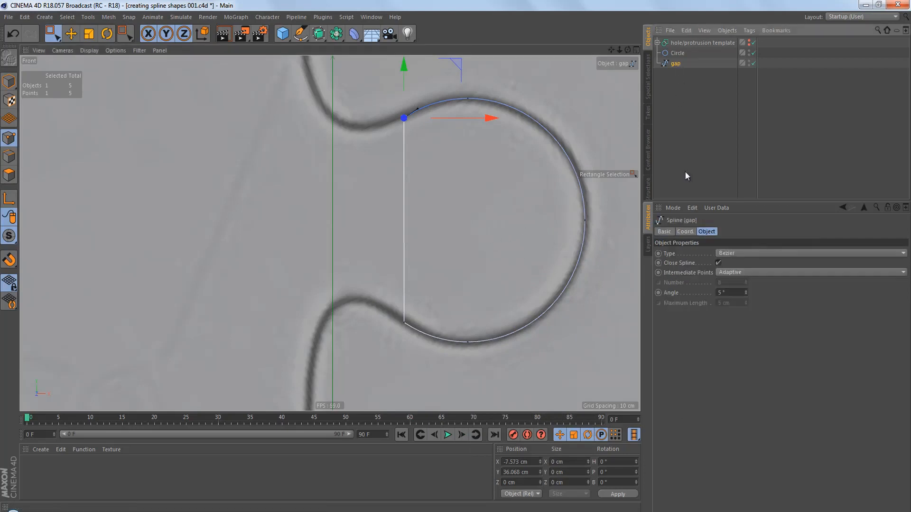
click(683, 264)
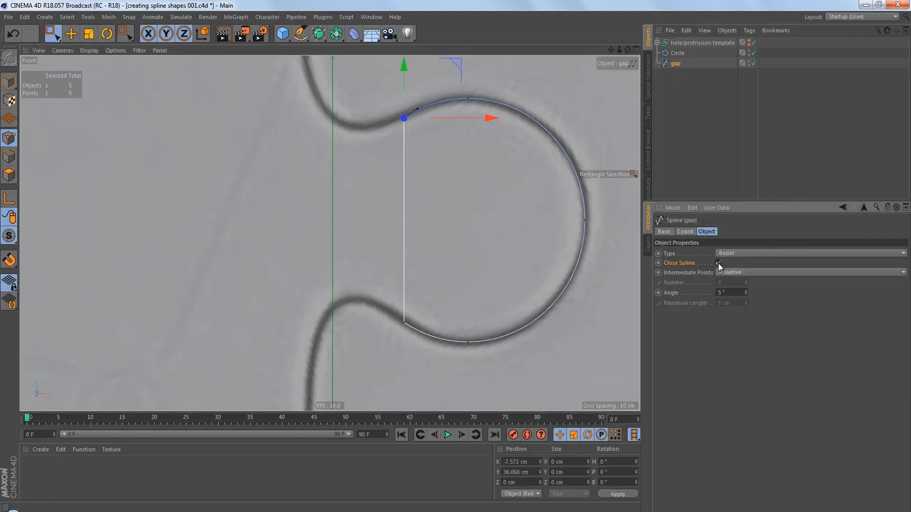
click(718, 263)
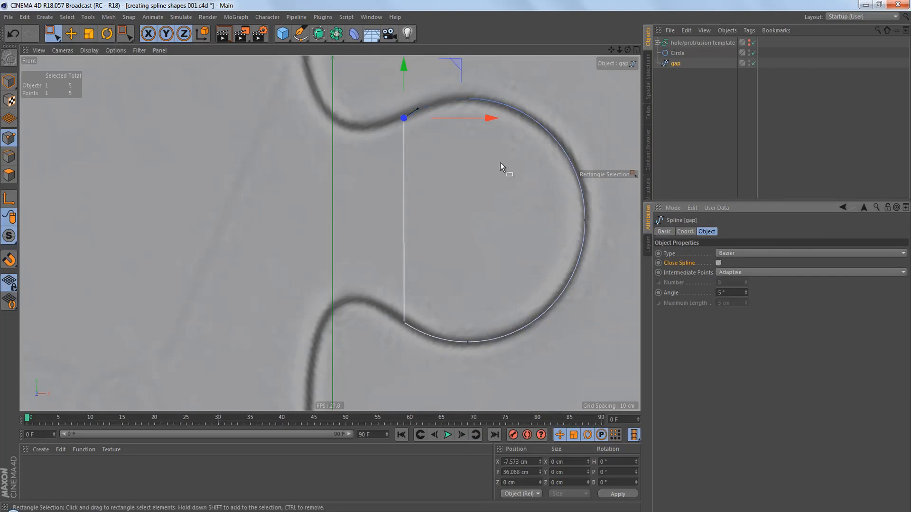
- Reverse the gap spline's point sequence and set the upper neck point as its first point again
scroll(466, 101, up, 1)
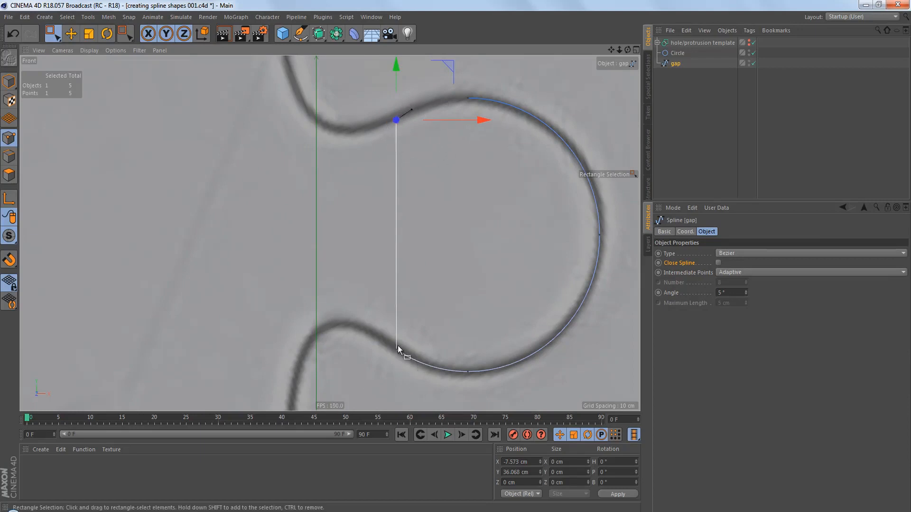
right_click(472, 162)
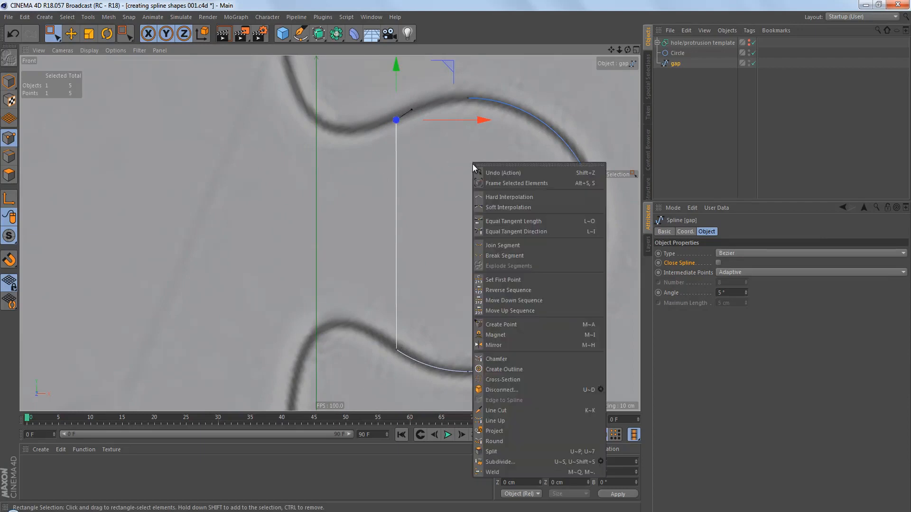
click(548, 288)
right_click(491, 185)
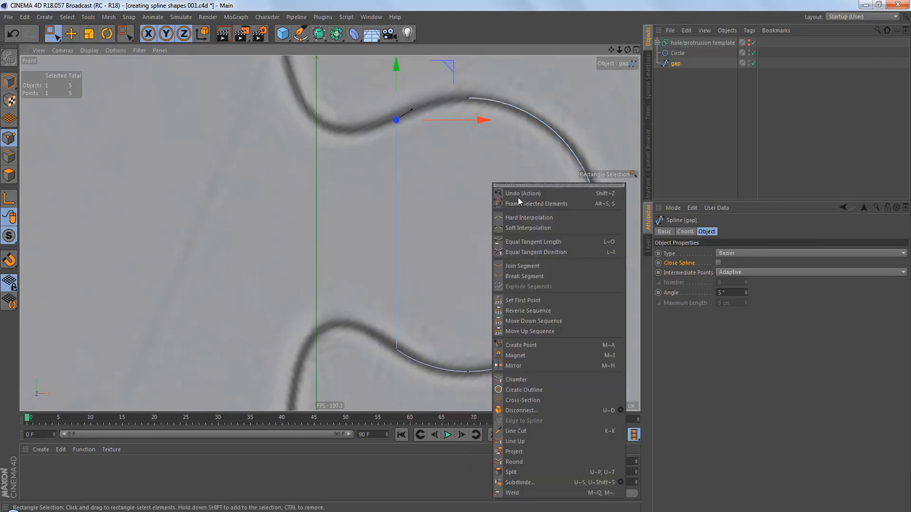
click(544, 302)
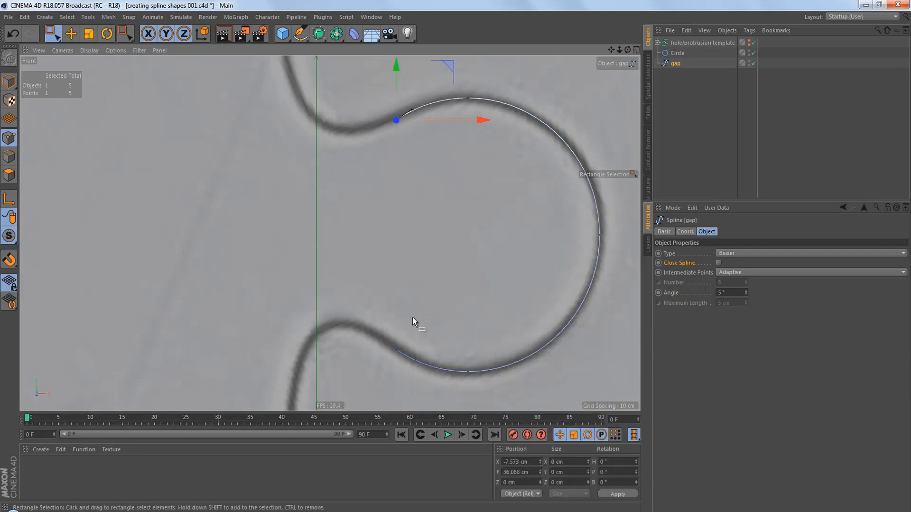
- Delete the gap spline's two upper points, keeping only the lower half of the tab arc
scroll(437, 233, down, 4)
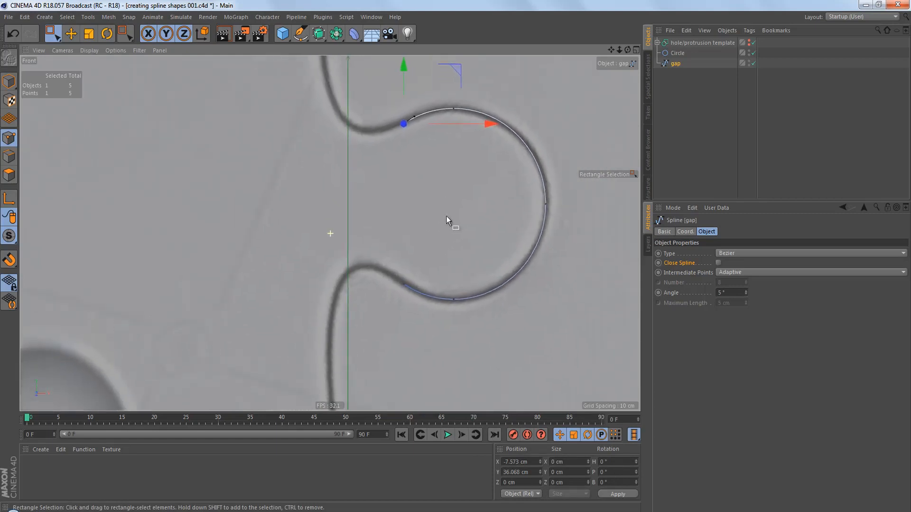
scroll(433, 230, down, 5)
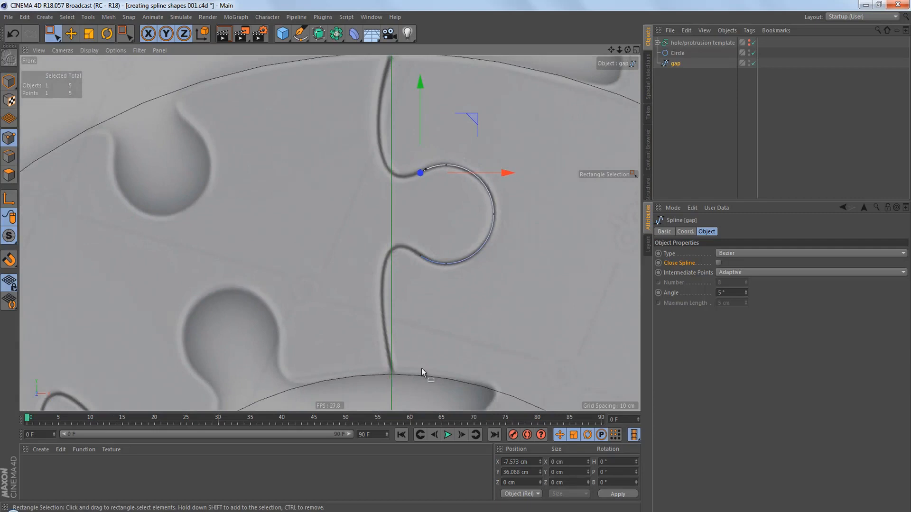
scroll(449, 213, up, 2)
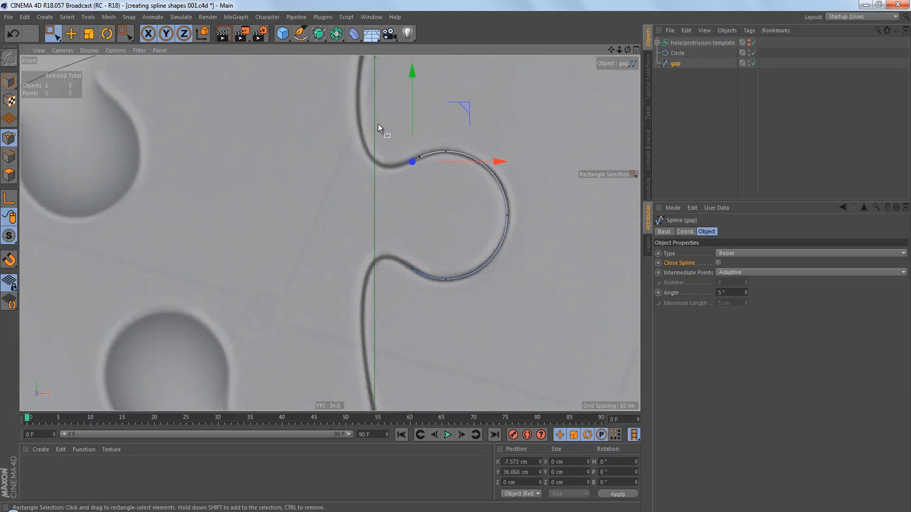
drag(378, 124, 465, 214)
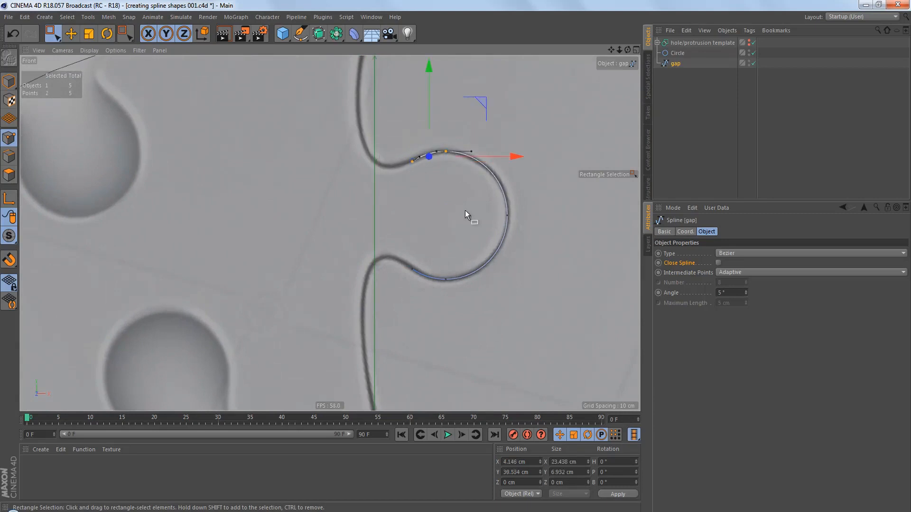
click(463, 216)
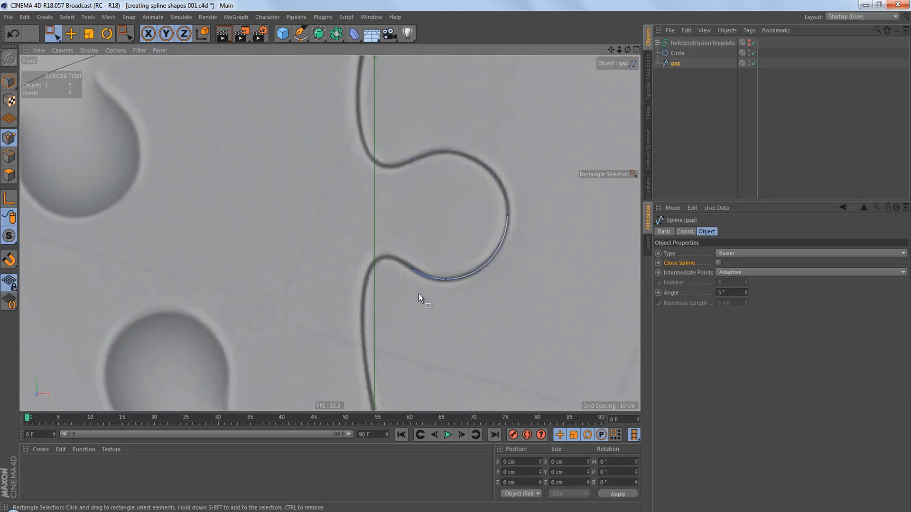
- Extend the gap spline with the Pen from its lower neck point to about X -30.5, Y -145 cm, just inside the circle, with tangents along the reference line
scroll(419, 294, up, 5)
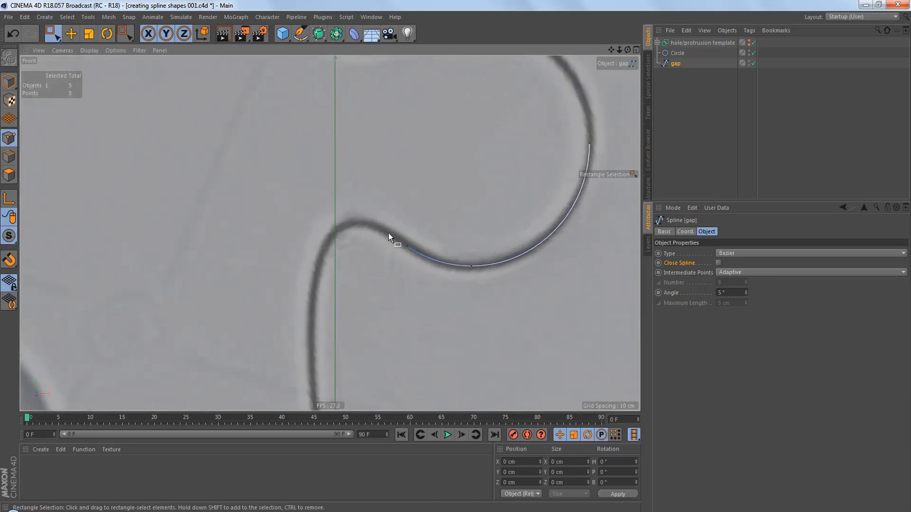
drag(390, 232, 420, 269)
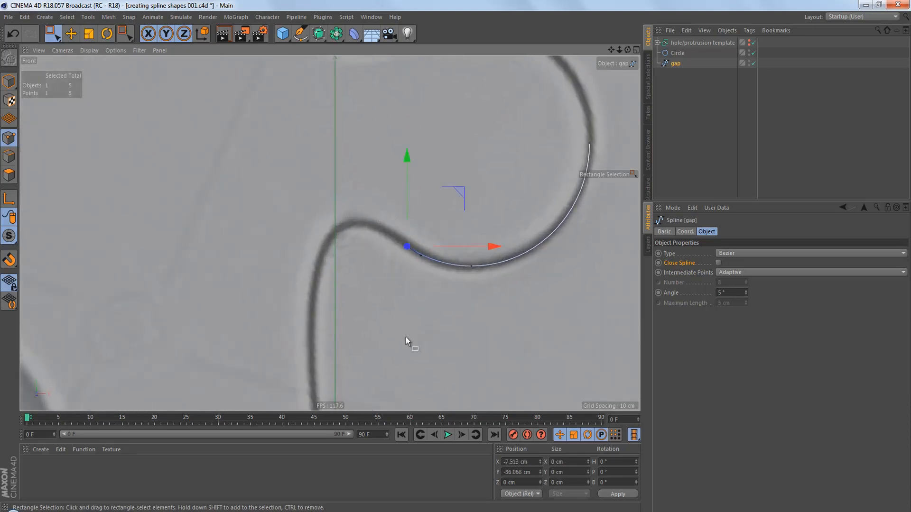
click(300, 33)
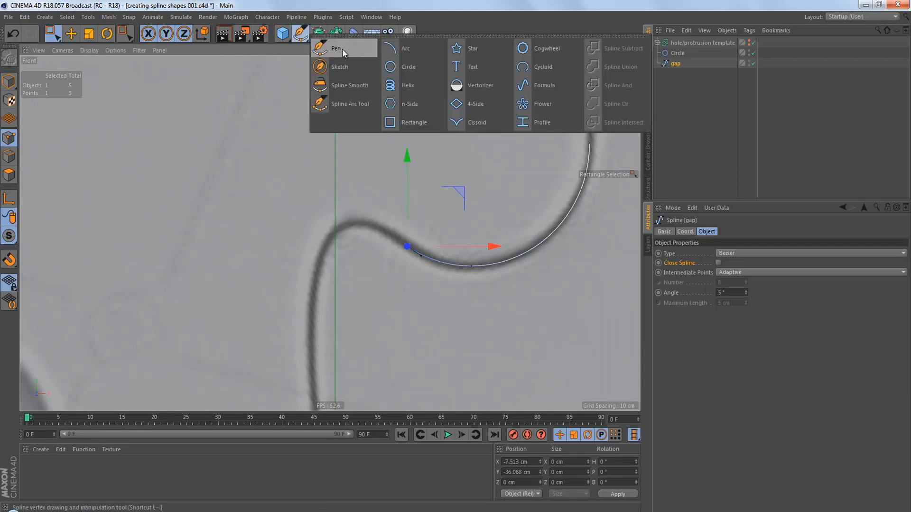
click(343, 48)
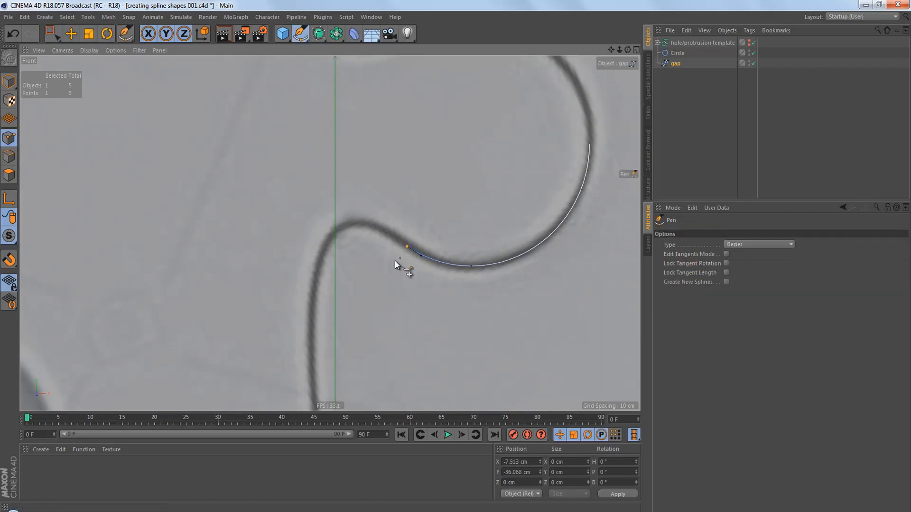
scroll(394, 260, up, 5)
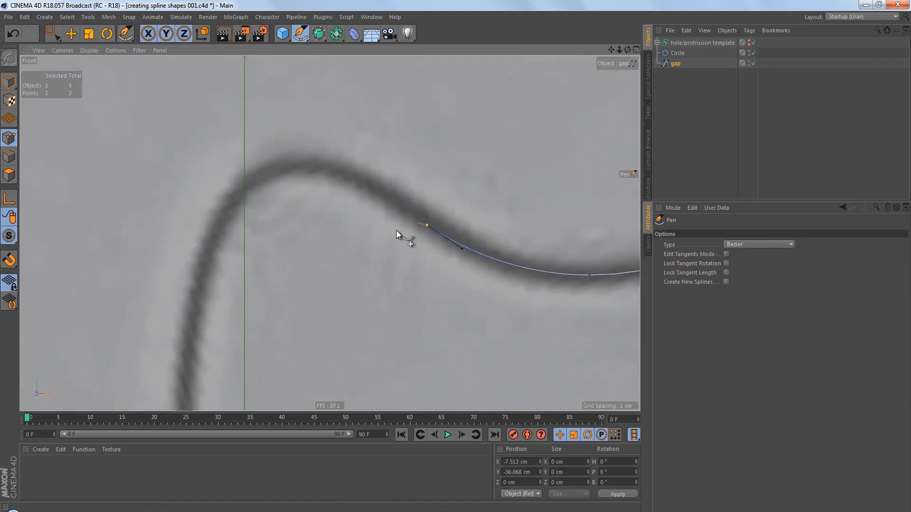
scroll(401, 231, down, 5)
alt+middle_drag(399, 252, 406, 178)
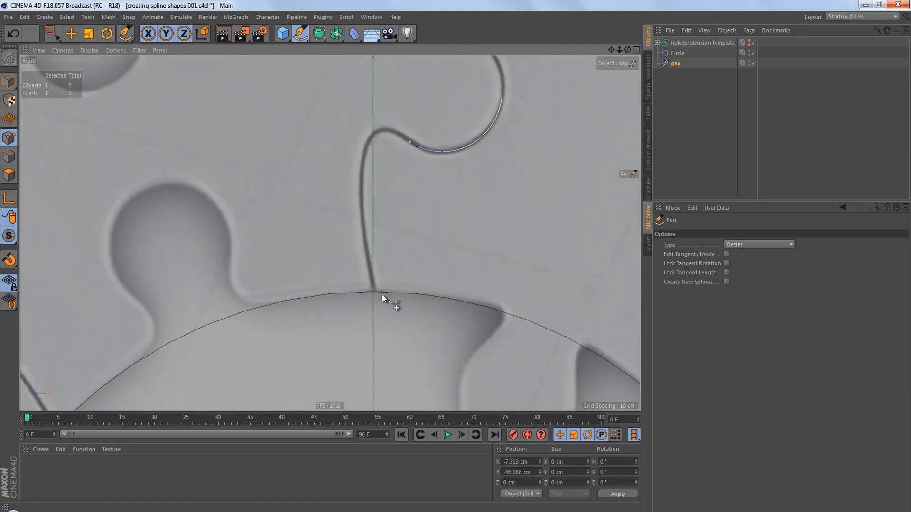
scroll(399, 293, up, 4)
scroll(401, 292, down, 3)
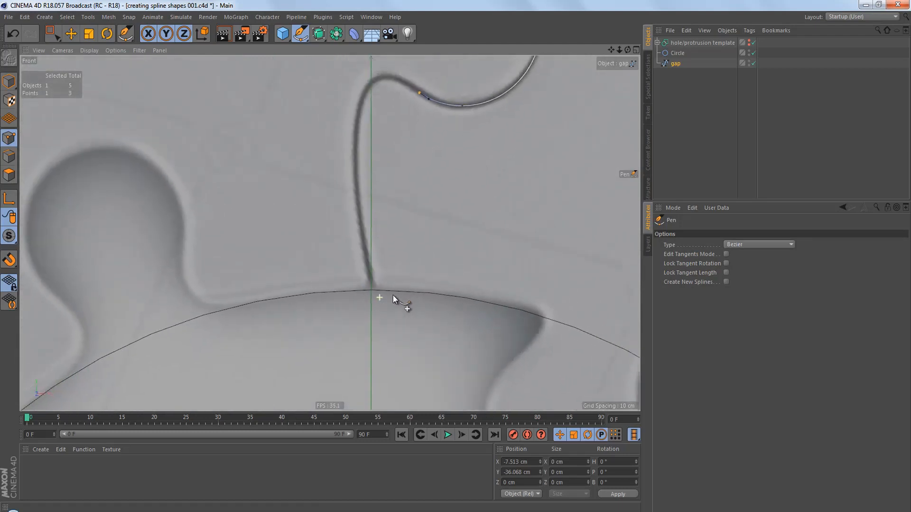
scroll(396, 299, up, 1)
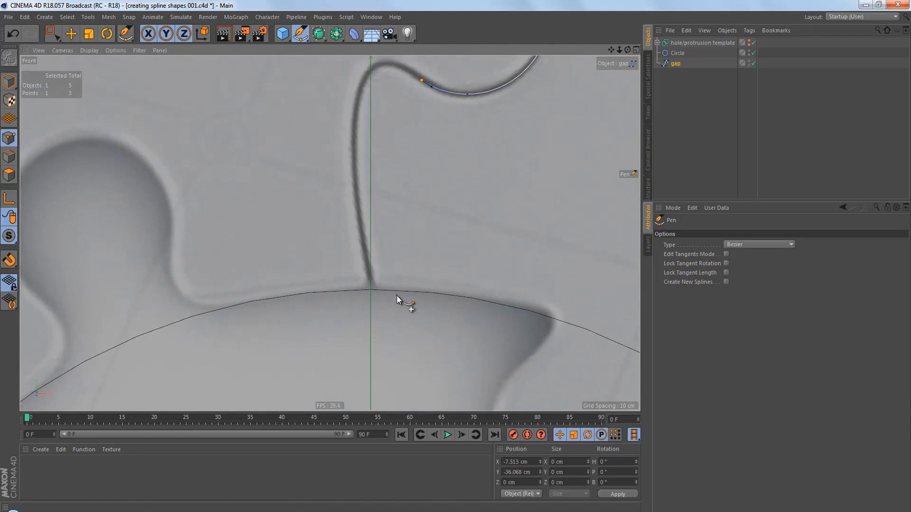
scroll(380, 300, up, 2)
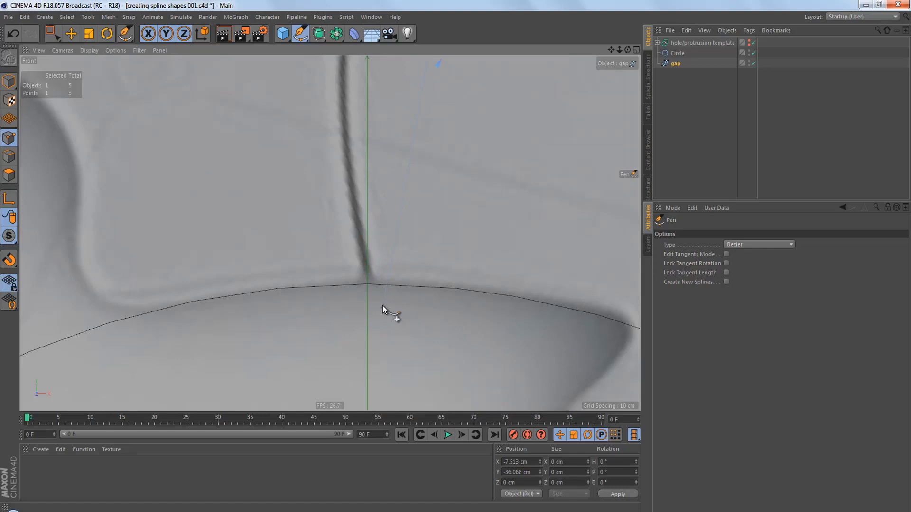
scroll(380, 313, down, 1)
alt+middle_drag(380, 305, 379, 281)
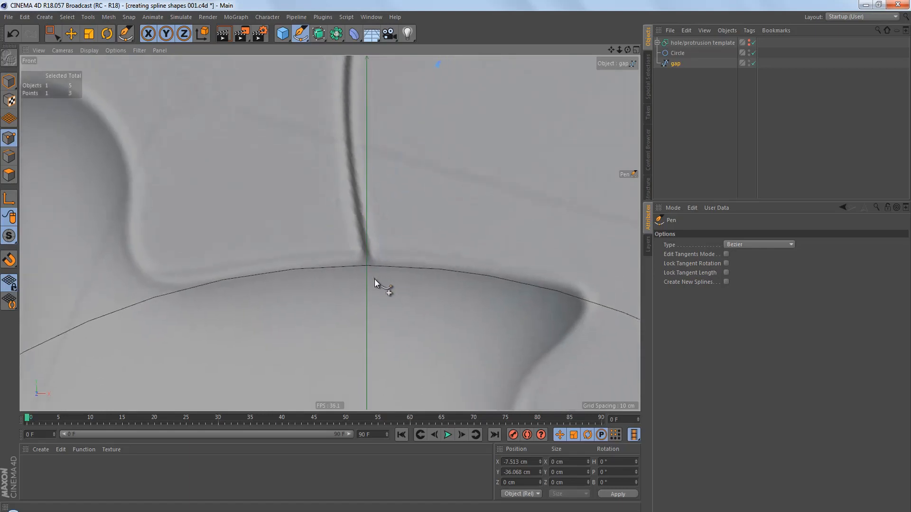
drag(375, 278, 391, 350)
scroll(412, 310, up, 3)
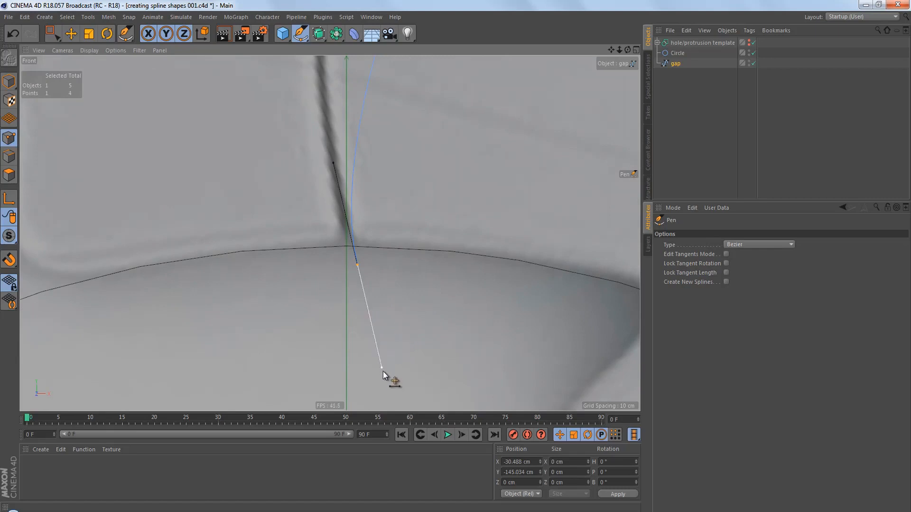
- Shorten the outer tangent of the gap spline's new end point and zero out its right tangent values
drag(383, 368, 361, 276)
key(e)
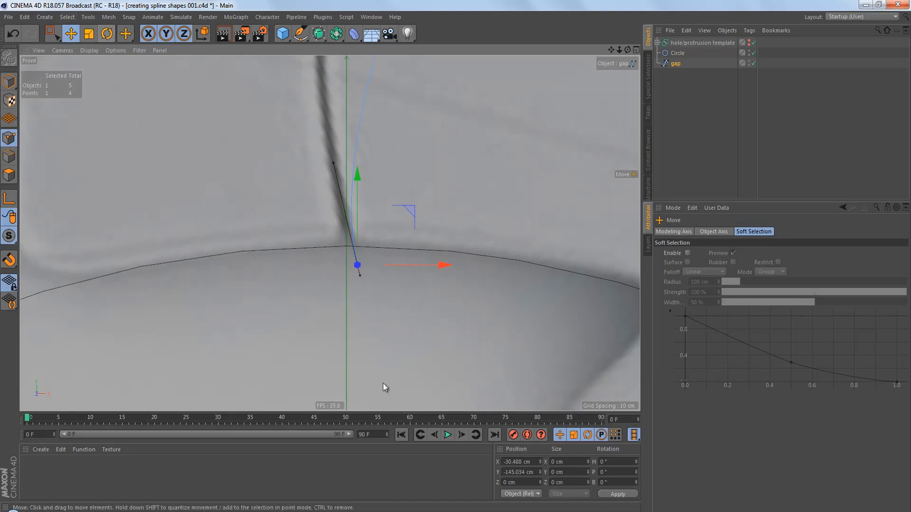
double_click(358, 265)
drag(375, 237, 521, 167)
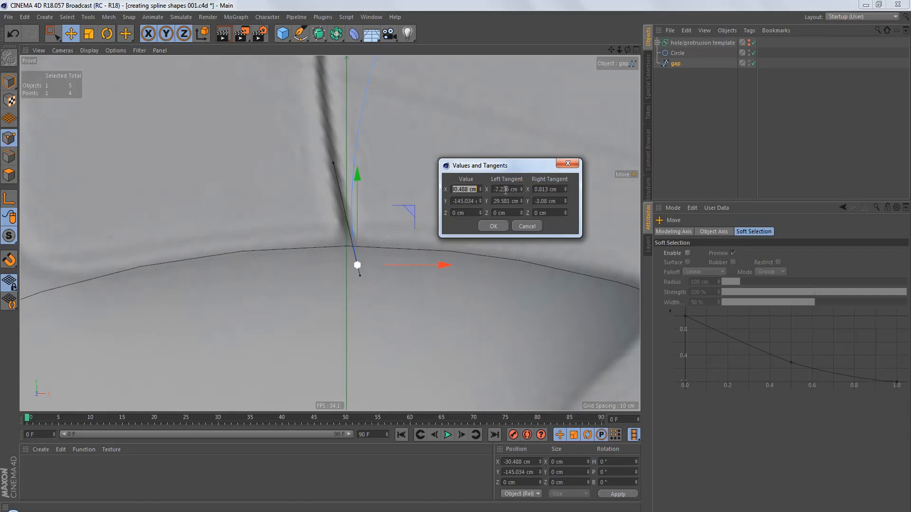
click(545, 190)
text(0)
click(496, 225)
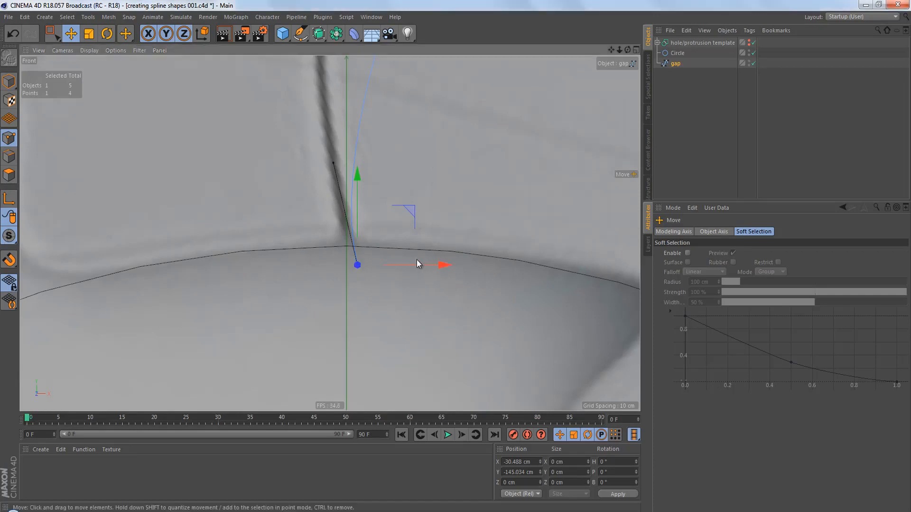
- Set the transparency of the front view's background picture to 93%
scroll(416, 260, down, 6)
alt+middle_drag(421, 238, 407, 289)
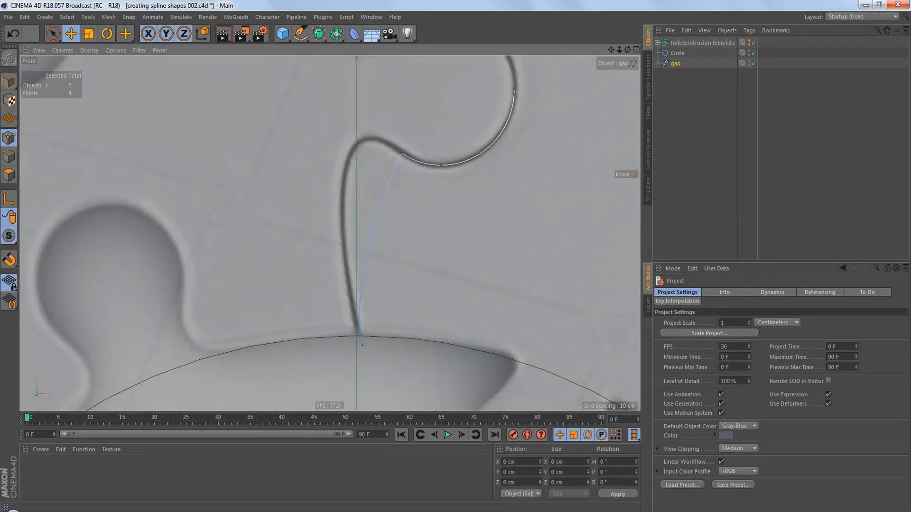
key(shift+v)
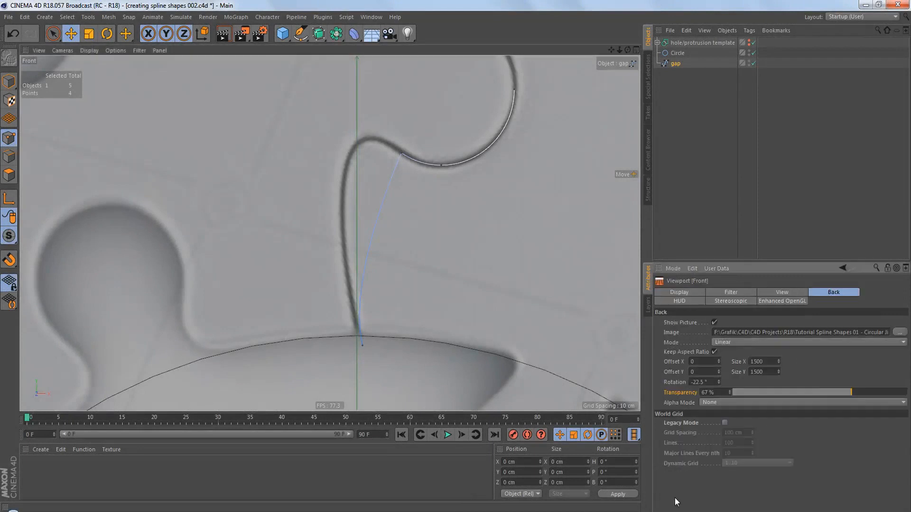
drag(852, 394, 898, 401)
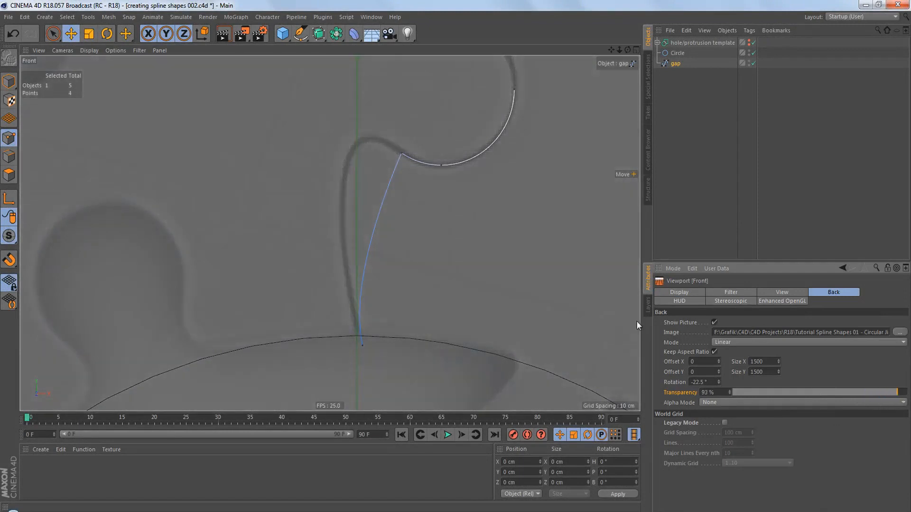
- Apply Equal Tangent Length to the gap spline's lower neck point
click(402, 154)
scroll(417, 147, up, 5)
scroll(498, 137, up, 3)
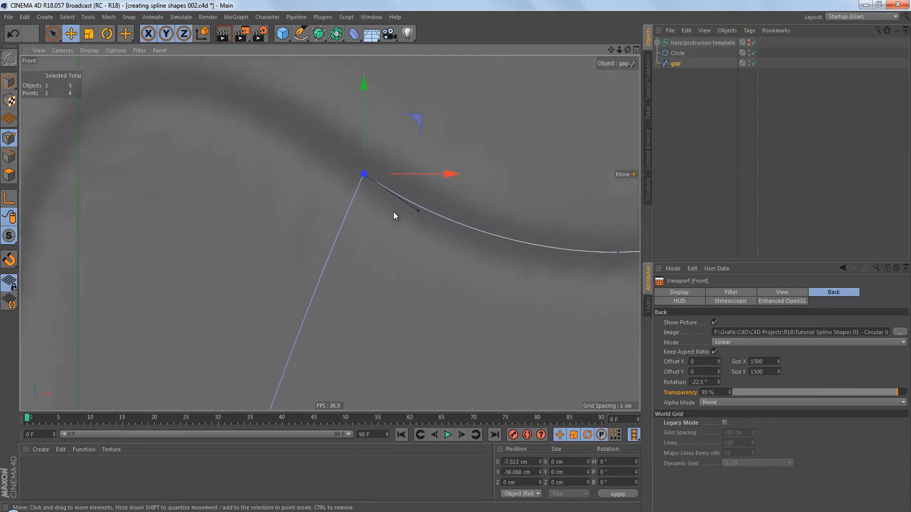
scroll(365, 237, down, 3)
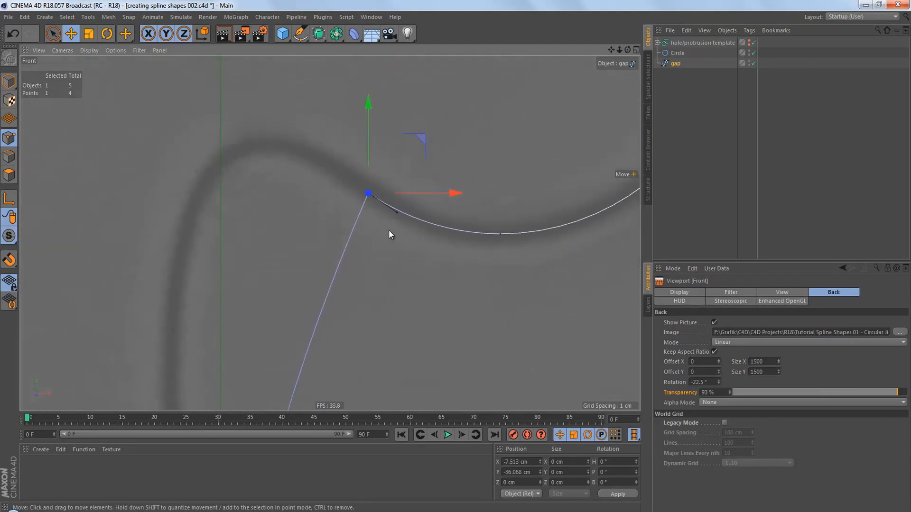
scroll(378, 255, down, 3)
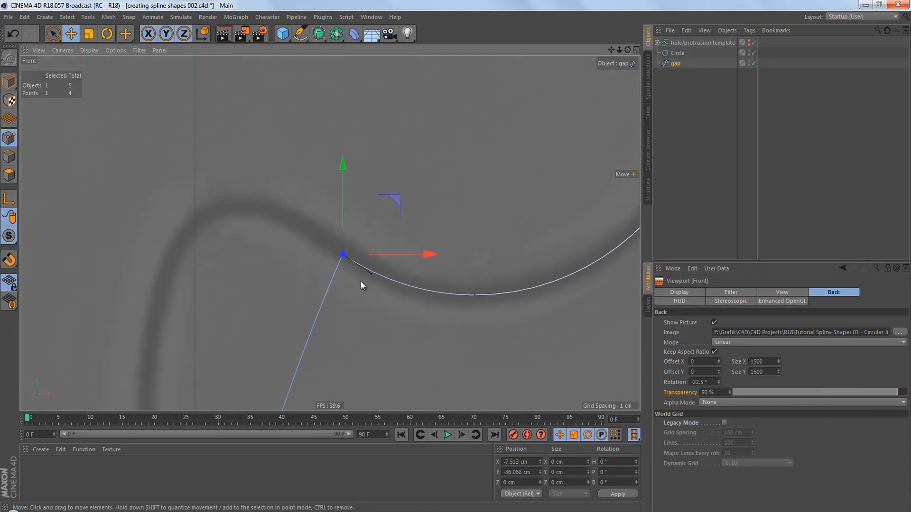
alt+middle_drag(360, 281, 362, 240)
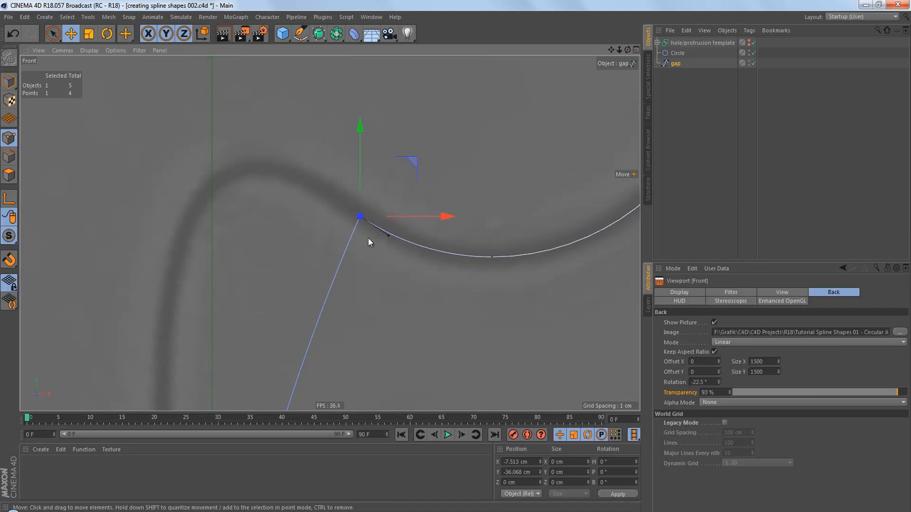
scroll(380, 215, up, 5)
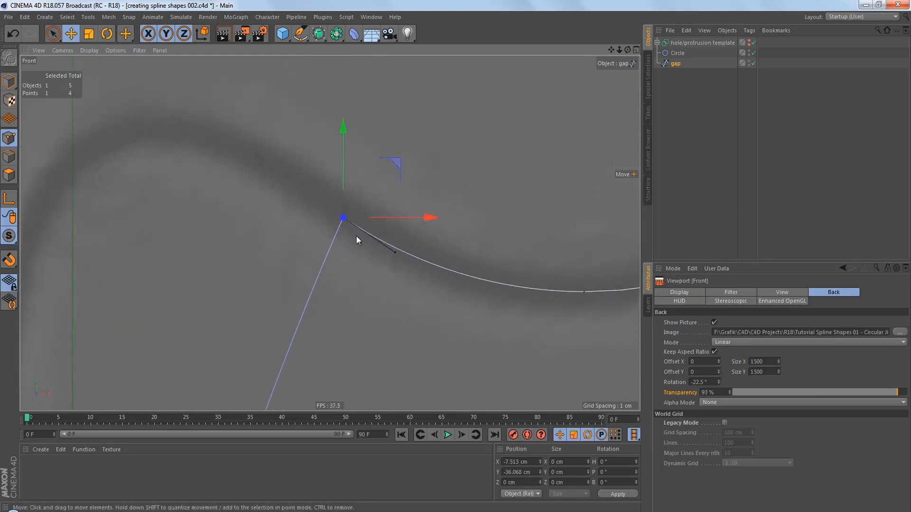
right_click(456, 140)
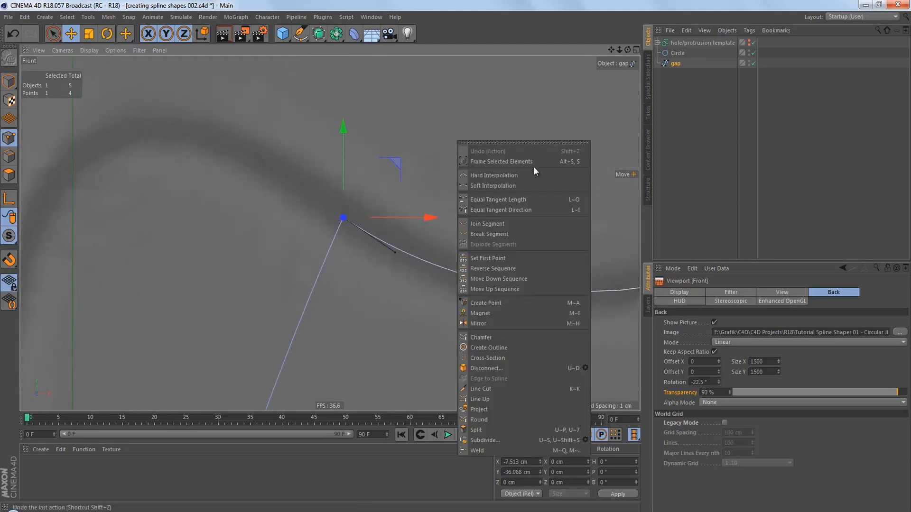
click(538, 199)
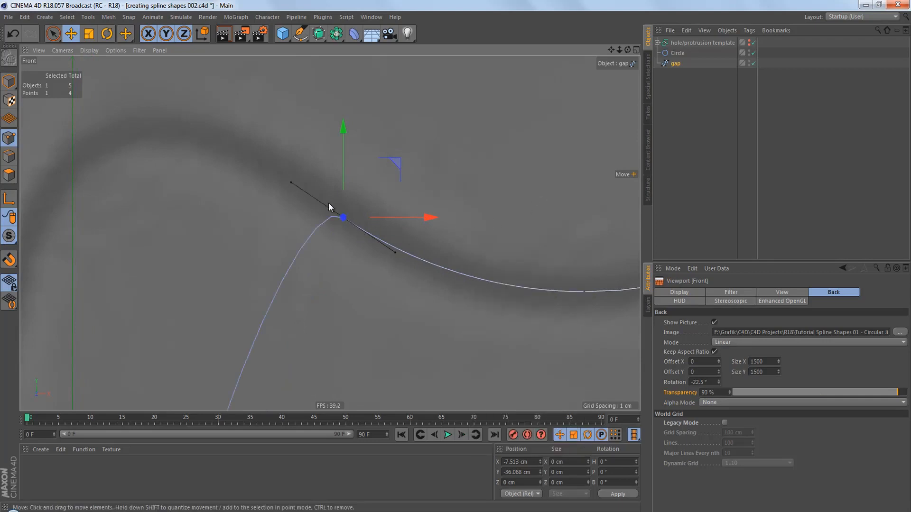
scroll(329, 204, up, 4)
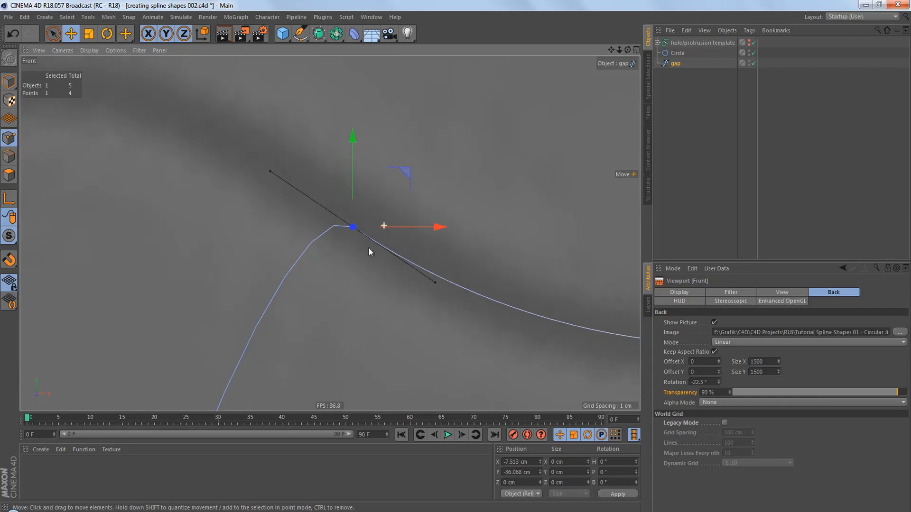
scroll(370, 252, down, 15)
alt+middle_drag(377, 270, 336, 211)
click(386, 287)
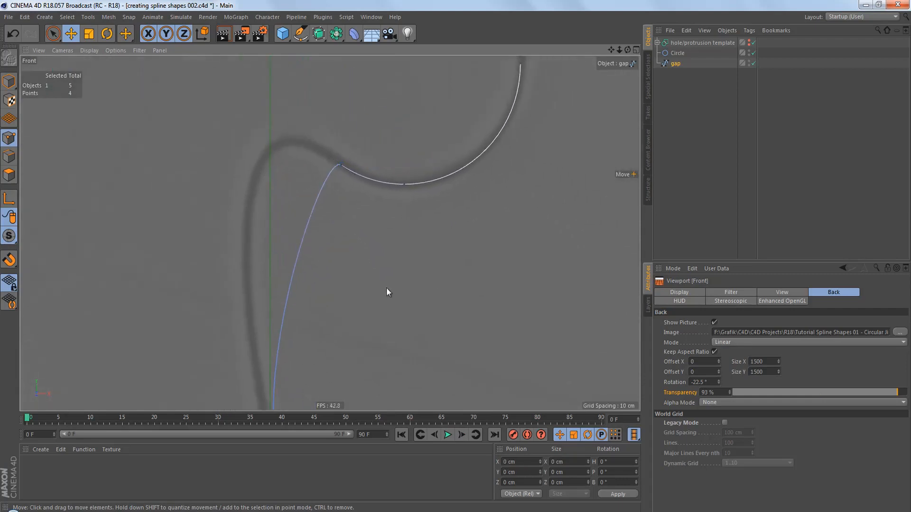
alt+right_drag(376, 279, 370, 292)
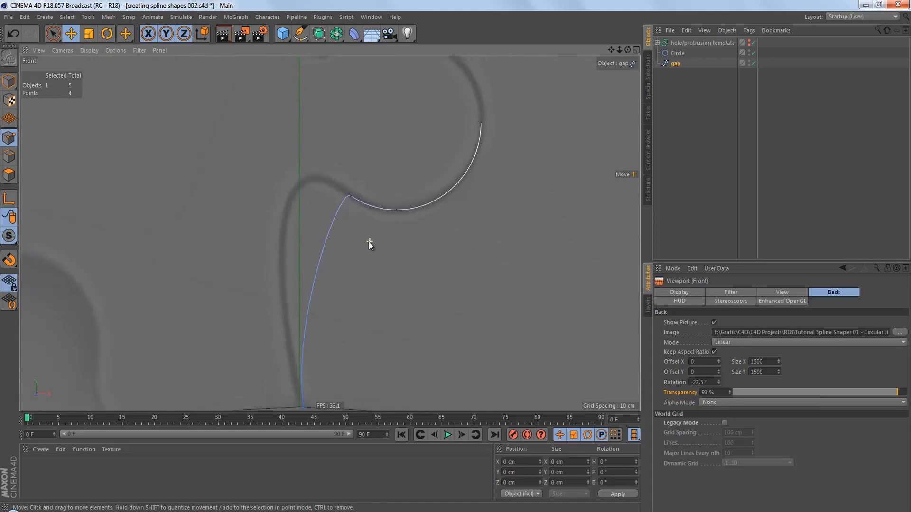
scroll(366, 249, down, 3)
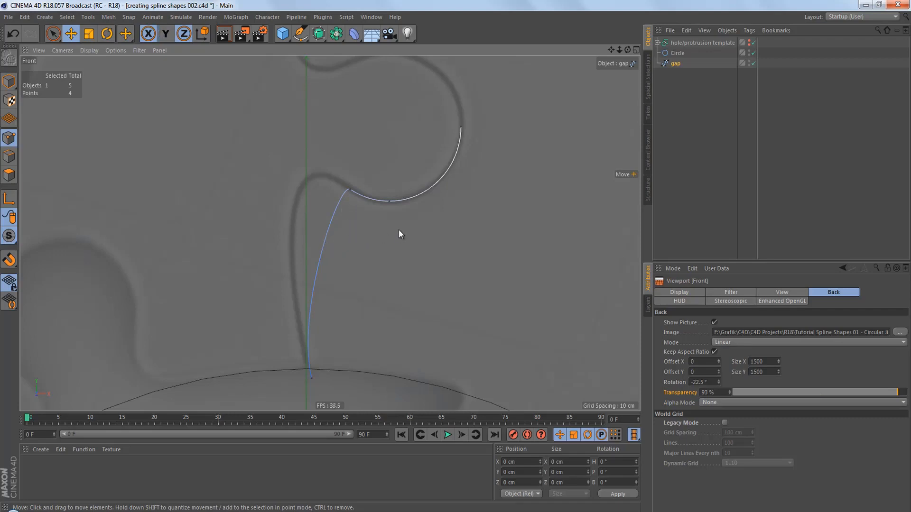
middle_drag(388, 227, 373, 228)
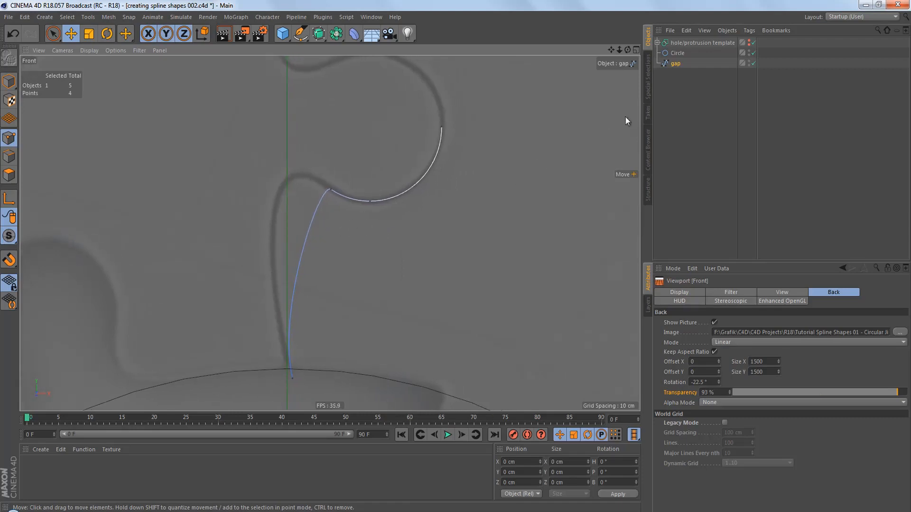
- Try moving the lower neck point with the gap spline and hole/protrusion template both selected, undo the move, and reselect only the gap spline
click(676, 63)
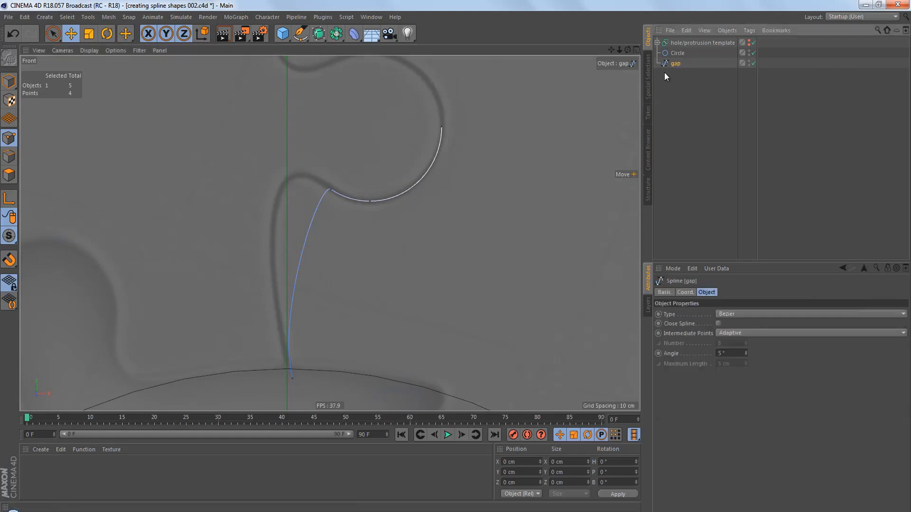
ctrl+click(680, 42)
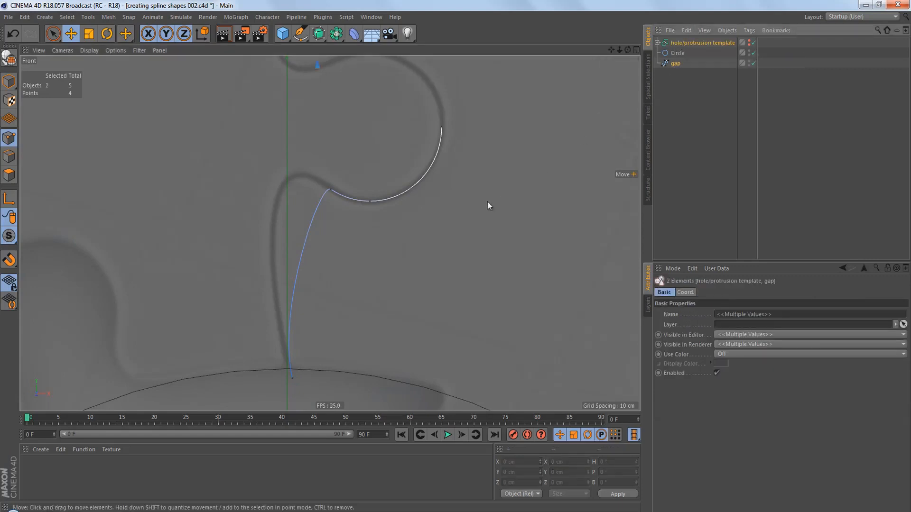
scroll(311, 178, up, 2)
click(354, 202)
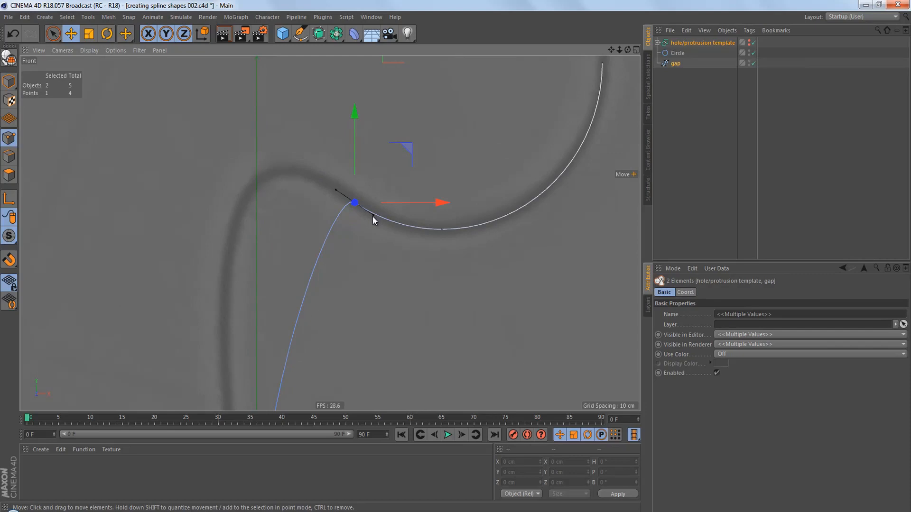
drag(372, 216, 352, 247)
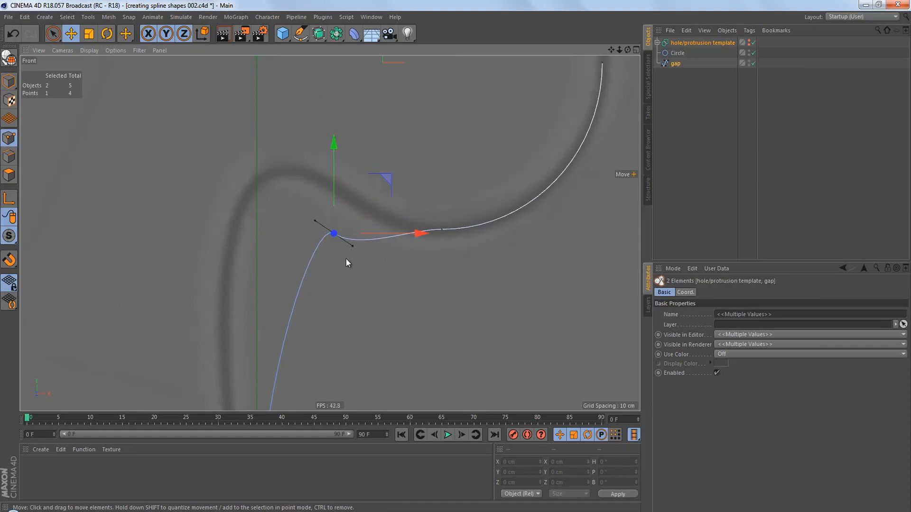
key(ctrl+z)
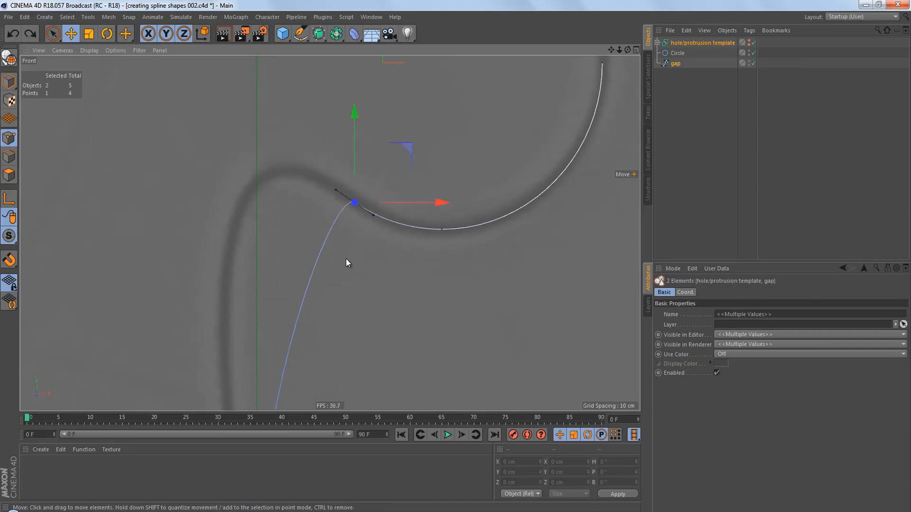
click(674, 63)
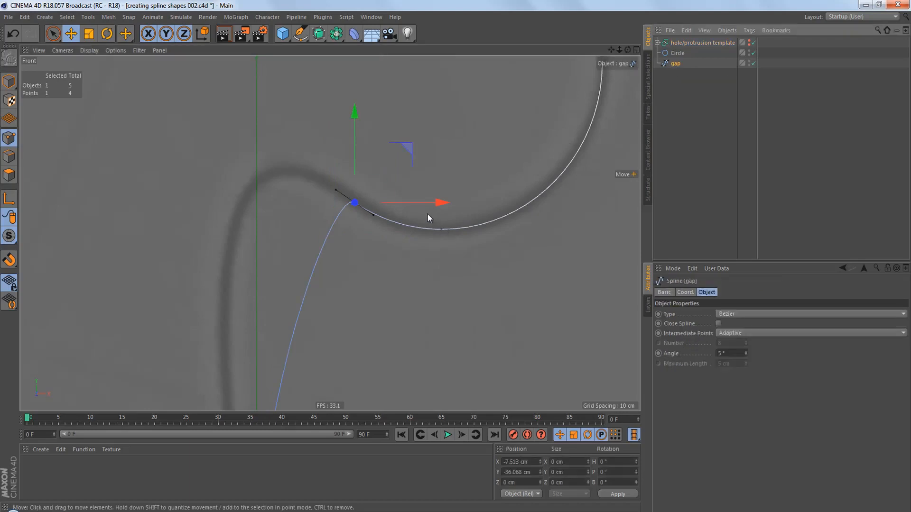
- Select the gap spline's lower neck point together with its end point, try pulling the neck point's tangent downward, and undo the change
scroll(401, 199, down, 2)
scroll(385, 198, down, 3)
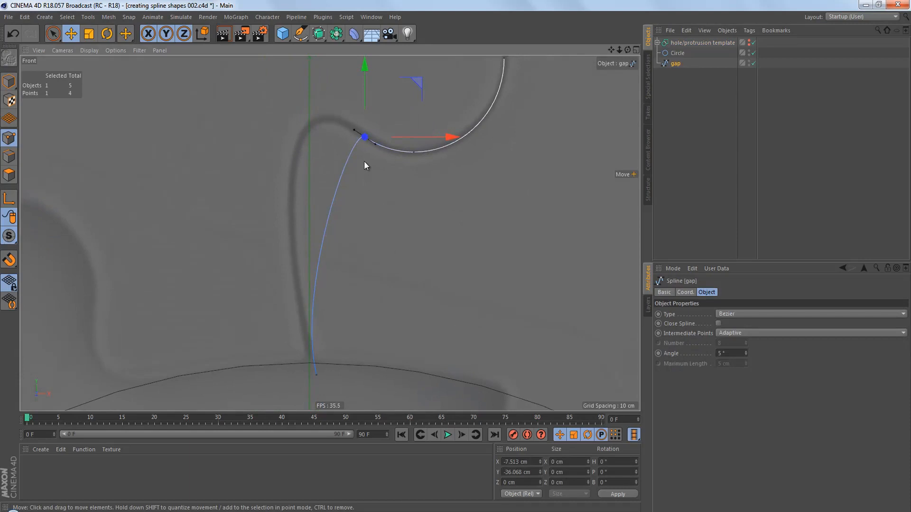
shift+click(316, 375)
scroll(382, 140, up, 1)
scroll(383, 140, up, 1)
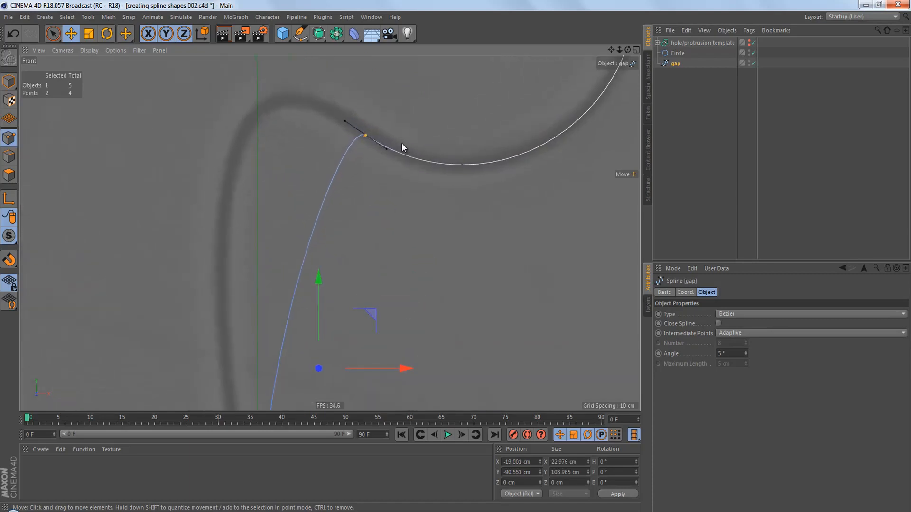
scroll(399, 144, up, 1)
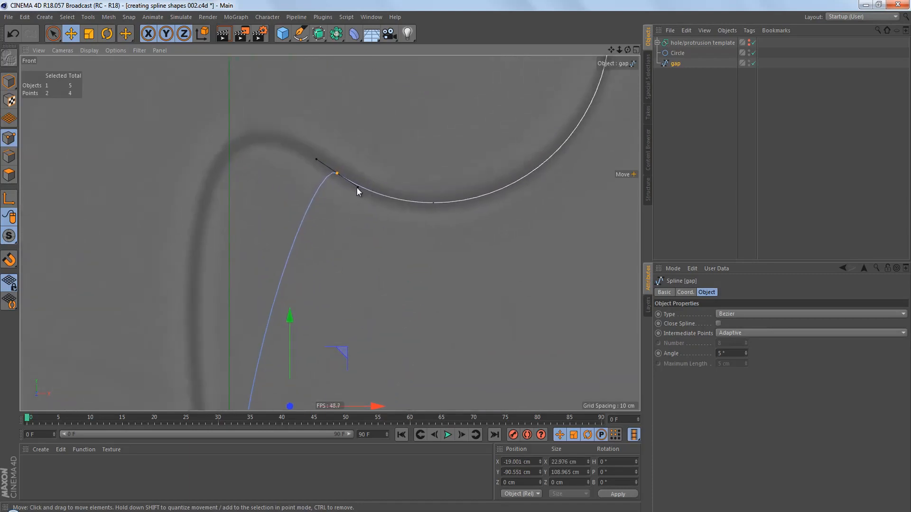
drag(357, 186, 351, 250)
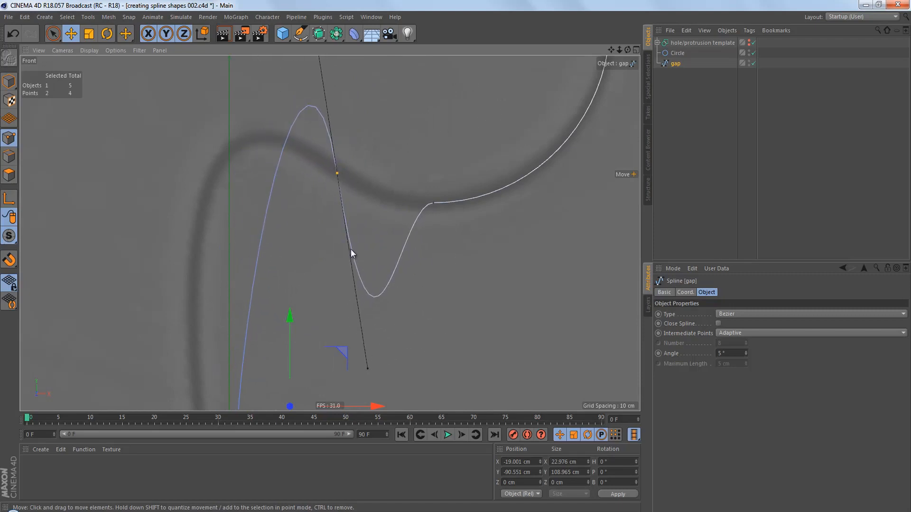
key(ctrl+z)
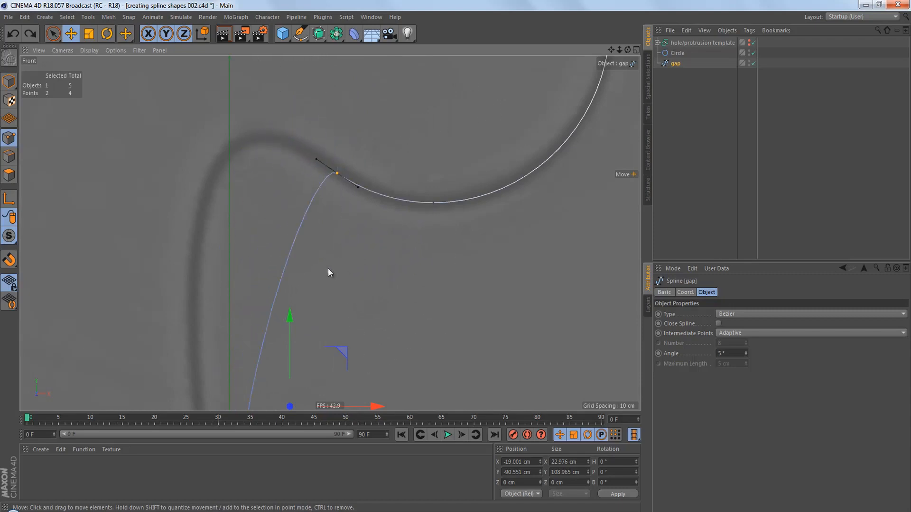
- Select only the gap spline's lower neck point, try lengthening both of its tangents symmetrically, and undo the change
scroll(363, 192, down, 8)
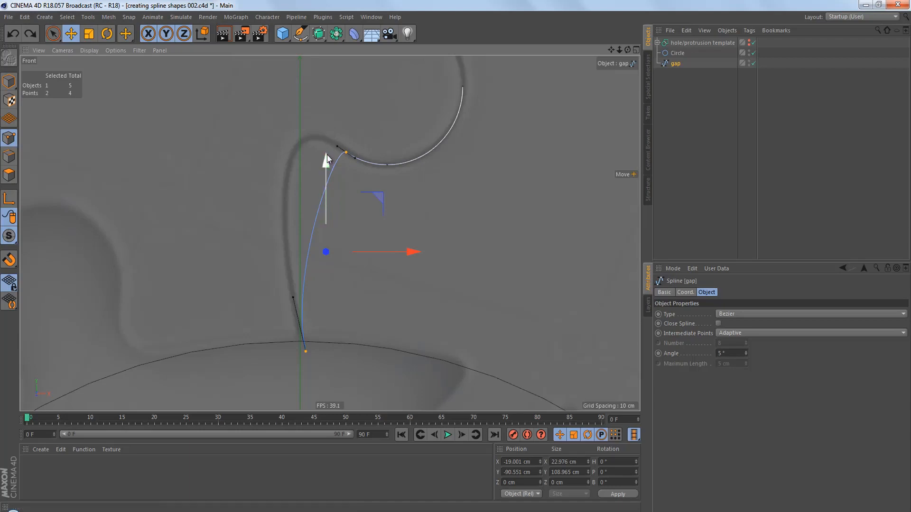
scroll(343, 216, up, 2)
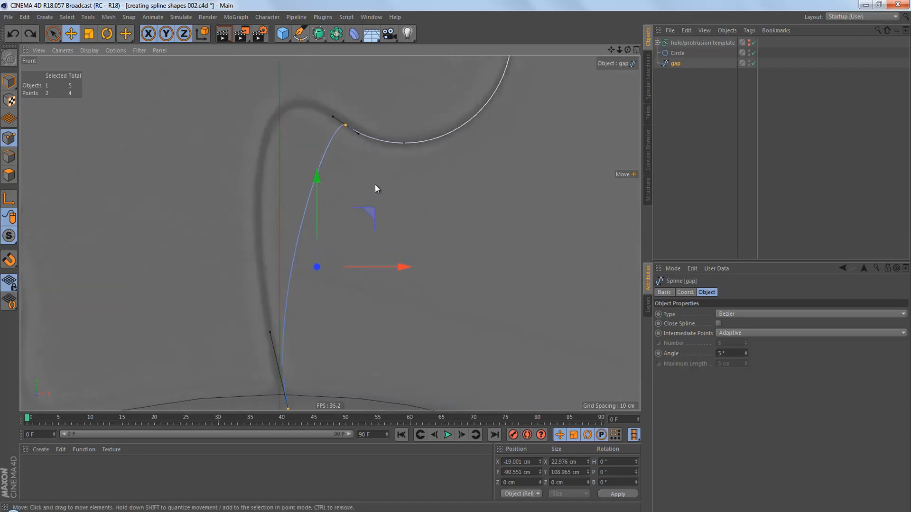
click(346, 124)
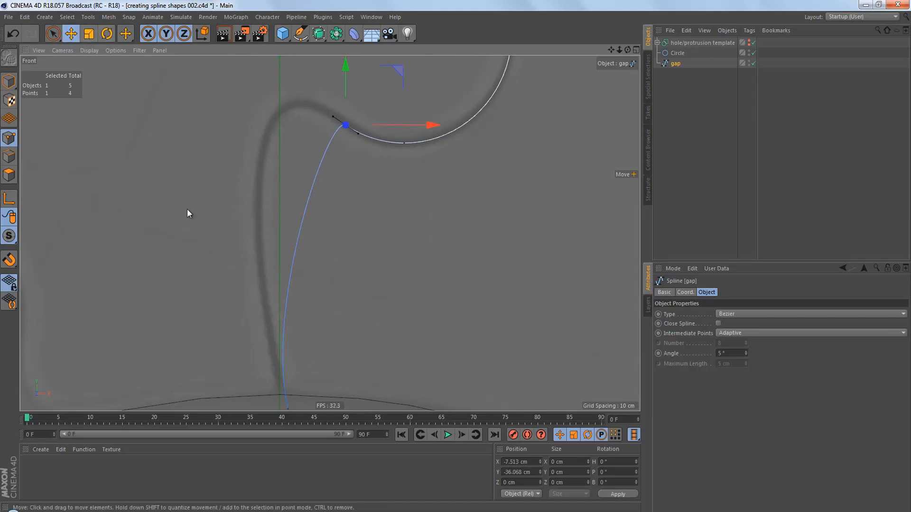
scroll(340, 195, up, 2)
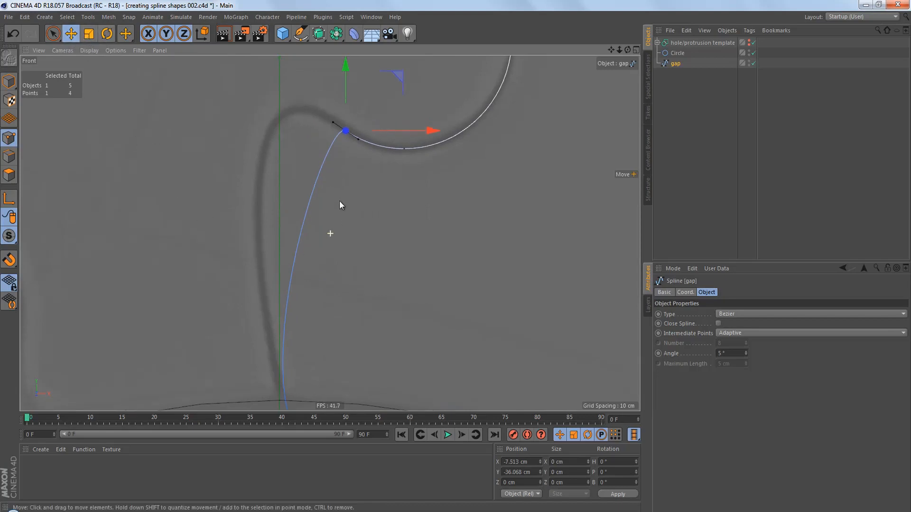
scroll(360, 186, up, 1)
scroll(348, 190, up, 1)
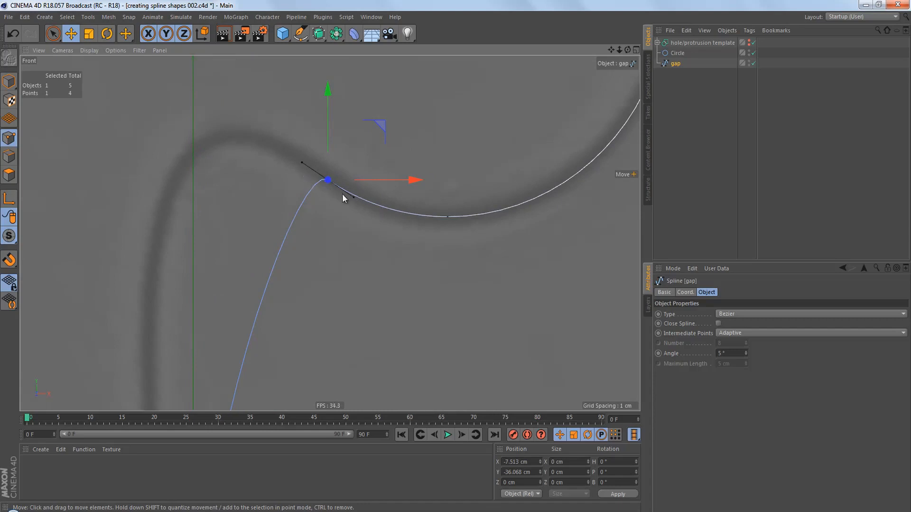
drag(352, 197, 383, 223)
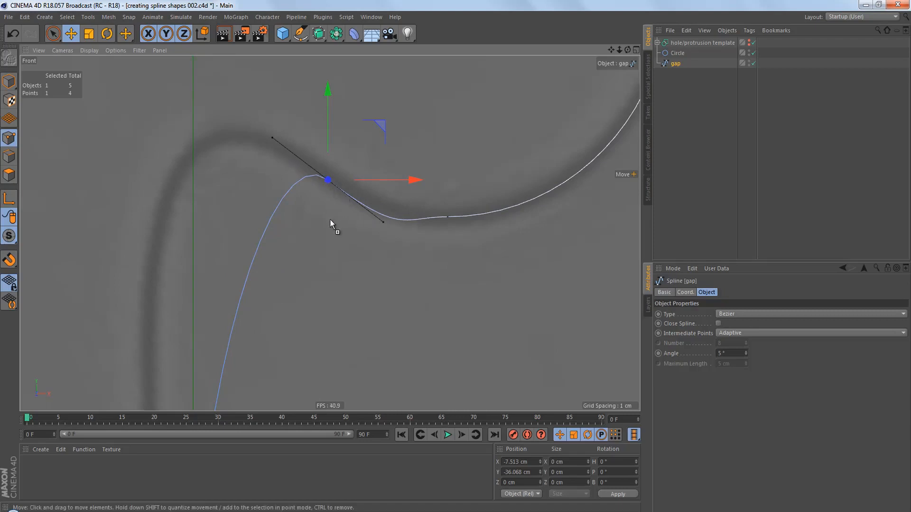
key(ctrl+z)
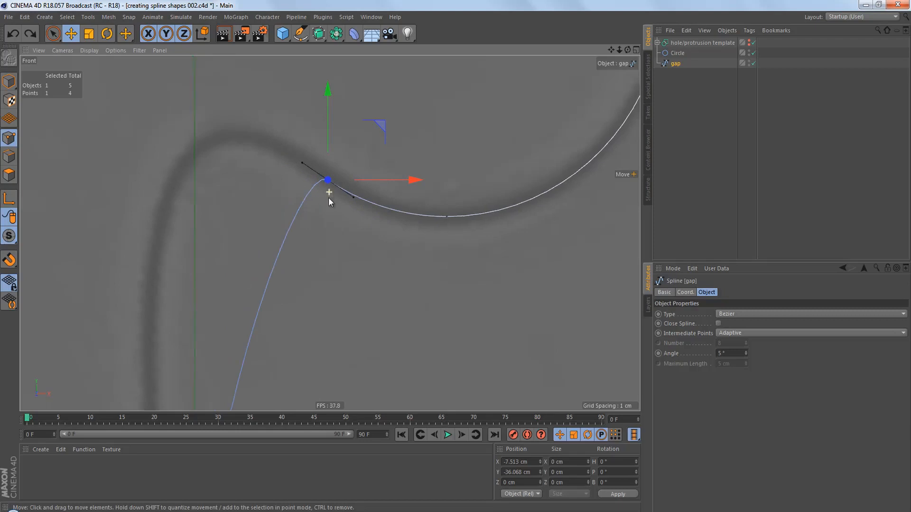
- Lengthen only the neck point's upper tangent independently, keeping it roughly in line with the opposite tangent
scroll(329, 197, down, 3)
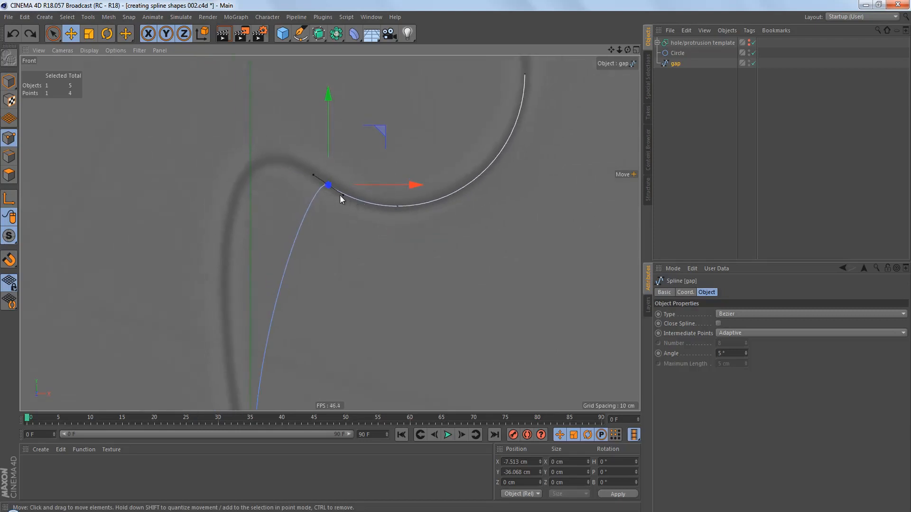
scroll(320, 177, up, 4)
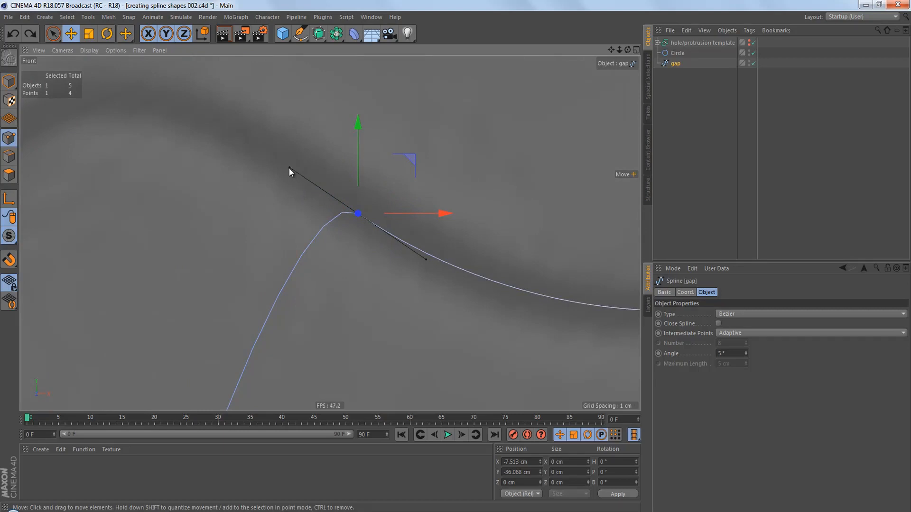
drag(289, 167, 224, 106)
drag(223, 107, 218, 125)
scroll(313, 232, down, 8)
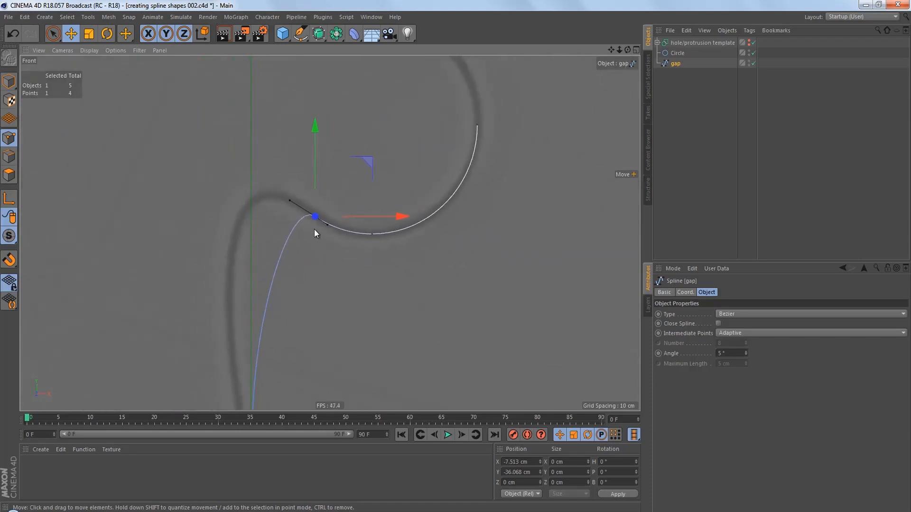
- Swing the neck point's upper tangent steeply upward on its own, breaking its alignment with the opposite tangent
scroll(314, 229, up, 8)
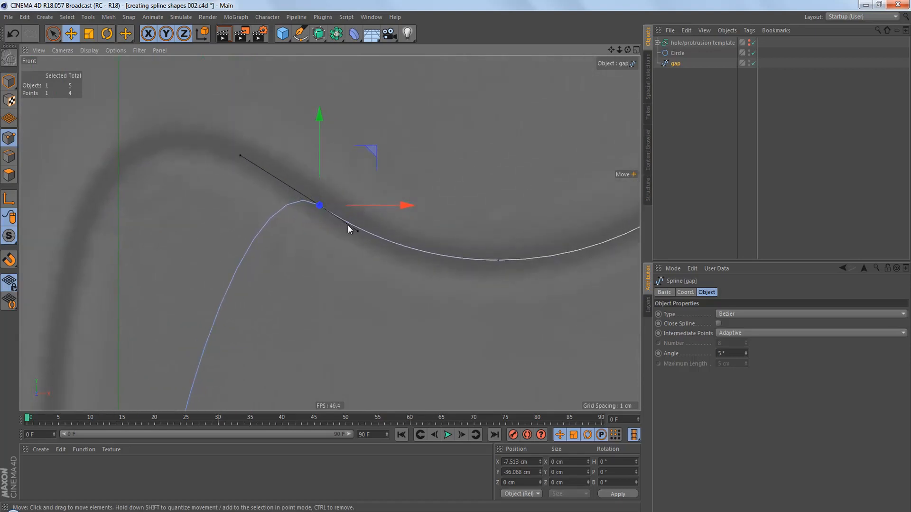
scroll(314, 195, up, 3)
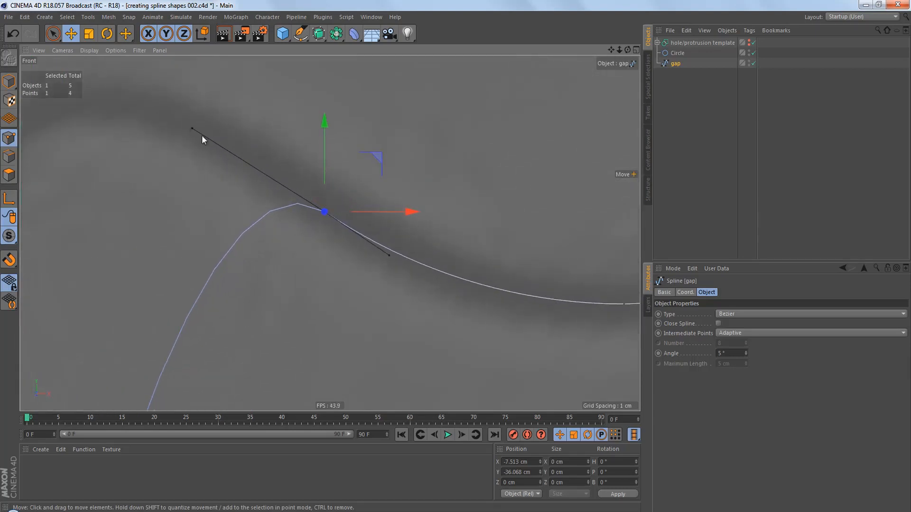
drag(194, 127, 280, 86)
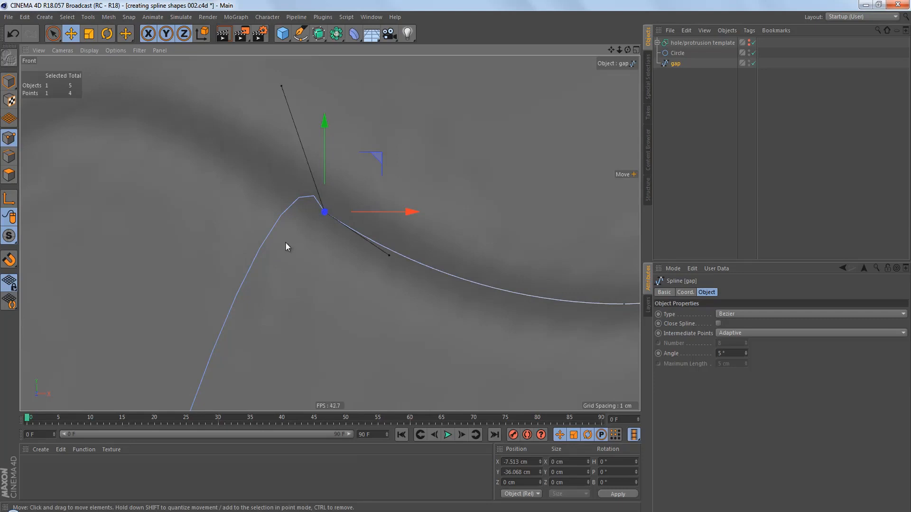
alt+middle_drag(331, 183, 306, 204)
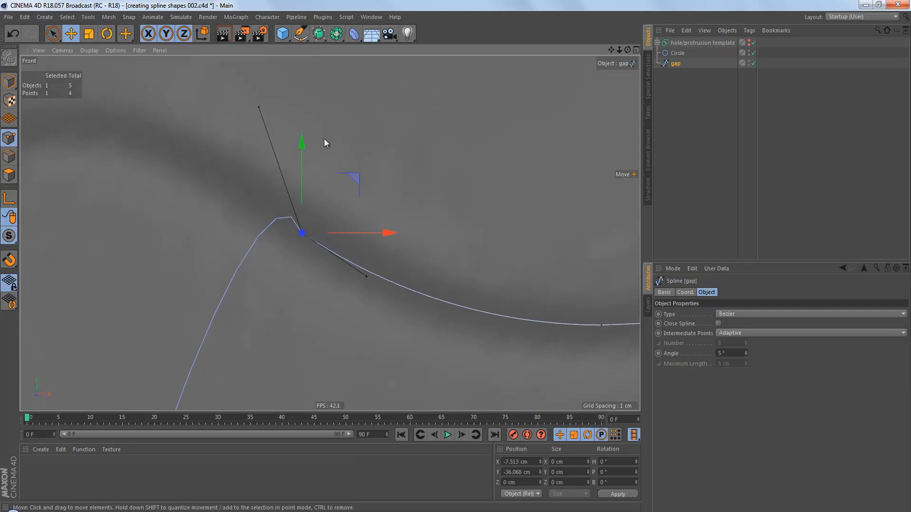
- Apply Equal Tangent Direction to the gap spline's lower neck point
right_click(458, 99)
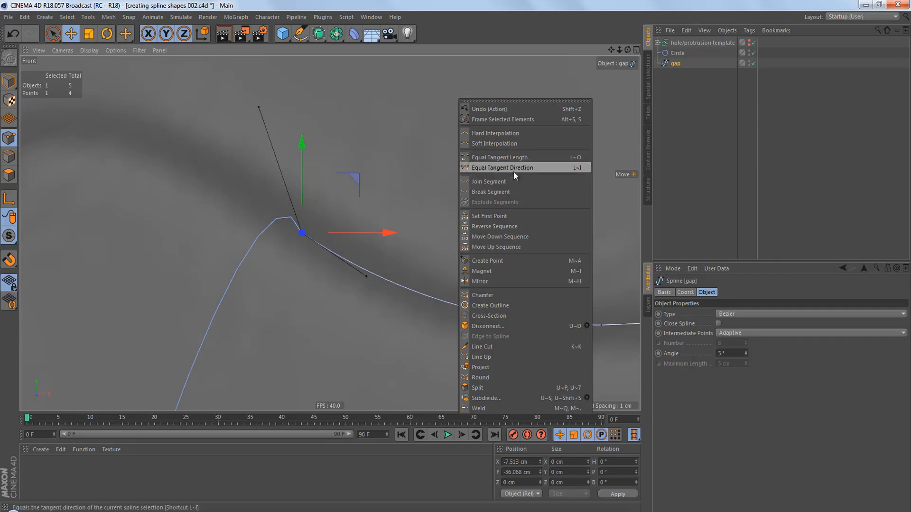
click(539, 168)
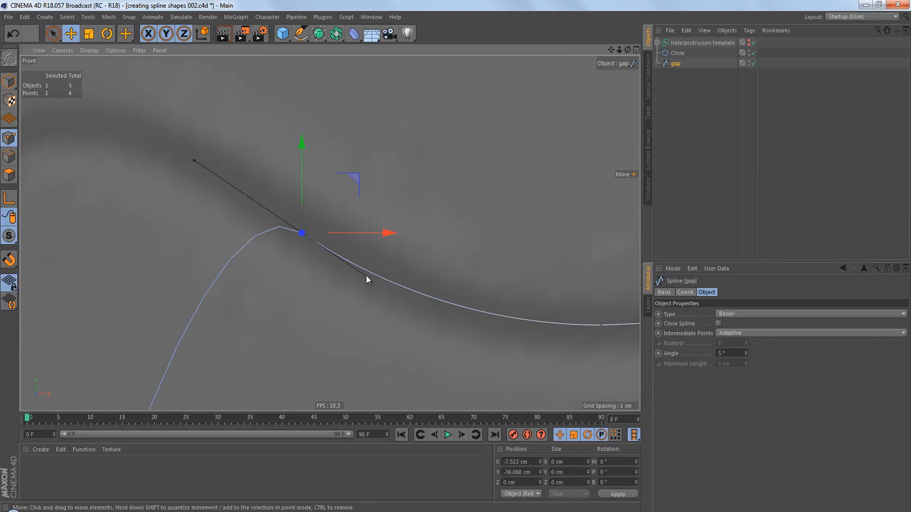
scroll(325, 263, down, 5)
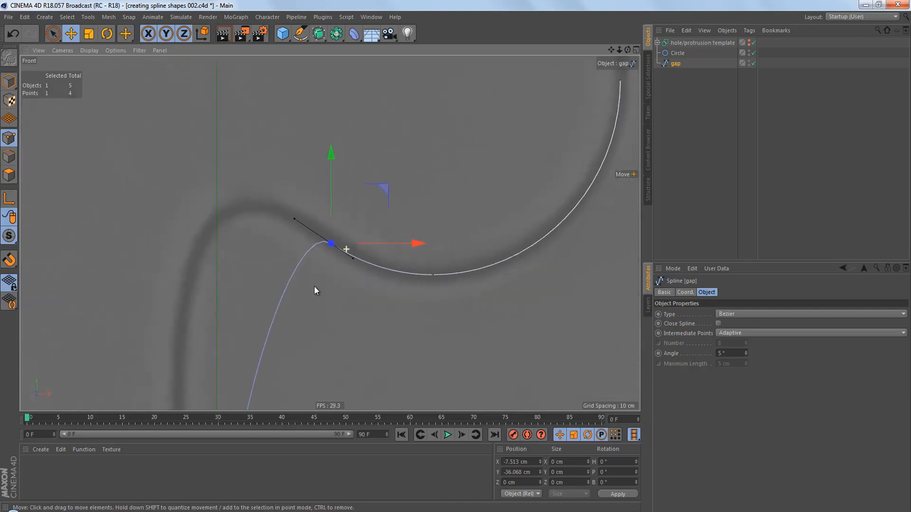
alt+middle_drag(346, 282, 329, 251)
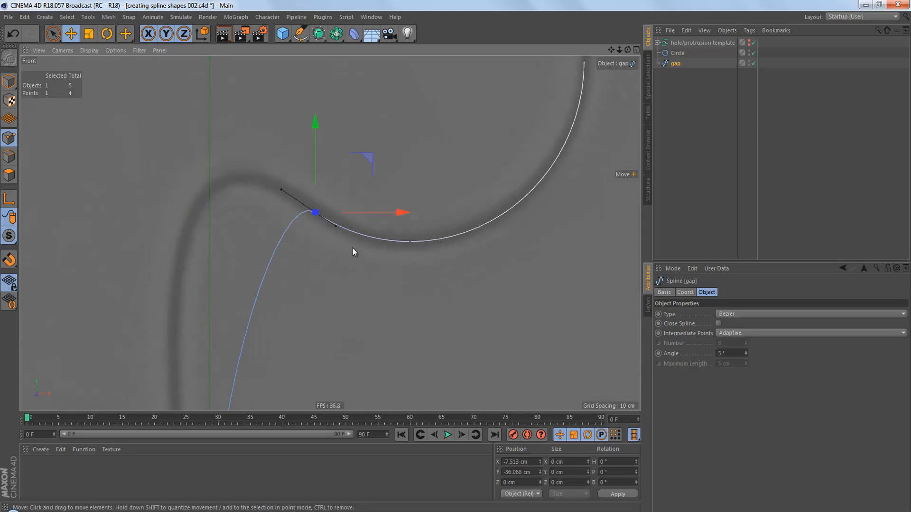
scroll(317, 226, up, 3)
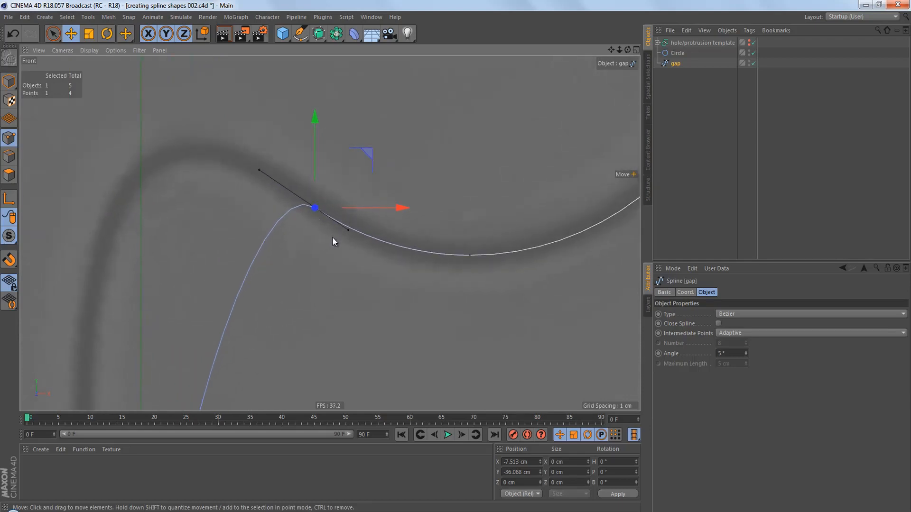
scroll(298, 189, up, 2)
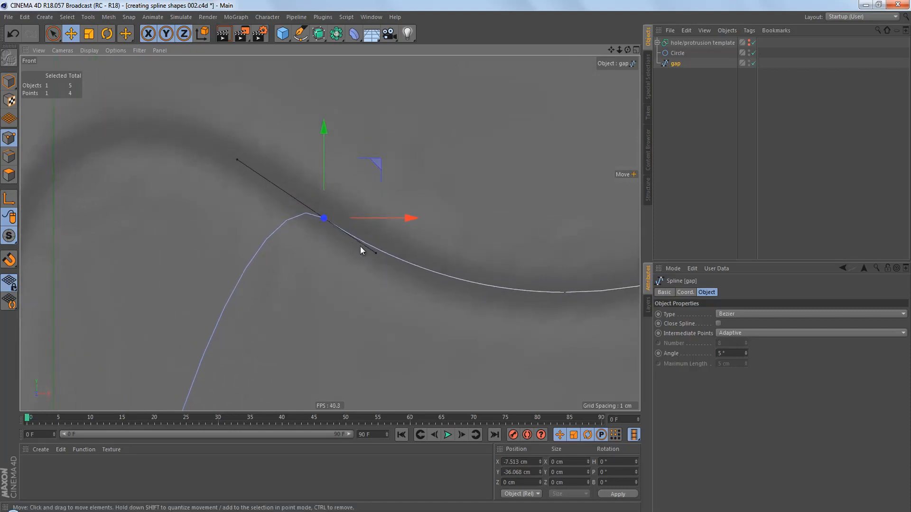
right_click(454, 155)
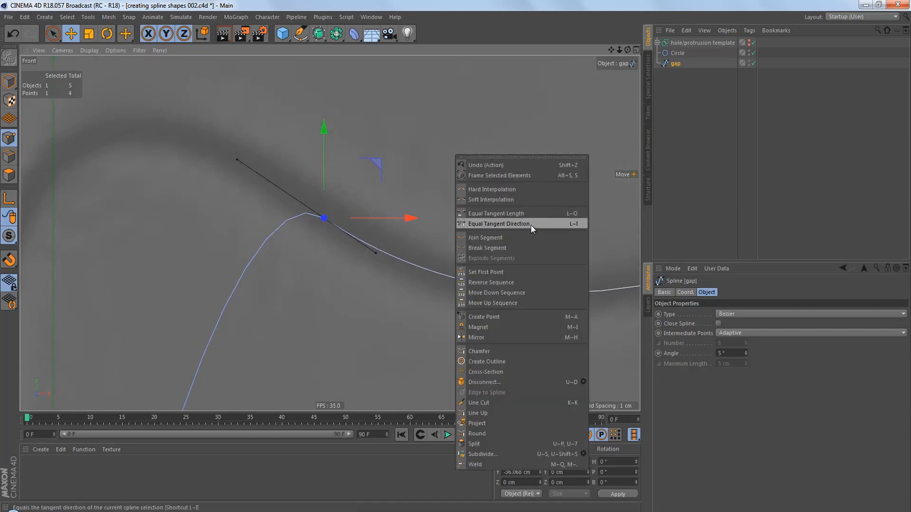
click(393, 291)
scroll(371, 266, down, 2)
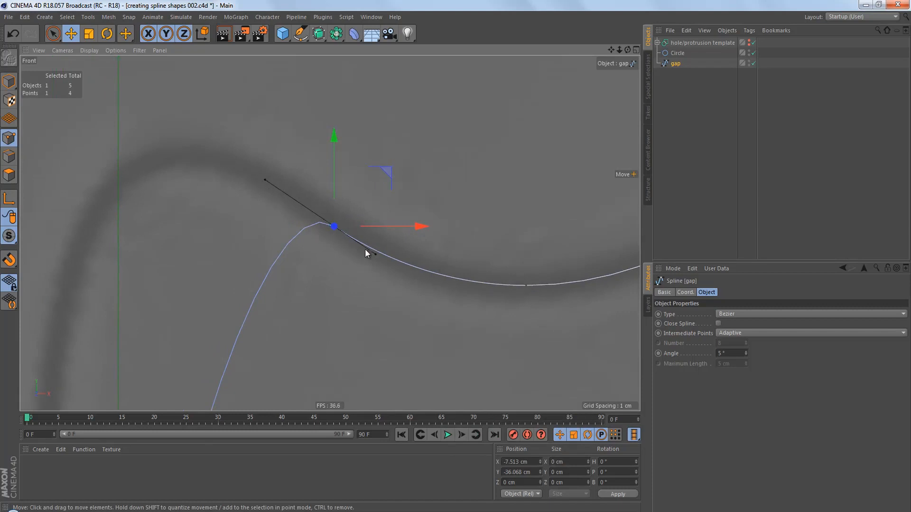
- Undo the Equal Tangent Direction change on the gap spline's lower neck point
scroll(334, 246, down, 4)
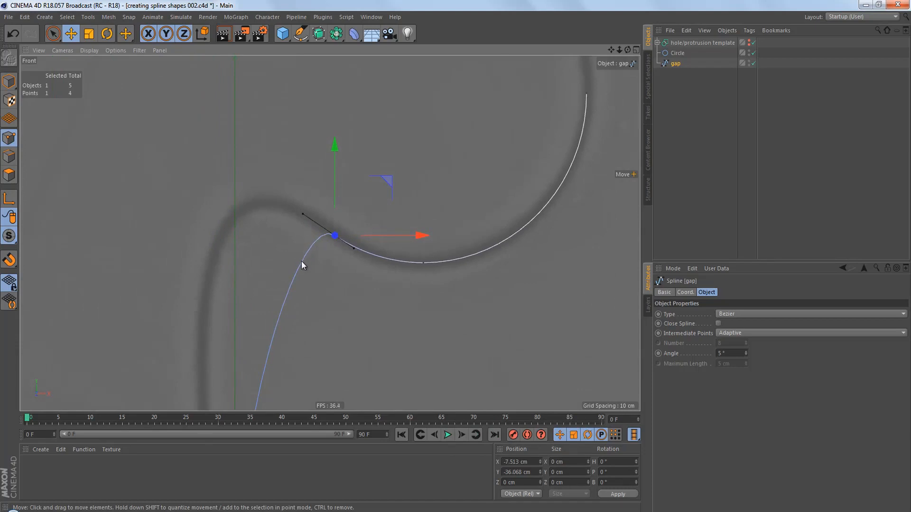
scroll(382, 231, down, 5)
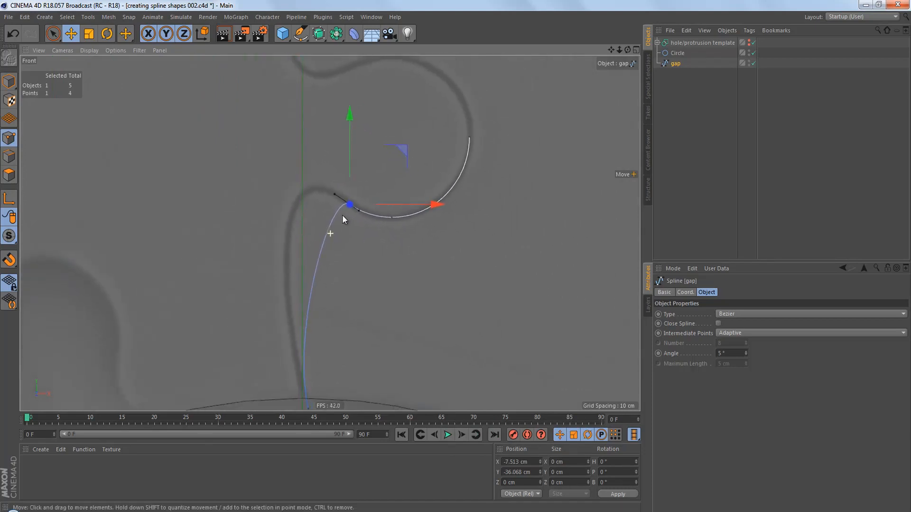
alt+middle_drag(343, 215, 340, 212)
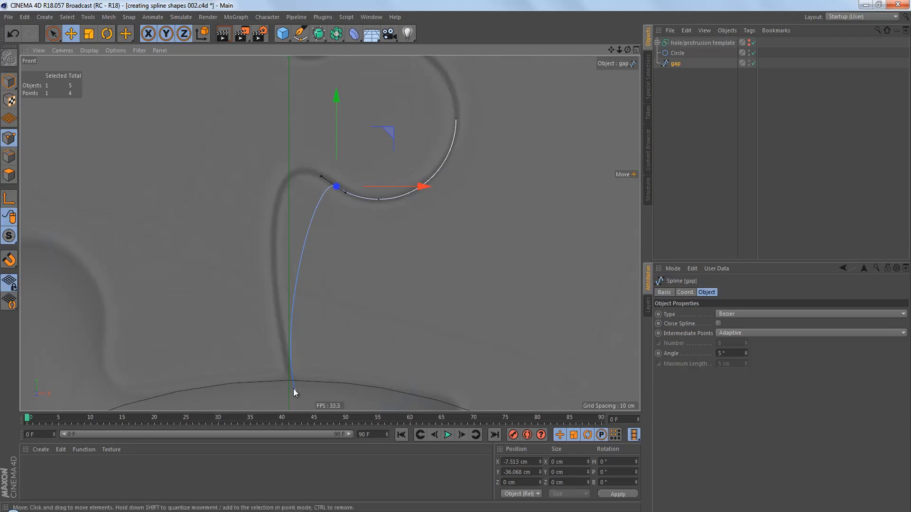
scroll(331, 185, up, 5)
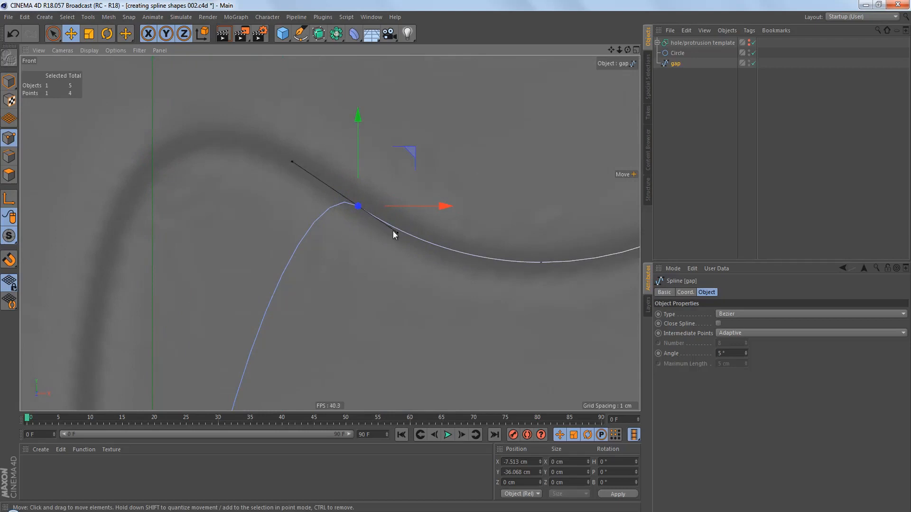
key(ctrl+z)
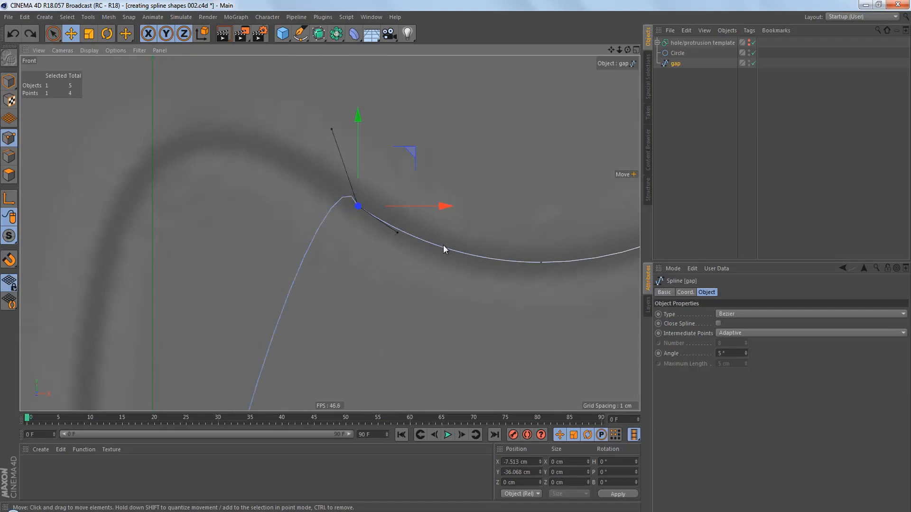
- Apply Reverse Sequence to the gap spline to flip its point order
alt+middle_drag(425, 239, 333, 252)
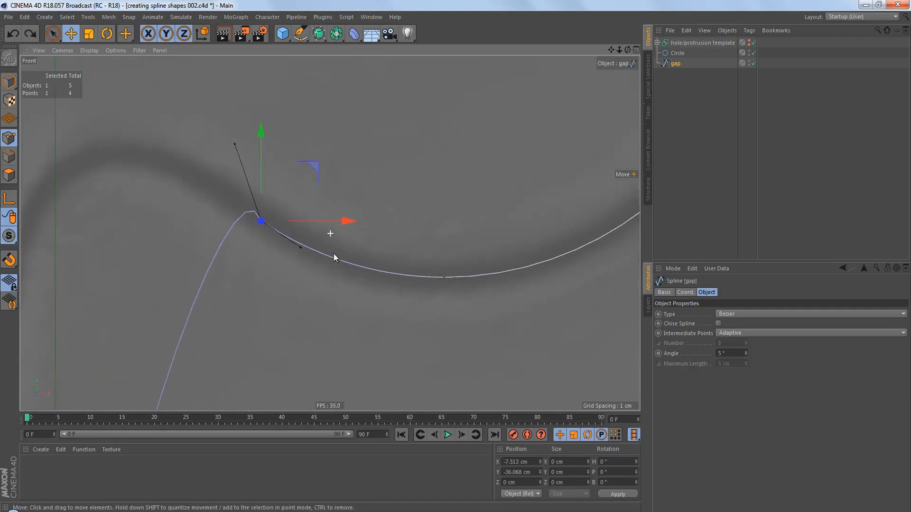
right_click(422, 151)
click(494, 277)
scroll(401, 256, down, 5)
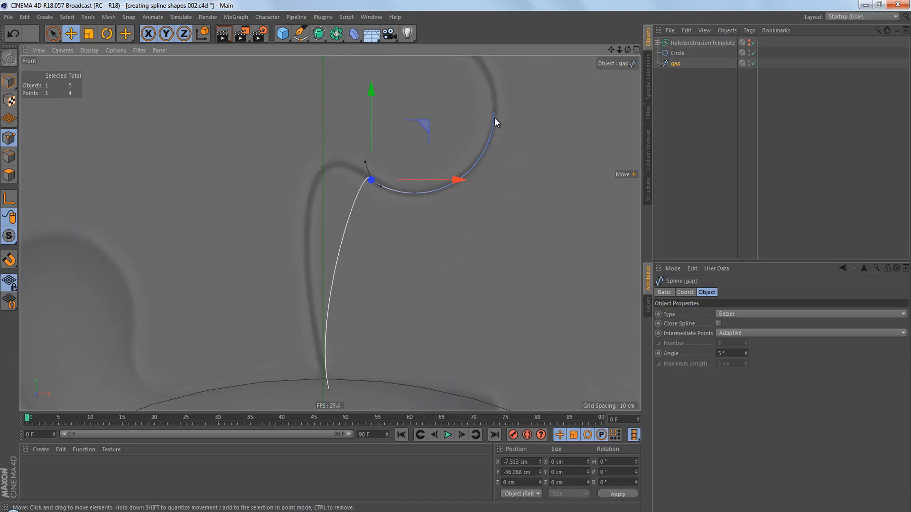
scroll(397, 168, up, 4)
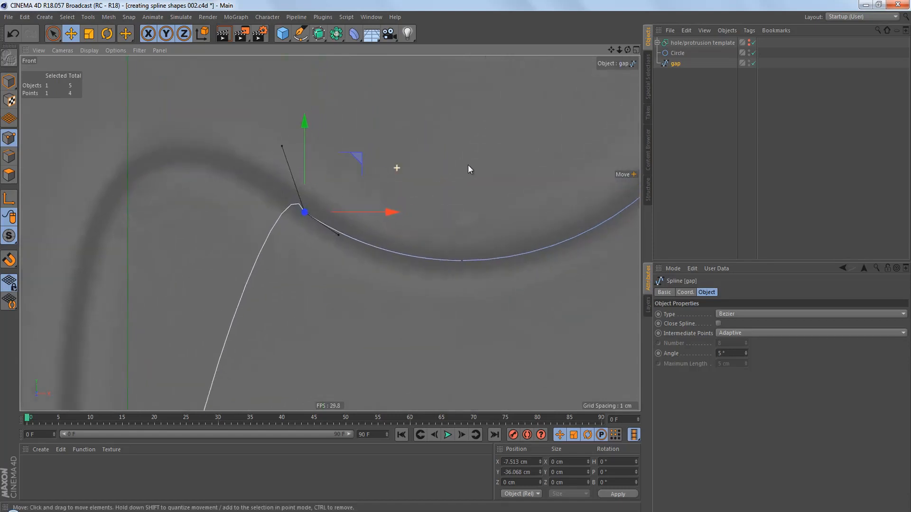
- Try Equal Tangent Direction on the gap spline's lower neck point and undo the change
right_click(468, 127)
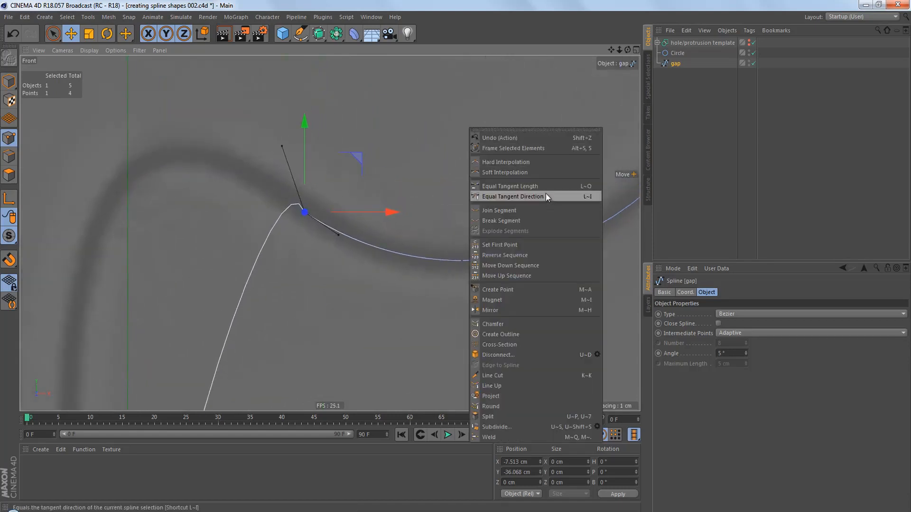
click(545, 196)
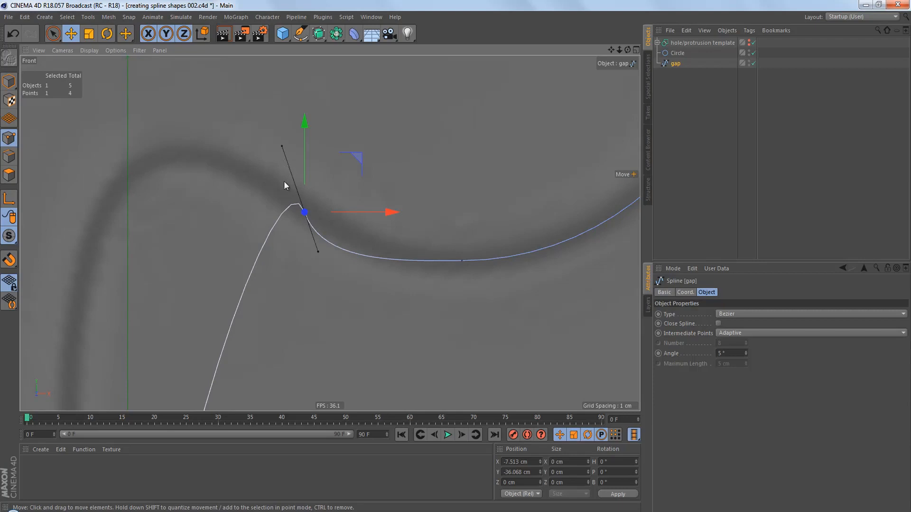
scroll(285, 229, down, 2)
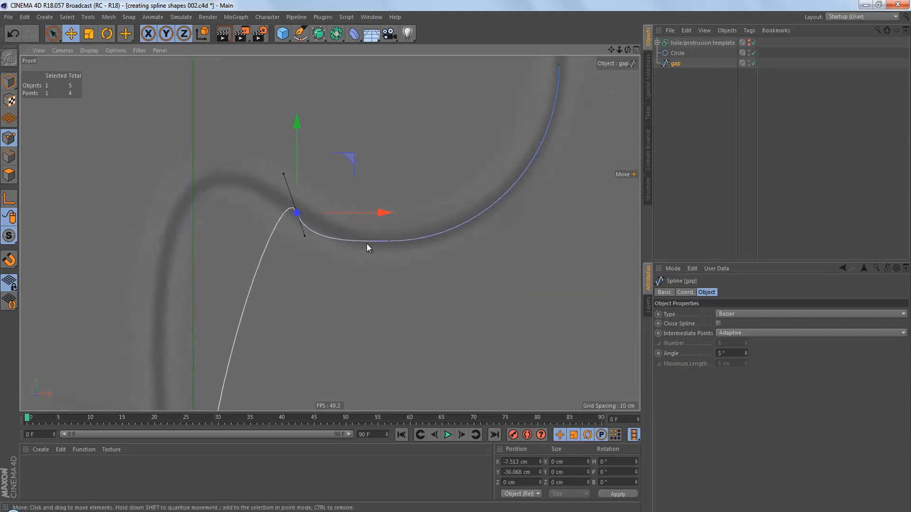
scroll(326, 215, up, 2)
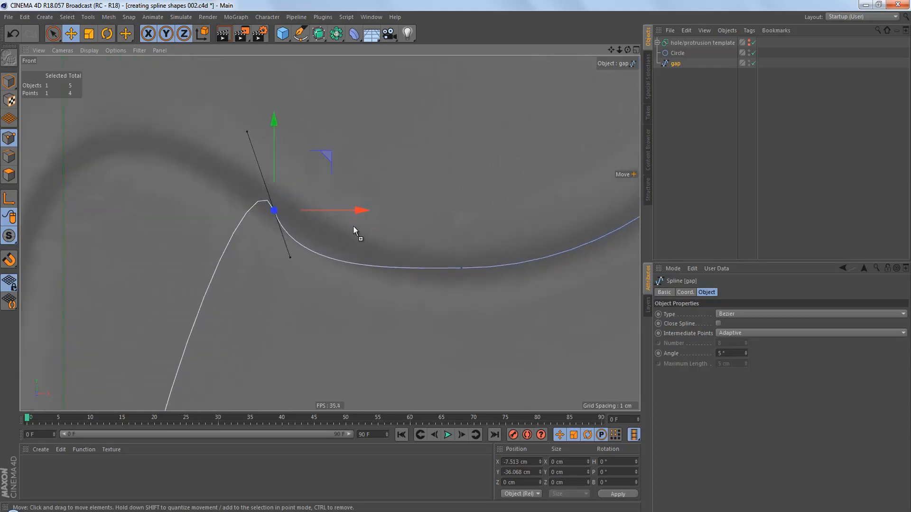
key(ctrl+z)
- Apply Reverse Sequence to the gap spline and Equal Tangent Direction to its lower neck point
right_click(452, 181)
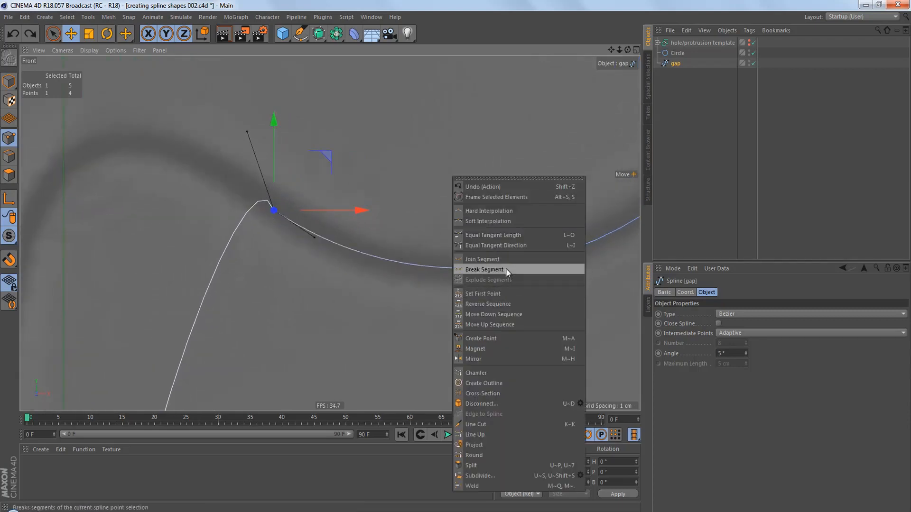
click(522, 303)
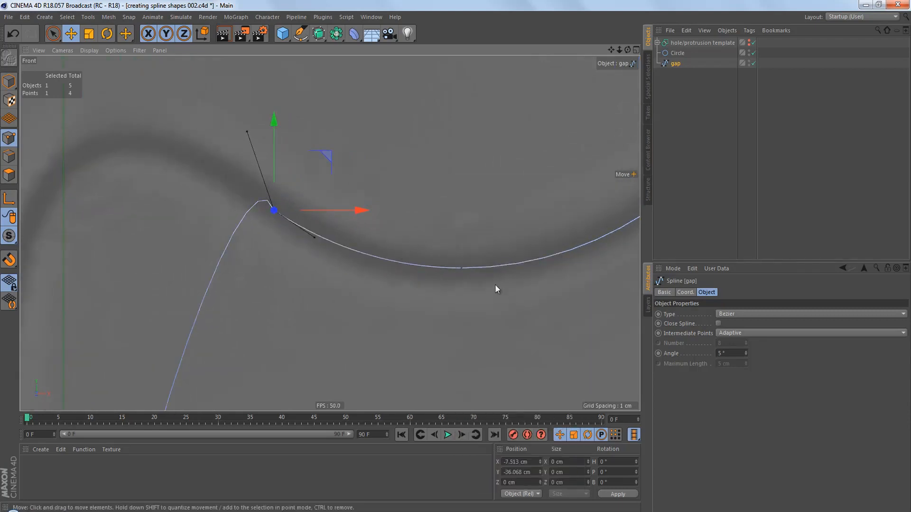
right_click(484, 154)
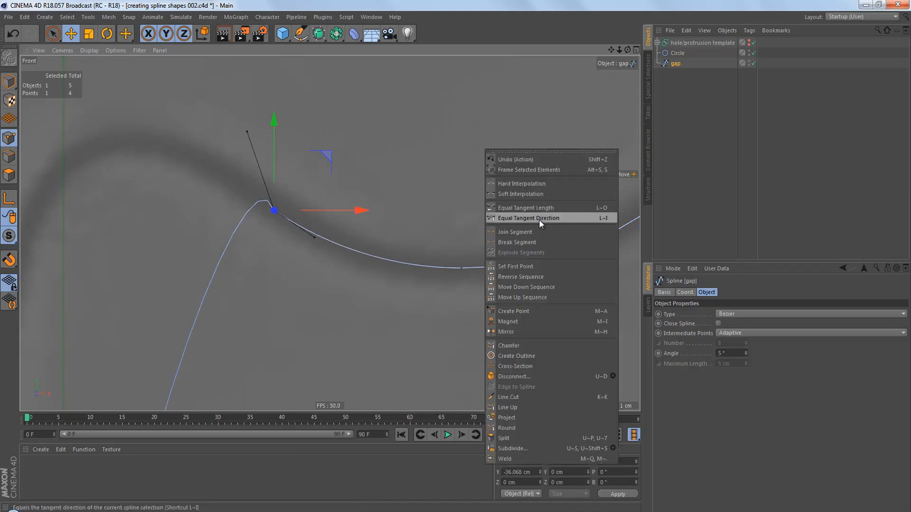
click(539, 218)
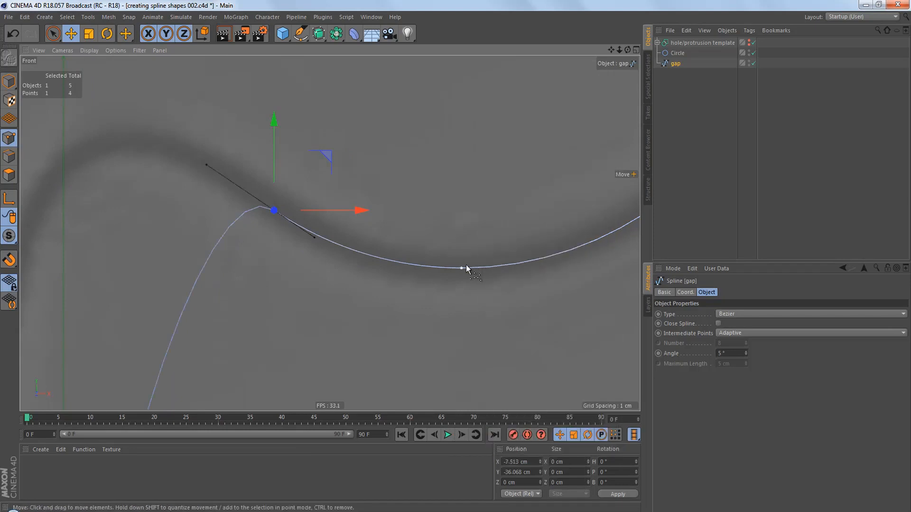
- Undo the tangent direction, sequence reversal and broken upper tangent edits on the gap spline's neck point
key(ctrl+z)
key(ctrl+z)
key(ctrl+z)
key(ctrl+z)
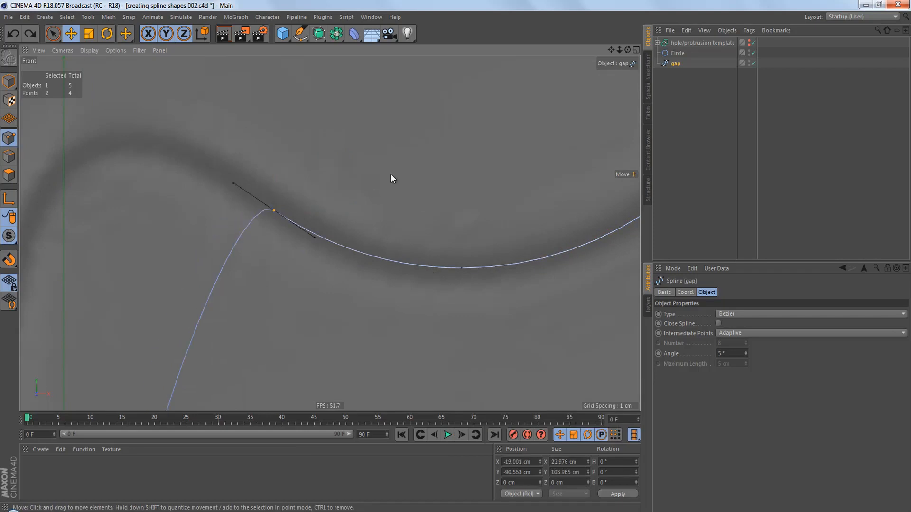
- Select only the gap spline's end point at the inner circle and lengthen its tangent up and outward toward the reference groove
key(s)
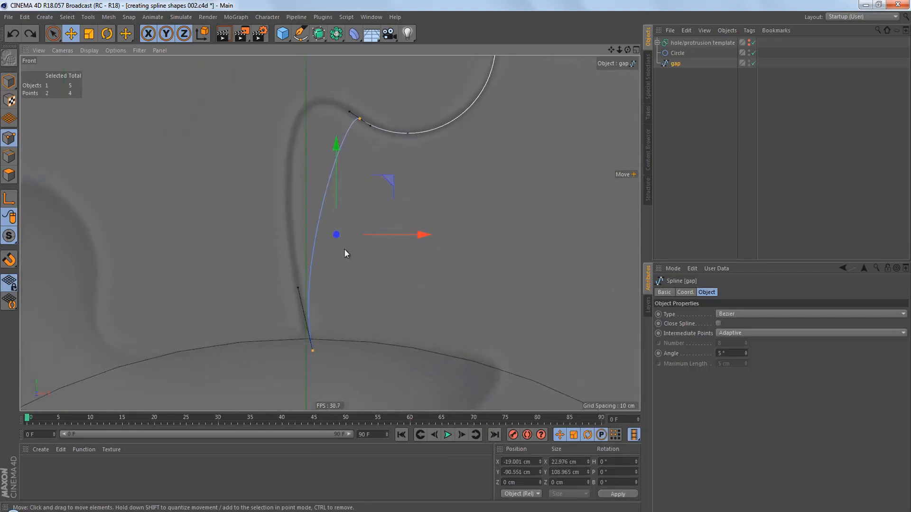
click(312, 349)
click(343, 336)
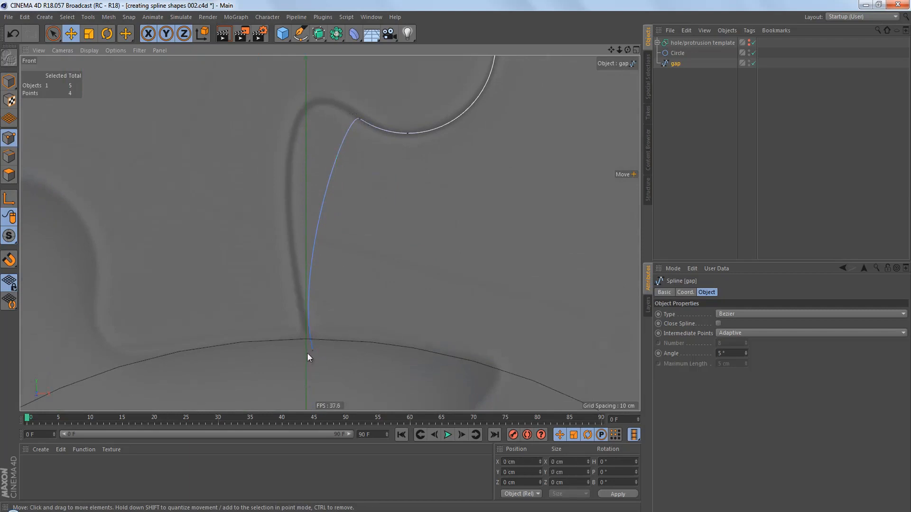
click(313, 351)
scroll(315, 330, up, 2)
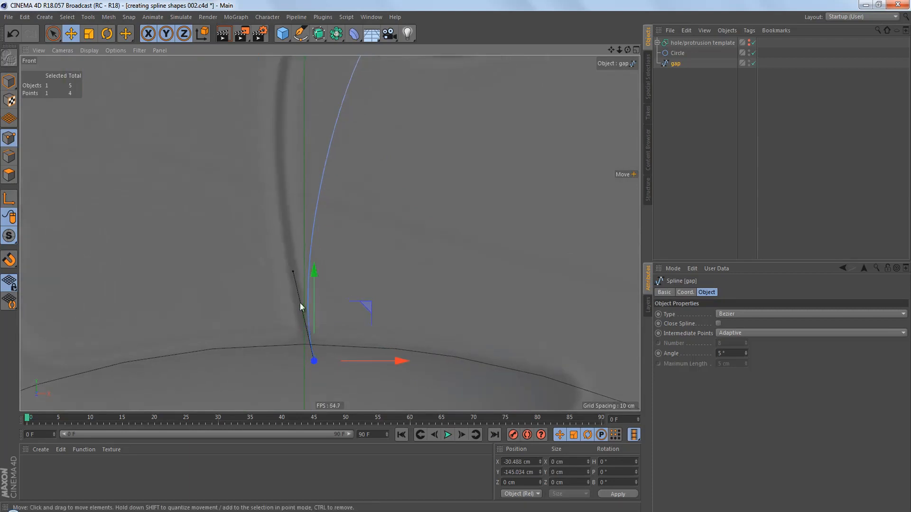
drag(293, 272, 268, 222)
click(378, 223)
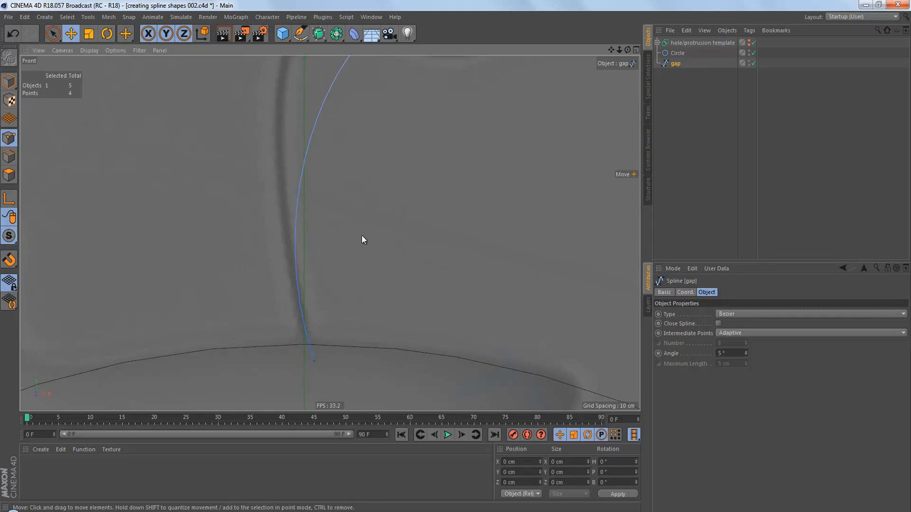
scroll(361, 235, down, 3)
scroll(345, 303, up, 2)
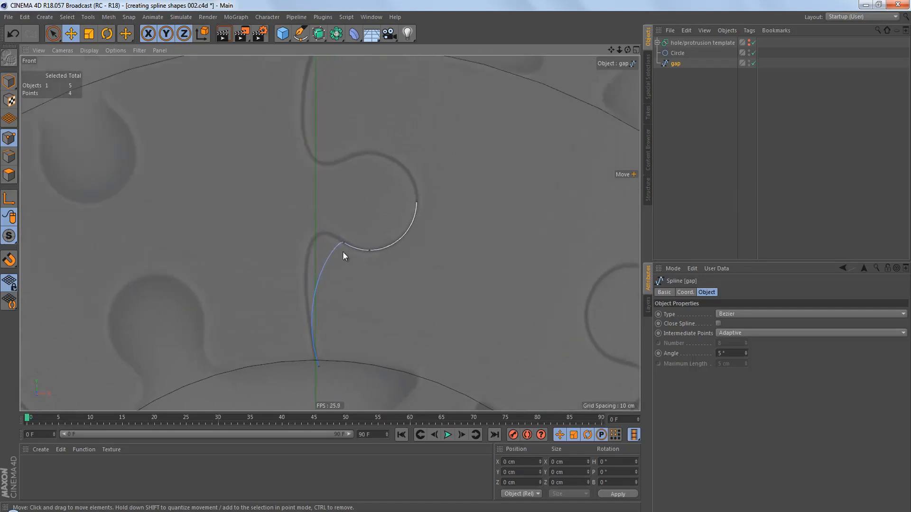
scroll(356, 249, up, 3)
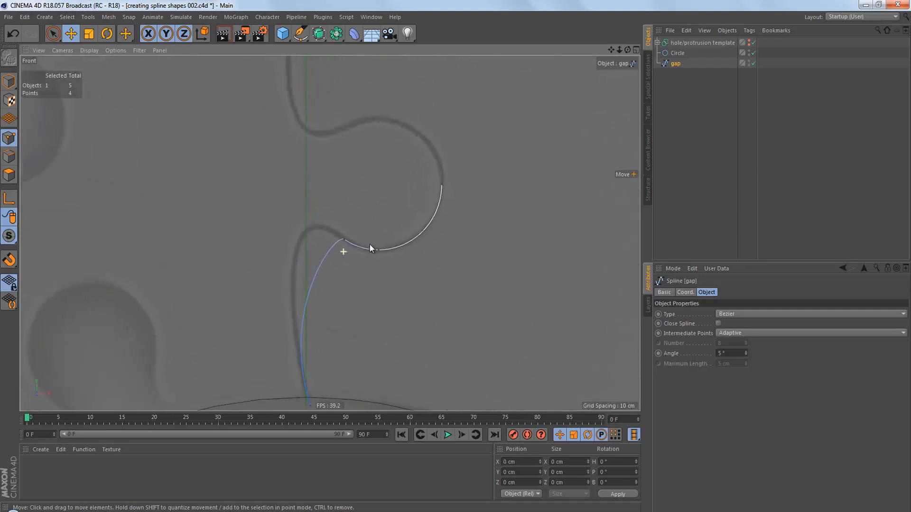
- Scale up both tangents of the gap spline's lower neck point
click(90, 36)
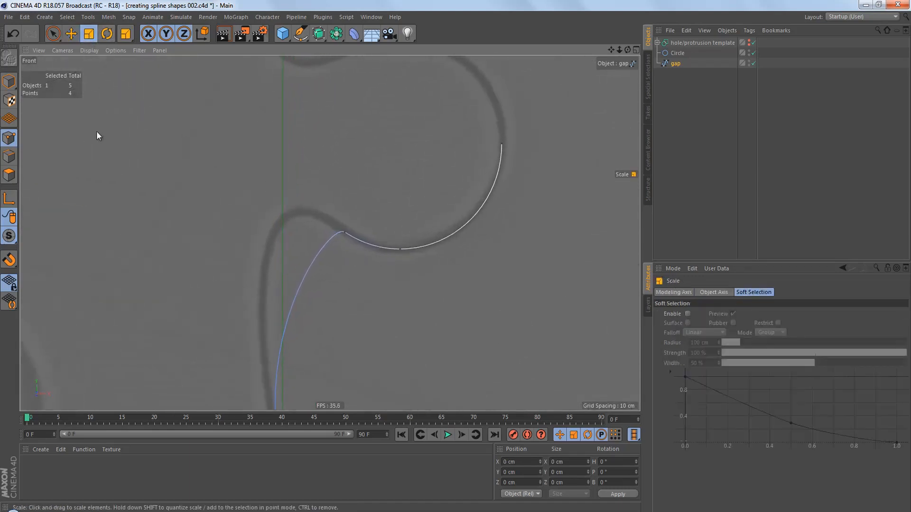
click(344, 232)
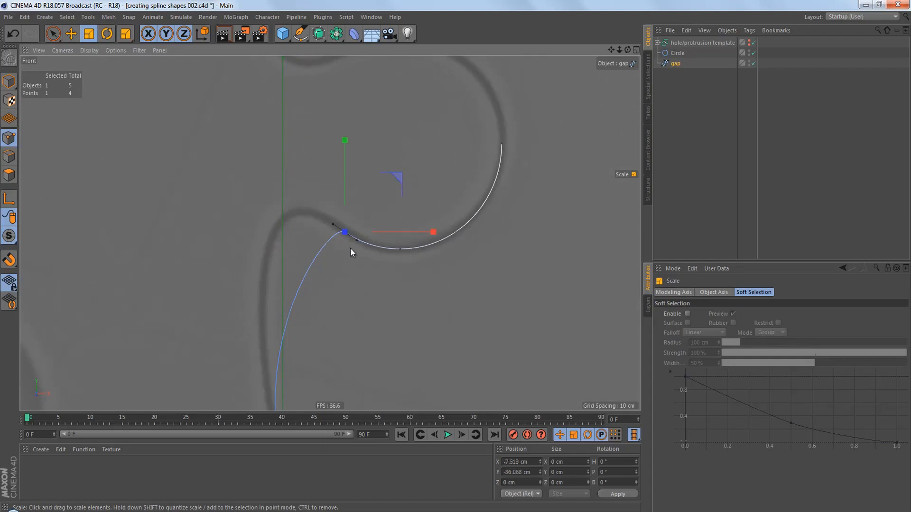
scroll(350, 248, up, 3)
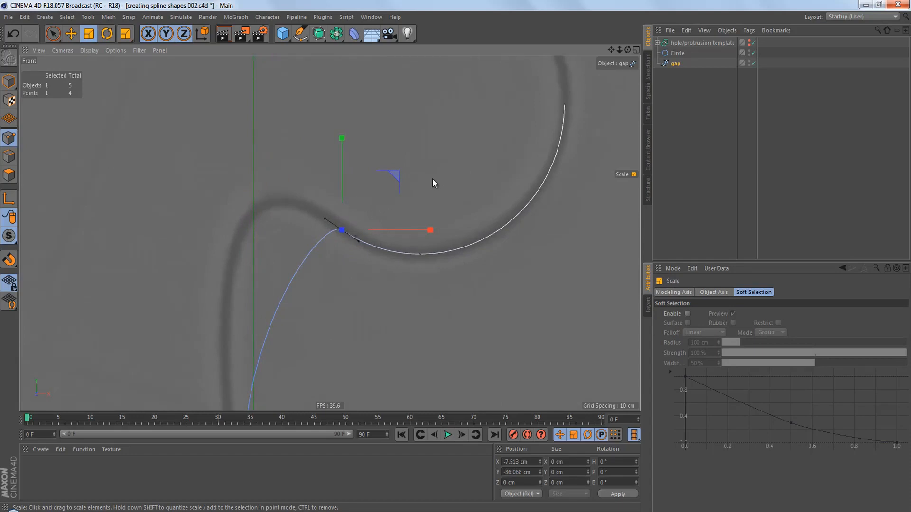
drag(432, 180, 612, 110)
scroll(394, 213, up, 5)
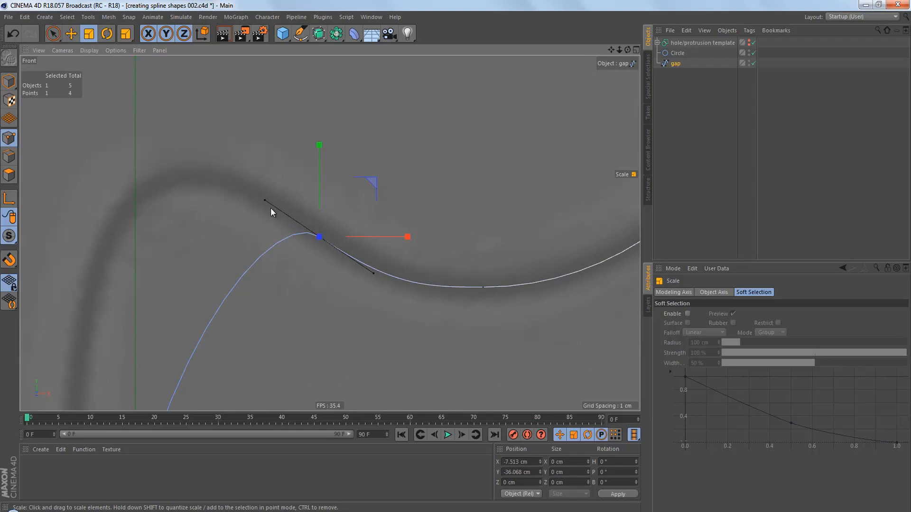
- Nudge the neck point's upper tangent handle and undo both this adjustment and the tangent scaling
mouse_move(265, 200)
mouse_down()
mouse_move(255, 219)
mouse_move(270, 189)
mouse_move(254, 207)
mouse_move(263, 196)
mouse_up()
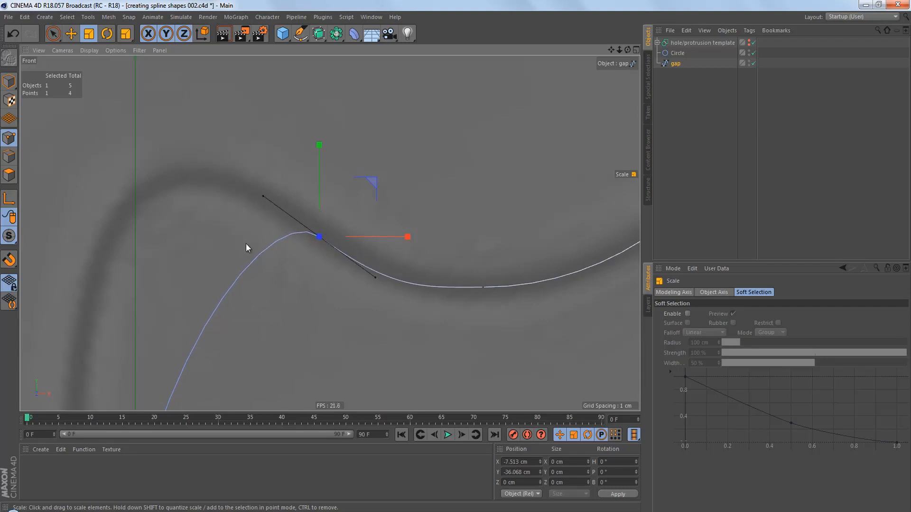
key(ctrl+z)
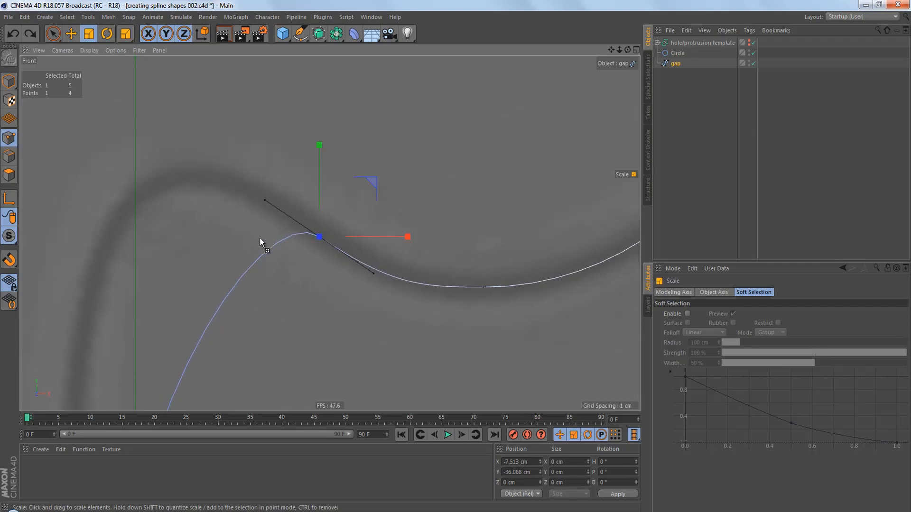
key(ctrl+z)
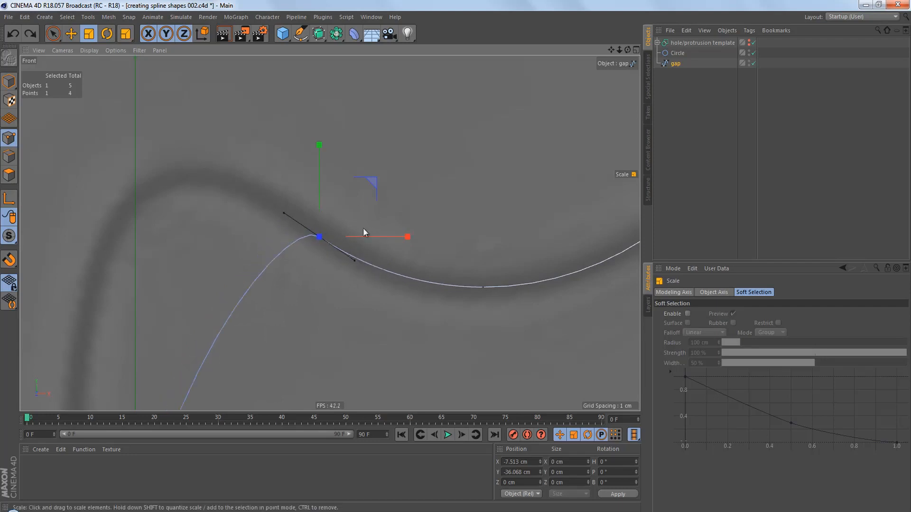
- Move the gap spline's end point at the inner circle to X about -31.3 cm and align its tangent with the reference groove
scroll(363, 232, down, 8)
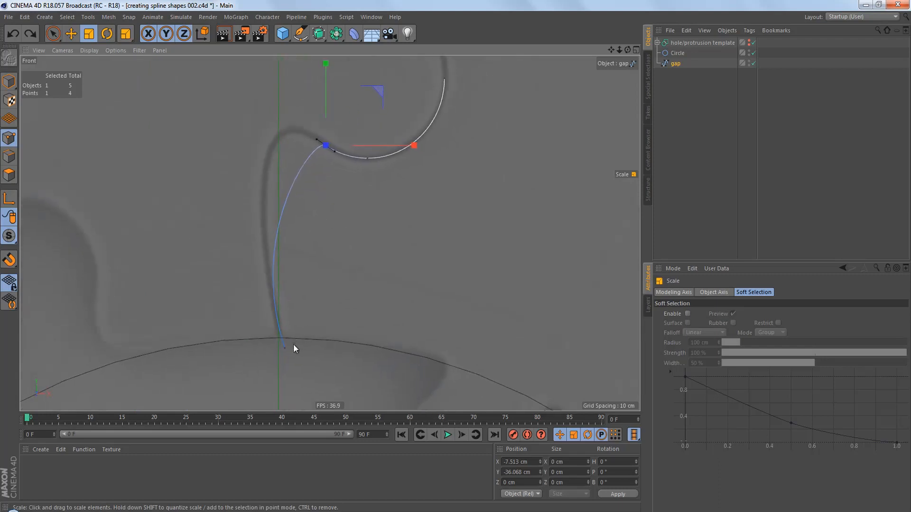
click(285, 350)
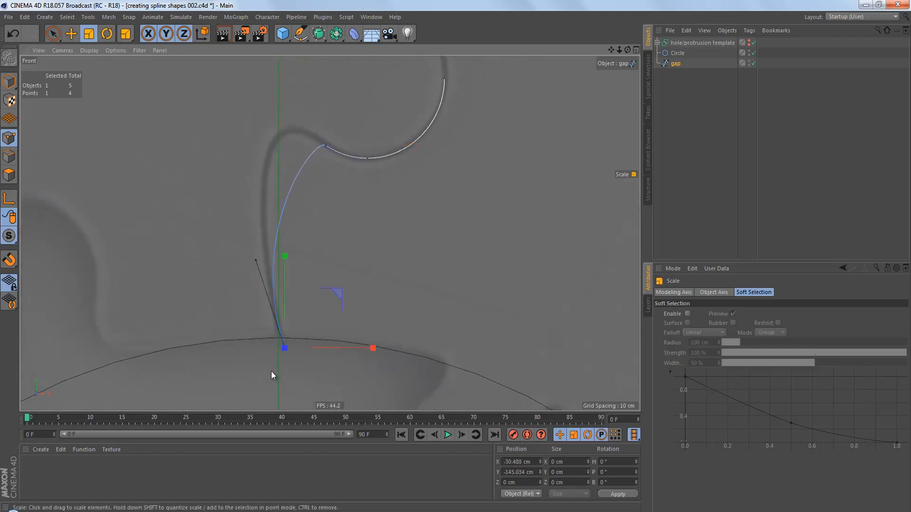
alt+right_drag(286, 352, 297, 347)
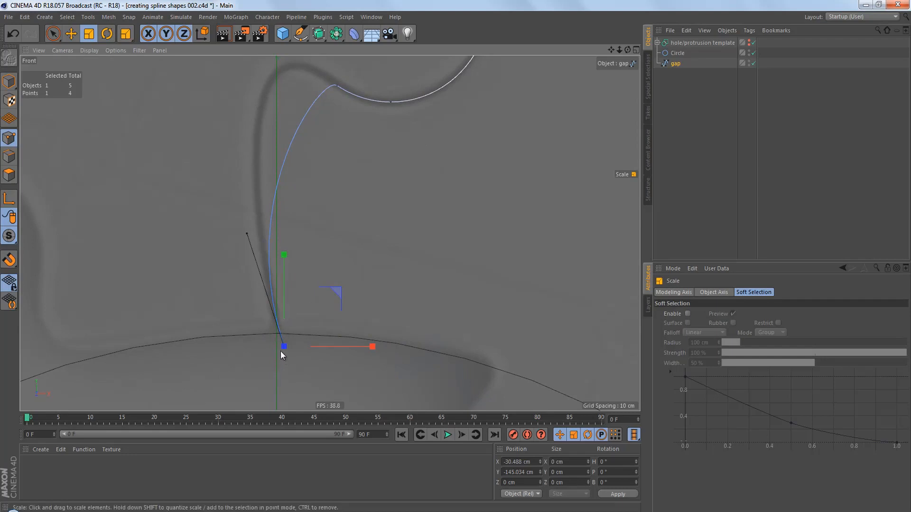
drag(281, 351, 310, 351)
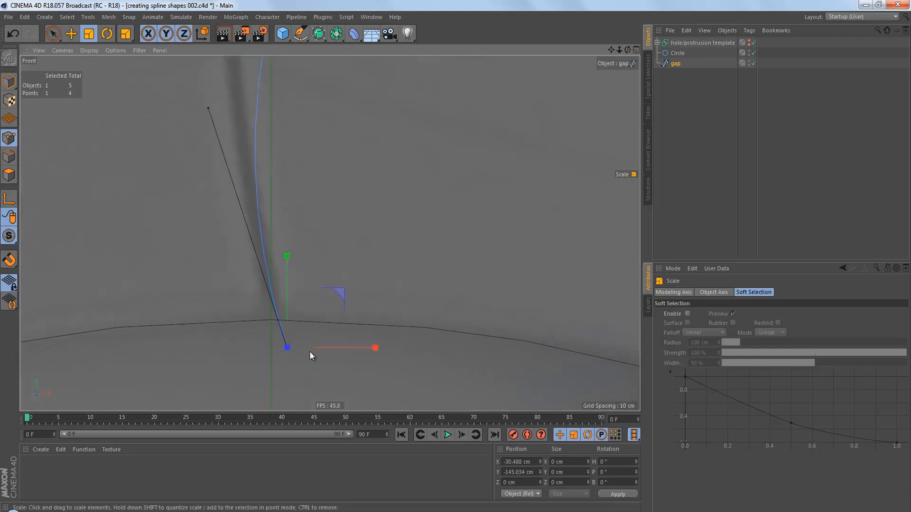
key(e)
drag(374, 348, 369, 349)
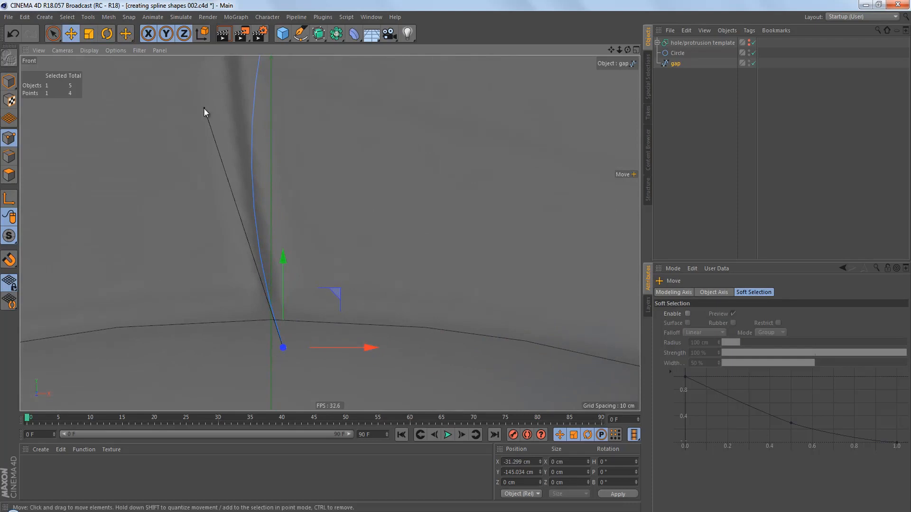
drag(204, 108, 233, 99)
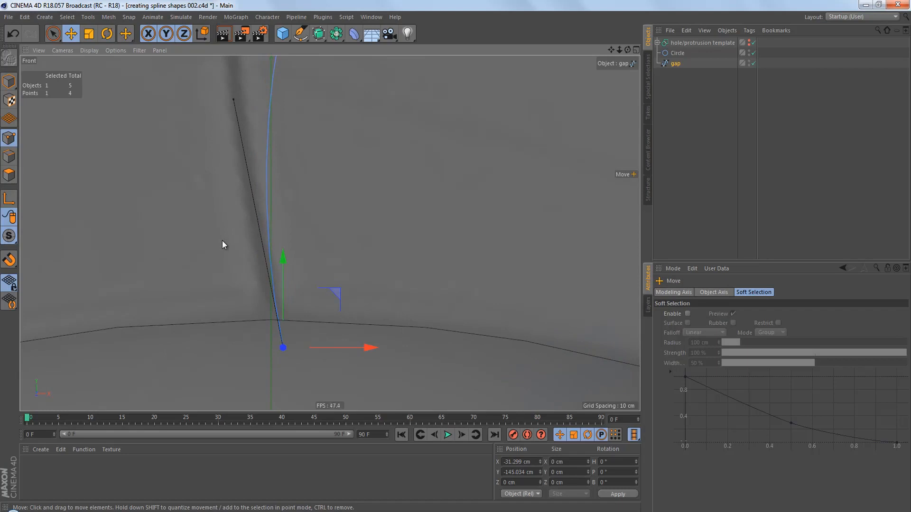
- Try scaling up the end point's tangent to fit the curve to the groove, undo it and deselect the point
key(t)
scroll(300, 289, down, 5)
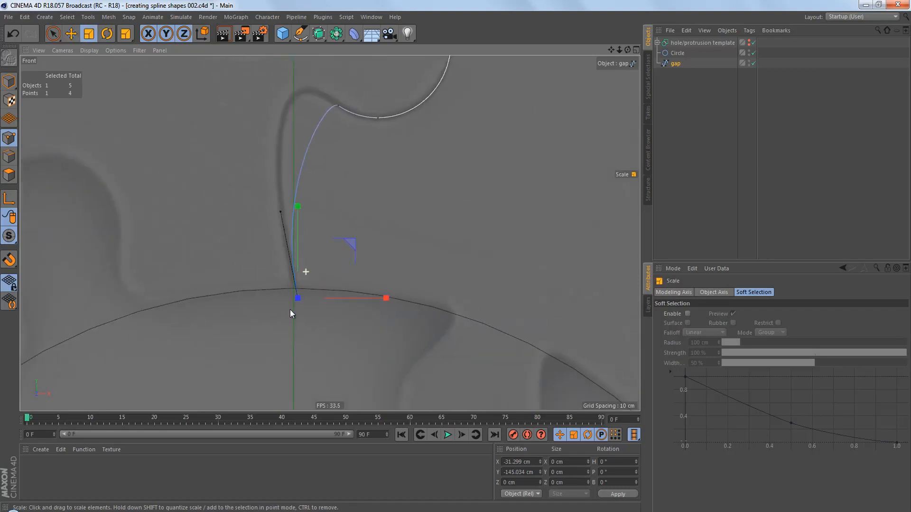
drag(369, 295, 457, 257)
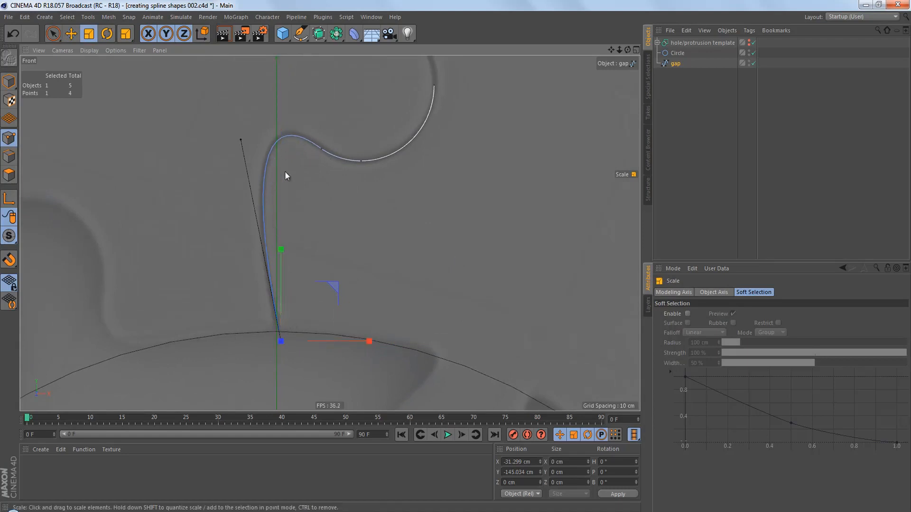
key(ctrl+z)
click(350, 248)
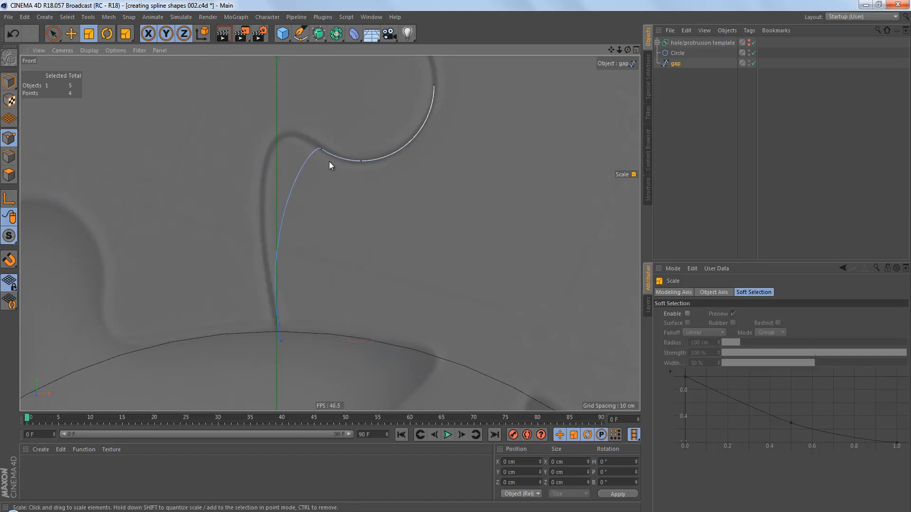
- Try adjusting the upper tangent handle of the gap spline's lower neck point with Rotate active, undo it and deselect the point
click(323, 149)
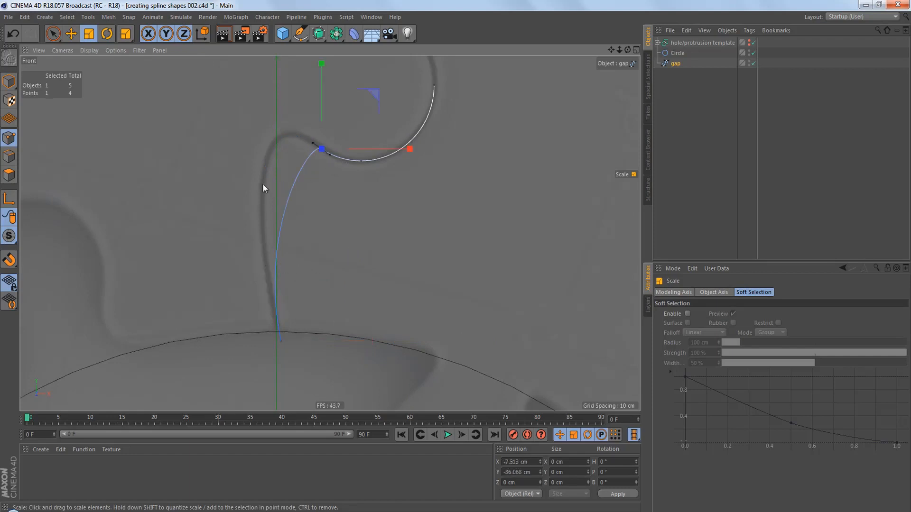
click(107, 33)
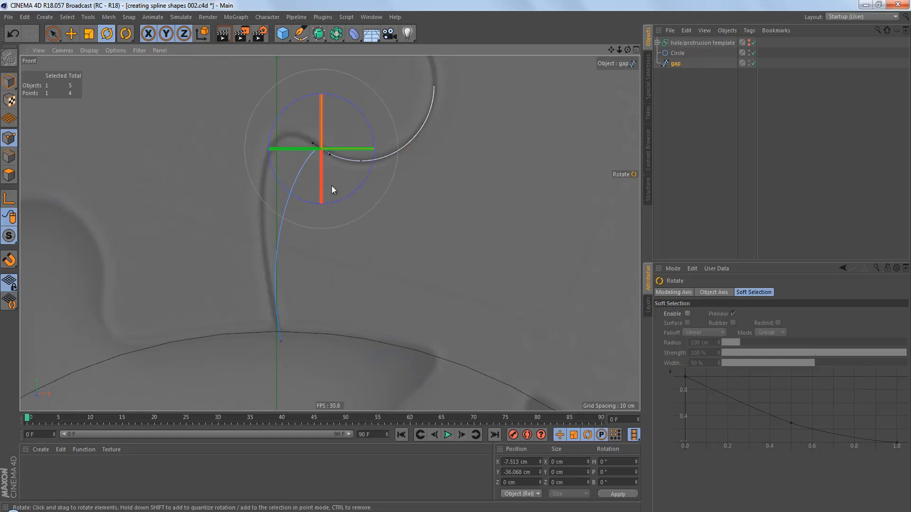
alt+right_drag(331, 153, 372, 137)
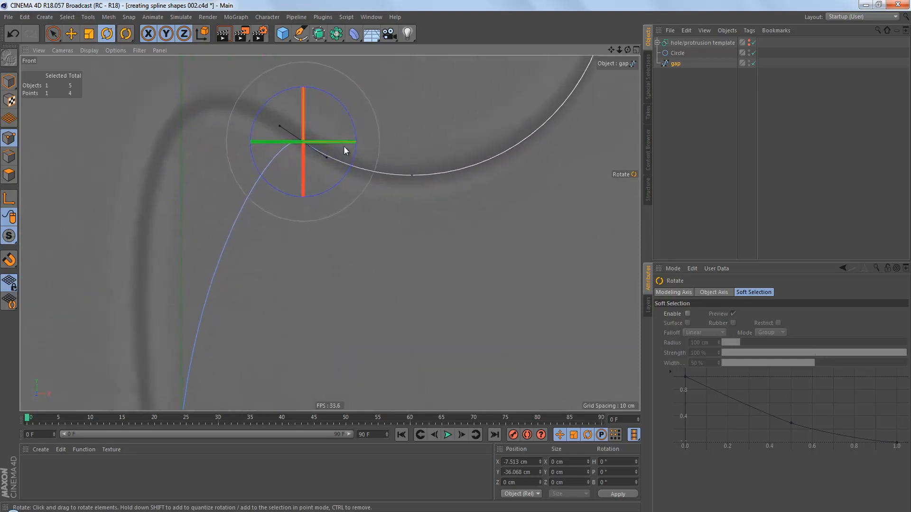
alt+middle_drag(328, 154, 343, 189)
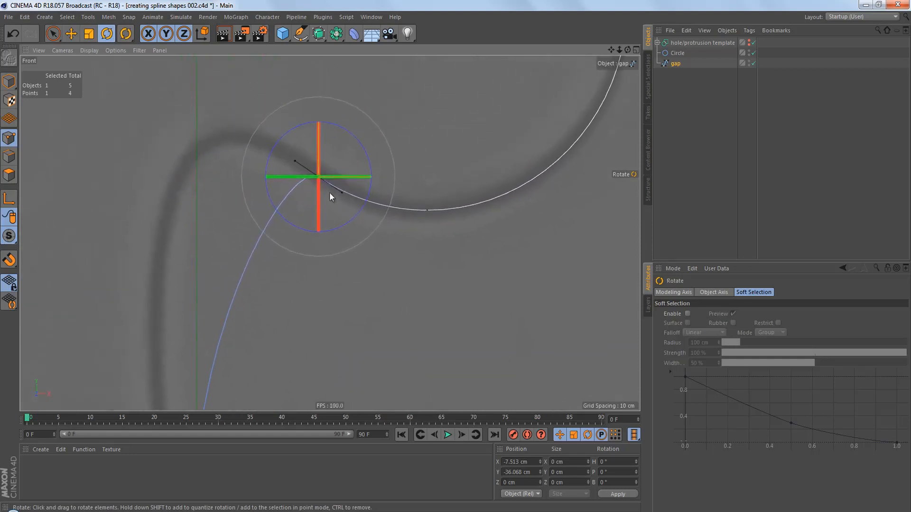
scroll(325, 185, up, 2)
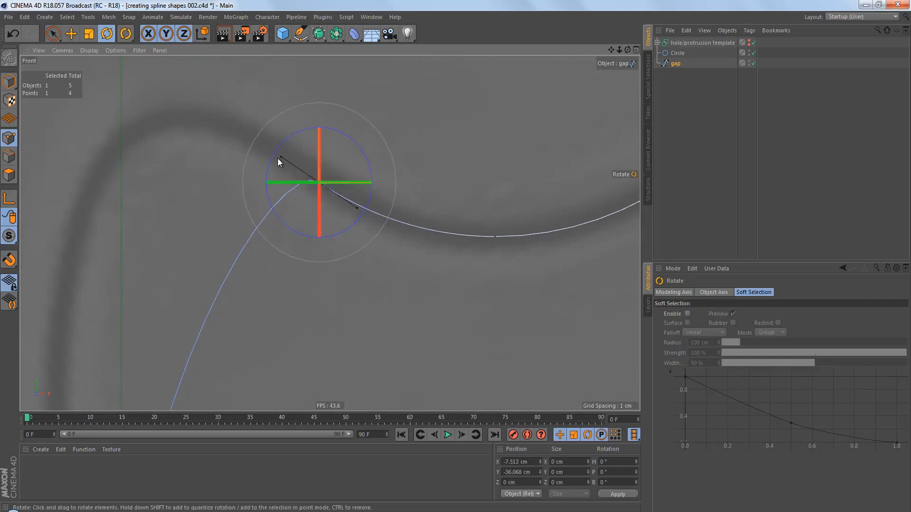
drag(280, 158, 269, 172)
key(ctrl+z)
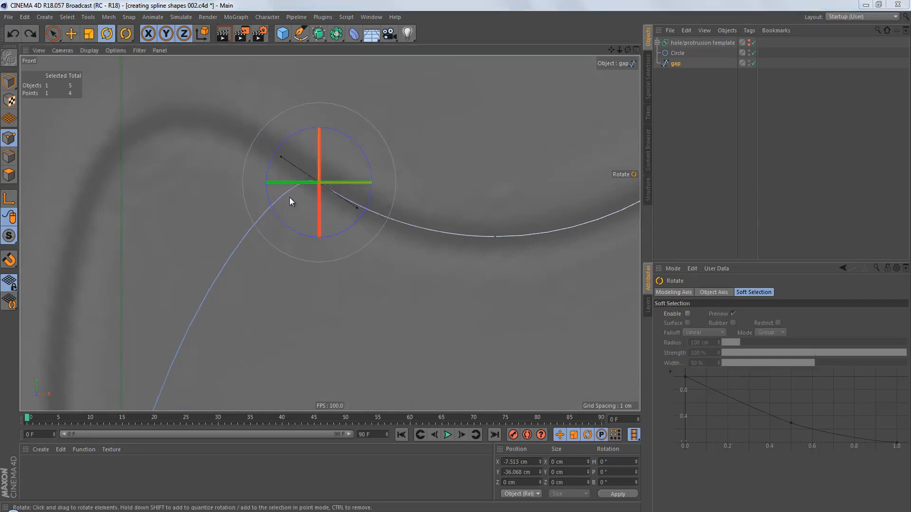
drag(366, 158, 343, 149)
drag(334, 141, 323, 192)
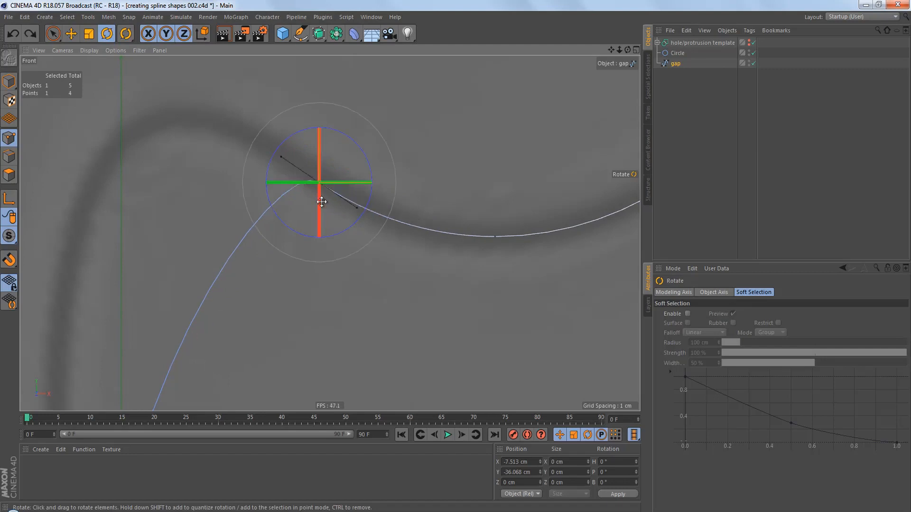
click(355, 294)
scroll(328, 243, down, 5)
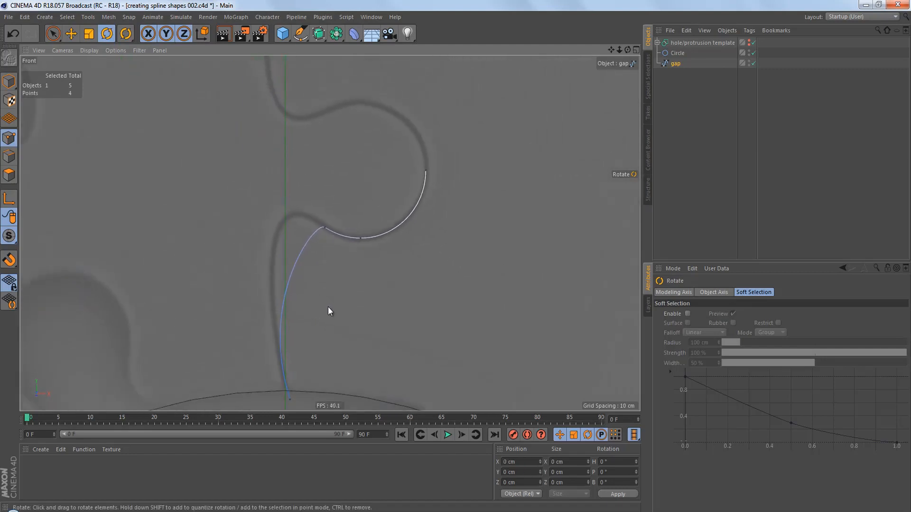
alt+middle_drag(327, 308, 322, 286)
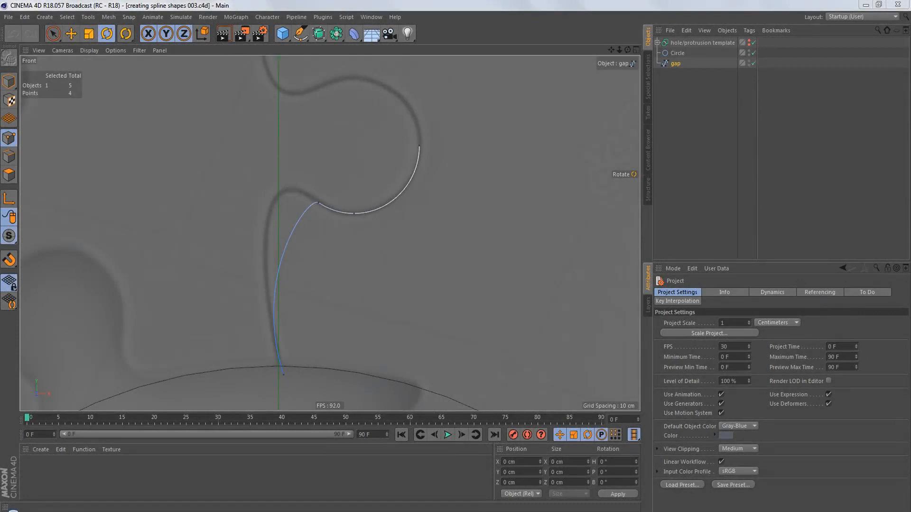
- Activate the spline Pen tool and select the gap spline's lower neck point
drag(301, 35, 333, 52)
scroll(331, 199, up, 6)
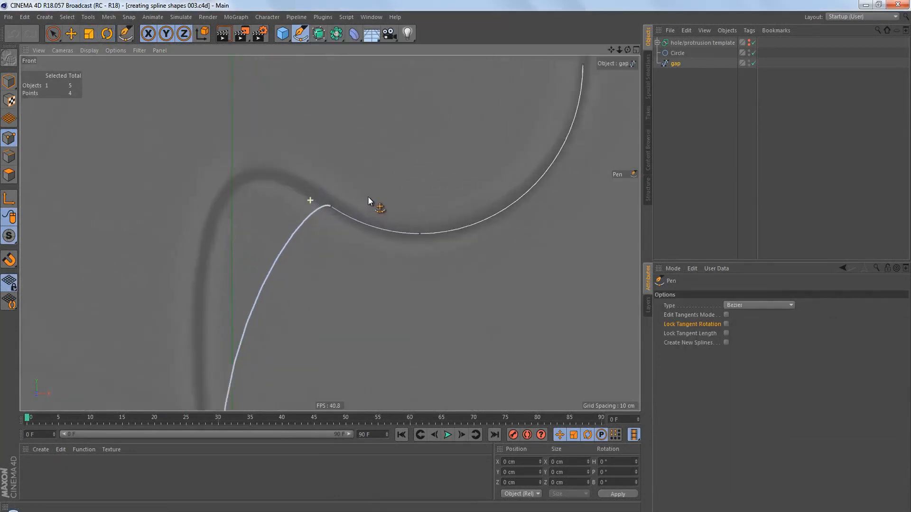
click(333, 206)
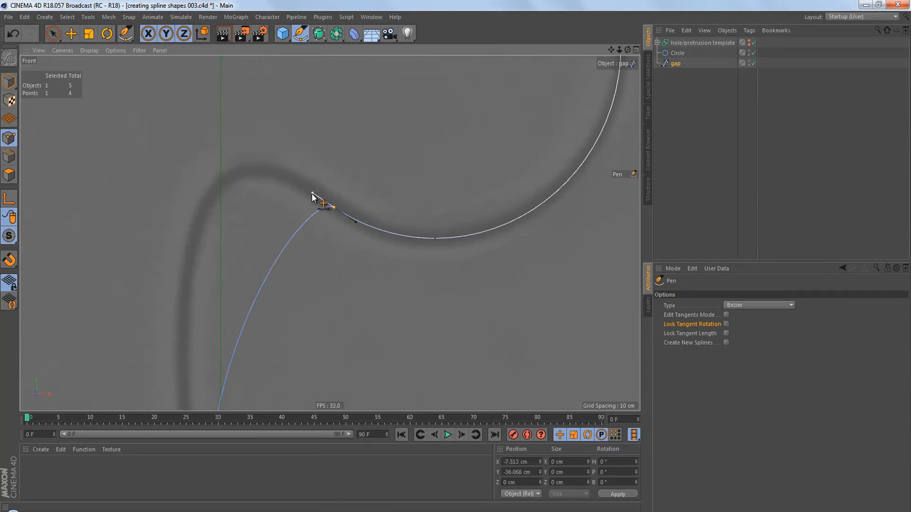
- Try lengthening the neck point's upper tangent handle past the crest of the reference groove and undo it
drag(312, 193, 220, 162)
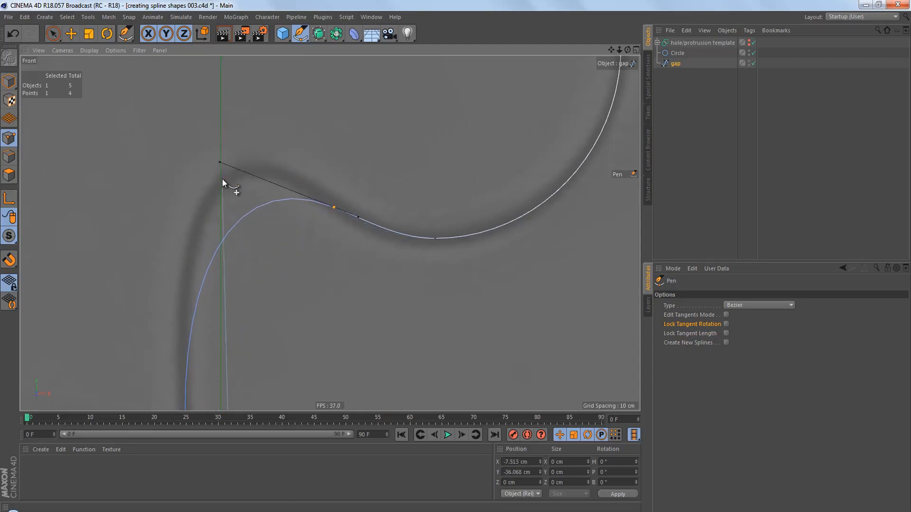
key(ctrl+z)
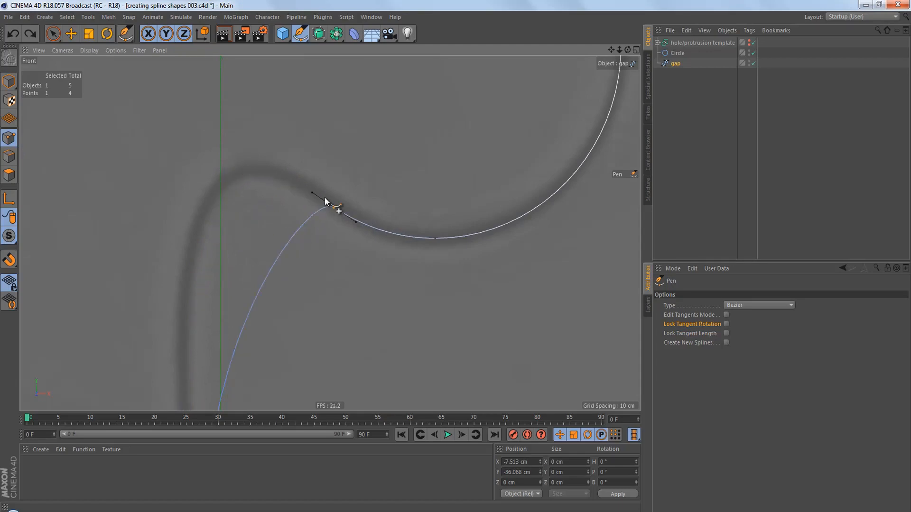
- Add the end point at the inner circle to the selection and lengthen its tangent and the neck point's upper tangent
scroll(325, 196, down, 3)
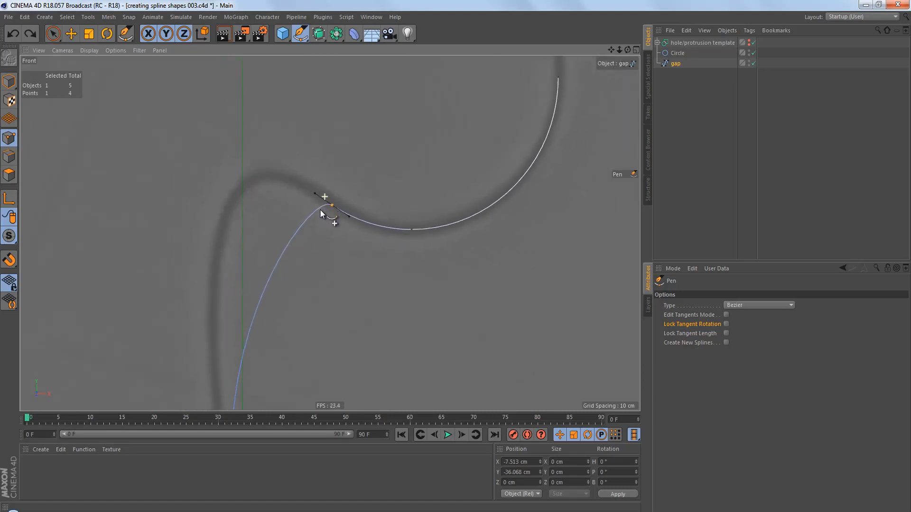
alt+middle_drag(331, 275, 329, 170)
scroll(330, 171, down, 1)
alt+right_drag(326, 183, 326, 194)
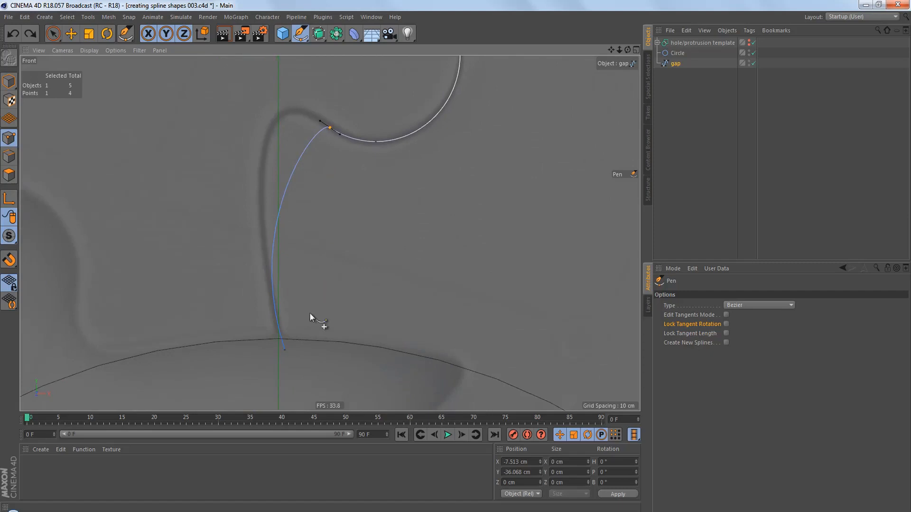
shift+click(286, 349)
scroll(291, 253, up, 1)
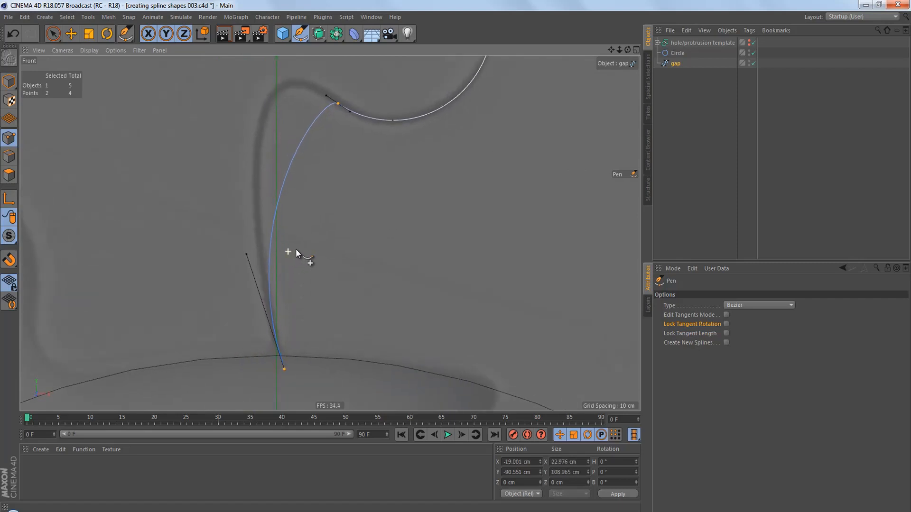
drag(245, 256, 232, 209)
drag(325, 95, 305, 82)
- Try angling the neck point's upper tangent more steeply, and undo it together with the preceding tangent lengthening on both points
scroll(323, 125, up, 5)
alt+right_drag(349, 135, 354, 134)
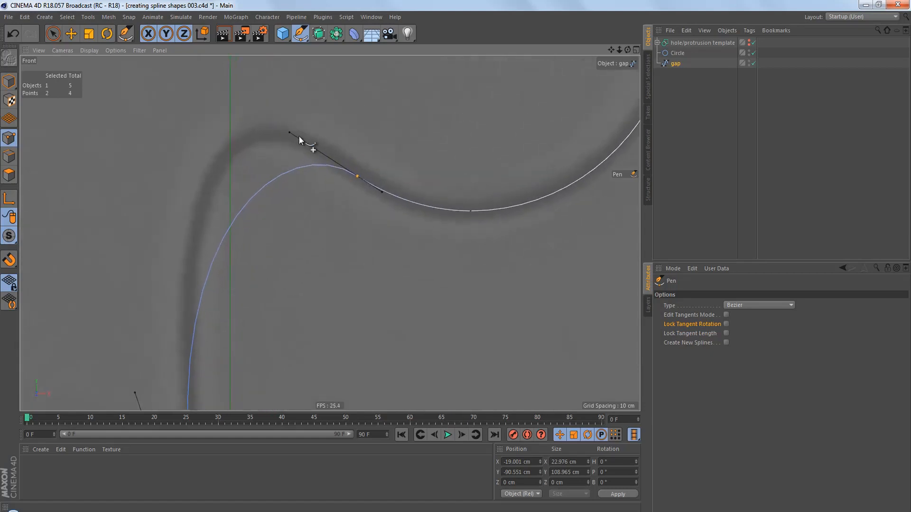
drag(291, 132, 316, 109)
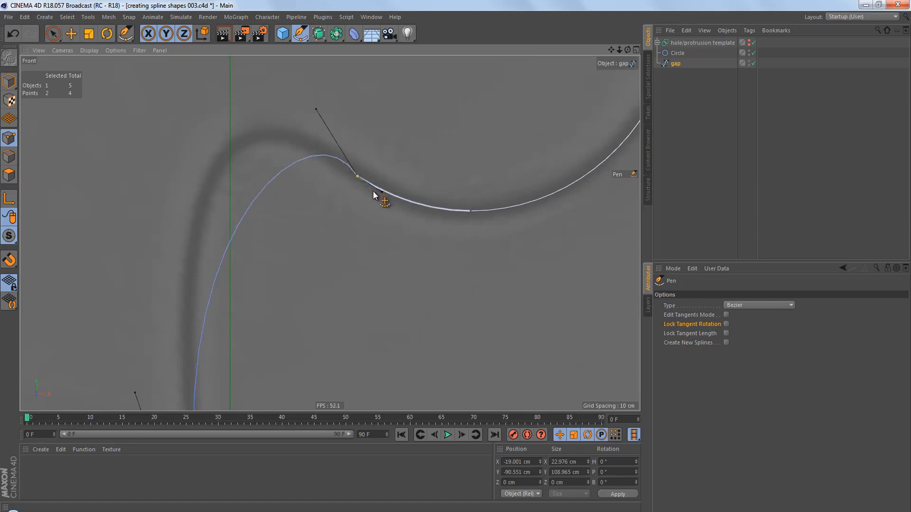
key(ctrl+z)
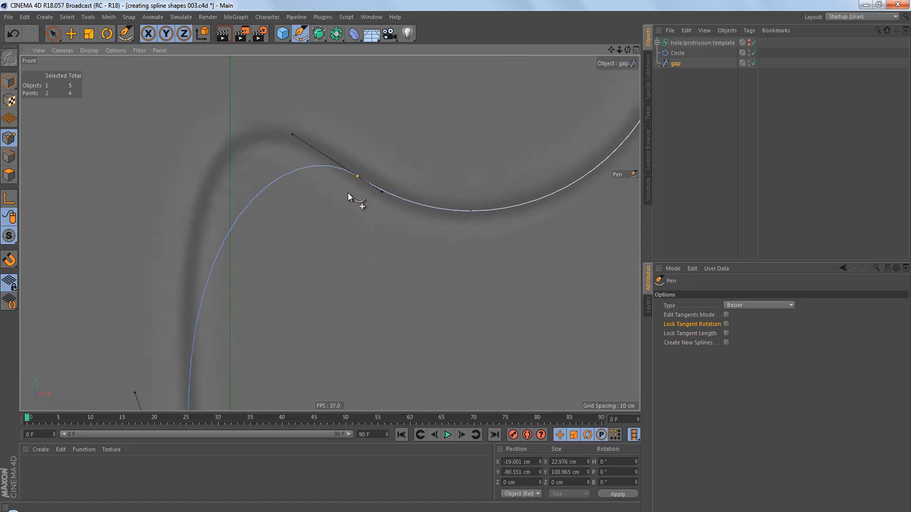
scroll(343, 189, down, 3)
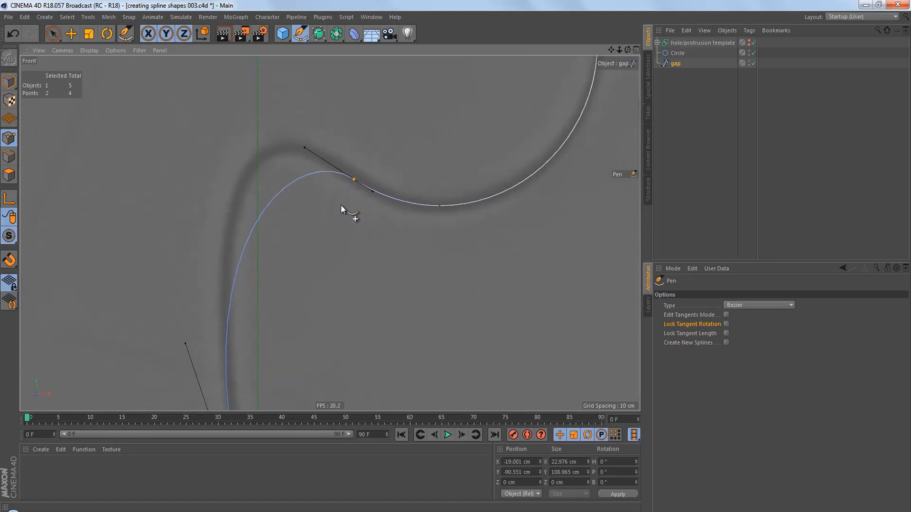
key(ctrl+z)
key(ctrl+z)
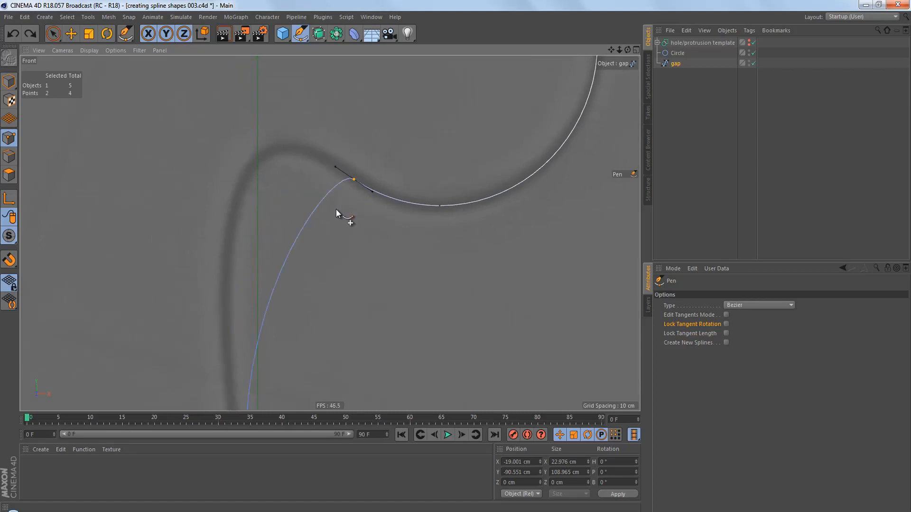
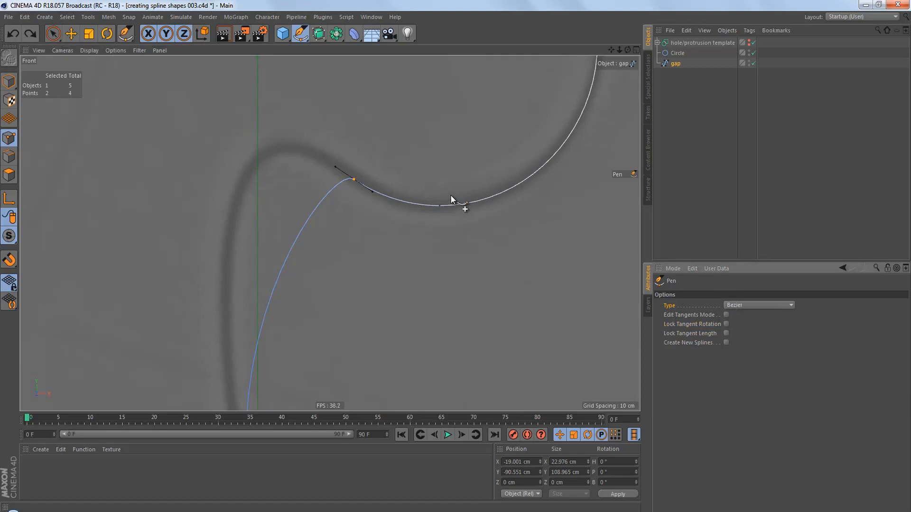
- Review the Pen tool's available spline types, keep Bezier and clear the point selection
scroll(451, 195, down, 5)
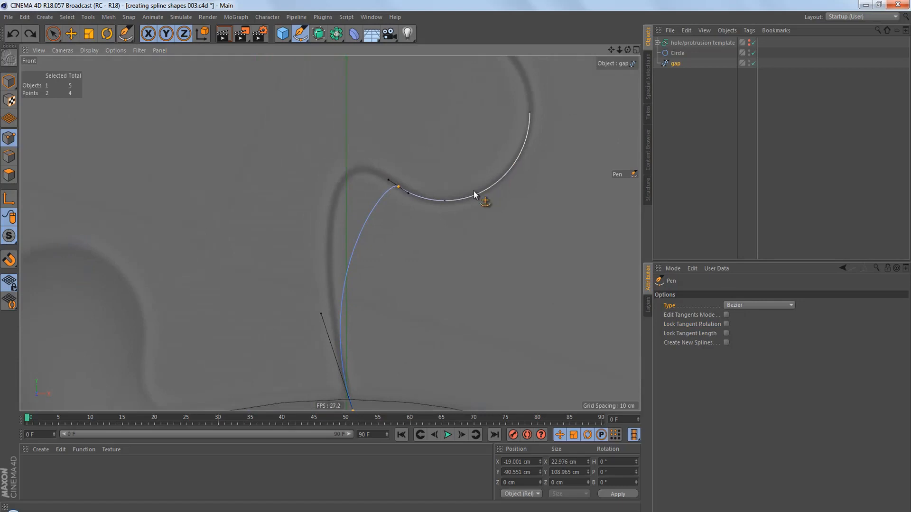
click(735, 306)
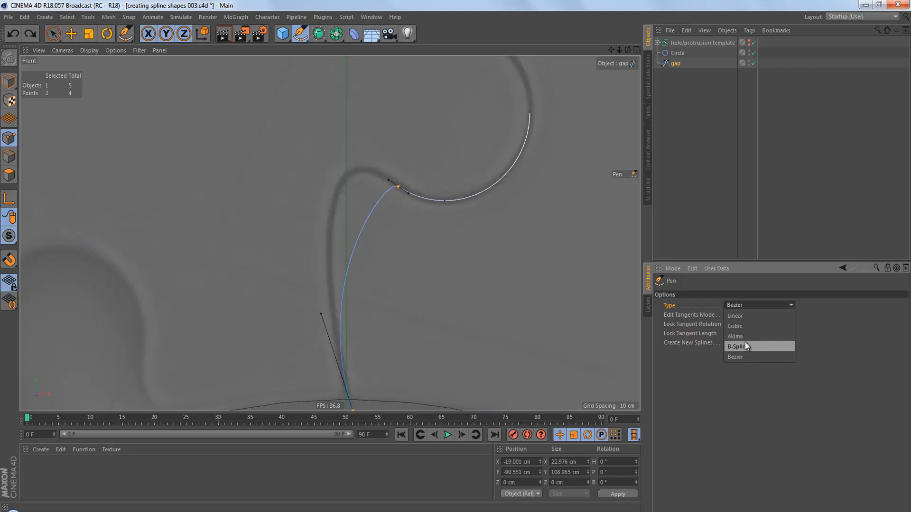
click(689, 309)
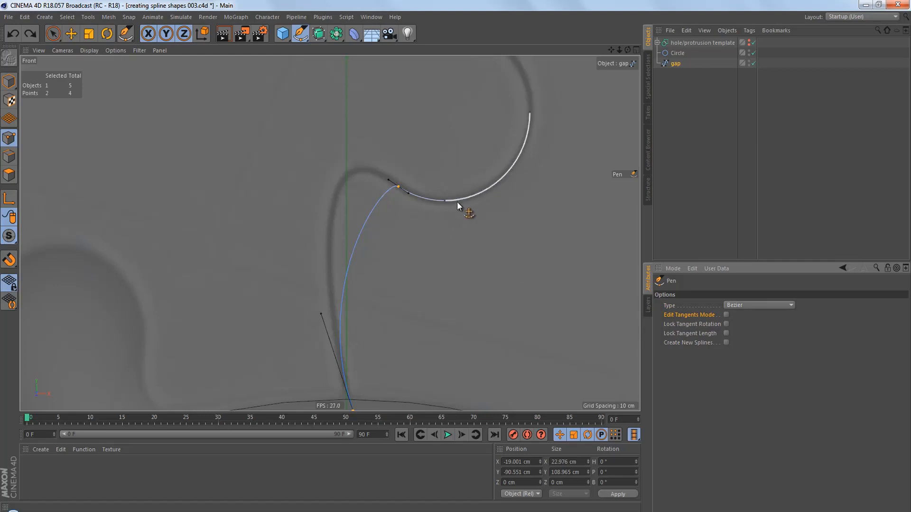
click(418, 214)
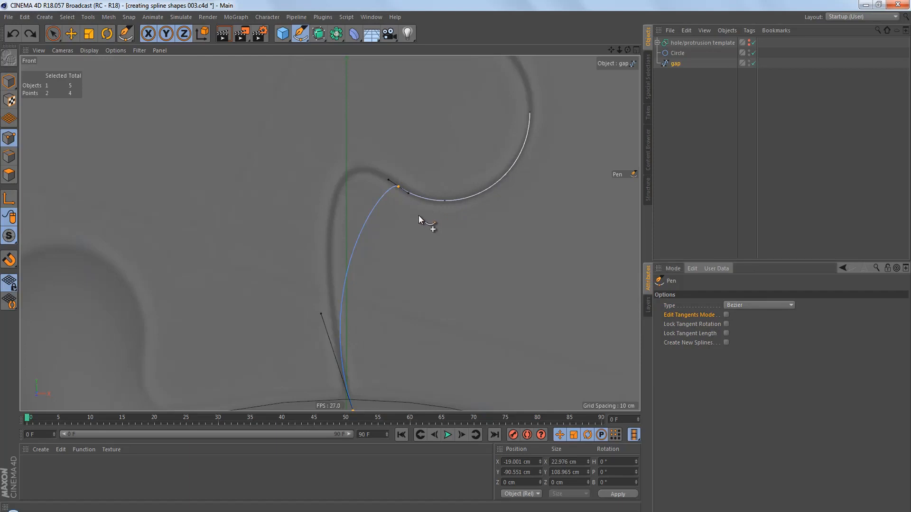
- Try moving the neck point above the reference groove with Edit Tangents Mode off, and undo the move
scroll(397, 184, up, 6)
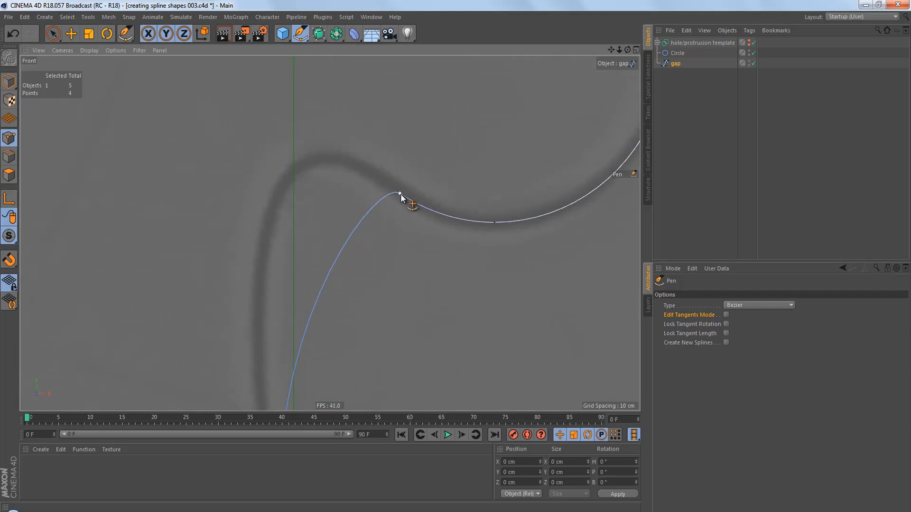
drag(400, 193, 412, 164)
click(400, 246)
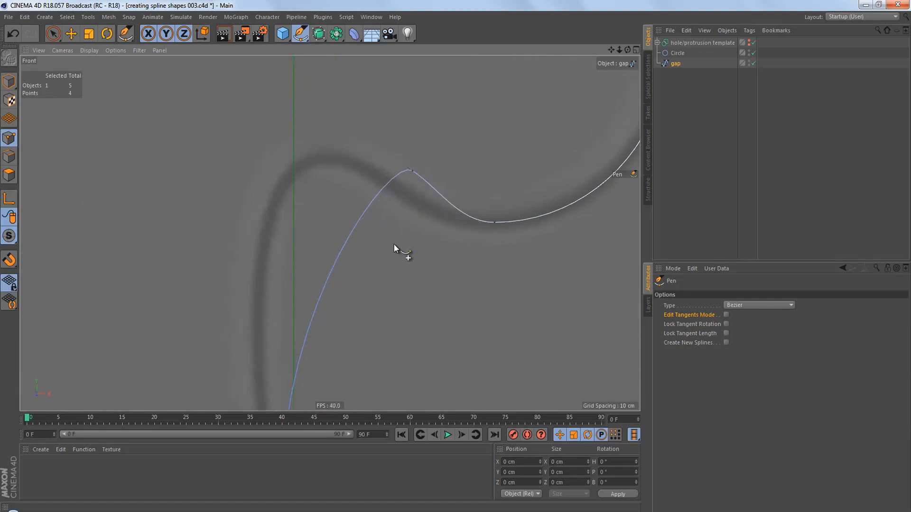
key(ctrl+z)
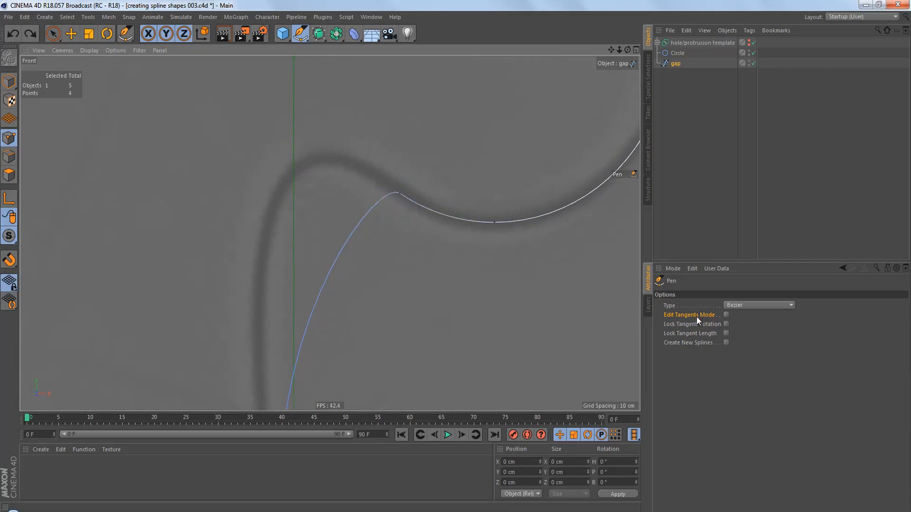
- Try reshaping the neck point's tangent with Edit Tangents Mode enabled, undo the change and disable the mode
click(725, 315)
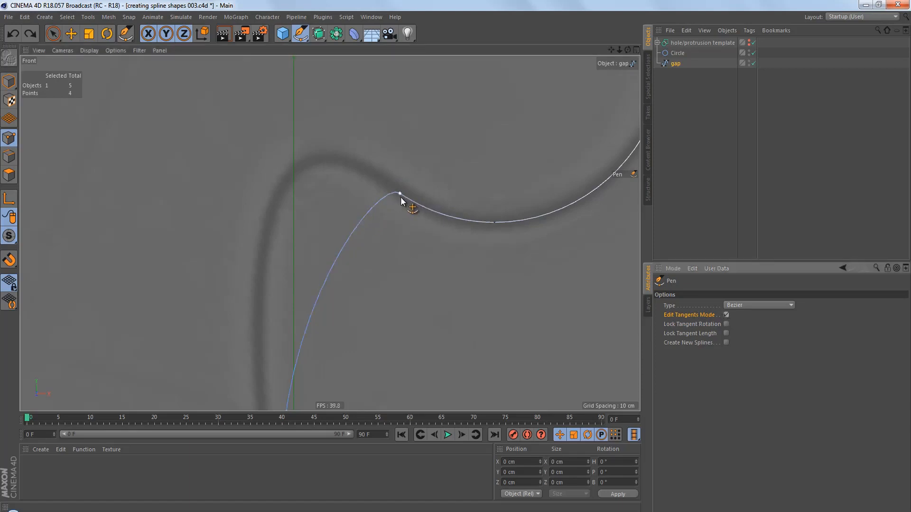
drag(400, 196, 399, 234)
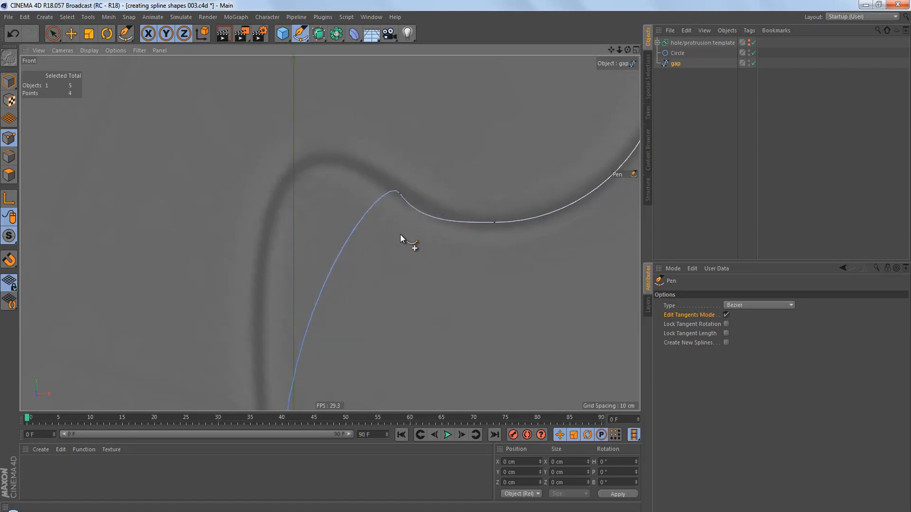
key(ctrl+z)
click(726, 315)
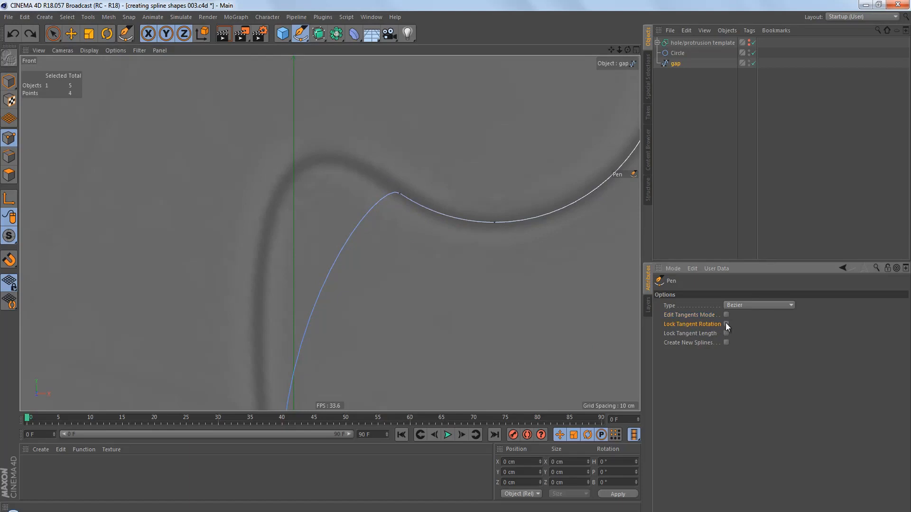
- Enable Lock Tangent Rotation, select the neck point and lengthen its upper tangent handle toward the crest of the groove
click(397, 192)
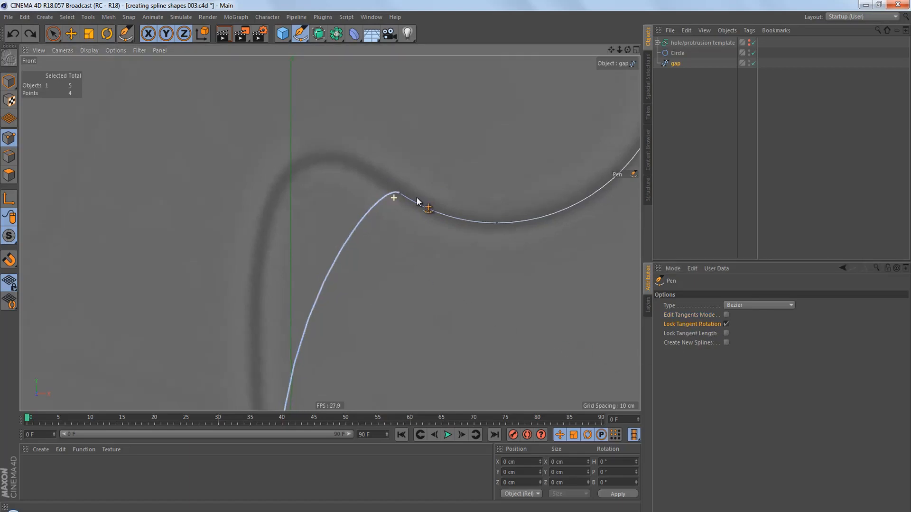
scroll(403, 196, up, 3)
alt+middle_drag(411, 216, 418, 280)
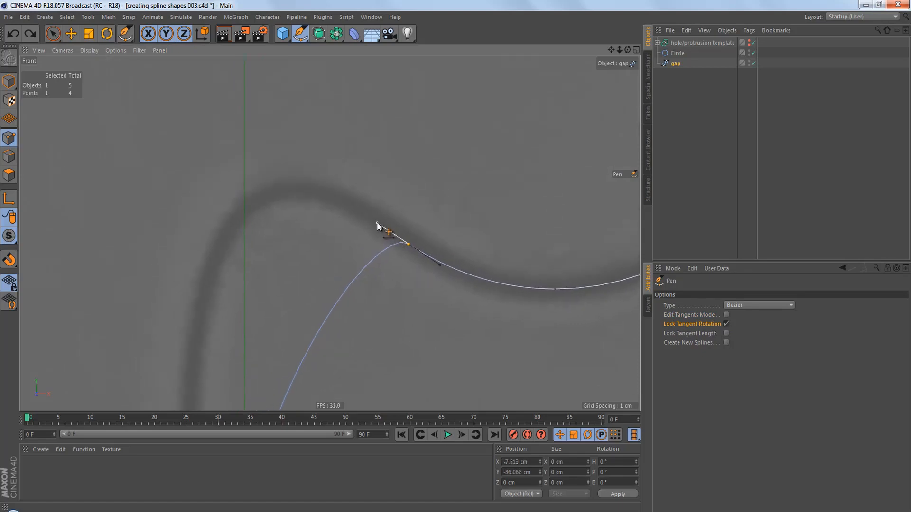
drag(377, 227, 284, 251)
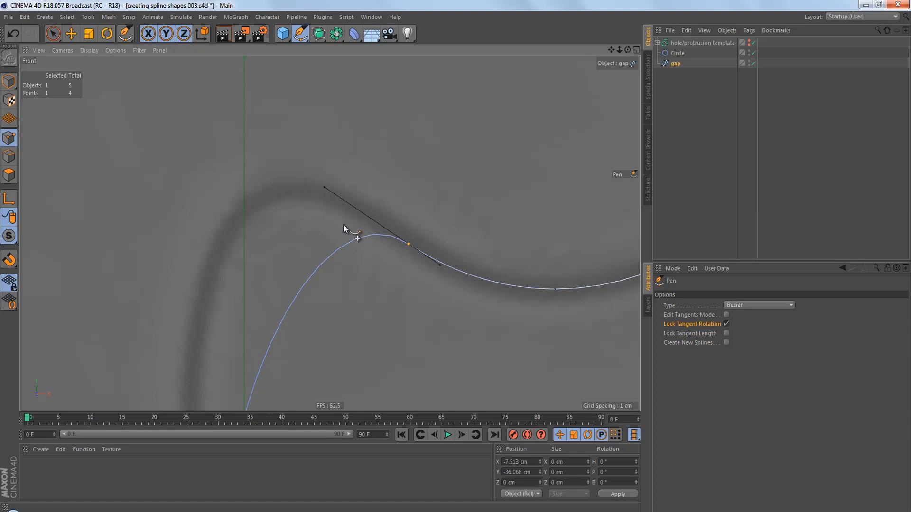
- Try rotating the neck point's upper tangent handle with only Lock Tangent Length enabled, and undo the handle changes
scroll(354, 209, down, 5)
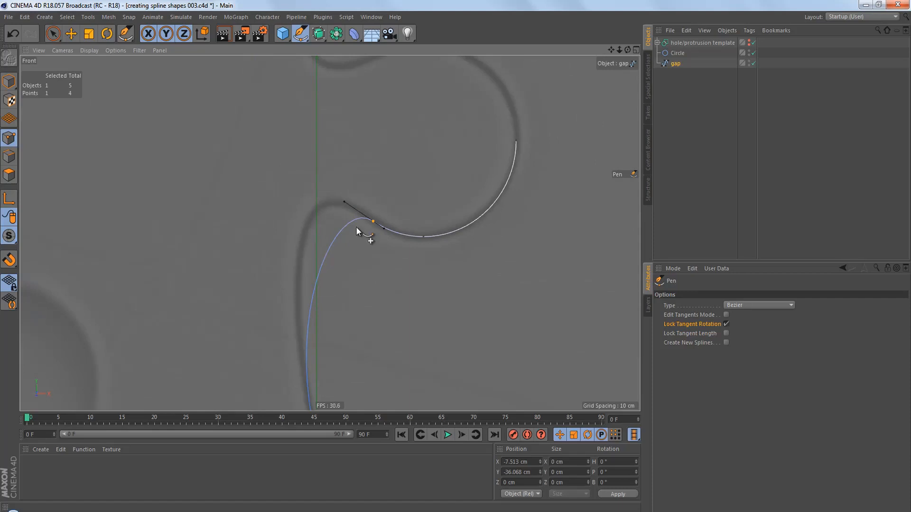
scroll(363, 224, up, 4)
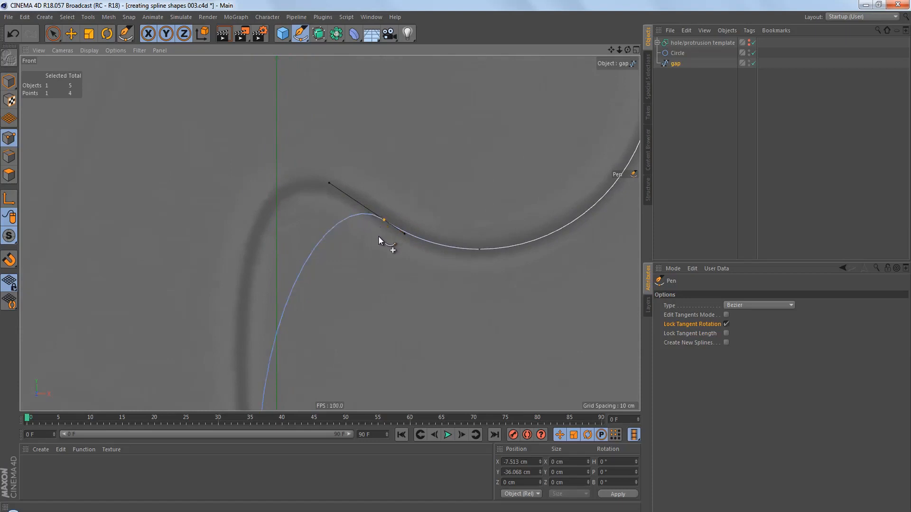
click(727, 324)
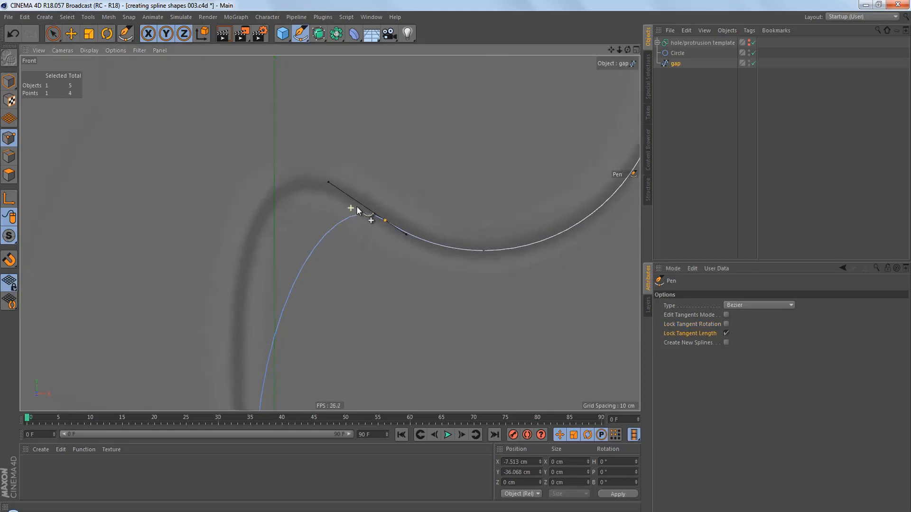
scroll(357, 205, up, 2)
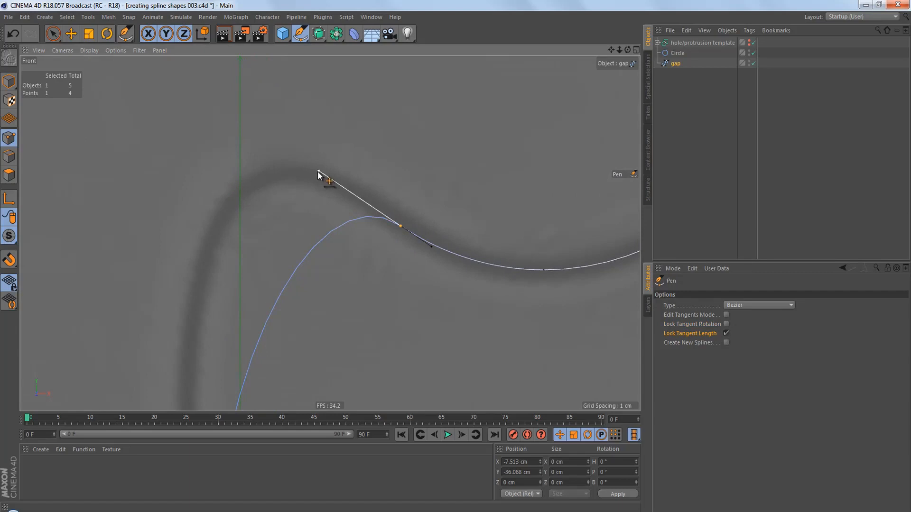
drag(317, 172, 354, 185)
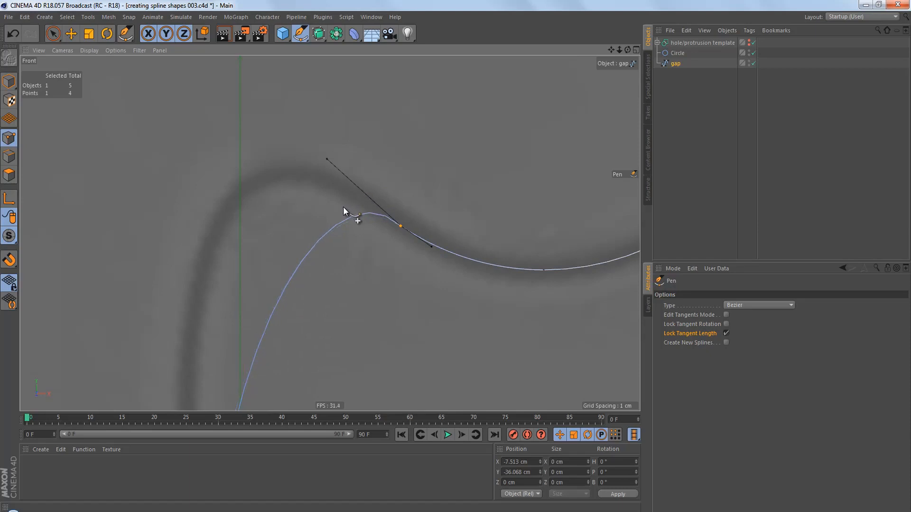
key(ctrl+z)
click(401, 226)
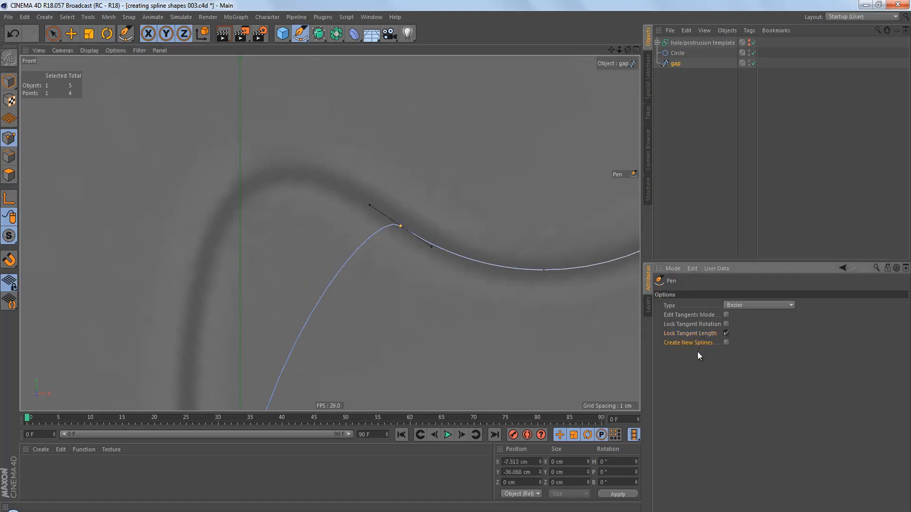
- Try adding curve points in the empty area beside the gap spline with Create New Splines off, and undo them
scroll(406, 276, down, 6)
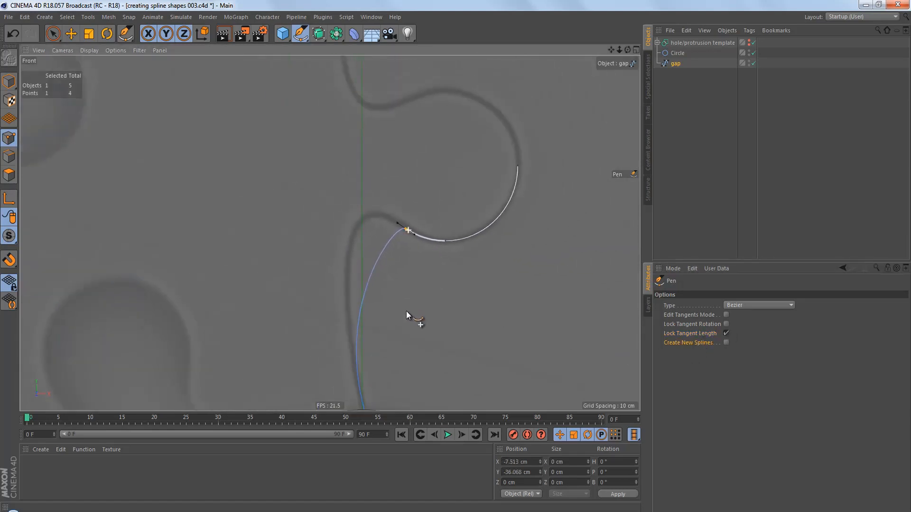
alt+middle_drag(395, 292, 327, 258)
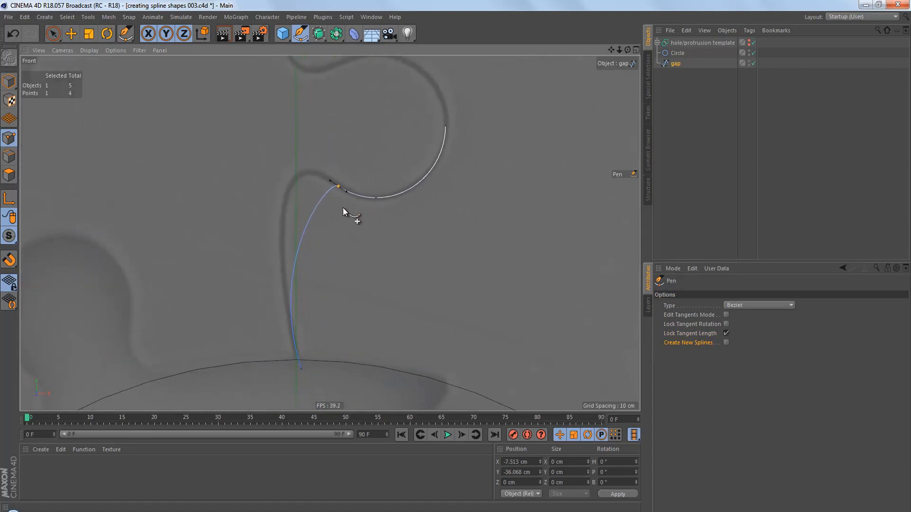
key(ctrl+z)
click(358, 227)
click(425, 235)
drag(486, 235, 492, 220)
key(ctrl+z)
key(ctrl+z)
key(ctrl+z)
key(ctrl+z)
- Switch from Lock Tangent Length to Create New Splines, try continuing the gap spline from its lower end point, and undo the added points
click(725, 332)
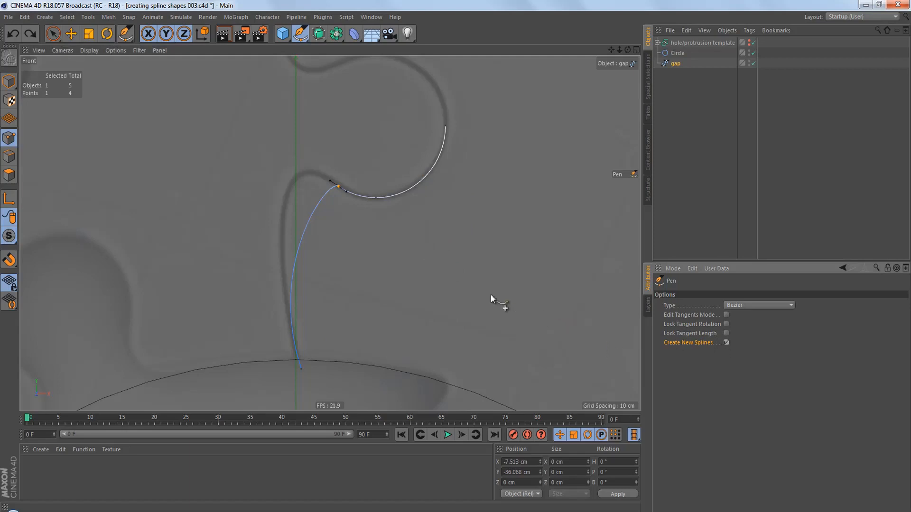
click(307, 375)
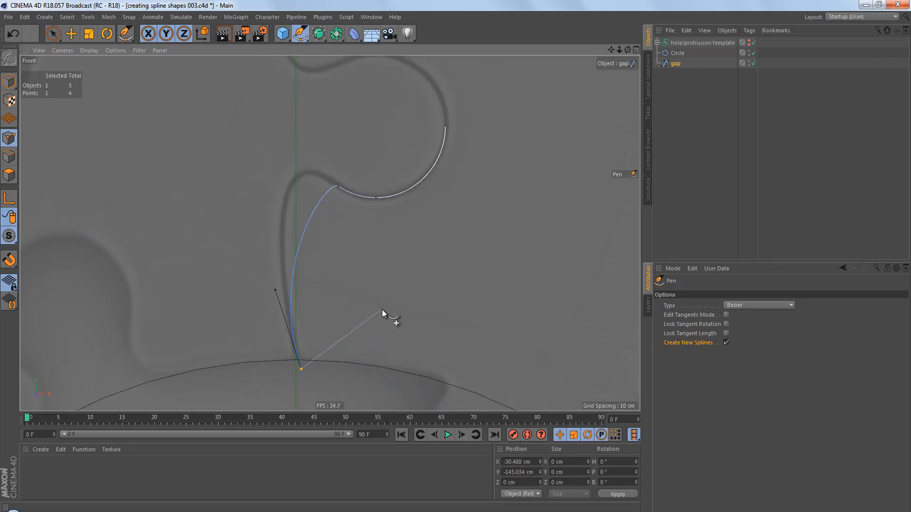
drag(384, 305, 398, 270)
drag(445, 245, 460, 268)
key(ctrl+z)
key(ctrl+z)
key(Escape)
- Try drawing a separate curved spline beside the gap spline, joining it to the lower end point and continuing from the upper end point
click(382, 269)
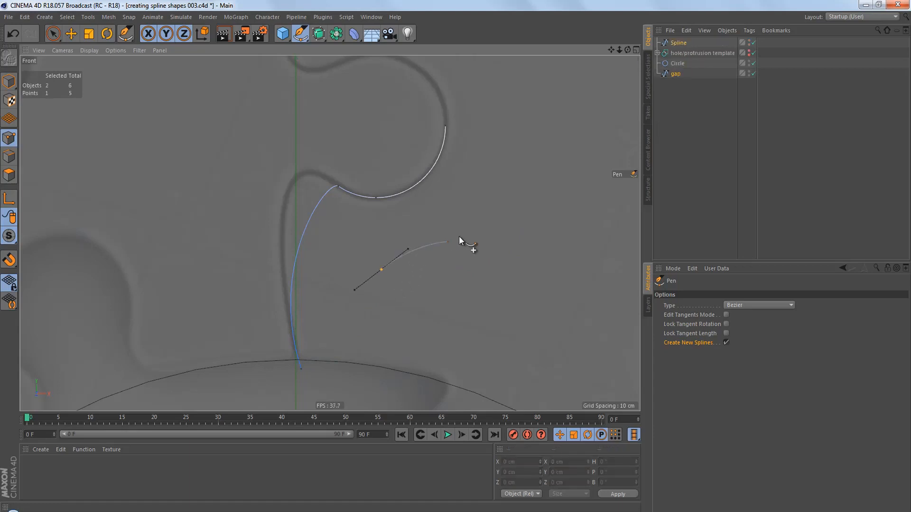
drag(460, 236, 530, 220)
click(301, 369)
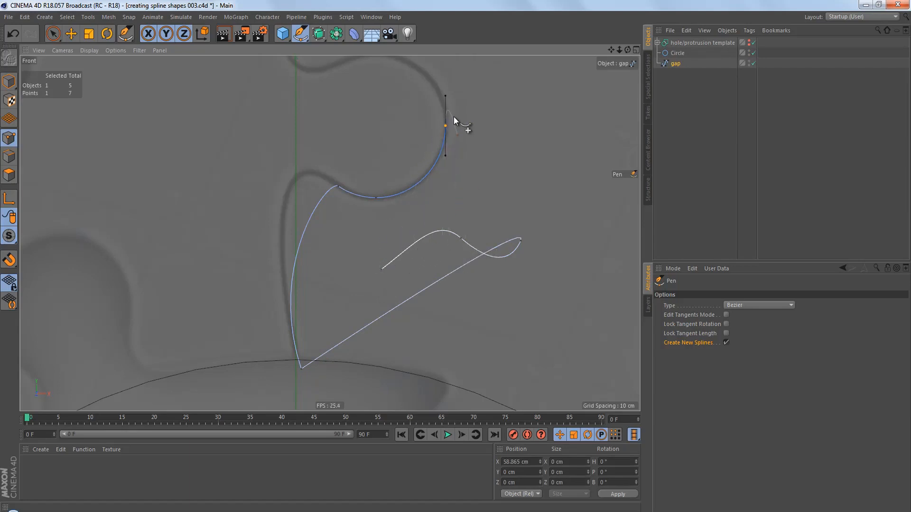
scroll(453, 116, up, 4)
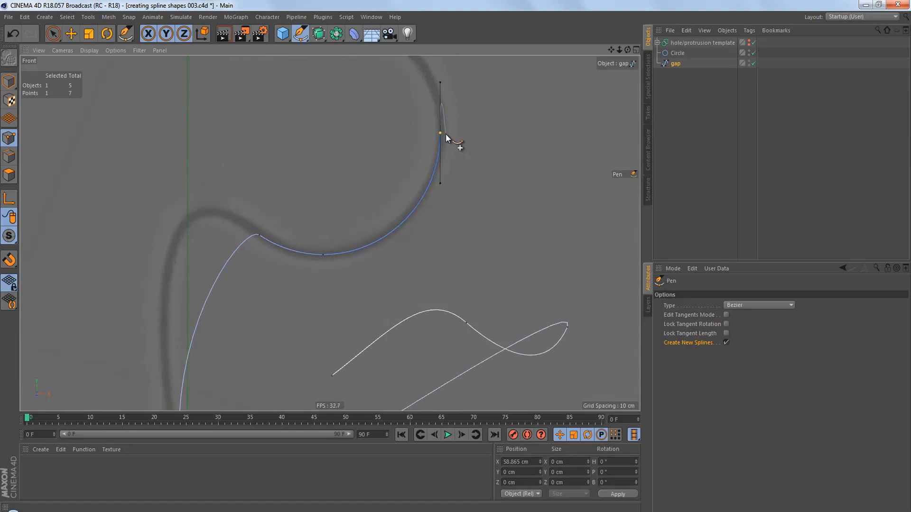
drag(536, 125, 537, 147)
drag(503, 206, 573, 218)
- Undo all the test spline drawing and disable Create New Splines
key(ctrl+z)
key(ctrl+z)
key(ctrl+z)
key(ctrl+z)
key(ctrl+z)
key(ctrl+z)
key(ctrl+z)
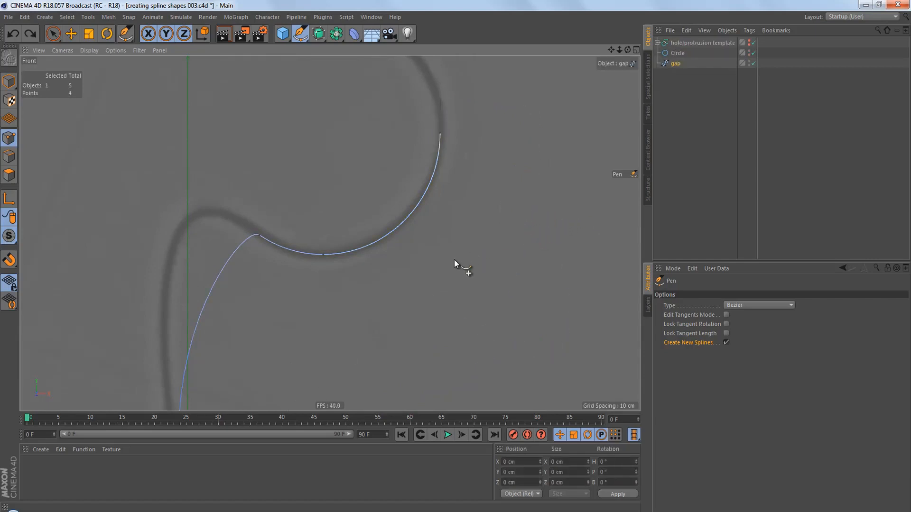
scroll(449, 215, down, 5)
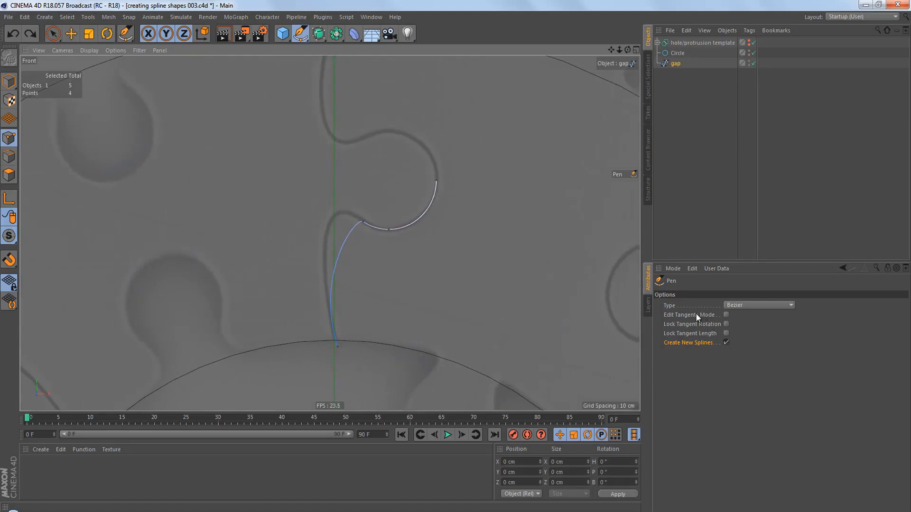
click(726, 341)
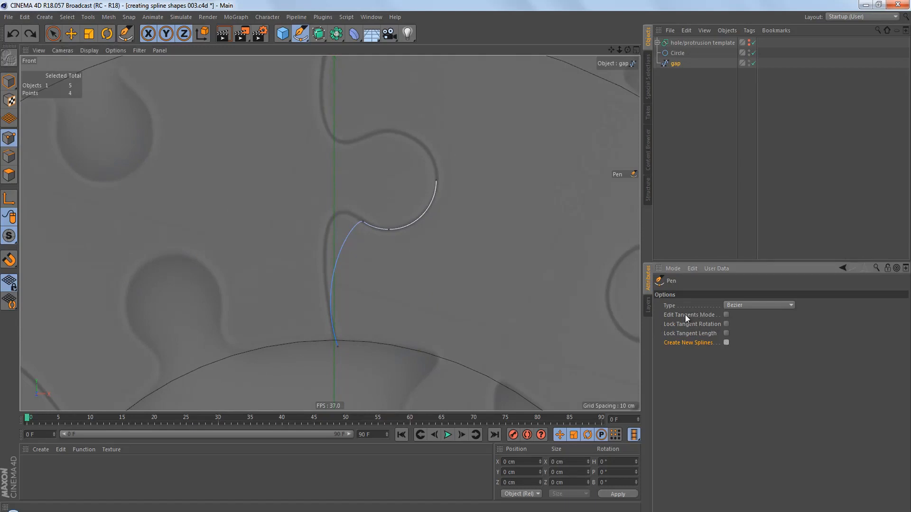
- Try adjusting the neck point's upper tangent handle with Edit Tangents Mode and Lock Tangent Rotation enabled, undo it and disable Edit Tangents Mode
click(691, 315)
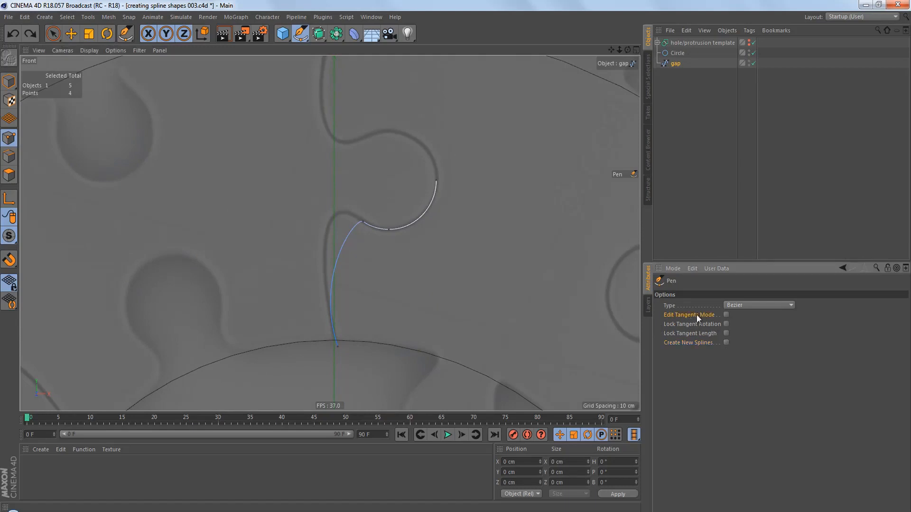
click(725, 314)
click(726, 324)
scroll(360, 228, up, 4)
click(360, 174)
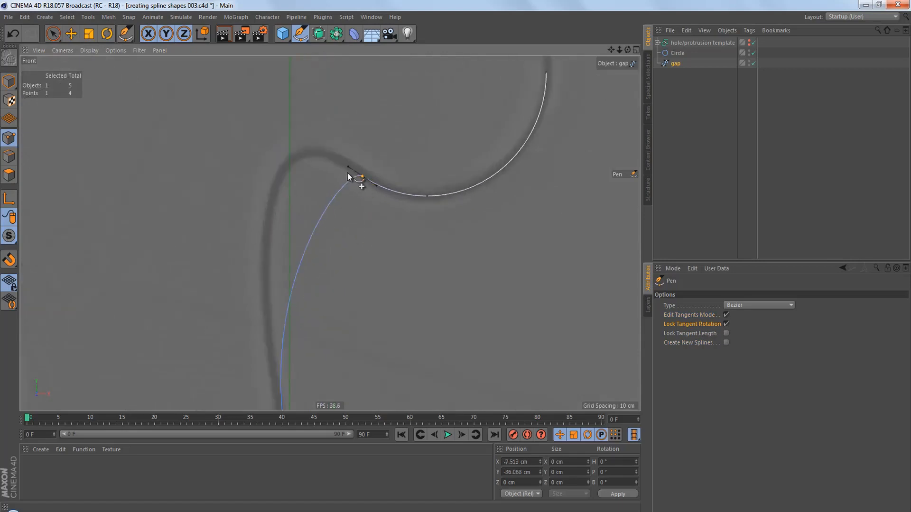
drag(346, 167, 309, 149)
key(ctrl+z)
click(725, 314)
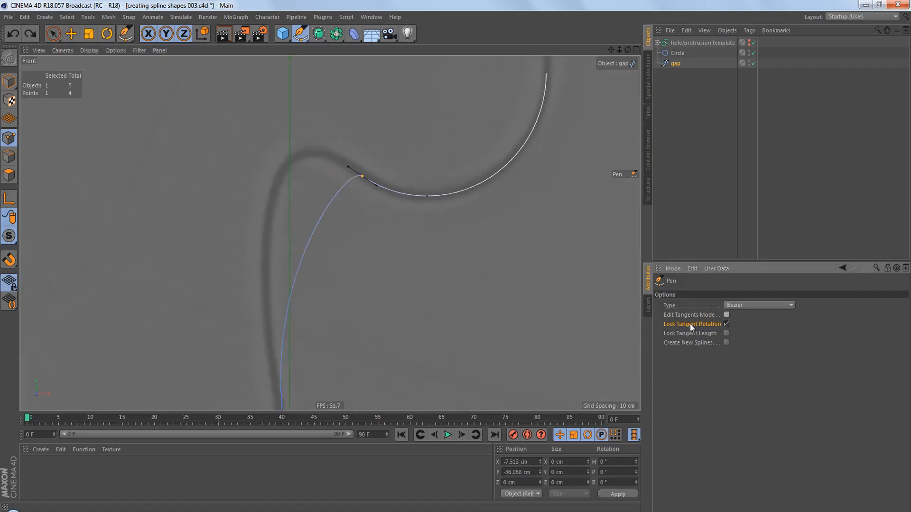
- Toggle Lock Tangent Length on and off, and try lengthening the neck point's upper tangent handle with only Lock Tangent Rotation enabled
click(725, 334)
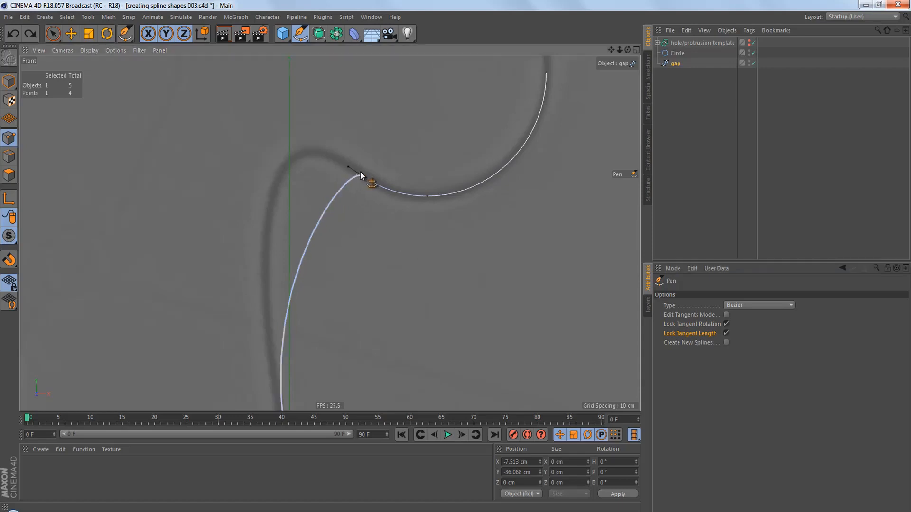
scroll(356, 173, up, 3)
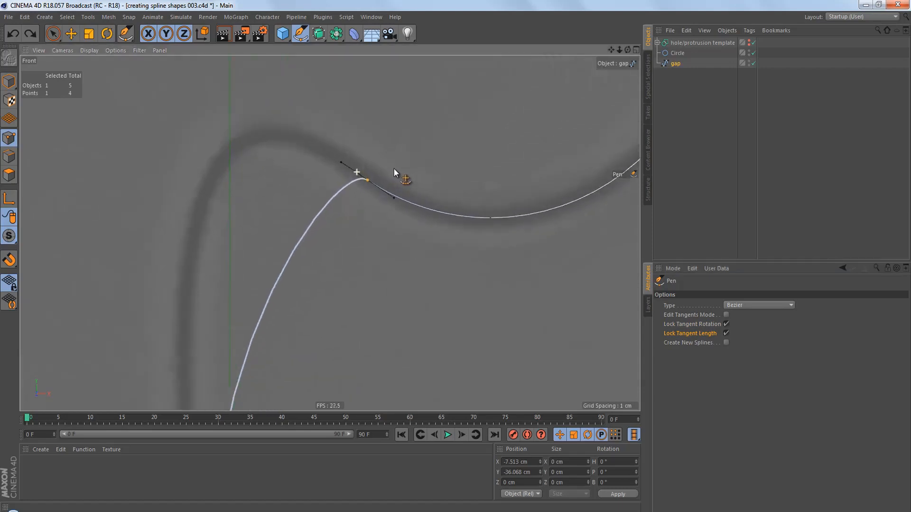
click(726, 334)
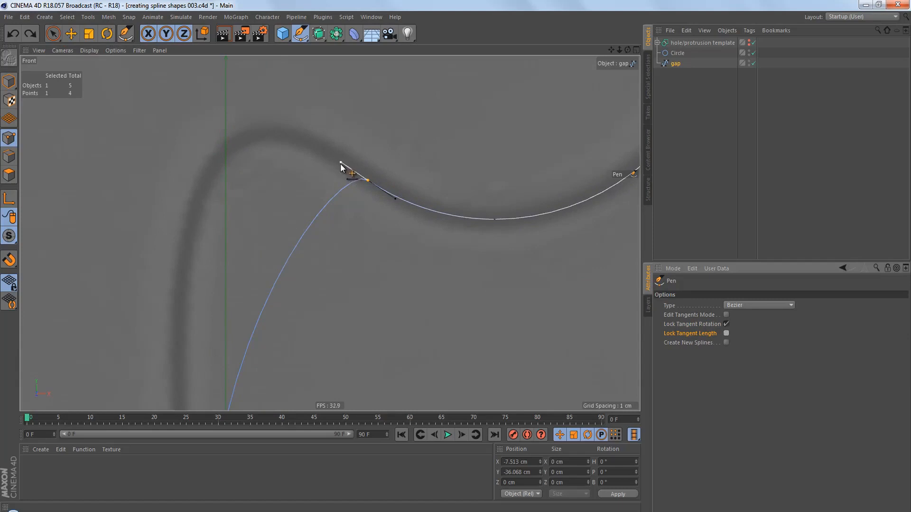
drag(340, 163, 268, 121)
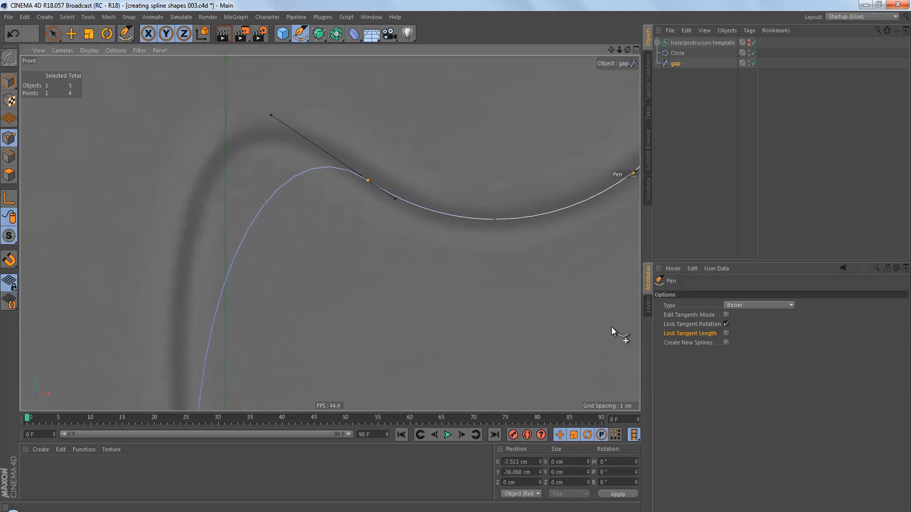
- Try reshaping the curve around the neck point with both tangent locks enabled, undo the changes and disable Lock Tangent Length
click(726, 333)
drag(271, 154, 403, 158)
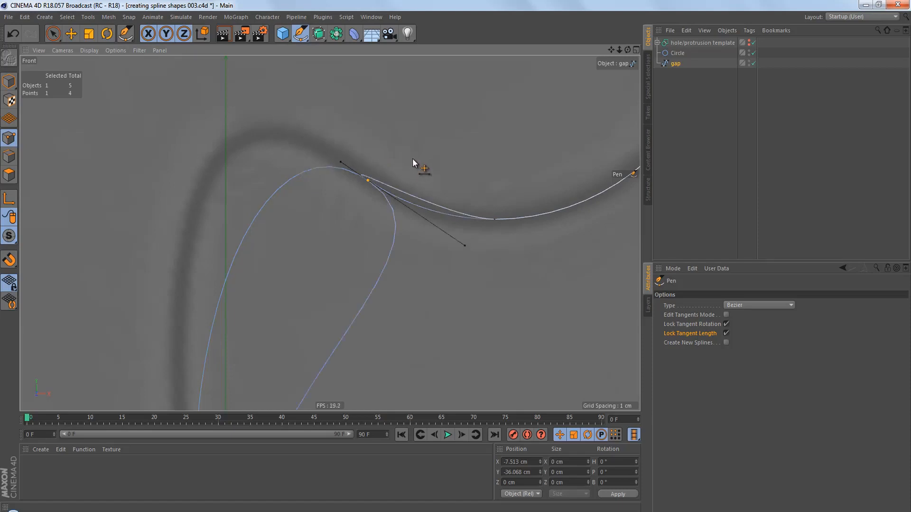
drag(413, 158, 376, 156)
key(ctrl+z)
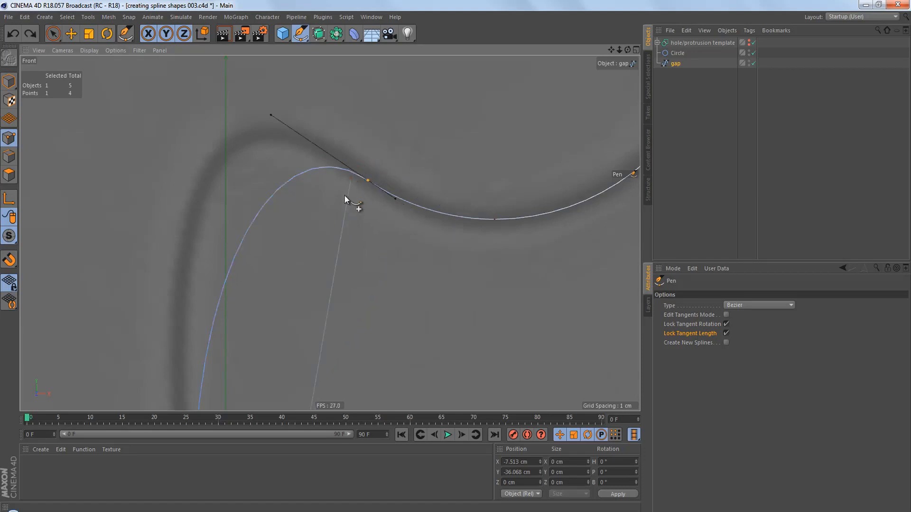
key(ctrl+z)
click(726, 334)
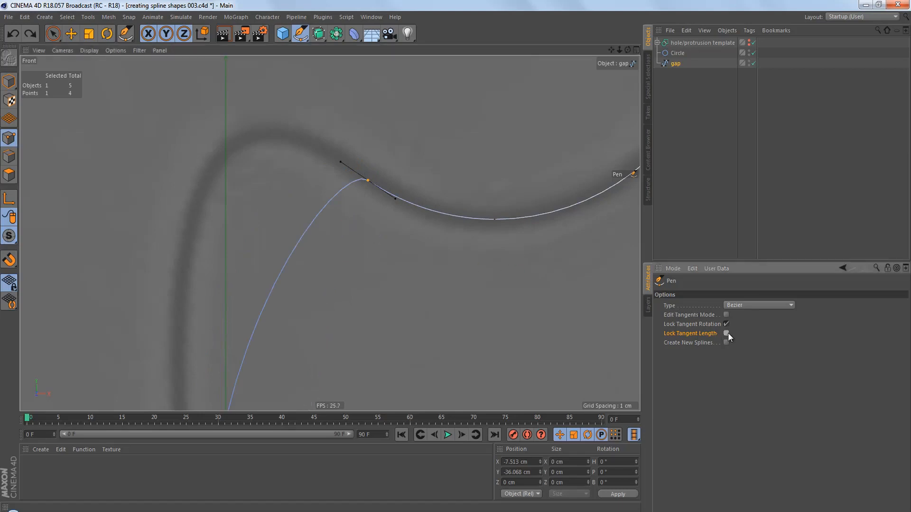
- Lengthen the neck point's upper tangent handle to just above the crest of the groove, keeping Lock Tangent Rotation enabled
scroll(406, 296, down, 8)
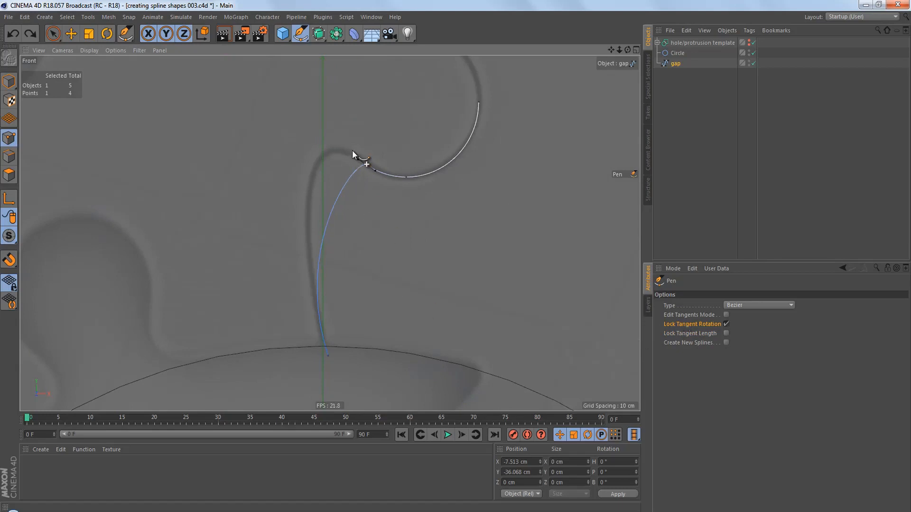
scroll(353, 151, up, 6)
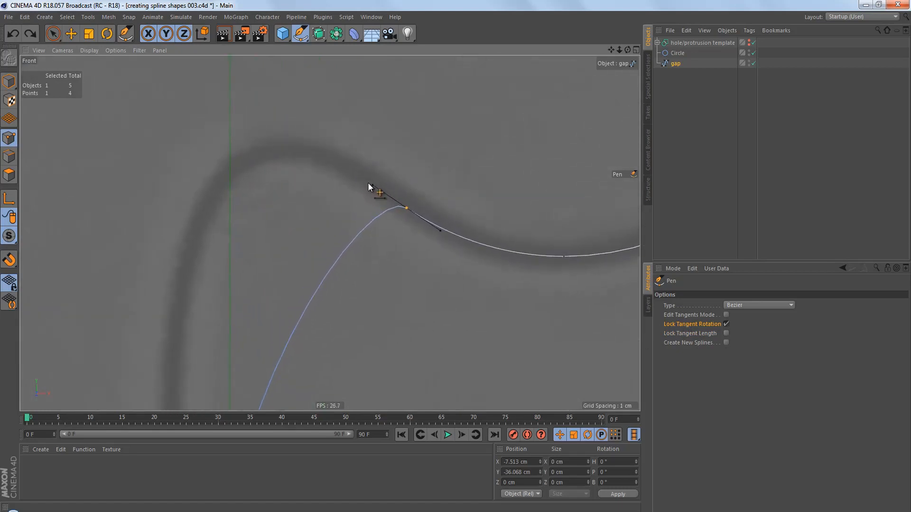
drag(374, 186, 282, 127)
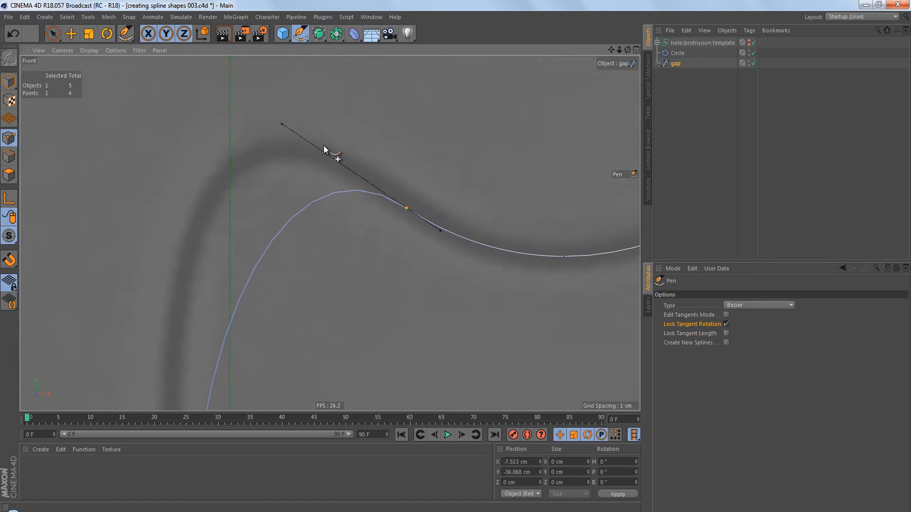
- Lengthen the tangent handle of the gap spline's lower end point upward, and disable Lock Tangent Rotation
scroll(327, 152, down, 5)
alt+middle_drag(333, 195, 331, 164)
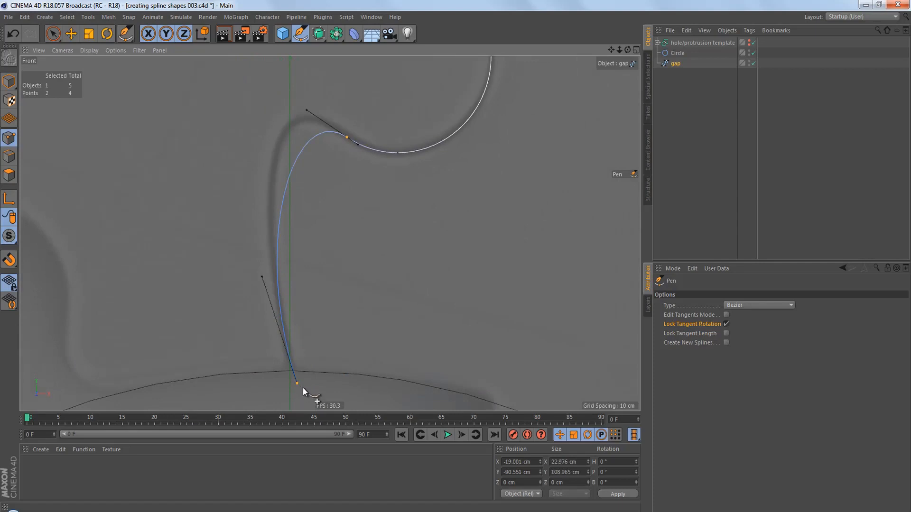
drag(299, 383, 237, 193)
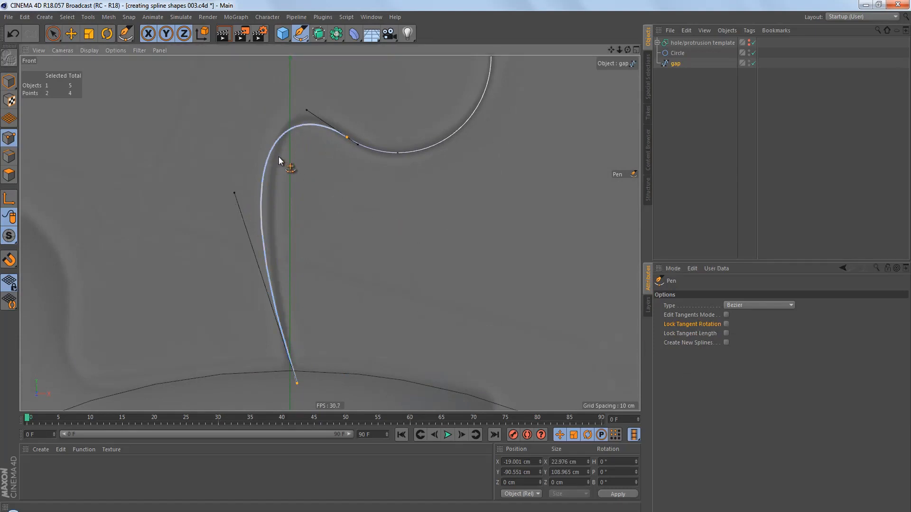
- Adjust the lower end point's tangent handle so the curve follows the reference groove, and clear the point selection
scroll(283, 163, up, 4)
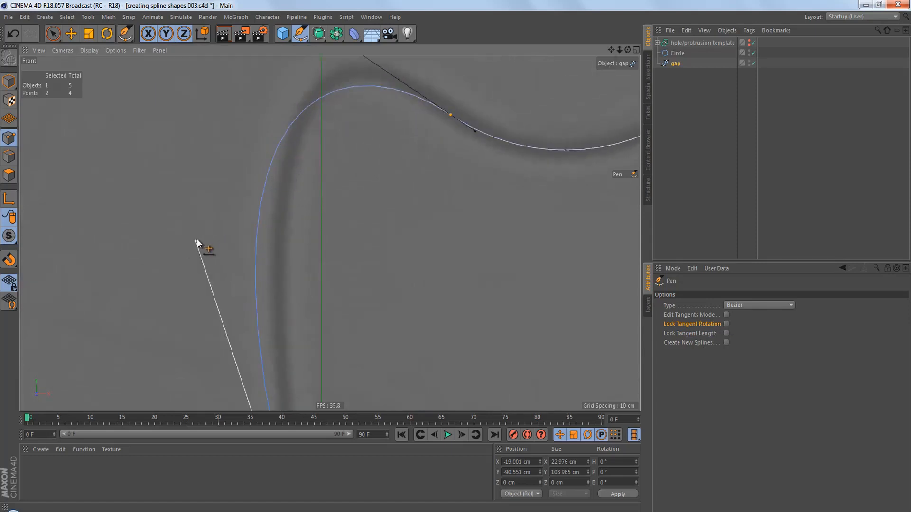
drag(197, 238, 232, 194)
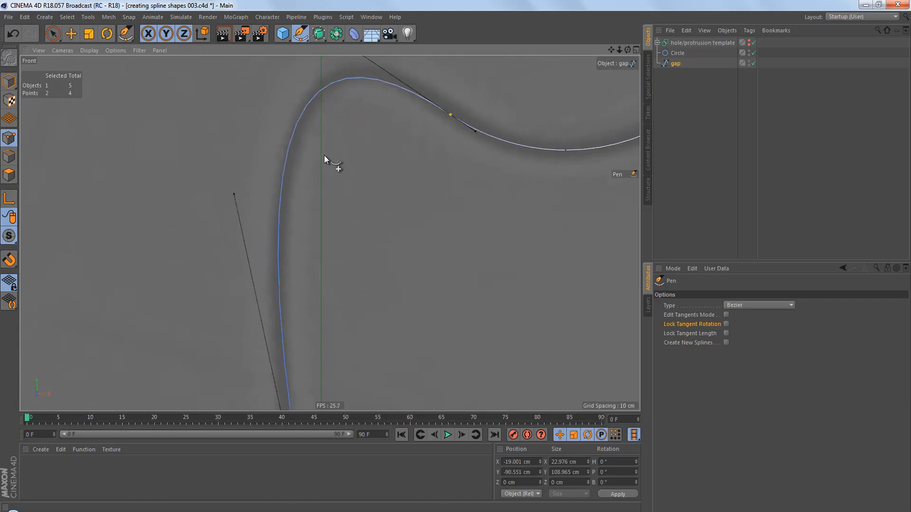
scroll(324, 155, down, 5)
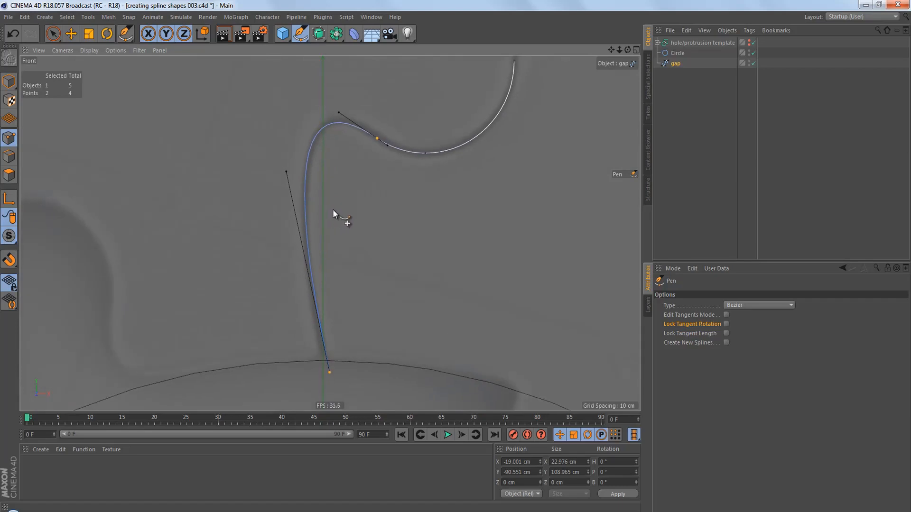
key(ctrl+shift+a)
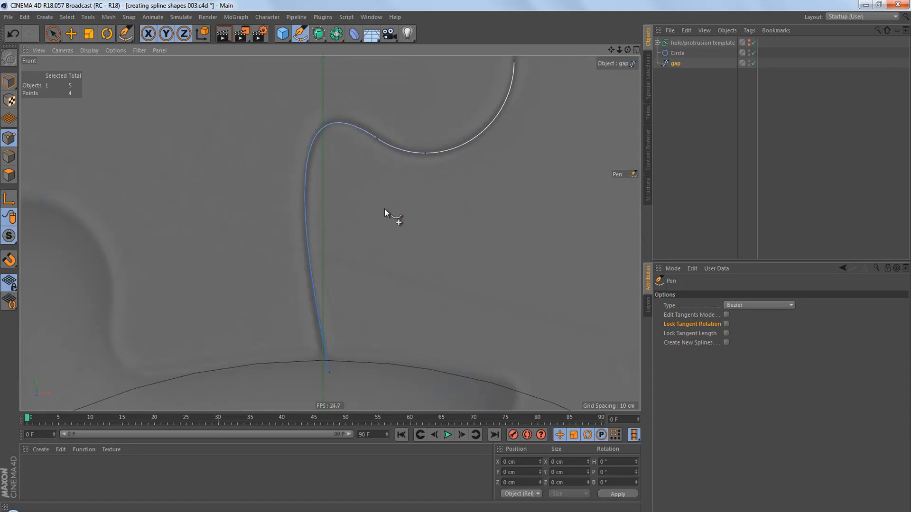
alt+middle_drag(384, 208, 341, 246)
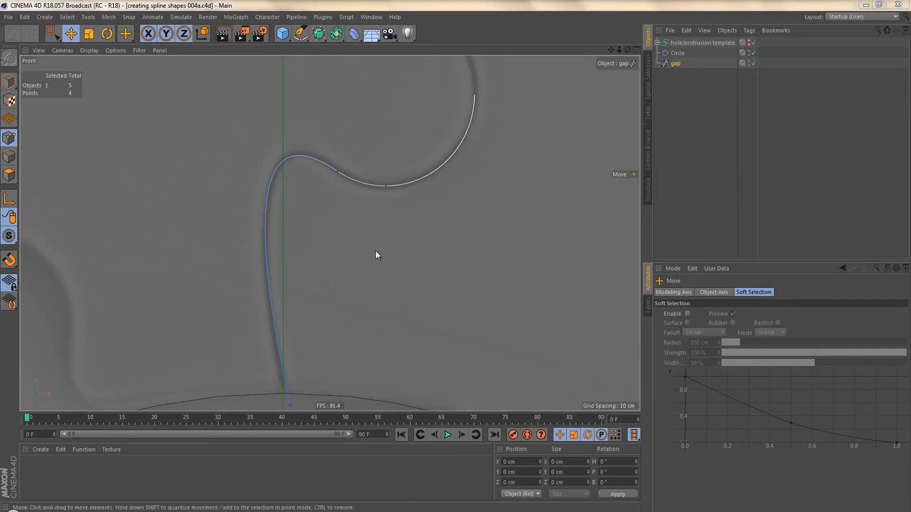
alt+middle_drag(372, 240, 370, 247)
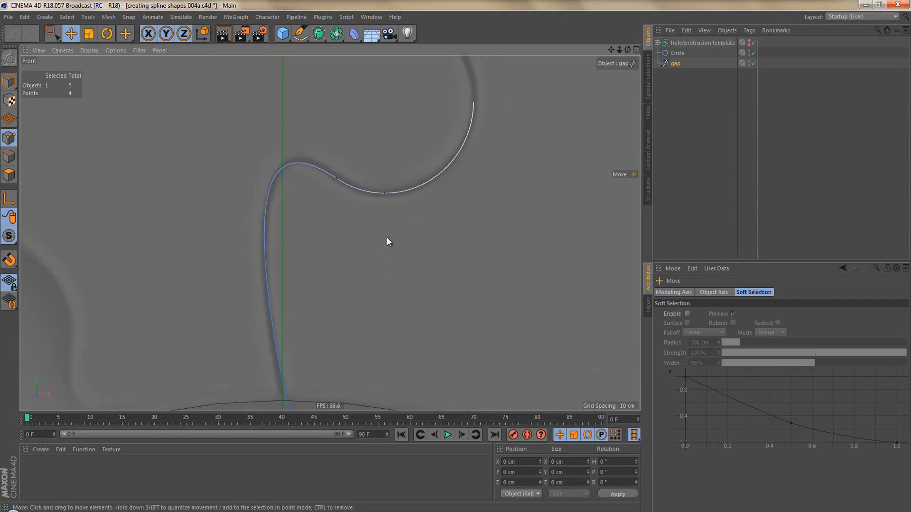
scroll(386, 236, down, 4)
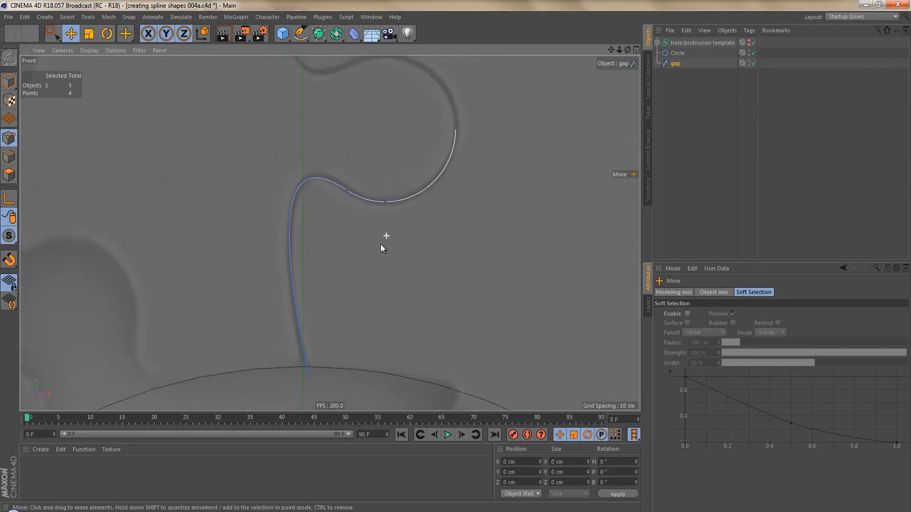
scroll(382, 240, down, 4)
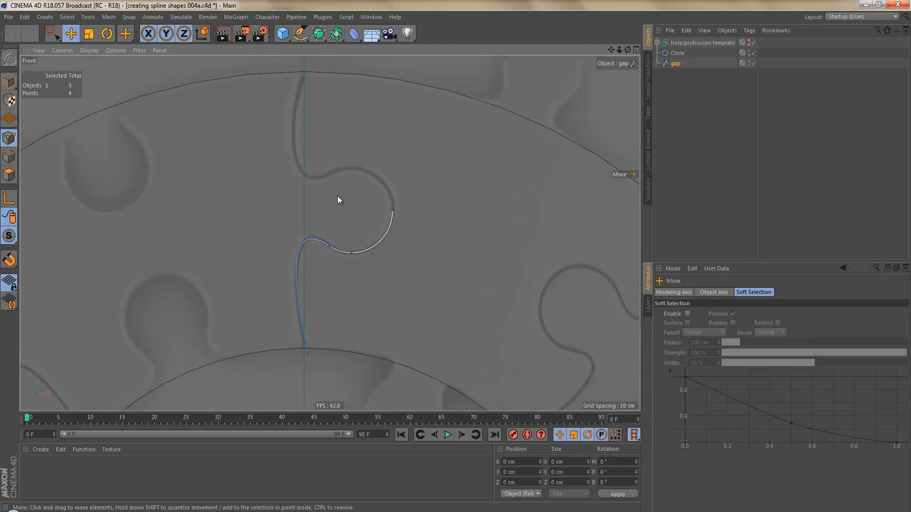
scroll(332, 194, down, 8)
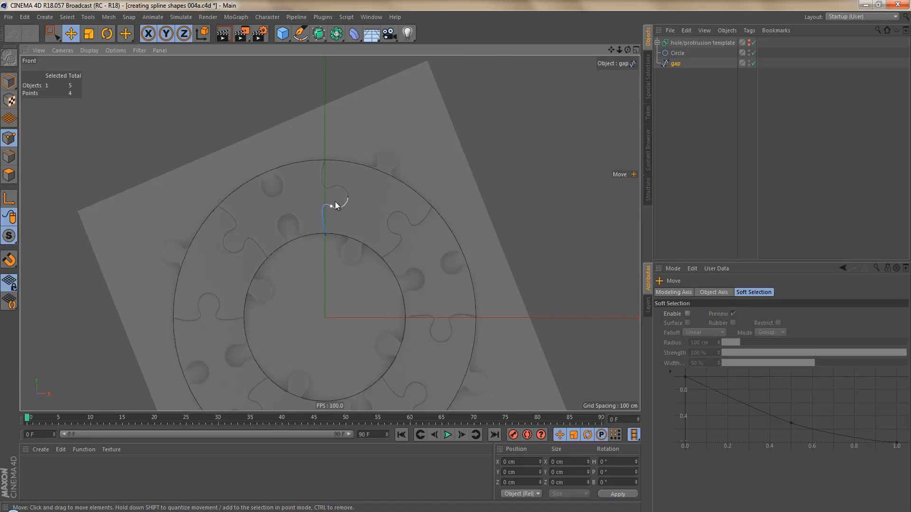
alt+right_drag(336, 203, 406, 191)
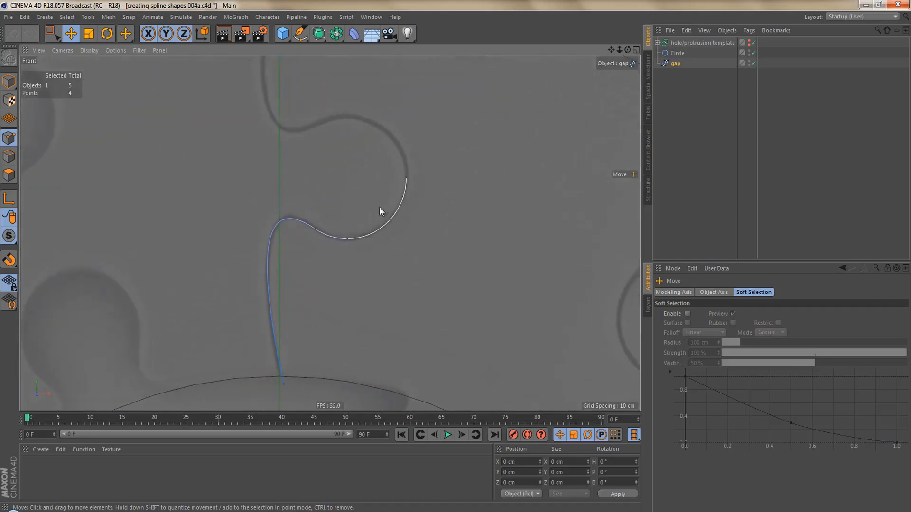
- Extrude the gap spline by parenting it to an Extrude object, and inspect the resulting surface in the perspective view
middle_click(332, 232)
middle_click(277, 192)
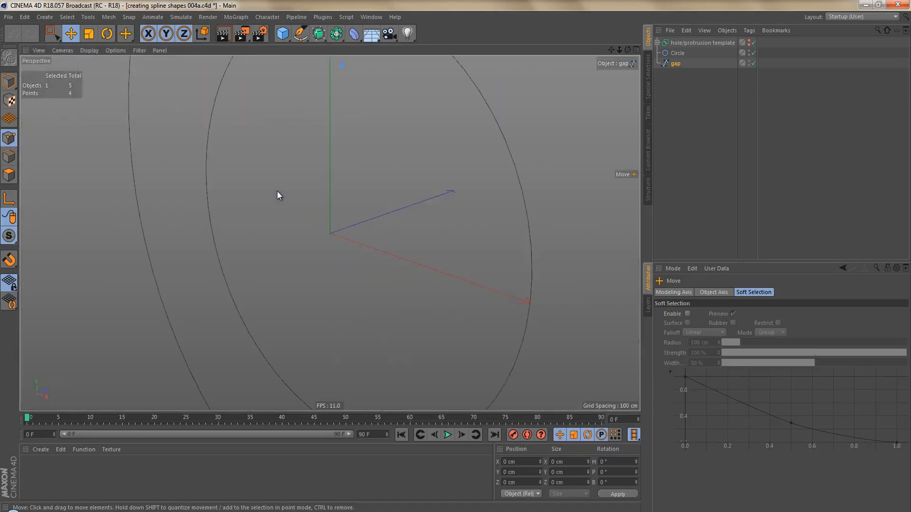
key(o)
drag(318, 36, 418, 49)
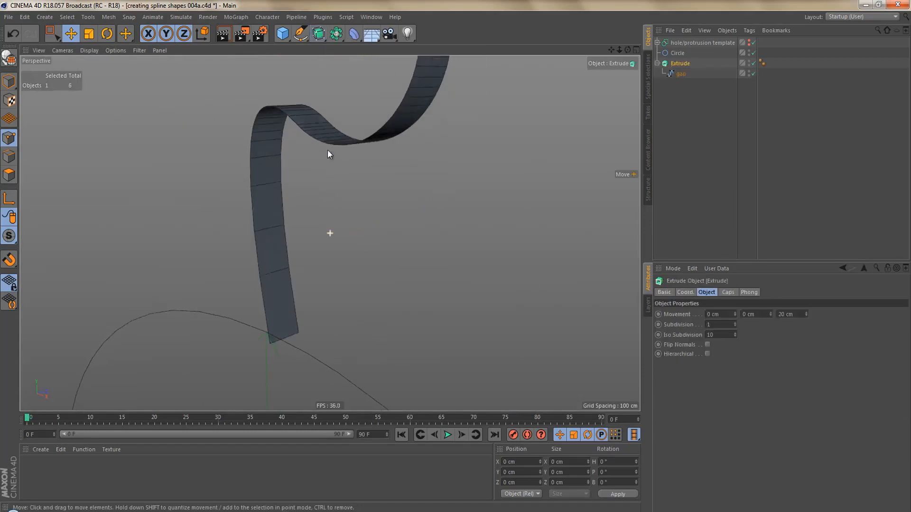
alt+drag(327, 150, 323, 89)
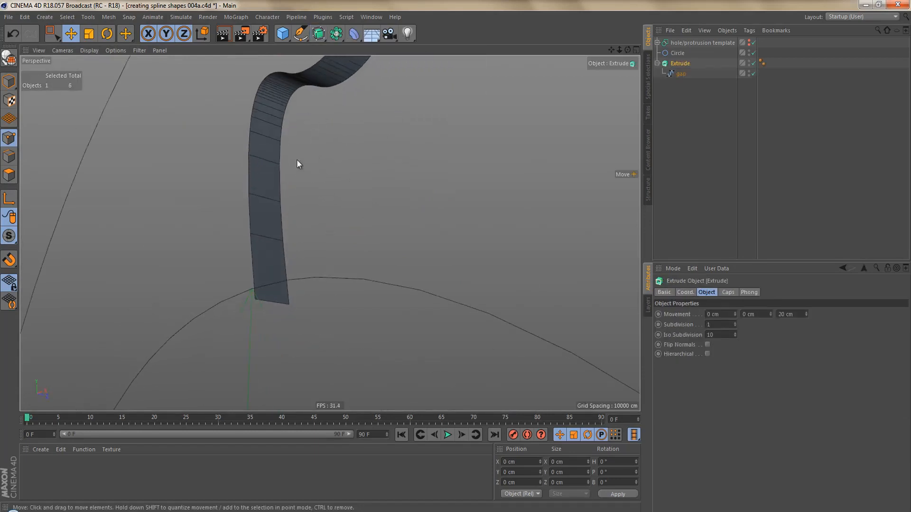
alt+drag(297, 164, 286, 254)
alt+drag(297, 207, 316, 218)
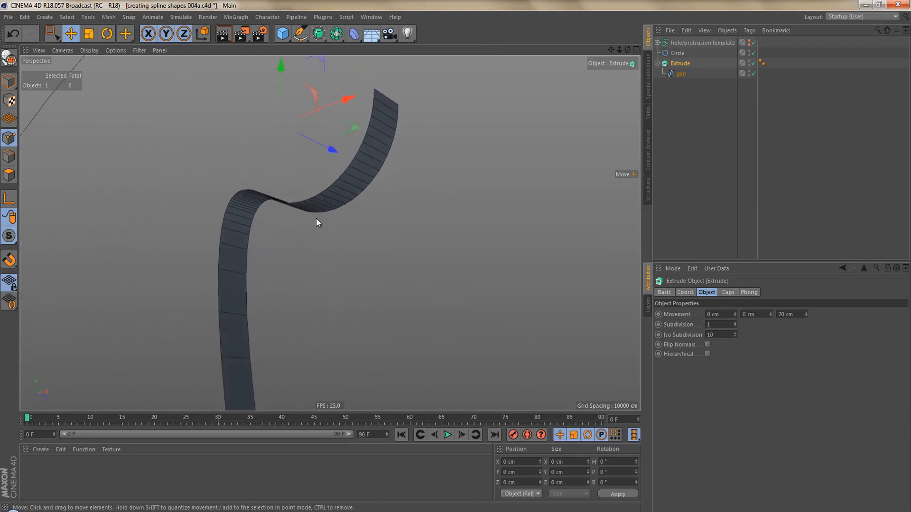
- Return to the front view, disable the Extrude object and close the gap spline
middle_click(354, 231)
middle_click(437, 295)
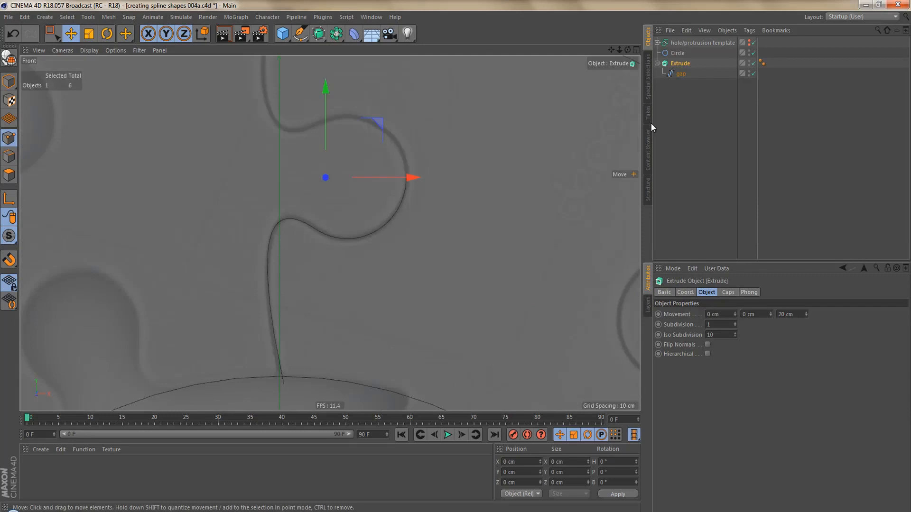
click(682, 74)
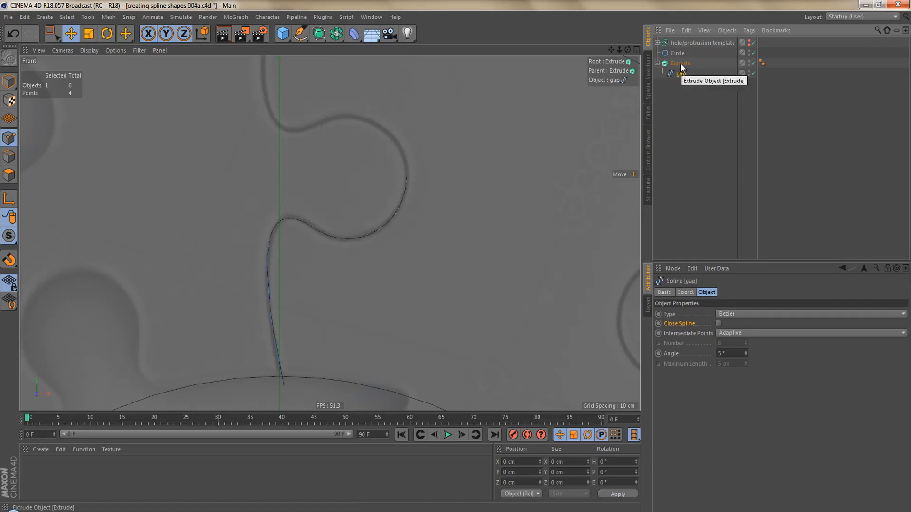
key(q)
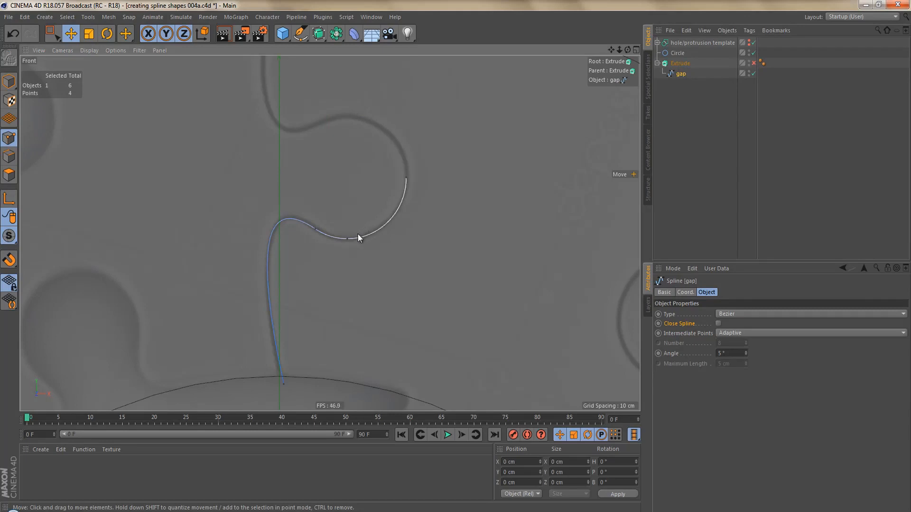
scroll(331, 258, up, 3)
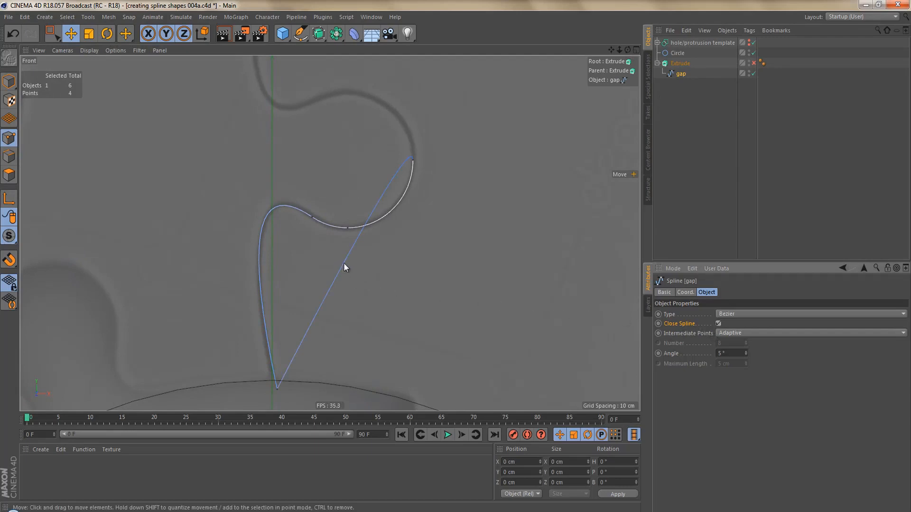
- Re-enable the Extrude object, render the closed gap shape, and disable the extrusion again
key(q)
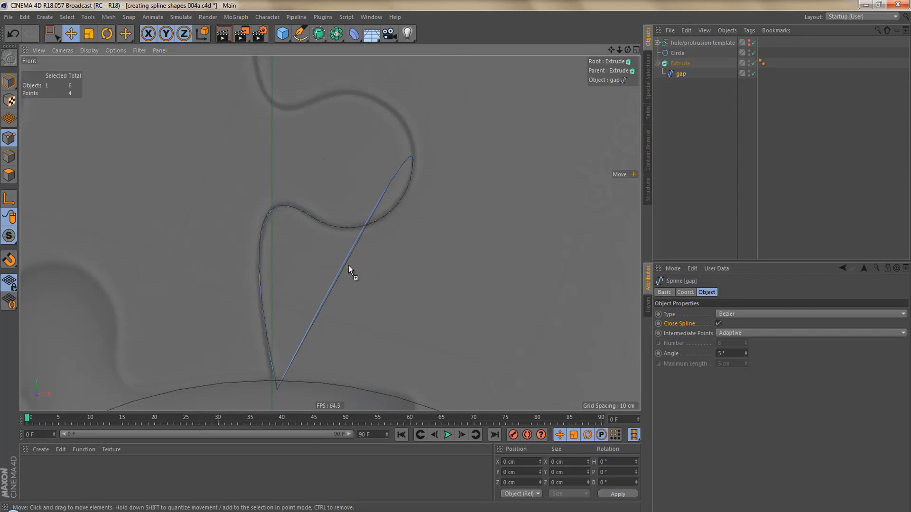
key(ctrl+r)
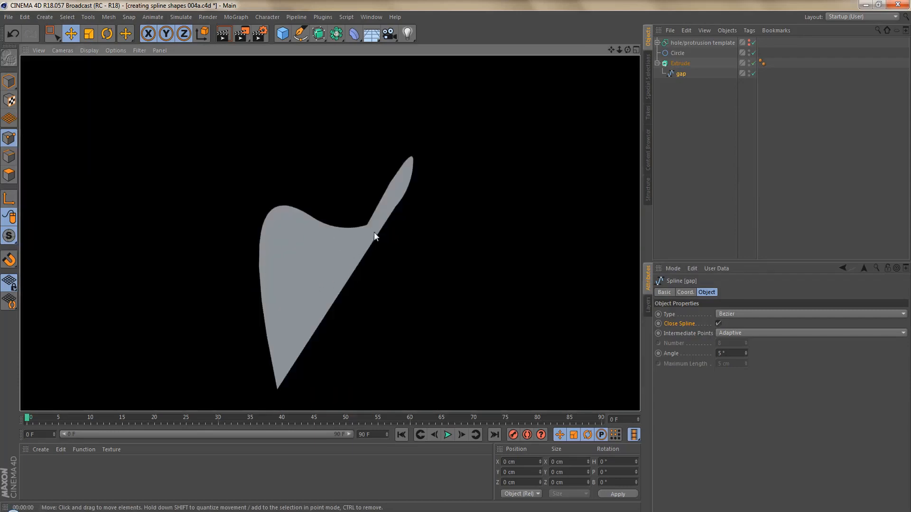
key(q)
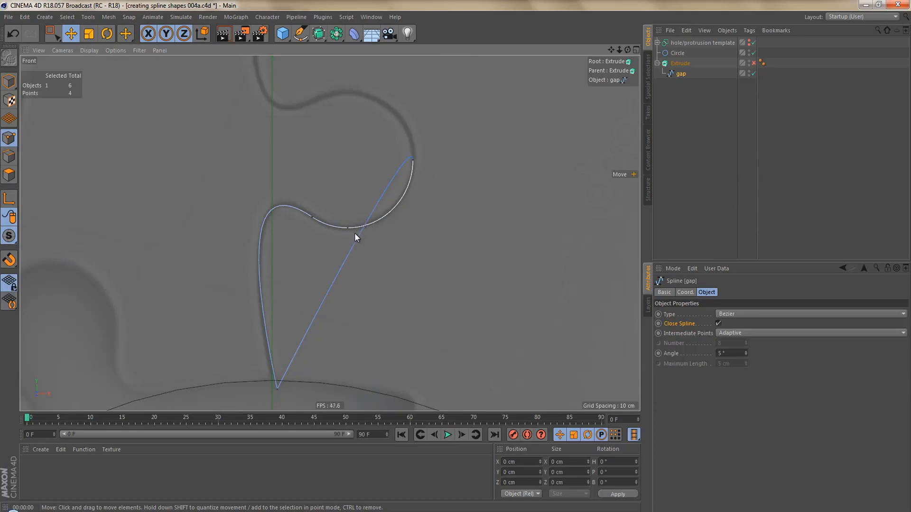
- Use the Pen tool to insert a point on the gap spline's closing segment and move it to about X -79 cm, Y -30 cm
scroll(342, 270, up, 1)
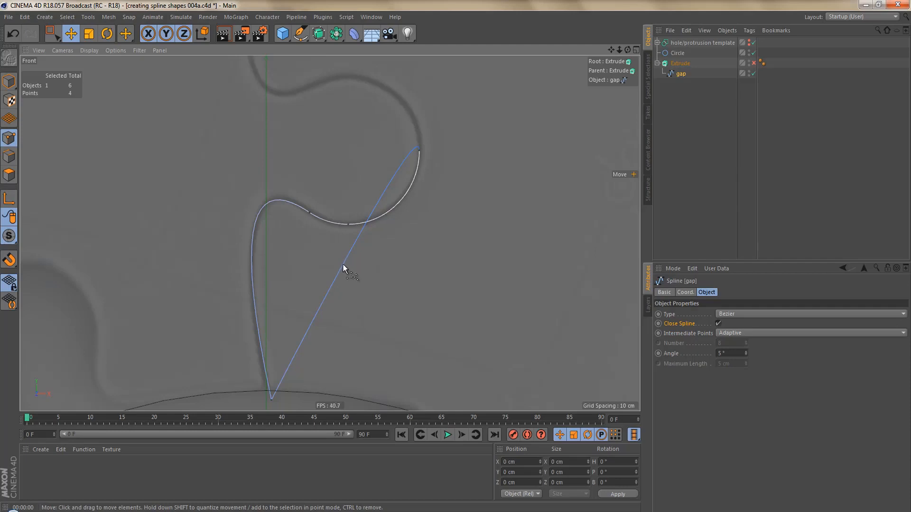
key(m)
key(e)
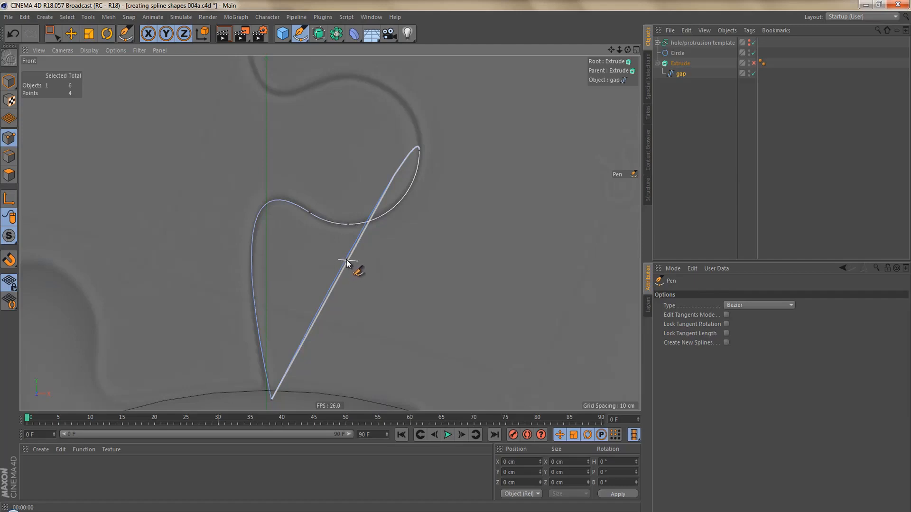
click(345, 259)
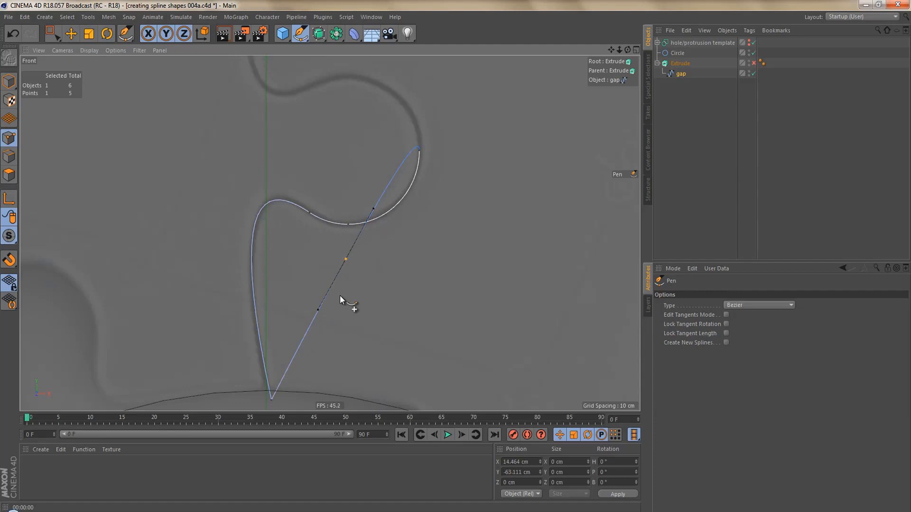
drag(345, 259, 192, 203)
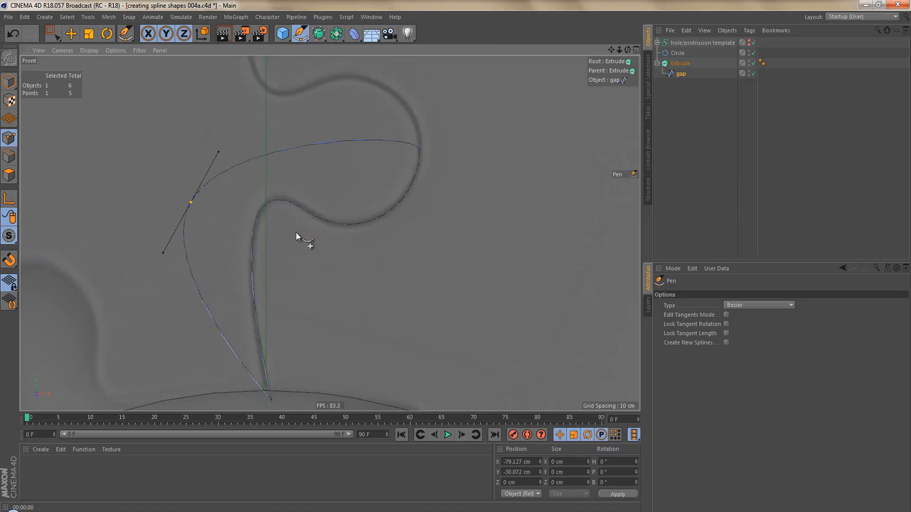
- Render the extruded gap shape in the front view, both as a whole and close up at the curved neck
alt+middle_drag(297, 231, 333, 230)
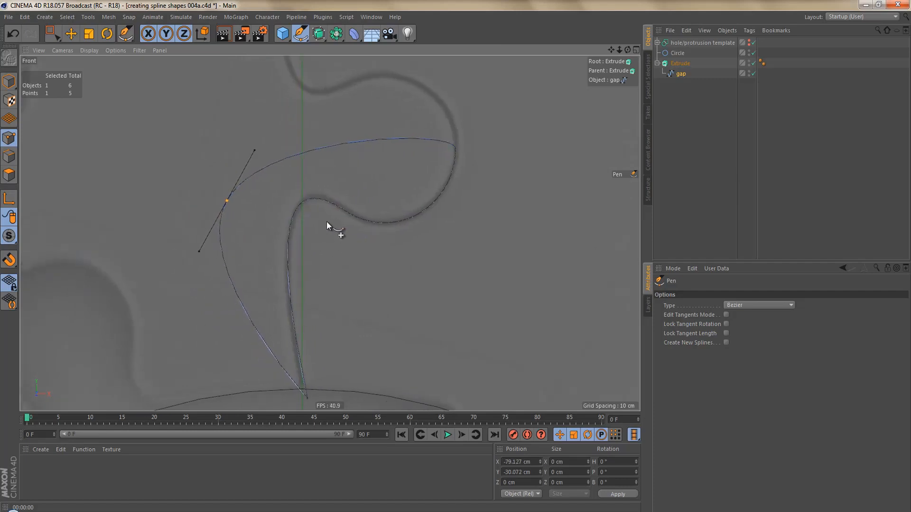
key(ctrl+r)
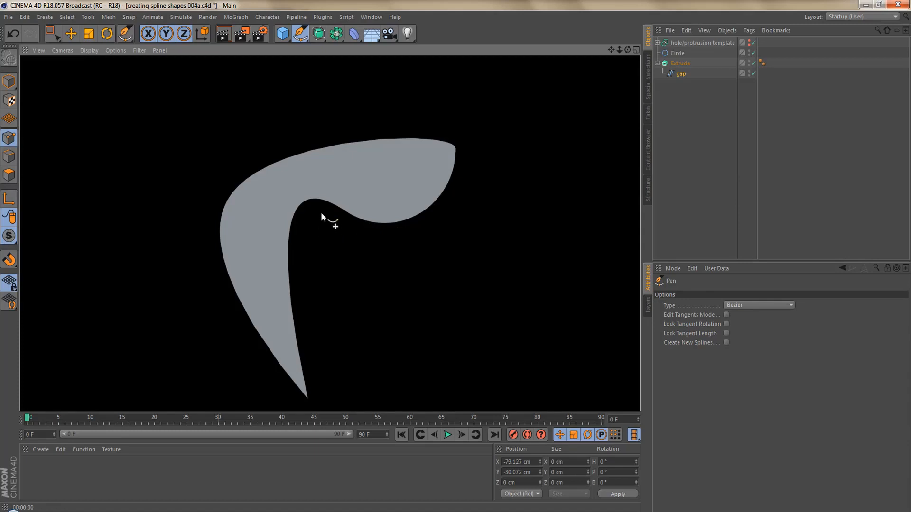
scroll(328, 211, up, 8)
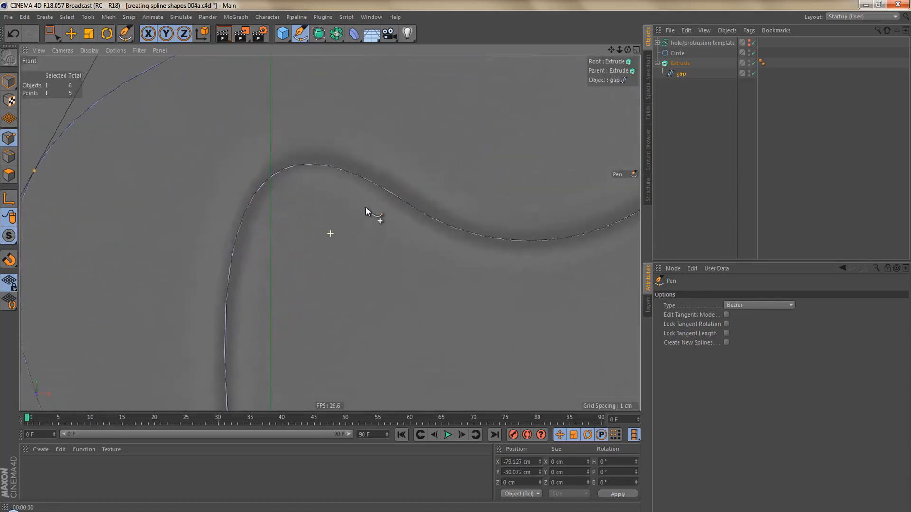
scroll(365, 210, up, 3)
key(ctrl+r)
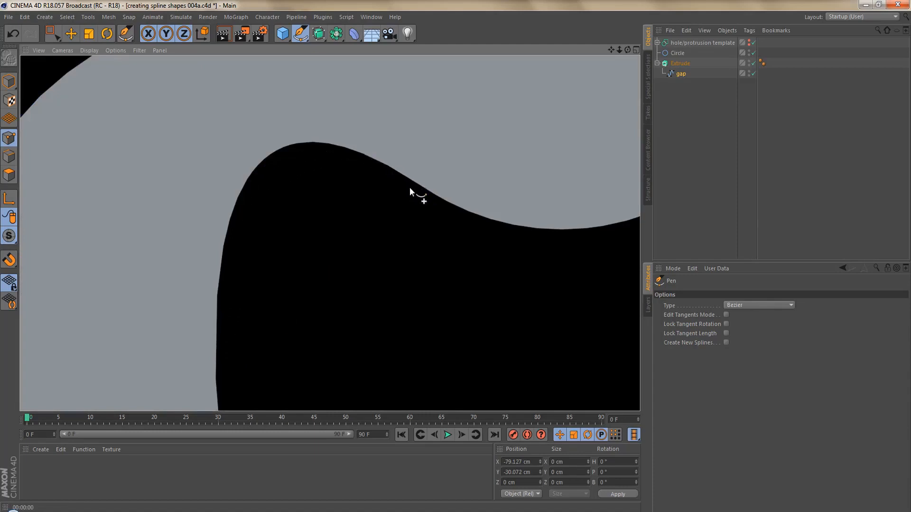
- Try an adaptive intermediate-point angle of 11° on the gap spline and render the curve
click(678, 73)
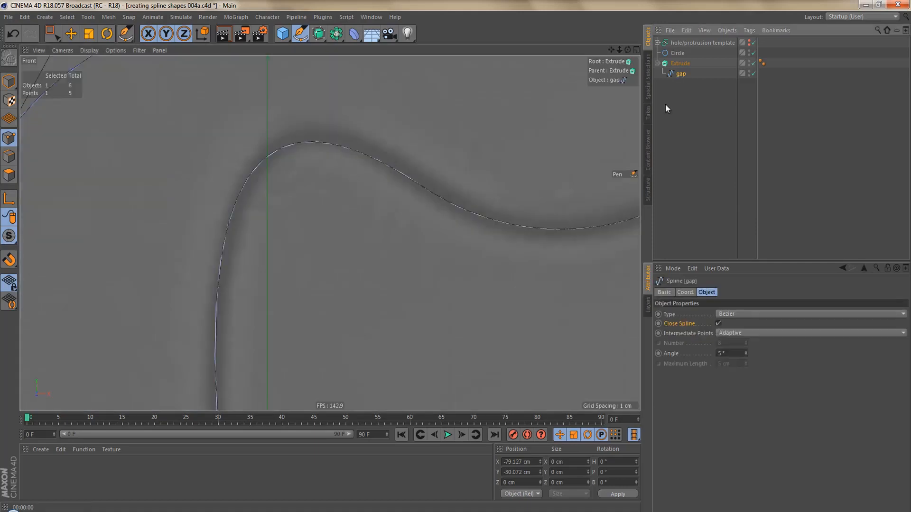
click(669, 314)
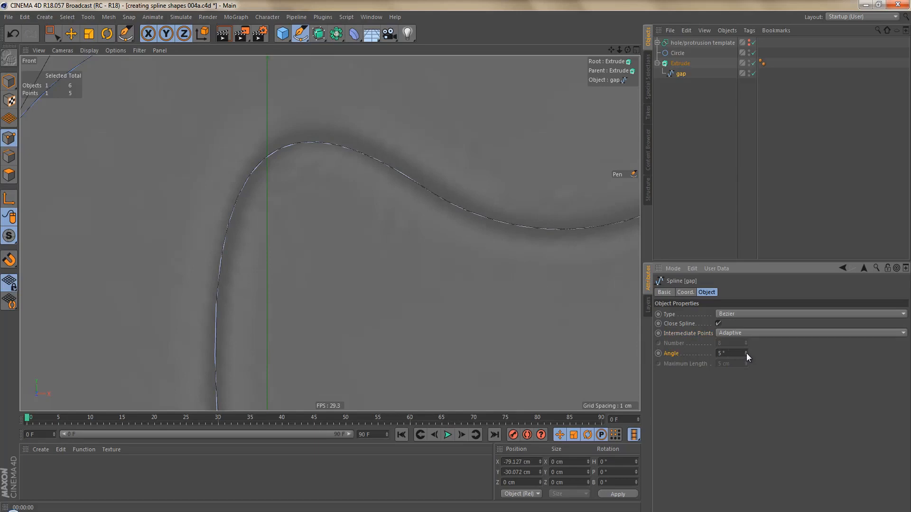
drag(746, 352, 744, 352)
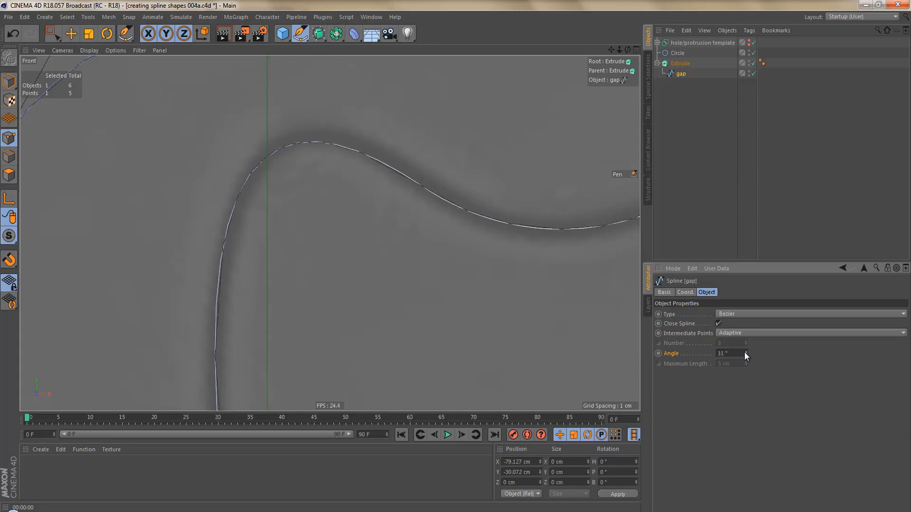
key(ctrl+r)
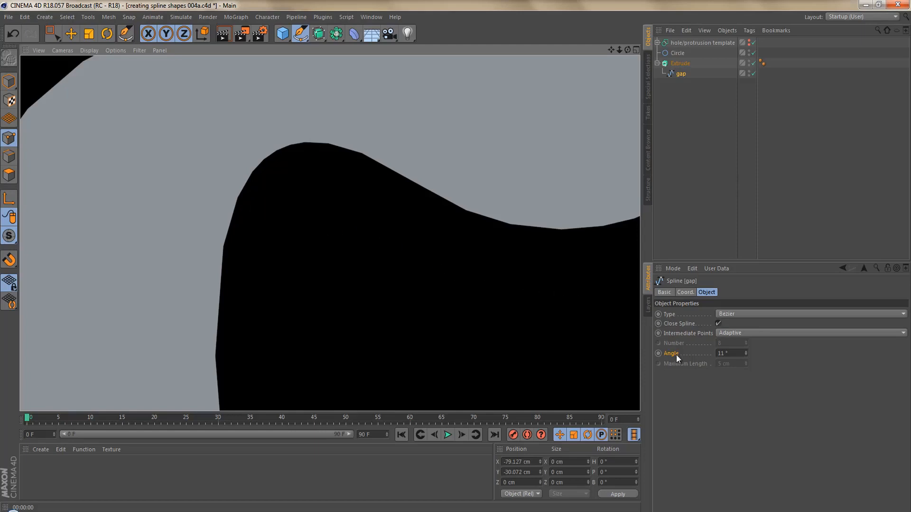
- Set the gap spline's adaptive angle to 0° and render the curve
drag(747, 355, 746, 354)
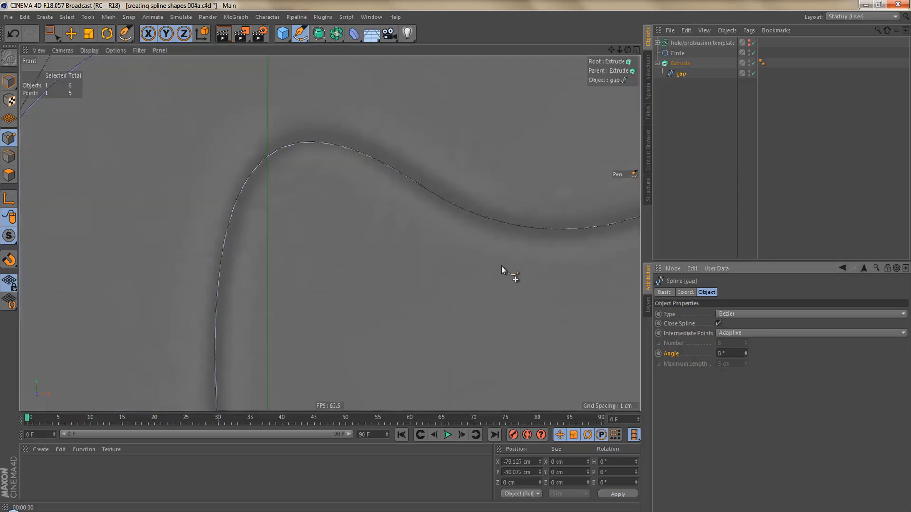
key(ctrl+r)
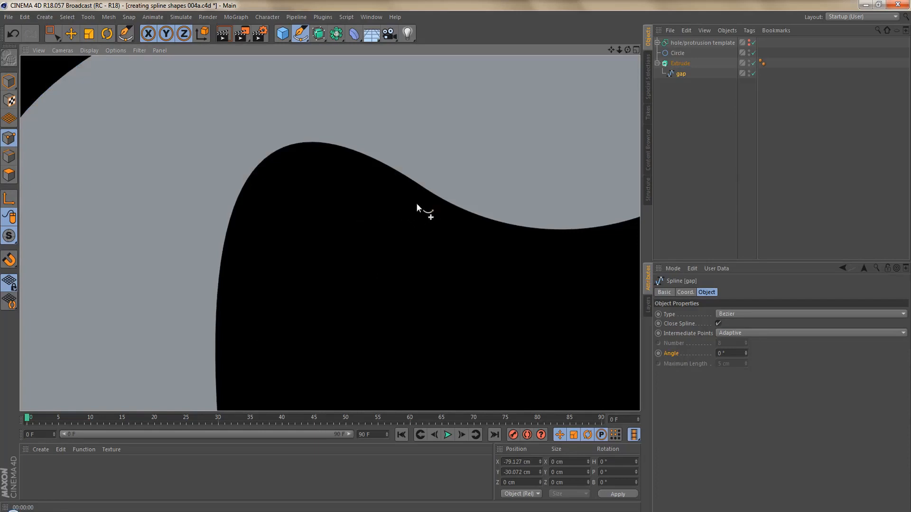
- With the extrusion disabled, move the gap spline's point between the two bends to about X -12 cm, Y -32 cm
alt+middle_drag(415, 202, 365, 227)
alt+right_drag(377, 220, 329, 212)
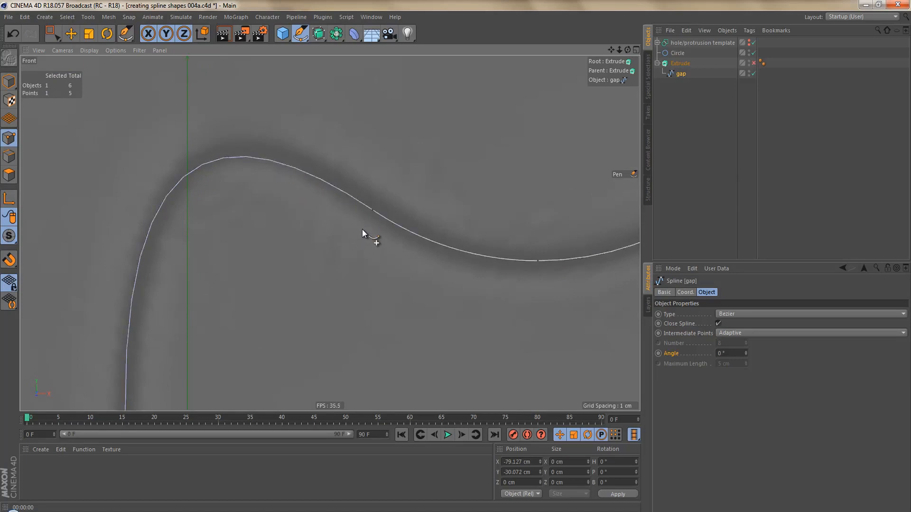
scroll(377, 214, up, 3)
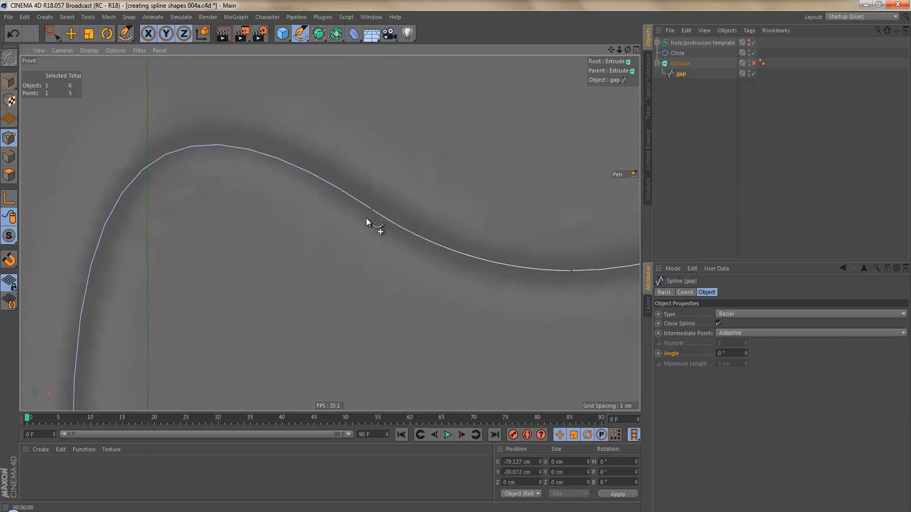
ctrl+click(372, 209)
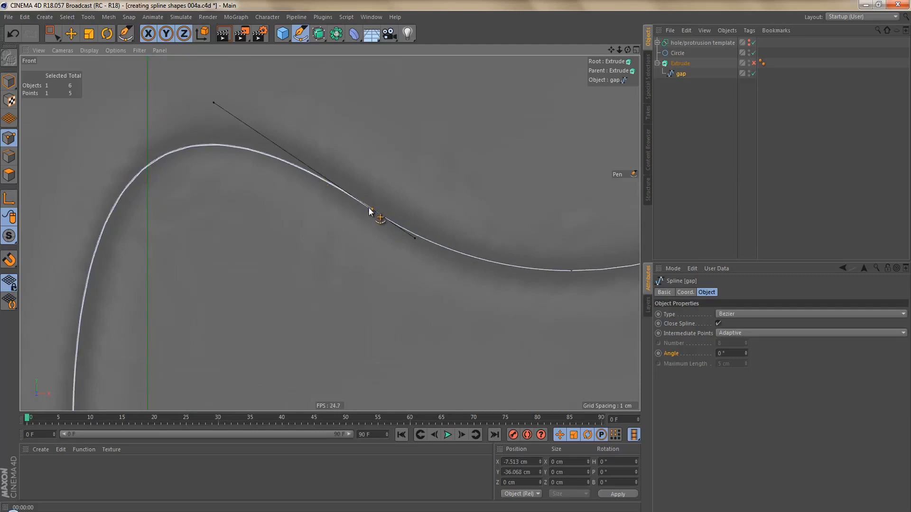
drag(371, 209, 332, 177)
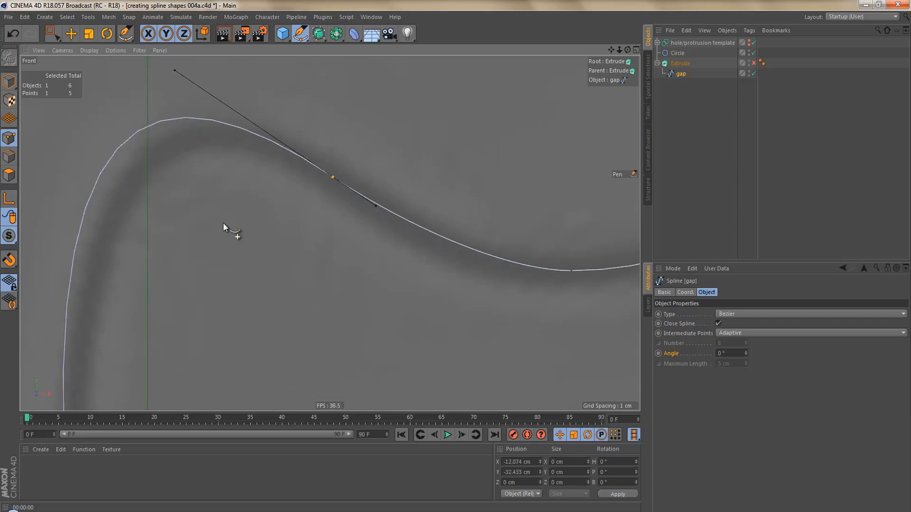
- Undo the last point move and copy the gap spline out of the Extrude as a reference curve
key(ctrl+z)
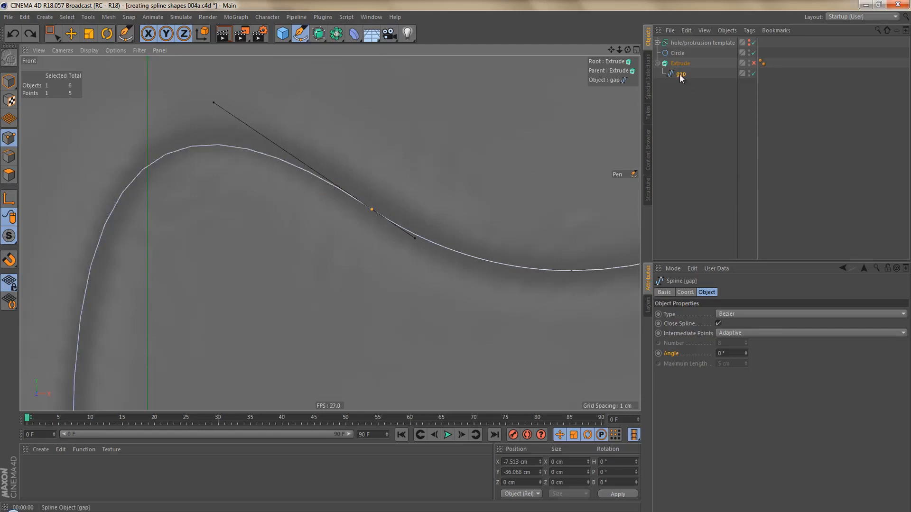
ctrl+drag(679, 74, 682, 86)
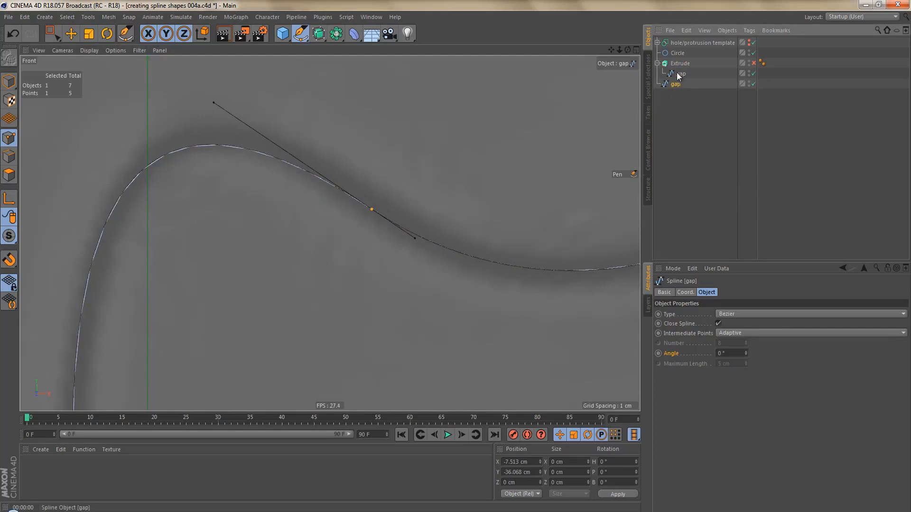
- Replace the extruded gap spline's point between the two bends with a new one at about X -14 cm, Y -32 cm
click(319, 183)
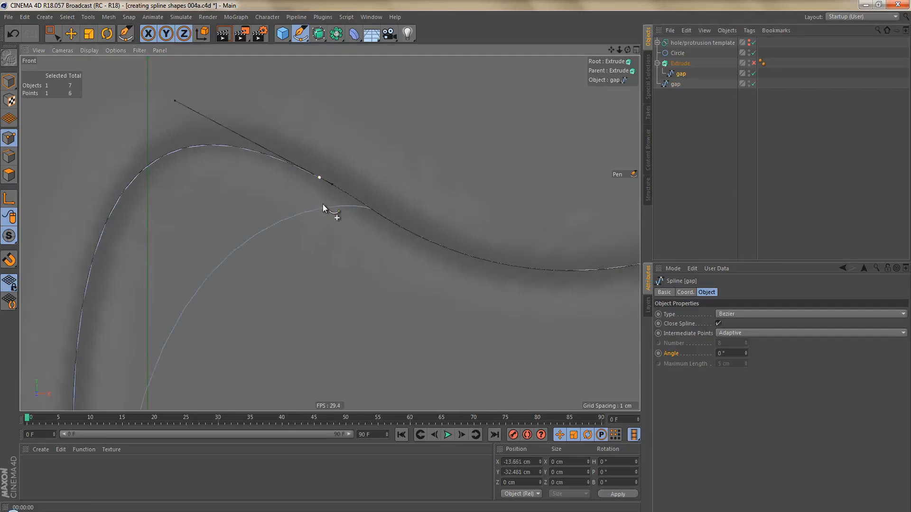
click(372, 209)
key(Delete)
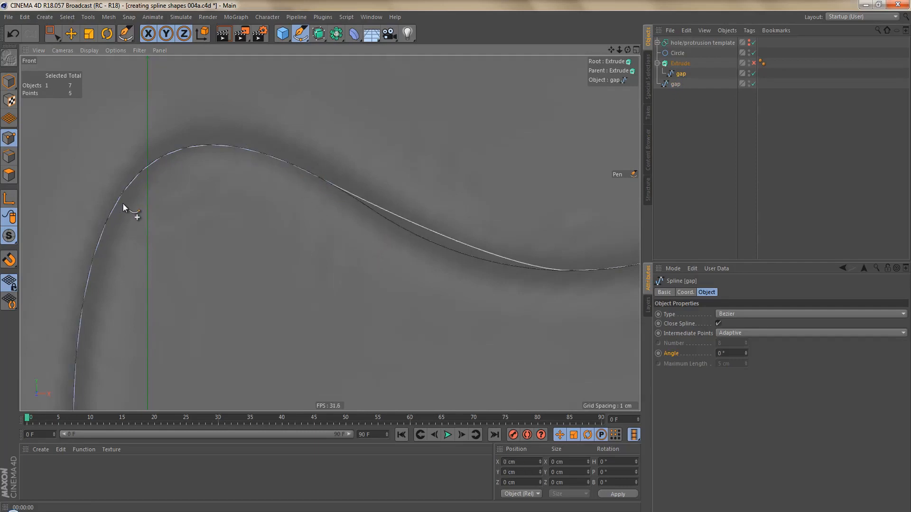
- Rotate the new point's tangent slightly steeper with the Pen tool while its tangent length is locked
click(320, 178)
key(m)
key(e)
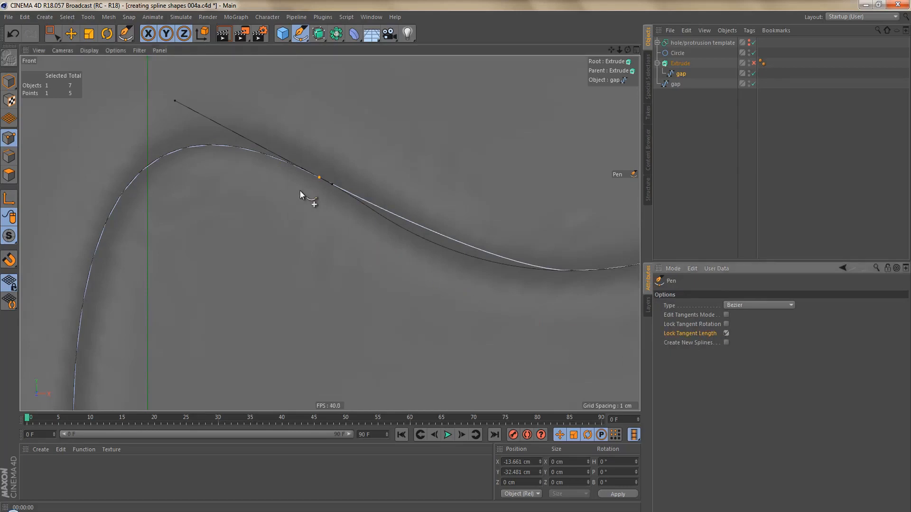
scroll(326, 185, up, 4)
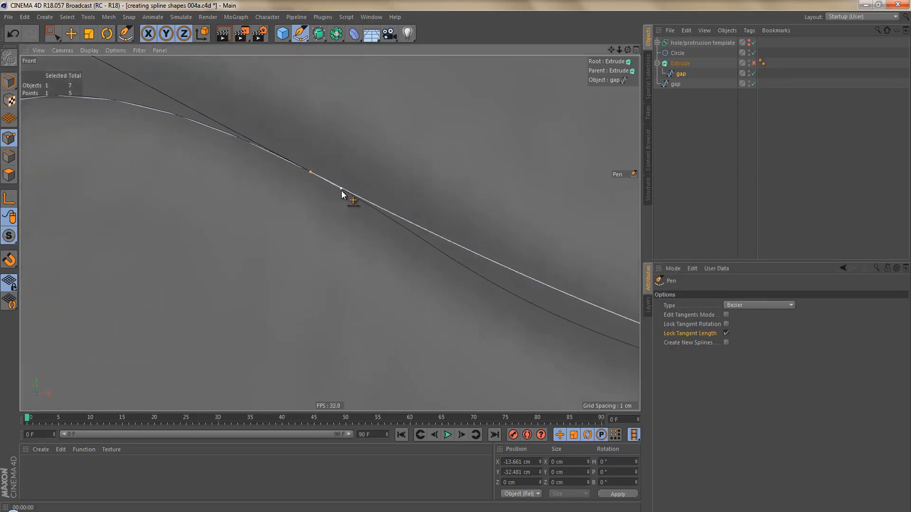
drag(339, 192, 338, 199)
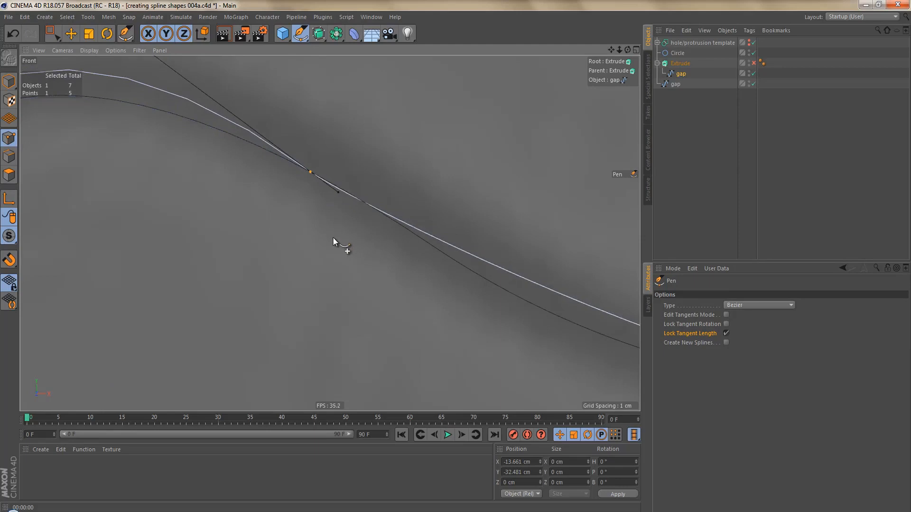
scroll(332, 237, down, 3)
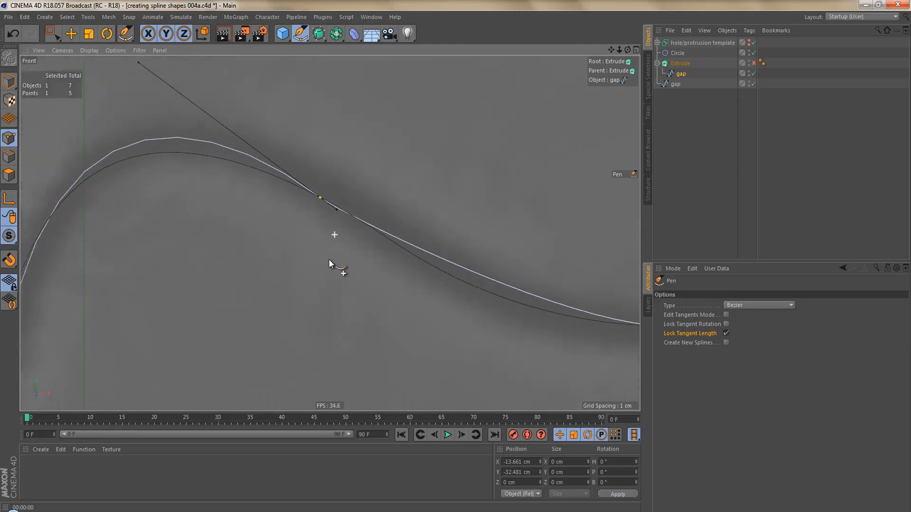
- Lock tangent rotation instead of length and extend the point's short tangent handle until the lower bend follows the reference curve
click(725, 333)
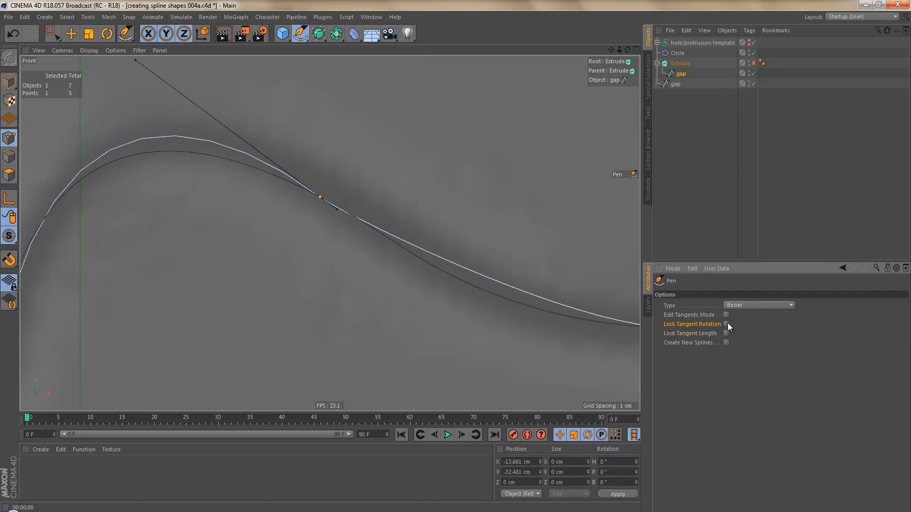
click(726, 324)
middle_drag(357, 252, 237, 232)
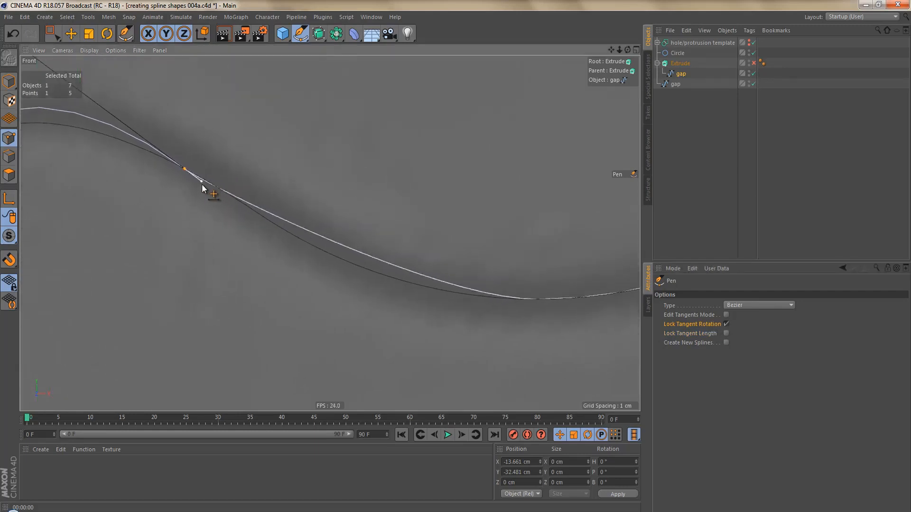
drag(201, 184, 277, 240)
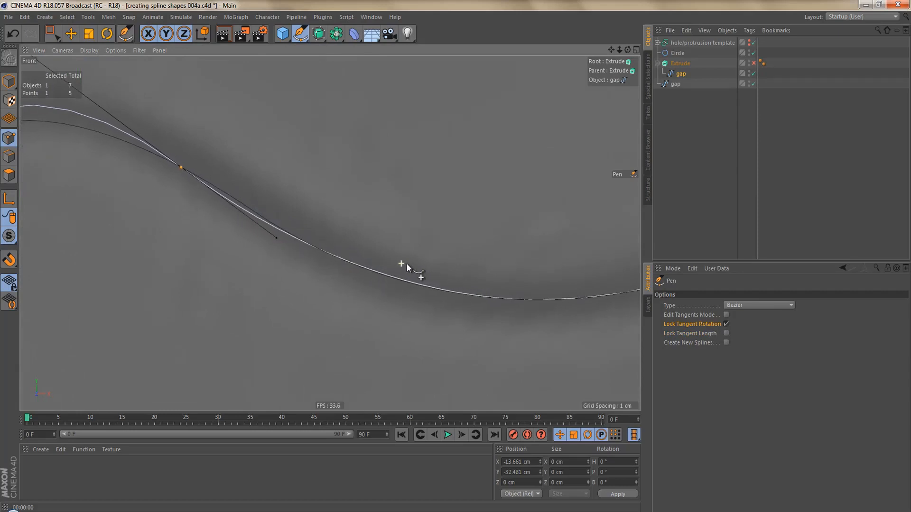
scroll(406, 263, up, 3)
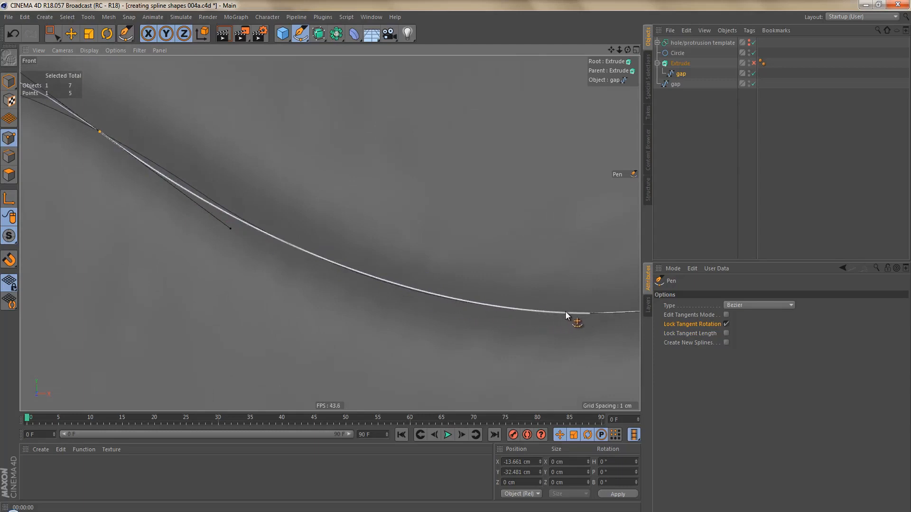
mouse_move(231, 231)
mouse_down()
mouse_move(247, 238)
mouse_move(237, 236)
mouse_up()
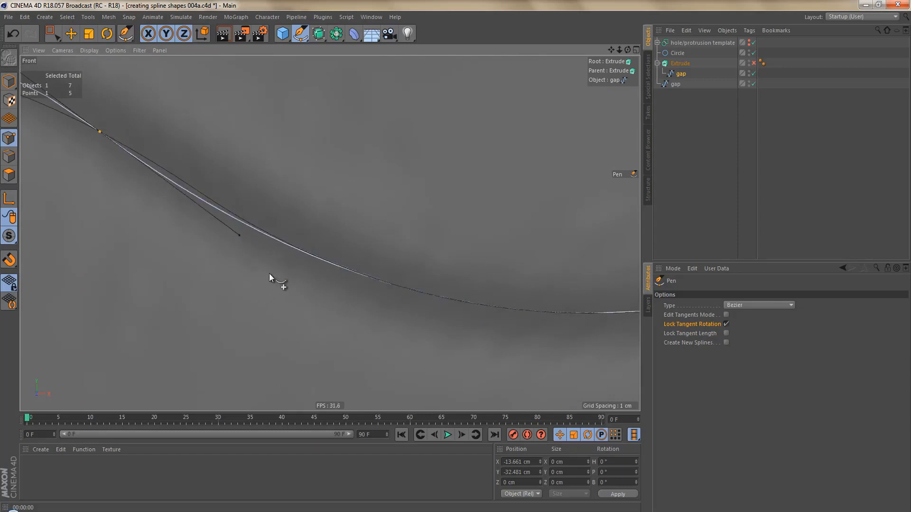
- Render the reshaped bends in the front view with the extrusion enabled
scroll(280, 261, down, 6)
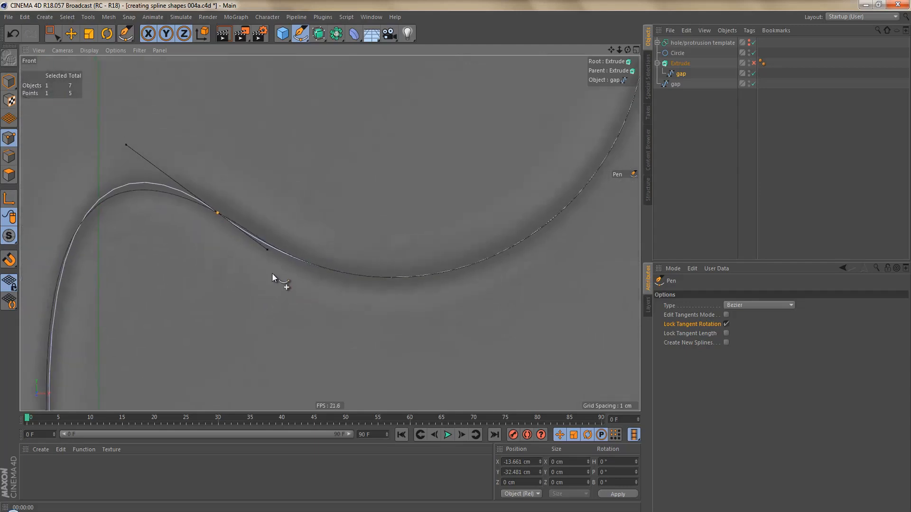
alt+middle_drag(272, 272, 306, 246)
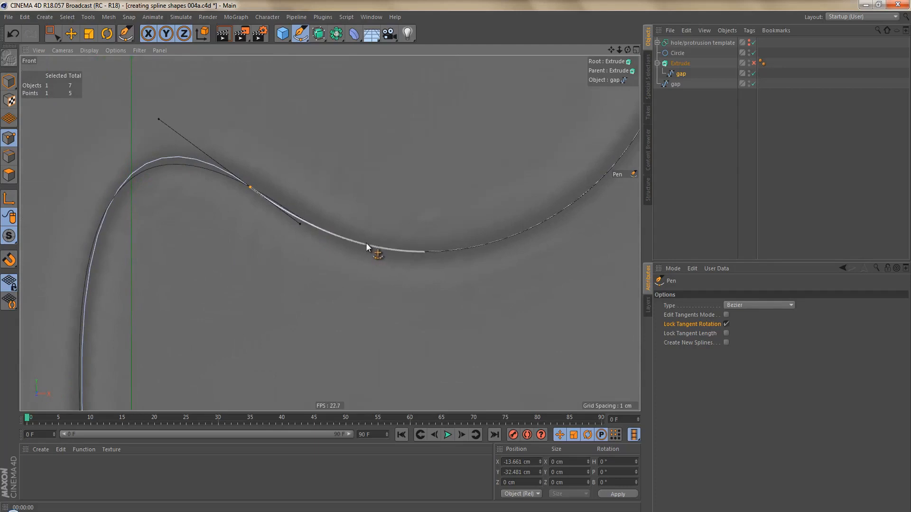
alt+middle_drag(297, 275, 329, 274)
key(ctrl+r)
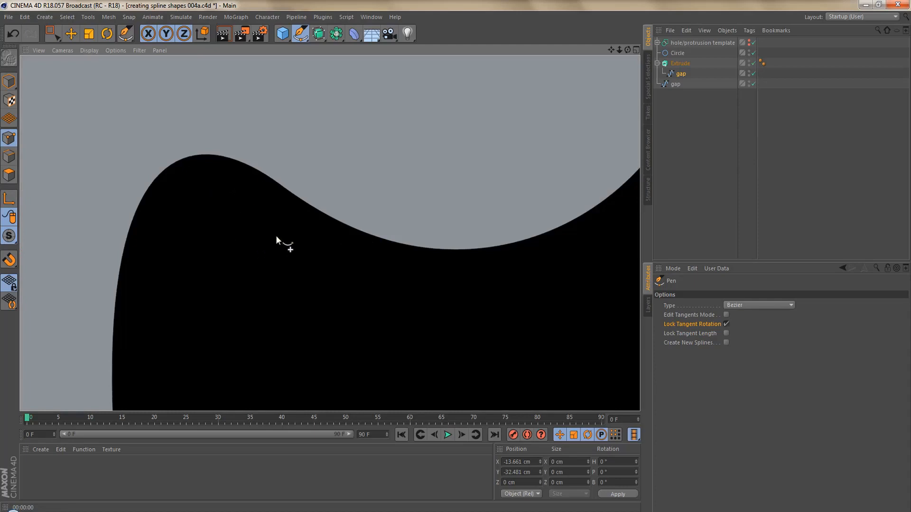
alt+right_drag(325, 226, 305, 260)
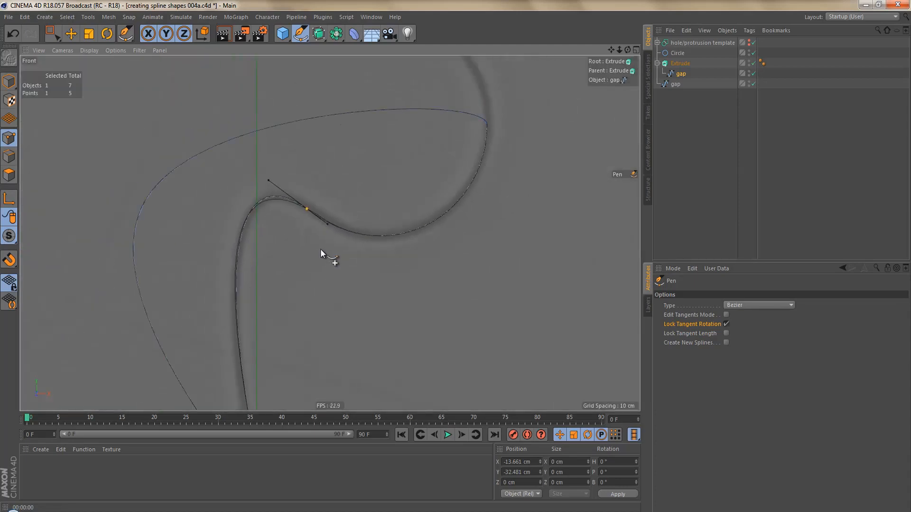
- Delete the extra closing point of the extruded gap spline and turn off Close Spline
alt+middle_drag(314, 249, 332, 232)
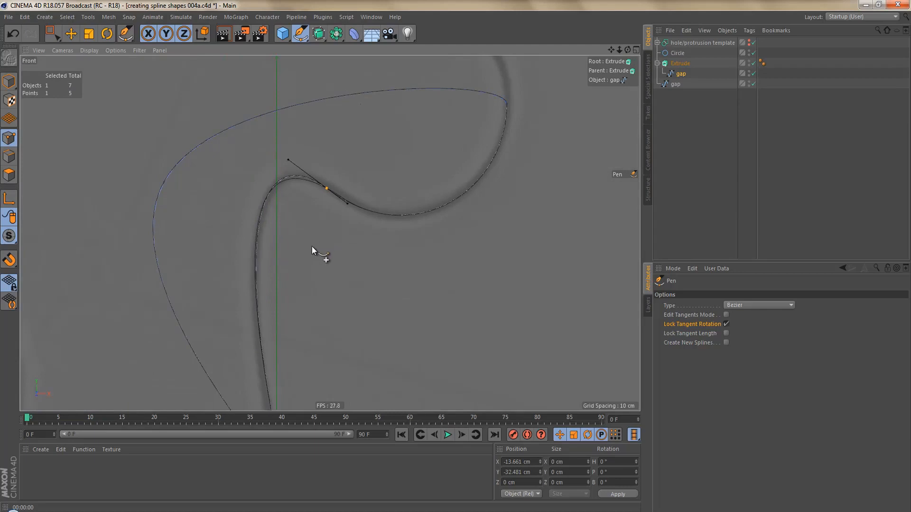
click(163, 182)
key(Delete)
click(681, 73)
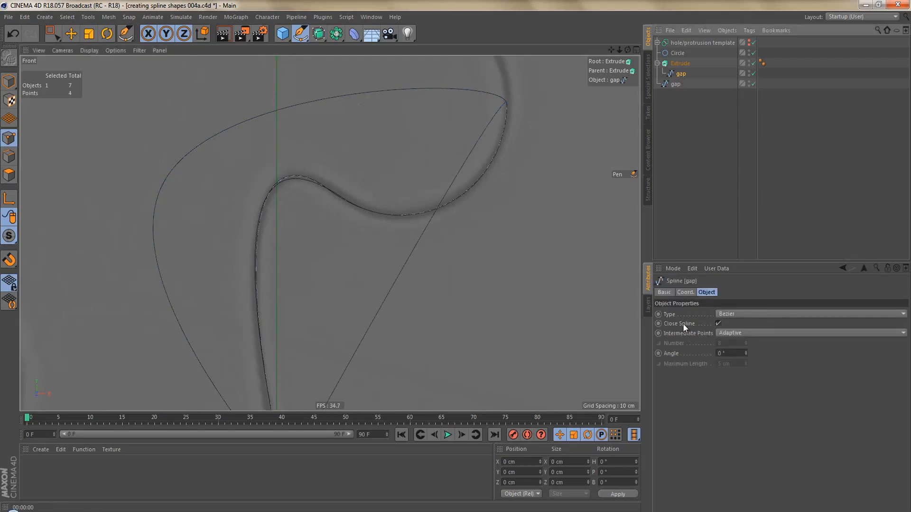
click(719, 324)
- Delete the reference copy of the gap spline and disable the Extrude with the remaining gap spline selected
click(674, 85)
key(Delete)
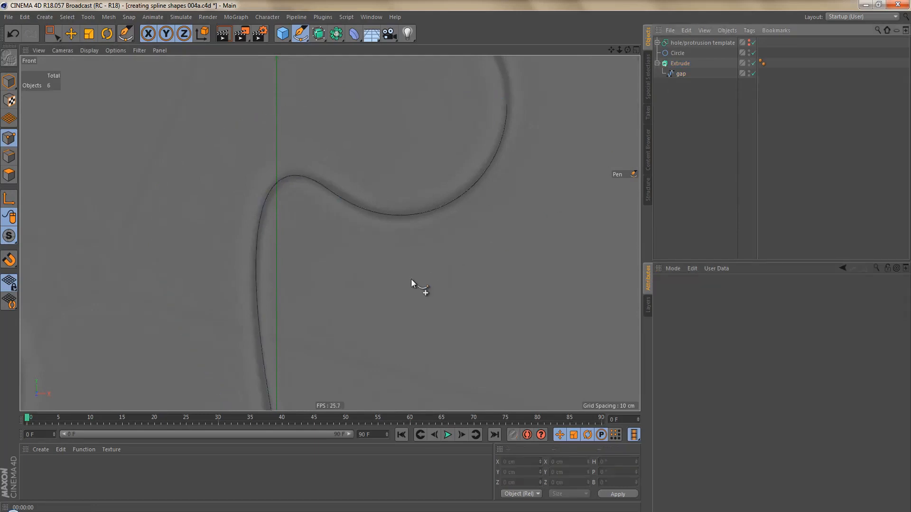
scroll(358, 218, down, 5)
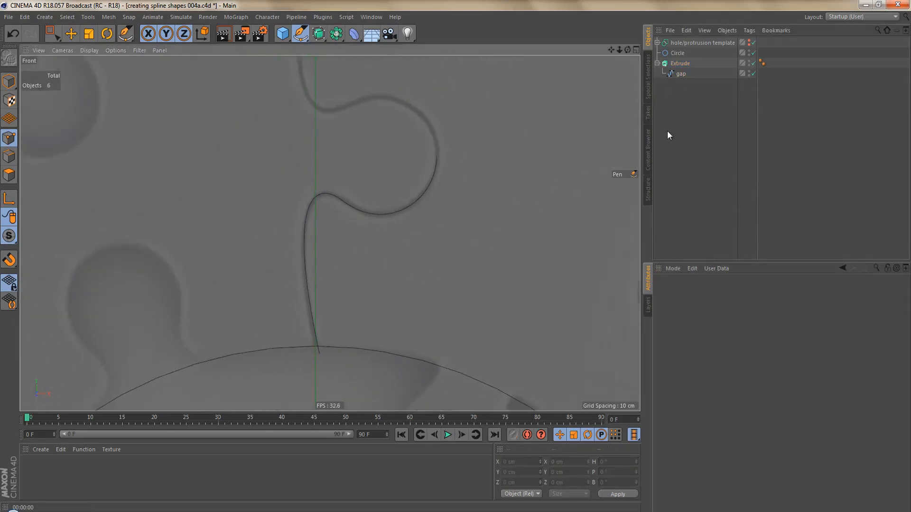
click(679, 74)
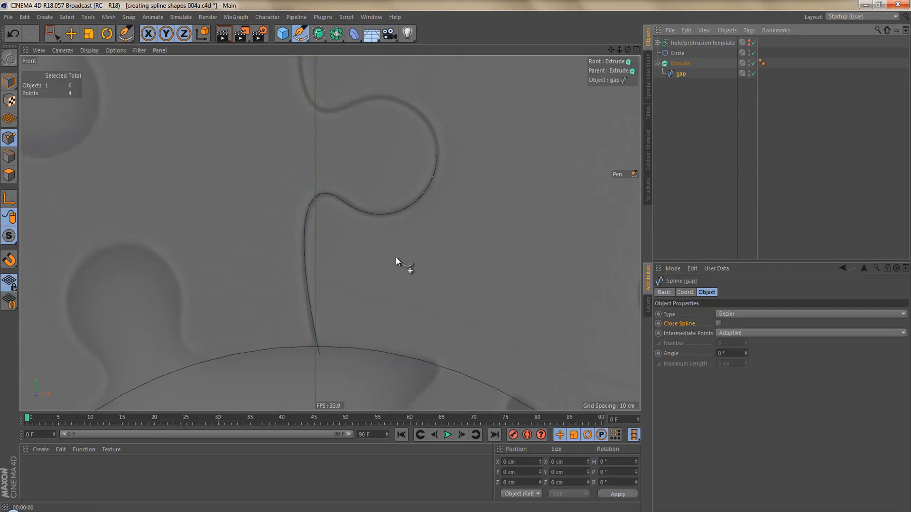
key(q)
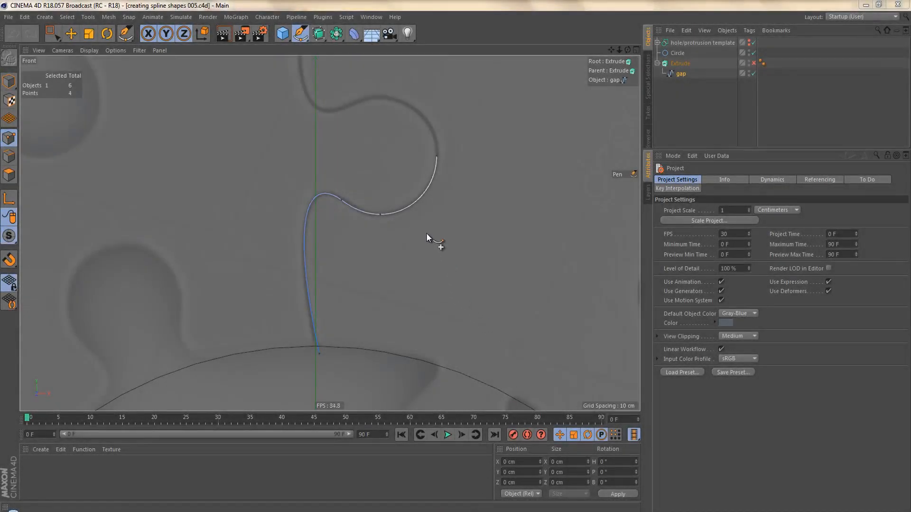
- Try a freehand Create Outline on the open gap spline and undo it
scroll(430, 227, up, 4)
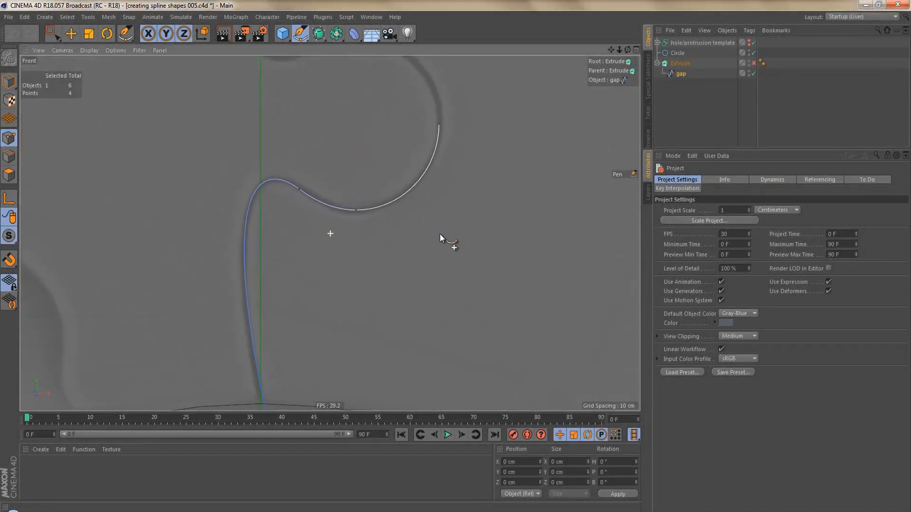
alt+middle_drag(440, 238, 413, 231)
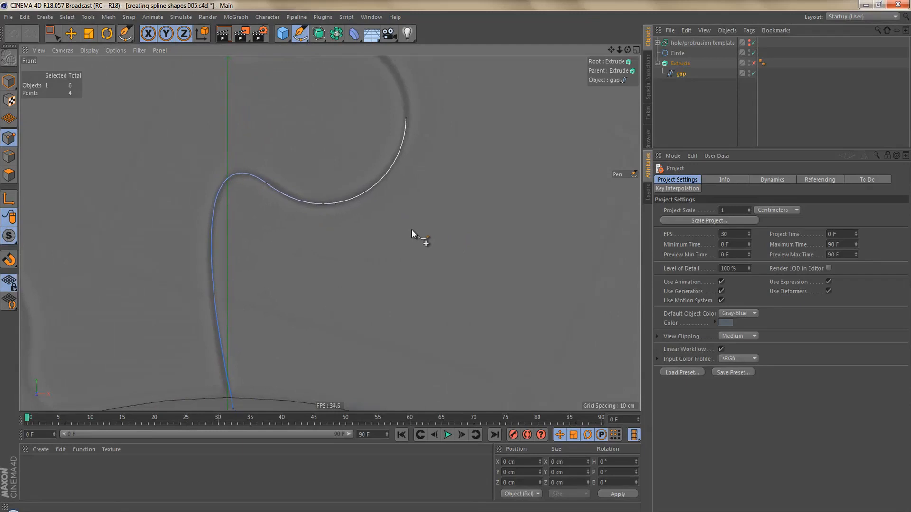
right_click(455, 129)
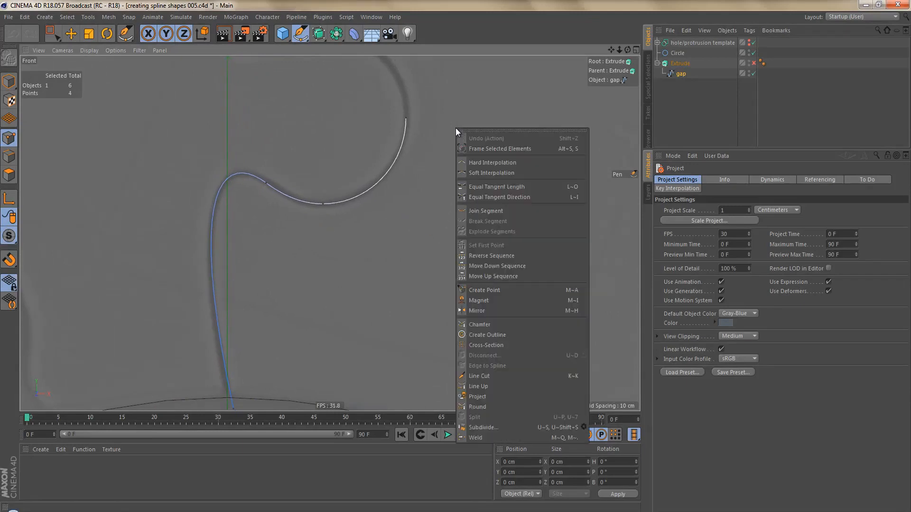
click(511, 335)
alt+middle_drag(355, 297, 378, 268)
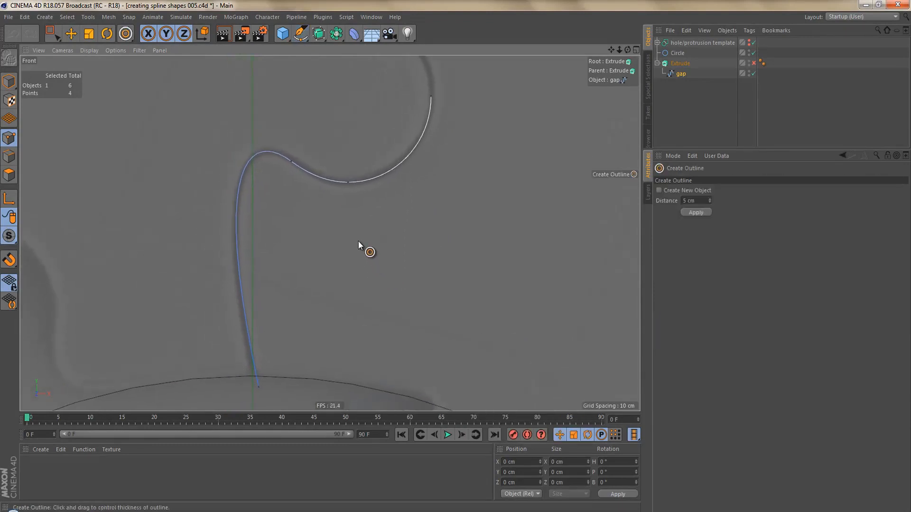
drag(358, 241, 456, 258)
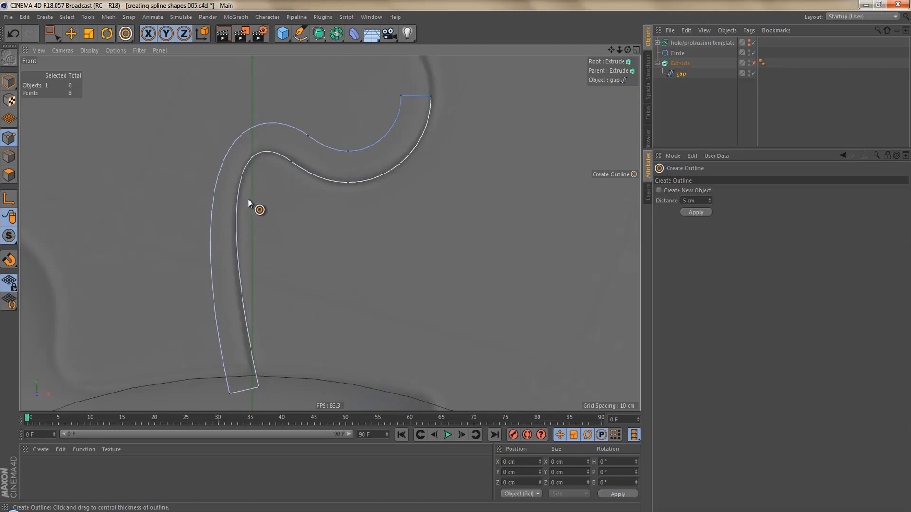
key(ctrl+z)
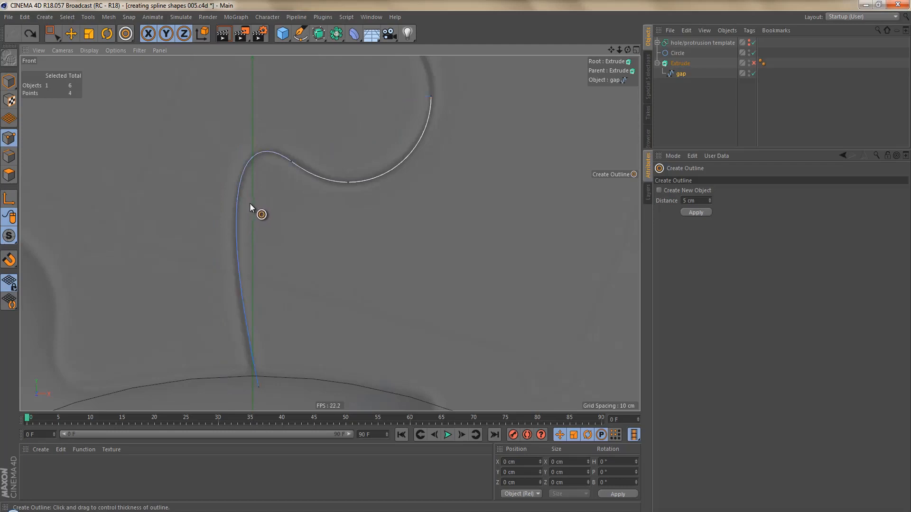
- Add a point to the gap spline below its upper bend at about X -40 cm, Y -43 cm
alt+middle_drag(265, 186, 312, 187)
alt+right_drag(293, 189, 324, 189)
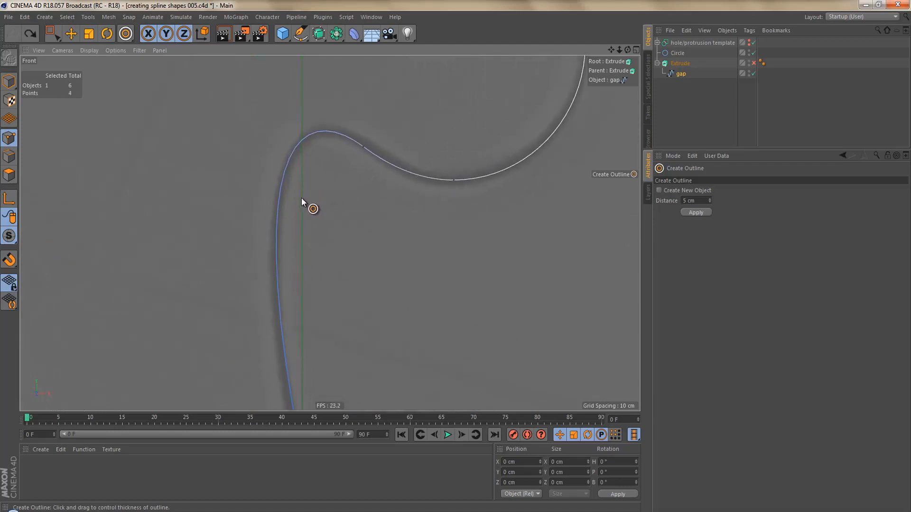
key(e)
alt+right_drag(296, 180, 312, 179)
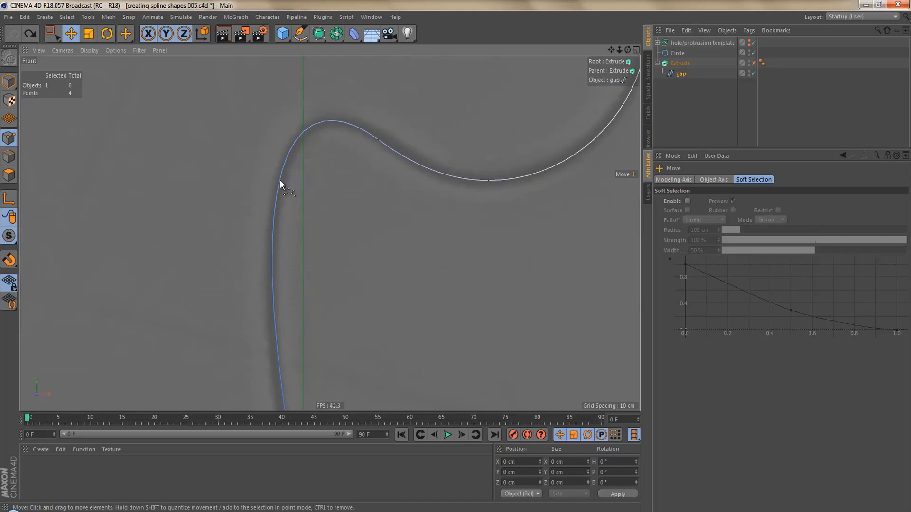
ctrl+click(279, 181)
- Create an outline of the gap spline on its outer side to form a closed band
right_click(405, 214)
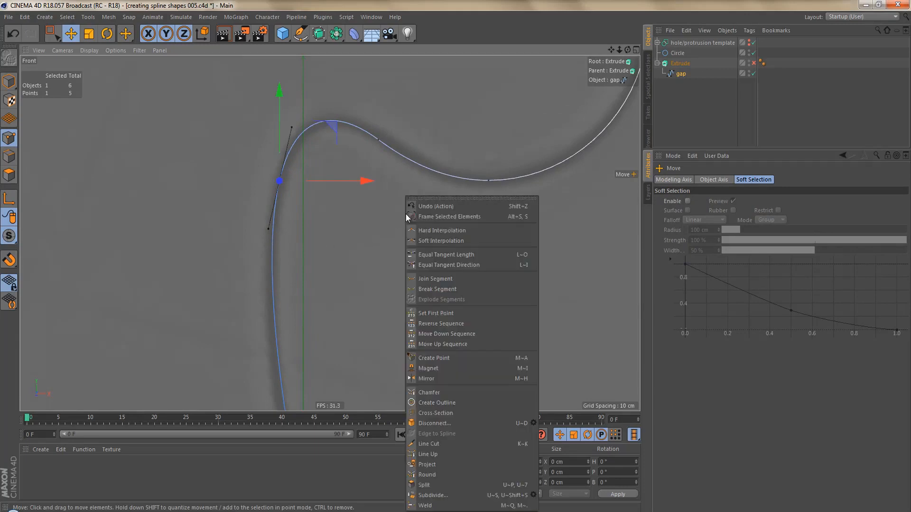
click(456, 402)
drag(356, 269, 456, 257)
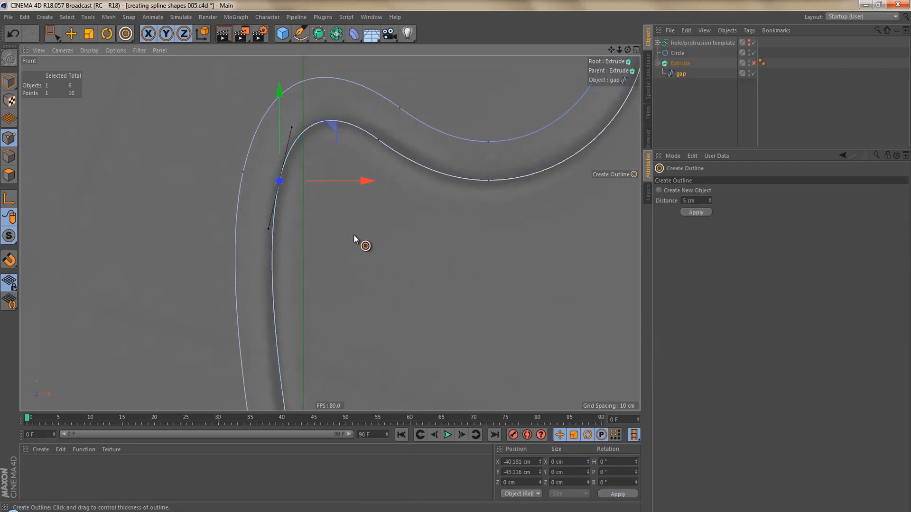
- Enable the extrusion to render the outlined band in the front view, and disable it again
key(q)
key(ctrl+r)
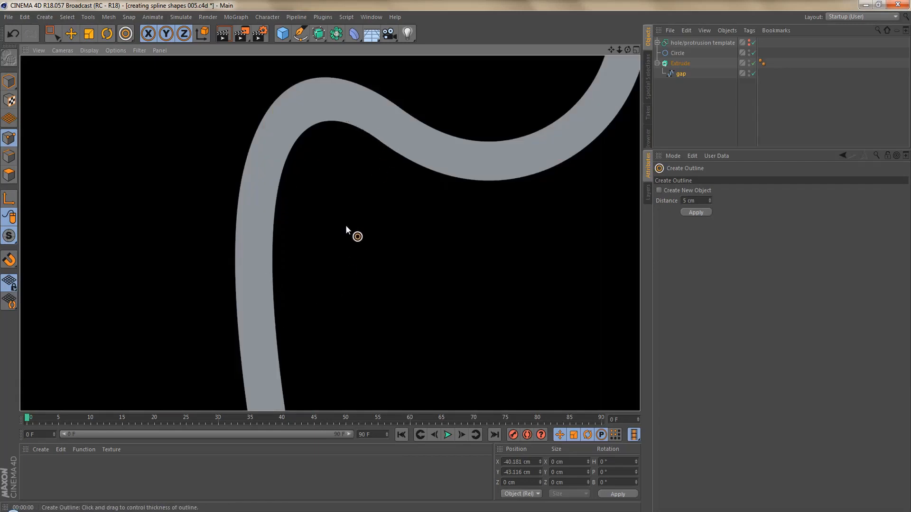
key(q)
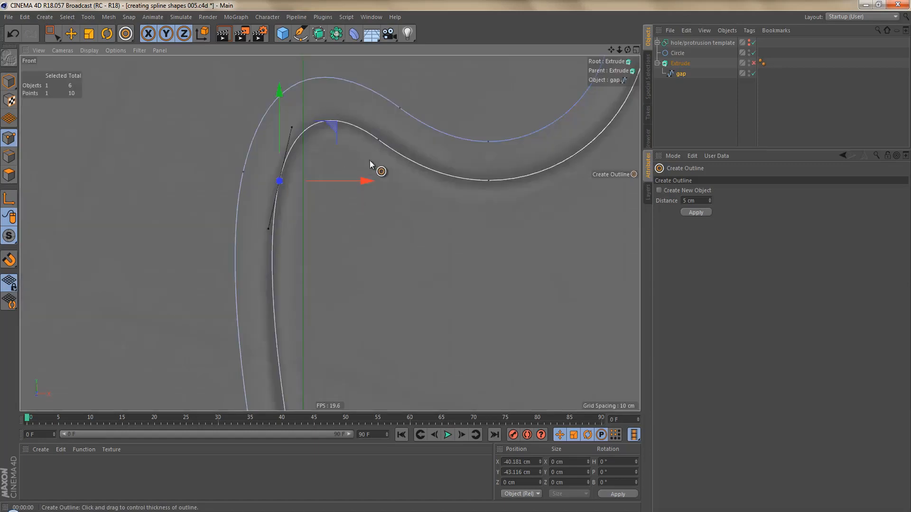
- Undo the freehand outline of the gap spline
scroll(350, 215, down, 3)
key(ctrl+z)
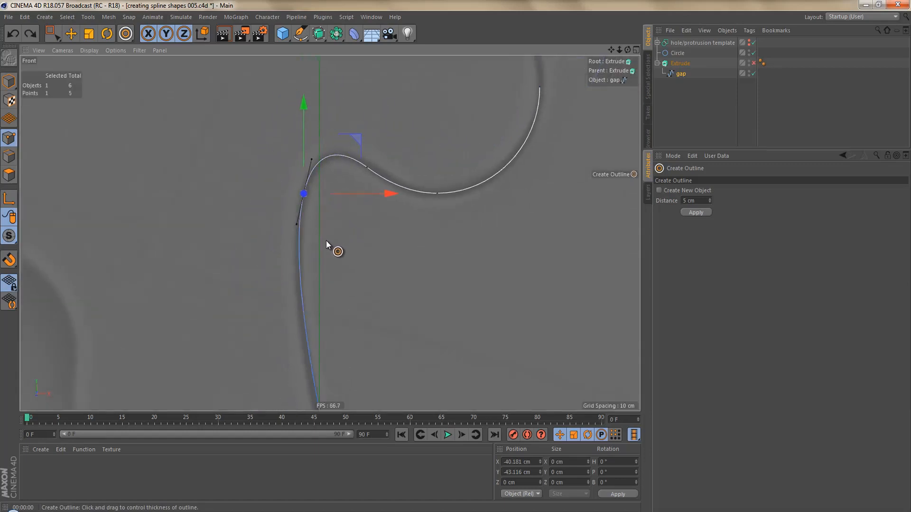
- Try outlining the gap spline at distances of 5 cm and 7 cm, undoing each attempt
click(696, 212)
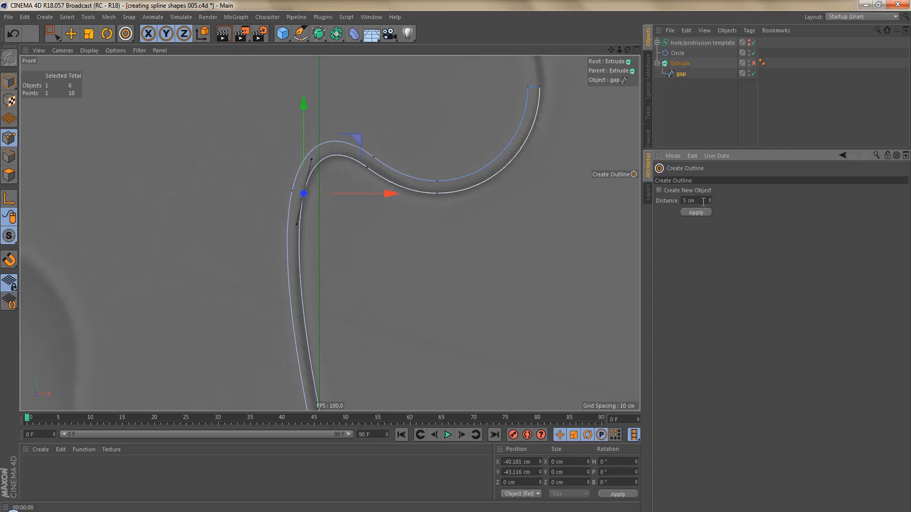
key(ctrl+z)
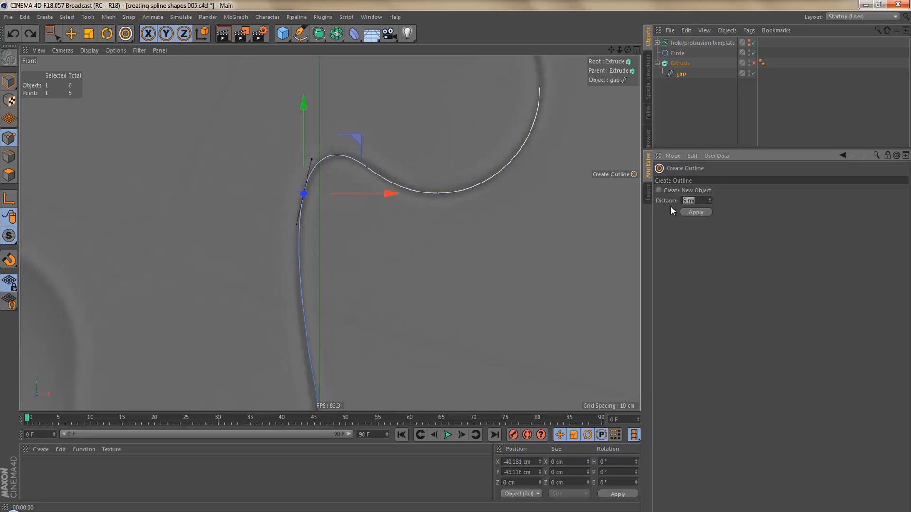
click(696, 212)
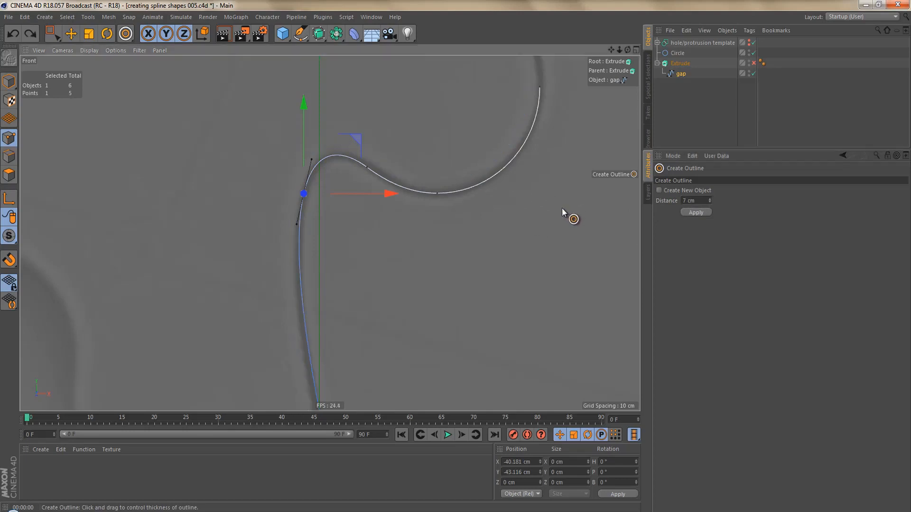
key(ctrl+z)
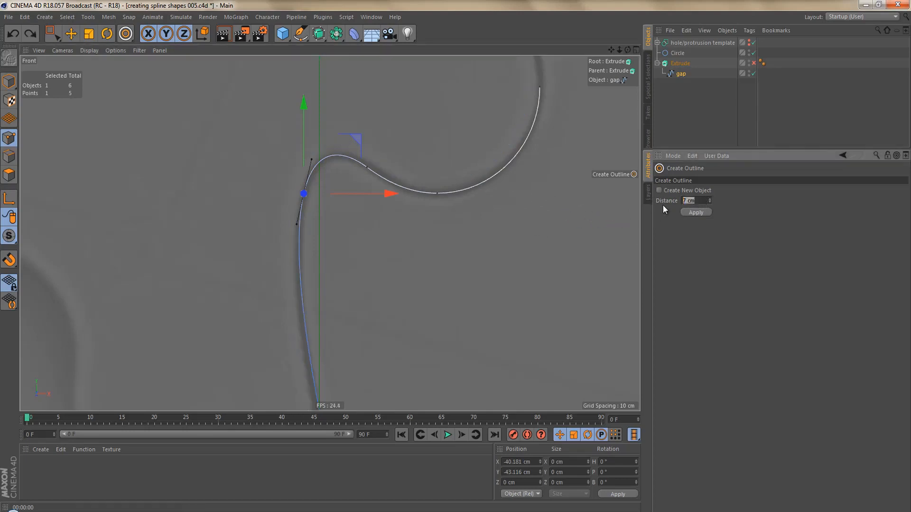
- Create an outline of the gap spline with a distance of 4 cm
click(695, 213)
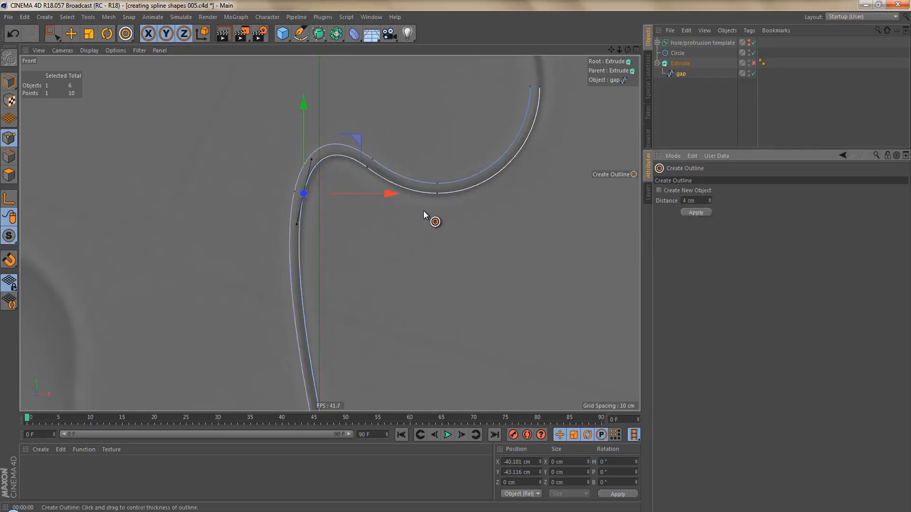
alt+right_drag(420, 215, 406, 236)
alt+middle_drag(439, 211, 404, 281)
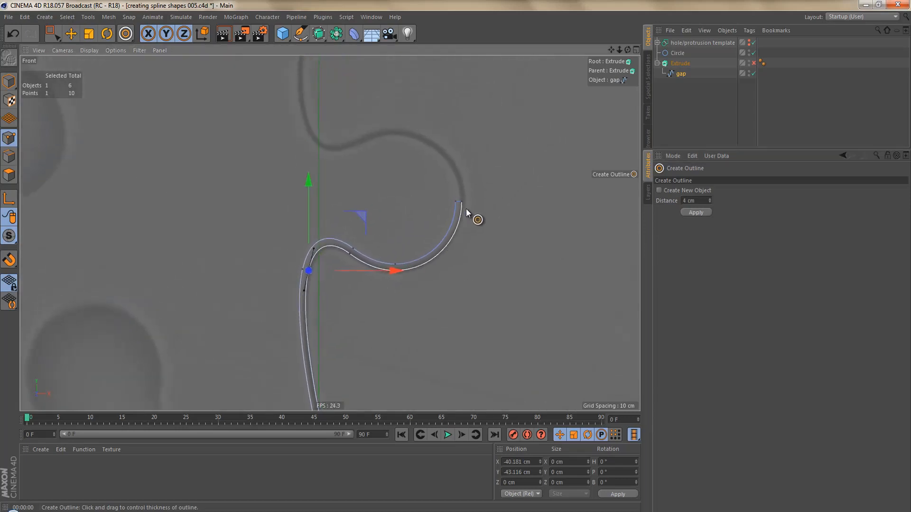
- Disable Close Spline on the gap spline to remove the straight edge capping the band's end
scroll(466, 209, up, 8)
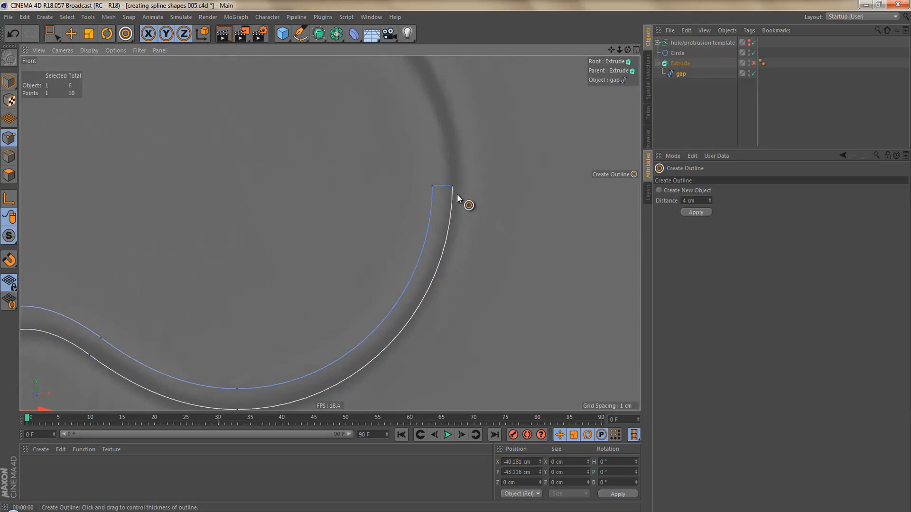
scroll(457, 195, up, 3)
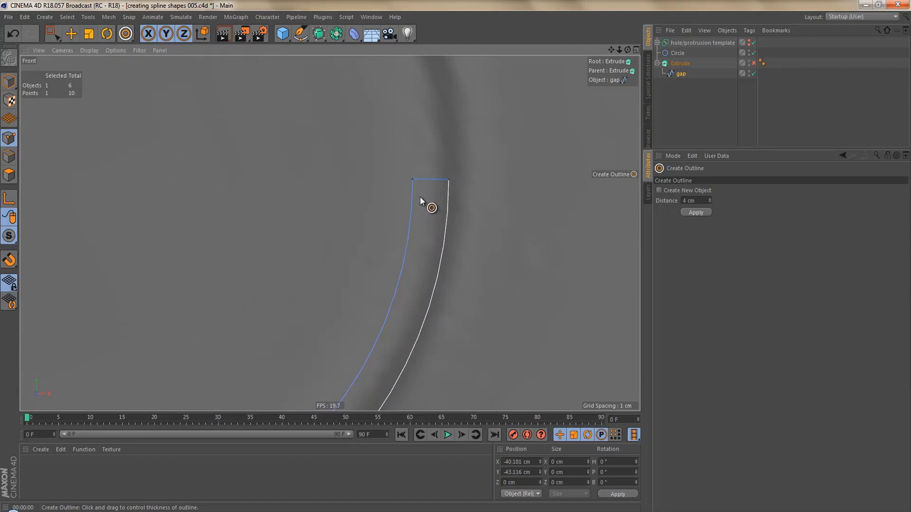
click(682, 74)
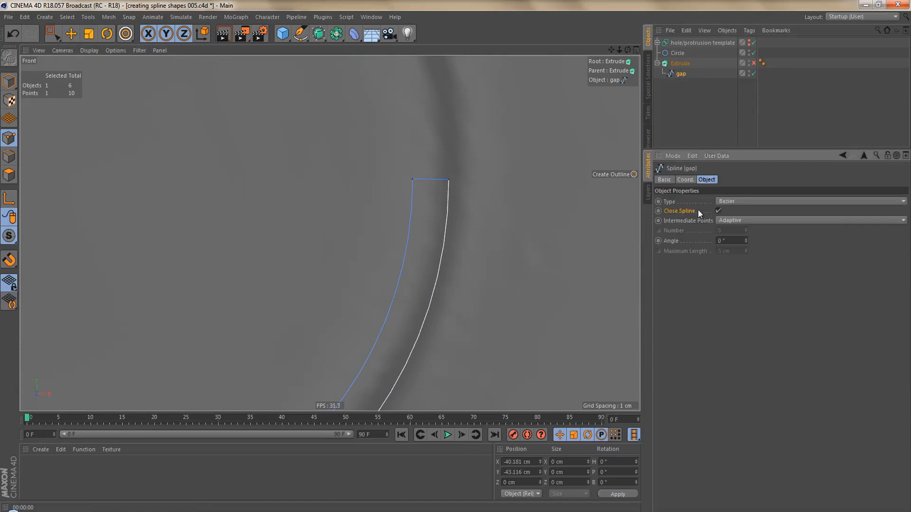
click(718, 211)
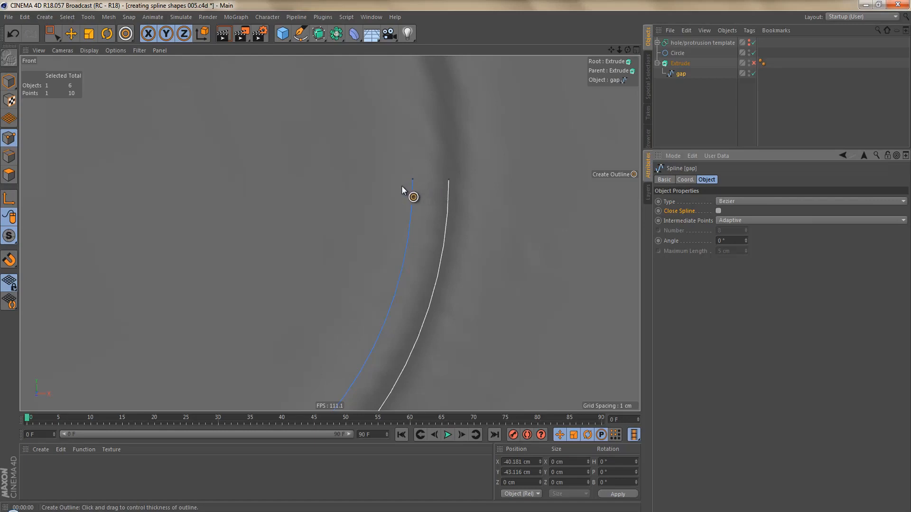
- Try setting the Y position of the inner line's end point to 0 cm, undo it and deselect the point
key(0)
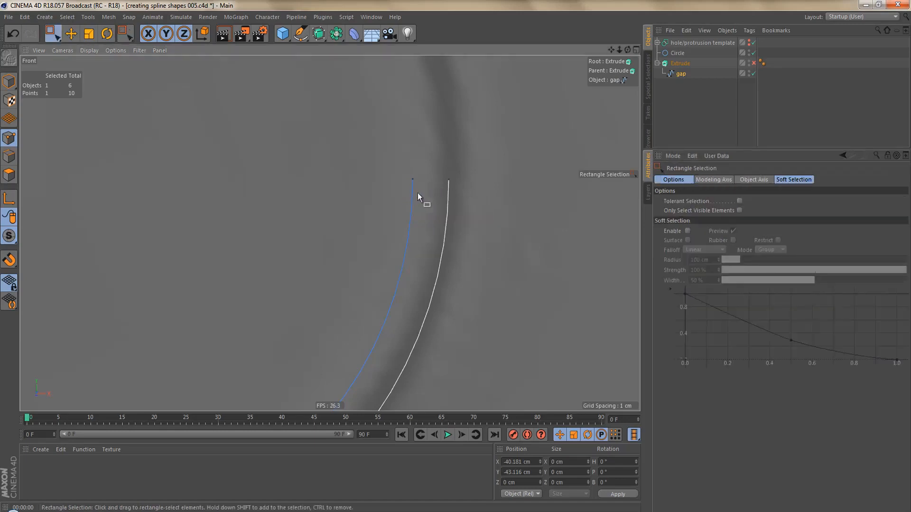
drag(445, 170, 462, 190)
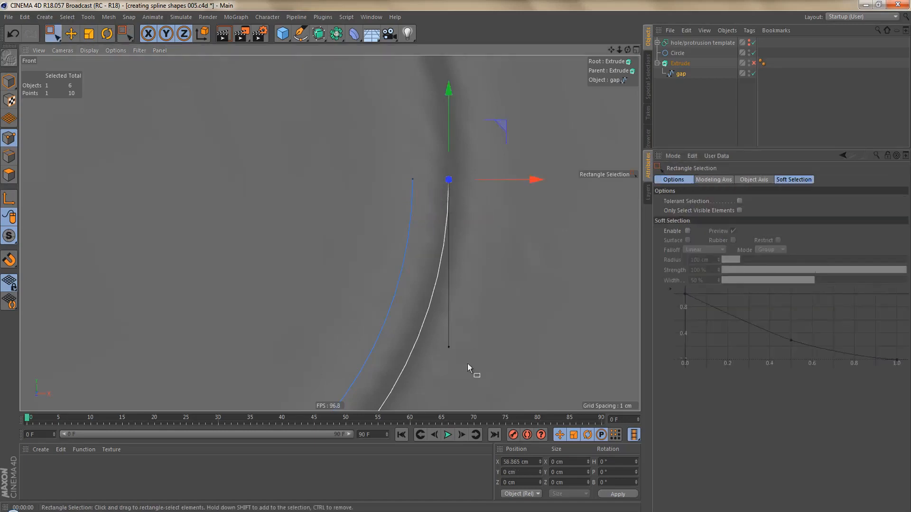
double_click(508, 472)
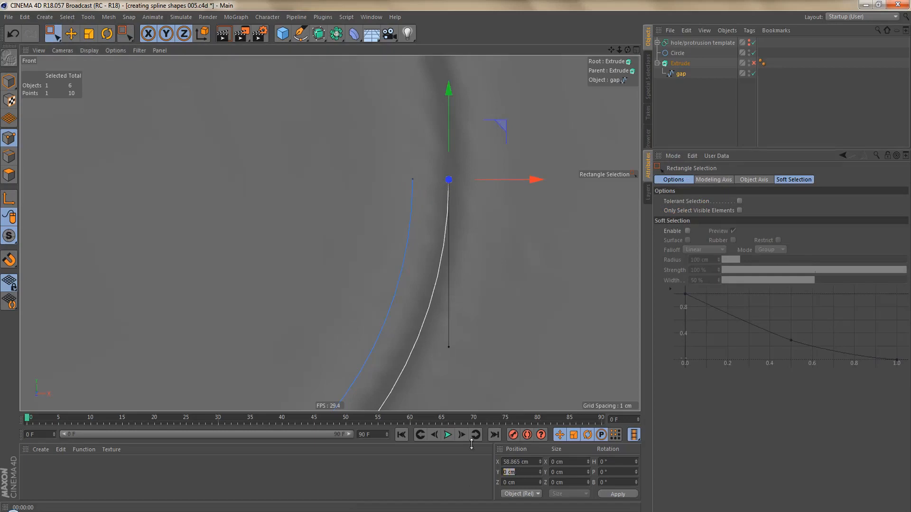
drag(397, 173, 423, 191)
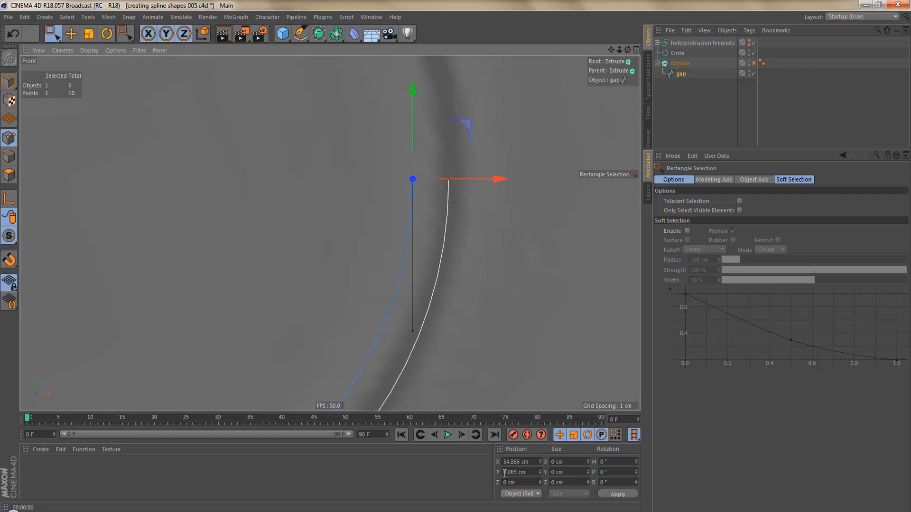
click(531, 472)
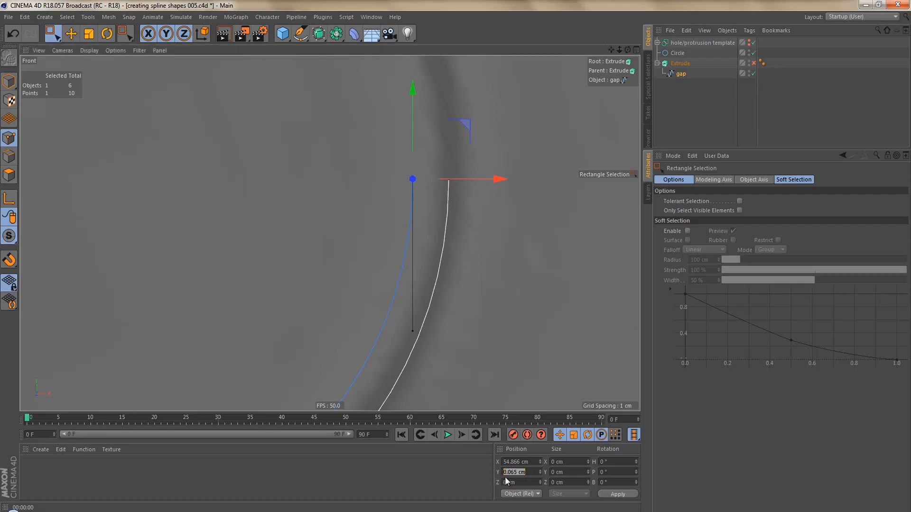
text(0)
click(619, 494)
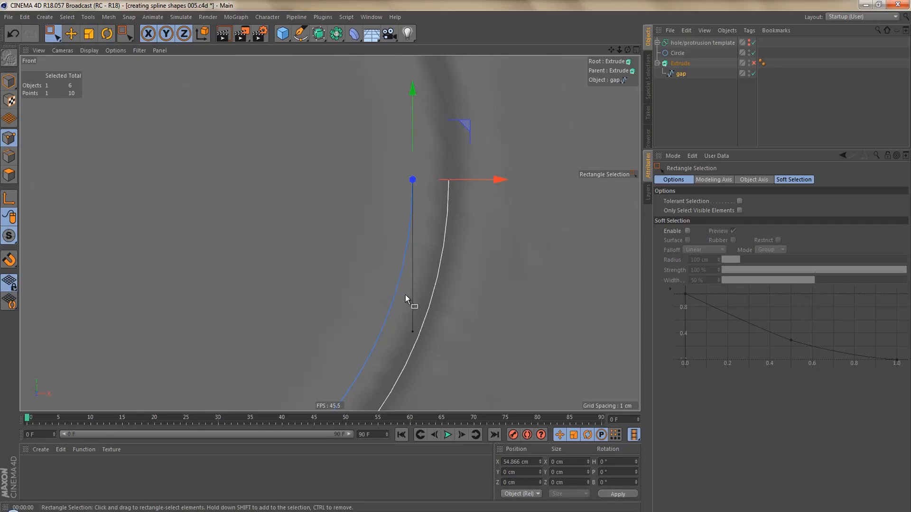
key(ctrl+z)
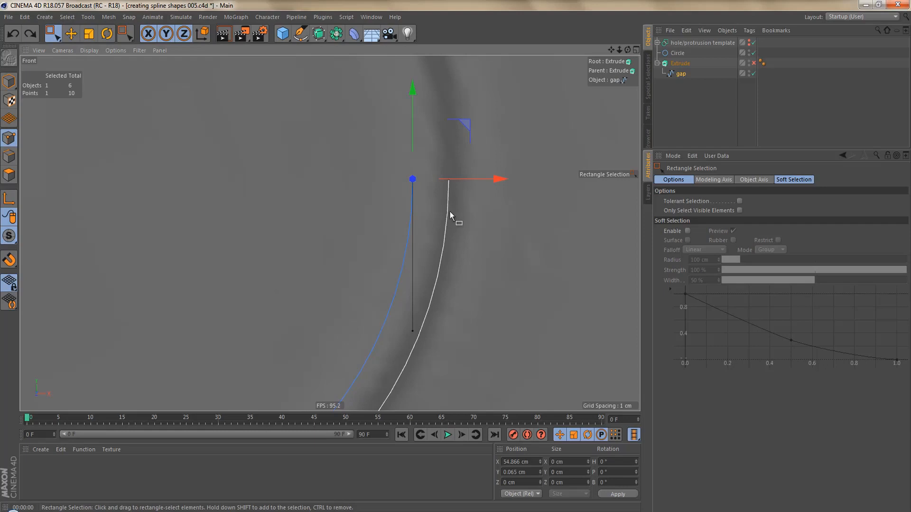
click(472, 210)
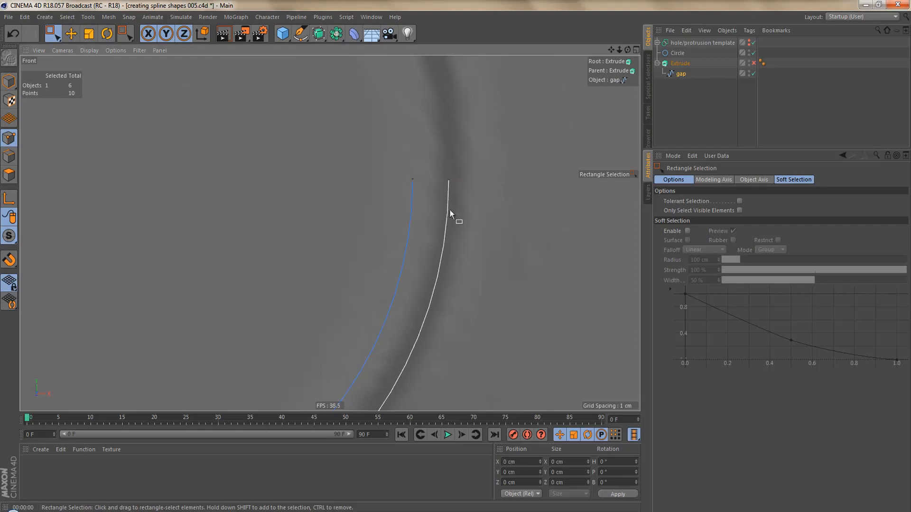
- Enable snapping with Auto Snapping and Vertex Snap for a Line Cut on the gap spline
right_click(502, 139)
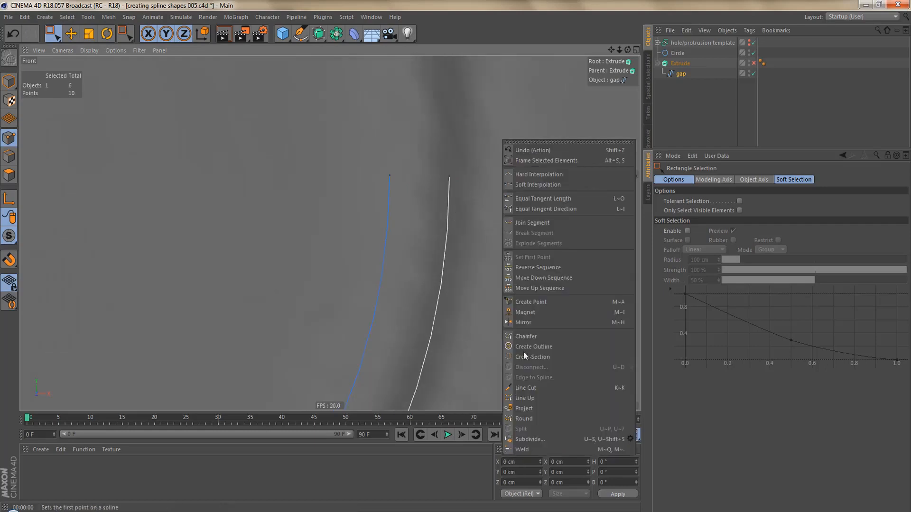
click(550, 387)
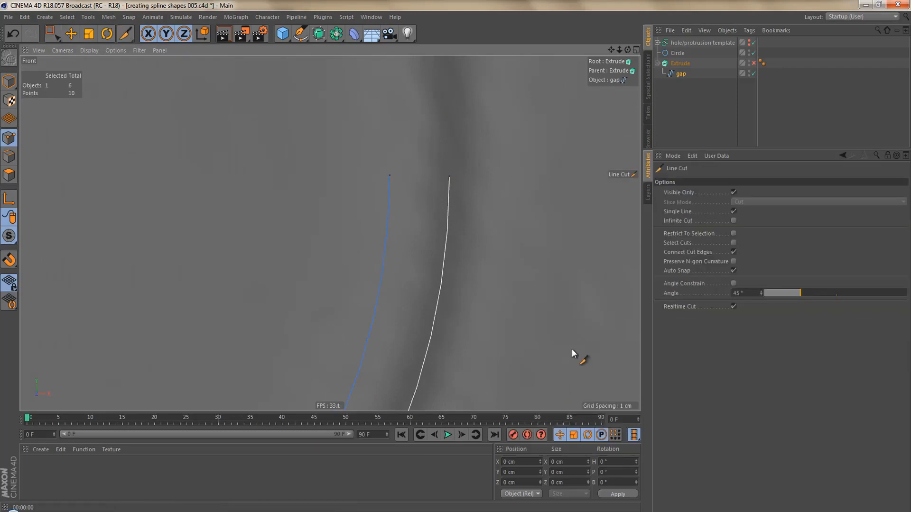
click(688, 211)
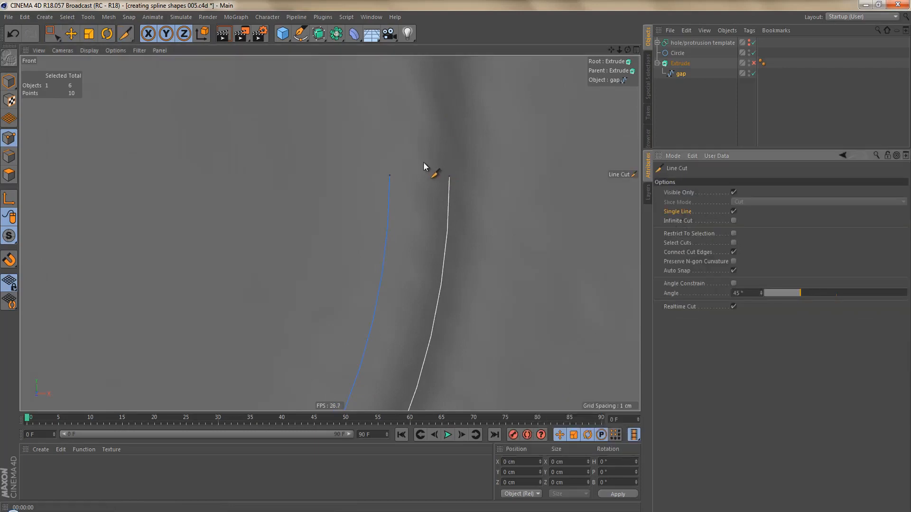
scroll(425, 163, up, 3)
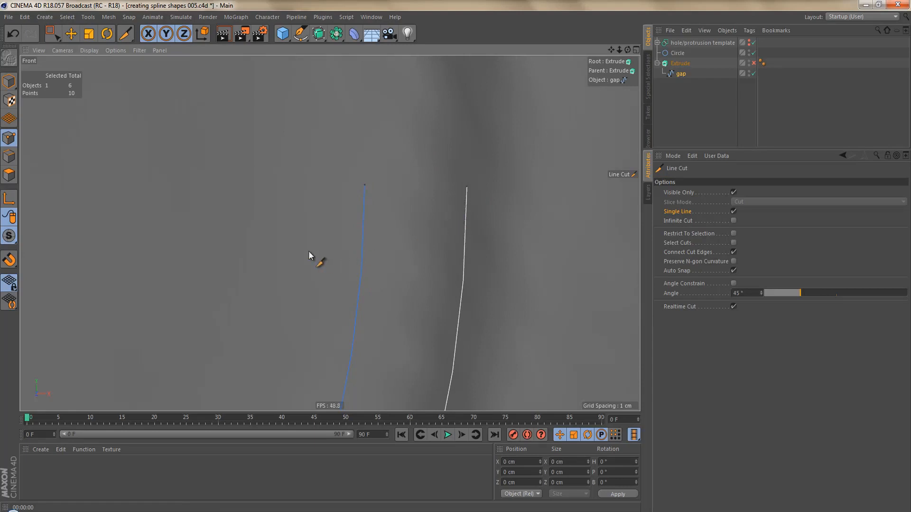
click(11, 260)
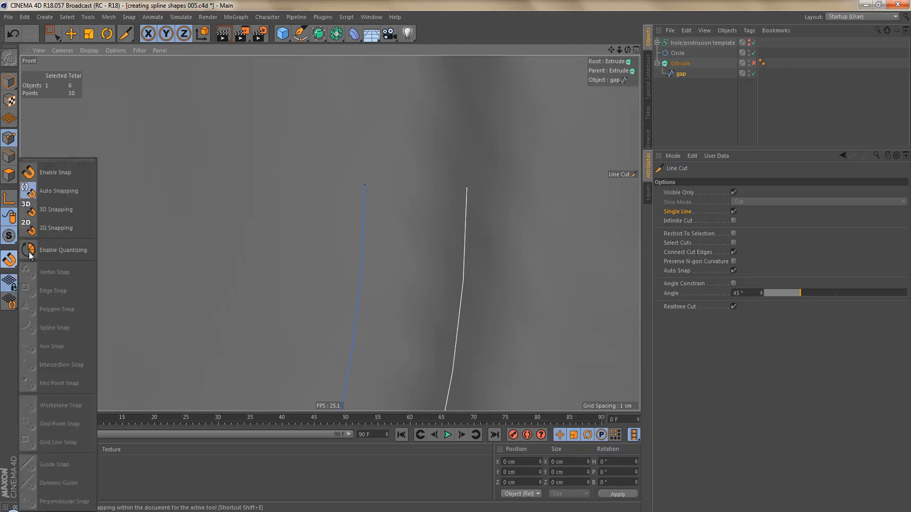
click(74, 161)
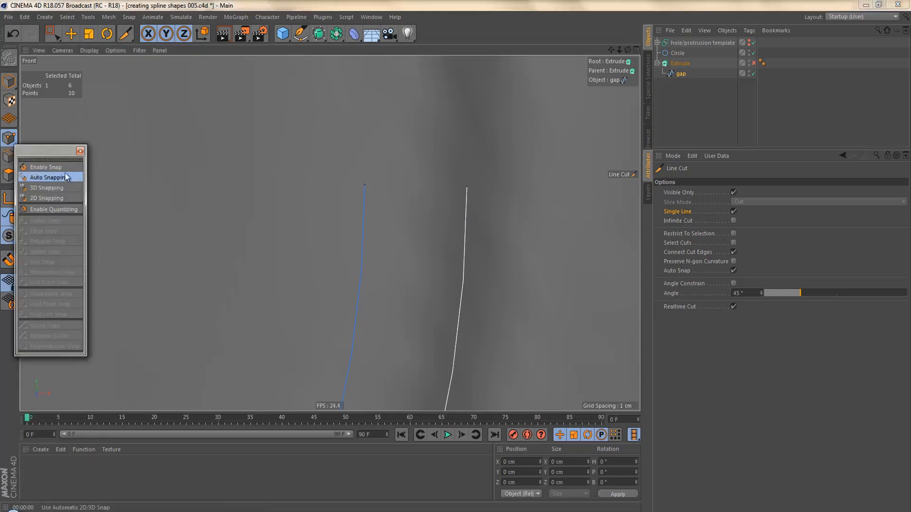
click(52, 177)
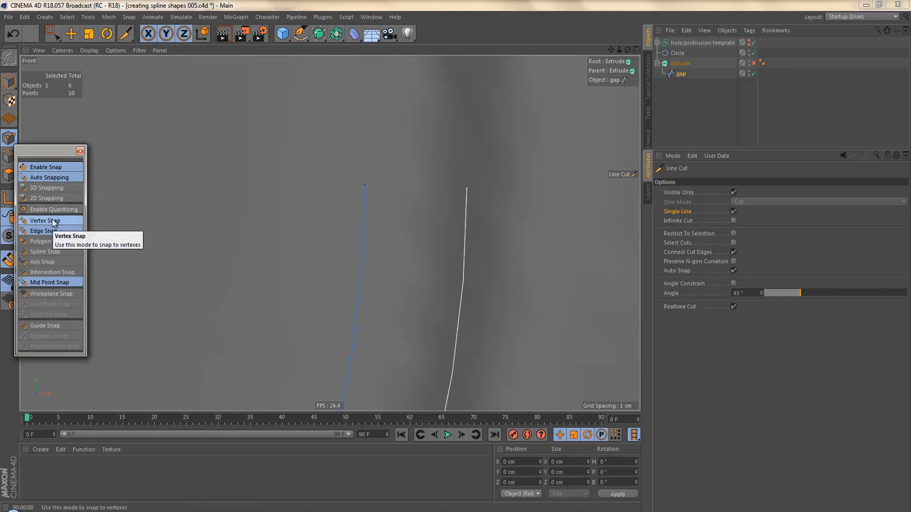
click(80, 152)
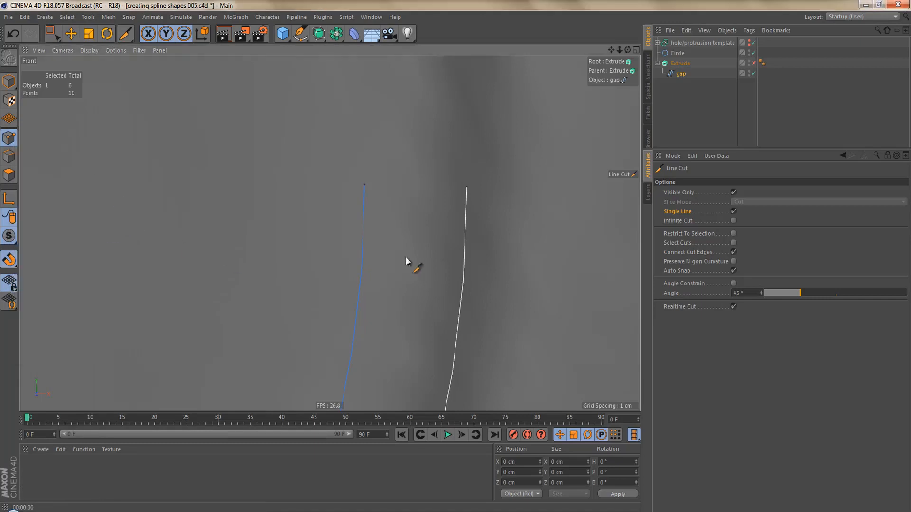
- Cut the inner line horizontally from the outer line's end point and delete the leftover end point above the cut
click(466, 189)
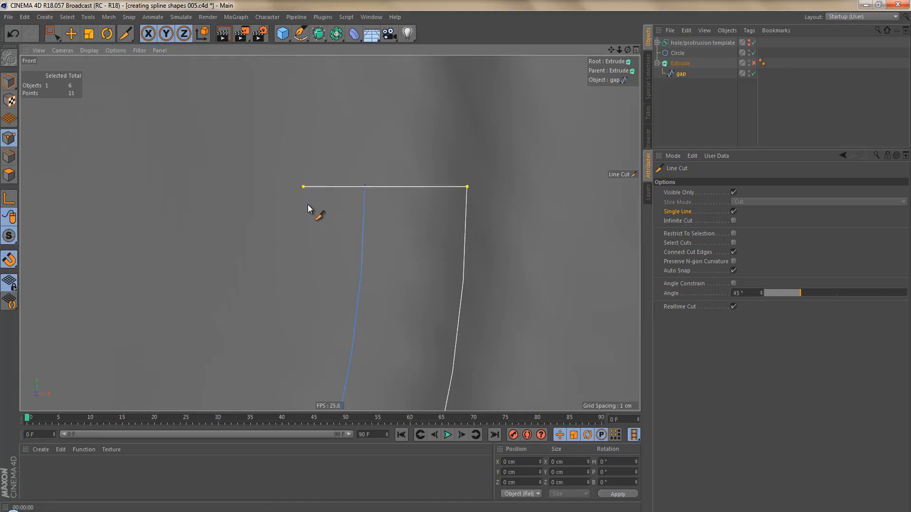
alt+right_drag(368, 187, 416, 179)
key(e)
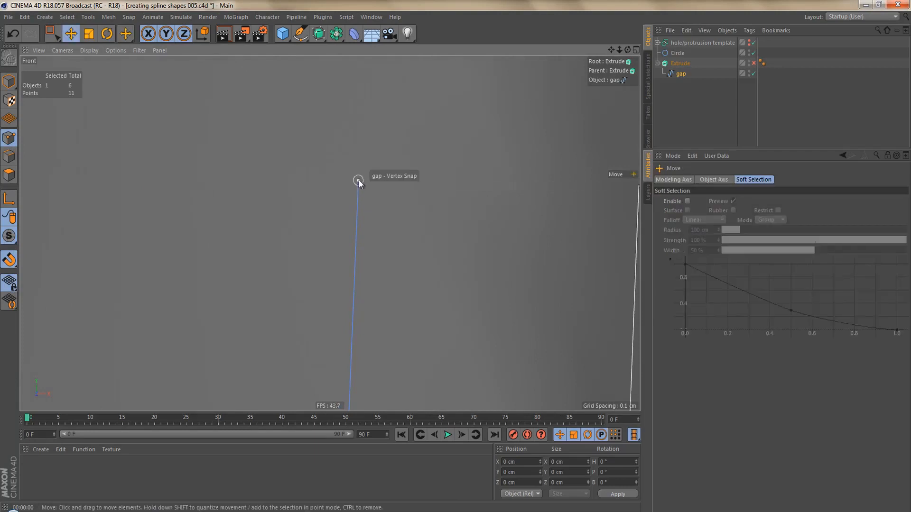
click(359, 180)
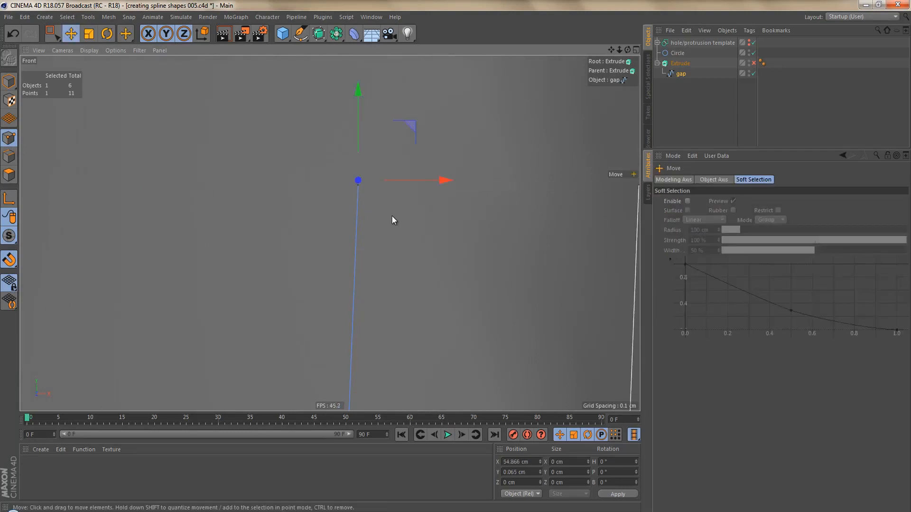
key(Delete)
- Set the Y position of the inner line's new end point to 0 cm
click(358, 186)
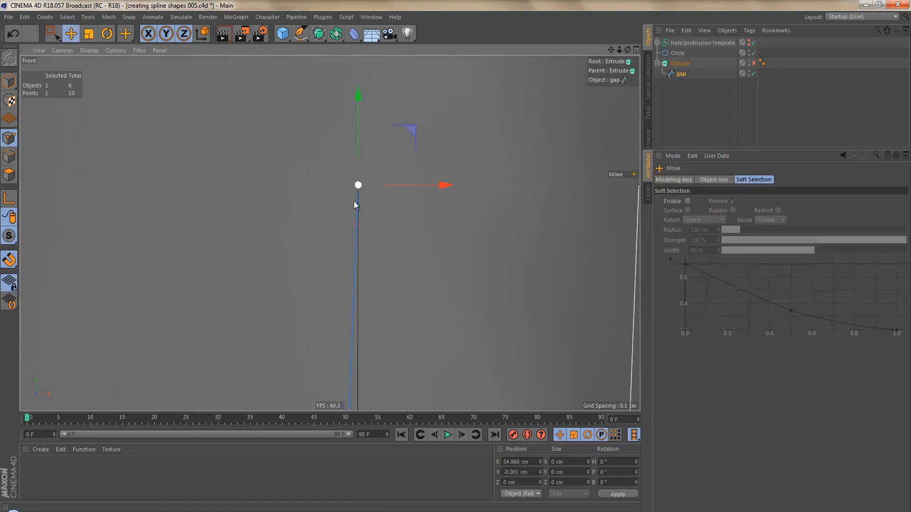
click(527, 472)
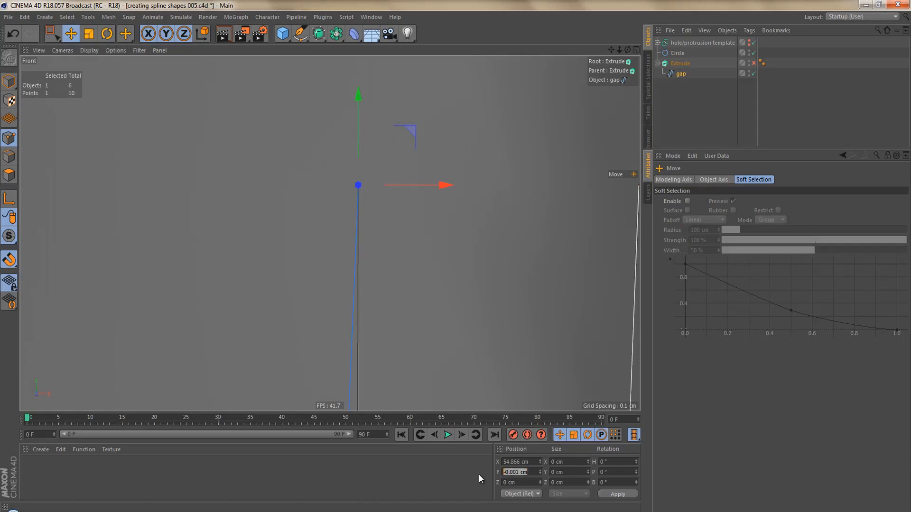
text(0)
key(Return)
scroll(343, 219, down, 3)
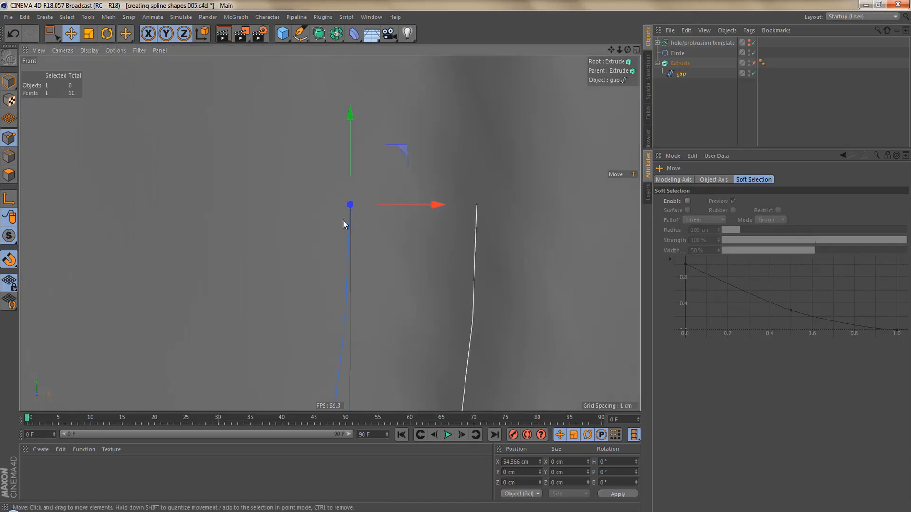
scroll(355, 226, down, 5)
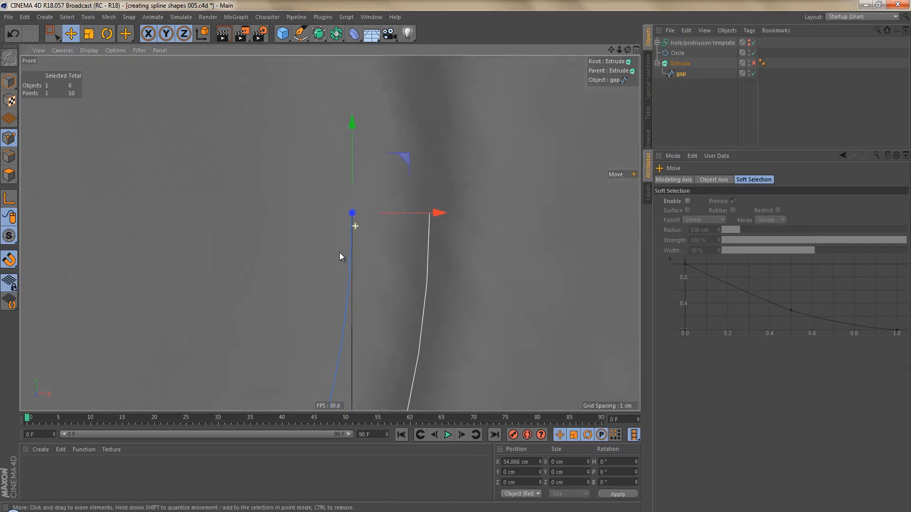
alt+right_drag(291, 318, 283, 327)
alt+middle_drag(324, 295, 347, 288)
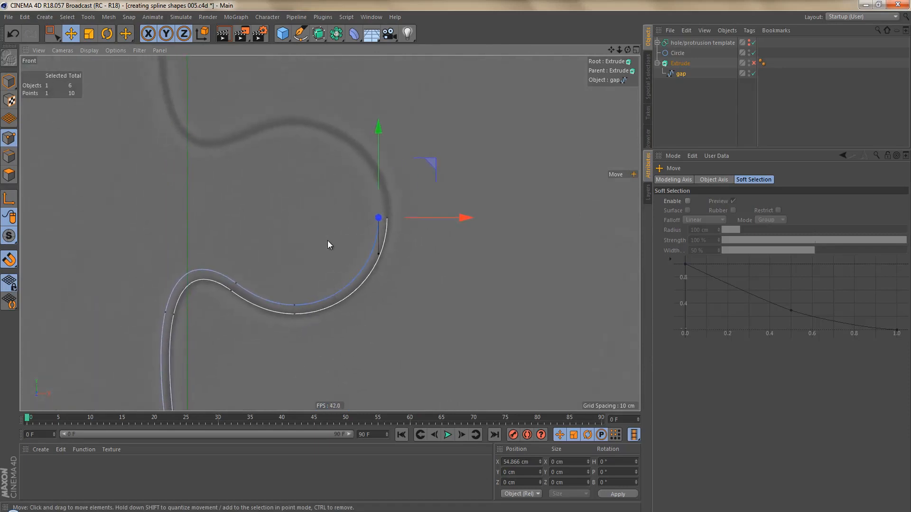
- Mirror the gap spline by parenting it to a Symmetry object with the mirror plane set to XZ
click(336, 33)
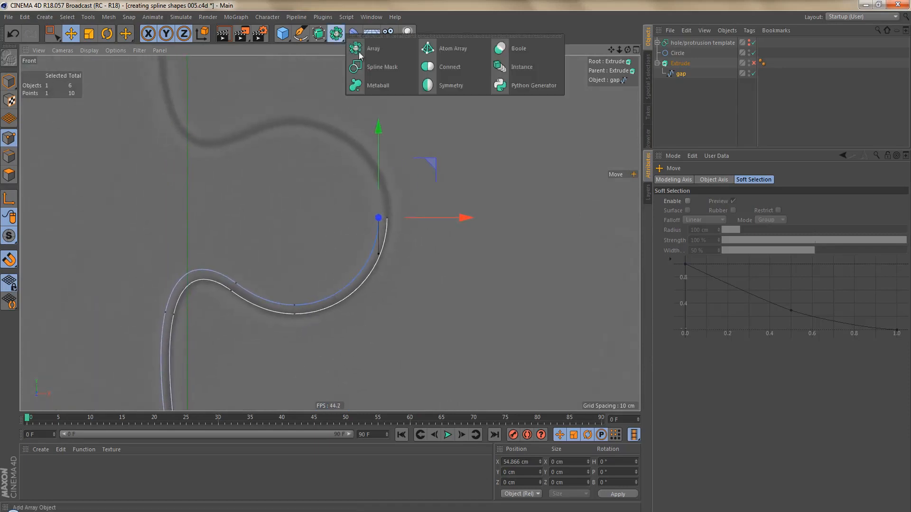
alt+click(458, 84)
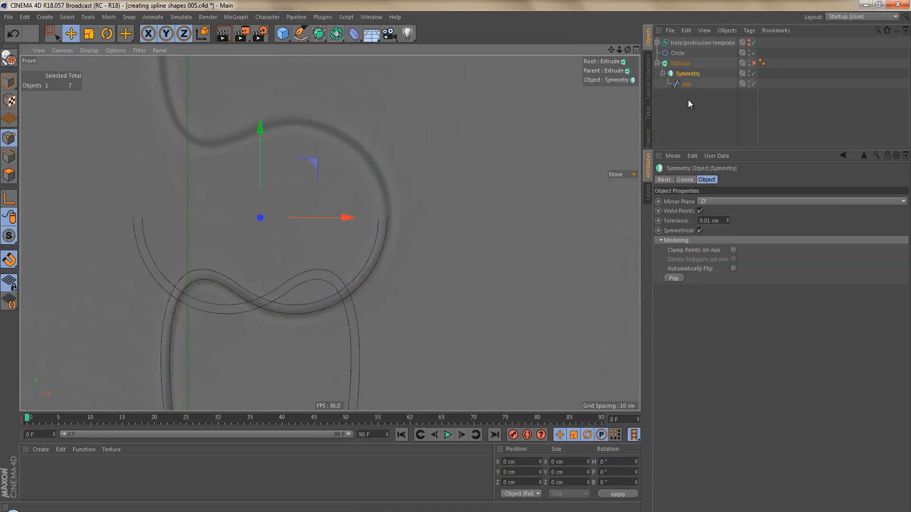
click(713, 201)
click(713, 232)
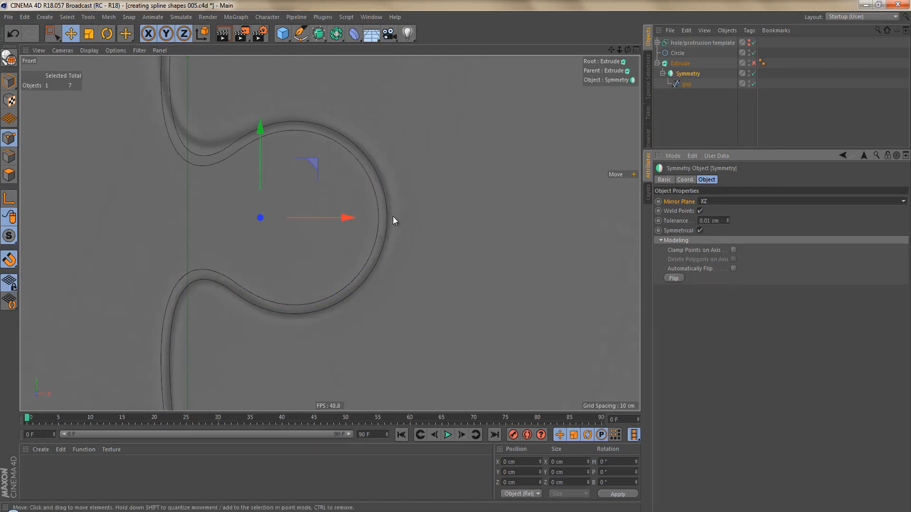
scroll(376, 219, down, 5)
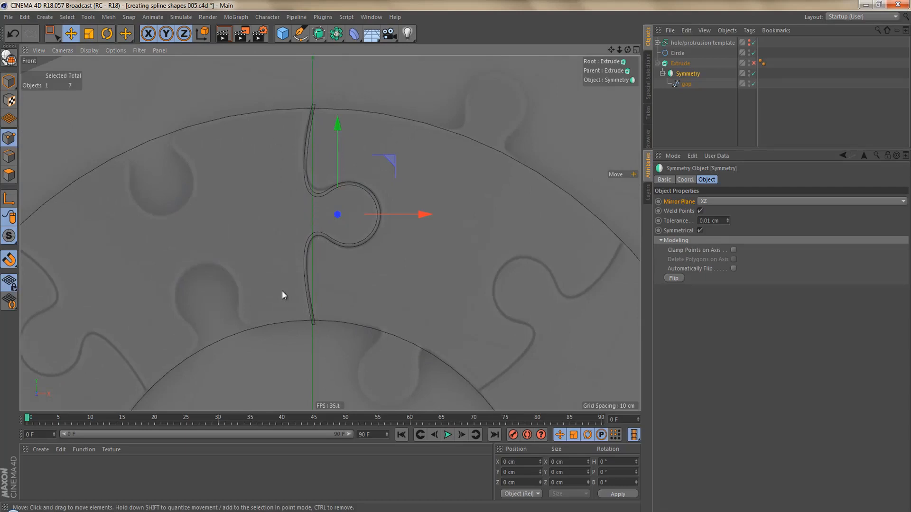
scroll(331, 183, up, 5)
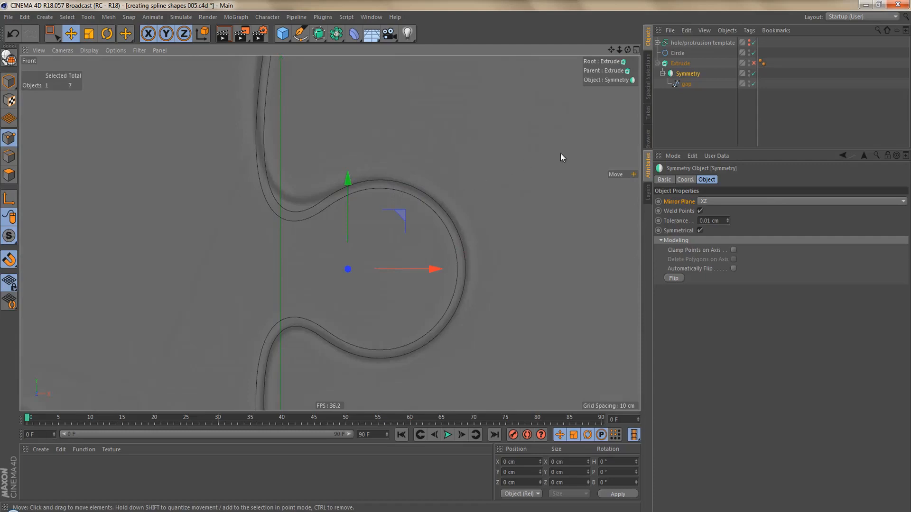
- Take the Symmetry object out of the Extrude, try making it editable to inspect the gap spline's points, and undo the conversion
drag(683, 73, 682, 95)
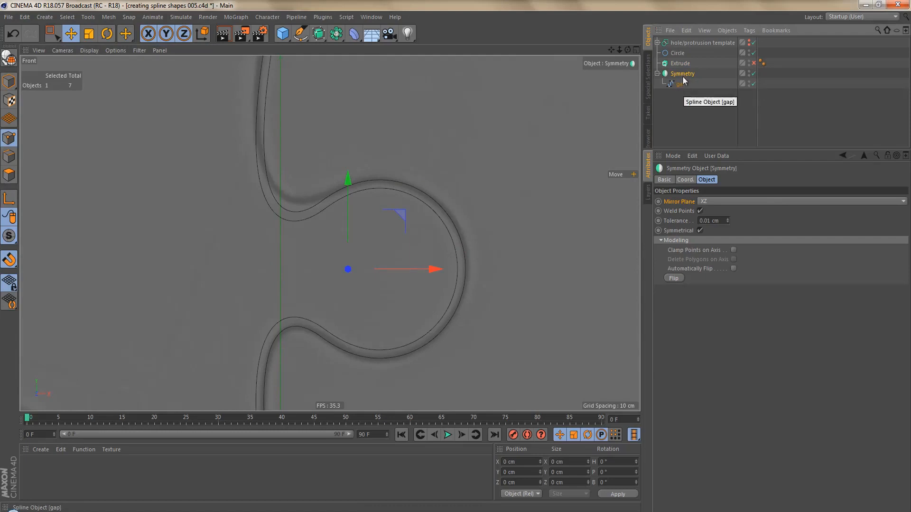
key(c)
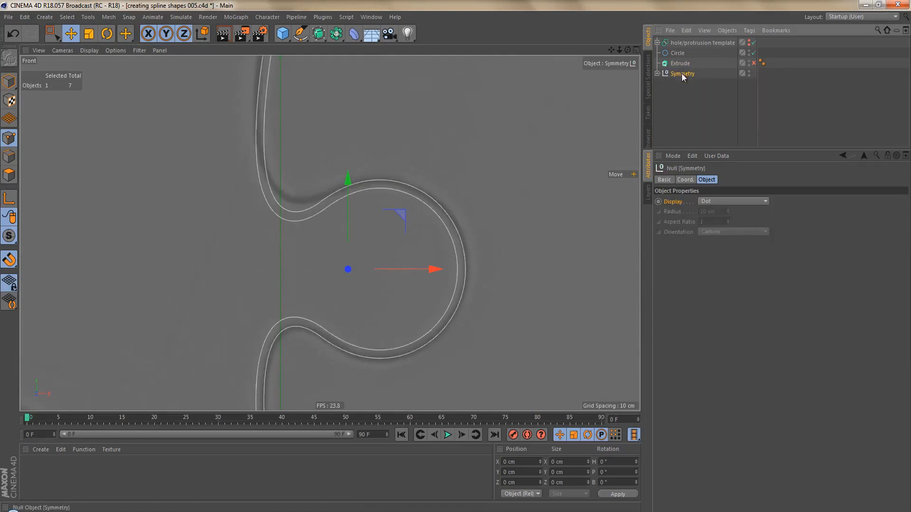
click(679, 84)
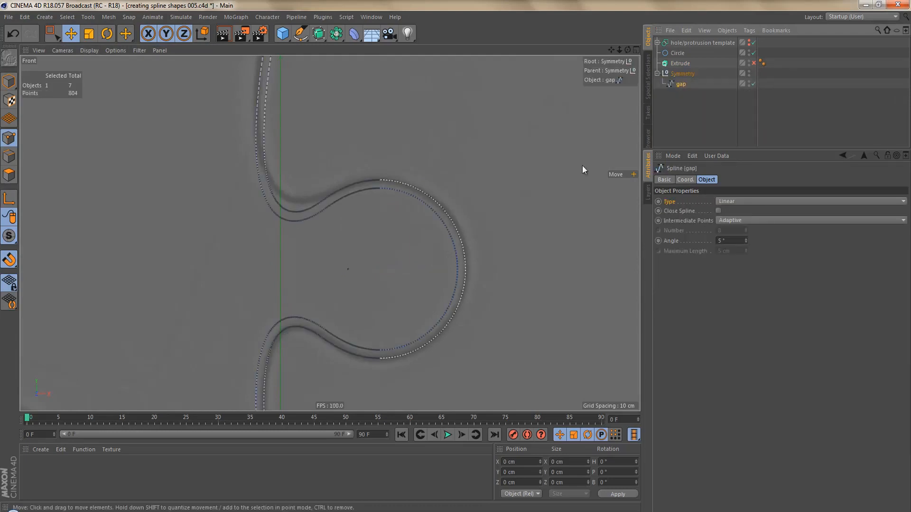
scroll(398, 216, up, 3)
scroll(427, 212, up, 2)
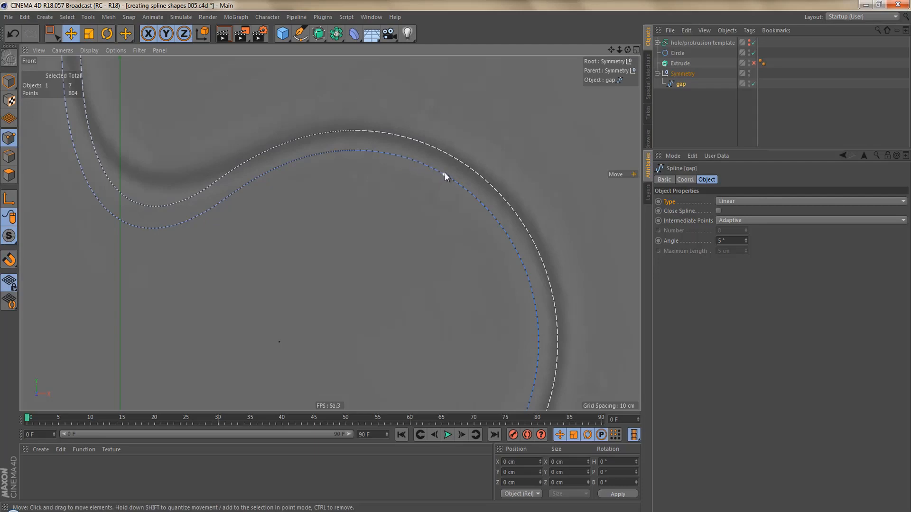
key(ctrl+z)
key(ctrl+z)
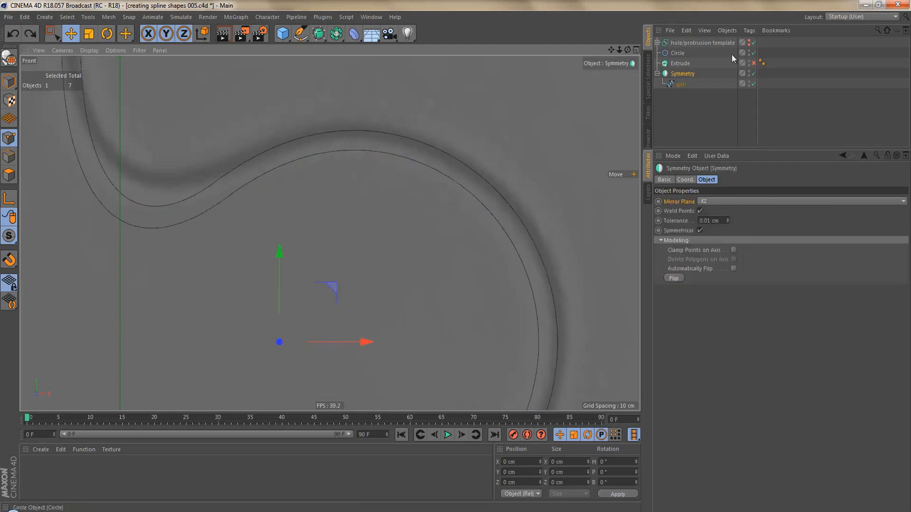
- Set the gap spline's adaptive intermediate-point angle to 5°
click(678, 85)
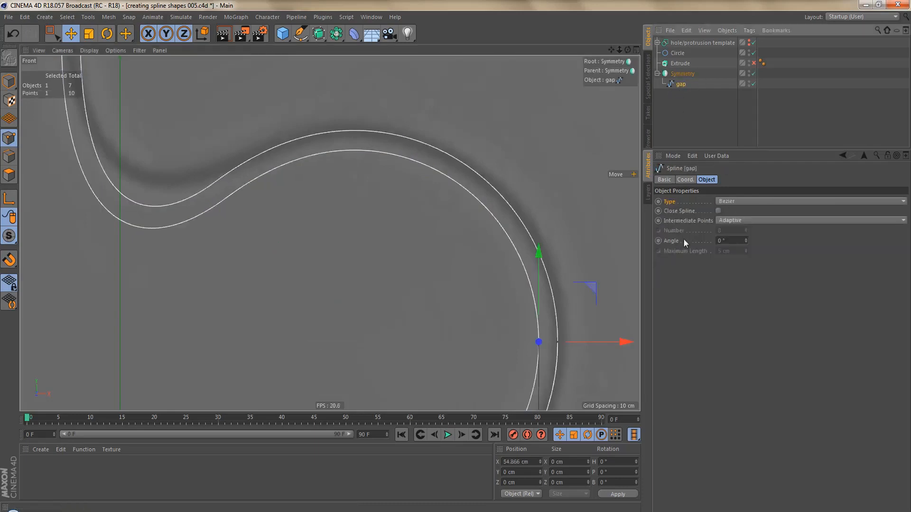
double_click(722, 241)
text(5)
key(Return)
- Try making the Symmetry object editable again, inspect the gap spline's point density, and undo the conversion
click(679, 75)
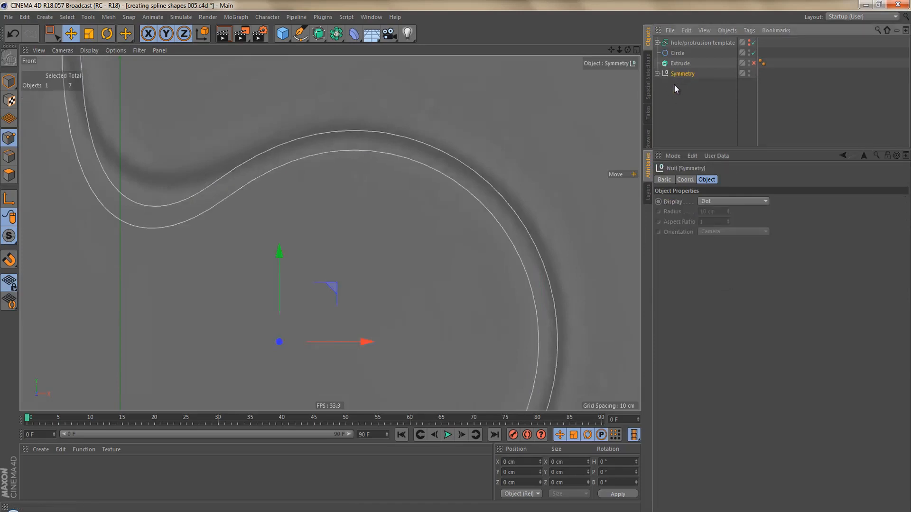
click(657, 73)
click(681, 84)
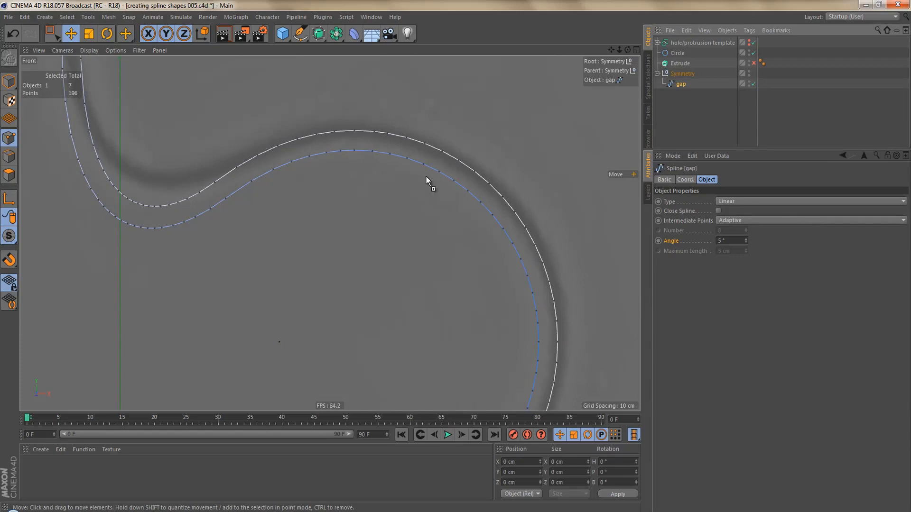
key(ctrl+z)
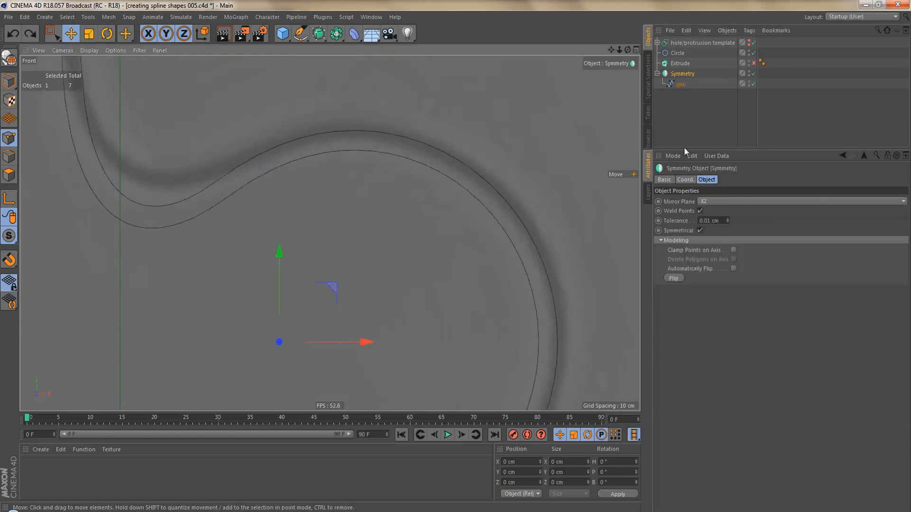
- Move the gap spline out of the Symmetry object and delete the Symmetry object
drag(681, 83, 678, 98)
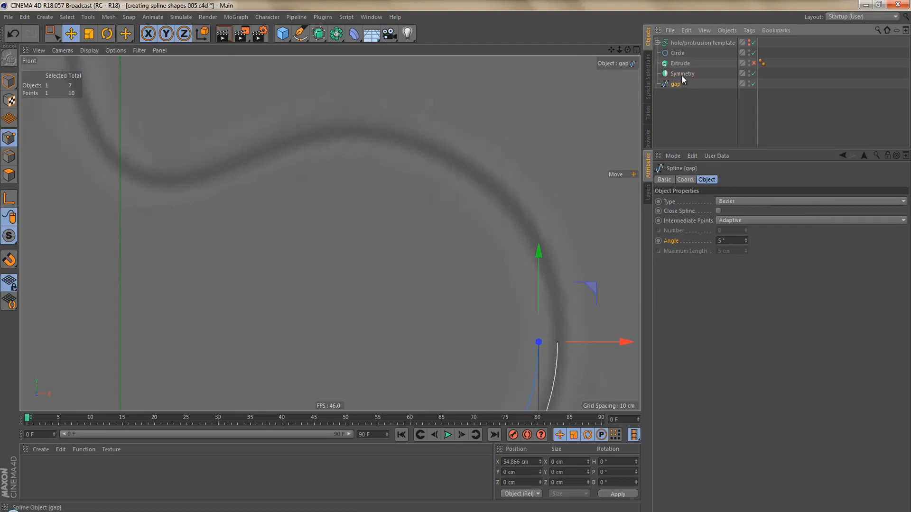
click(682, 75)
key(Delete)
click(675, 75)
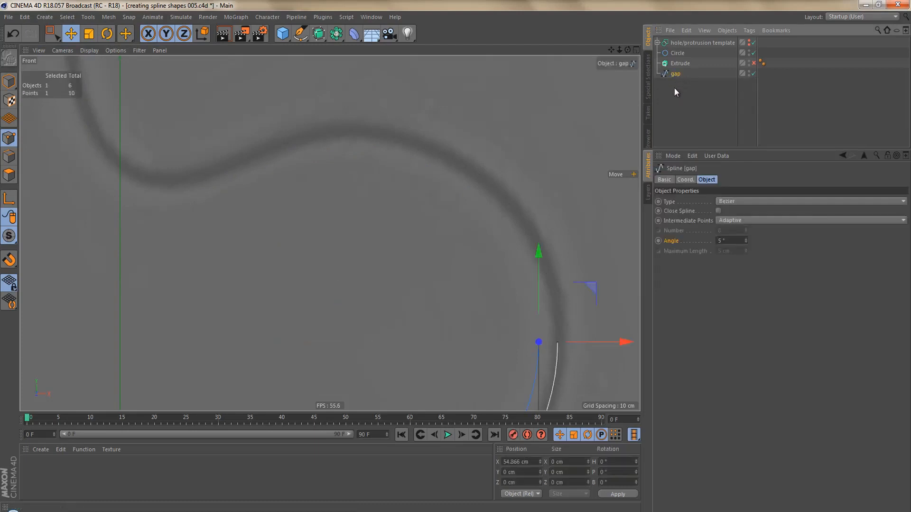
- Duplicate the gap spline and rotate the copy to a pitch of -180° so it forms the upper half of the gap
ctrl+drag(675, 73, 677, 87)
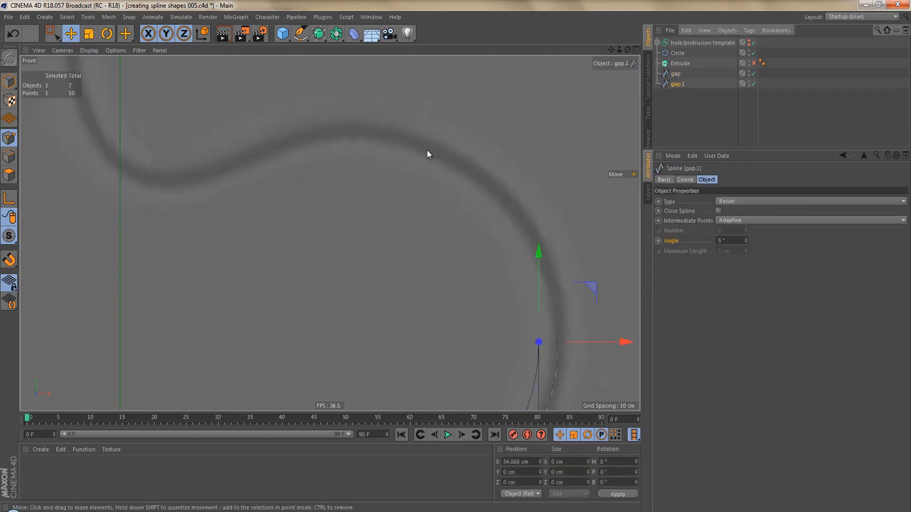
scroll(426, 149, down, 3)
click(9, 82)
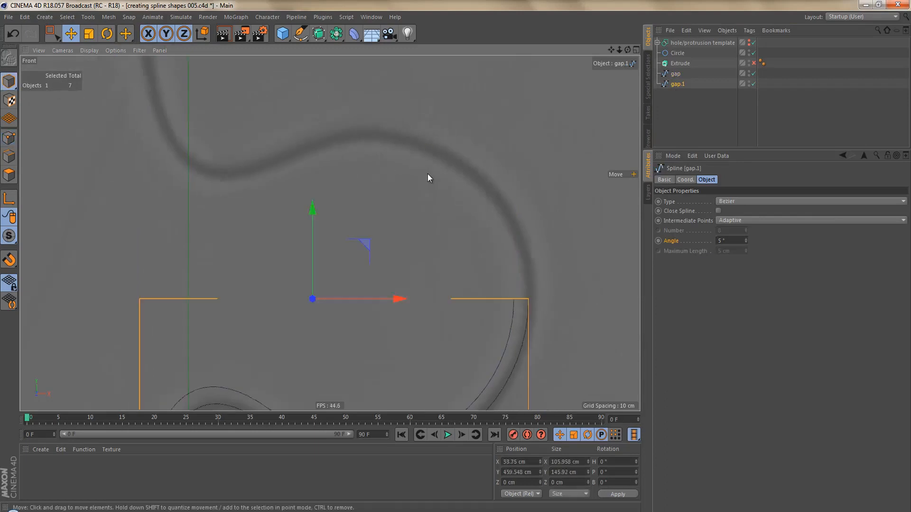
key(r)
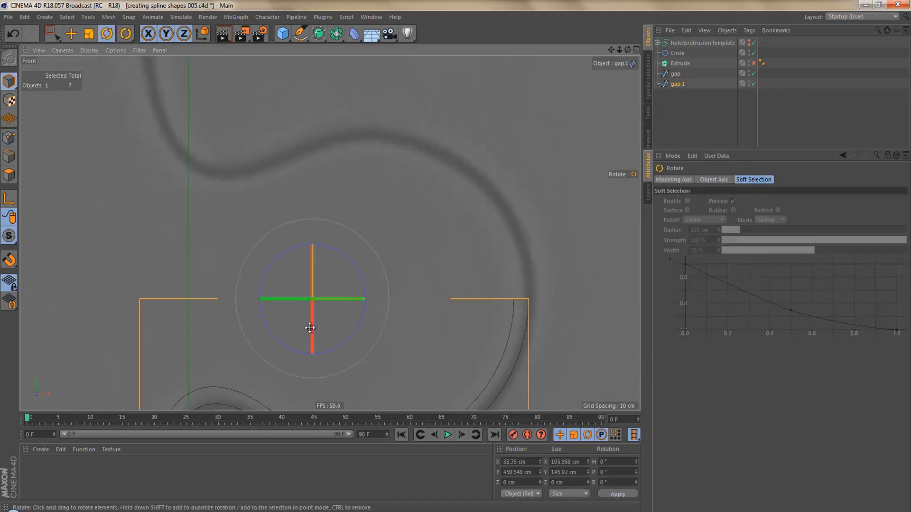
drag(309, 312, 306, 97)
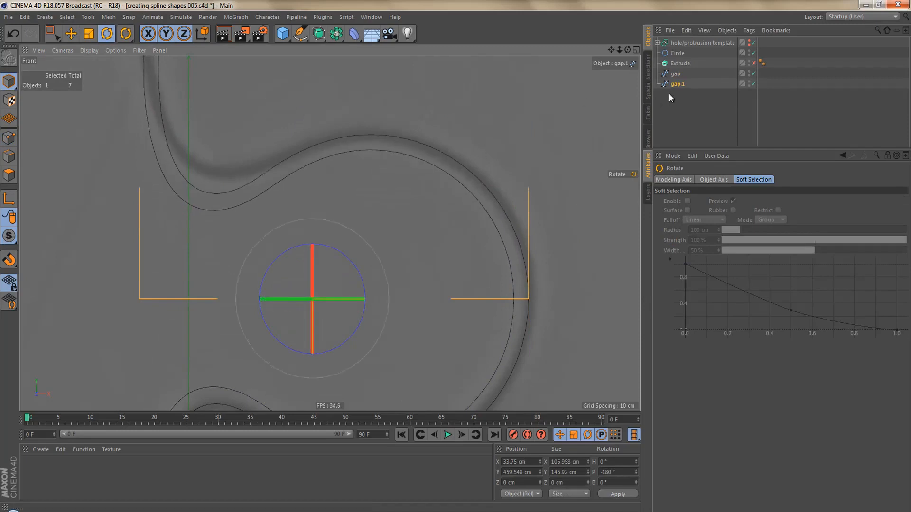
- Merge the gap spline and its rotated copy into one spline with Connect Objects + Delete
ctrl+click(676, 75)
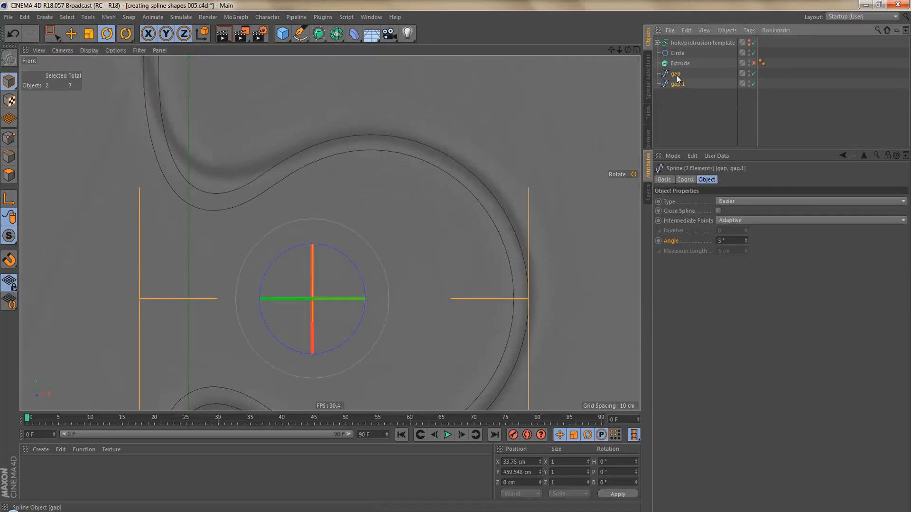
right_click(676, 75)
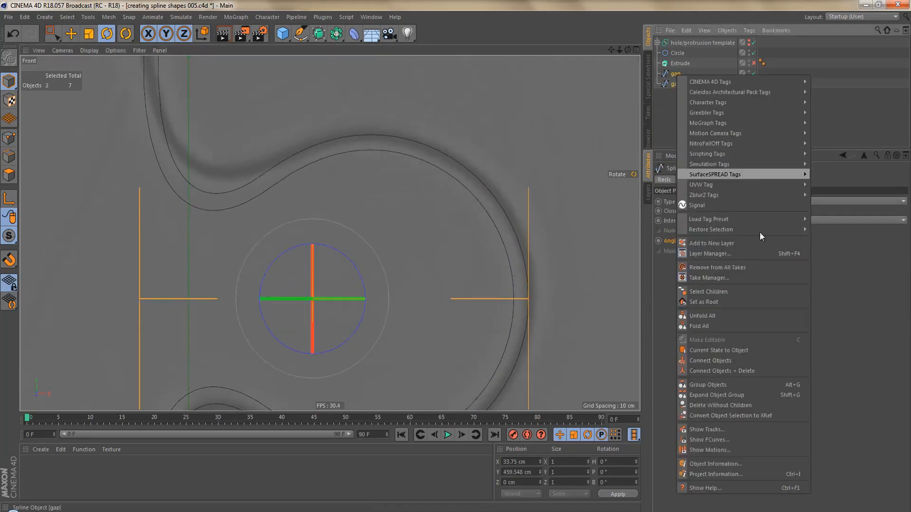
click(770, 370)
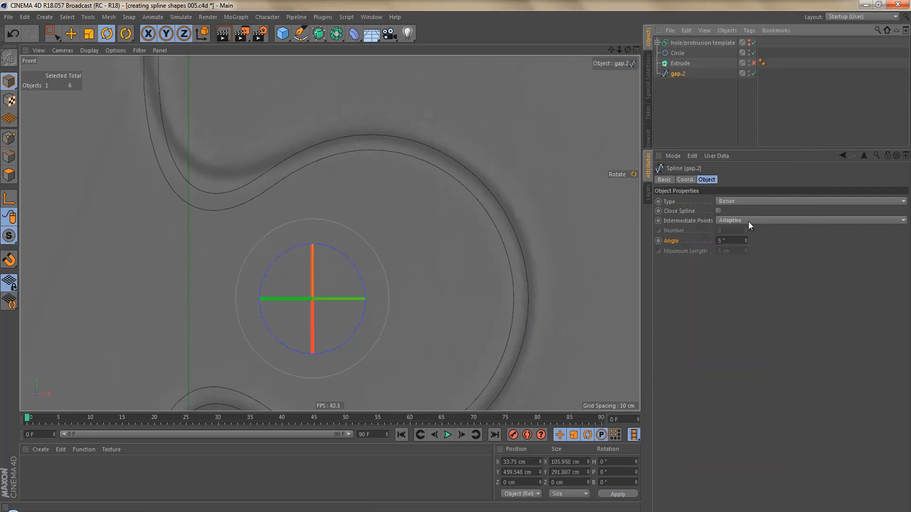
- Switch to point editing and box-select the coincident points of both lines where the merged spline's two halves meet
alt+middle_drag(521, 243, 516, 214)
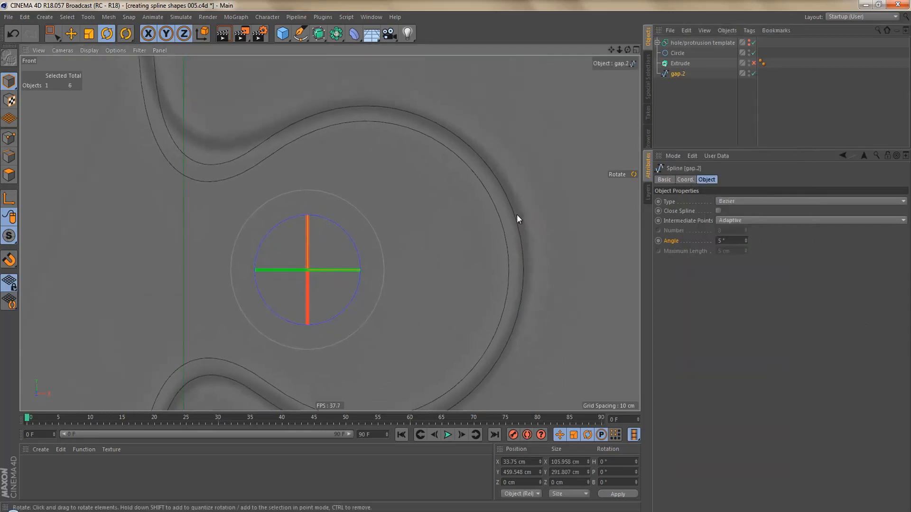
key(Return)
scroll(565, 299, up, 3)
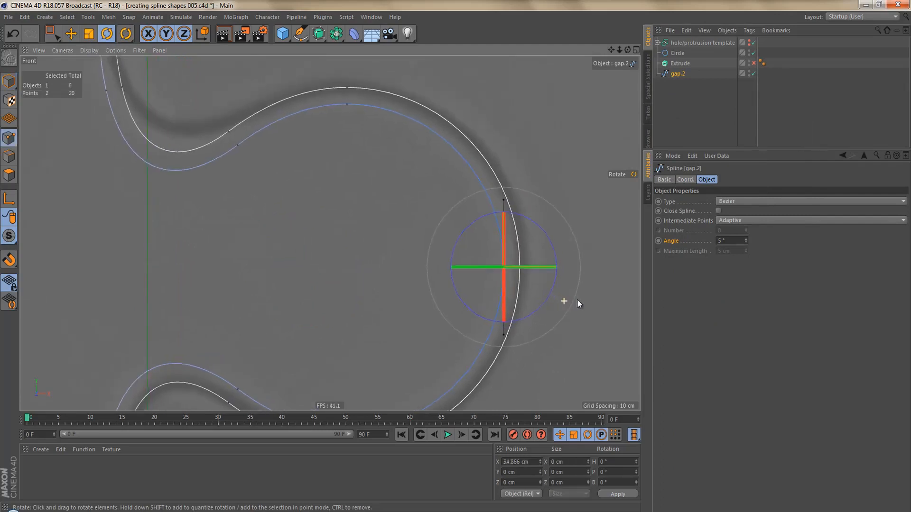
click(555, 300)
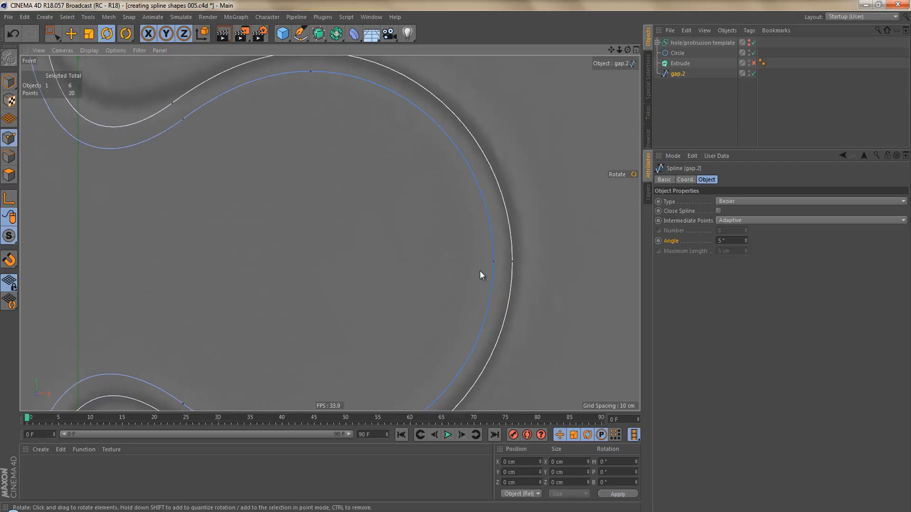
scroll(483, 256, down, 3)
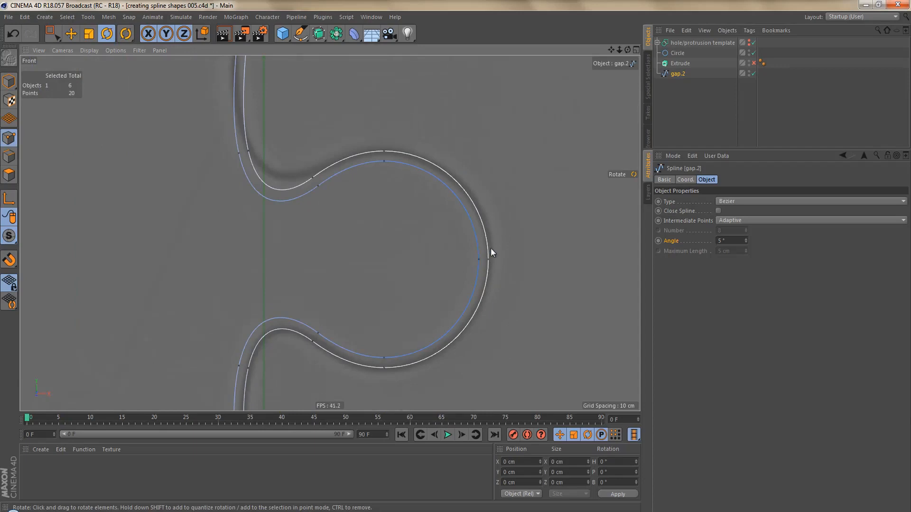
scroll(509, 261, up, 3)
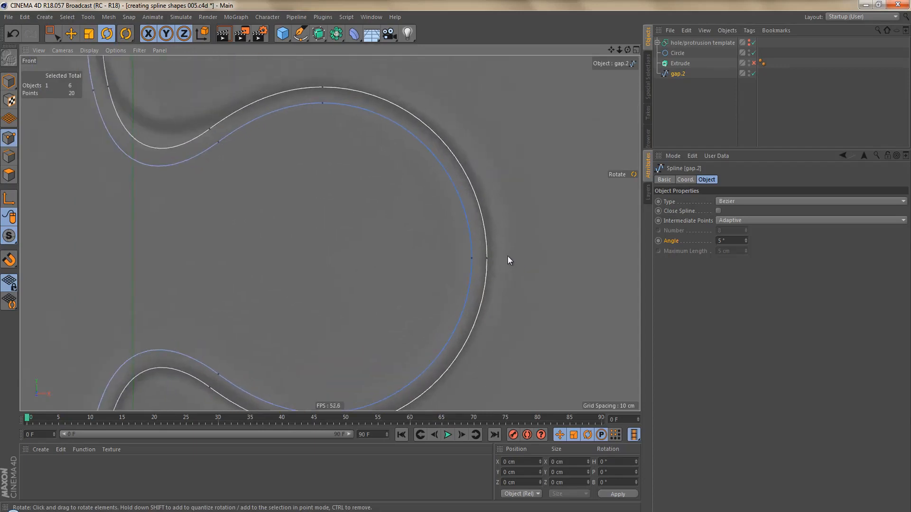
key(0)
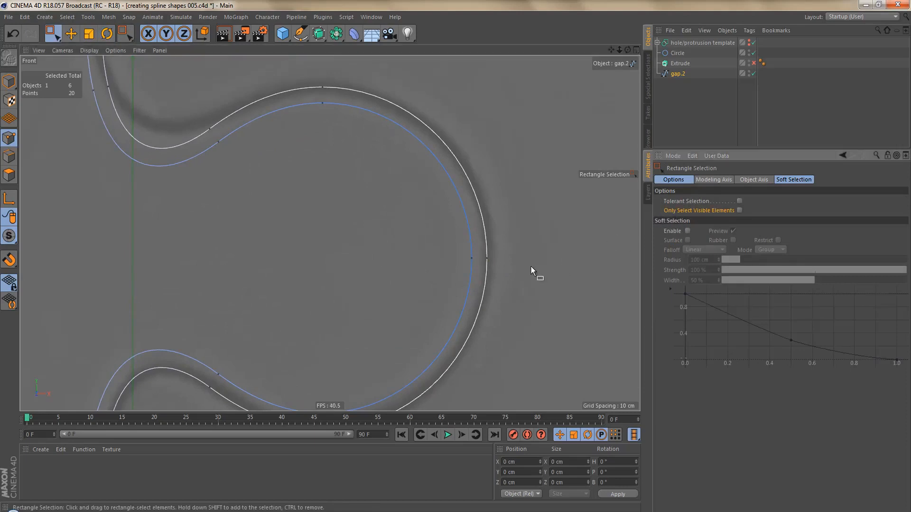
drag(458, 241, 504, 282)
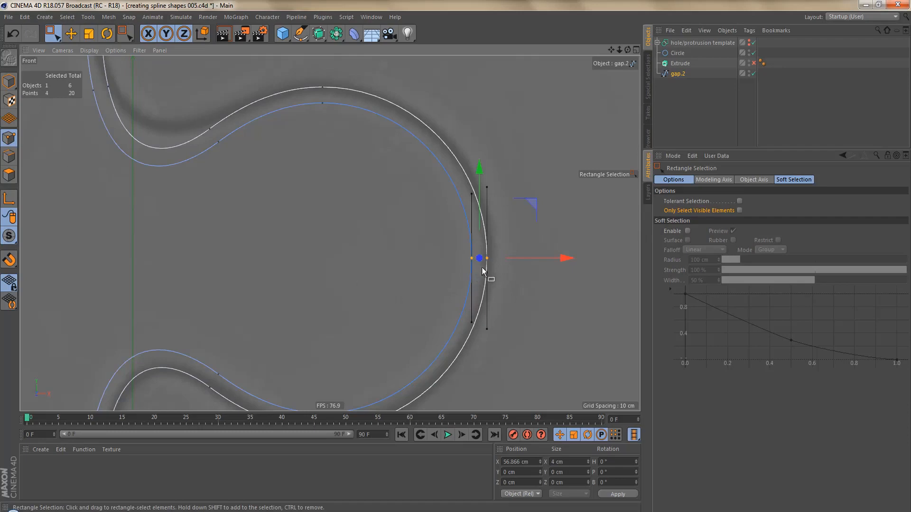
- Select only the outer line's two coincident points at the seam and weld them together
scroll(480, 268, up, 4)
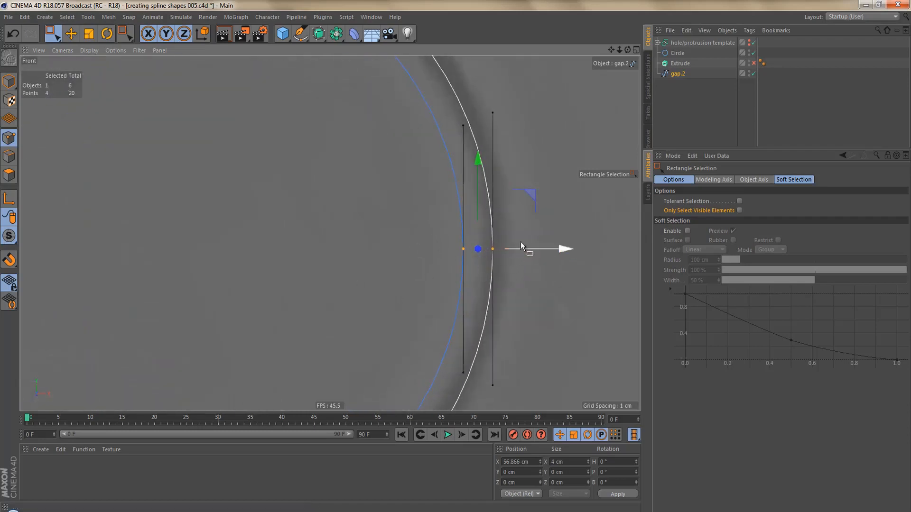
drag(519, 231, 468, 292)
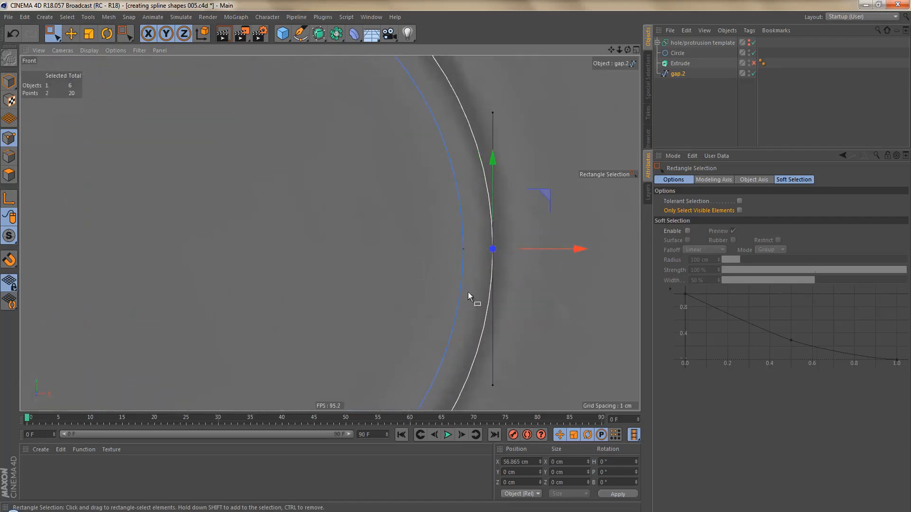
right_click(543, 110)
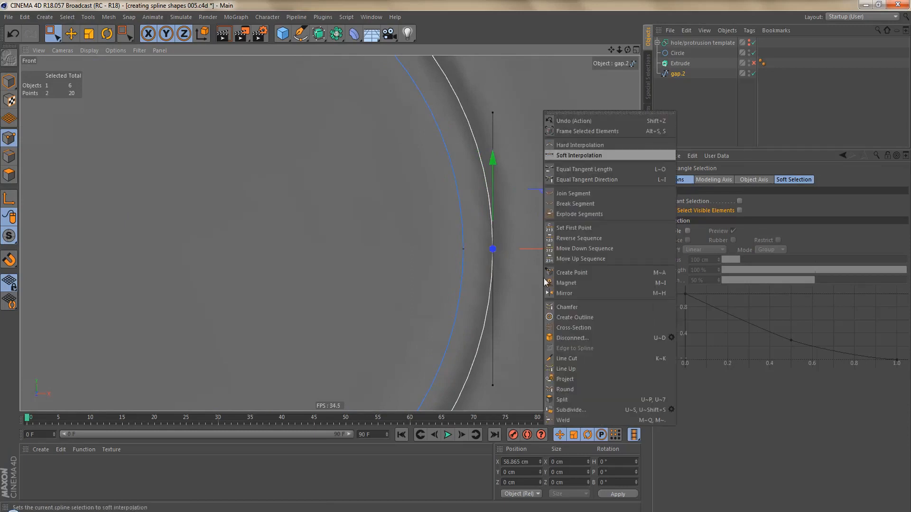
click(580, 422)
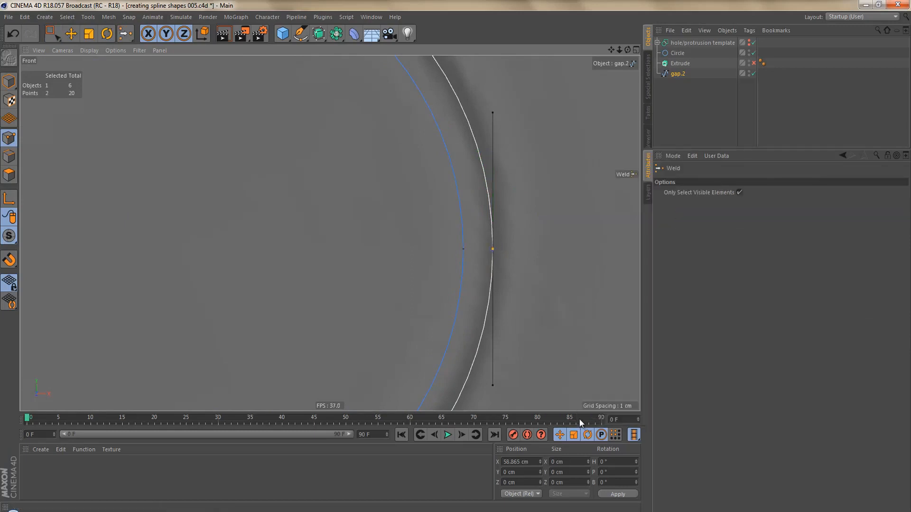
click(540, 230)
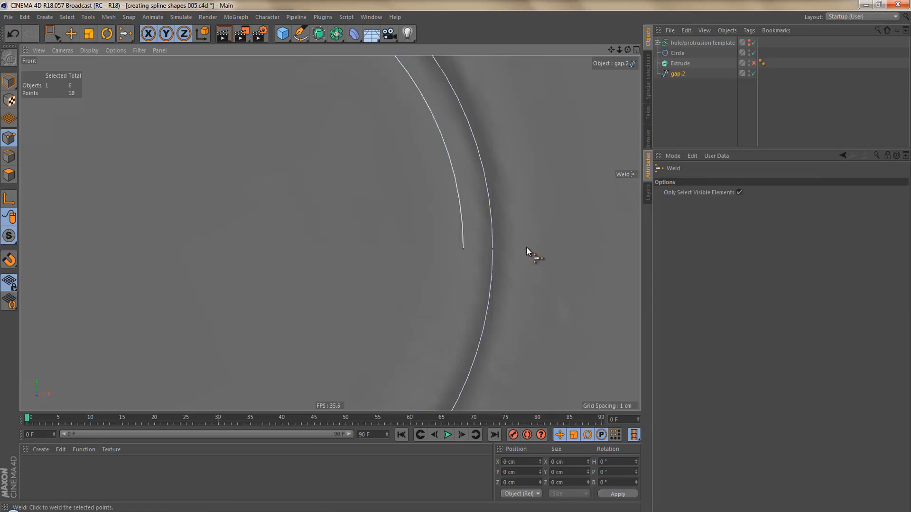
- Box-select the outer line's seam point and the inner line's seam point one at a time to check the welds
key(0)
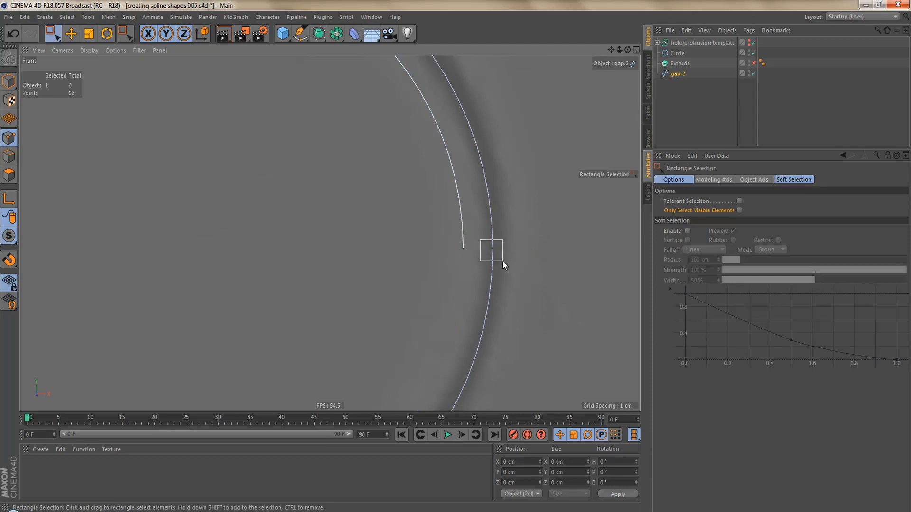
drag(502, 260, 501, 262)
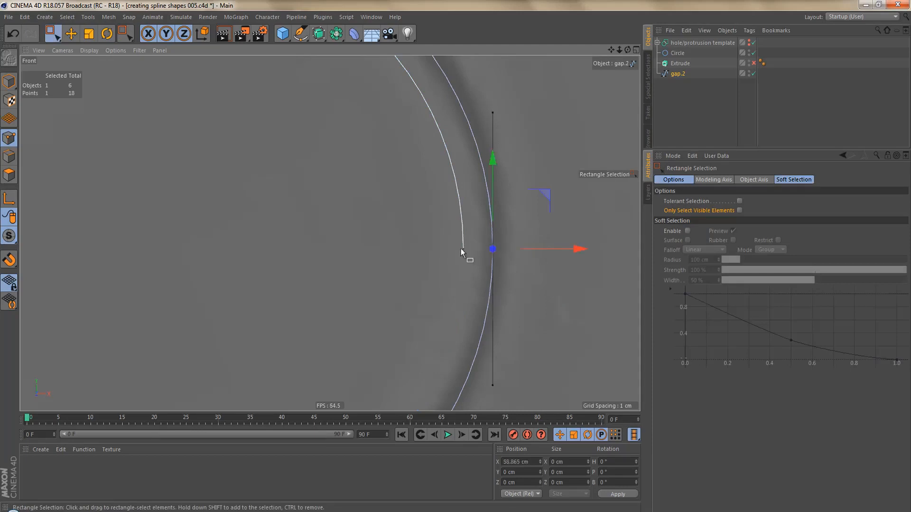
drag(454, 236, 476, 275)
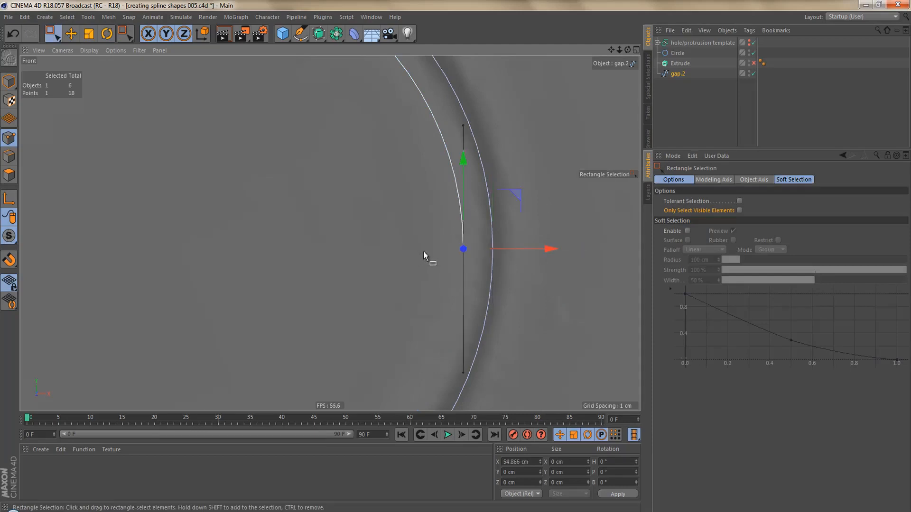
- Enable Close Spline for the merged gap spline
scroll(438, 243, down, 6)
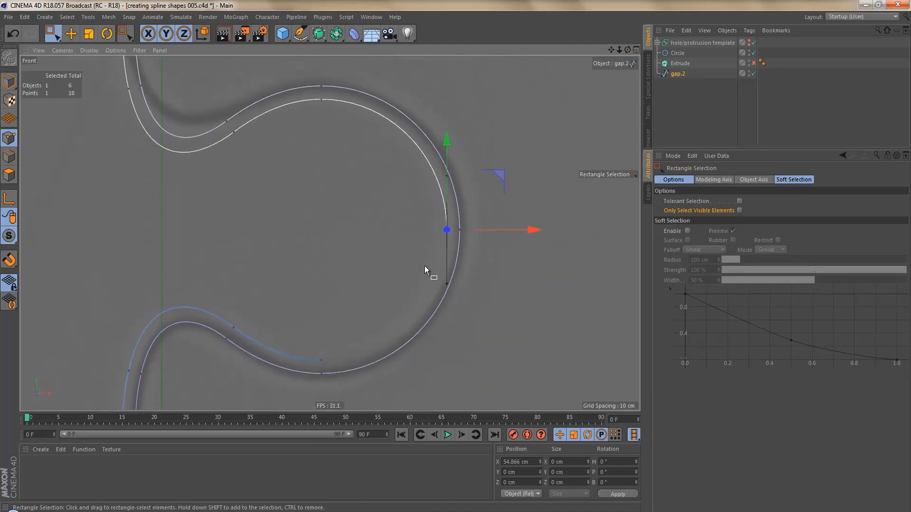
click(679, 72)
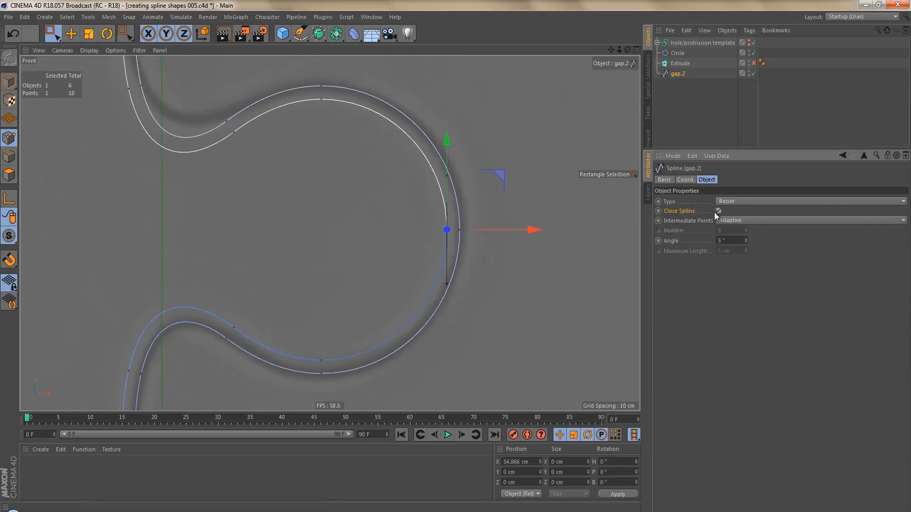
scroll(395, 230, down, 5)
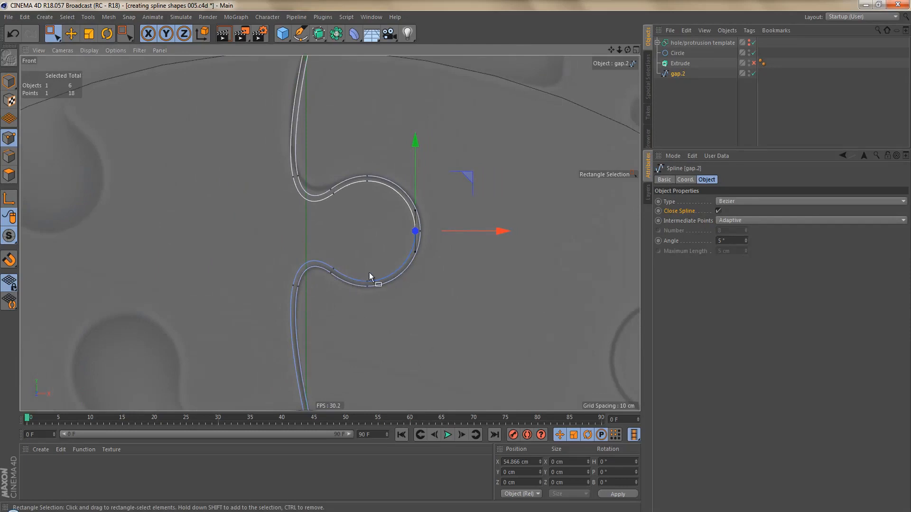
scroll(369, 279, down, 4)
alt+middle_drag(375, 270, 376, 267)
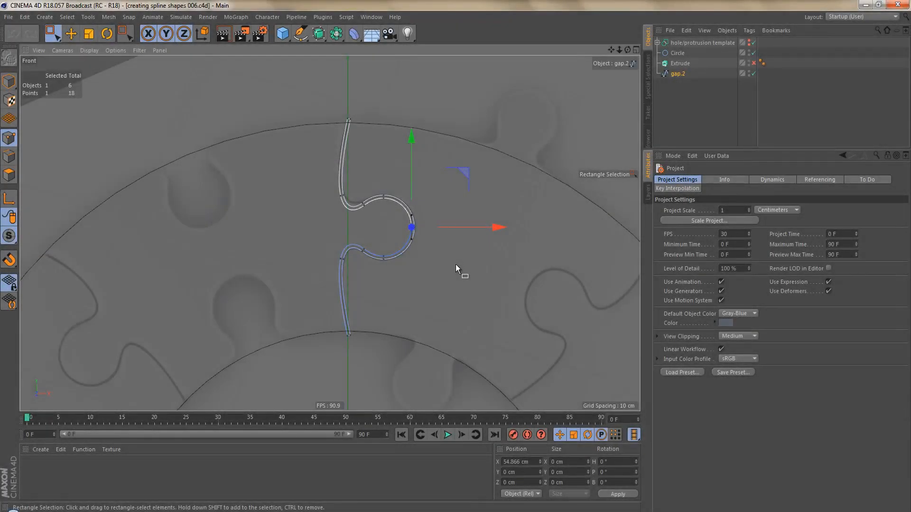
- Set the rotation of the front view's background image to 0°
key(shift+v)
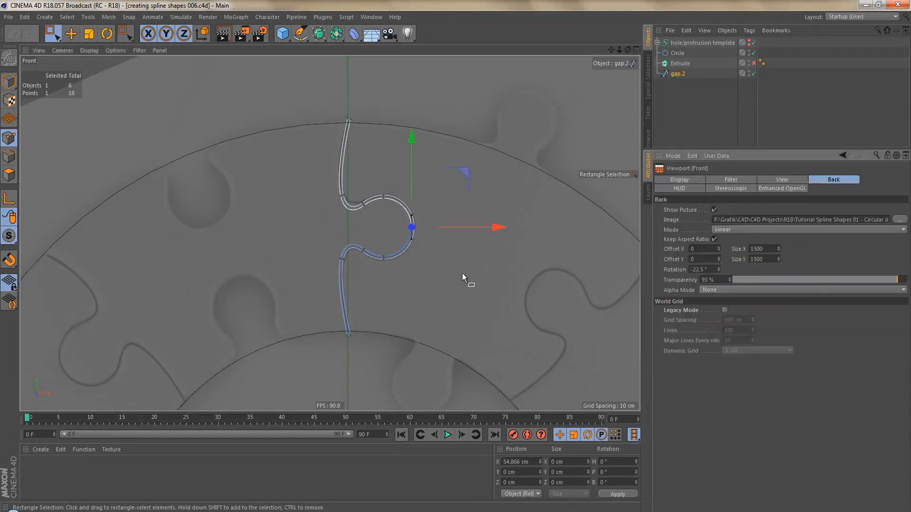
click(676, 269)
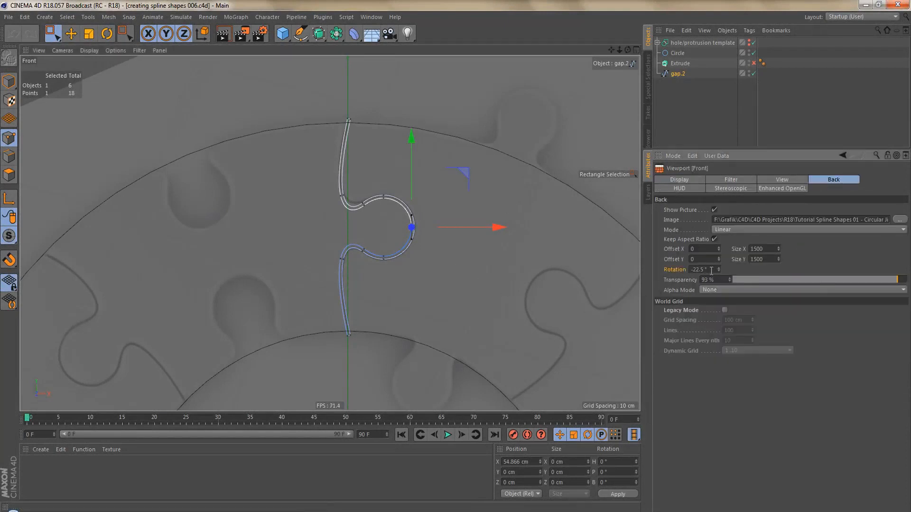
text(0)
key(Return)
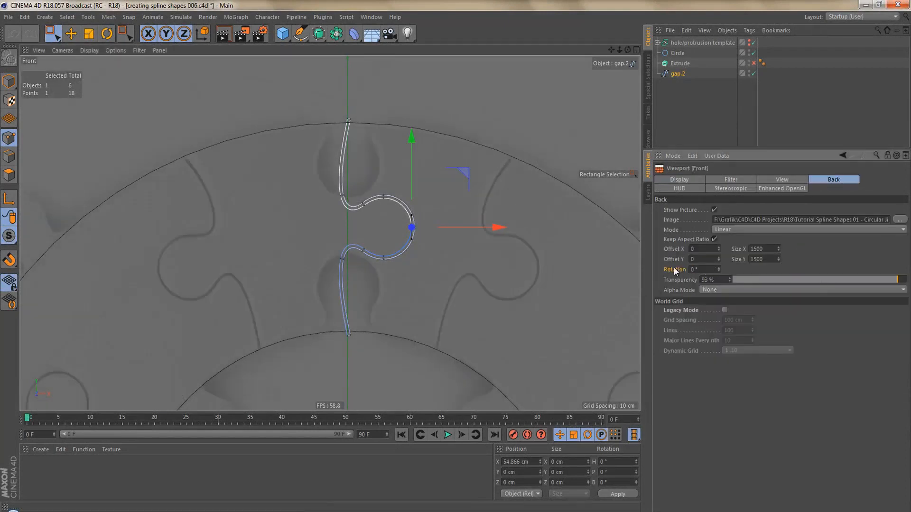
- In model mode, move only the gap spline's axis to X 0 cm and Y 0 cm at the ring's centre
click(679, 74)
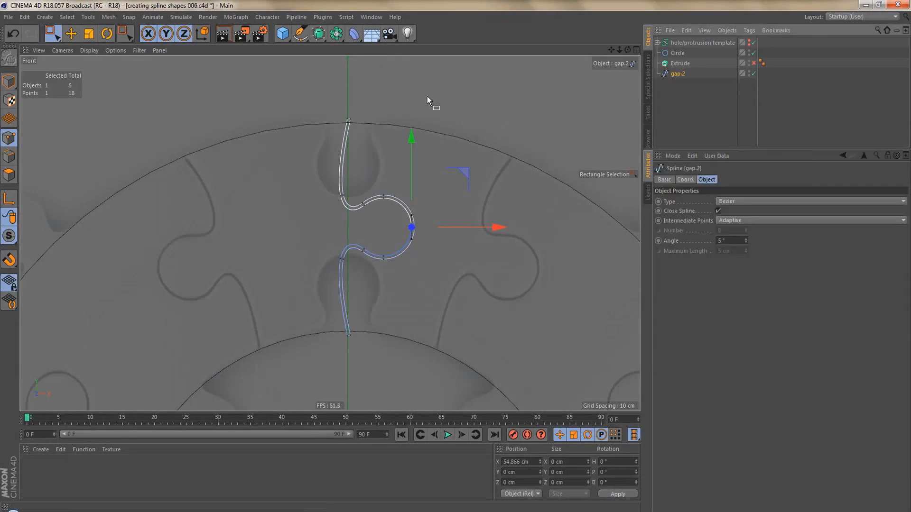
click(9, 81)
scroll(376, 233, down, 5)
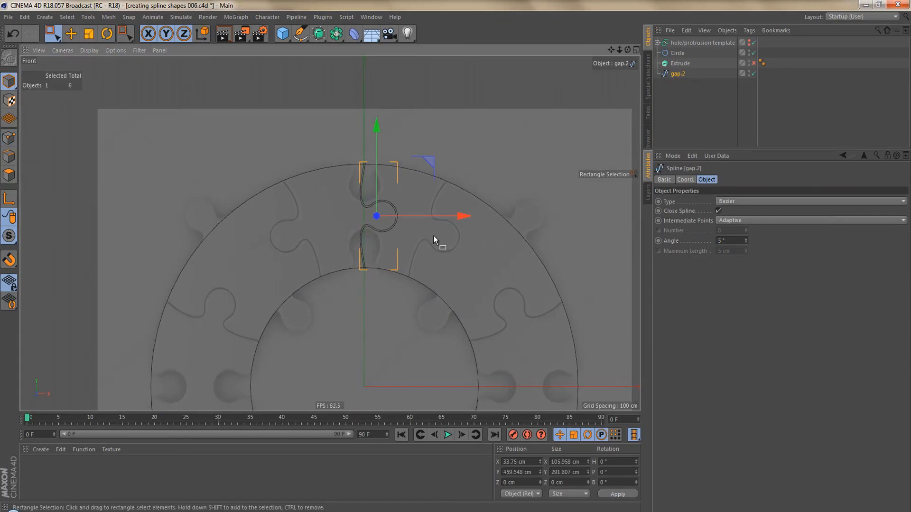
middle_drag(395, 239, 389, 186)
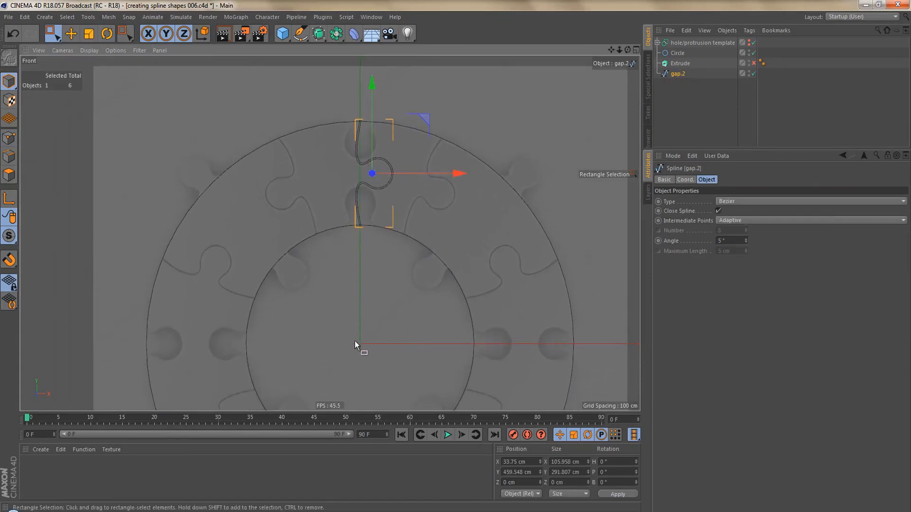
click(10, 198)
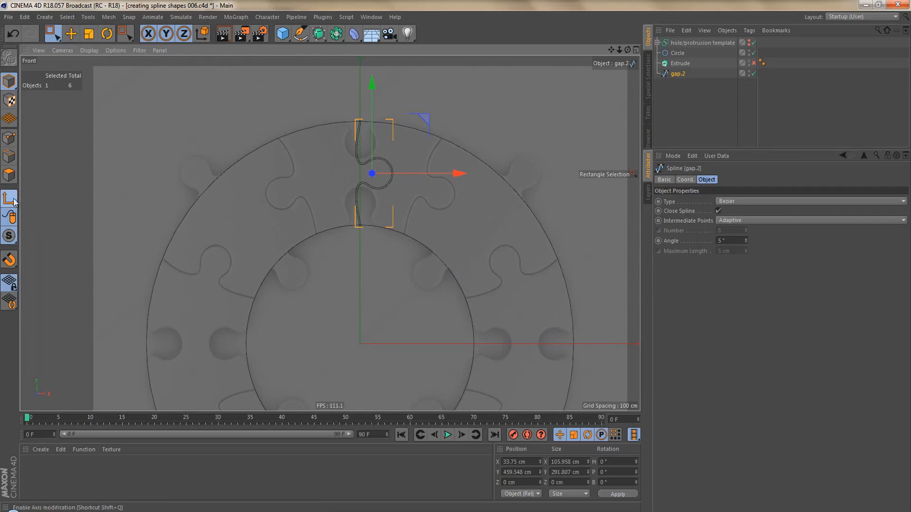
double_click(520, 462)
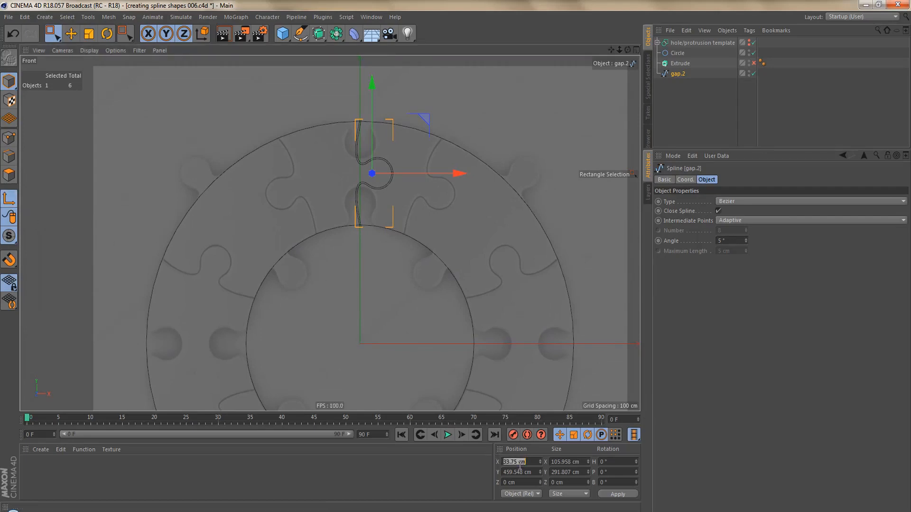
text(0)
double_click(522, 472)
text(0)
click(624, 495)
click(9, 198)
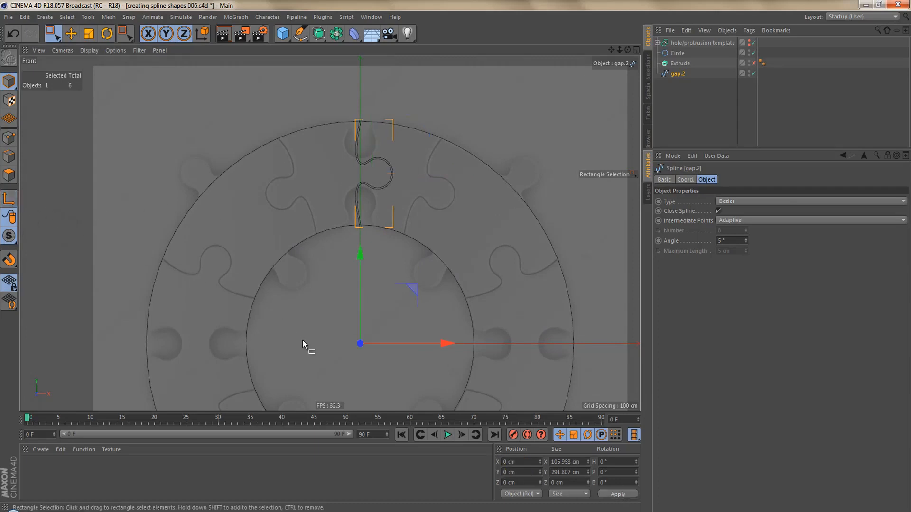
- Rotate the gap spline about the ring's centre to a bank angle of 22.5°
key(r)
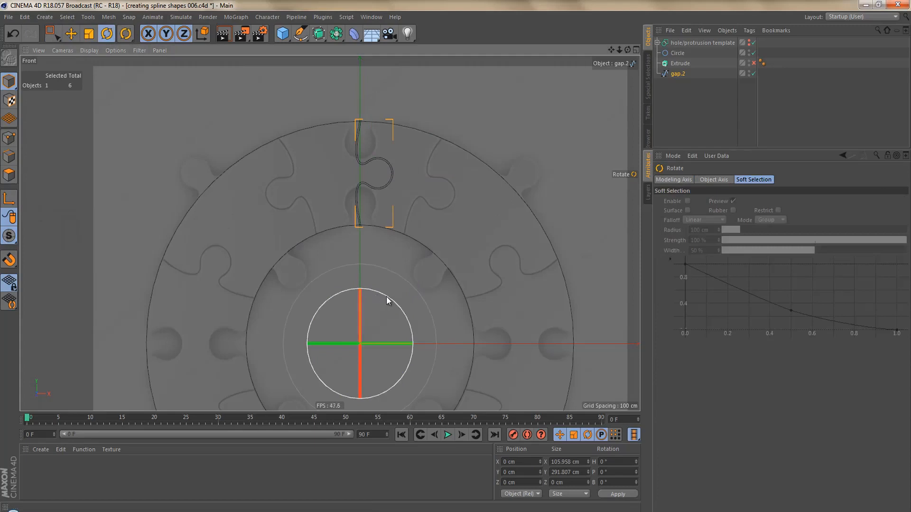
drag(388, 297, 393, 308)
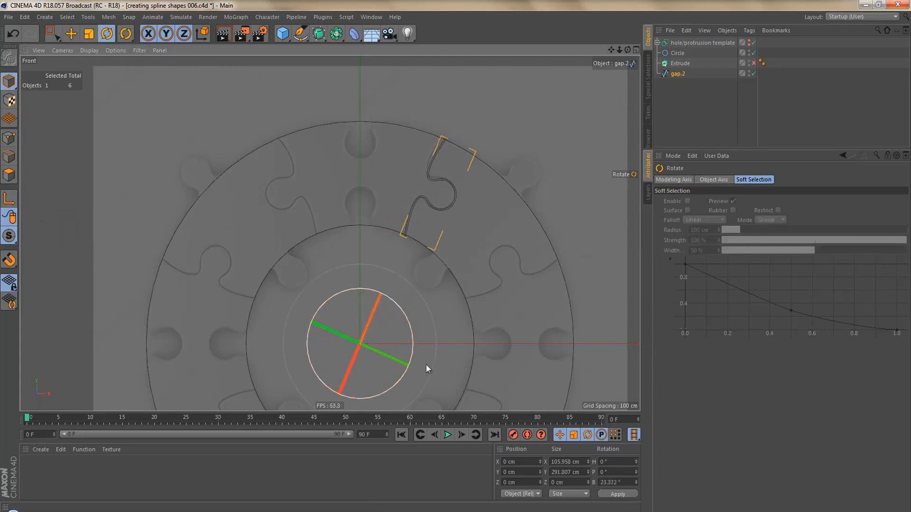
click(604, 482)
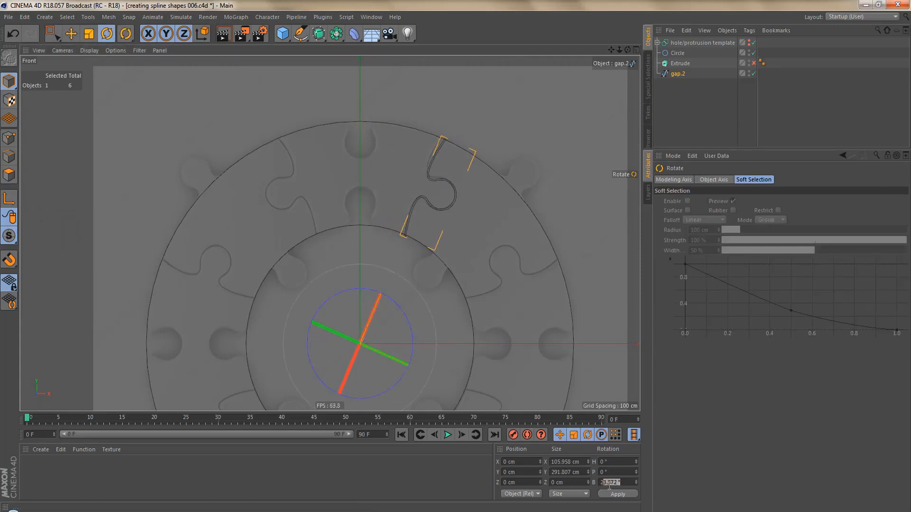
text(22)
key(Return)
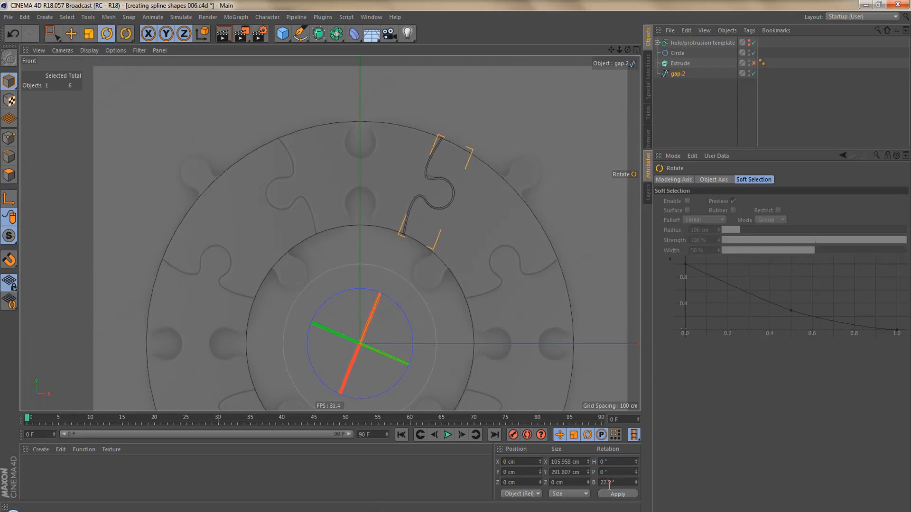
- Reset the bank rotation of the gap spline's axis to 0° without rotating its points
click(9, 199)
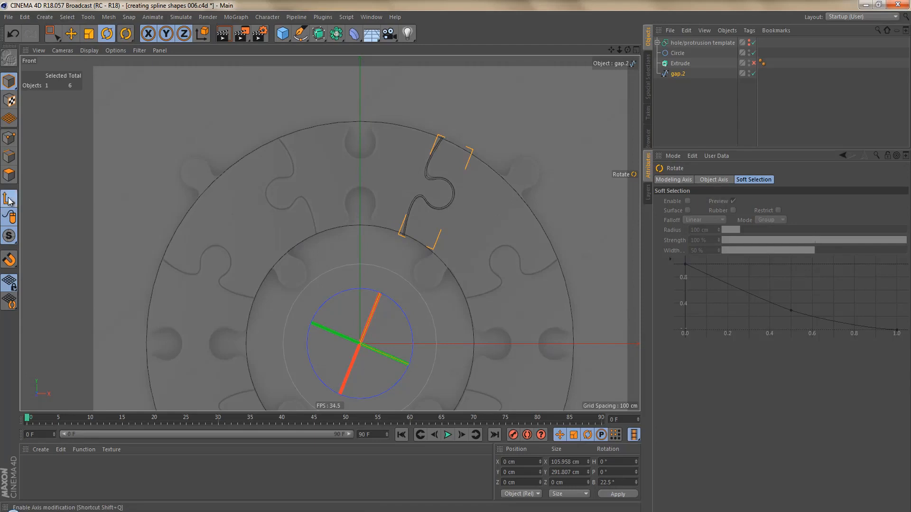
click(607, 483)
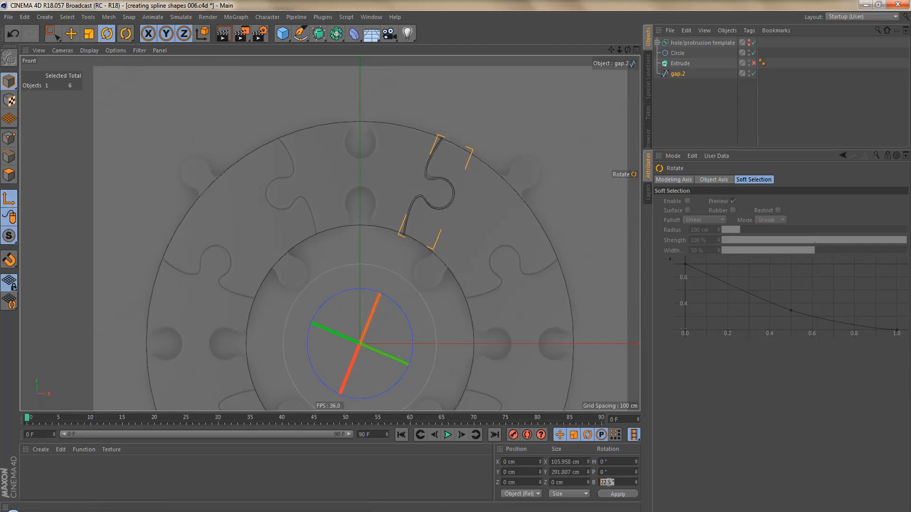
text(0)
click(629, 495)
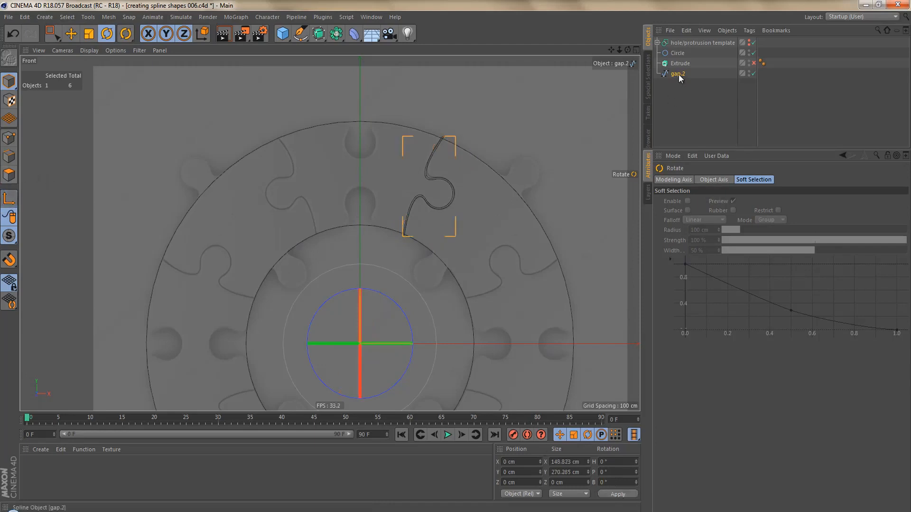
- Duplicate the gap spline and rotate the copy to a heading of -180° to mirror it across the ring's vertical axis
ctrl+drag(677, 74, 676, 84)
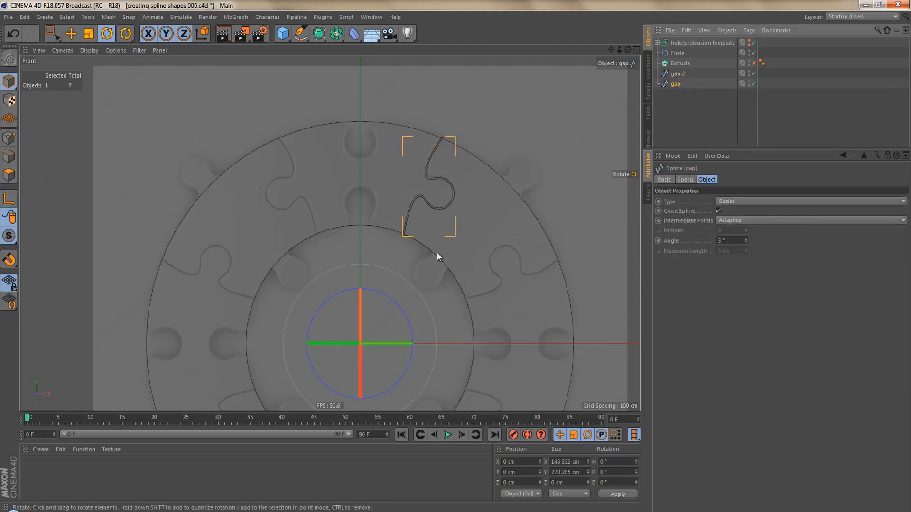
drag(374, 346, 167, 367)
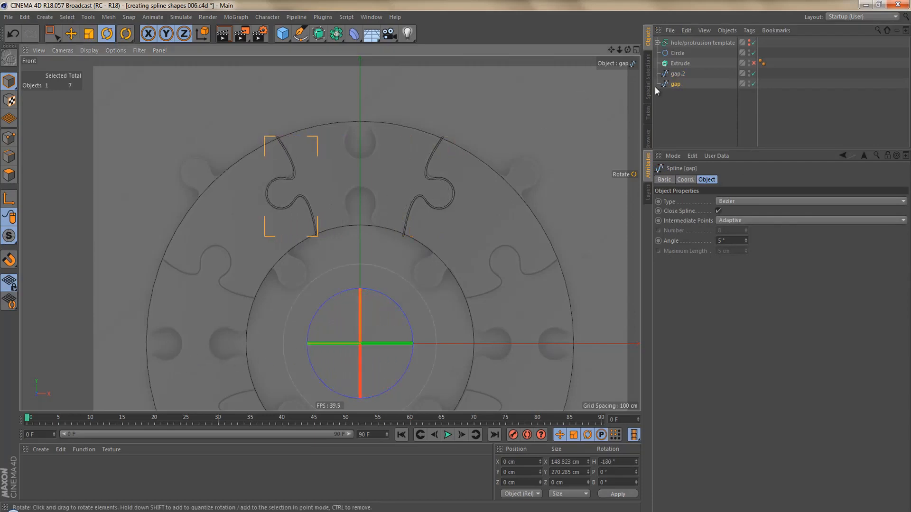
- Merge the gap spline and its mirrored copy into one spline with Connect Objects + Delete
ctrl+click(675, 75)
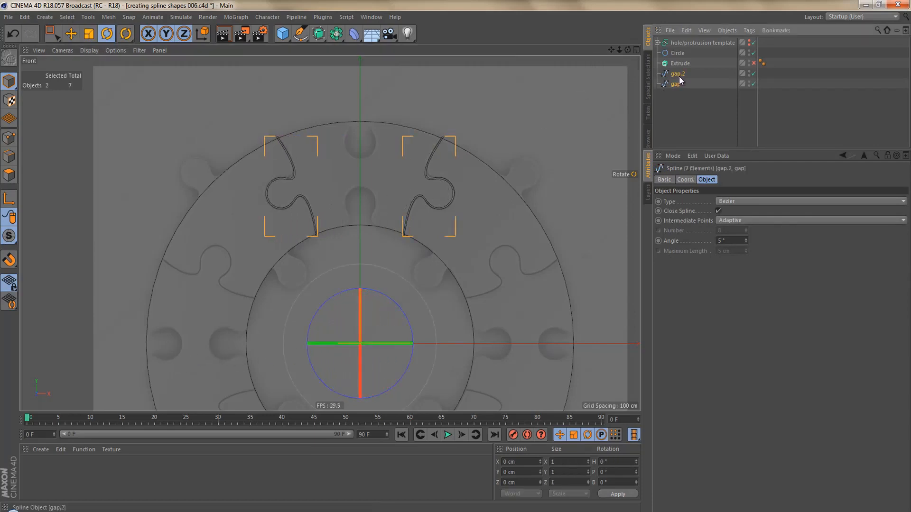
right_click(679, 80)
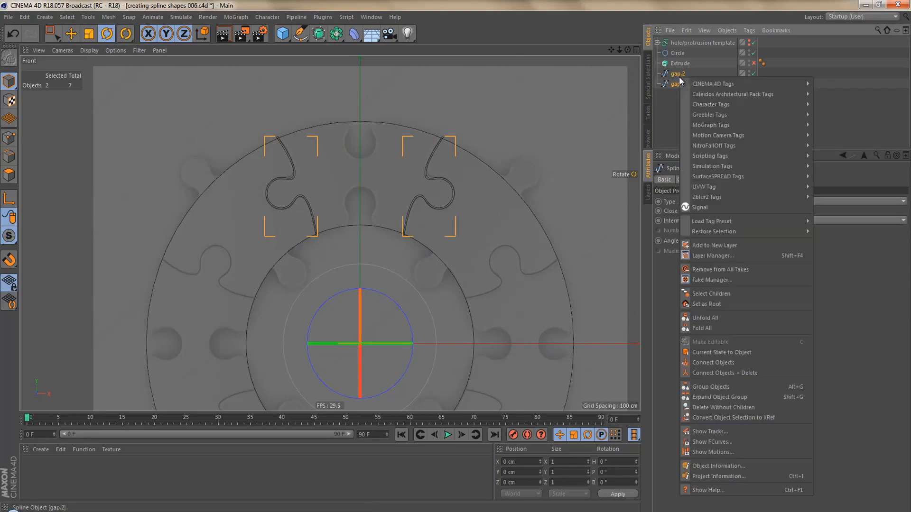
click(772, 374)
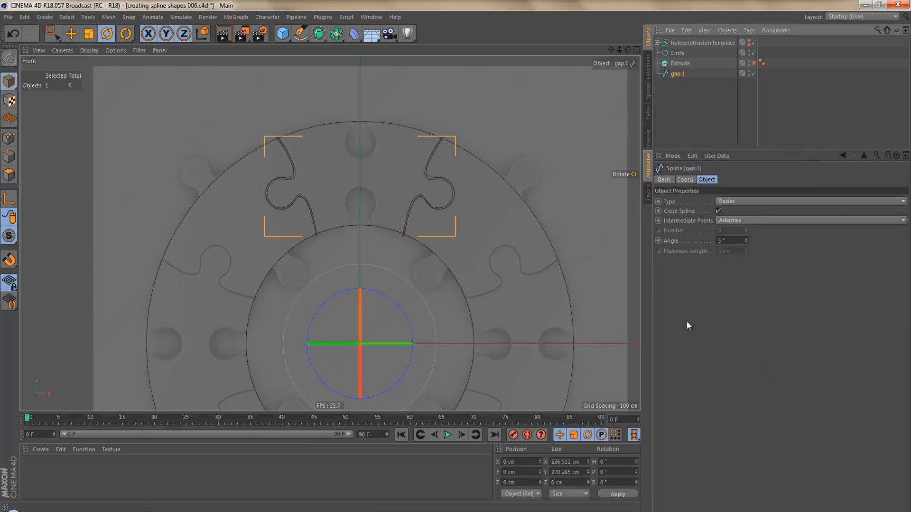
- Place the merged gap spline inside a MoGraph Cloner and set the cloner's mode to Radial
click(233, 16)
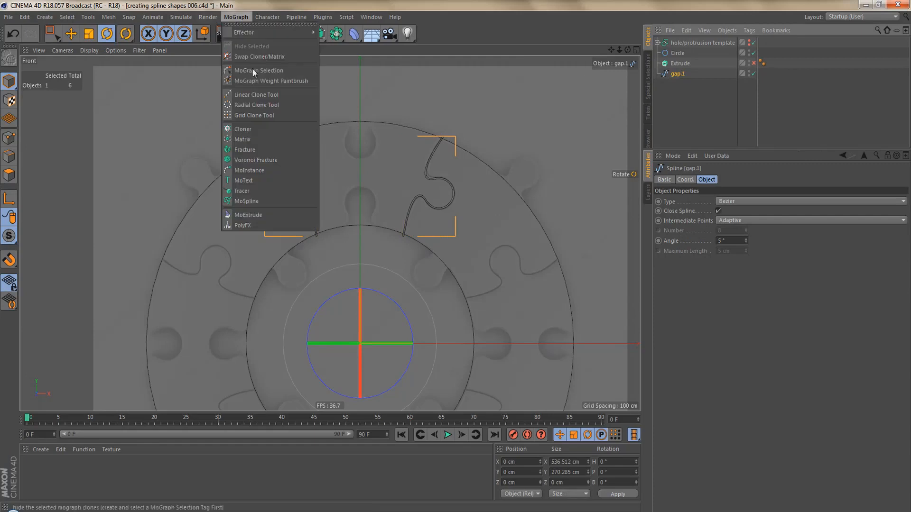
alt+click(260, 128)
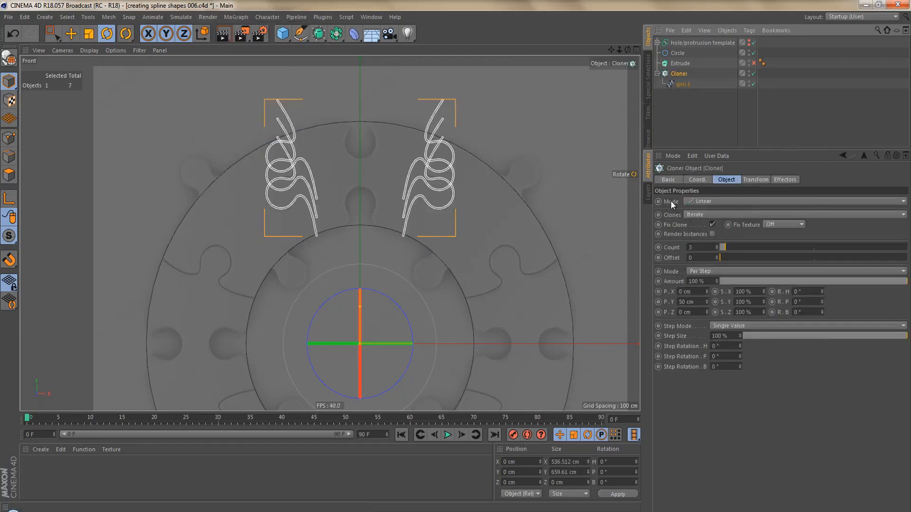
click(693, 203)
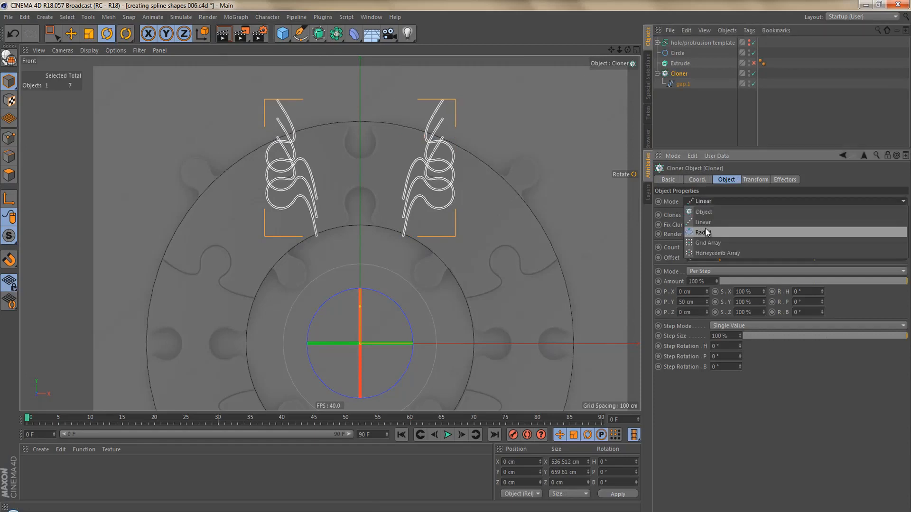
click(704, 227)
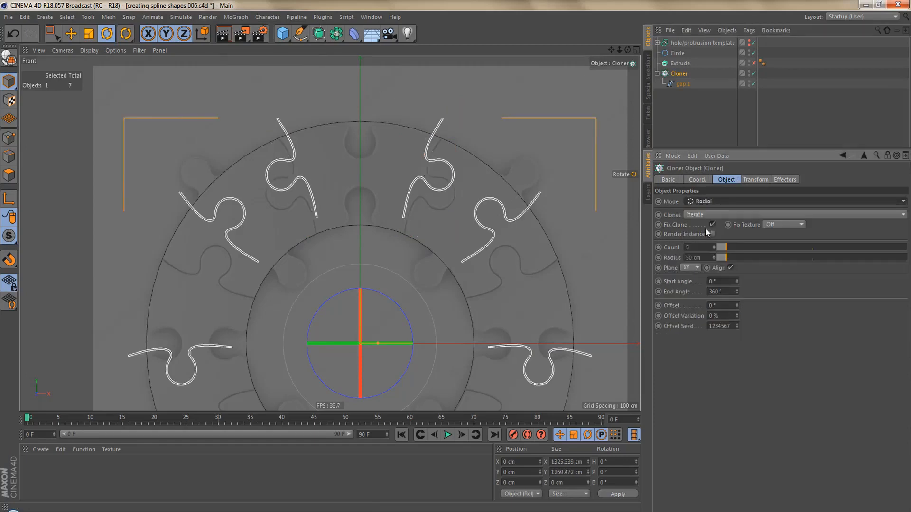
- Set the radial cloner's radius to 0 cm and its count to 4
click(675, 258)
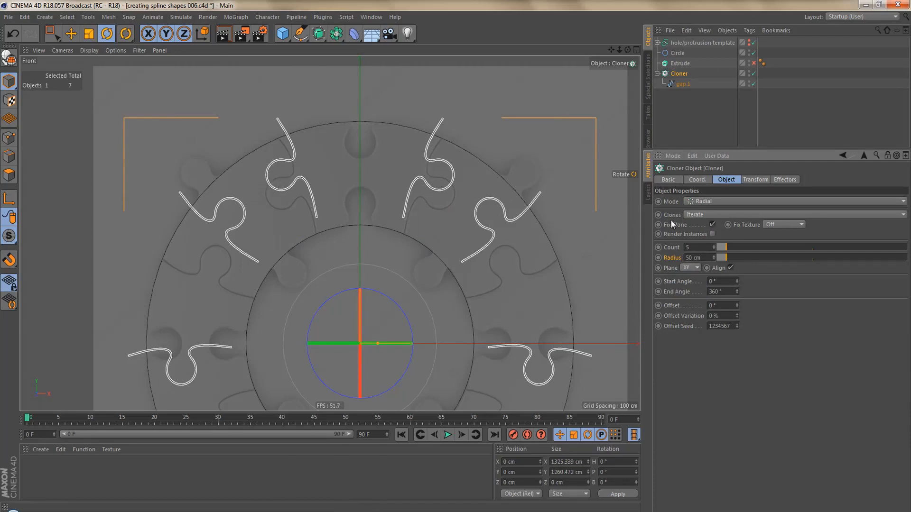
click(705, 259)
text(0)
key(Return)
drag(713, 249, 710, 251)
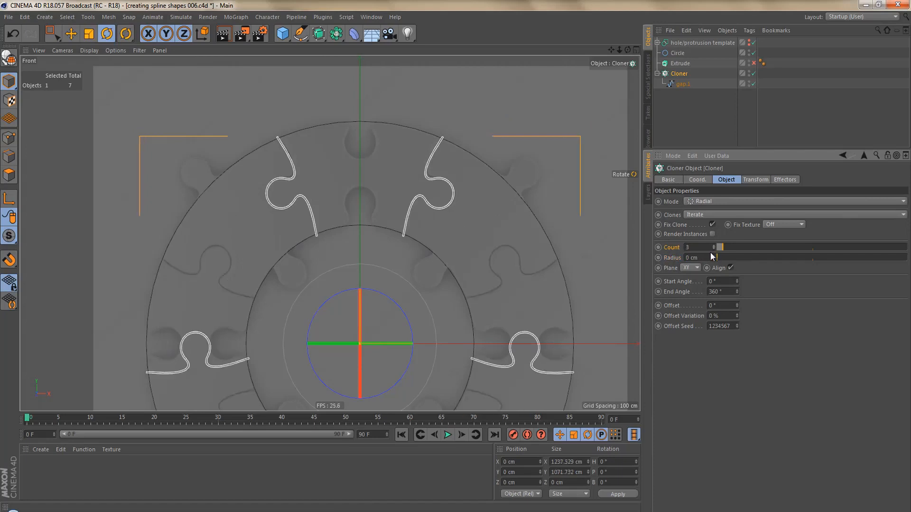
click(713, 245)
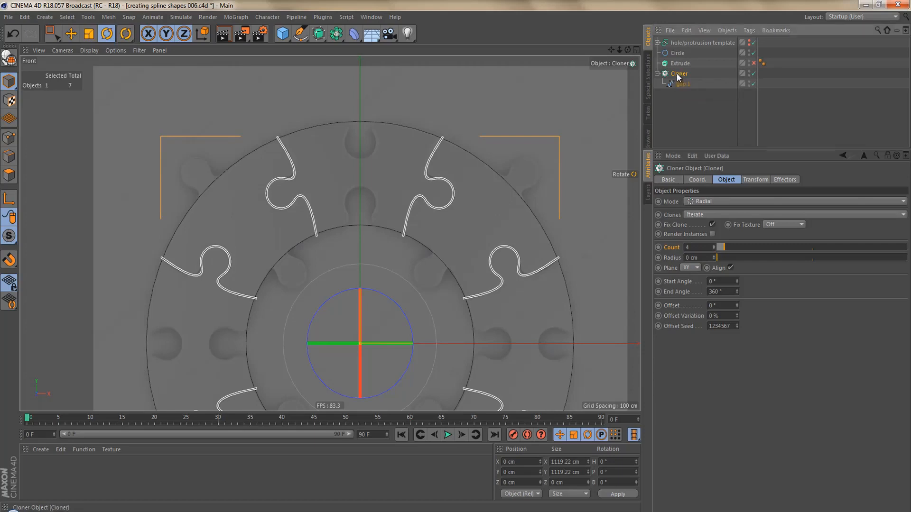
- Make the radial cloner editable and merge its four gap splines into one with Connect Objects + Delete
key(c)
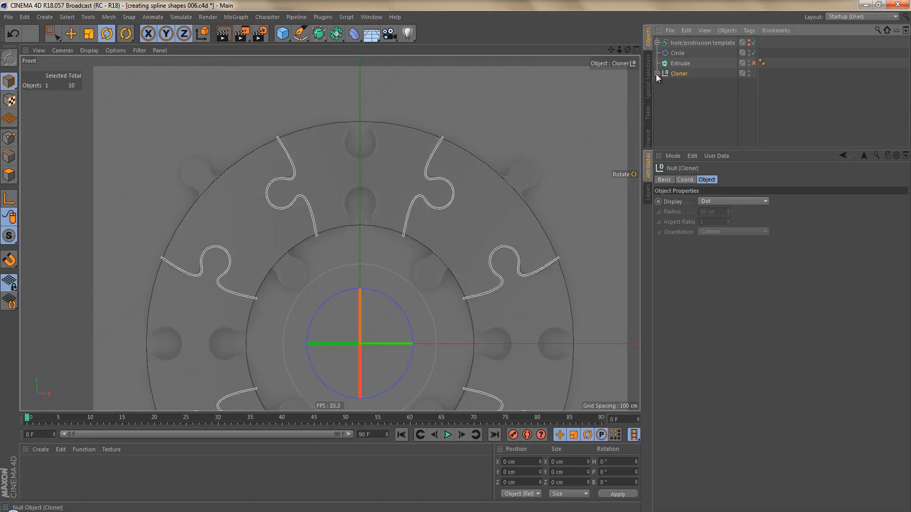
click(657, 73)
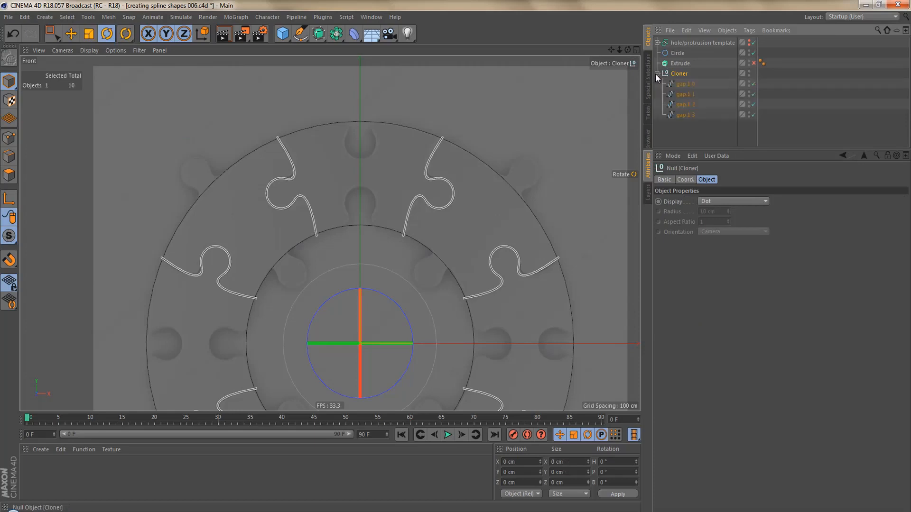
click(679, 84)
shift+click(682, 115)
right_click(680, 115)
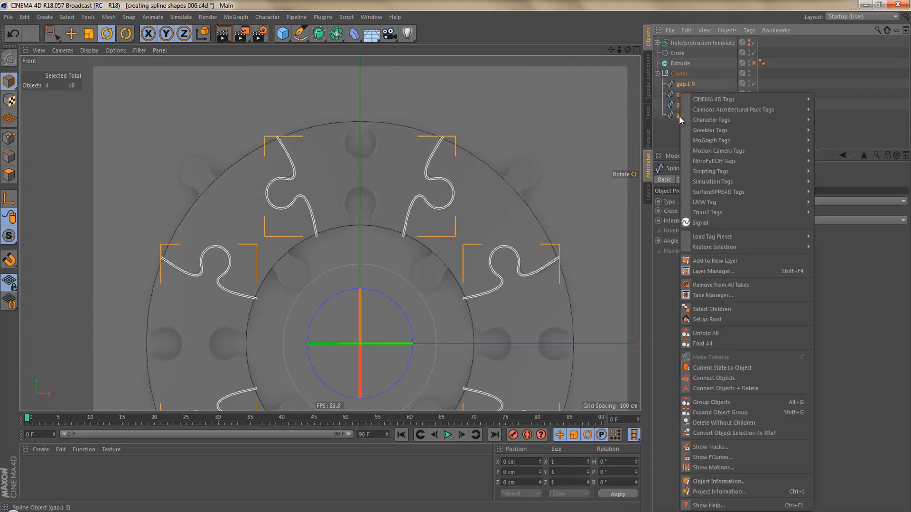
click(770, 388)
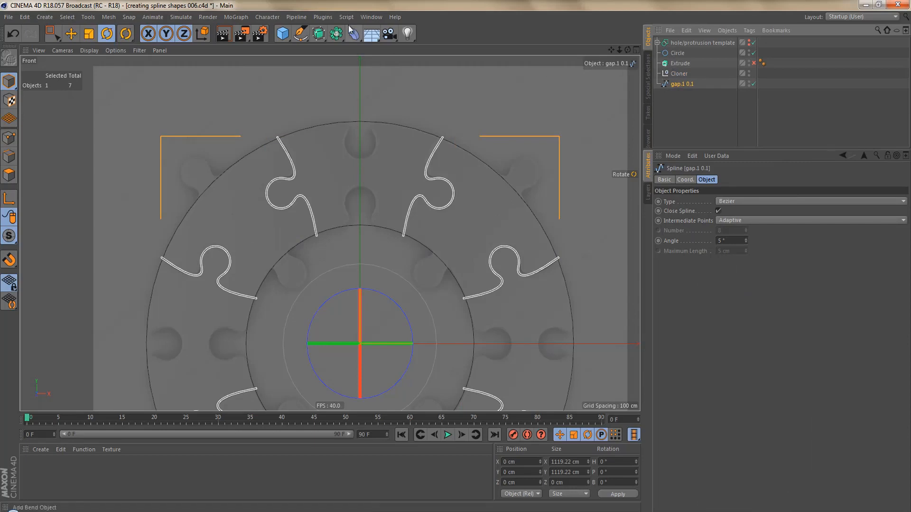
- Add a Spline Mask and place the ring Circle and the merged gap spline inside it
drag(340, 38, 403, 65)
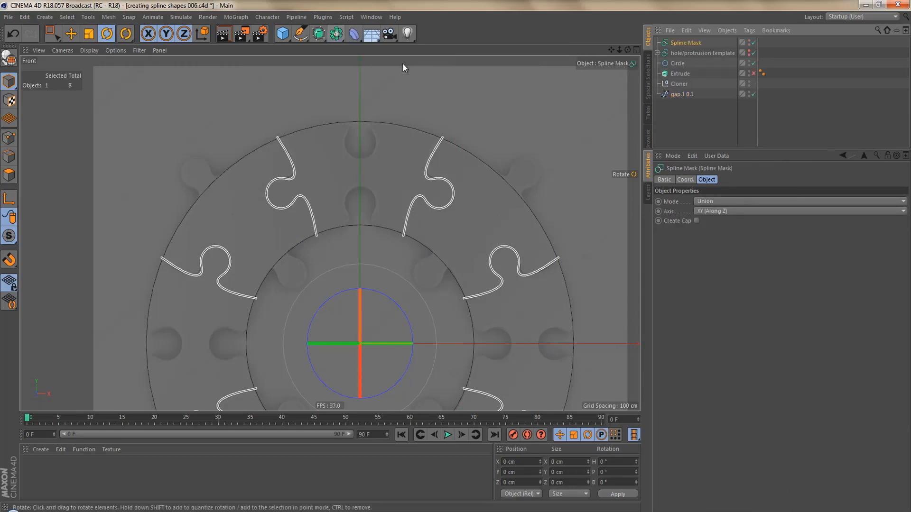
click(677, 64)
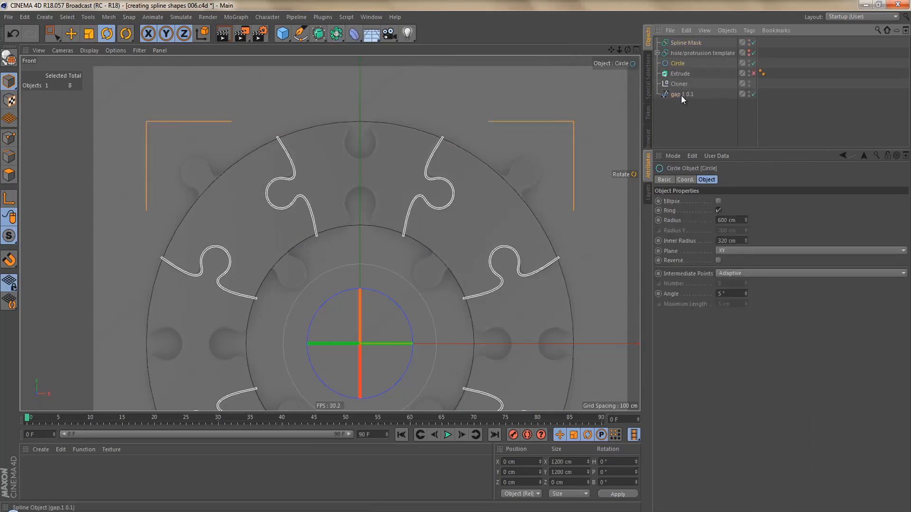
ctrl+click(681, 95)
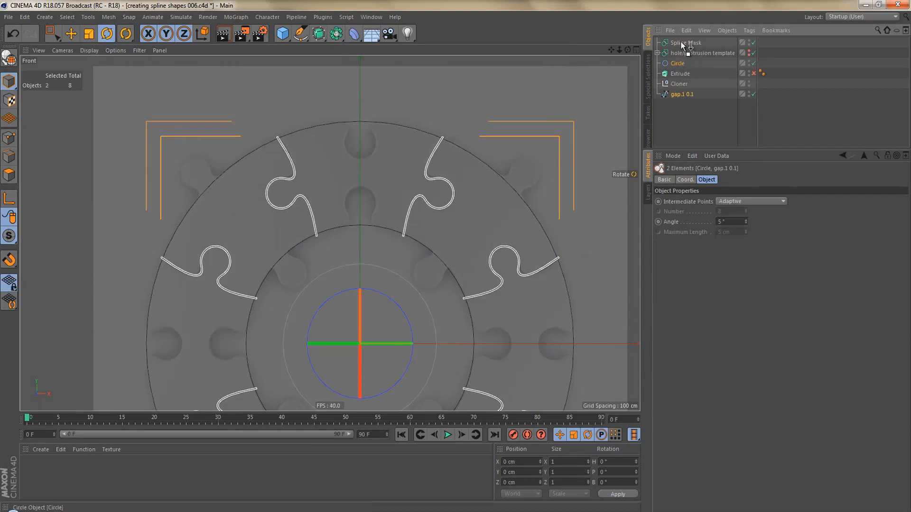
drag(681, 42, 680, 41)
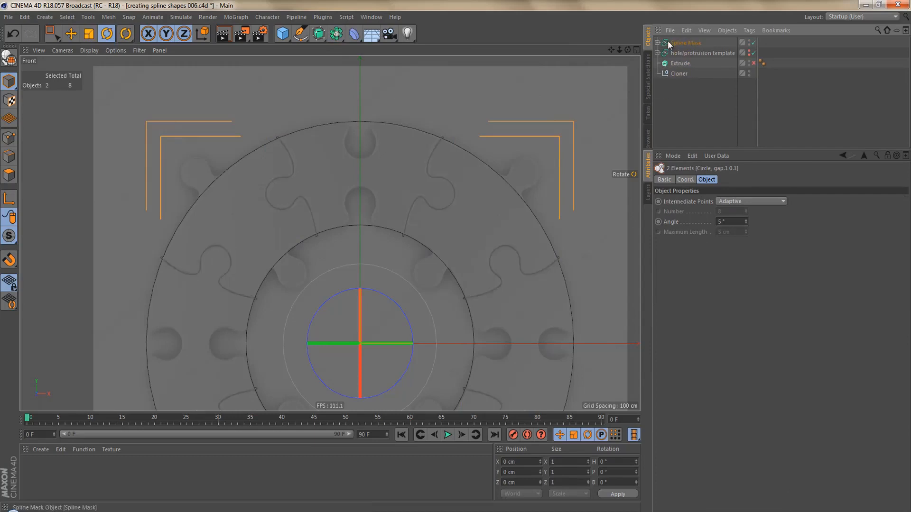
- Set the Spline Mask's mode to A subtract B and convert it into an editable spline
click(677, 41)
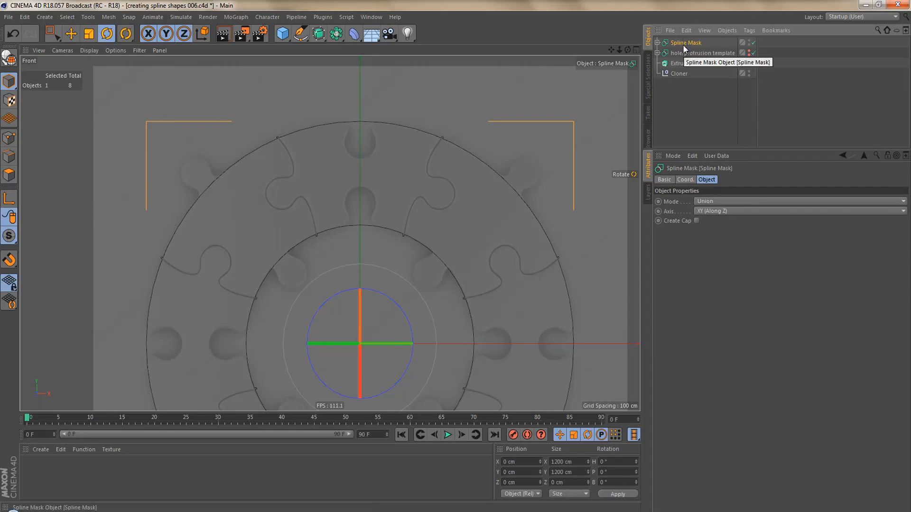
click(671, 202)
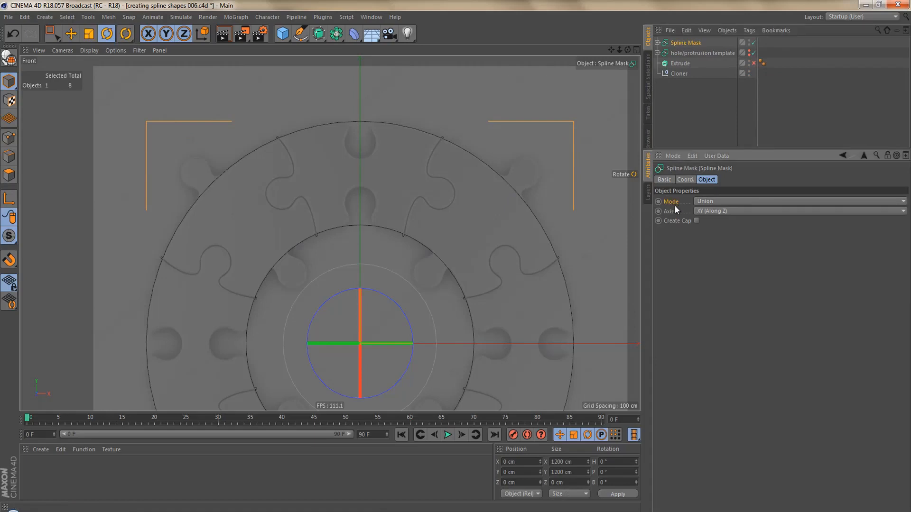
click(704, 200)
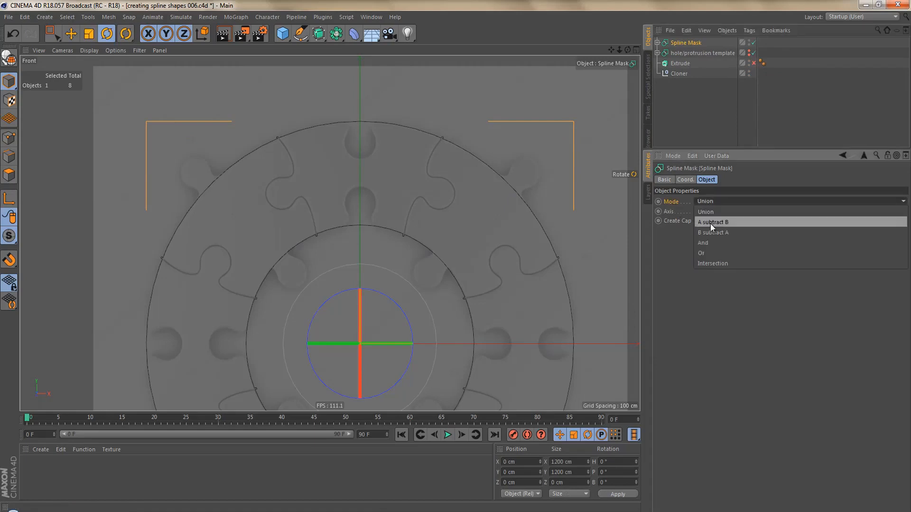
click(710, 224)
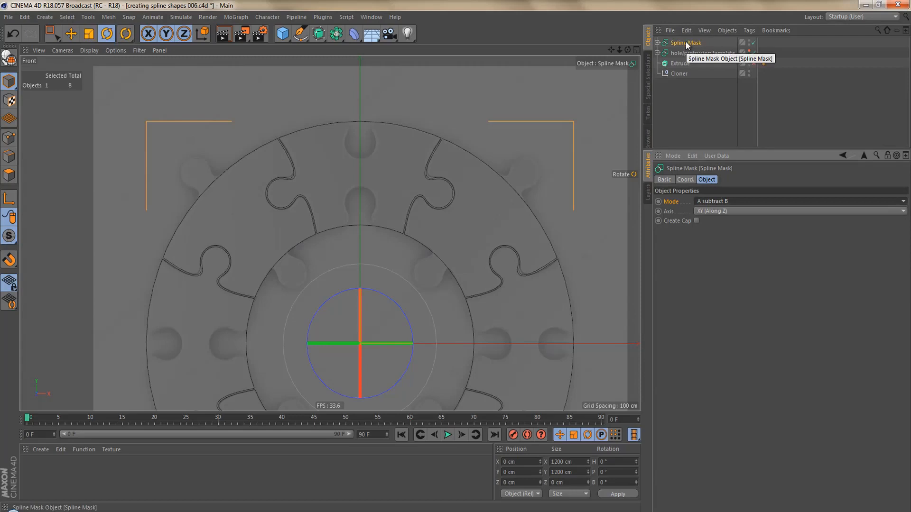
key(c)
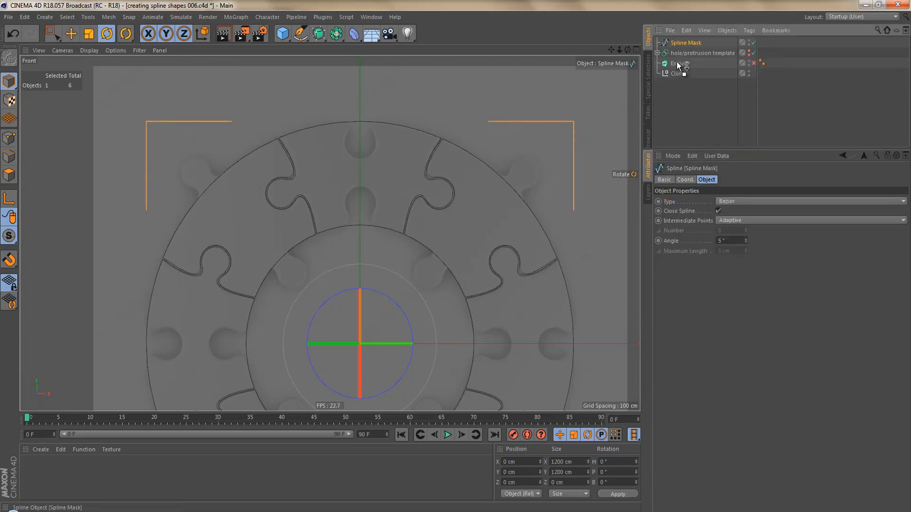
- Place the Spline Mask spline inside the Extrude object and delete the leftover Cloner null
drag(677, 62, 676, 63)
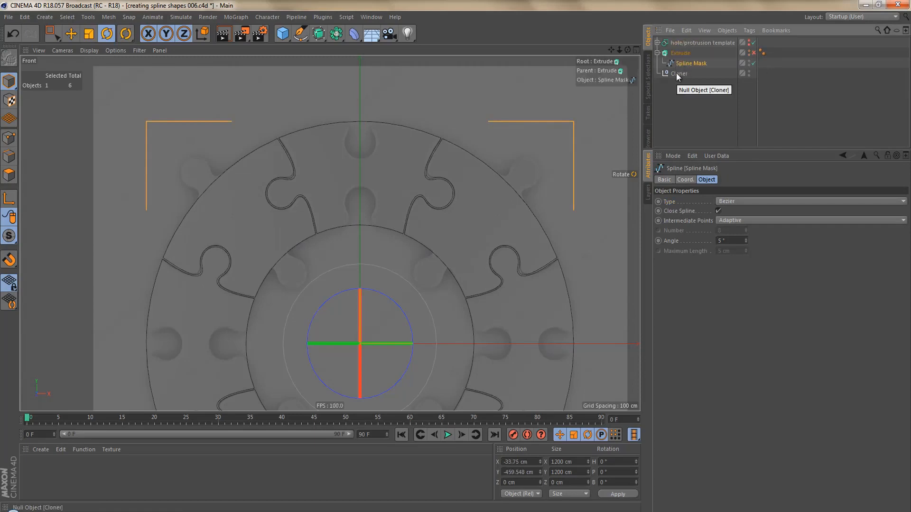
click(676, 73)
key(Delete)
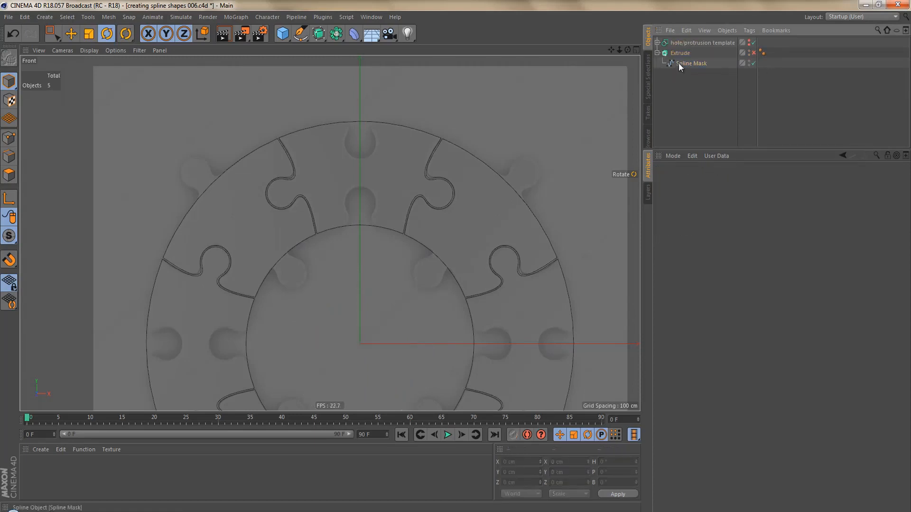
- Enable the Extrude object and render the front view to check the puzzle ring
click(679, 53)
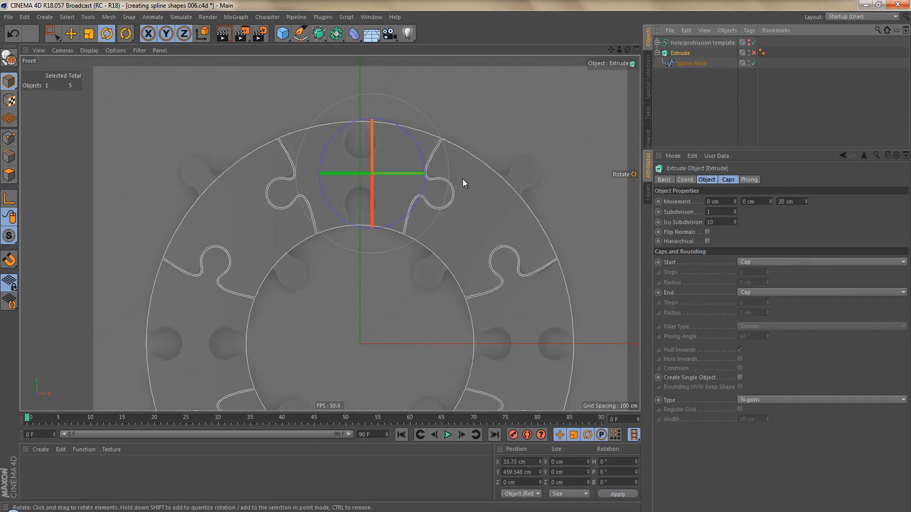
alt+middle_drag(433, 237, 434, 189)
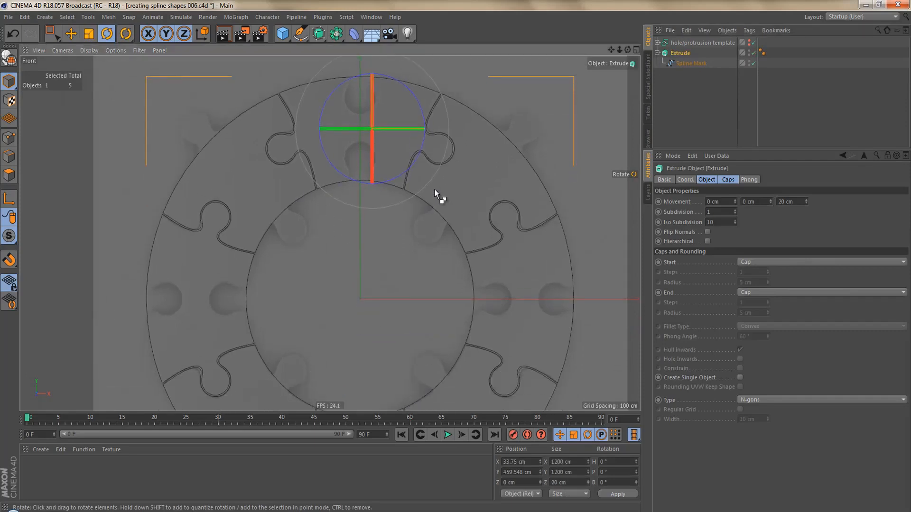
key(ctrl+r)
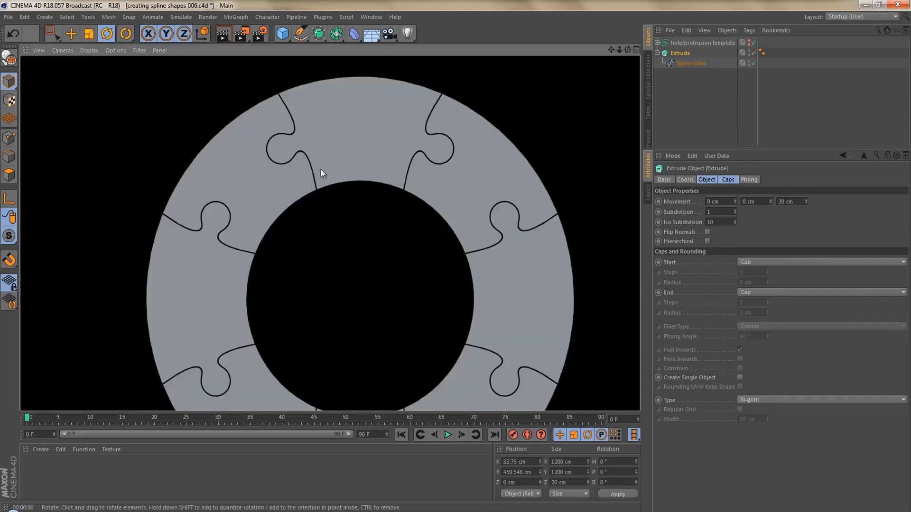
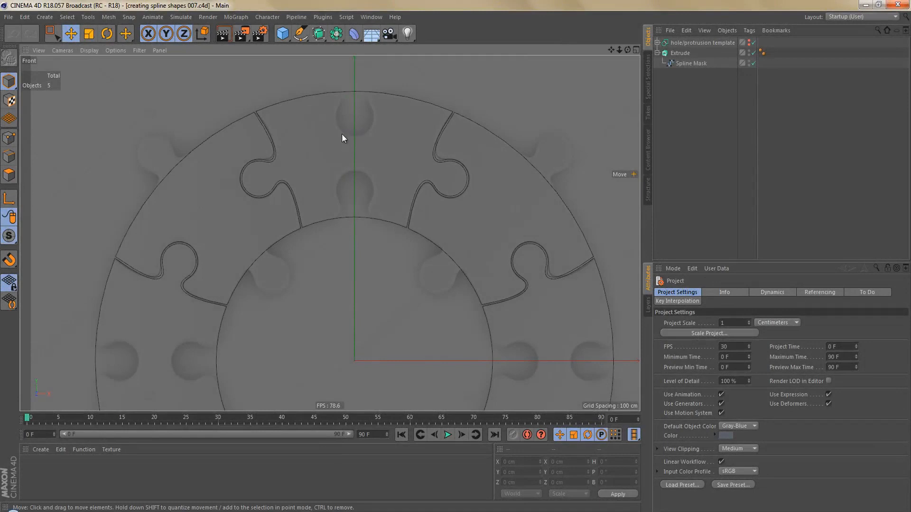
- Take the Spline Mask spline out of the Extrude object and rename it "basic puzzle pieces"
scroll(354, 124, up, 4)
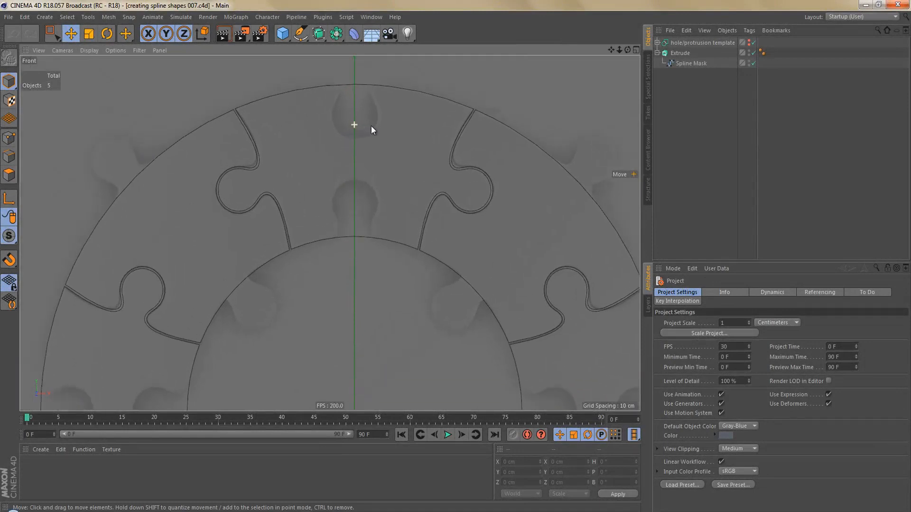
click(683, 64)
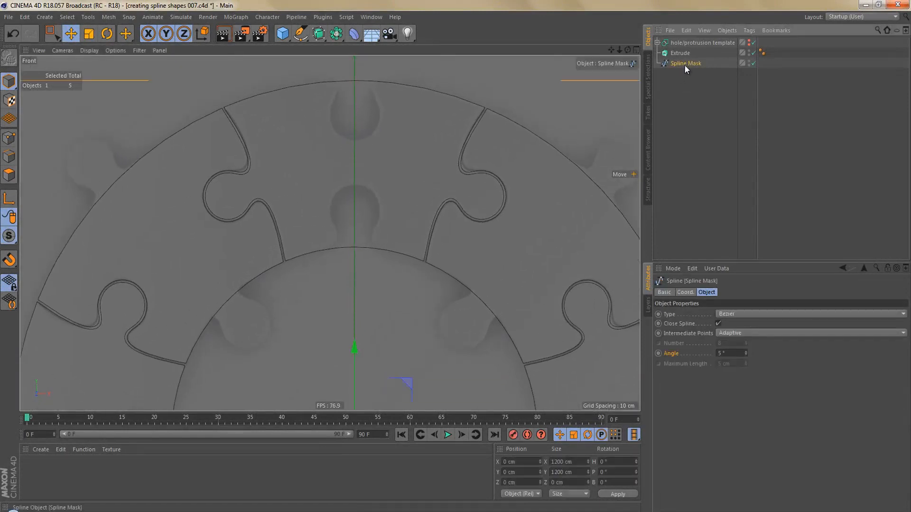
double_click(679, 64)
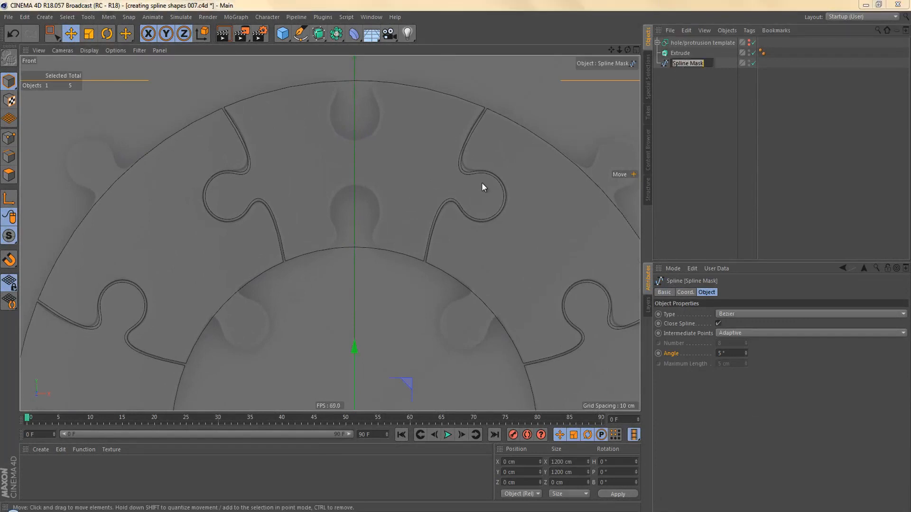
text(basic puzzl)
text(e pie)
text(ces)
key(Return)
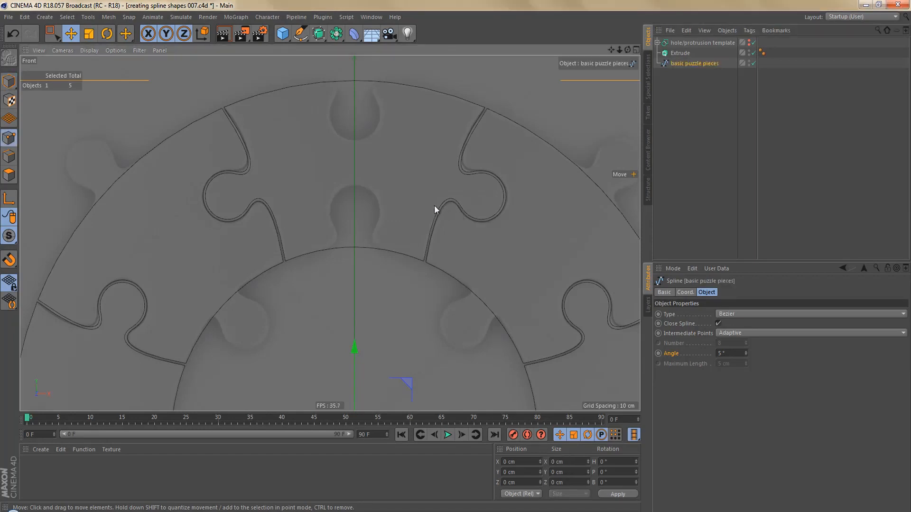
- In point mode, select all connected points of the uppermost puzzle piece and split them off as a separate spline
key(Return)
click(355, 80)
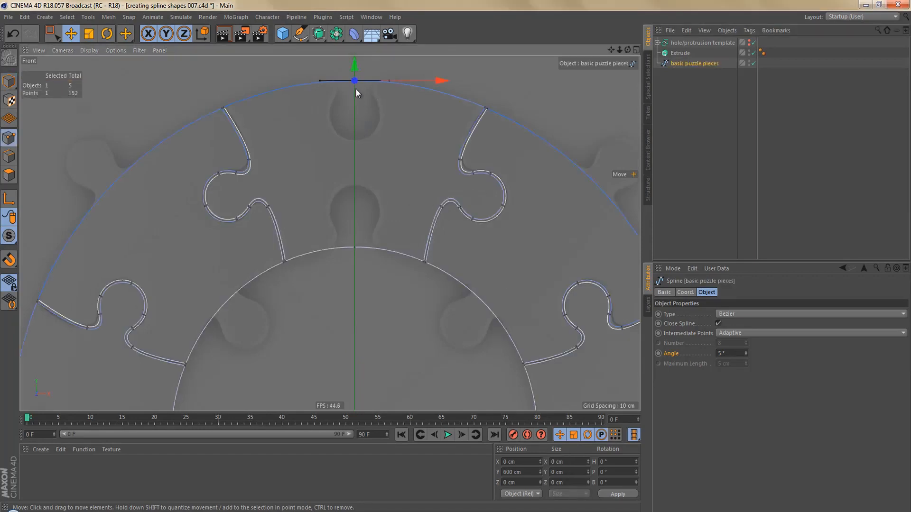
scroll(375, 85, up, 5)
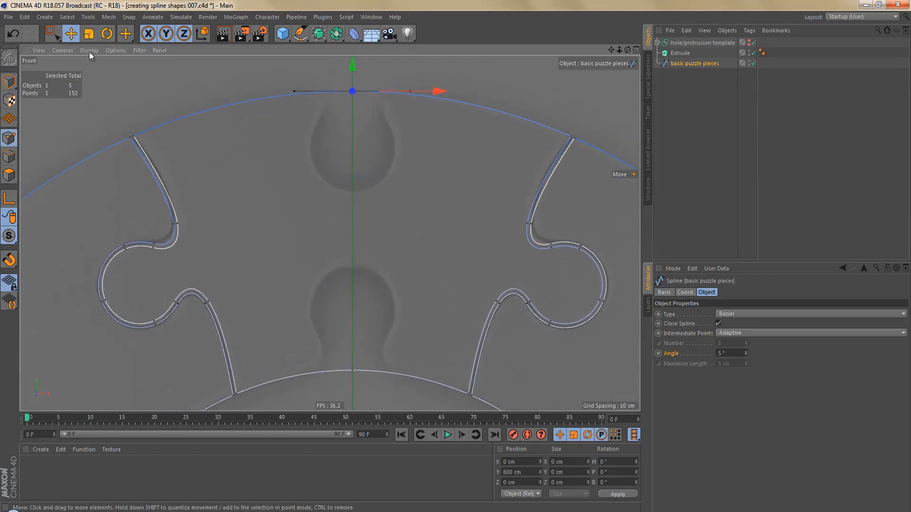
click(67, 17)
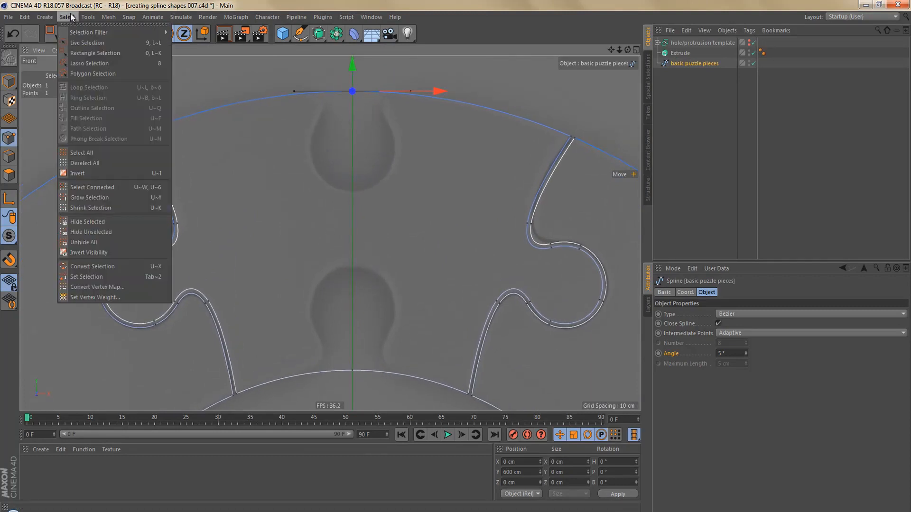
click(119, 187)
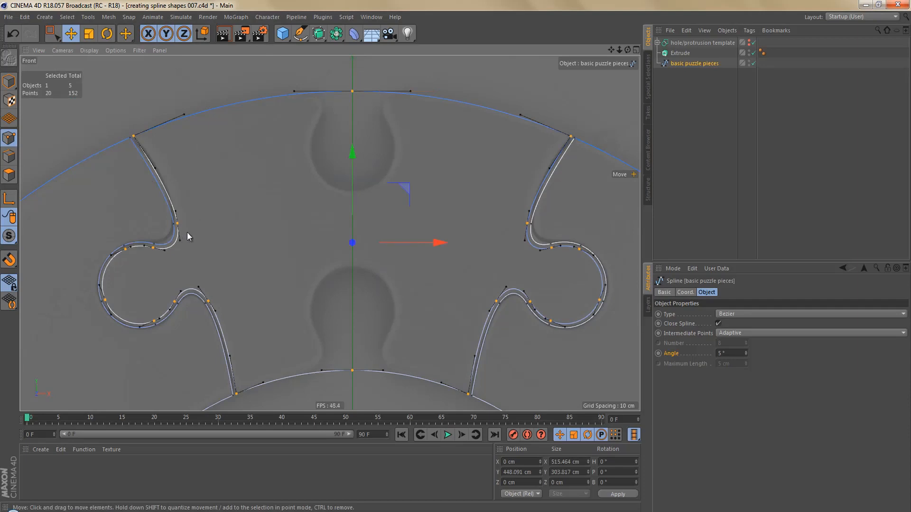
right_click(243, 155)
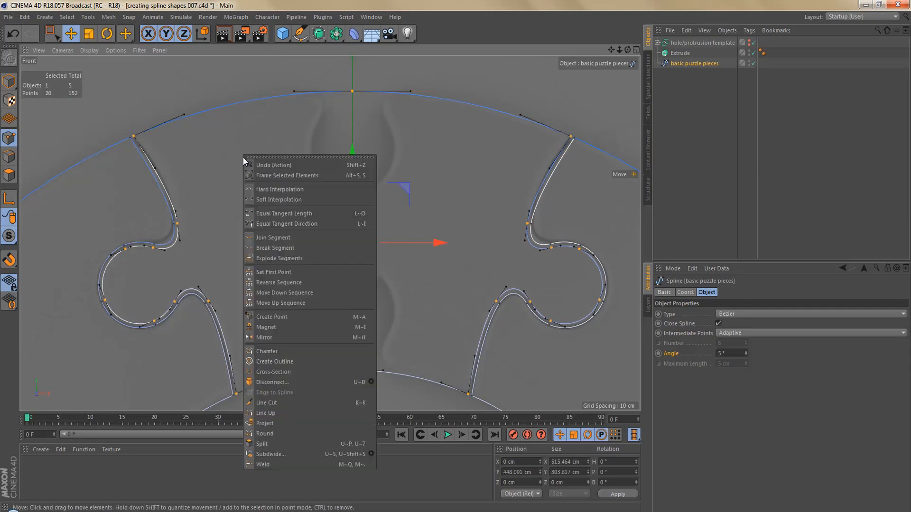
click(283, 443)
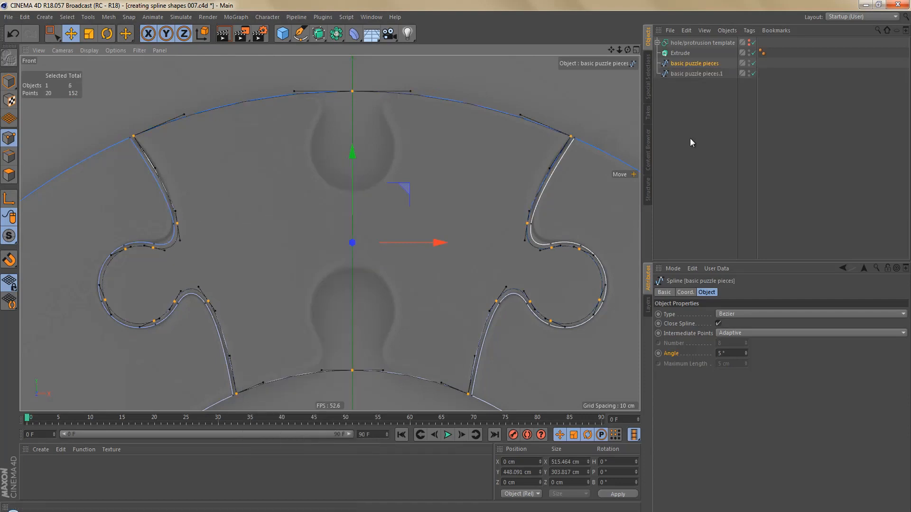
- Rename the split-off spline of the uppermost piece "piece 01"
double_click(693, 73)
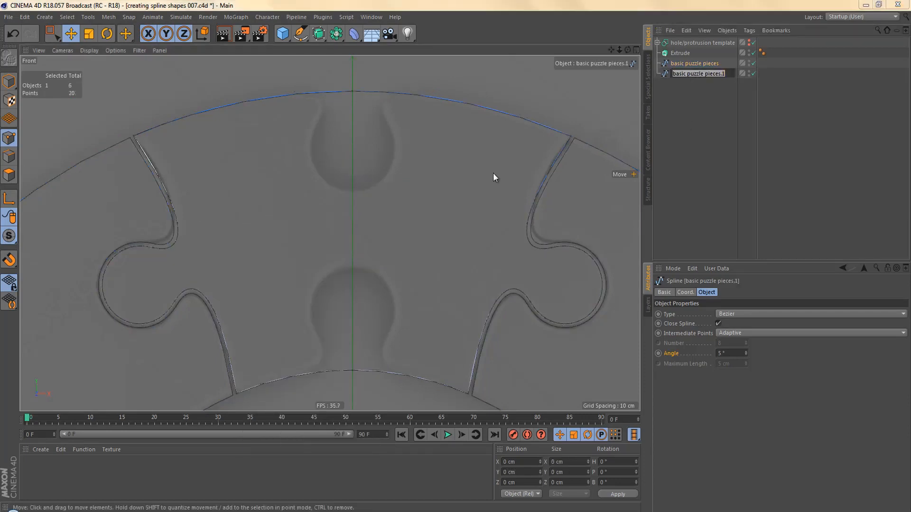
text(piece 01)
key(Return)
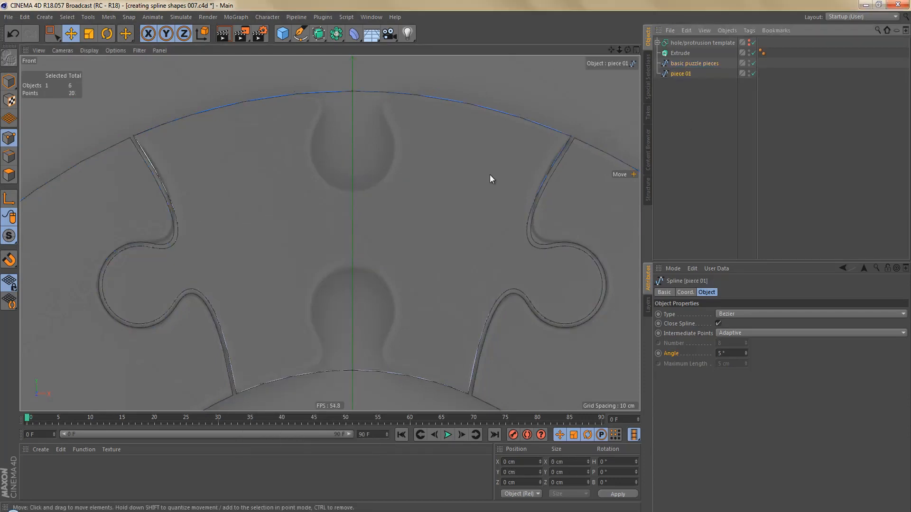
- In the basic puzzle pieces spline, select the connected points of the upper-left piece and split them into a separate spline
click(681, 64)
scroll(282, 269, down, 3)
scroll(250, 256, up, 6)
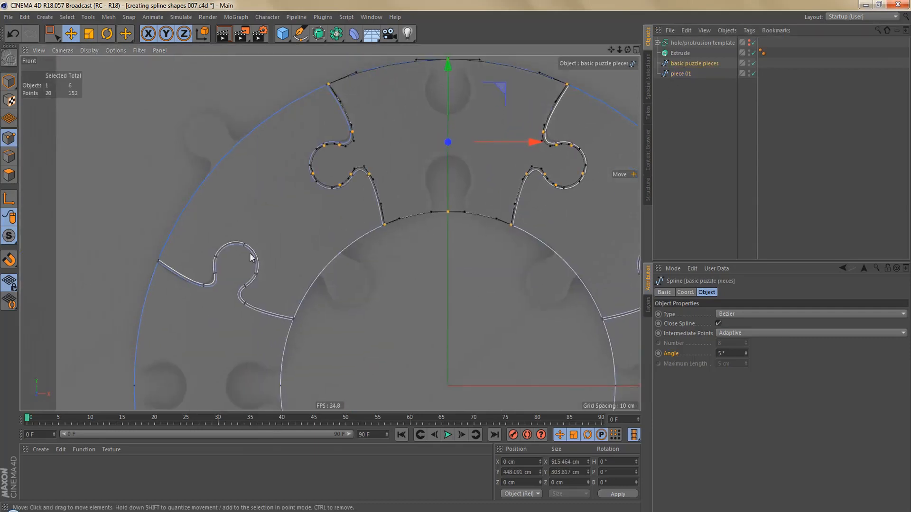
click(269, 235)
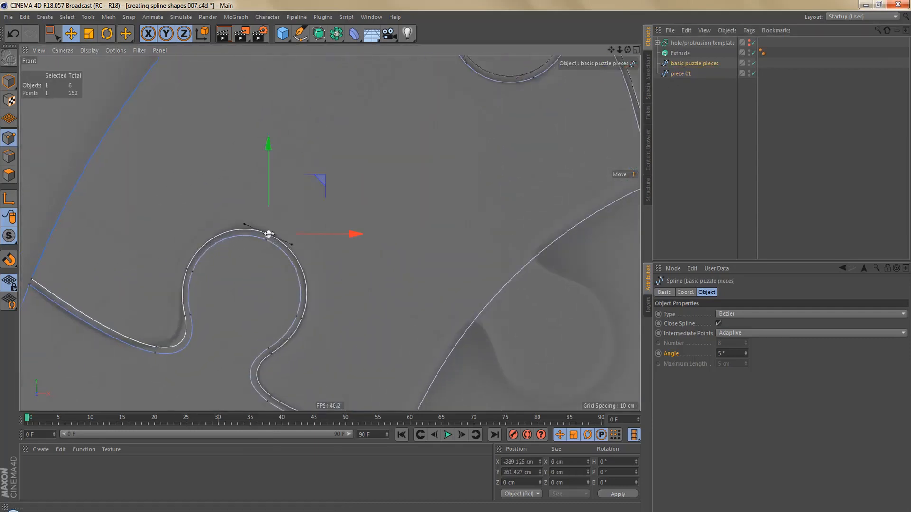
key(u)
key(w)
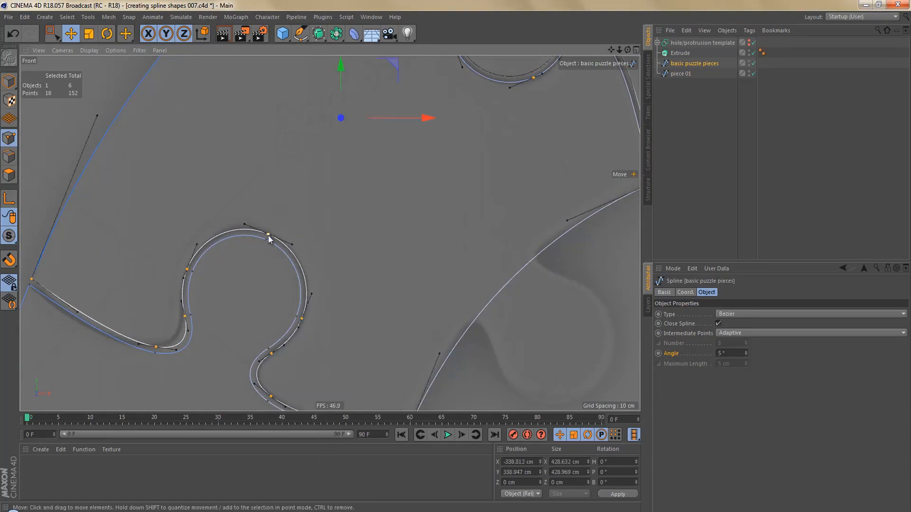
key(u)
key(p)
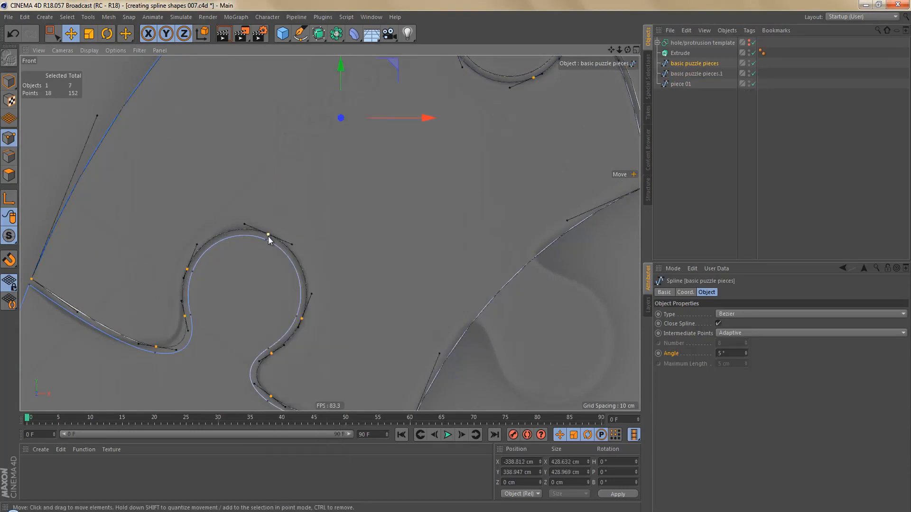
- Rename the split-off spline of the upper-left piece "piece 02" and hide it along with the basic puzzle pieces spline
double_click(687, 74)
text(piece 02)
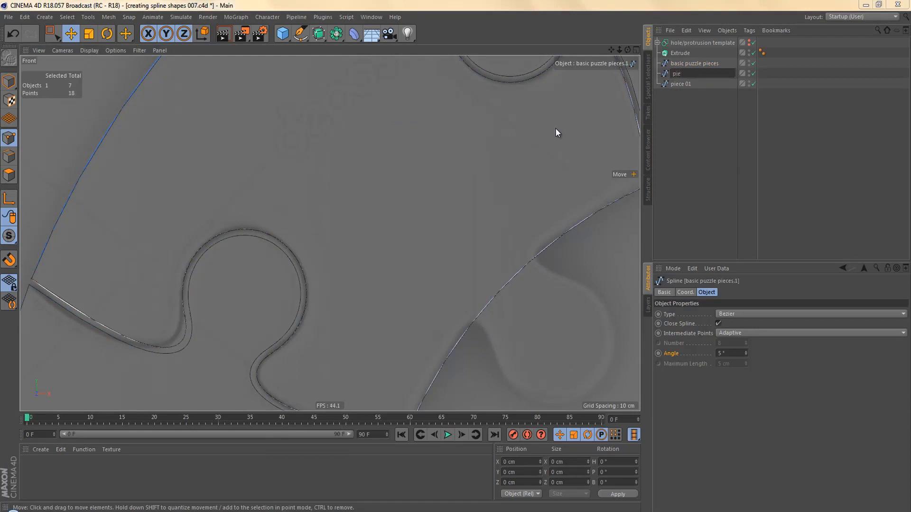
key(Return)
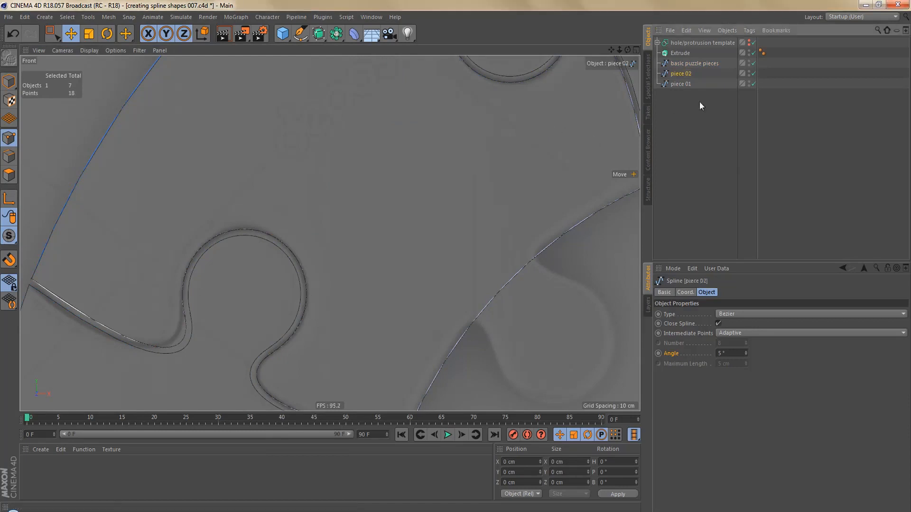
scroll(460, 173, down, 10)
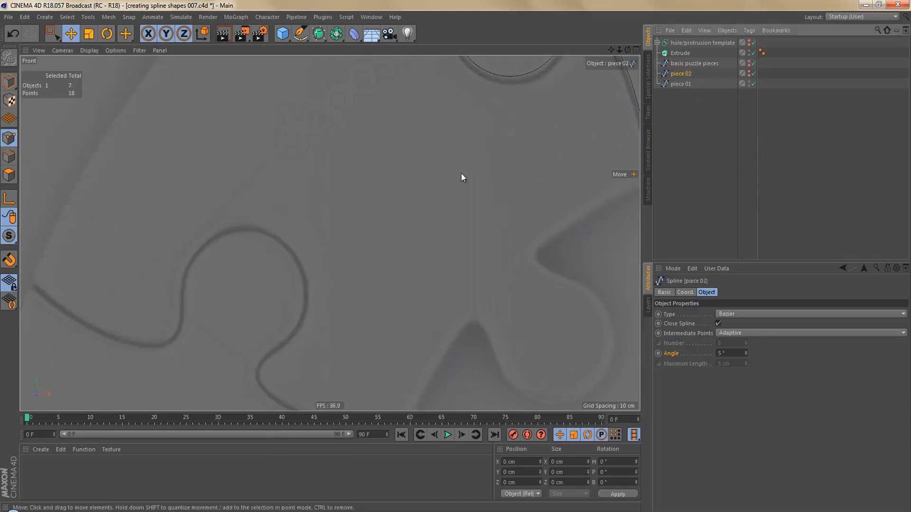
scroll(462, 156, up, 10)
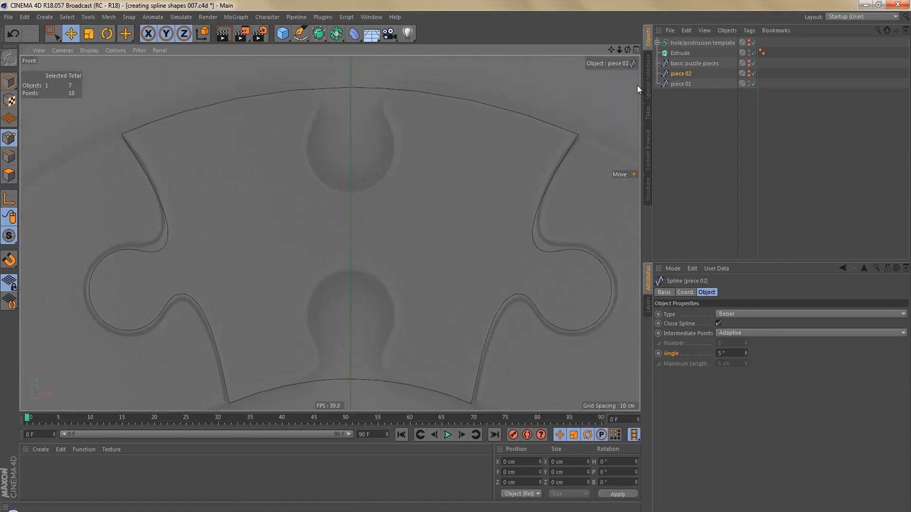
- Duplicate the hole/protrusion template, make the copy visible and convert it to an editable spline
click(688, 42)
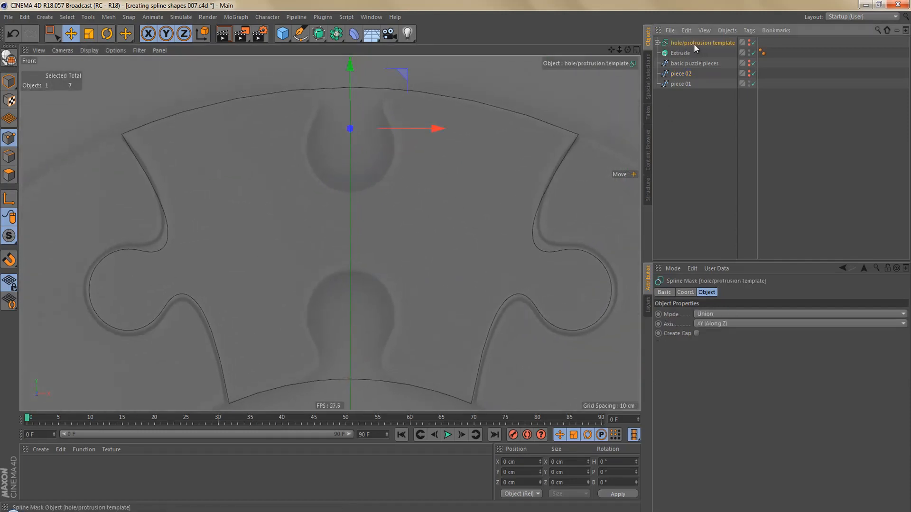
ctrl+drag(694, 42, 702, 107)
click(753, 94)
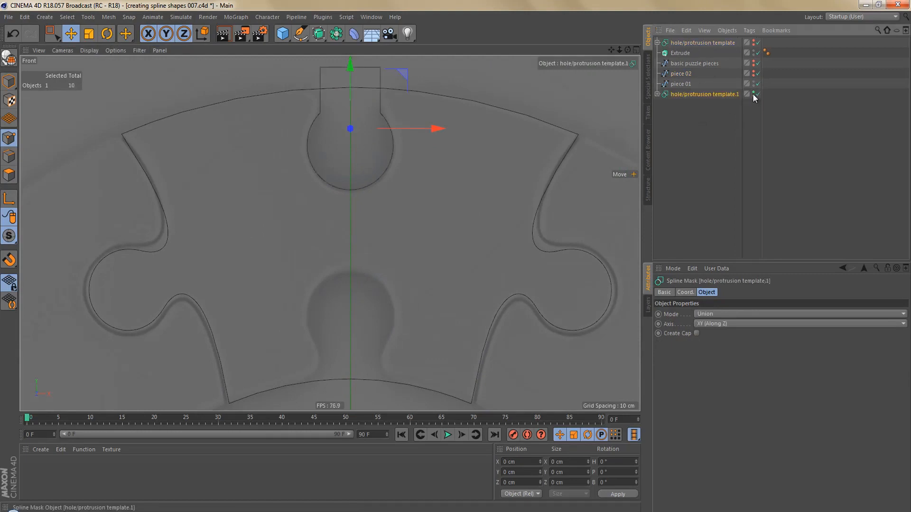
key(c)
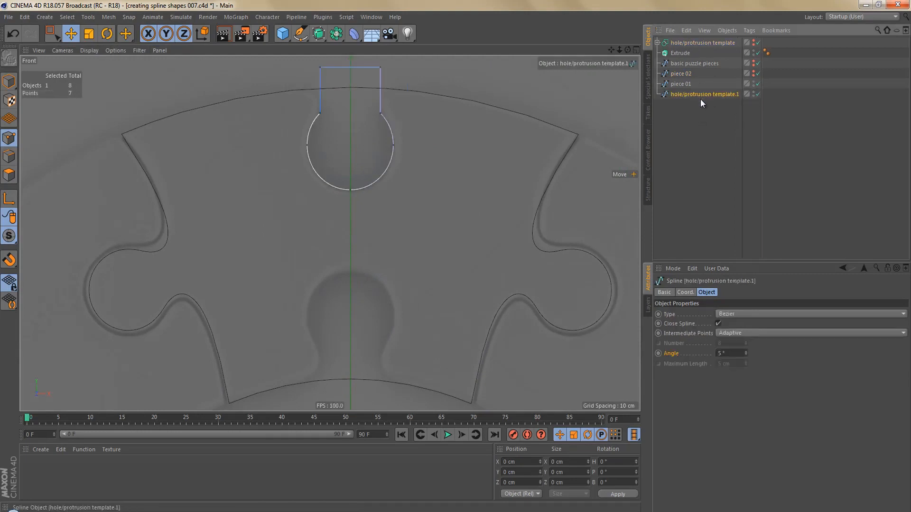
- Duplicate the editable hole/protrusion spline and rotate the copy by 180° in model mode
ctrl+drag(696, 93, 697, 107)
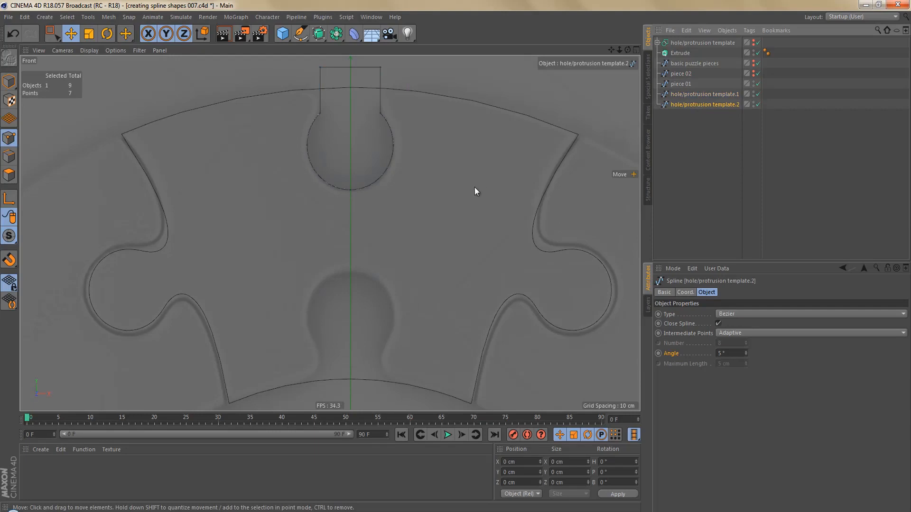
key(Return)
key(r)
drag(355, 112, 351, 322)
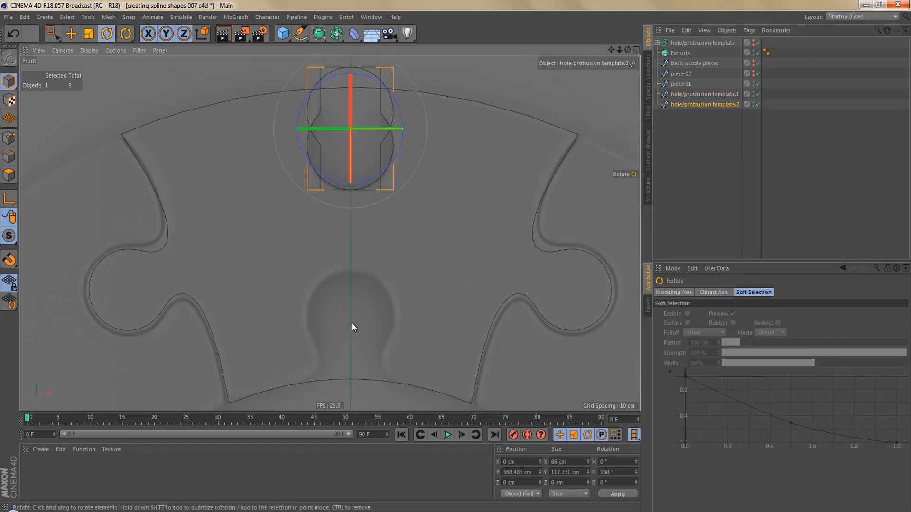
- Move the rotated spline copy down onto the lower hole of the uppermost piece, at a Y position of about 363 cm
key(e)
drag(351, 227, 457, 259)
alt+right_drag(362, 157, 392, 155)
alt+middle_drag(391, 143, 387, 78)
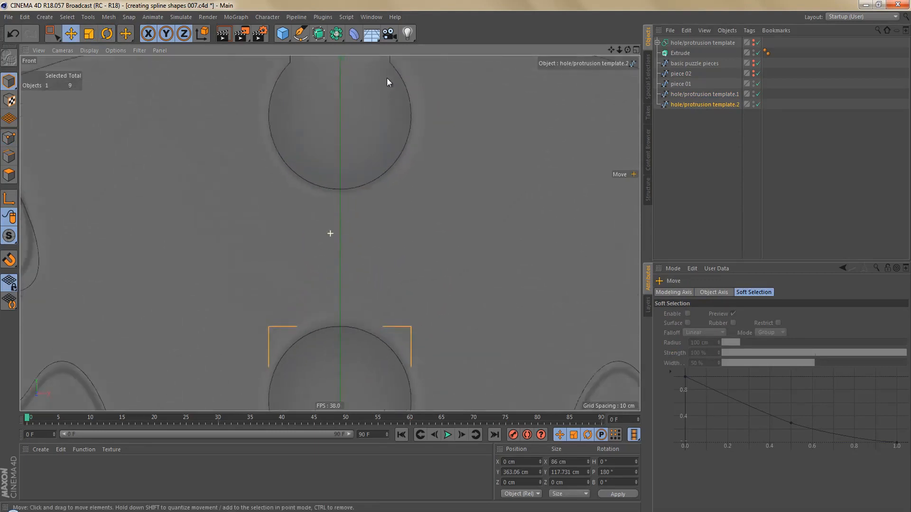
alt+middle_drag(356, 375, 370, 272)
alt+right_drag(397, 261, 356, 275)
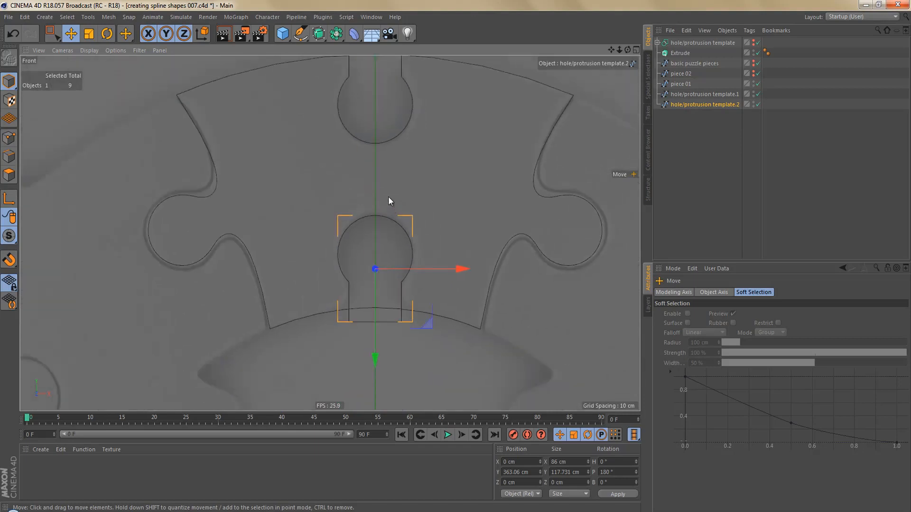
alt+middle_drag(388, 196, 380, 267)
alt+right_drag(382, 236, 372, 241)
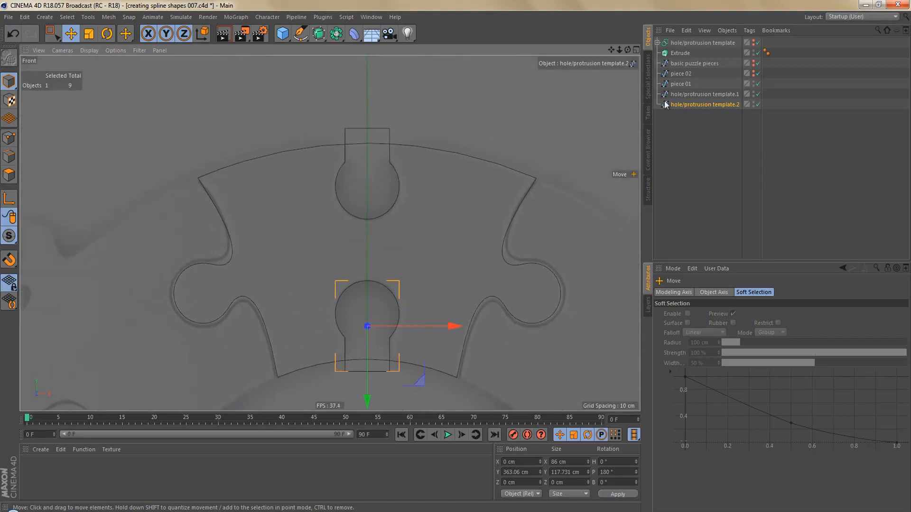
- Merge the two hole/protrusion template copies into a single spline with Connect Objects + Delete
ctrl+click(695, 94)
right_click(692, 93)
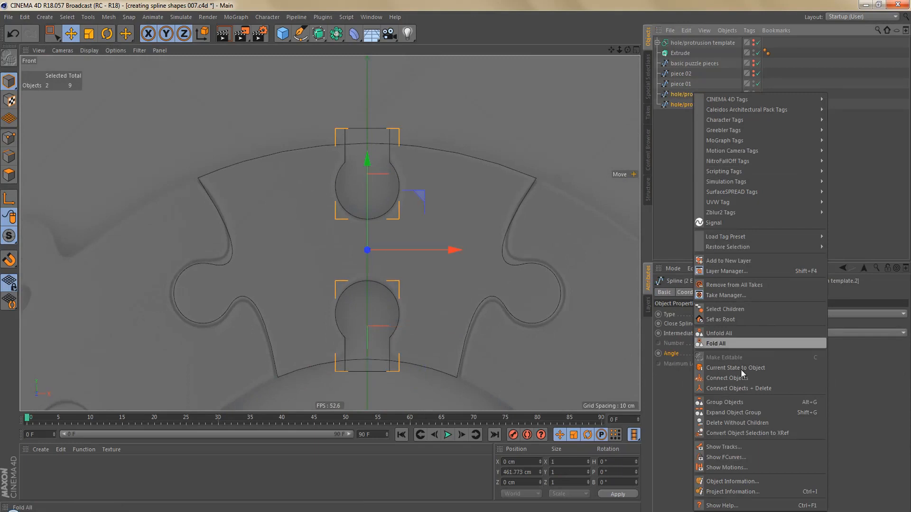
click(779, 387)
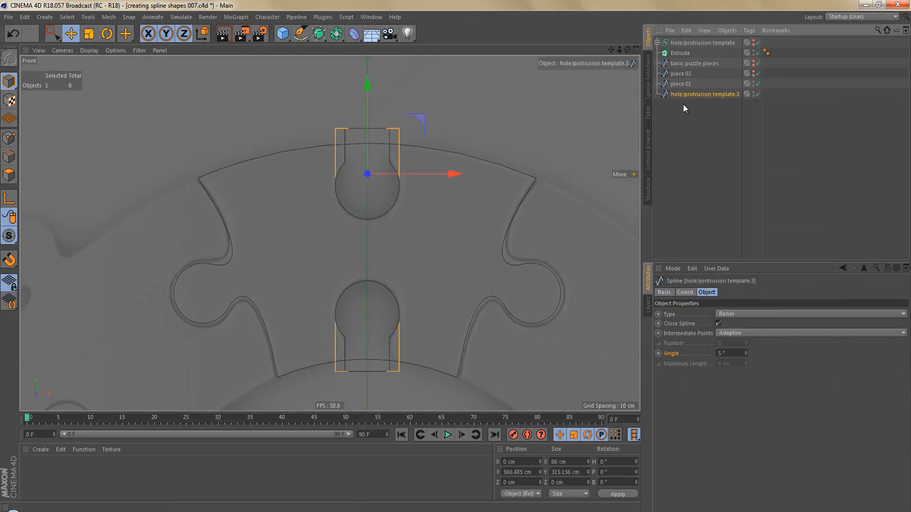
- Put piece 01 and the merged hole/protrusion spline under a new Spline Mask with its mode set to A subtract B
click(682, 84)
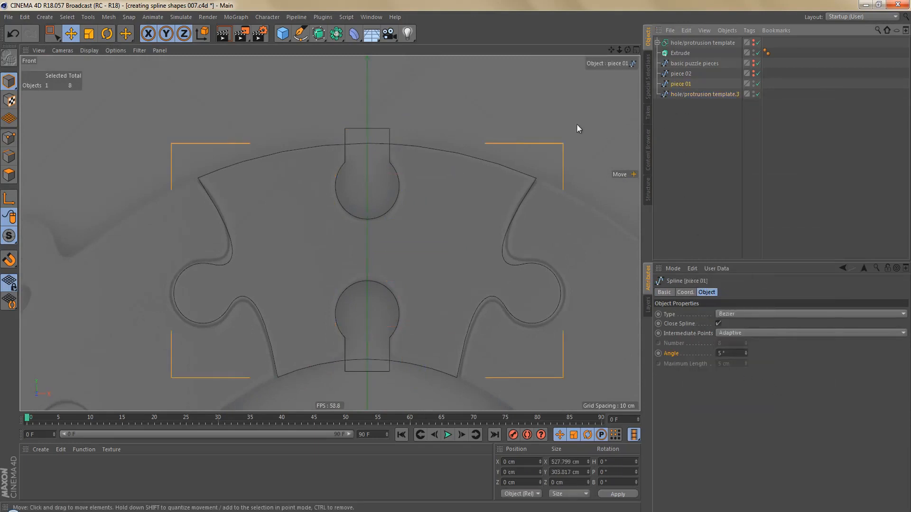
click(353, 34)
alt+click(377, 69)
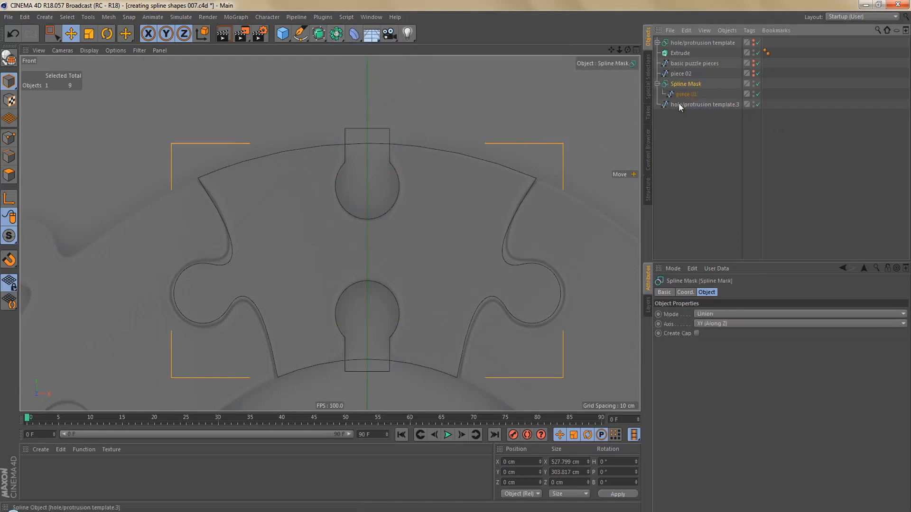
drag(681, 103, 683, 86)
click(682, 87)
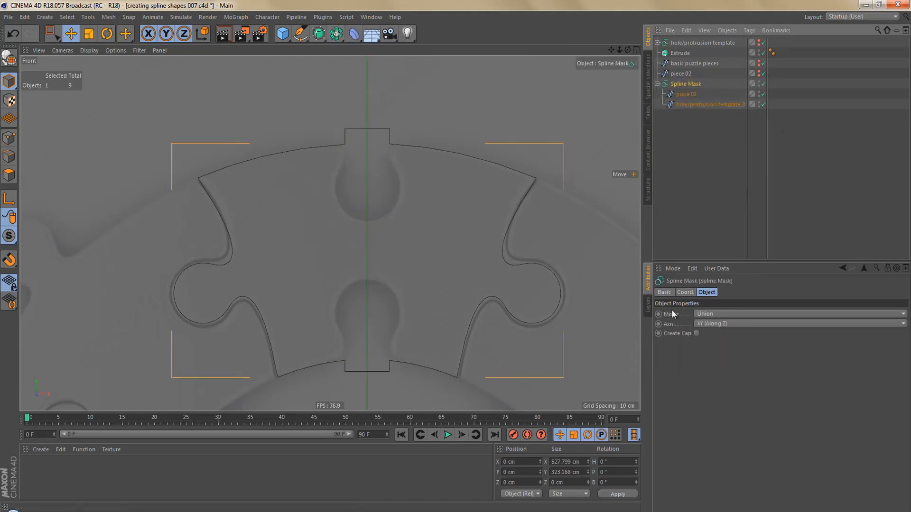
click(721, 315)
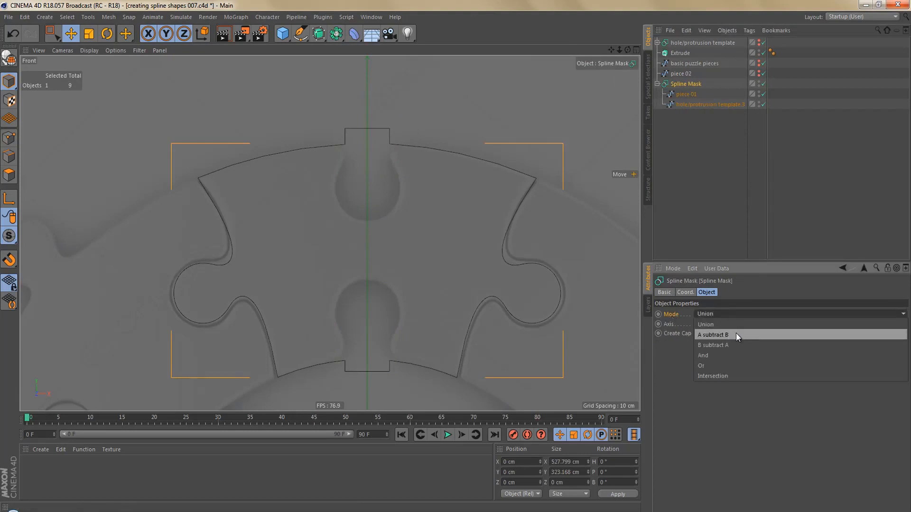
click(736, 334)
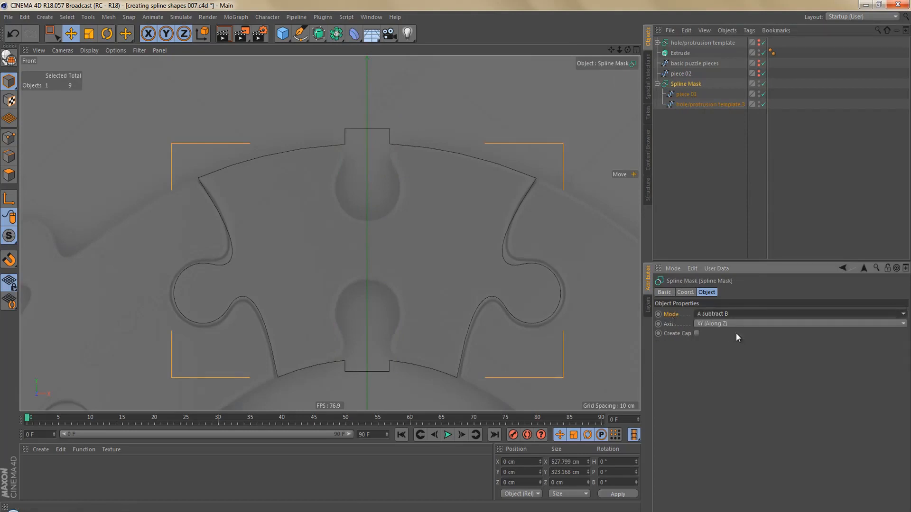
- Convert the Spline Mask to an editable spline and switch to point mode
click(683, 84)
key(c)
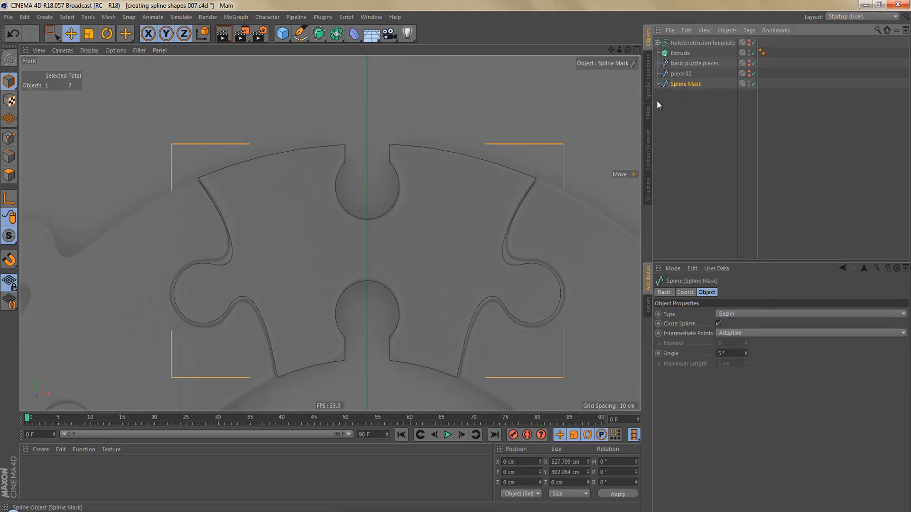
scroll(413, 282, up, 2)
scroll(369, 220, up, 1)
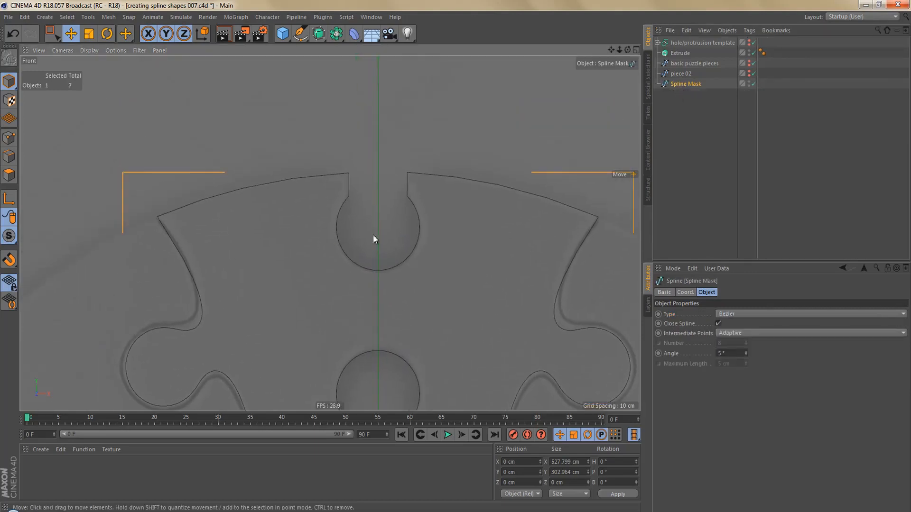
scroll(350, 187, up, 2)
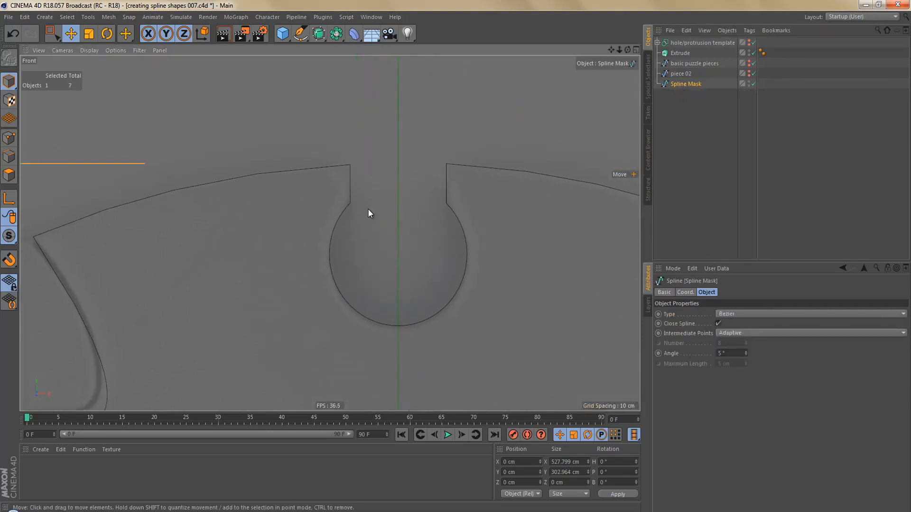
key(Return)
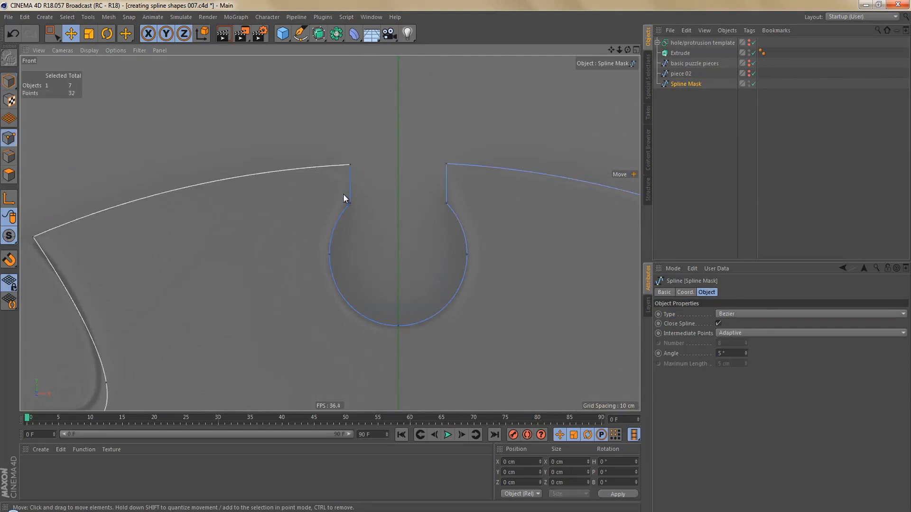
- Try to chamfer the left outer corner point of the piece's upper hole with a radius of 11.35 cm
click(350, 167)
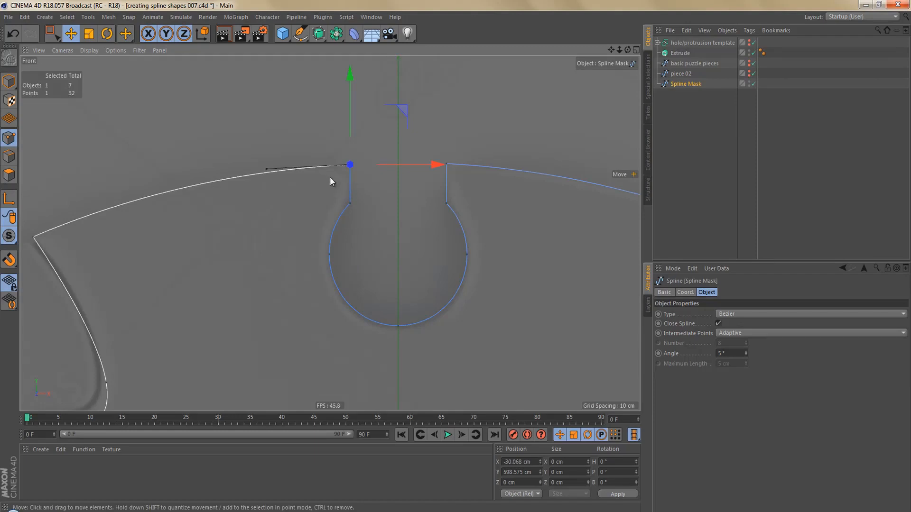
right_click(452, 110)
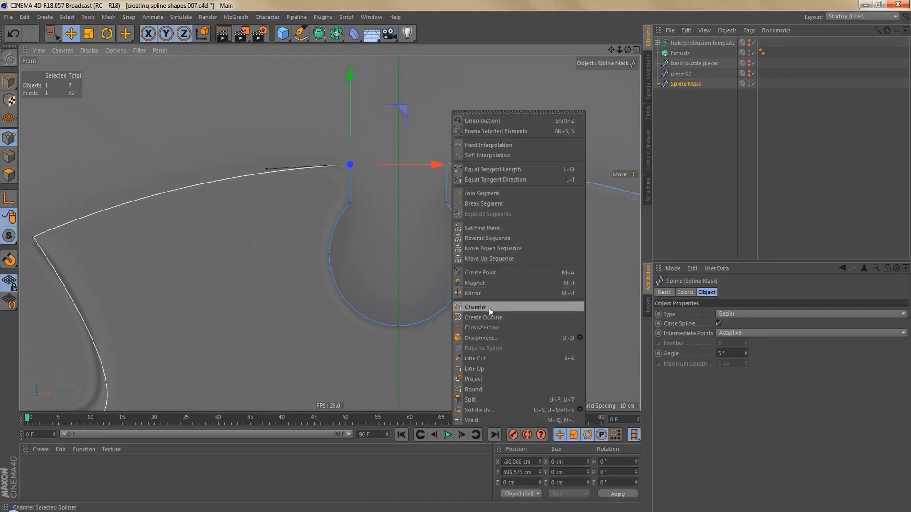
click(489, 307)
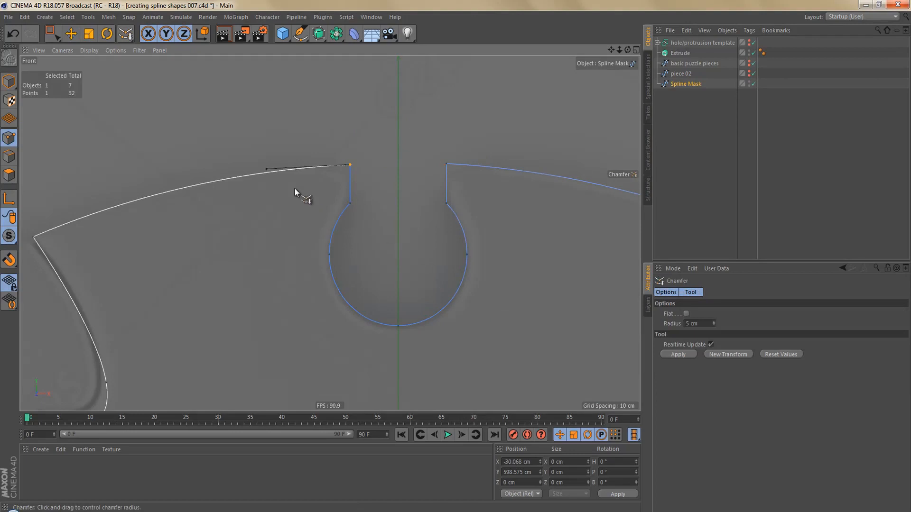
mouse_move(456, 255)
mouse_down()
mouse_move(474, 255)
mouse_move(458, 256)
mouse_up()
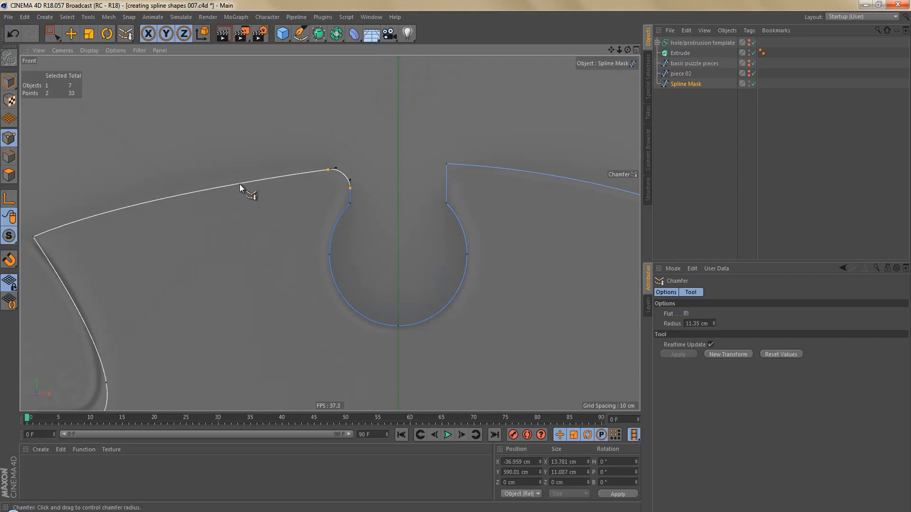
key(ctrl+z)
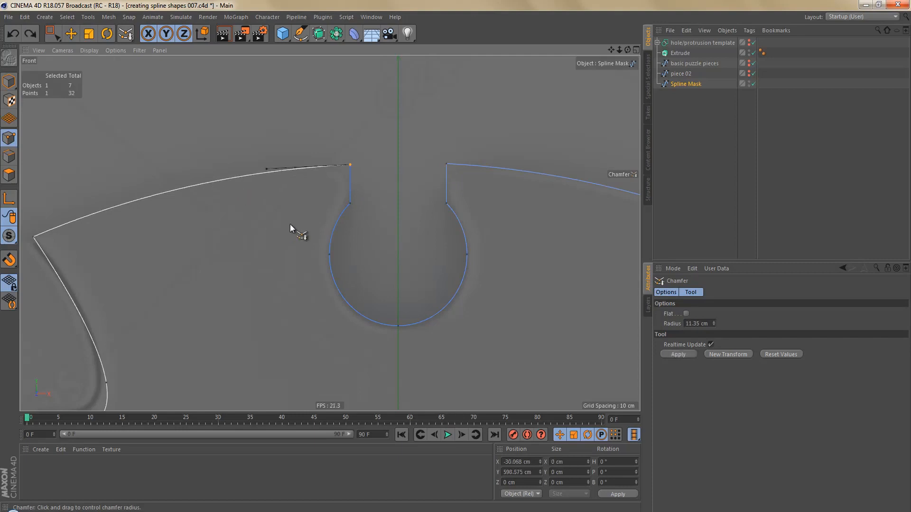
- Make a diagonal Line Cut at the upper hole's left neck, adding points on the outer edge and the hole's arc
scroll(350, 195, up, 1)
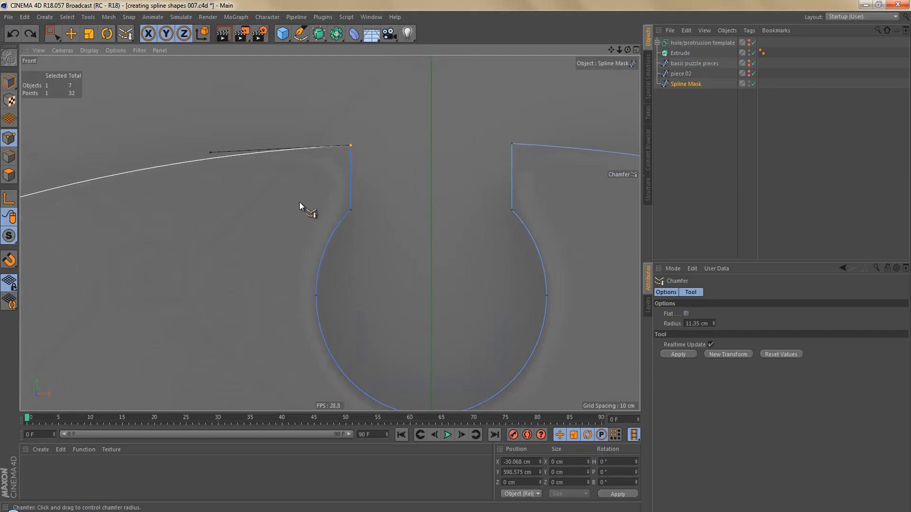
right_click(431, 119)
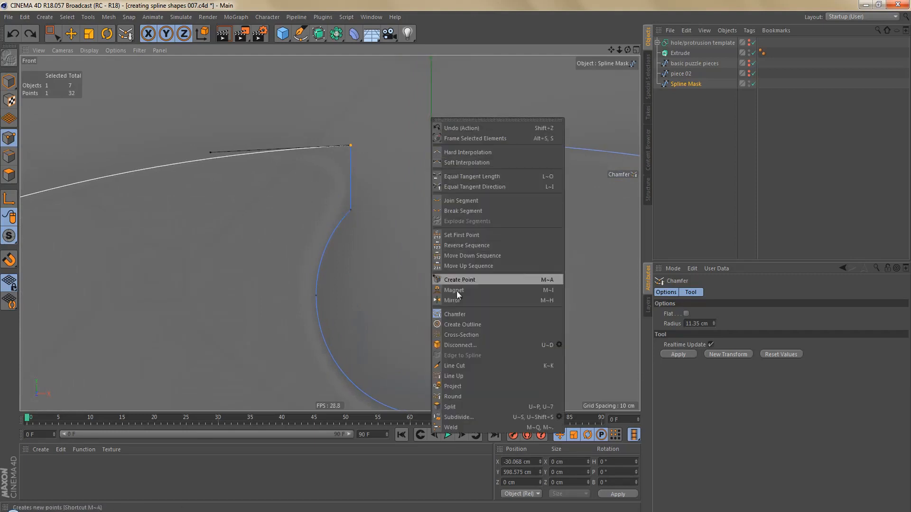
click(480, 365)
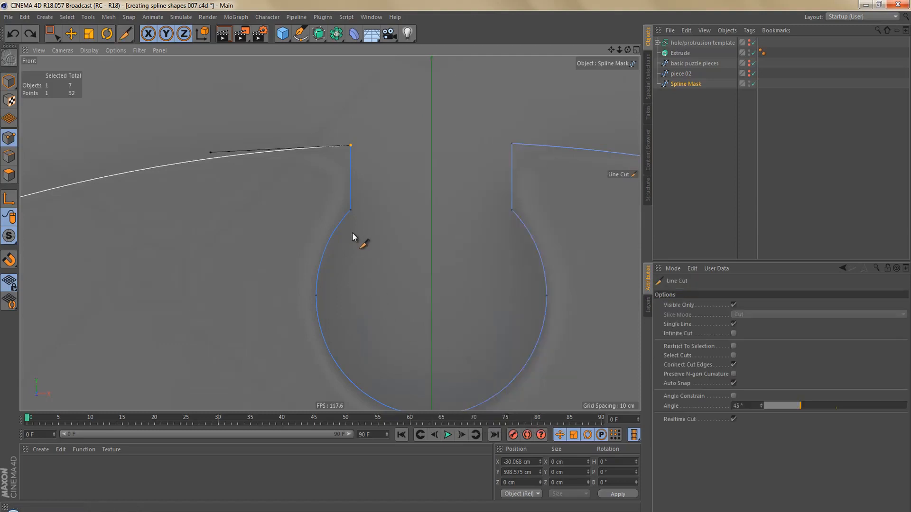
scroll(356, 235, up, 2)
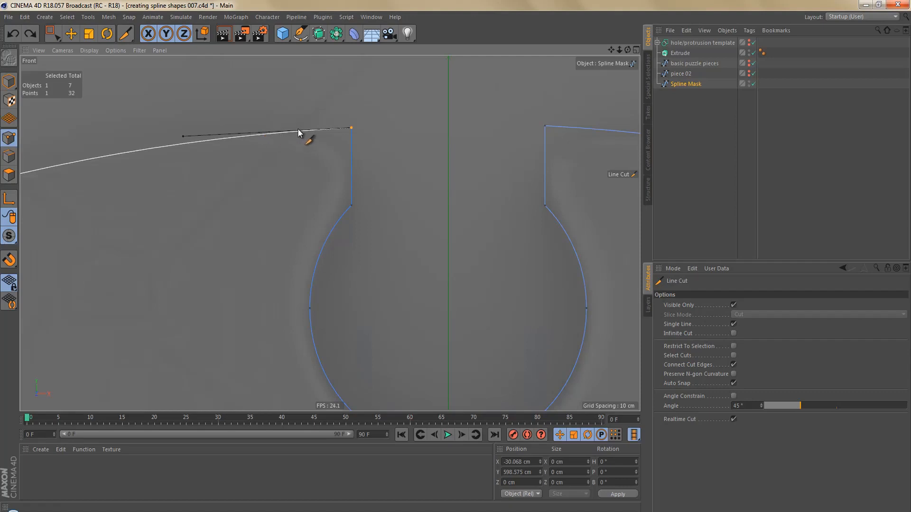
drag(249, 125, 256, 137)
drag(278, 167, 339, 233)
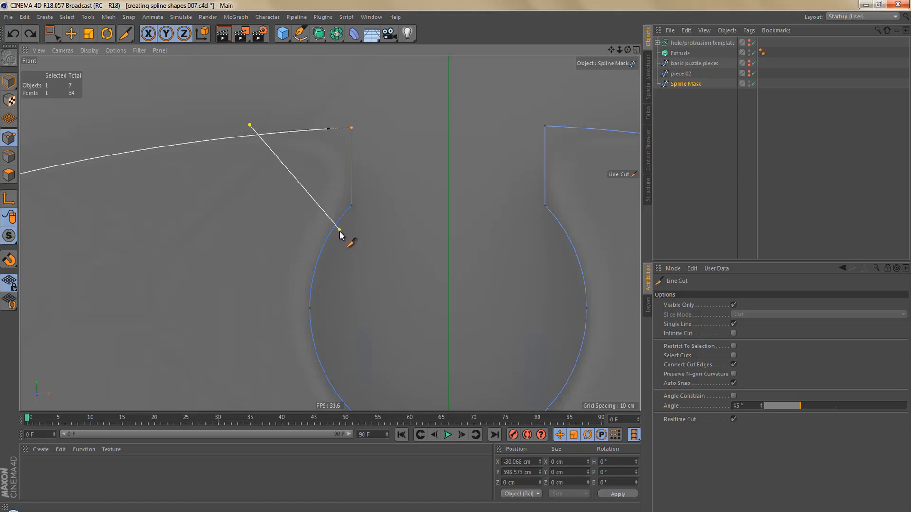
- Delete the two sharp corner points on the left side of the upper hole's neck
key(0)
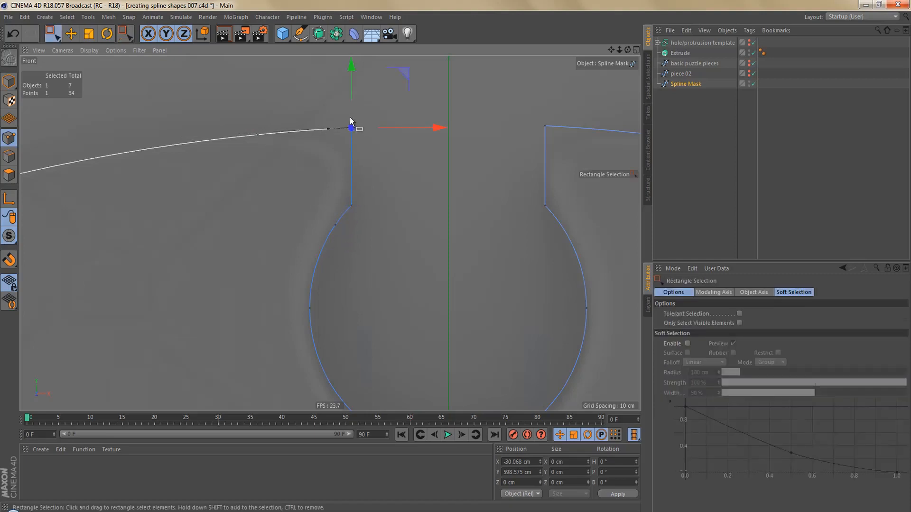
drag(341, 115, 396, 213)
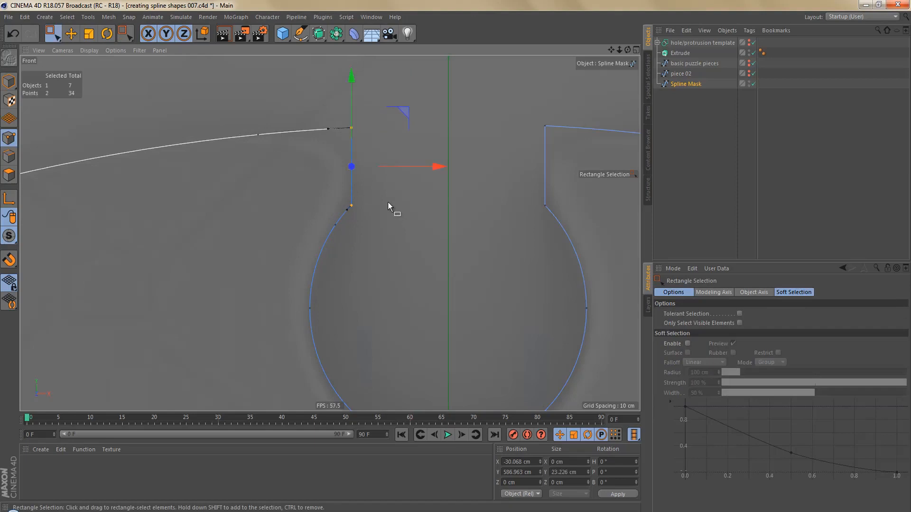
key(Delete)
- With Lock Tangent Rotation enabled in the Pen tool, lengthen the facing tangents of the upper-left neck's two remaining points into a rounded corner
scroll(357, 184, down, 5)
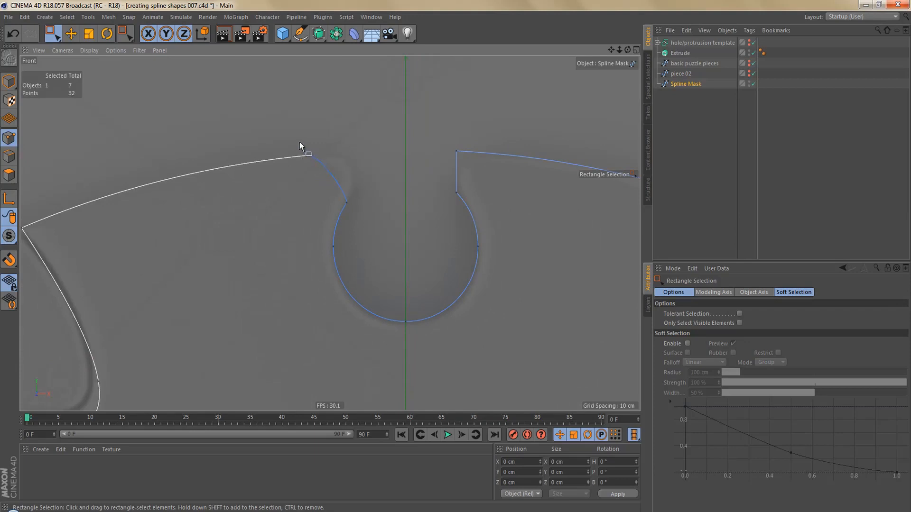
drag(293, 137, 372, 205)
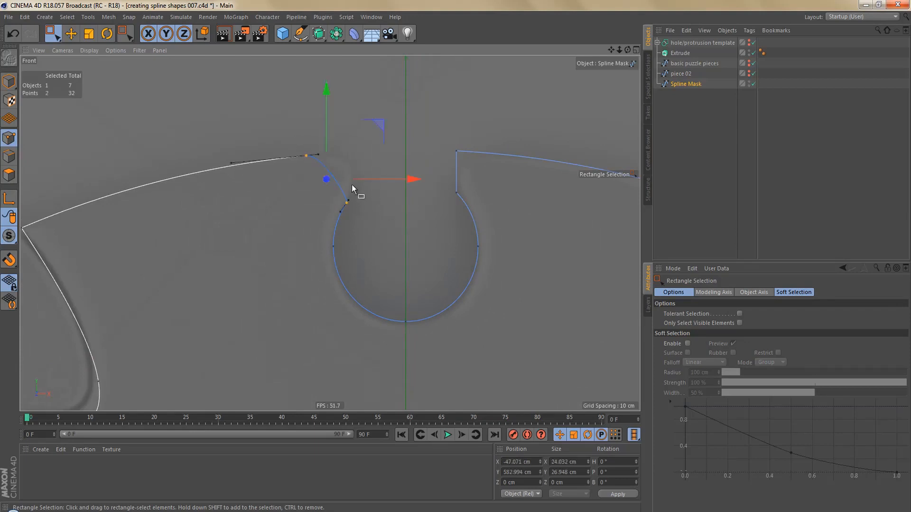
scroll(365, 179, up, 1)
scroll(367, 180, up, 5)
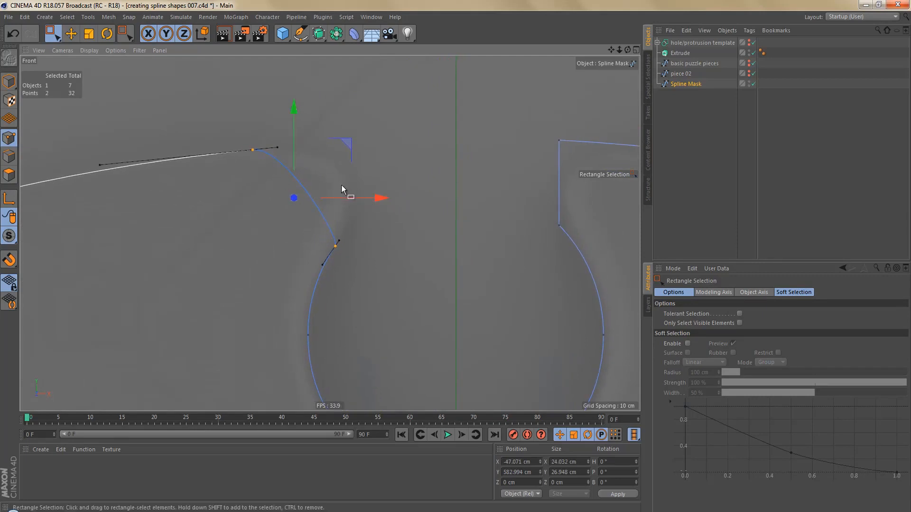
key(space)
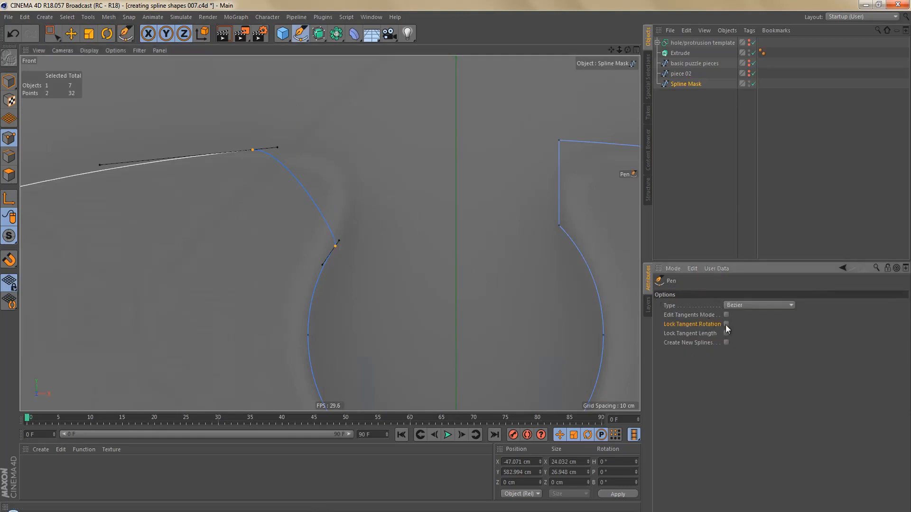
alt+right_drag(330, 250, 342, 246)
alt+middle_drag(343, 216, 351, 259)
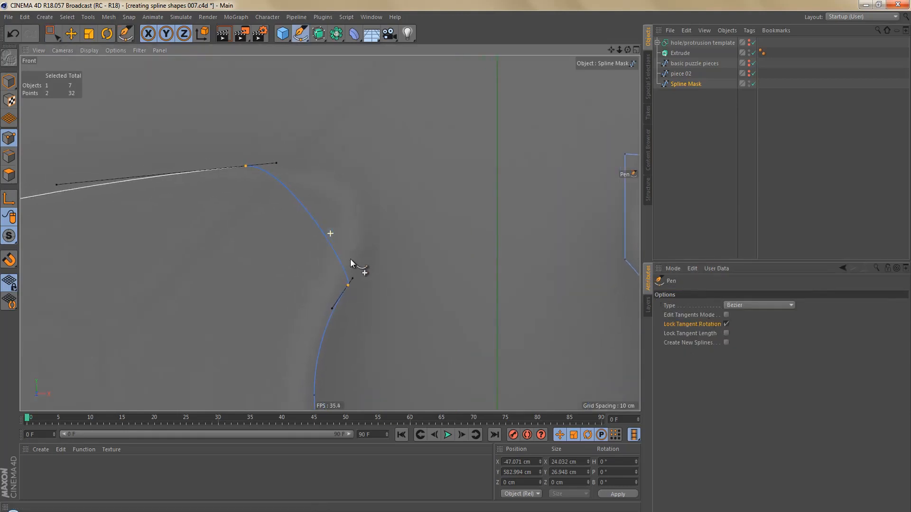
alt+right_drag(350, 261, 361, 262)
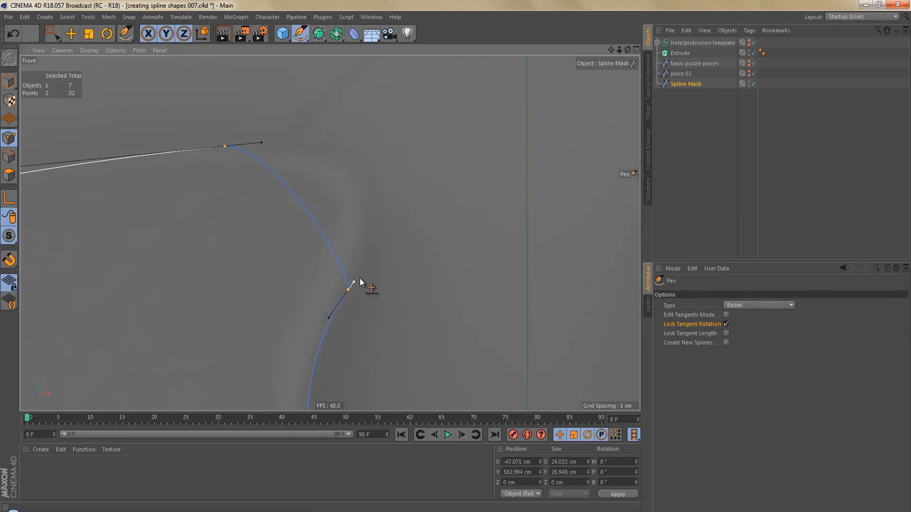
drag(359, 283, 392, 240)
drag(264, 143, 309, 138)
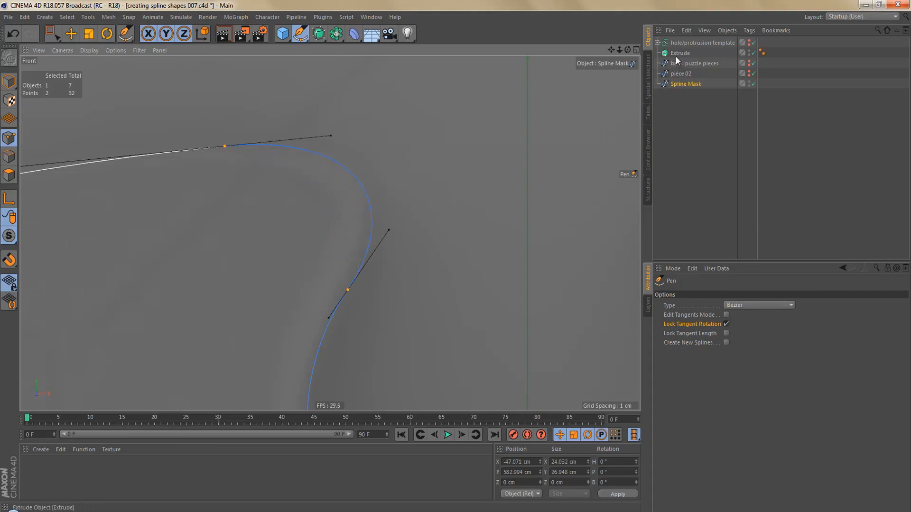
- Place the Spline Mask under the Extrude and set the spline's intermediate-point angle to 0°
drag(676, 54, 678, 85)
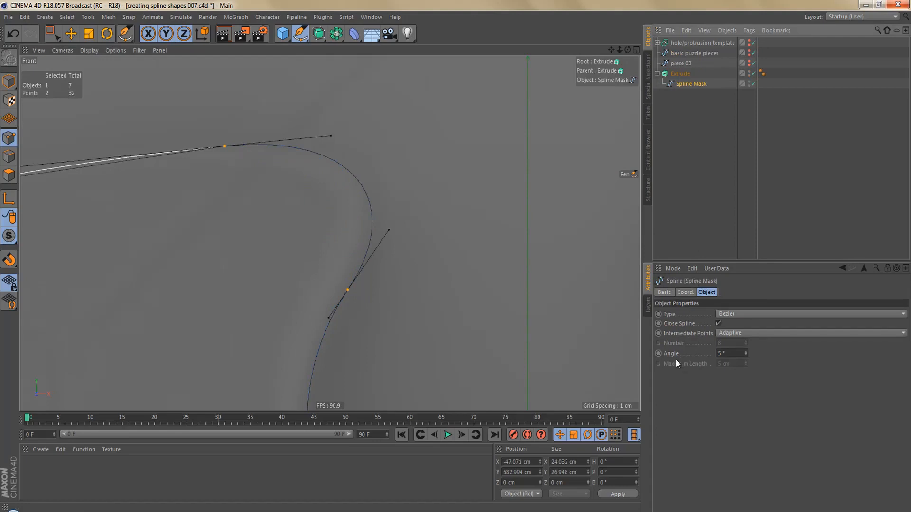
drag(745, 354, 745, 362)
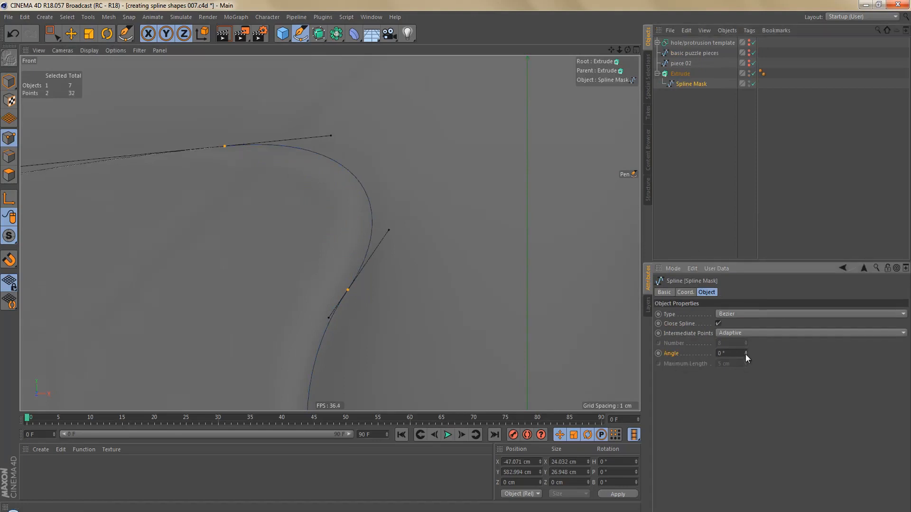
- Render the front view close up and from farther out to check the upper hole's rounded left corner
middle_drag(444, 269, 481, 250)
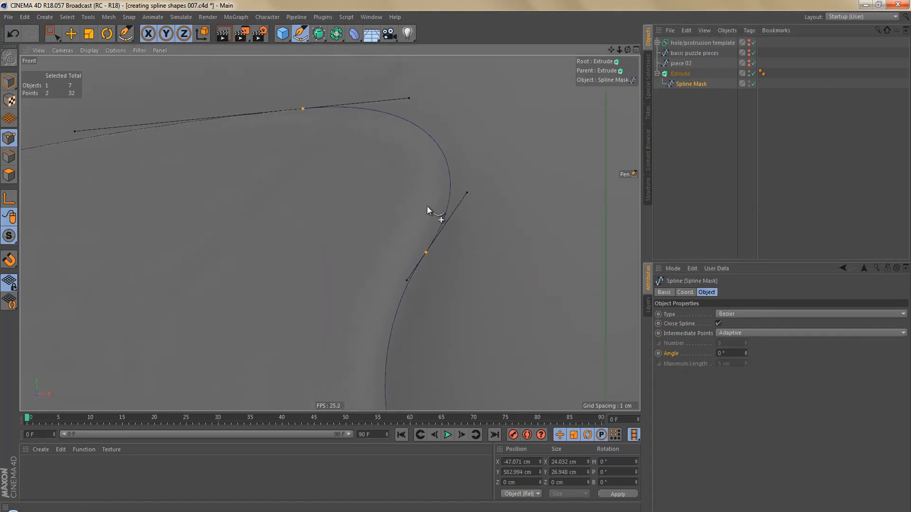
key(ctrl+r)
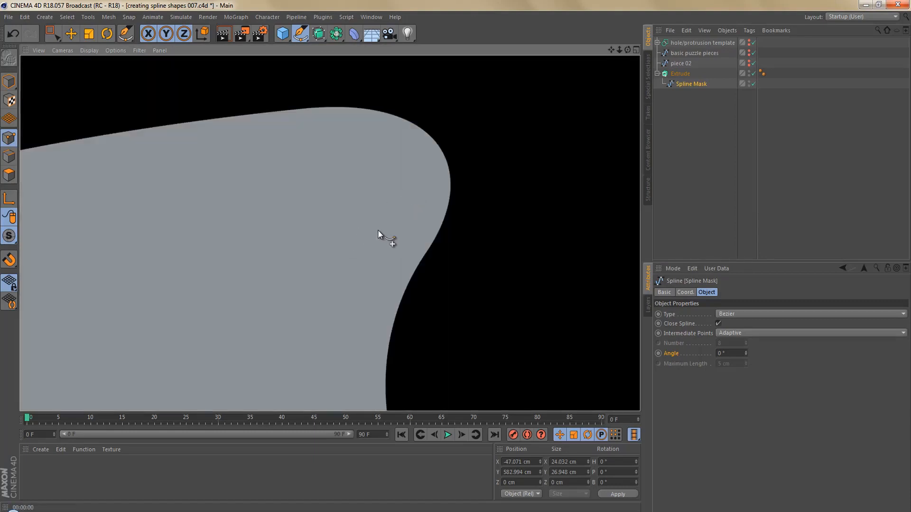
alt+right_drag(368, 181, 352, 226)
key(ctrl+r)
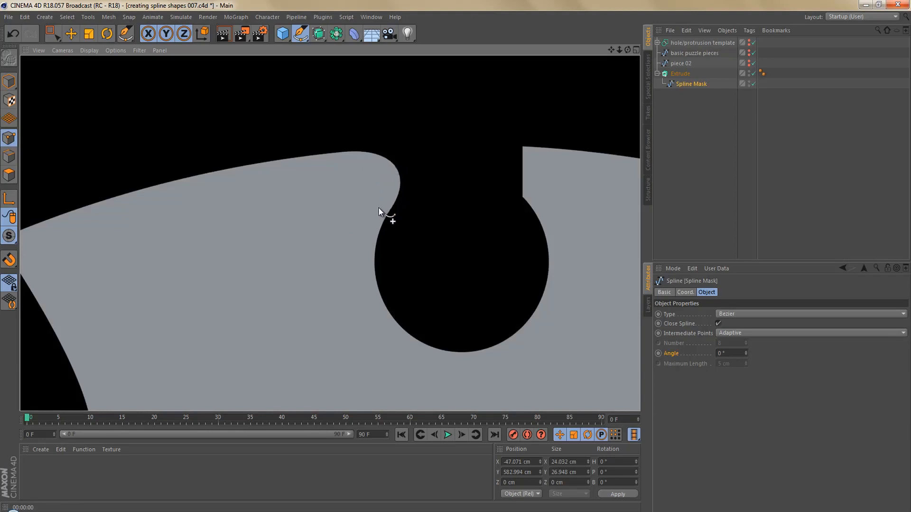
scroll(396, 199, down, 3)
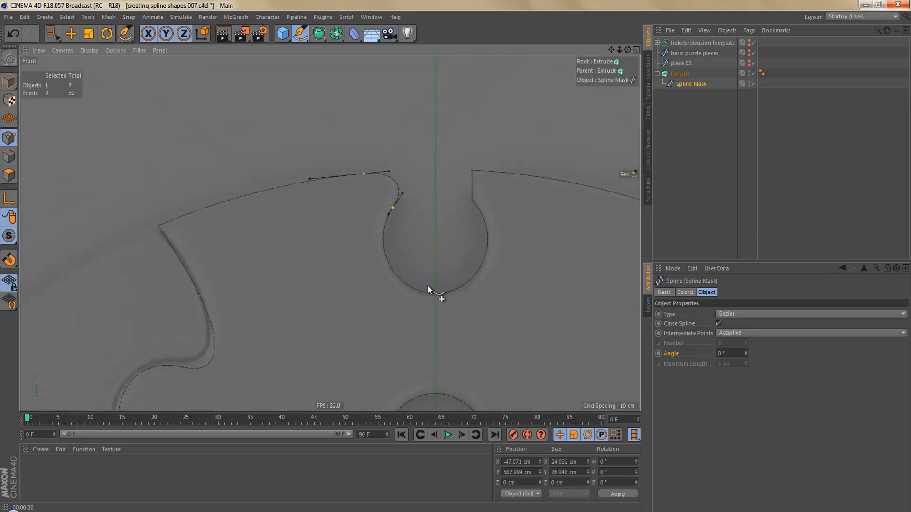
- Take the Spline Mask out of the Extrude and make a Line Cut across the lower hole's left neck, through its arc and the inner edge
alt+middle_drag(427, 284, 372, 55)
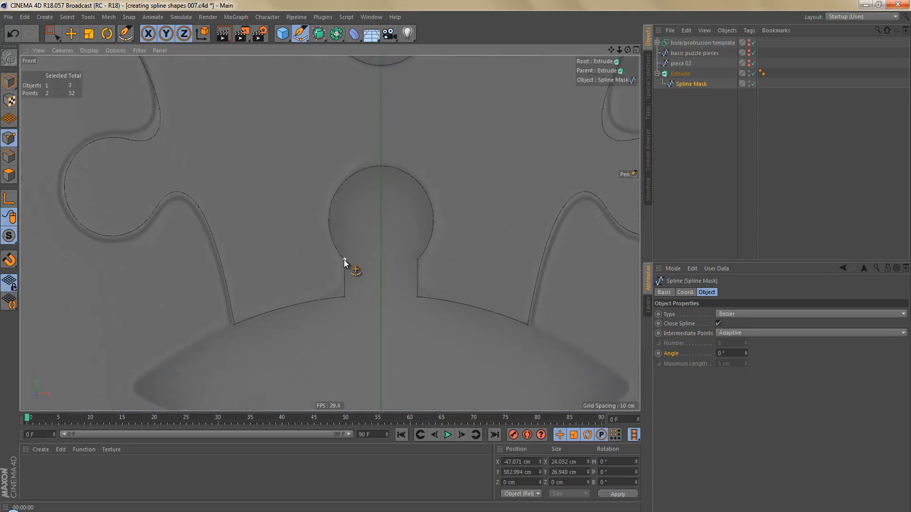
drag(684, 84, 664, 81)
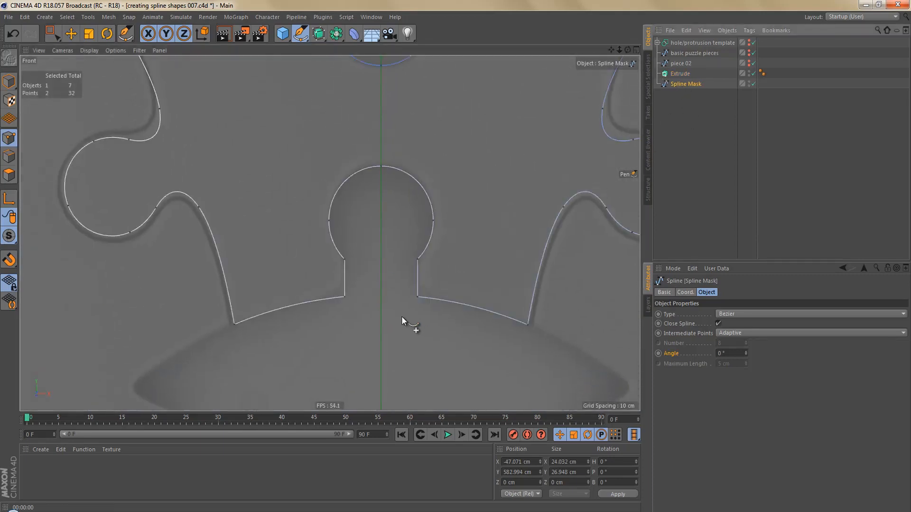
scroll(325, 292, up, 5)
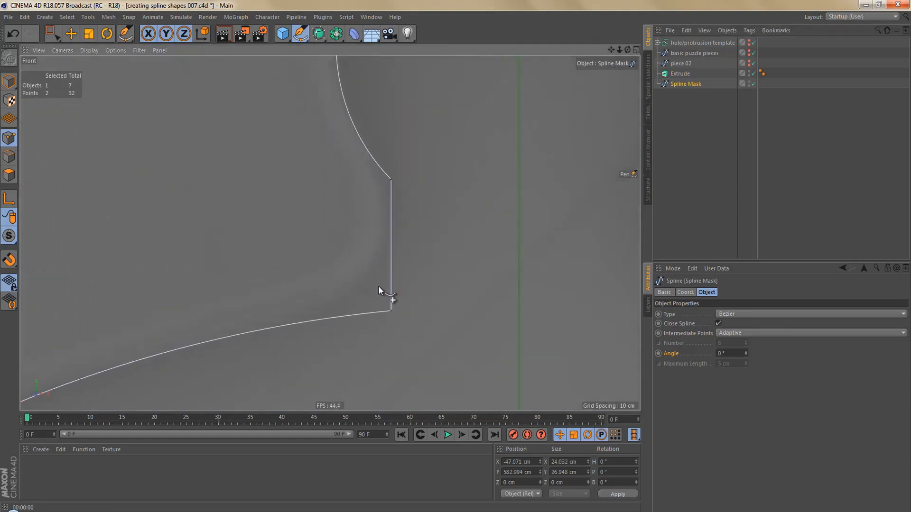
key(k)
key(k)
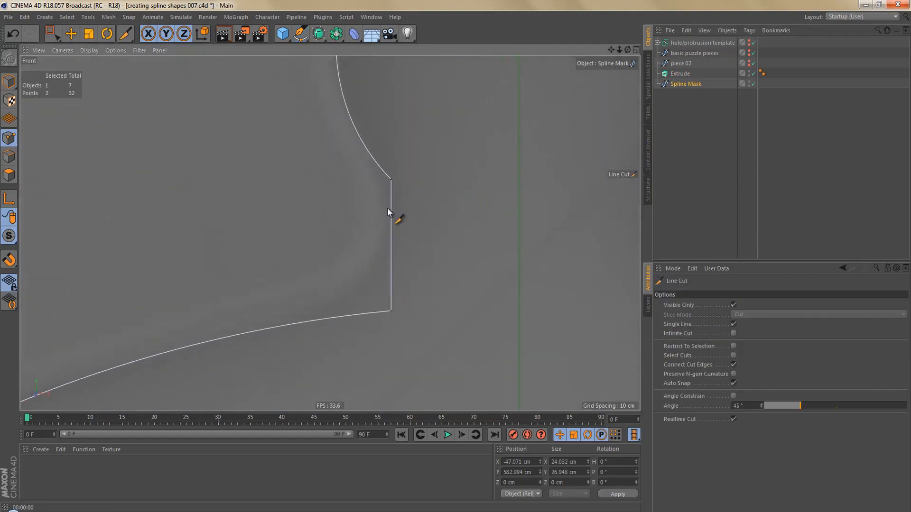
click(373, 151)
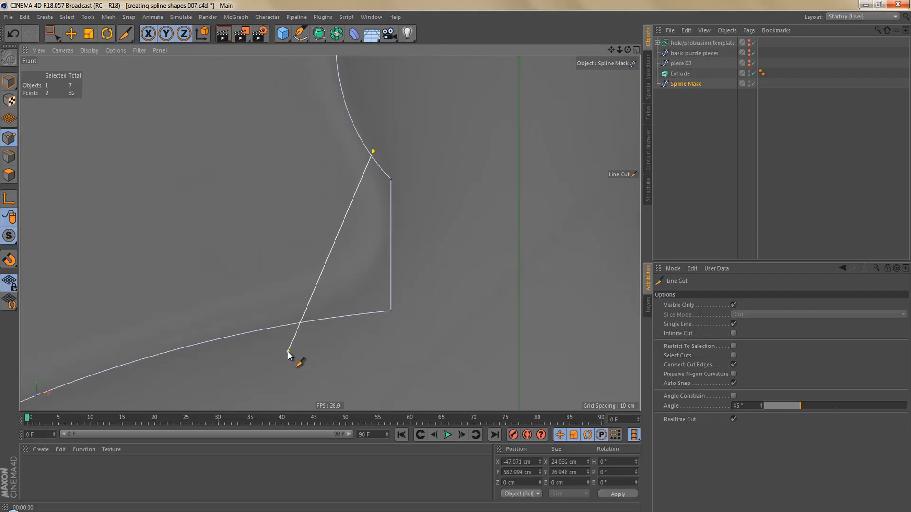
click(289, 351)
- Delete the two sharp corner points on the left side of the lower hole's neck
key(0)
drag(380, 167, 423, 345)
key(Delete)
- Select the two cut points at the lower hole's left neck and lengthen their facing tangents into a rounded corner
drag(281, 112, 448, 370)
key(space)
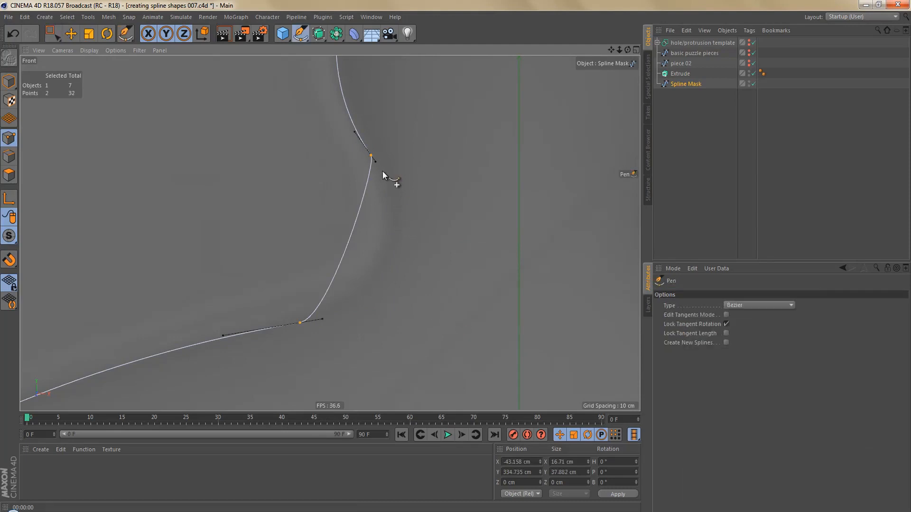
drag(376, 163, 406, 206)
drag(322, 320, 378, 310)
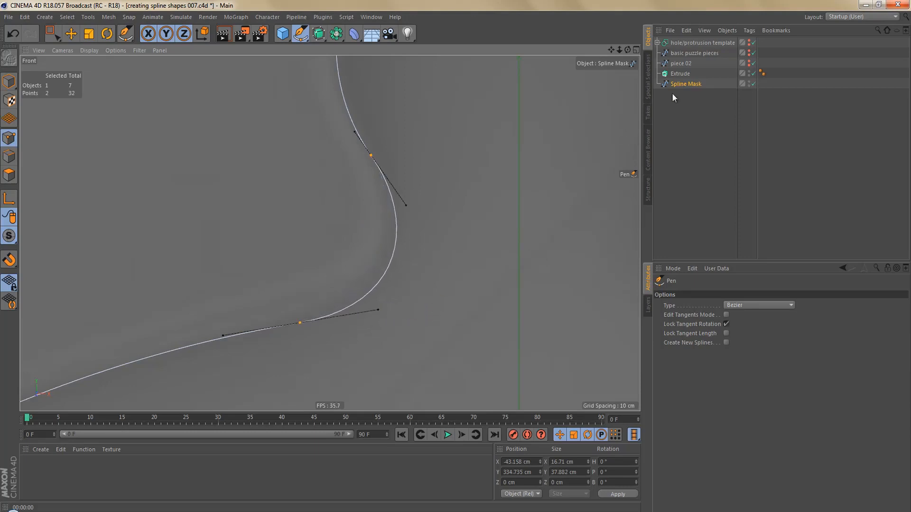
- Put the Spline Mask back under the Extrude and render the view to check the lower hole's left corner
drag(685, 83, 680, 76)
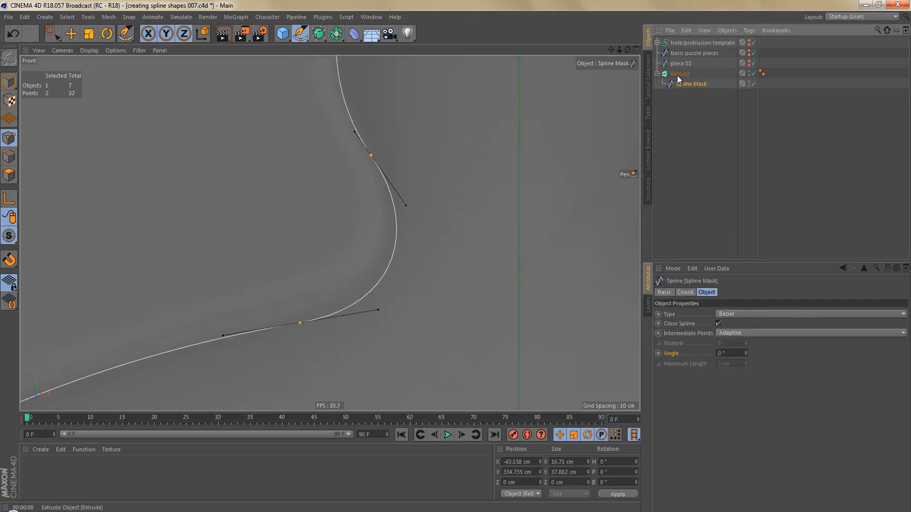
scroll(440, 275, down, 5)
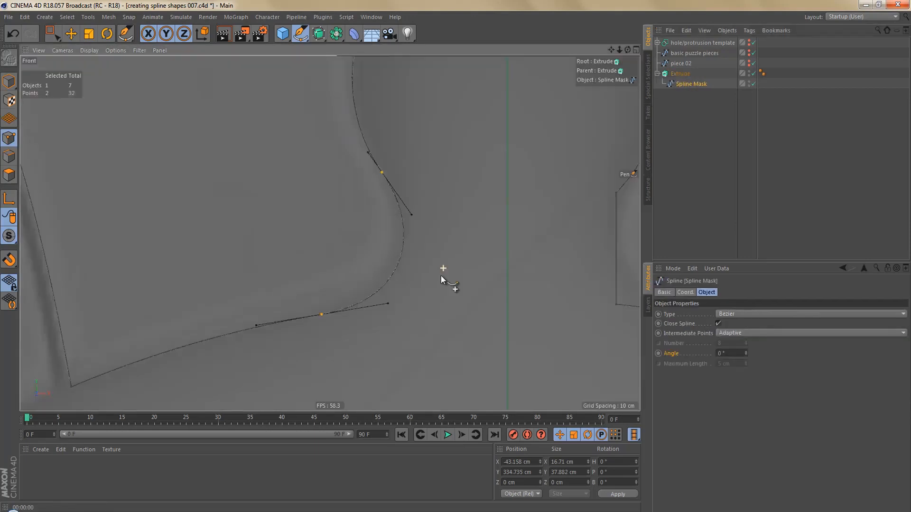
key(ctrl+r)
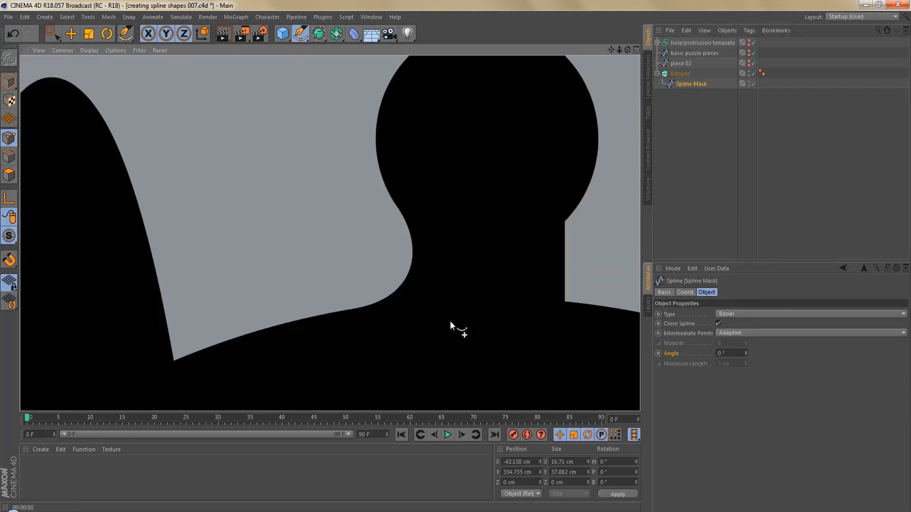
- Move the five points of the lower hole's round part down to Y about 375.5 cm and preview the render
scroll(382, 304, down, 8)
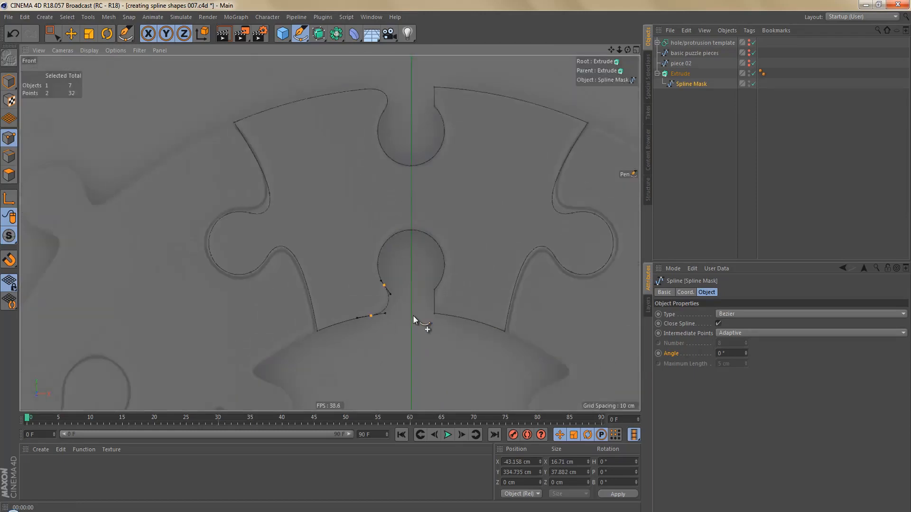
scroll(431, 292, up, 1)
scroll(429, 294, down, 1)
scroll(428, 295, down, 1)
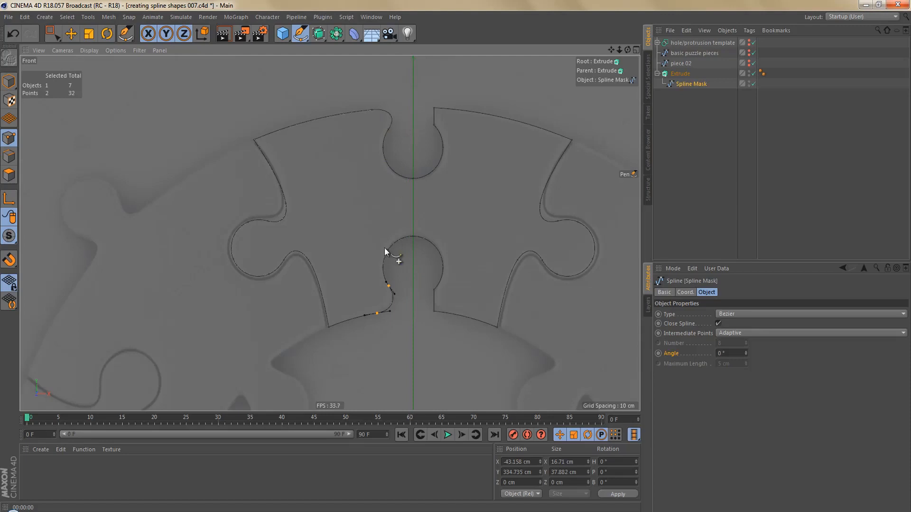
scroll(391, 298, up, 4)
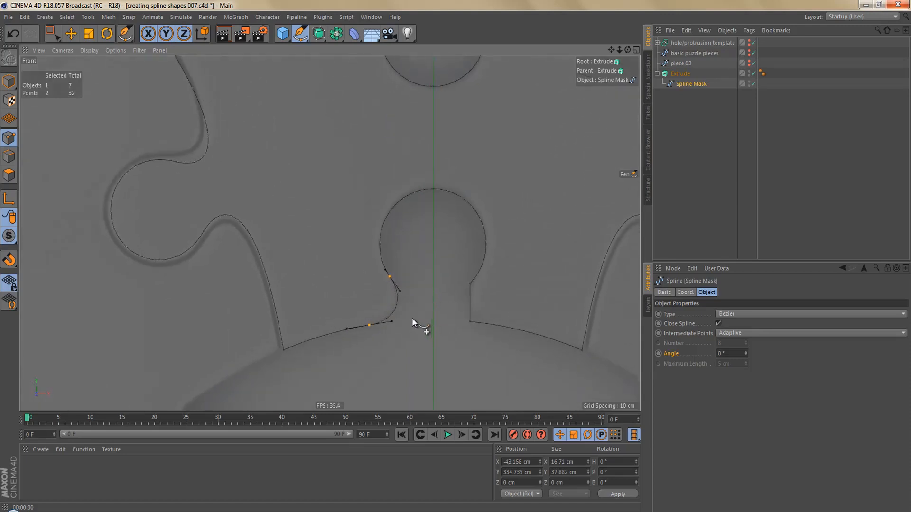
key(0)
drag(353, 158, 538, 310)
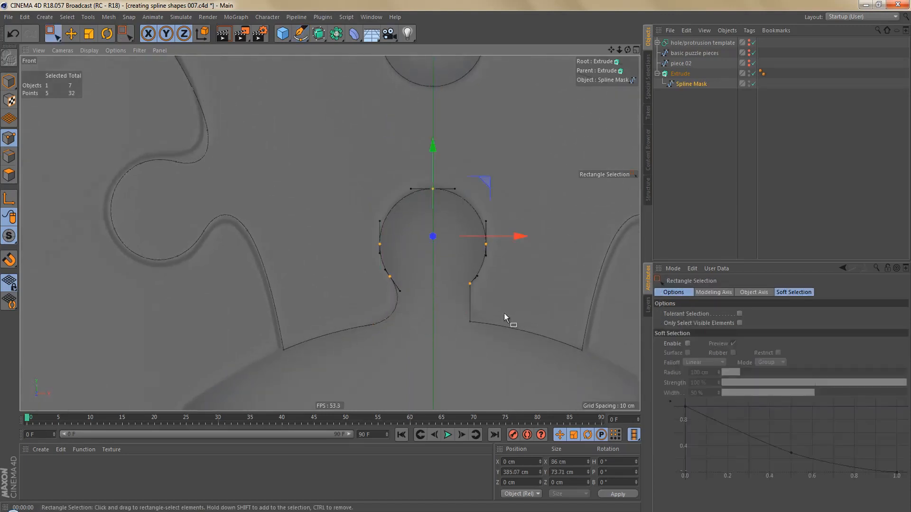
scroll(438, 308, up, 4)
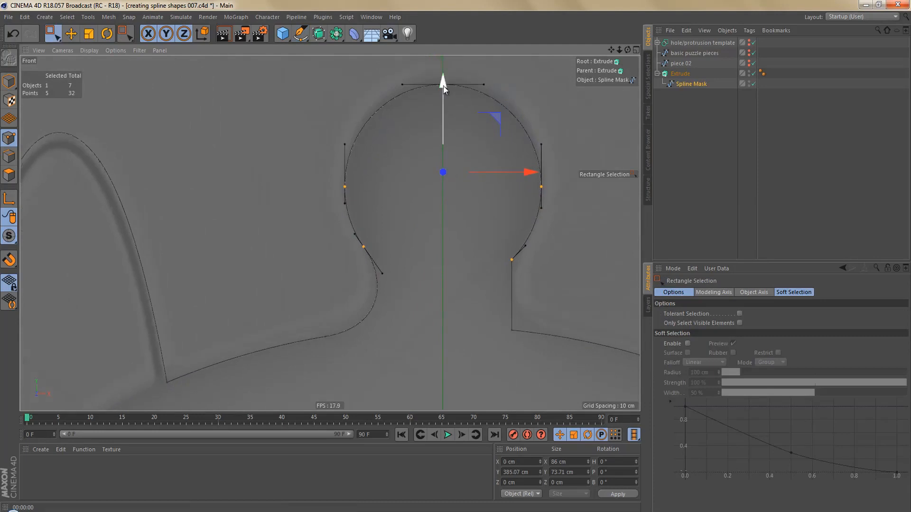
drag(443, 86, 455, 107)
key(ctrl+r)
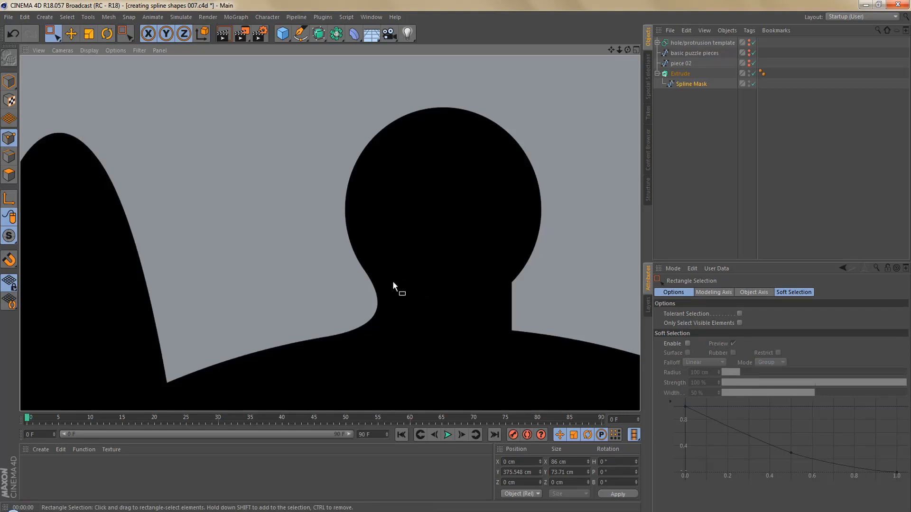
scroll(395, 287, down, 3)
key(ctrl+r)
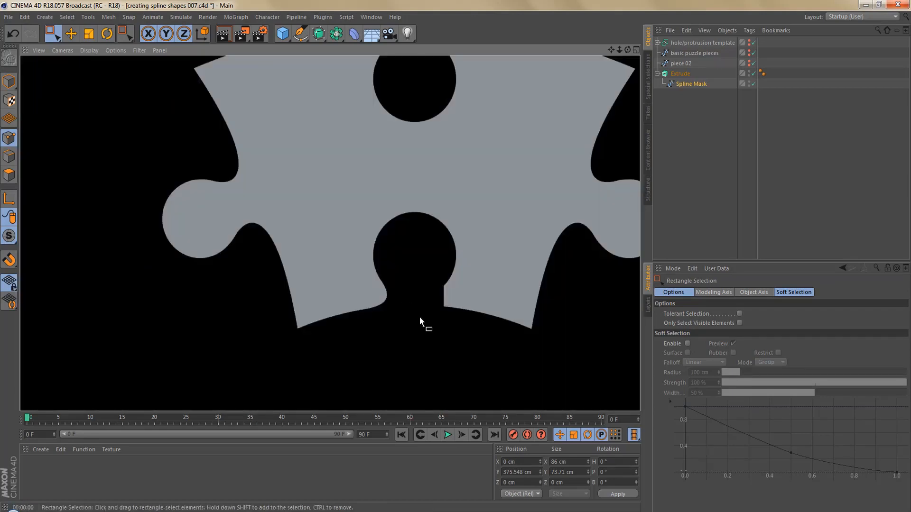
scroll(401, 334, down, 3)
key(ctrl+r)
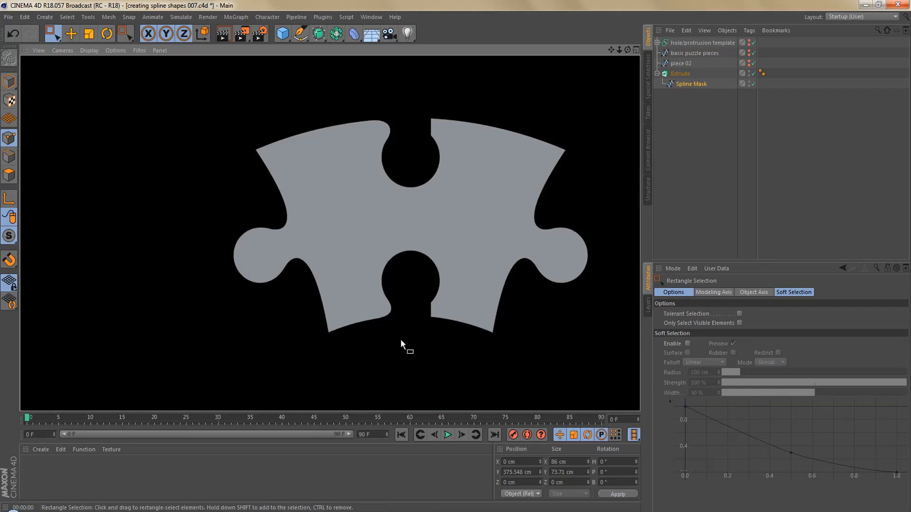
- Nudge the lower hole's five selected points down to Y about 374.2 cm and render the whole piece to check
scroll(402, 338, up, 5)
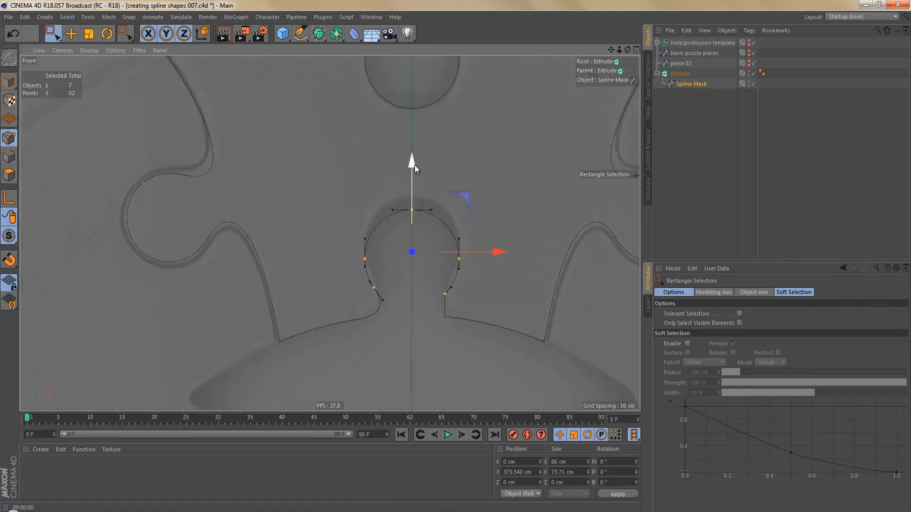
drag(414, 165, 414, 167)
key(ctrl+r)
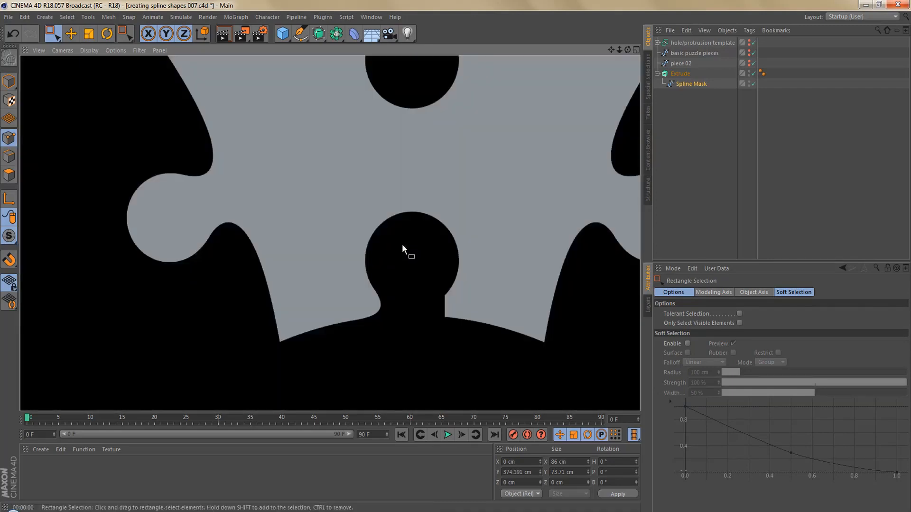
scroll(394, 261, down, 2)
alt+middle_drag(412, 217, 396, 272)
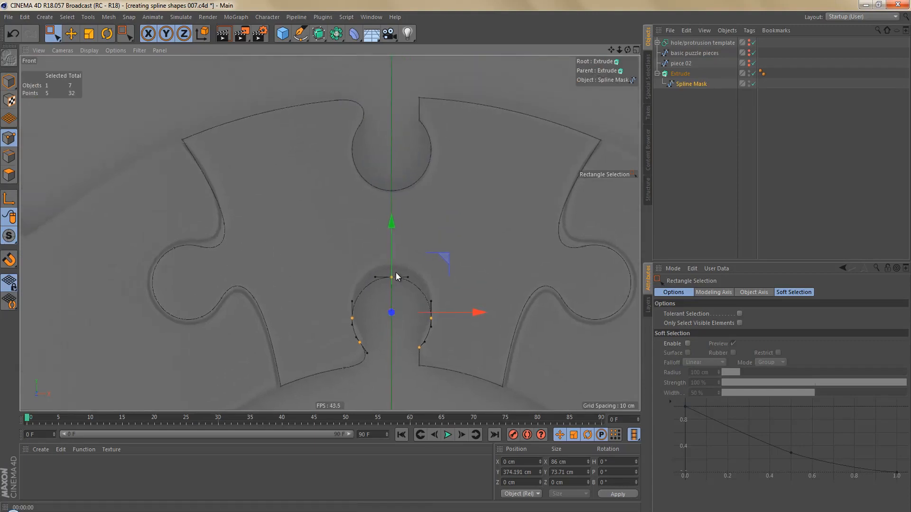
key(ctrl+r)
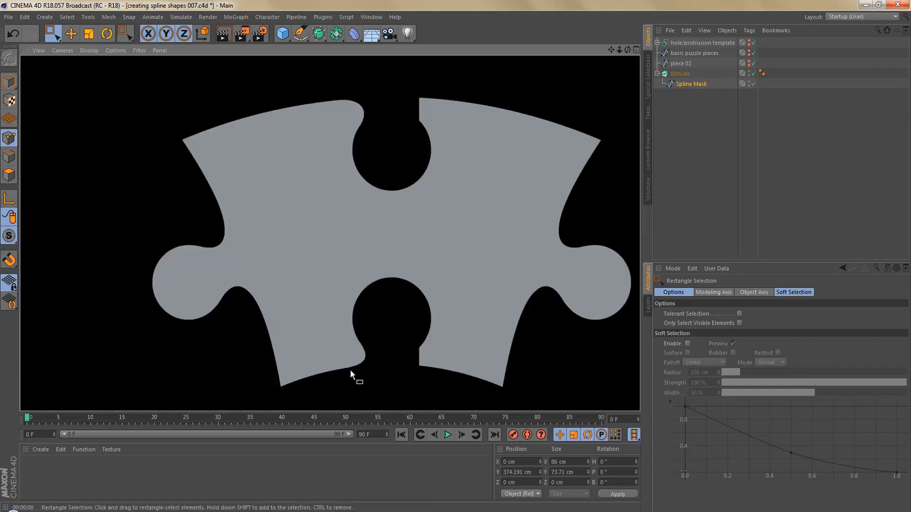
- Shorten the lower tangent of the lower hole's left neck point with the Pen tool and preview the render
scroll(417, 351, up, 5)
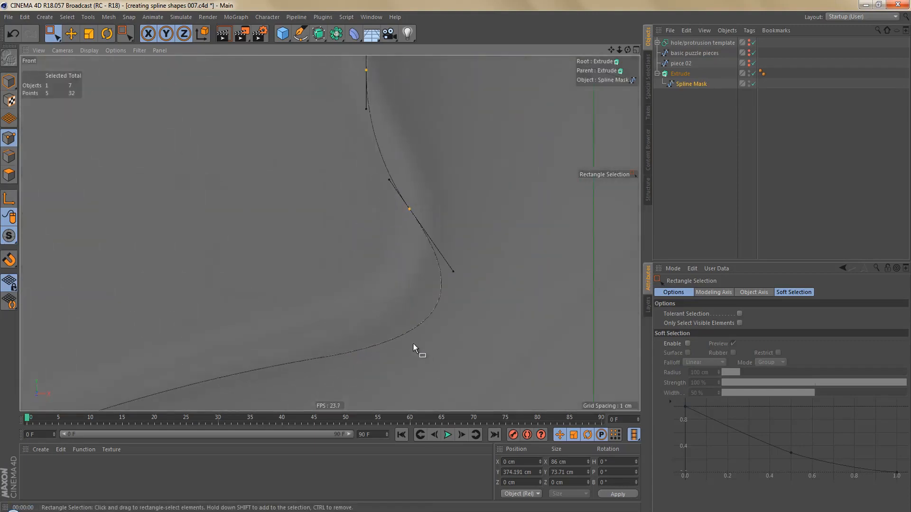
key(space)
drag(454, 272, 445, 257)
scroll(394, 249, down, 5)
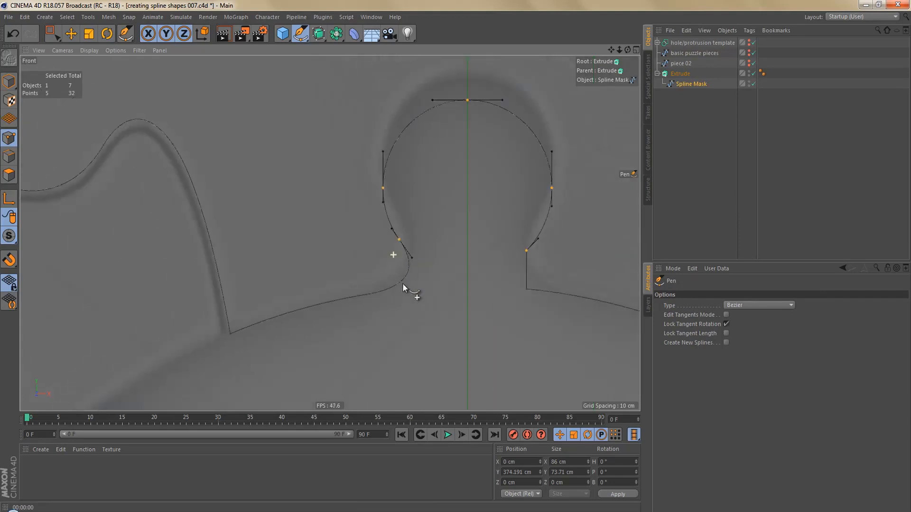
key(ctrl+r)
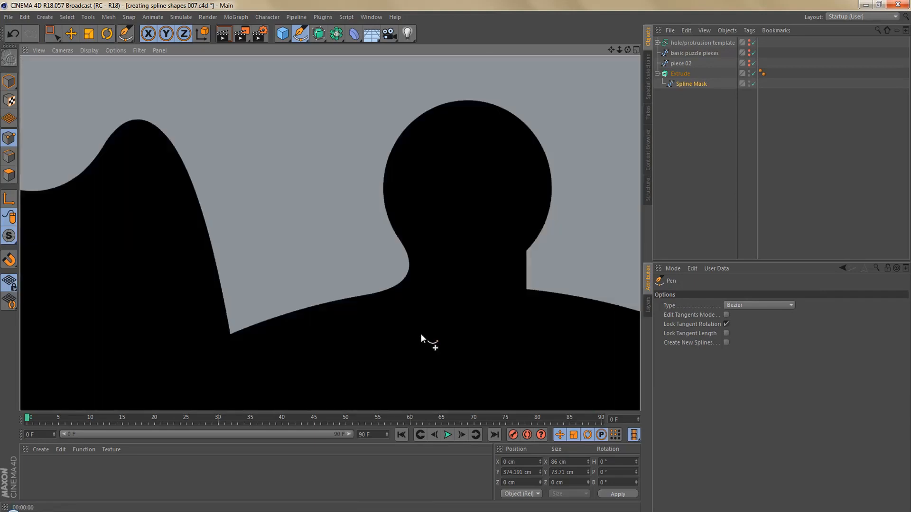
scroll(361, 317, down, 5)
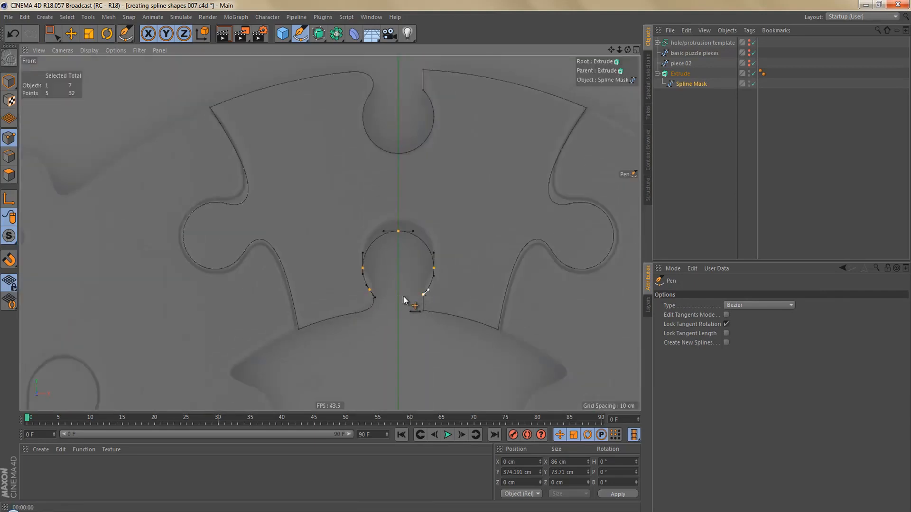
- Take the Spline Mask out of the Extrude, then disconnect and delete the right half of its outline
click(688, 84)
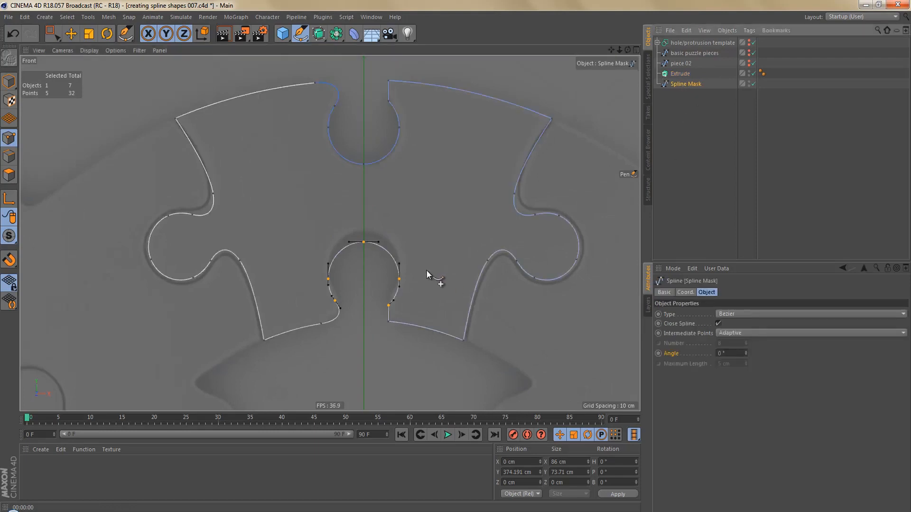
middle_drag(426, 269, 392, 278)
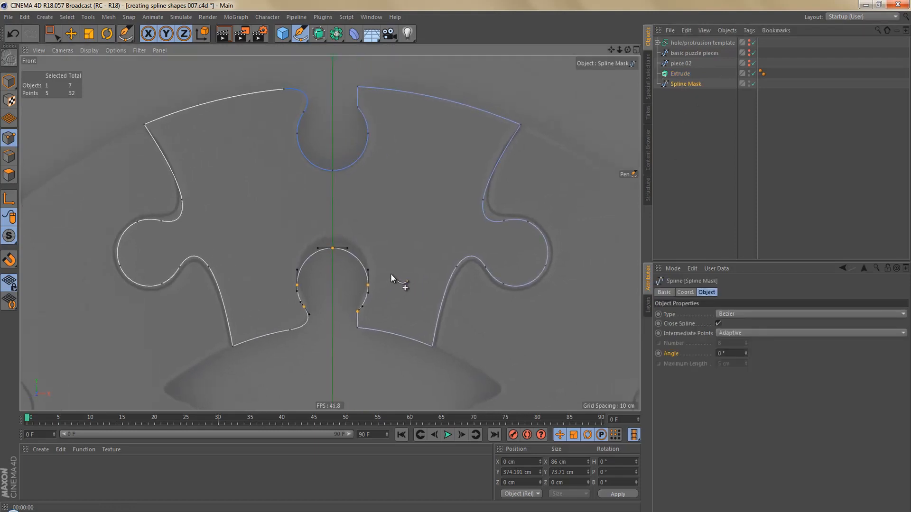
key(0)
drag(344, 73, 565, 384)
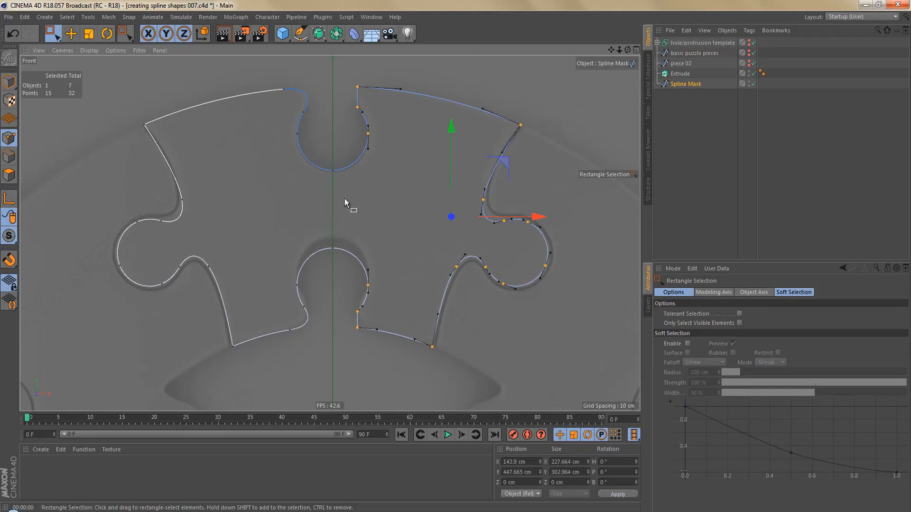
right_click(403, 164)
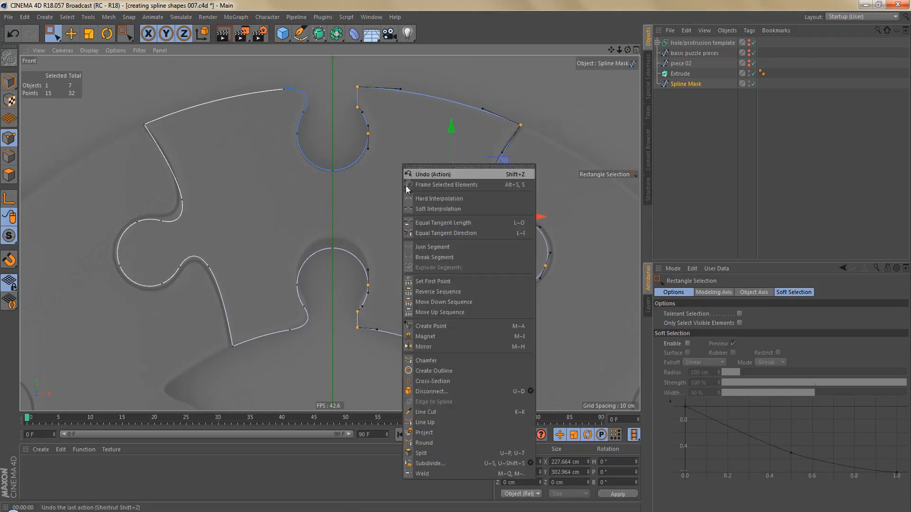
click(453, 390)
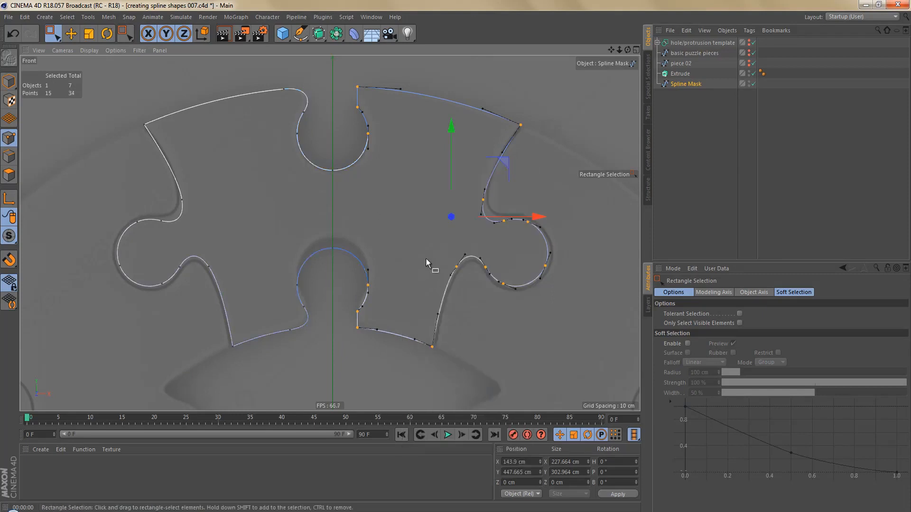
key(Delete)
drag(353, 123, 430, 312)
key(Delete)
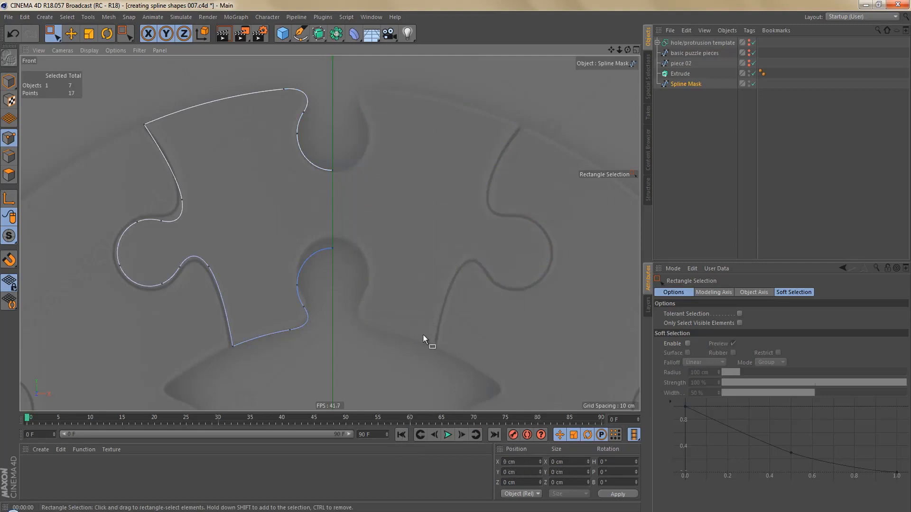
- Duplicate the left-half spline and rotate the copy's heading by 180° to form the mirrored right half
scroll(343, 206, up, 1)
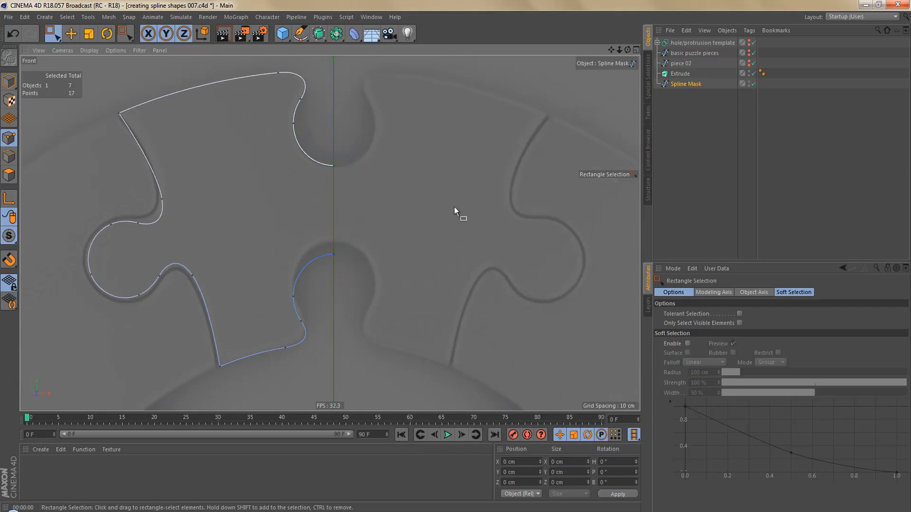
scroll(391, 185, down, 2)
ctrl+drag(680, 83, 681, 90)
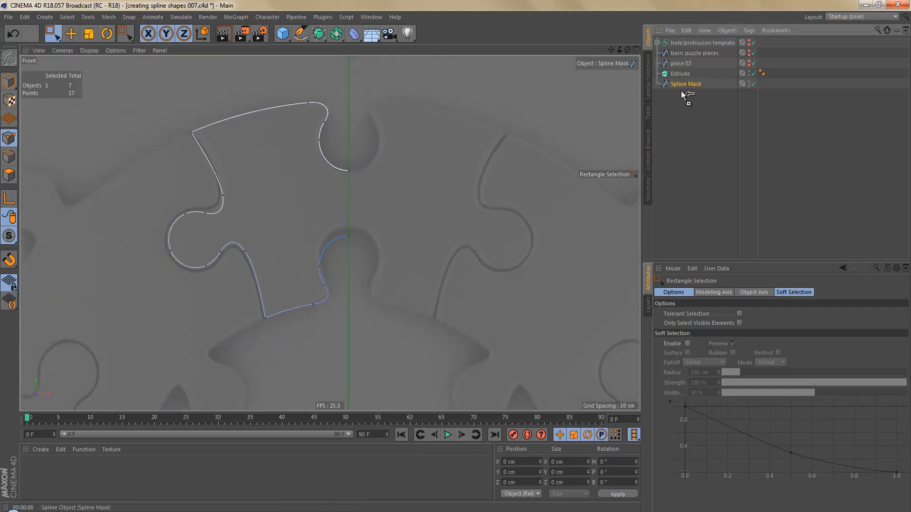
scroll(415, 235, down, 3)
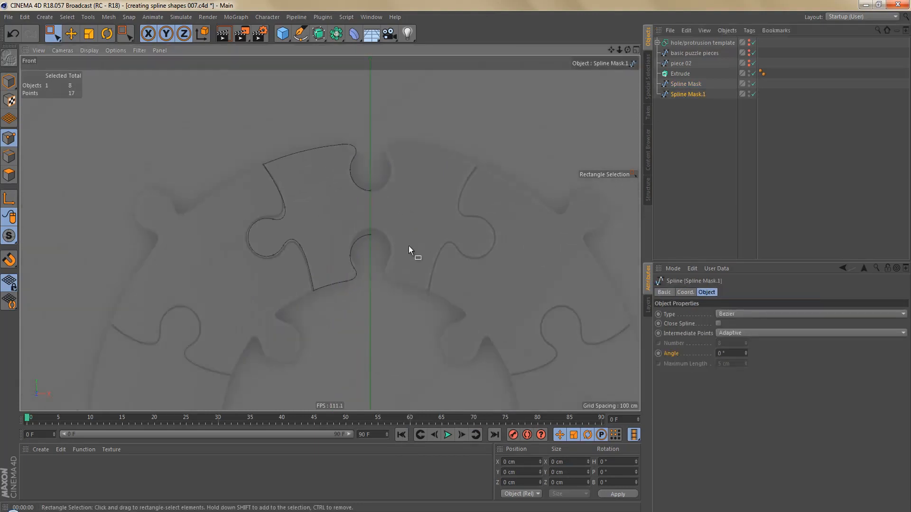
key(Return)
key(r)
scroll(407, 255, down, 2)
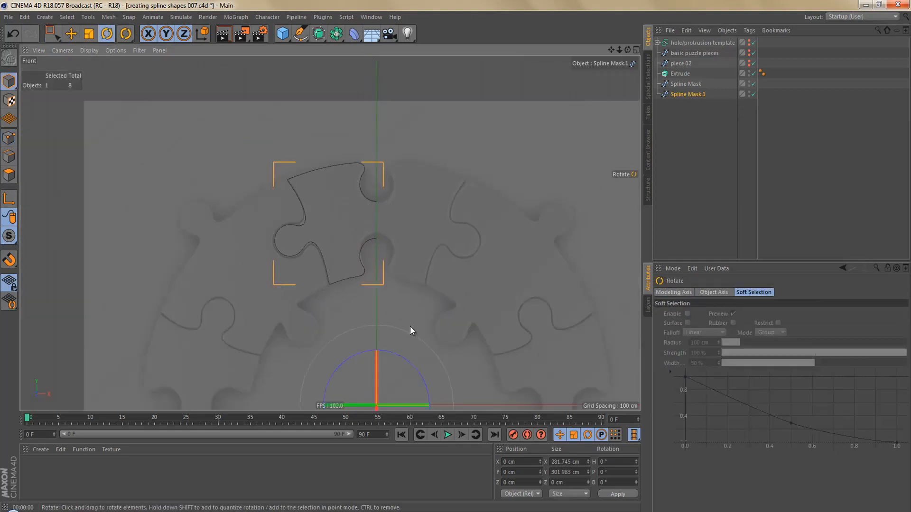
alt+middle_drag(398, 373, 371, 280)
drag(359, 311, 536, 305)
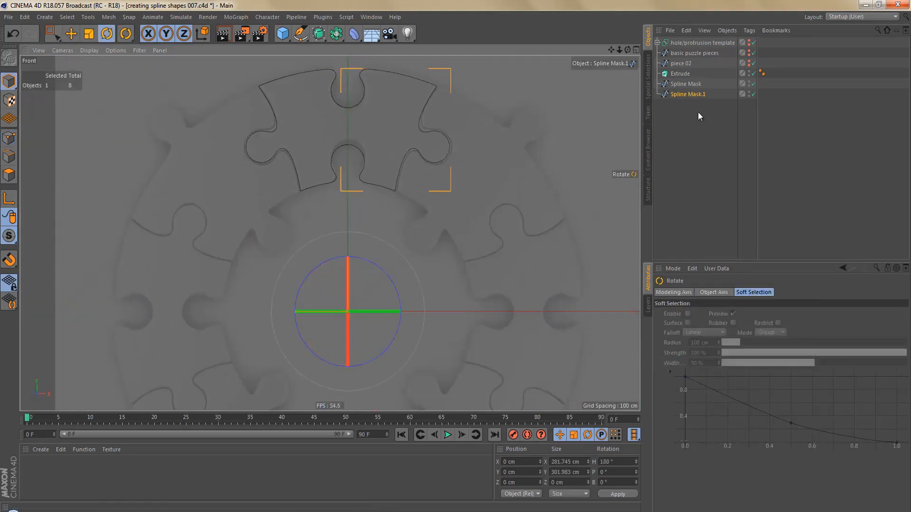
- Merge both half splines into a single object with Connect Objects + Delete
ctrl+click(684, 87)
right_click(683, 88)
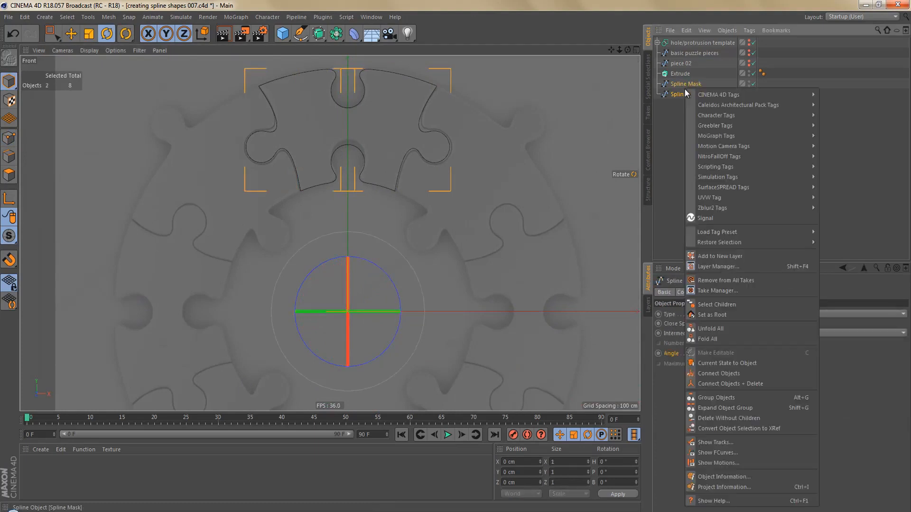
click(753, 383)
scroll(469, 244, up, 6)
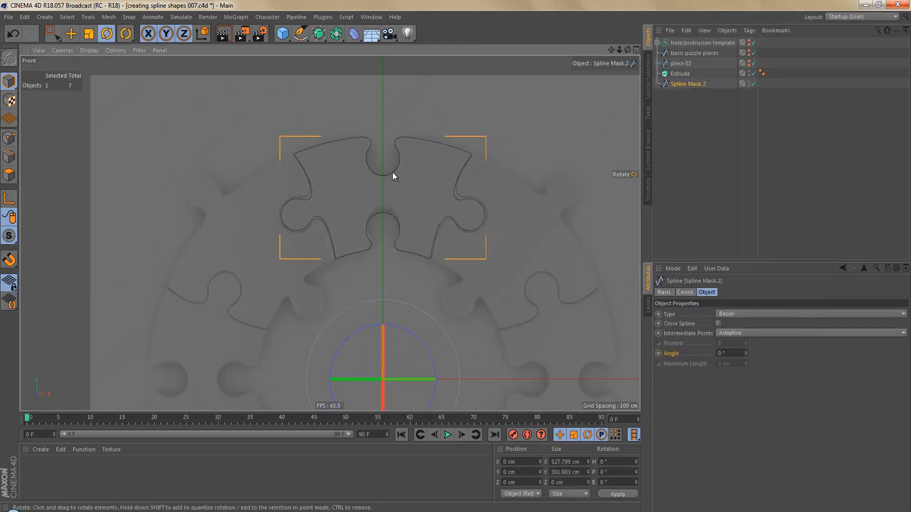
alt+right_drag(459, 172, 470, 172)
- Weld the overlapping spline points on the centre axis at the upper and lower holes
key(Return)
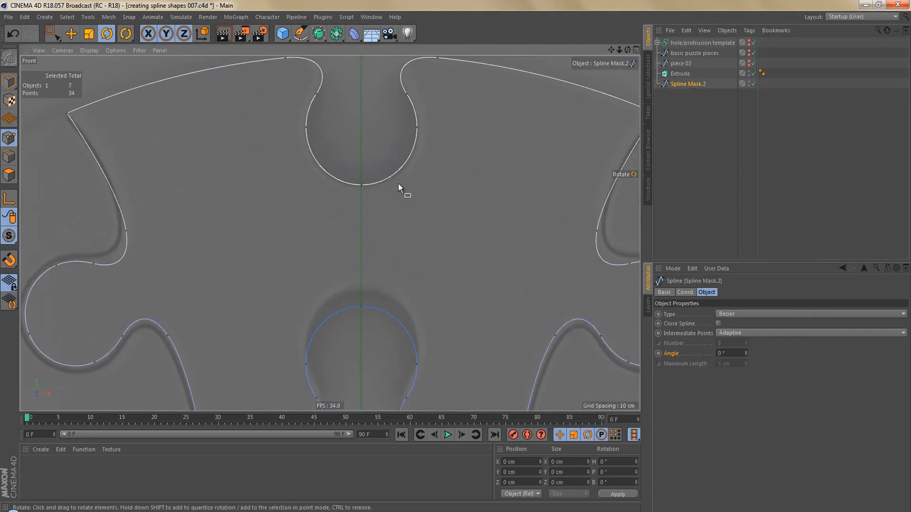
key(space)
drag(349, 174, 385, 232)
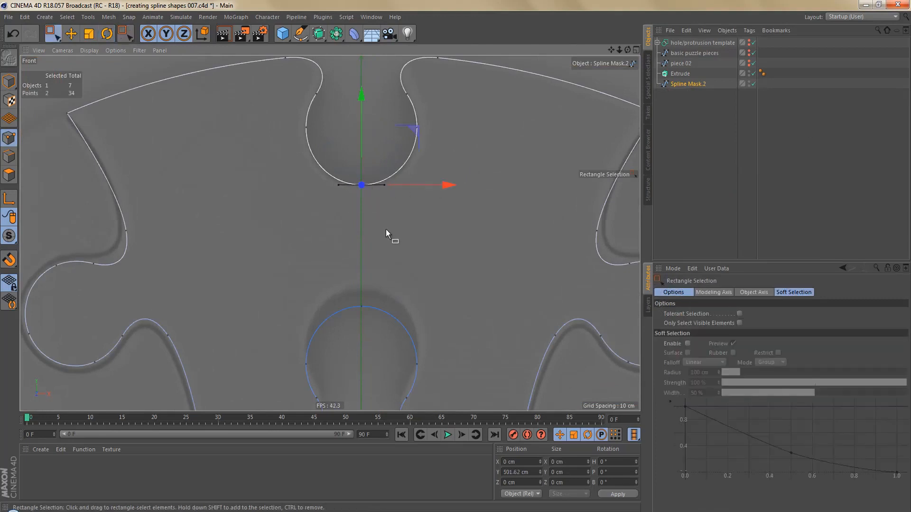
key(m)
key(q)
click(407, 236)
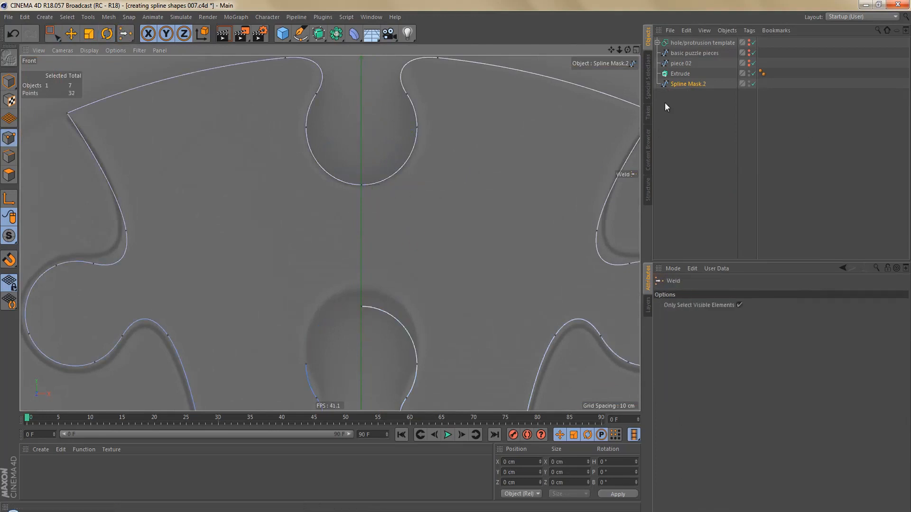
- Close the merged puzzle piece spline and rename it "piece 01"
click(682, 84)
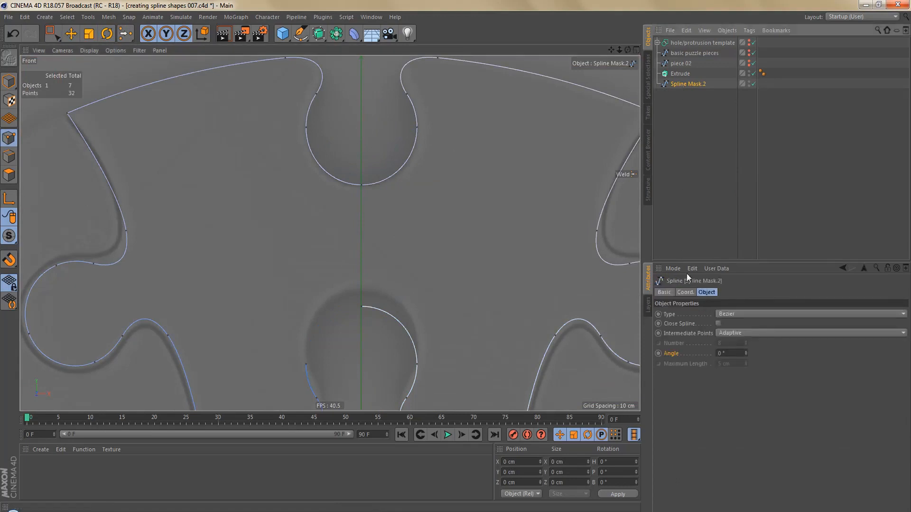
click(718, 323)
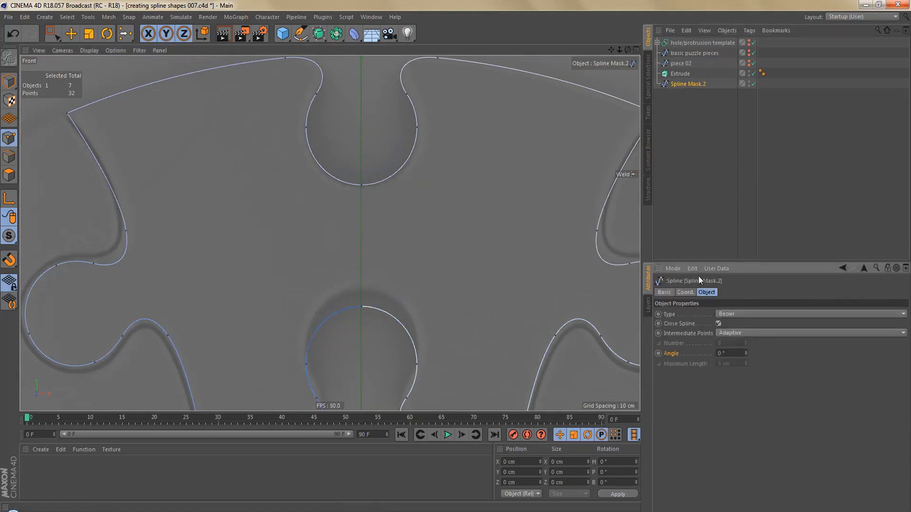
double_click(684, 84)
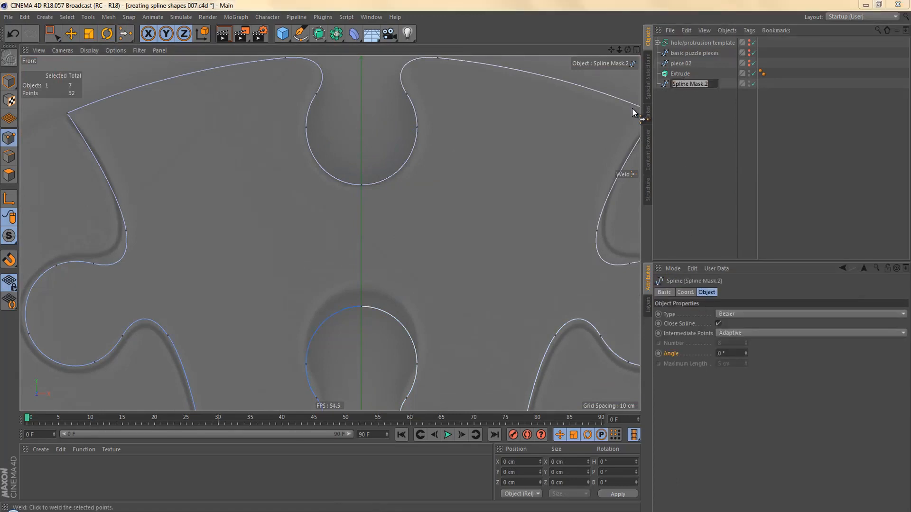
text(piece 01)
key(Return)
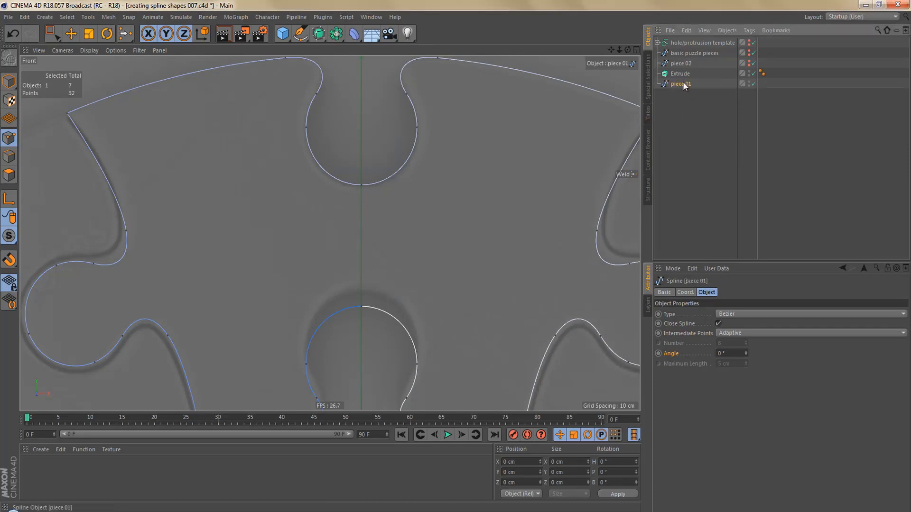
- Place piece 01 inside the Extrude and render the front view to check the piece's shape
drag(682, 71, 684, 72)
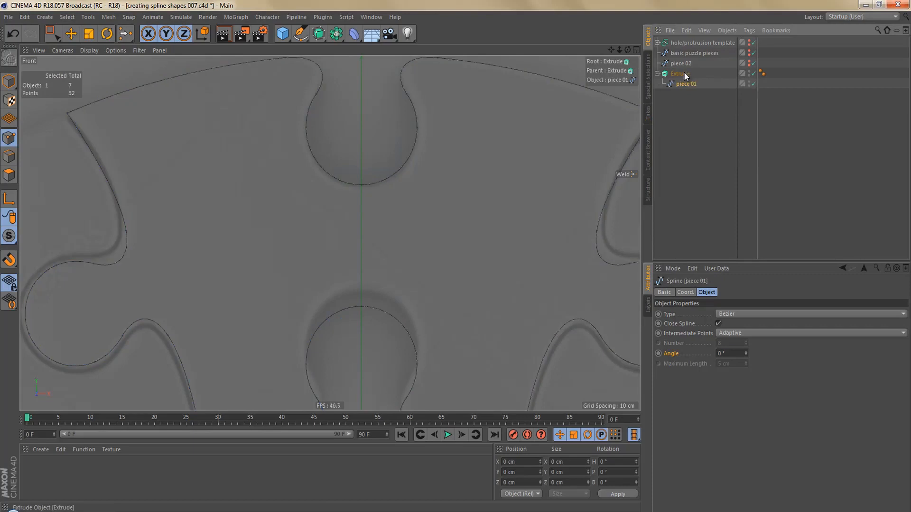
scroll(465, 180, down, 2)
scroll(463, 185, down, 2)
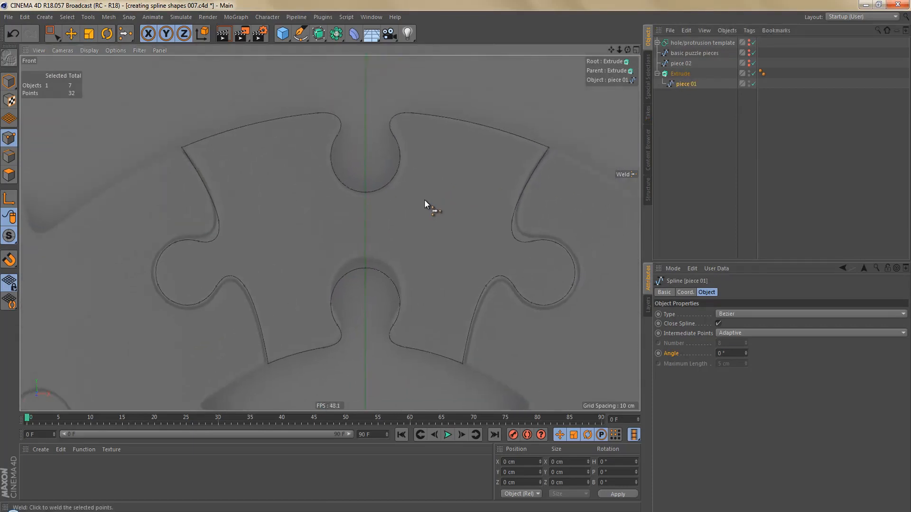
key(ctrl+r)
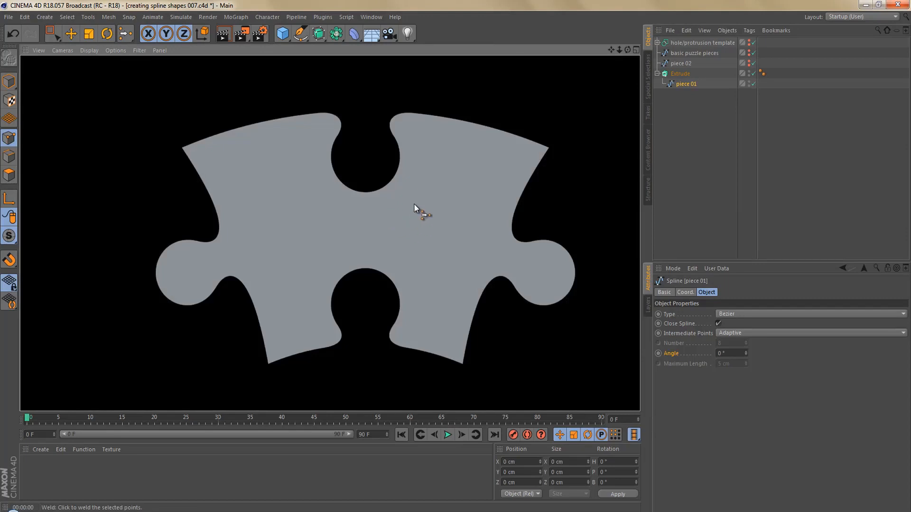
scroll(412, 206, down, 3)
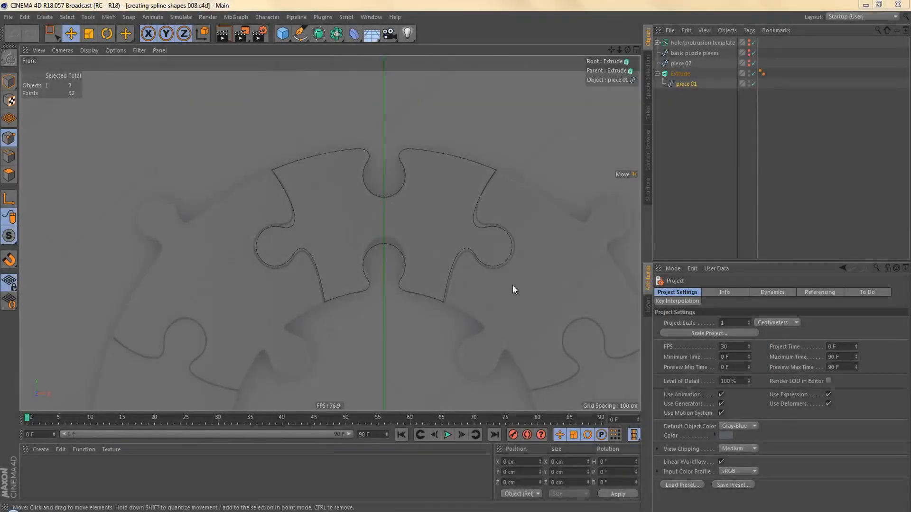
- Take piece 01 out of the Extrude and switch visibility from piece 01 to piece 02
drag(686, 84, 727, 96)
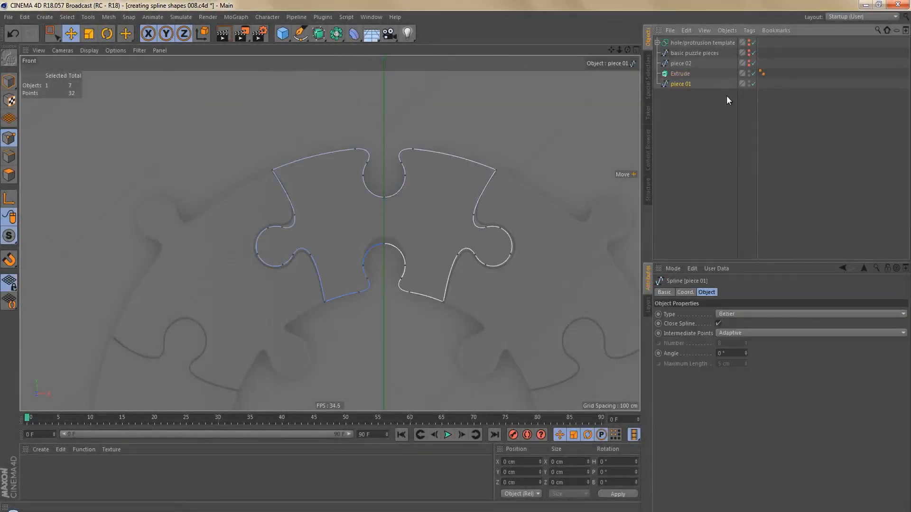
click(749, 83)
click(683, 64)
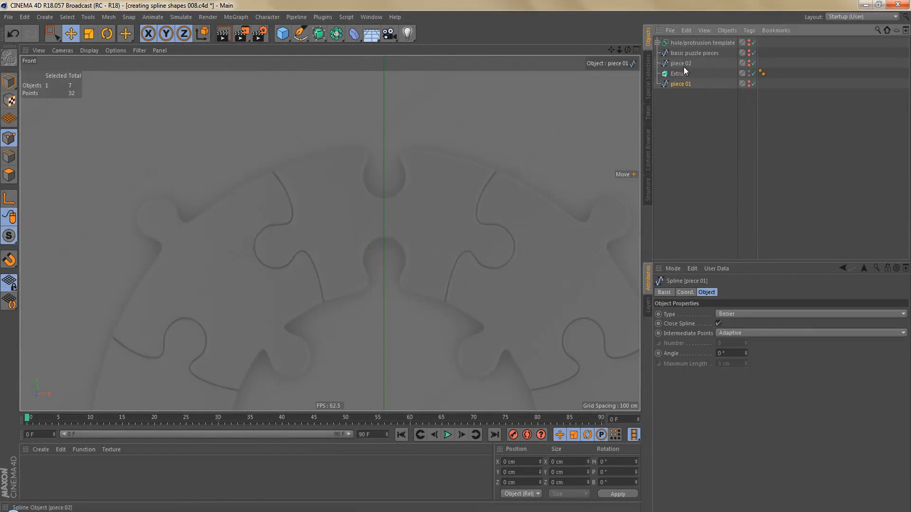
click(748, 63)
click(749, 63)
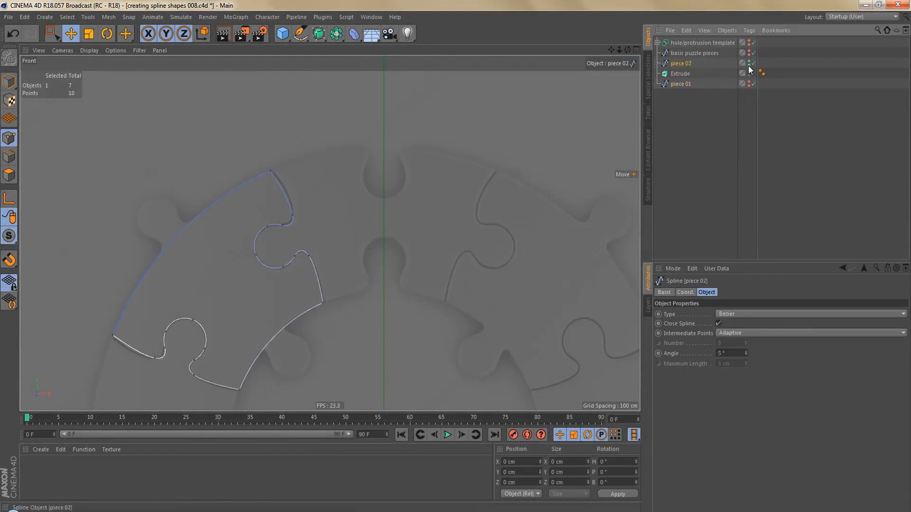
- Rotate the front view's background picture by 45° and set piece 02's bank rotation to 45° to match it
key(shift+v)
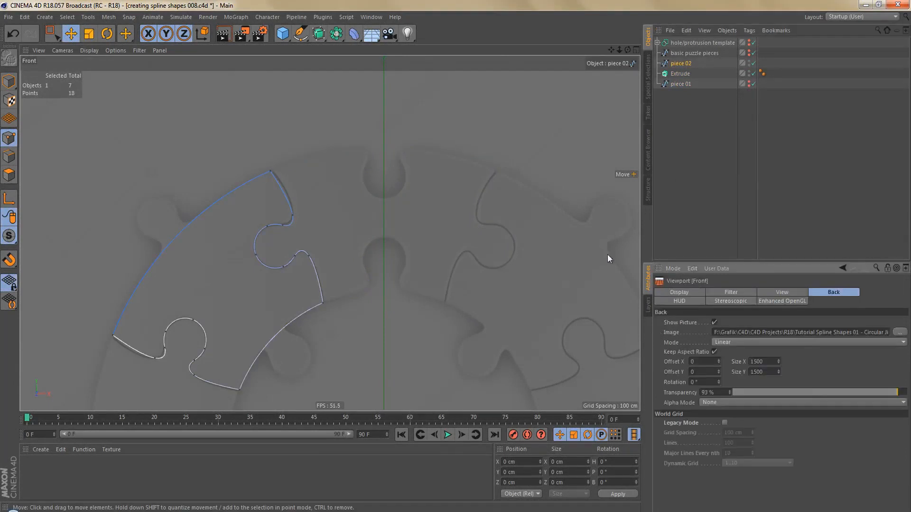
drag(718, 382, 718, 383)
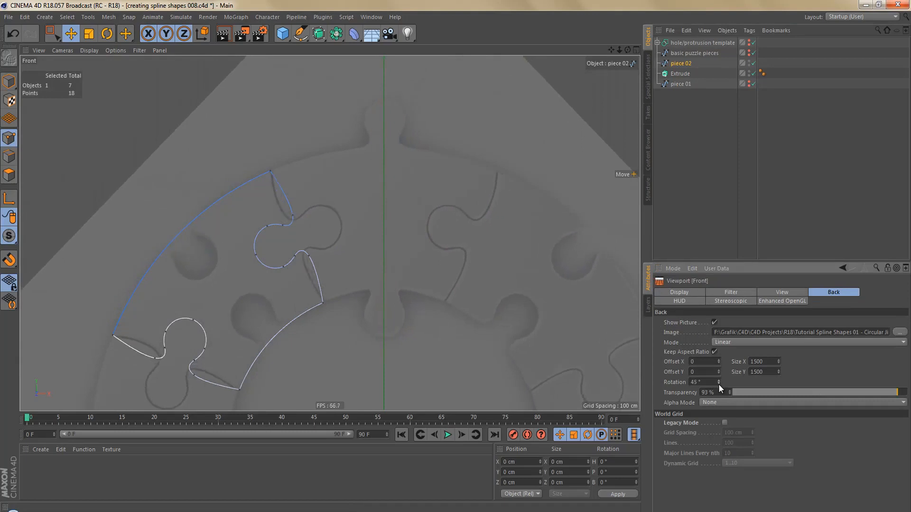
click(677, 64)
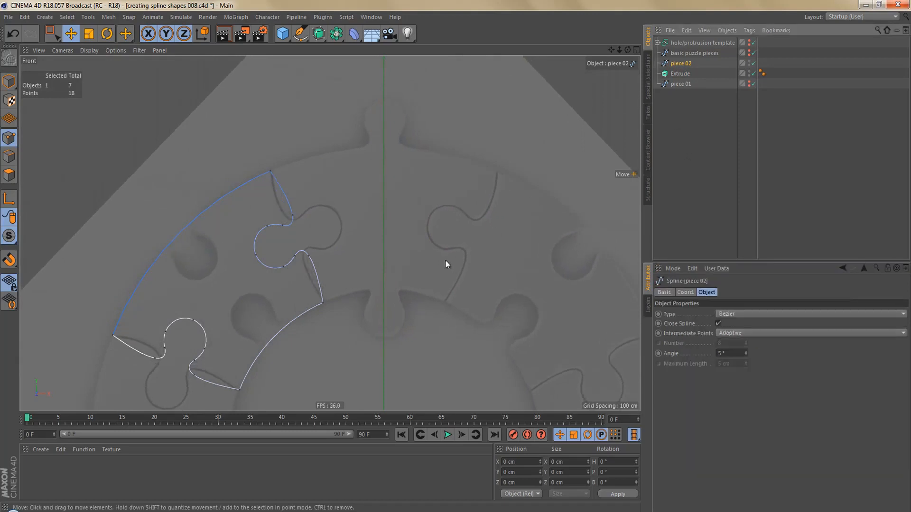
key(m)
key(m)
key(r)
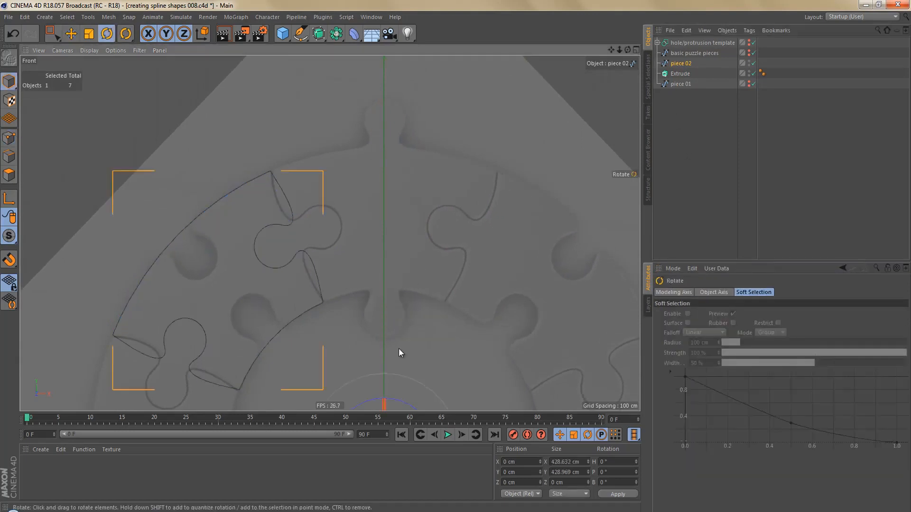
alt+middle_drag(398, 335, 396, 262)
drag(393, 318, 443, 328)
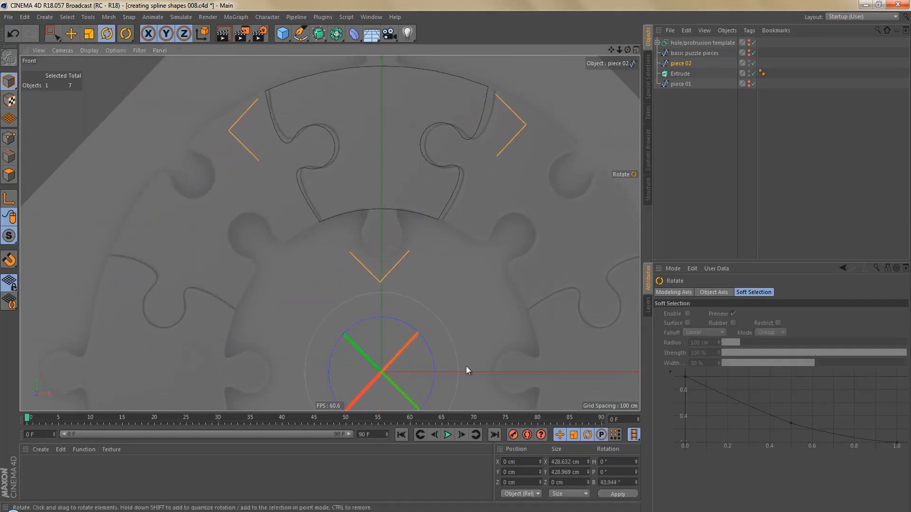
double_click(607, 482)
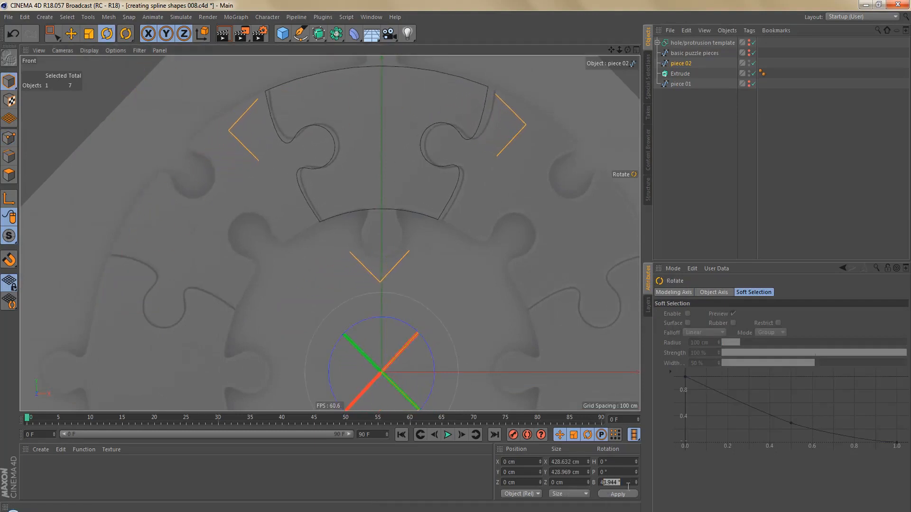
text(45)
click(622, 491)
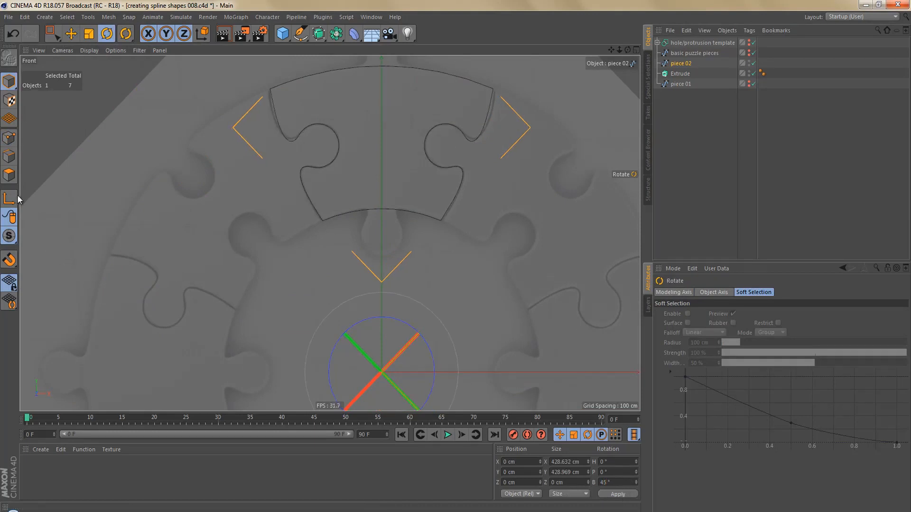
- Straighten piece 02's axis alone by setting its bank rotation to 0° in axis mode
click(10, 200)
double_click(604, 482)
text(0)
key(Return)
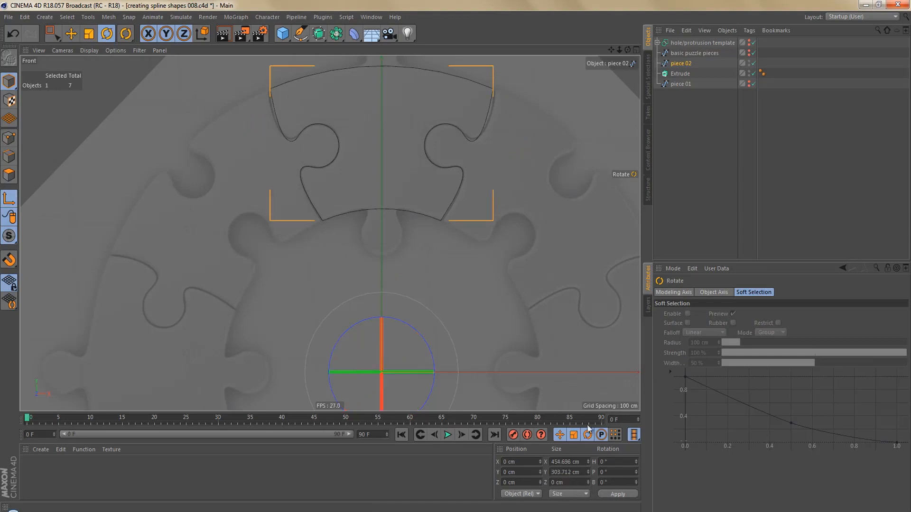
- Duplicate the hole/protrusion template, show the copy, convert it to an editable spline and duplicate that spline
click(689, 42)
ctrl+drag(695, 42, 691, 116)
click(753, 94)
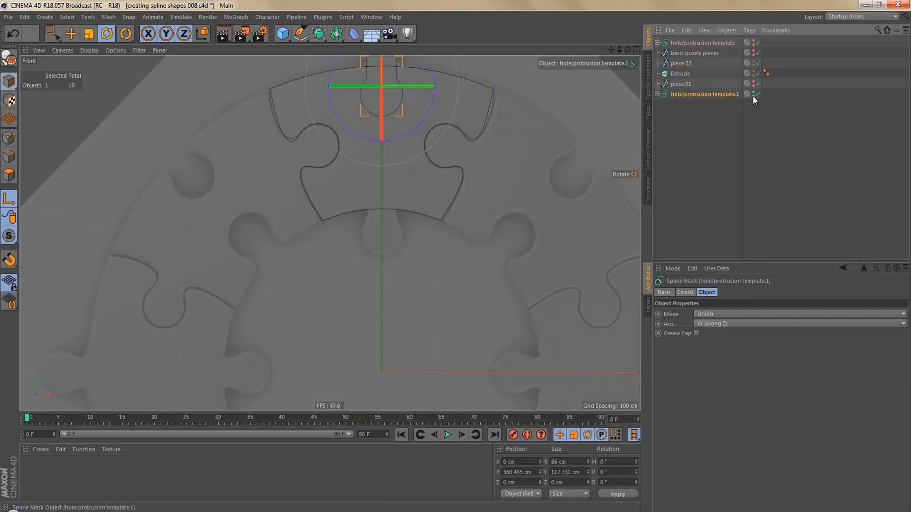
key(c)
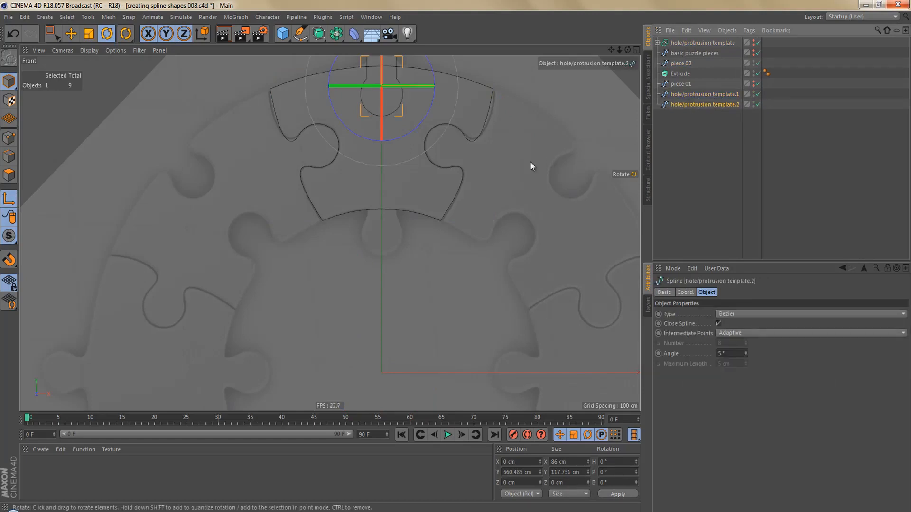
- Move the second template copy down to the protrusion at piece 02's inner edge, at about Y 289 cm
key(e)
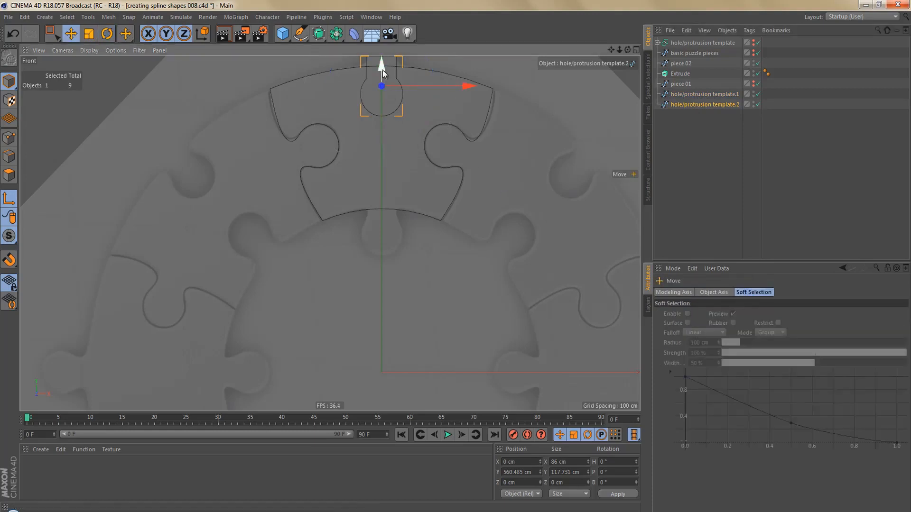
drag(382, 69, 390, 218)
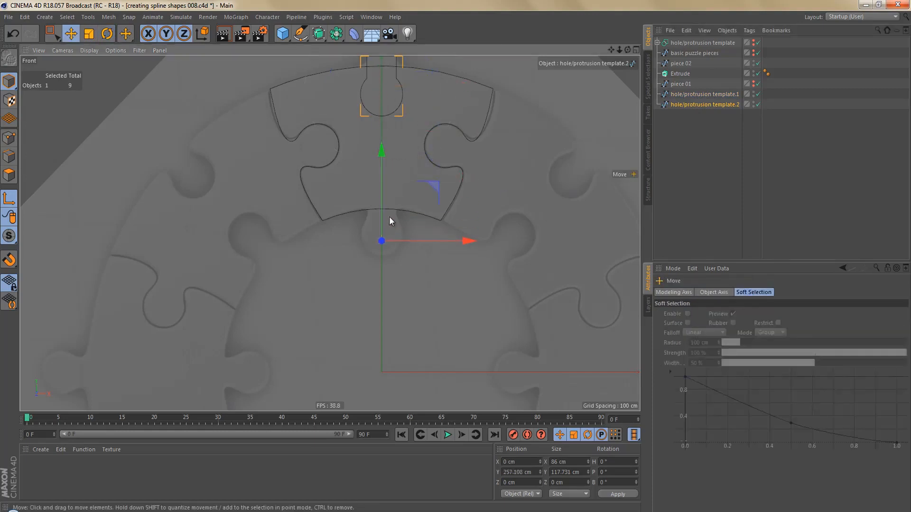
key(ctrl+z)
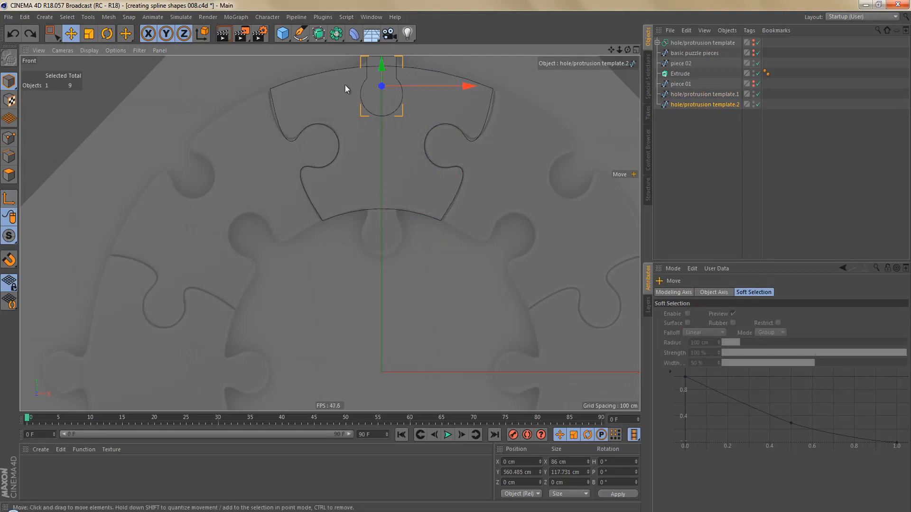
drag(381, 66, 388, 210)
scroll(437, 207, up, 8)
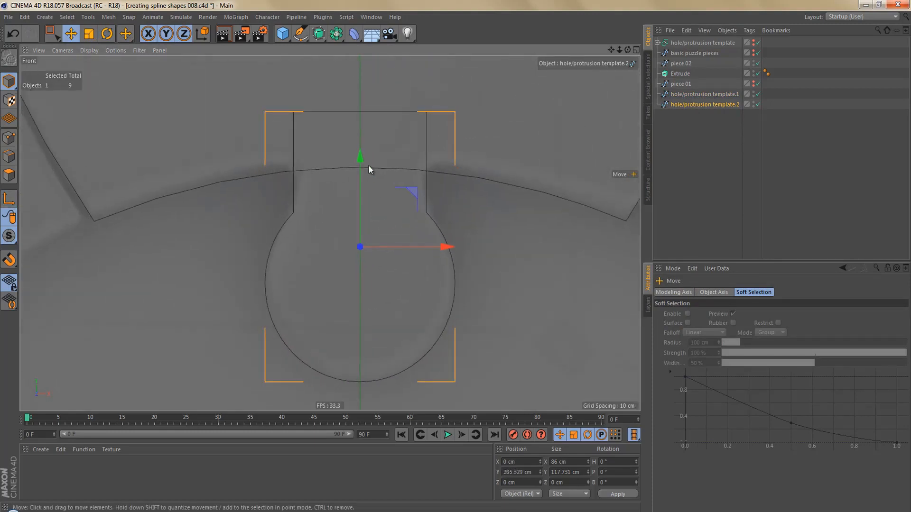
drag(361, 161, 367, 152)
scroll(354, 195, down, 6)
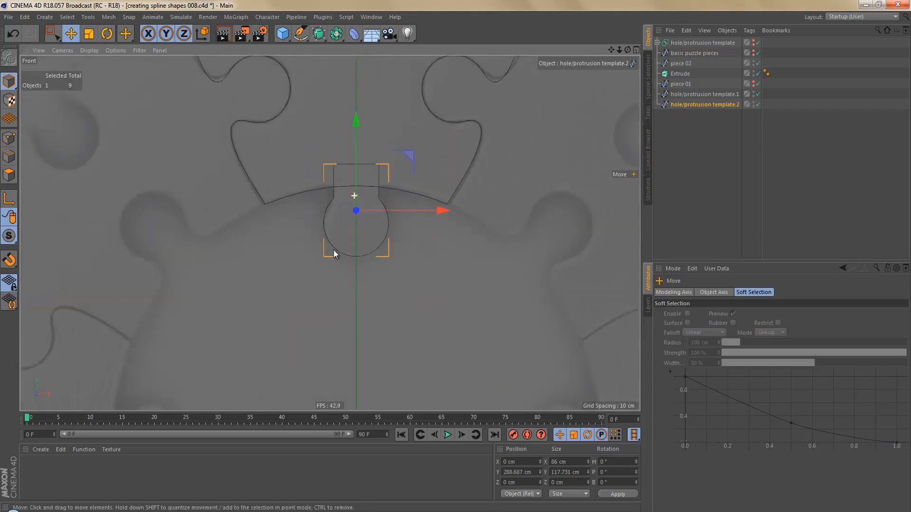
- Rotate the first template copy by 180° so that its round end points outward
click(680, 93)
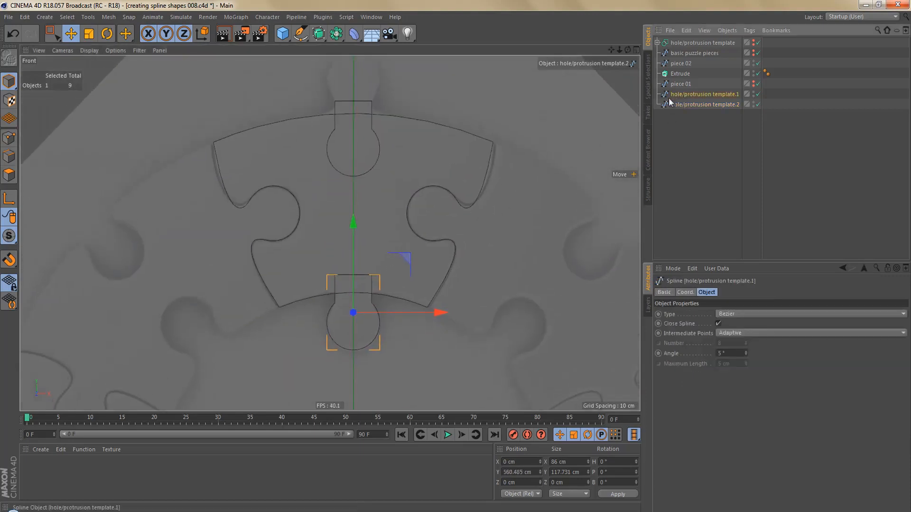
alt+middle_drag(365, 214, 369, 281)
key(r)
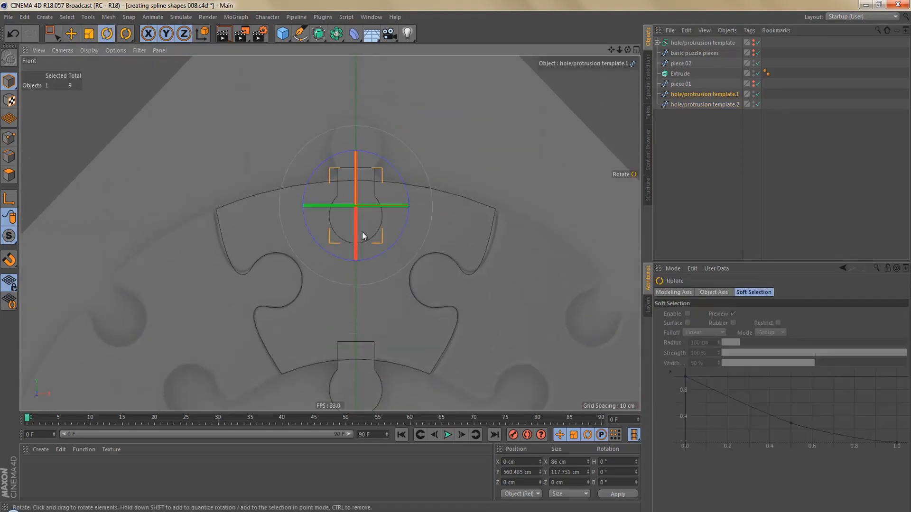
drag(361, 227, 456, 257)
- Move the flipped template copy up to the protrusion at piece 02's outer edge, at about Y 636 cm
key(e)
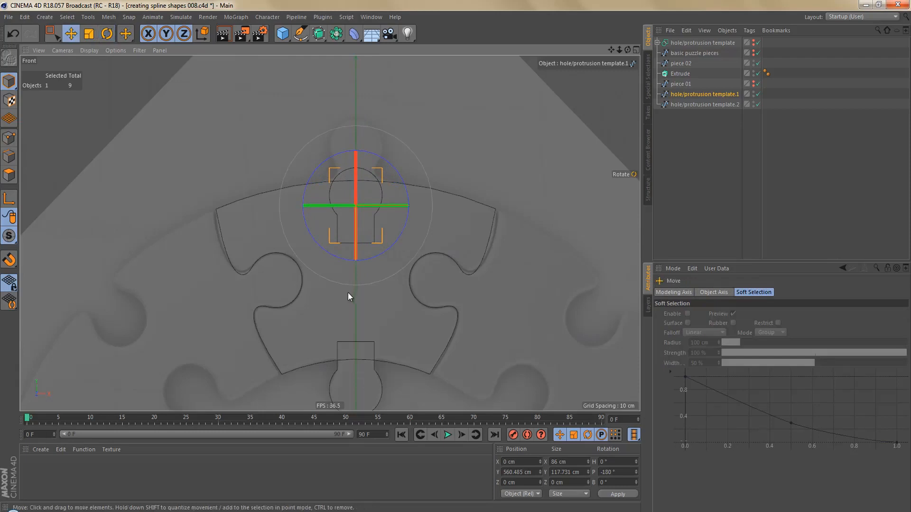
scroll(349, 277, up, 3)
drag(360, 253, 364, 183)
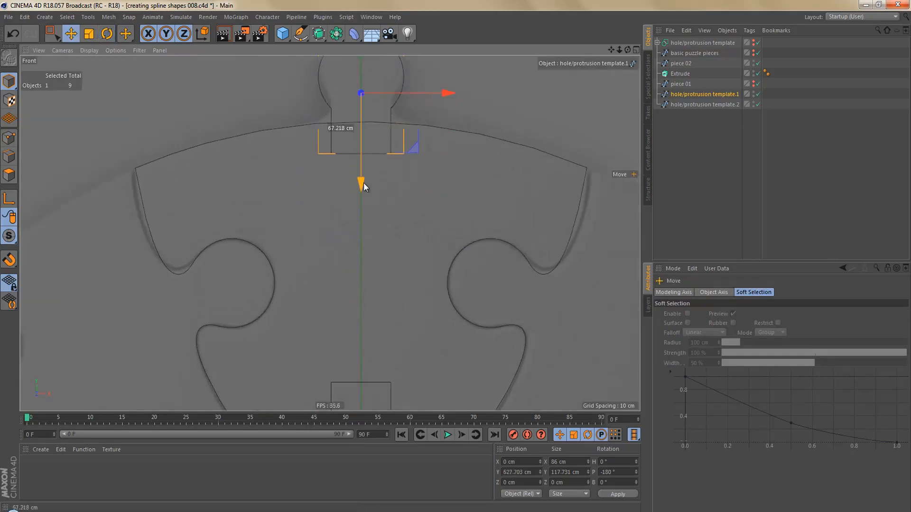
alt+middle_drag(364, 176, 369, 311)
scroll(361, 279, up, 3)
drag(370, 280, 375, 262)
scroll(386, 275, down, 4)
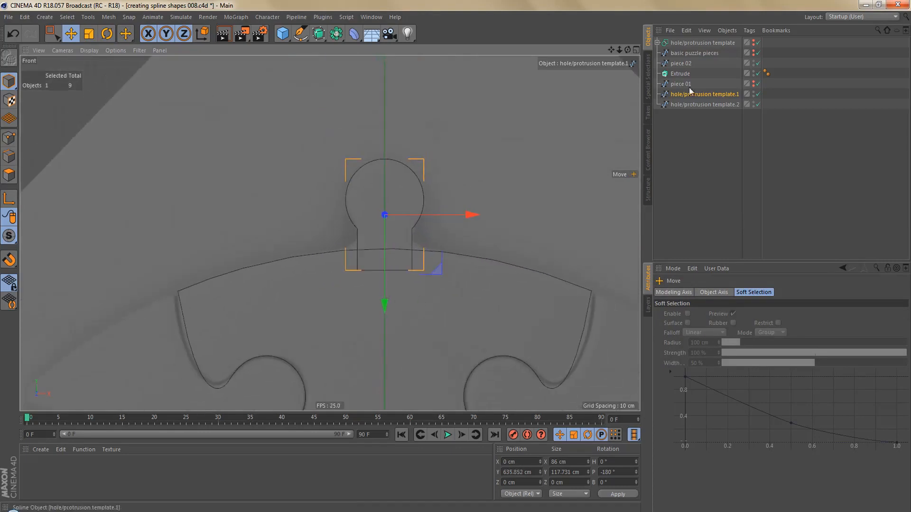
- Merge both template copies into one spline with Connect Objects + Delete
shift+click(698, 106)
right_click(696, 107)
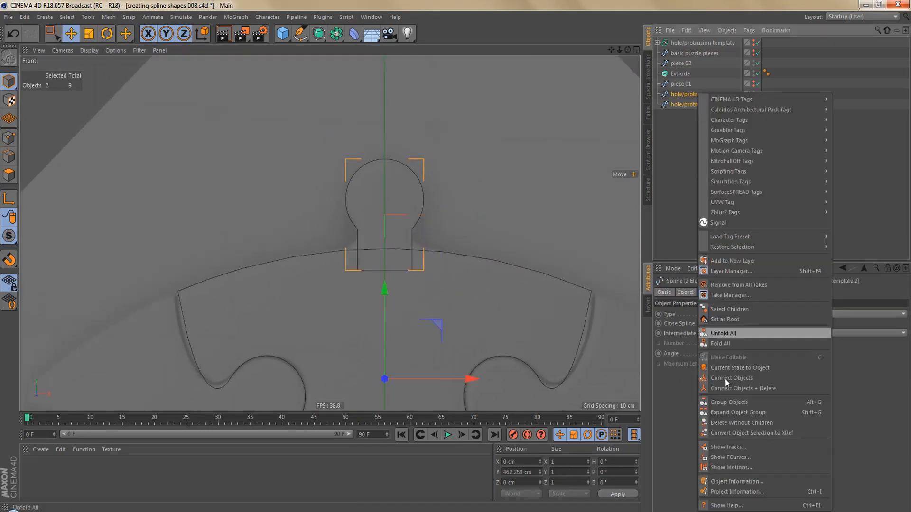
click(762, 388)
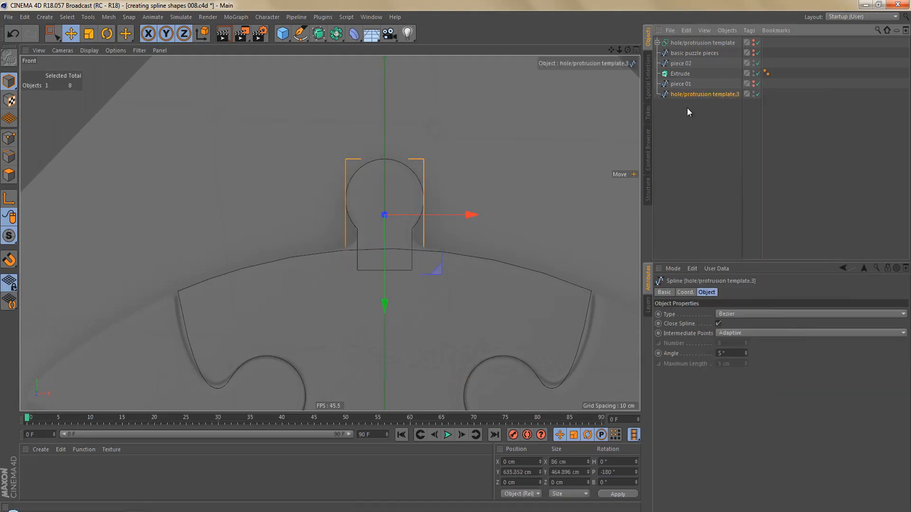
- Combine piece 02 and the merged hole/protrusion template in a Spline Mask set to Union, with piece 02 listed above the template
drag(678, 64, 690, 110)
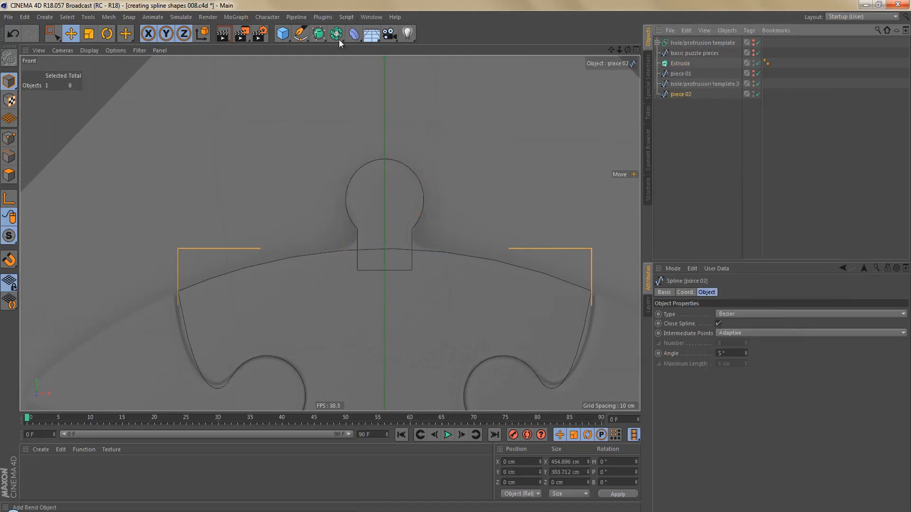
drag(336, 34, 400, 69)
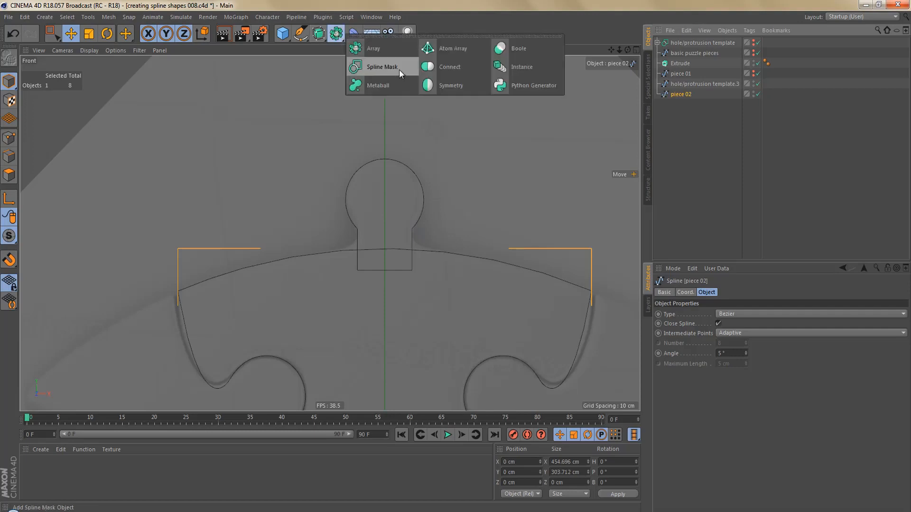
click(397, 67)
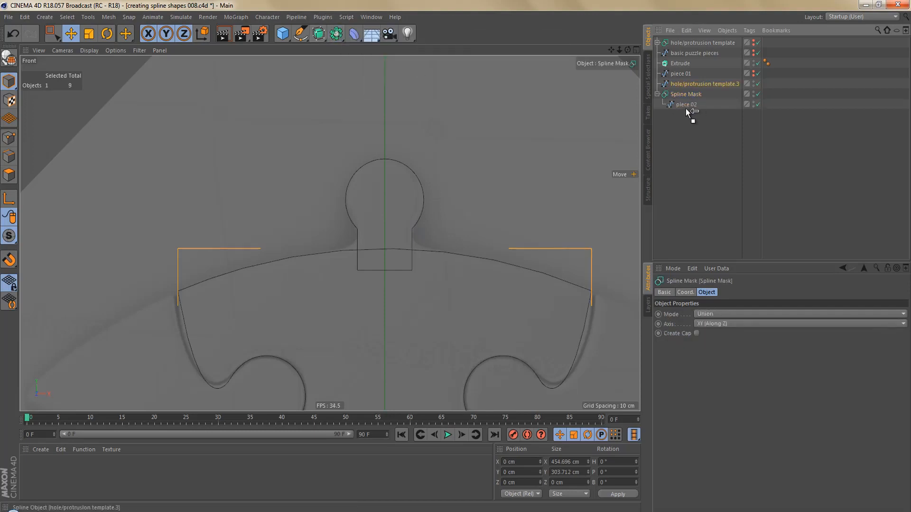
drag(685, 109, 684, 111)
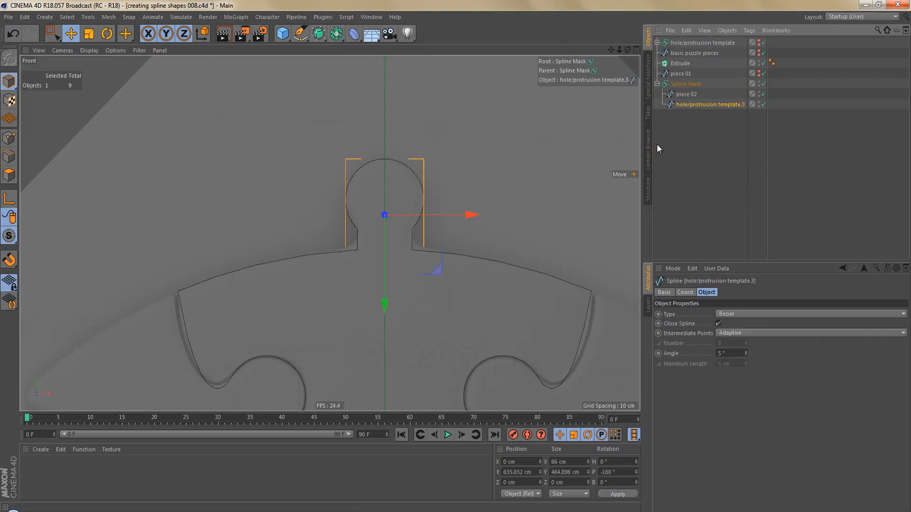
- Make the Spline Mask editable as a single spline and rename it piece 02
click(687, 94)
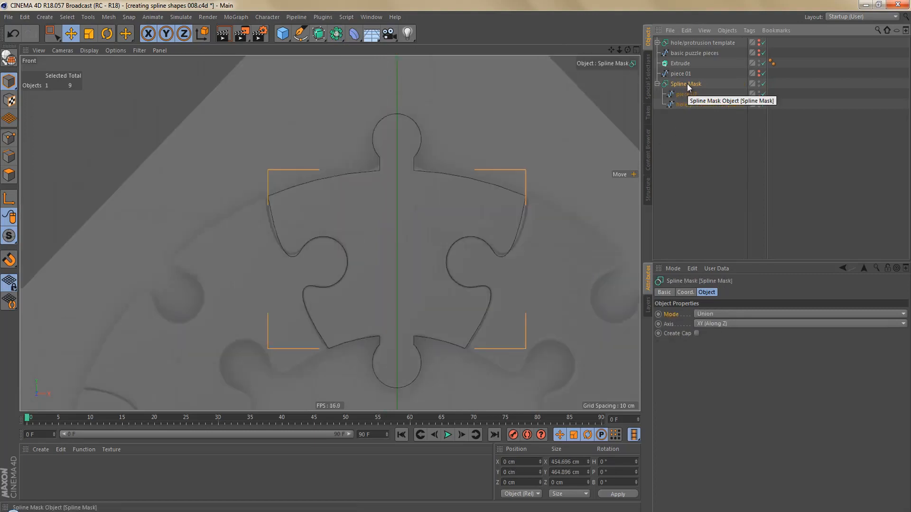
key(c)
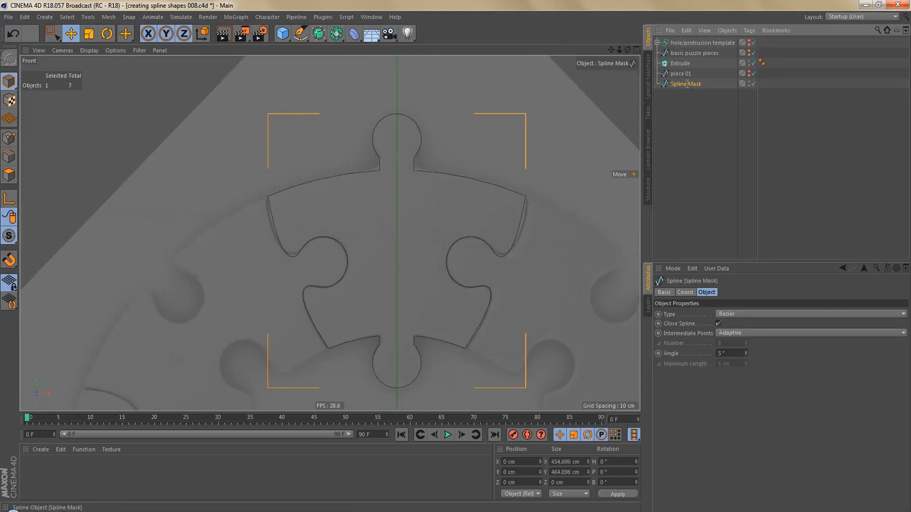
double_click(687, 84)
text(piece 02)
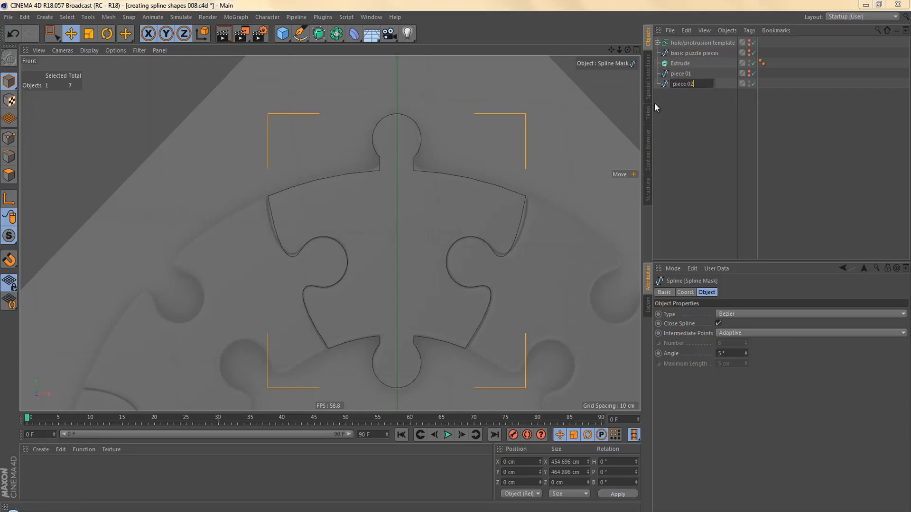
key(Return)
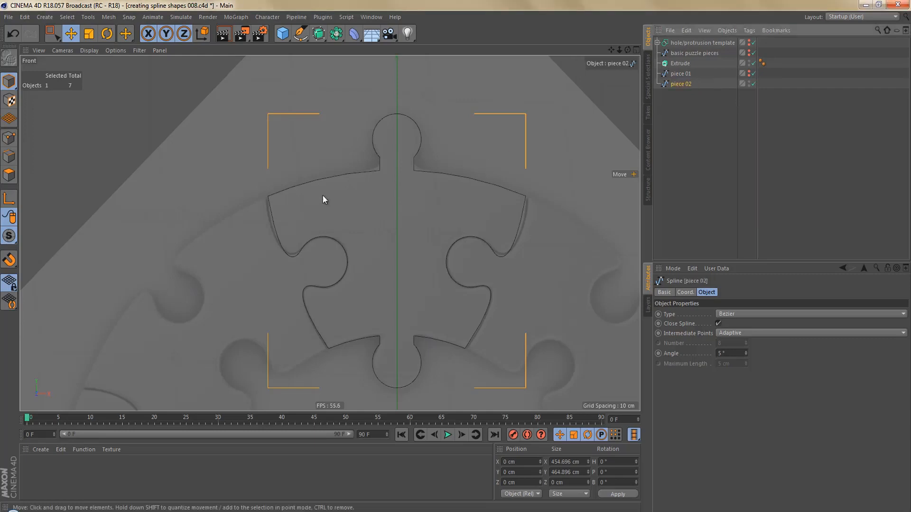
- Line-cut piece 02 across the left neck of the outer protrusion, adding one point above and one beside the neck's two corners
scroll(387, 133, up, 4)
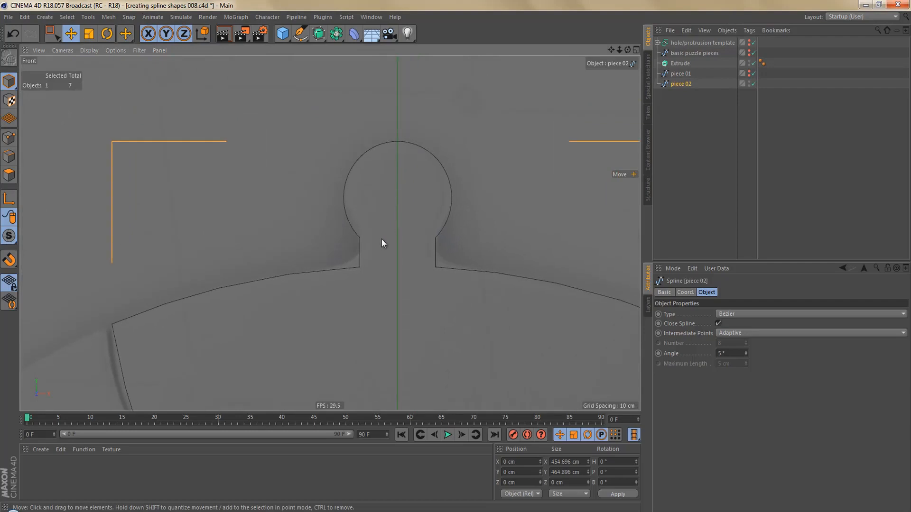
scroll(397, 237, up, 2)
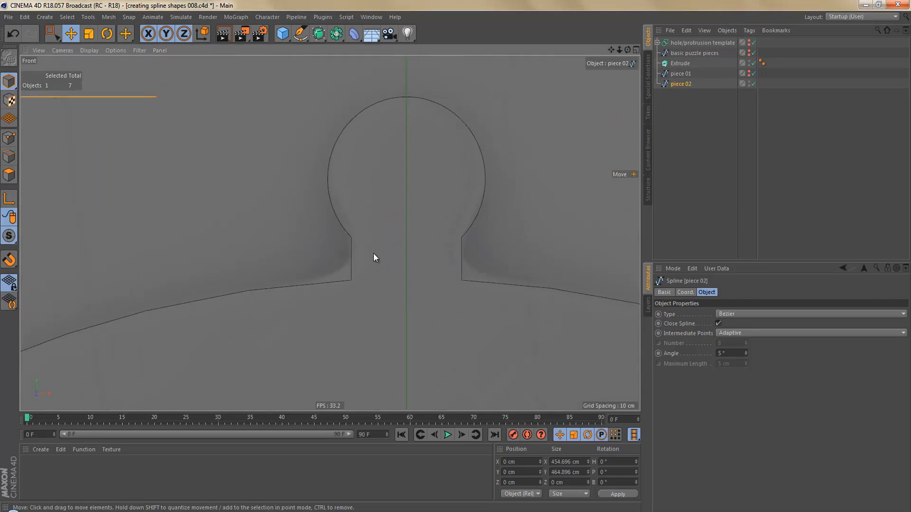
key(Tab)
key(e)
scroll(350, 275, up, 2)
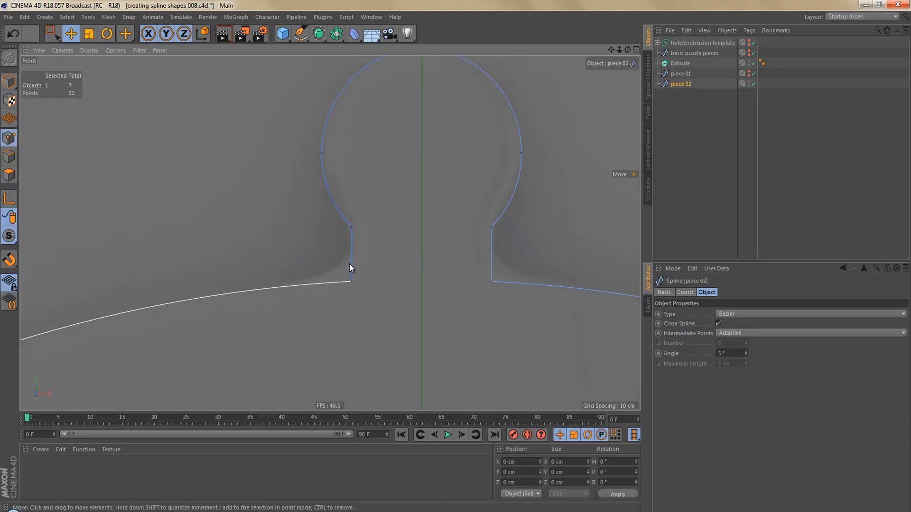
key(k)
key(k)
alt+middle_drag(362, 262, 406, 255)
alt+right_drag(365, 259, 407, 190)
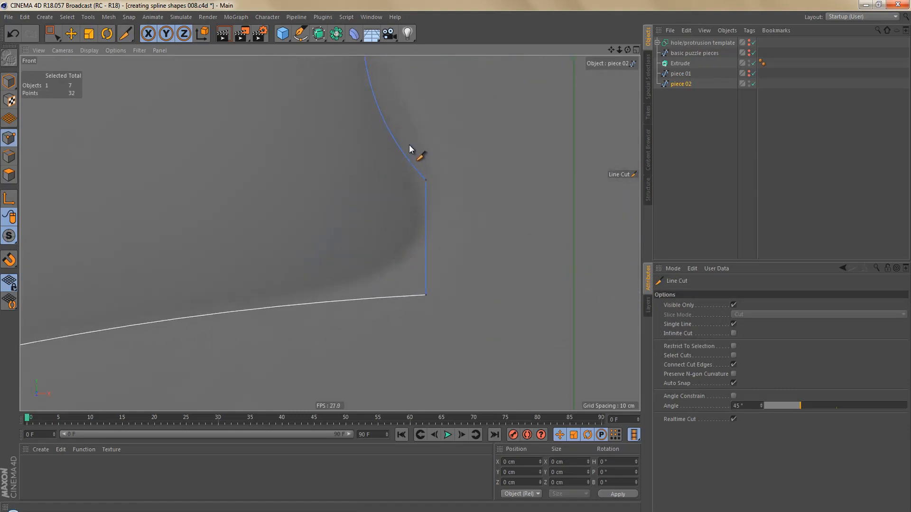
mouse_move(409, 143)
mouse_down()
mouse_move(346, 307)
mouse_move(318, 322)
mouse_up()
scroll(427, 243, down, 3)
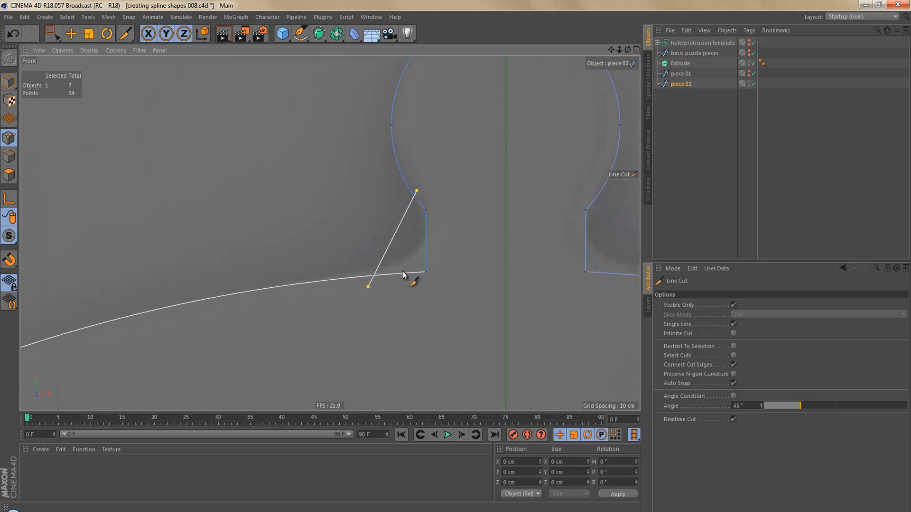
click(368, 287)
scroll(391, 269, up, 3)
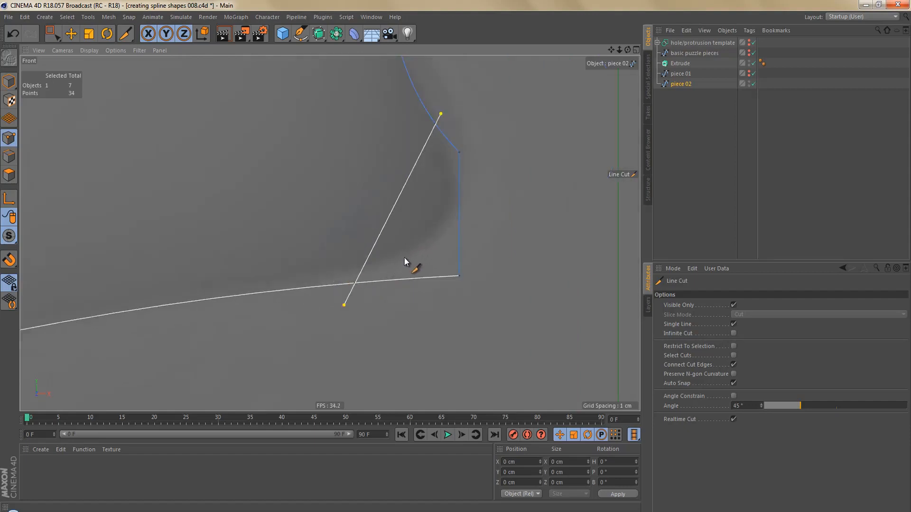
scroll(403, 259, down, 2)
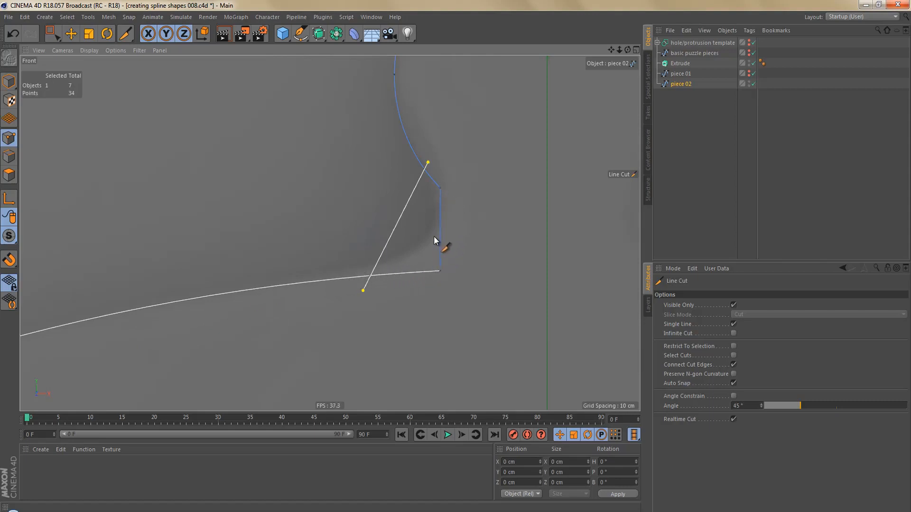
- Delete the two original corner points of the outer protrusion's left neck
key(space)
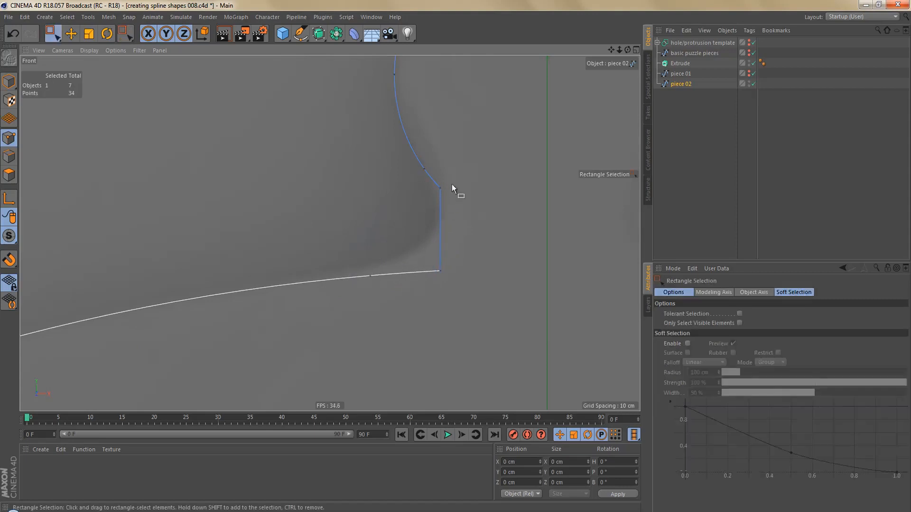
drag(435, 182, 446, 293)
key(Delete)
- Stretch the inner tangents of the two new neck points with the Pen tool and Lock Tangent Rotation to form a rounded transition
drag(342, 146, 437, 314)
alt+right_drag(429, 230, 463, 234)
alt+middle_drag(452, 263, 453, 293)
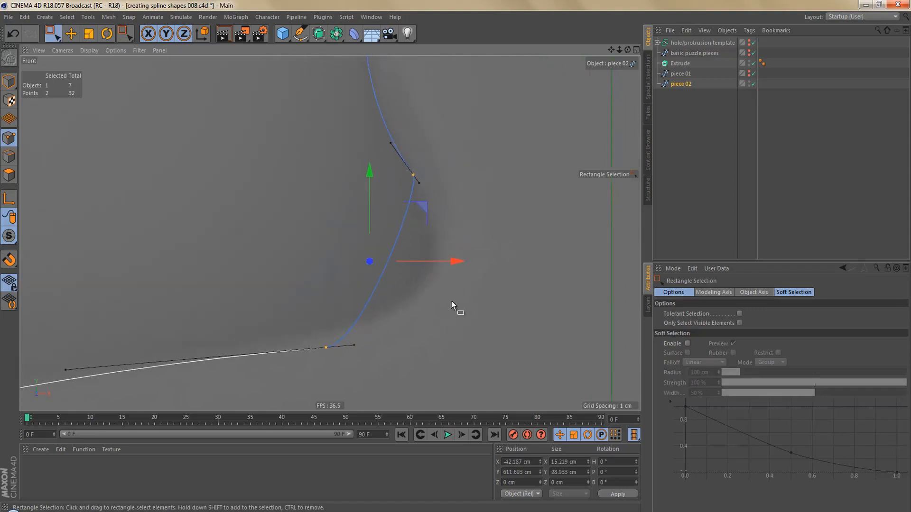
right_click(452, 302)
click(454, 316)
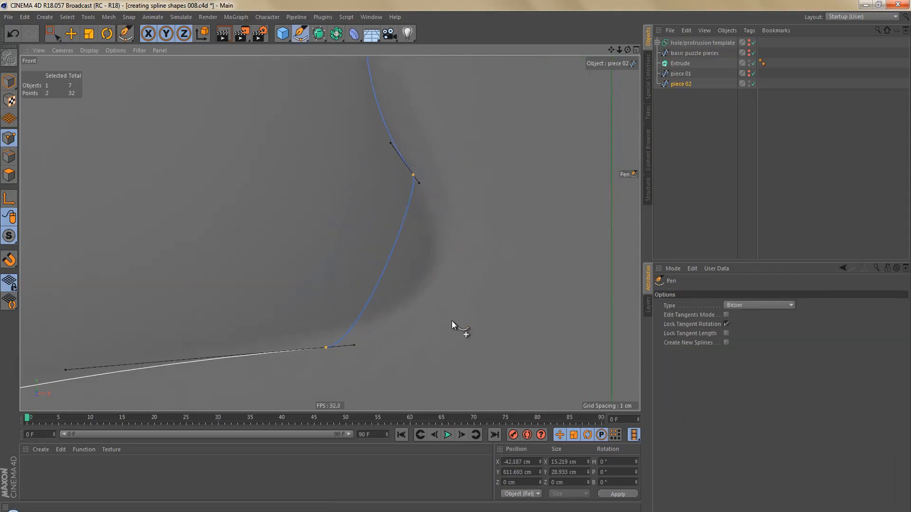
click(680, 323)
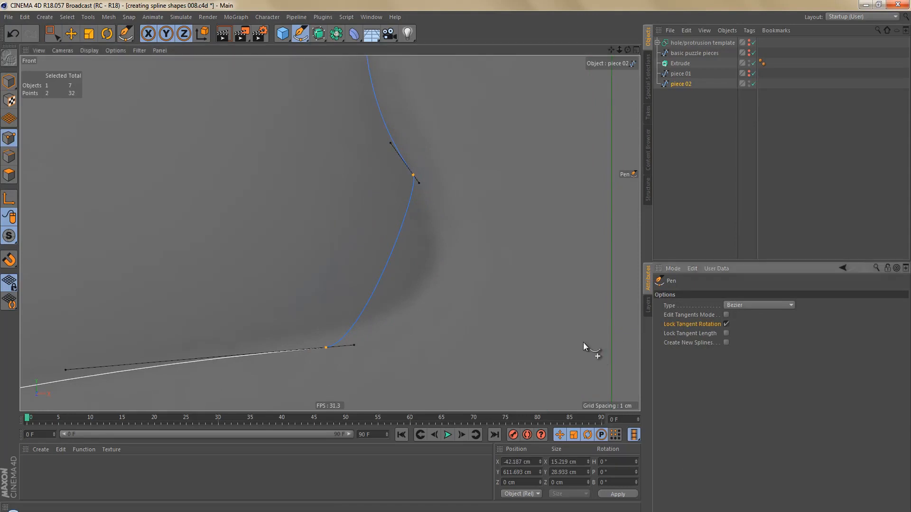
scroll(417, 188, up, 1)
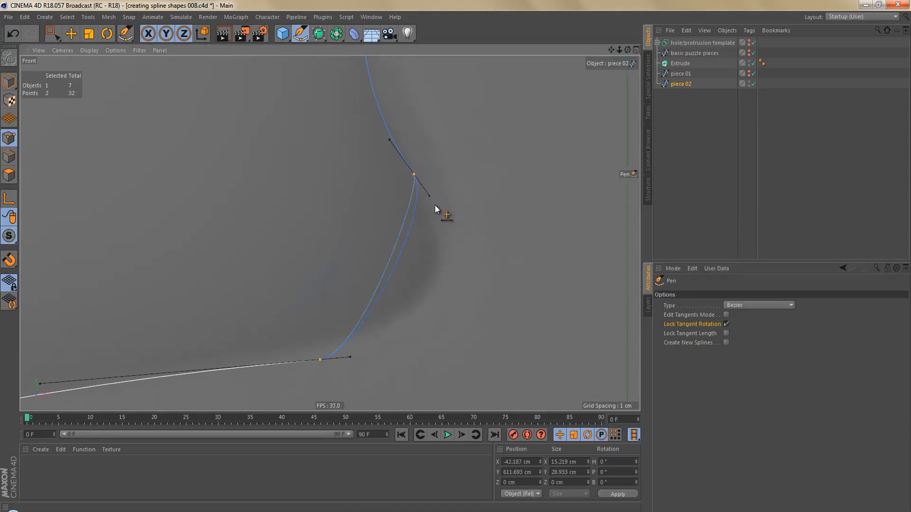
drag(471, 250, 470, 251)
drag(354, 357, 408, 349)
- Place piece 02 under the Extrude object and set the spline's Adaptive angle to 0°
drag(678, 63, 680, 85)
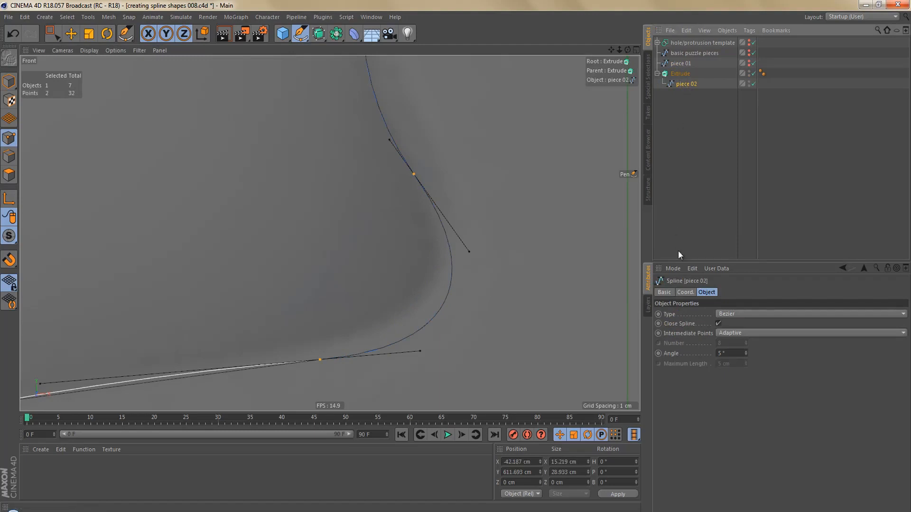
click(669, 355)
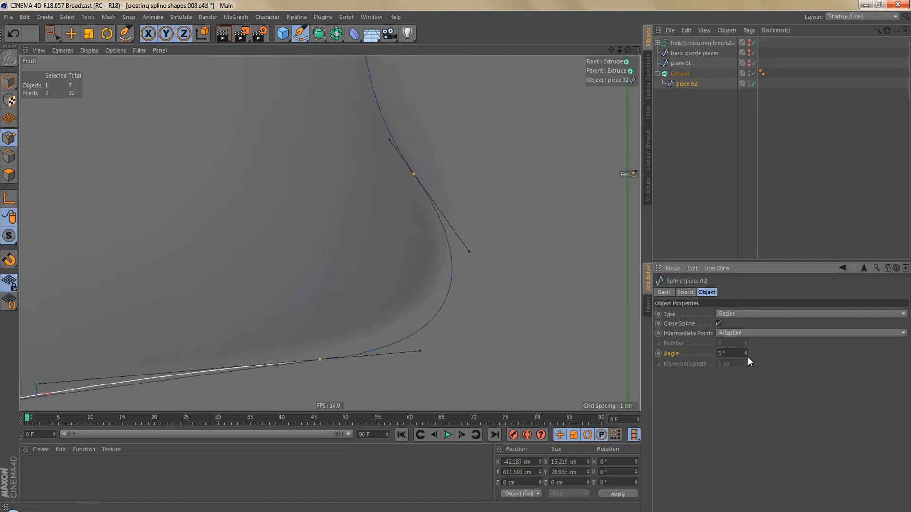
drag(747, 355, 745, 357)
- Slightly lengthen the inner tangent of the lower neck point and check the rounded corner in a viewport render
alt+right_drag(388, 258, 394, 322)
key(ctrl+r)
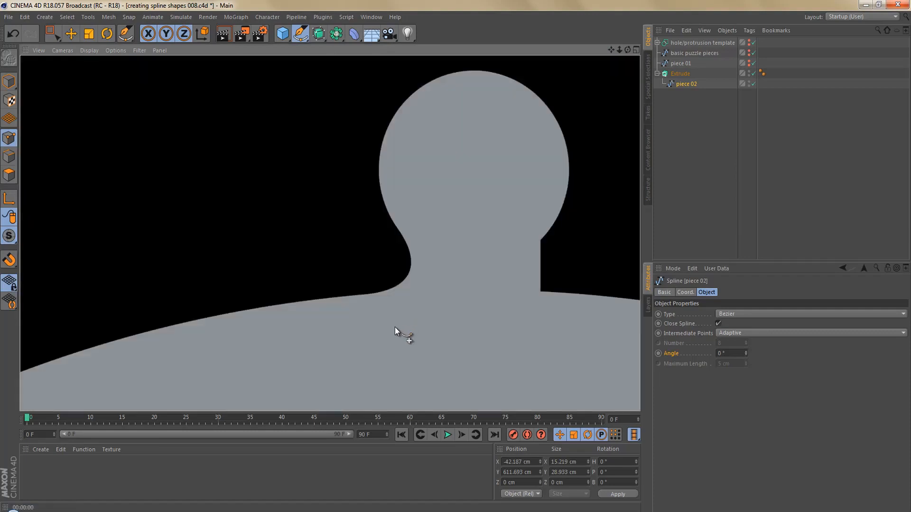
scroll(386, 286, up, 6)
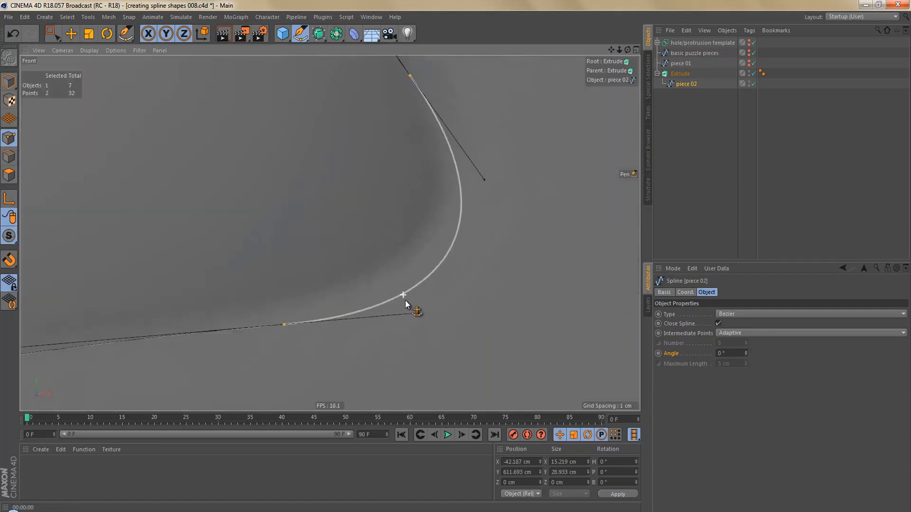
drag(418, 320, 433, 305)
key(ctrl+r)
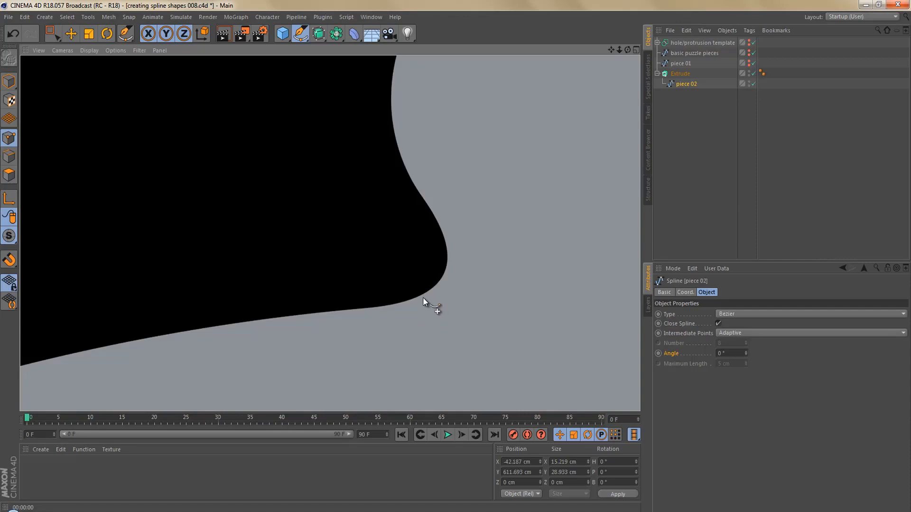
- Rotate the upper neck point's tangent slightly using Lock Tangent Length without rotation lock, and check the curve in a viewport render
scroll(423, 297, down, 4)
scroll(428, 259, up, 5)
scroll(424, 262, up, 3)
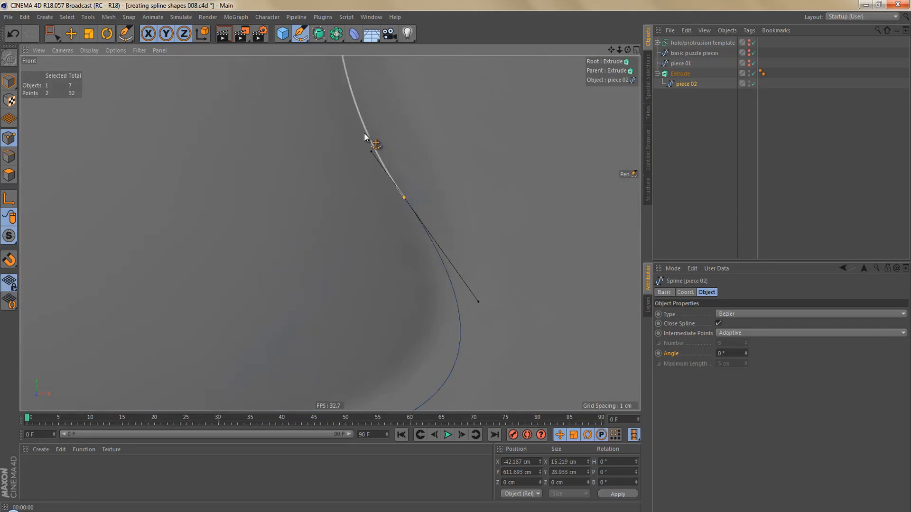
click(446, 277)
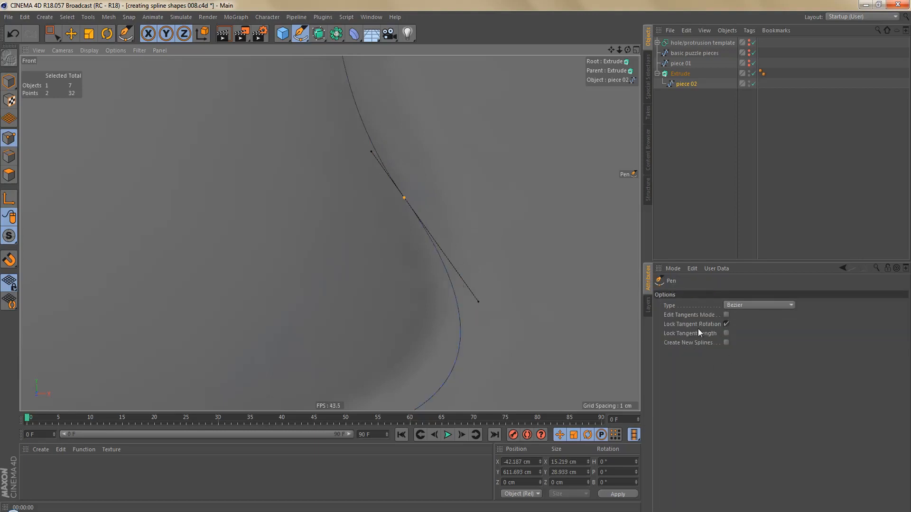
click(721, 334)
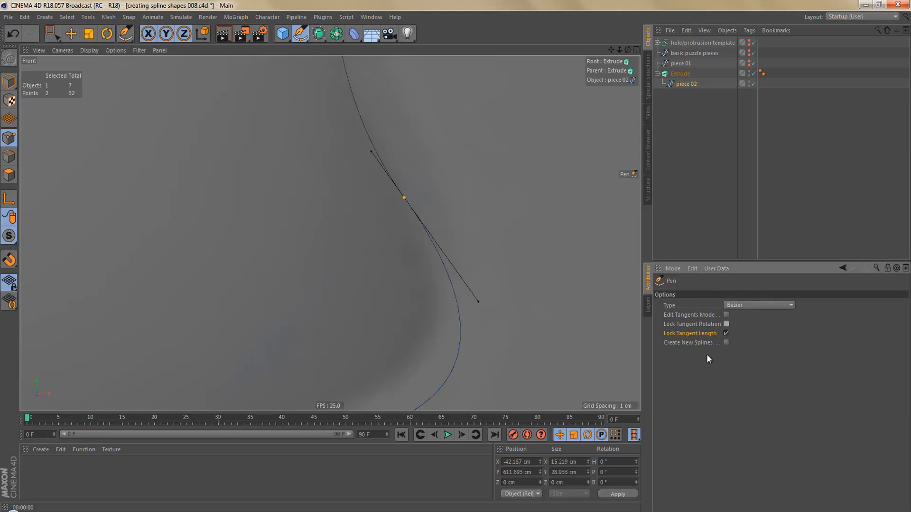
scroll(455, 287, up, 2)
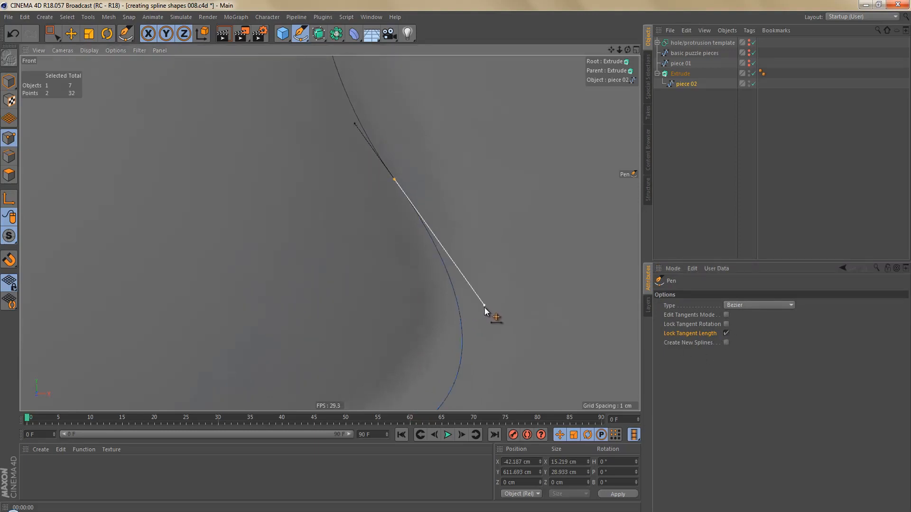
drag(484, 306, 480, 311)
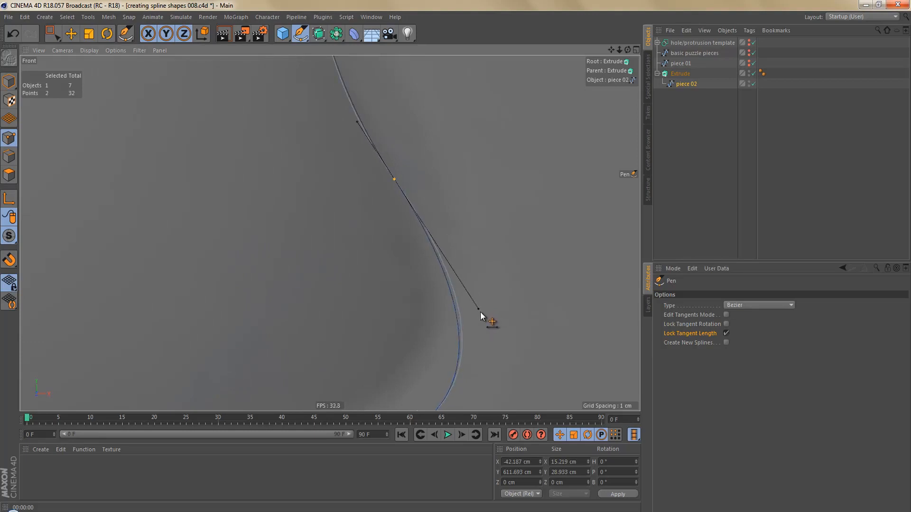
scroll(440, 292, down, 6)
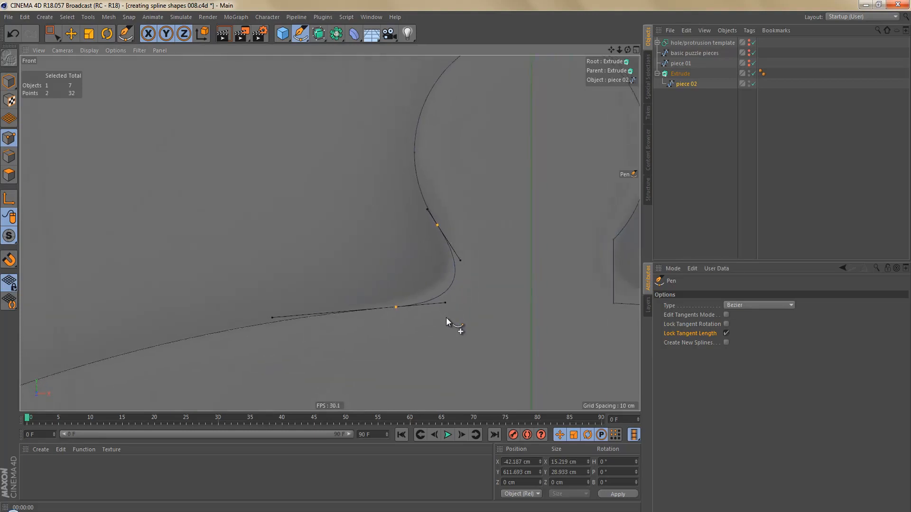
key(ctrl+r)
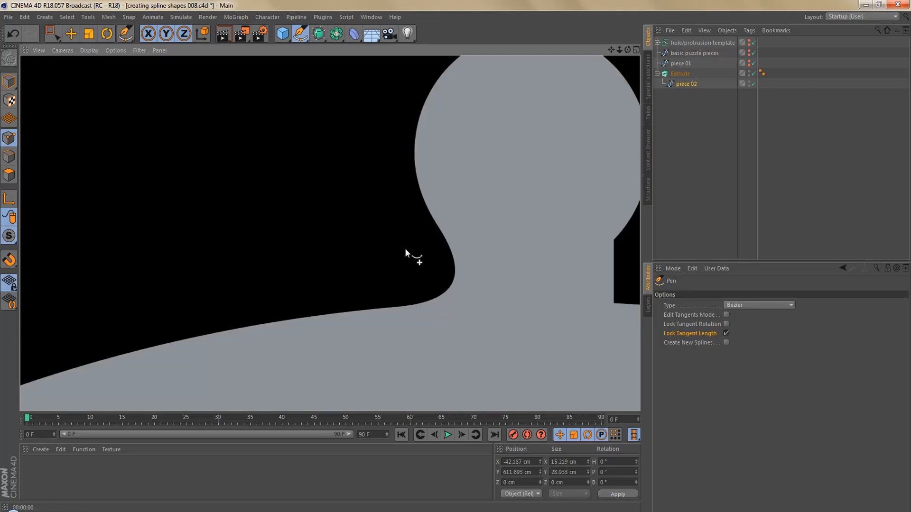
scroll(406, 252, down, 6)
key(ctrl+r)
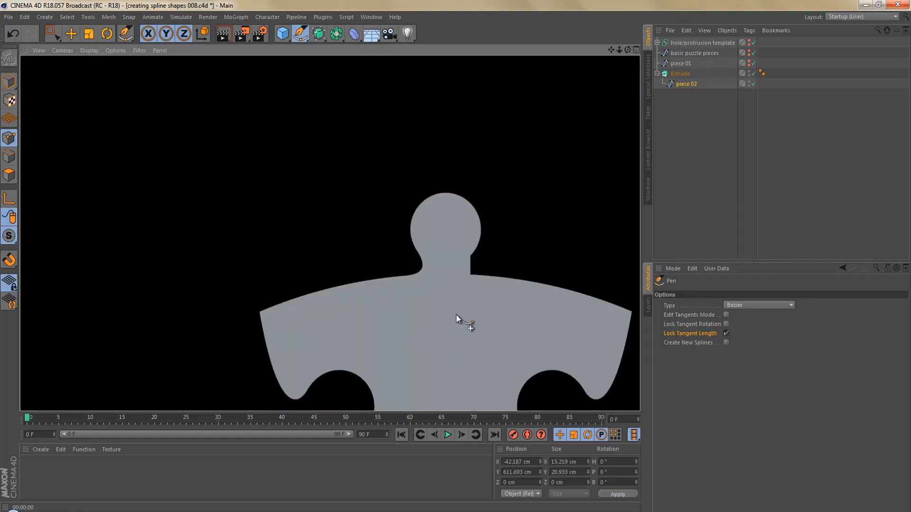
- Disable the Extrude object and bring piece 02's inner protrusion into close view
scroll(438, 327, down, 4)
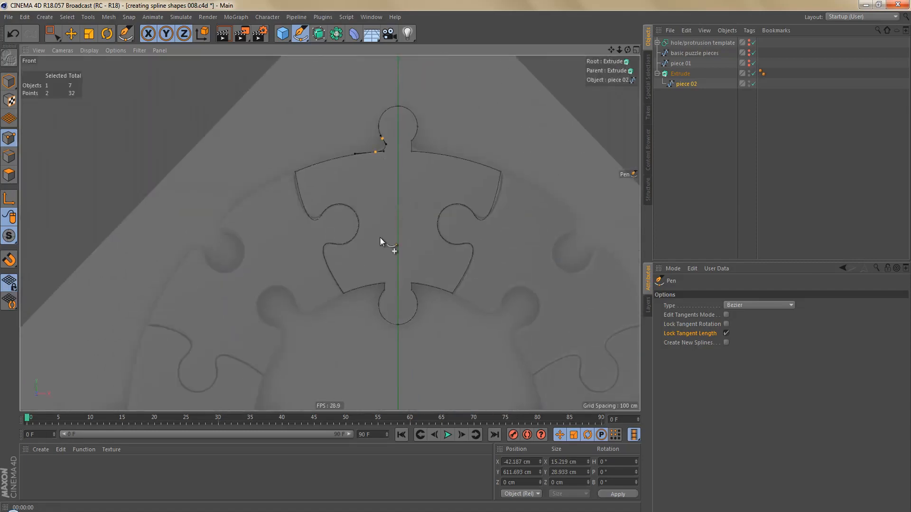
scroll(413, 286, up, 5)
key(q)
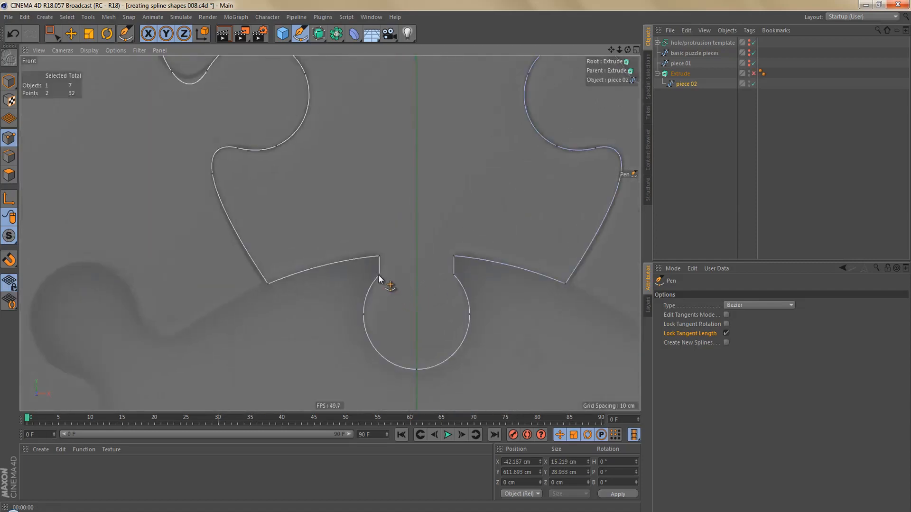
- Line Cut across the inner protrusion's left neck corner, adding a point on the outline and one on the protrusion's arc
scroll(388, 272, up, 5)
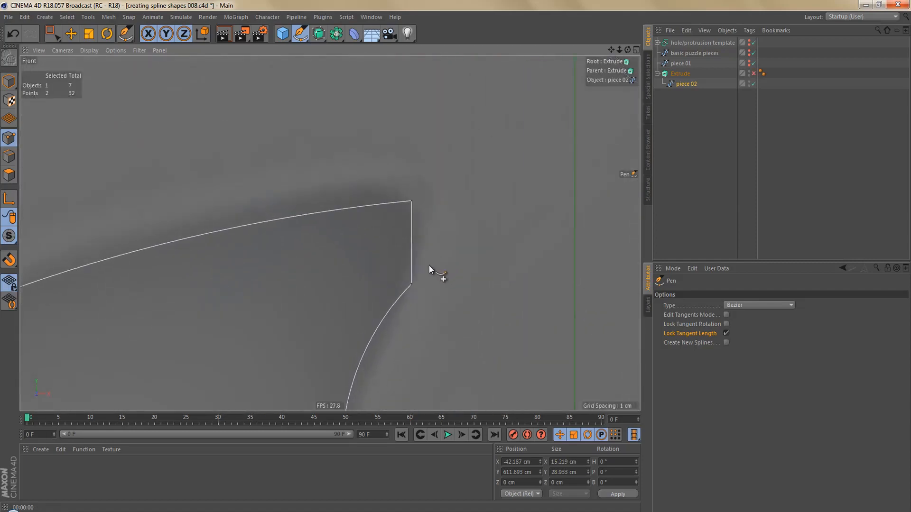
key(k)
key(k)
scroll(416, 287, up, 2)
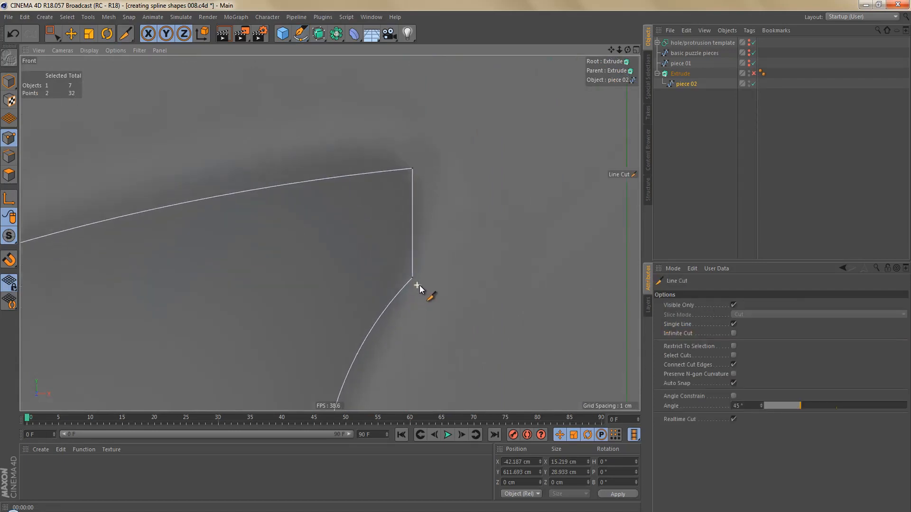
click(328, 149)
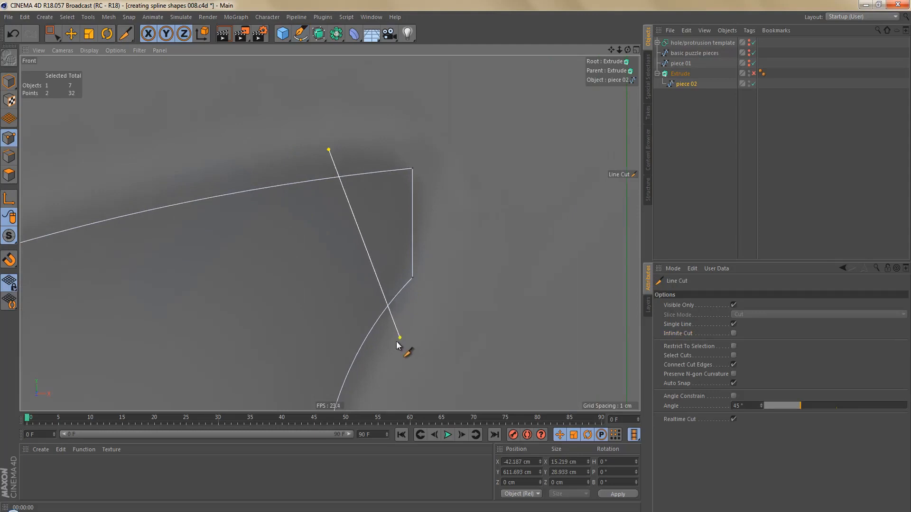
click(397, 341)
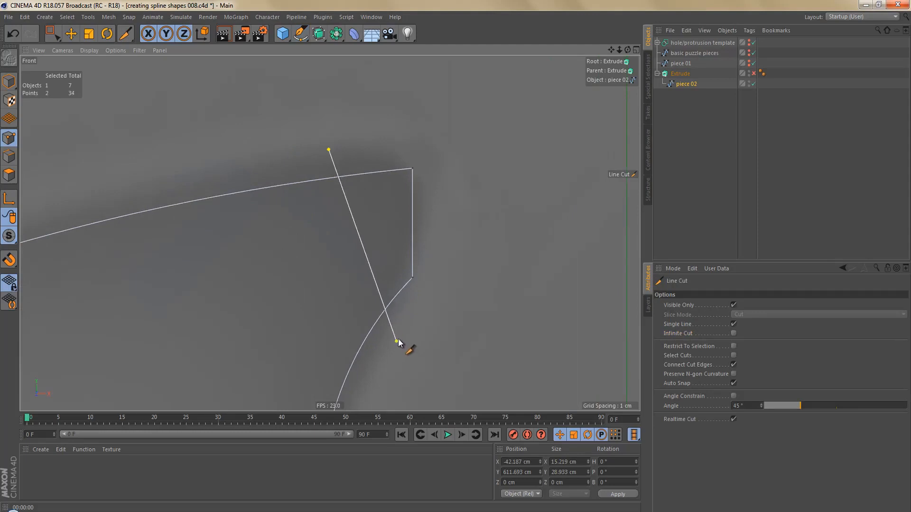
- Delete the two original neck corner points lying between the newly cut points
key(0)
drag(392, 154, 477, 306)
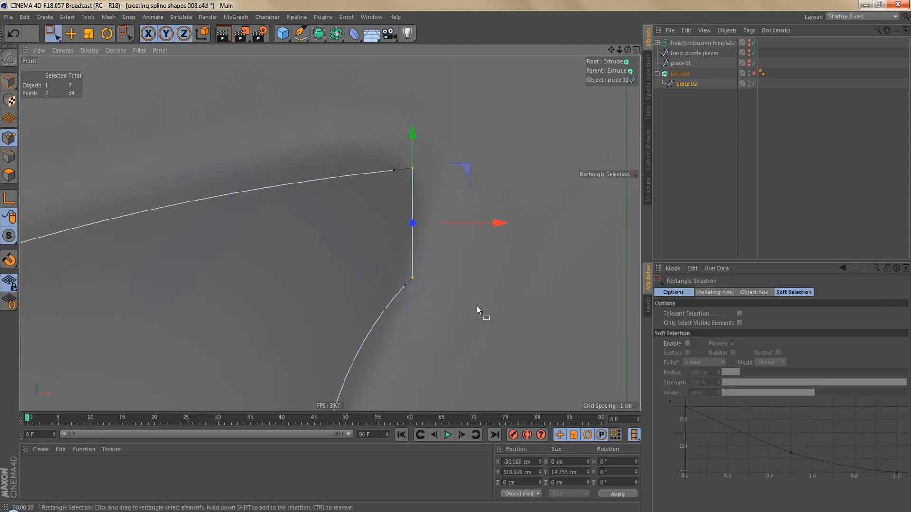
key(Delete)
- Round the neck corner by lengthening the facing tangents of the two new points, with Lock Tangent Rotation on and Lock Tangent Length off
drag(321, 157, 429, 343)
key(space)
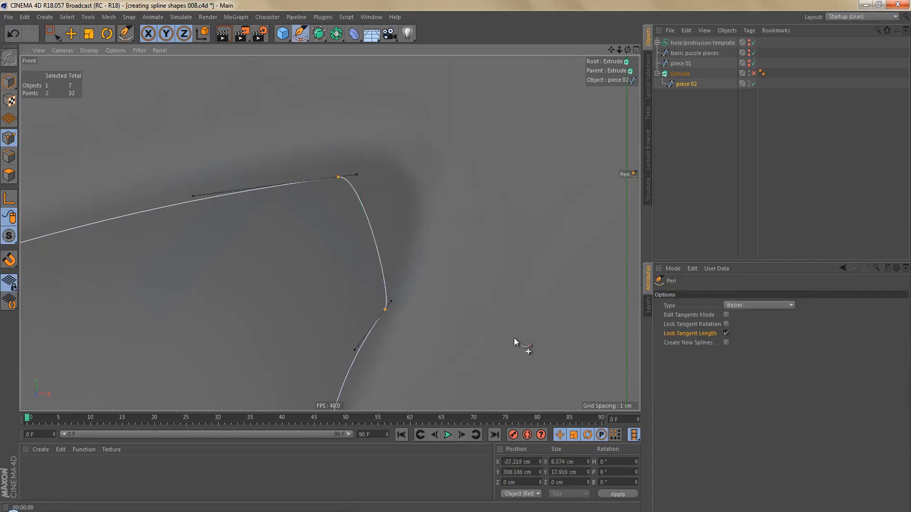
click(725, 333)
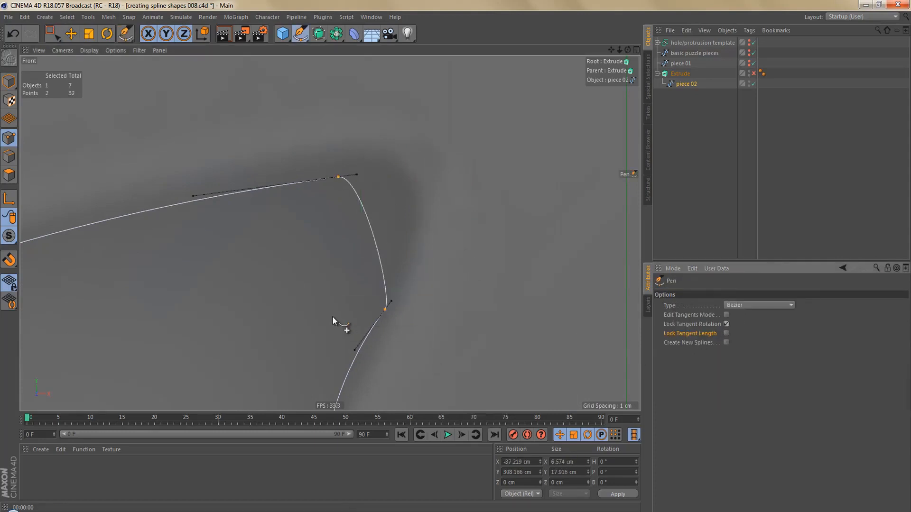
scroll(393, 296, up, 2)
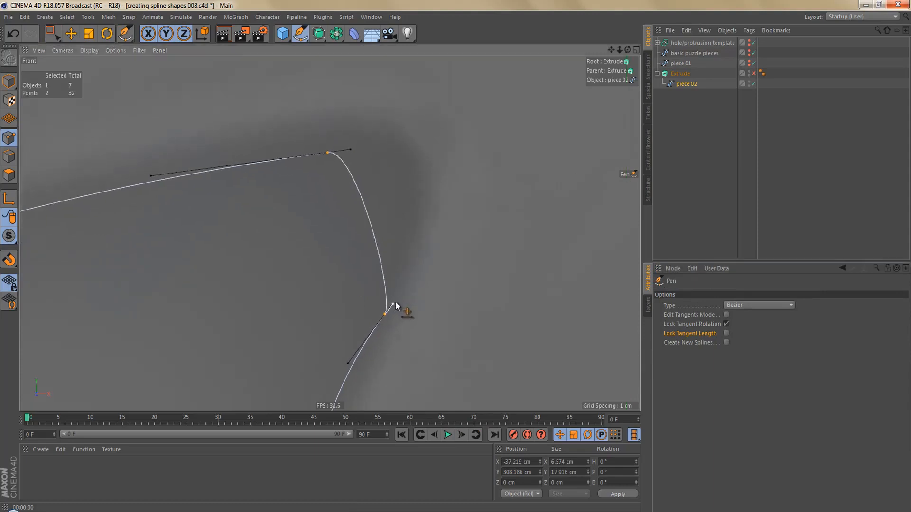
drag(393, 304, 441, 238)
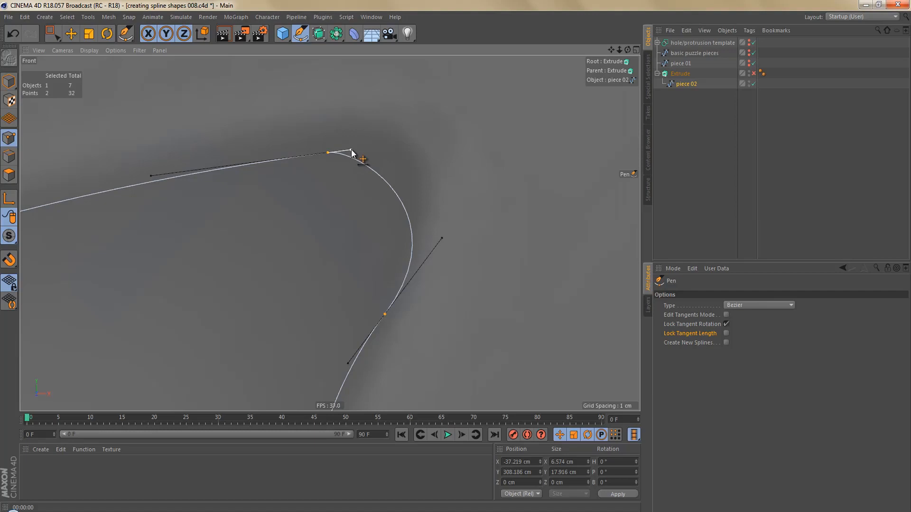
drag(350, 151, 411, 129)
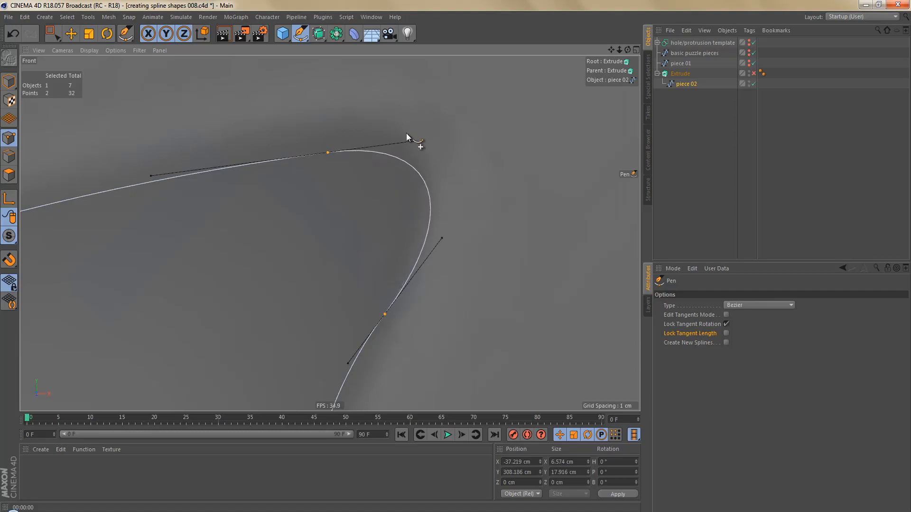
- Enable the Extrude object again and check the inner protrusion's rounded corner in a viewport render
key(q)
scroll(398, 160, down, 5)
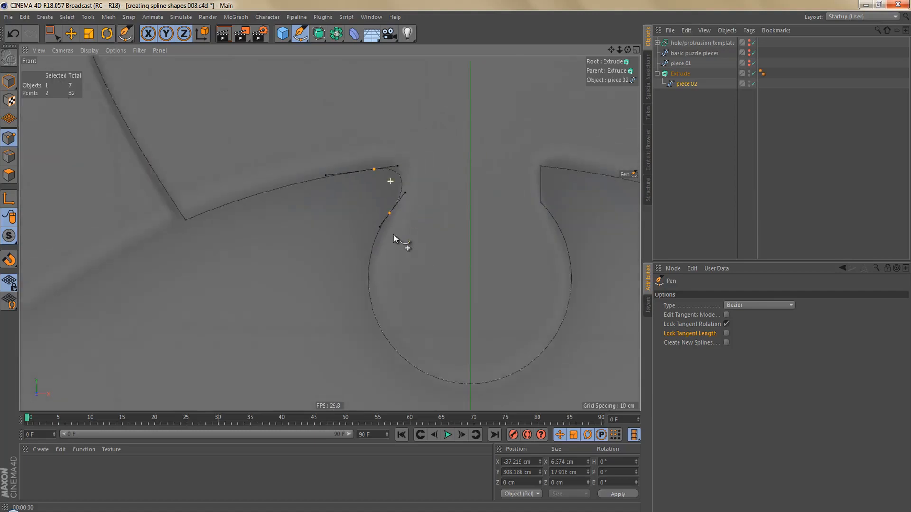
key(ctrl+r)
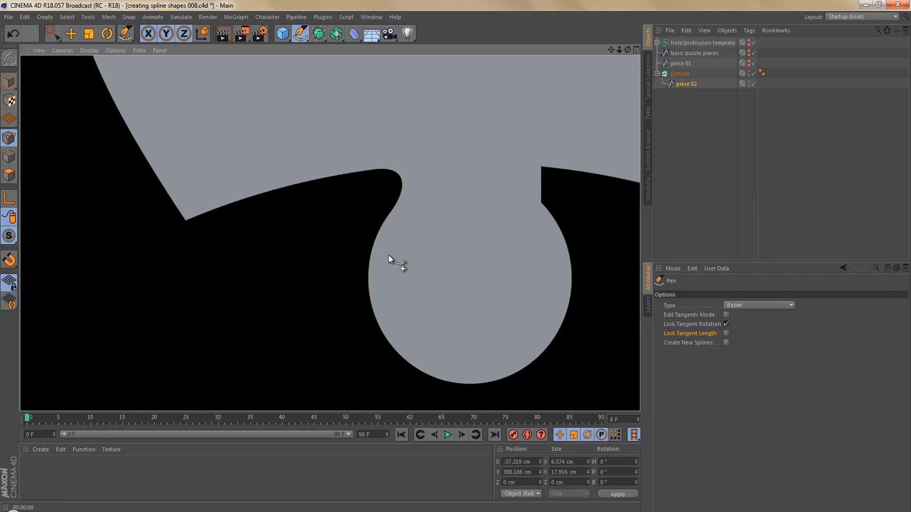
- Slightly rotate the lower neck point's tangent using Lock Tangent Length without rotation lock, and check the curve in a viewport render
scroll(403, 226, up, 5)
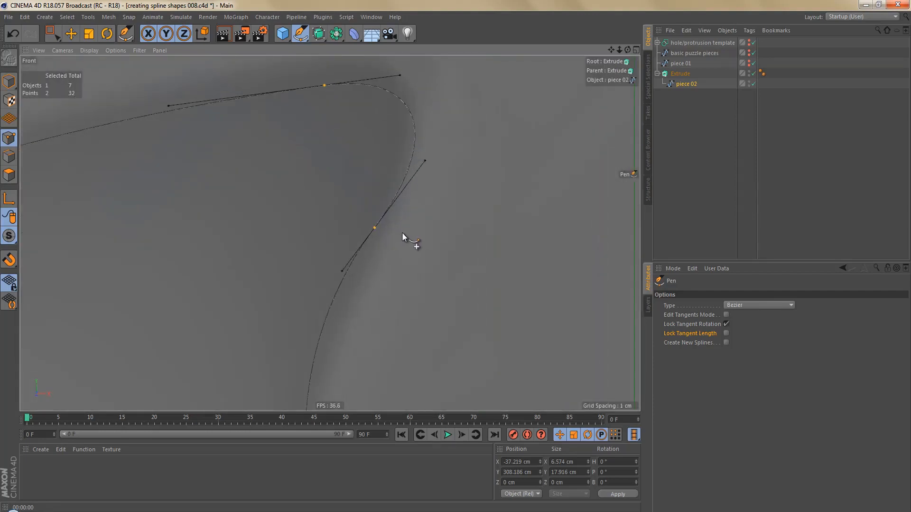
click(375, 229)
click(727, 324)
click(726, 333)
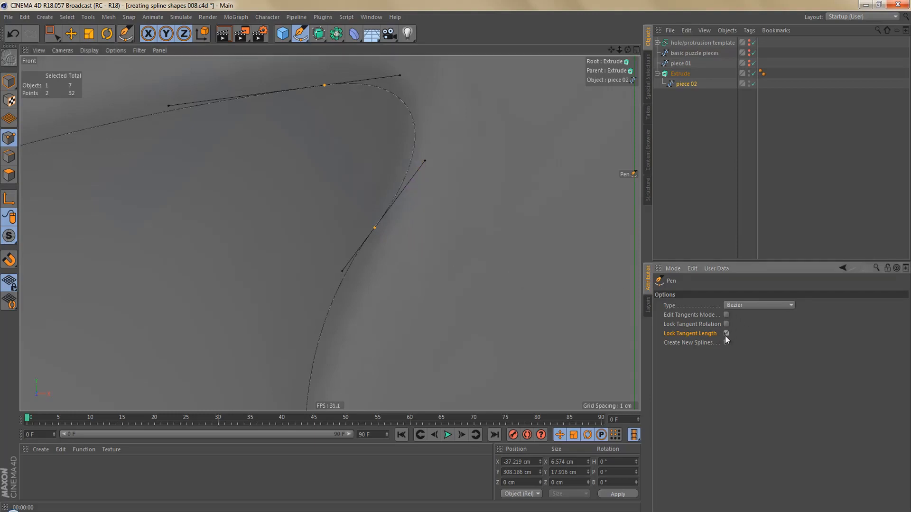
alt+middle_drag(439, 197, 439, 243)
scroll(421, 218, up, 3)
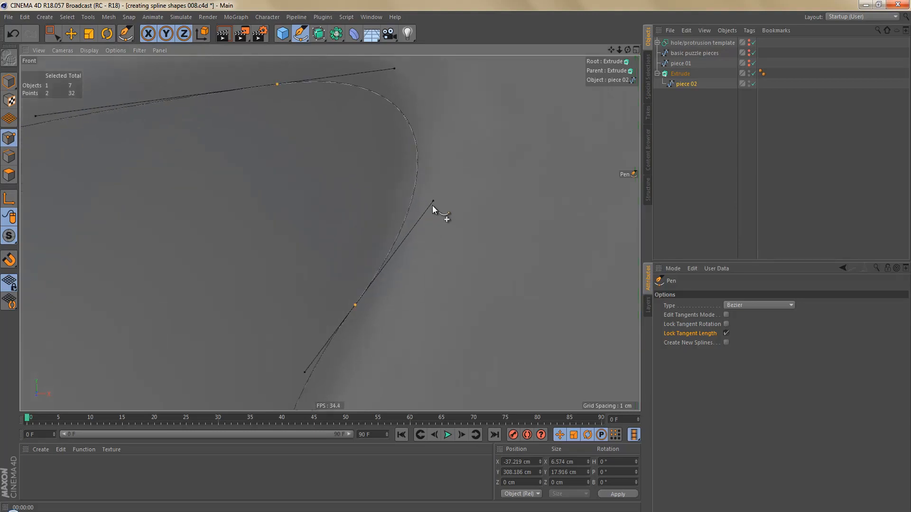
drag(433, 200, 429, 198)
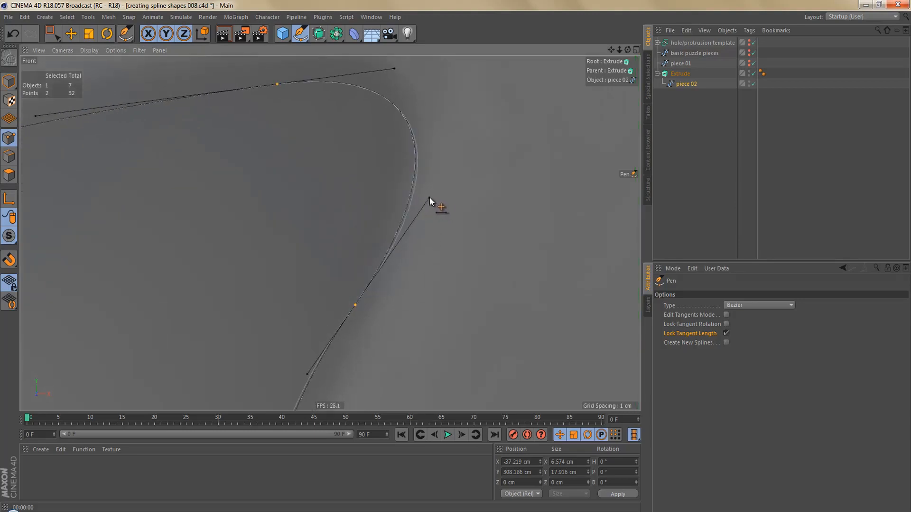
scroll(437, 223, down, 6)
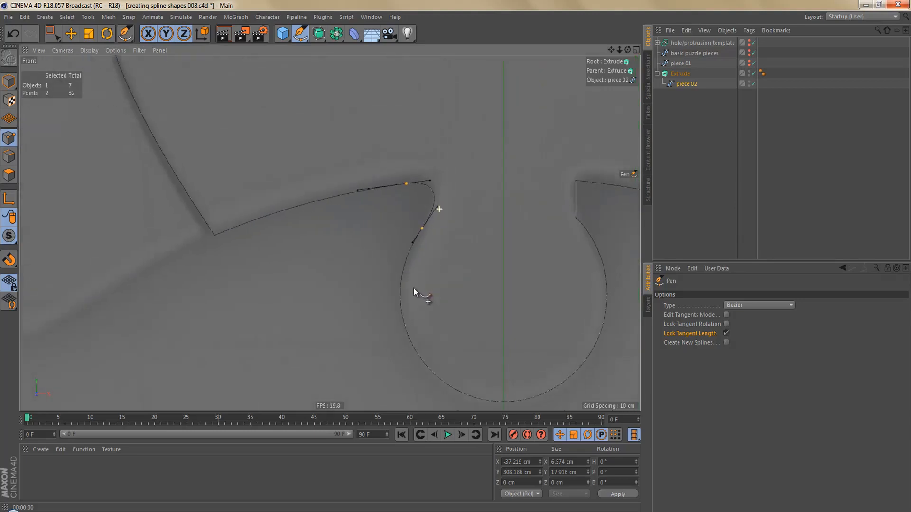
key(ctrl+r)
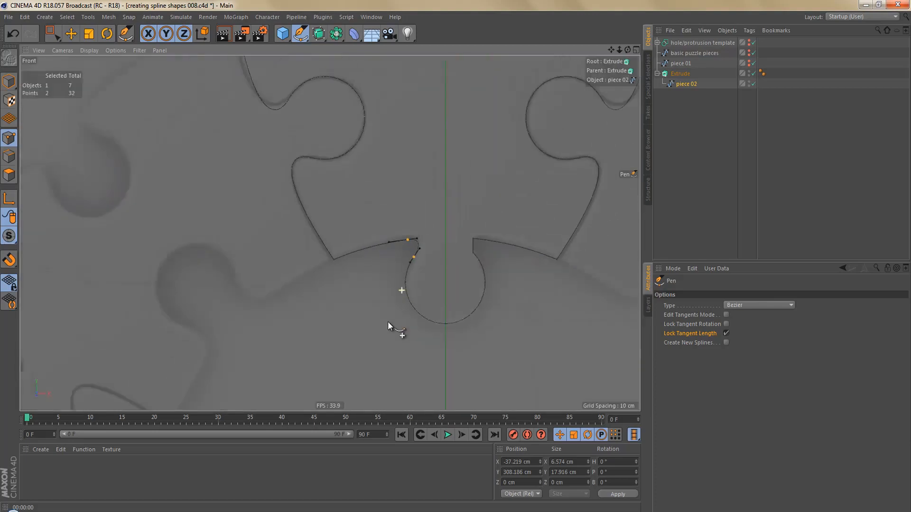
- Take piece 02 out of the Extrude object, then disconnect and delete its spline points on the right side of the vertical axis
click(688, 84)
scroll(374, 323, down, 6)
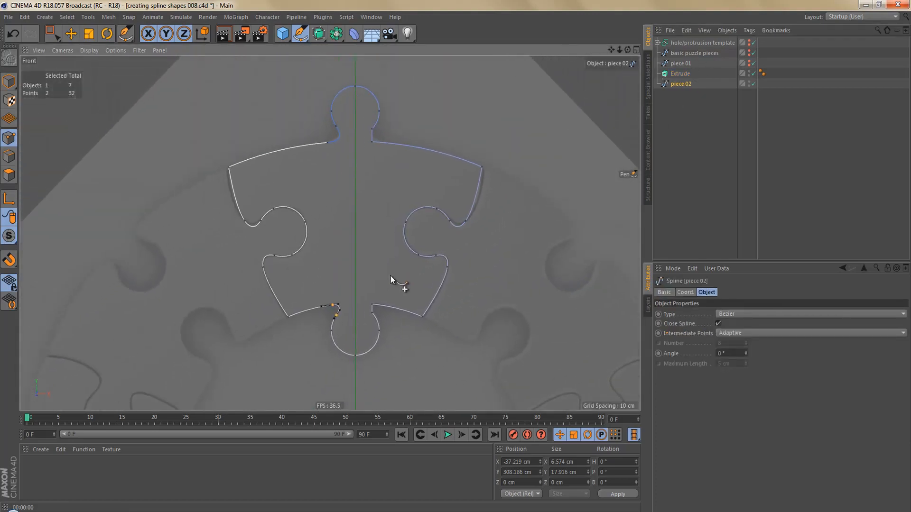
key(0)
drag(366, 85, 492, 379)
right_click(510, 272)
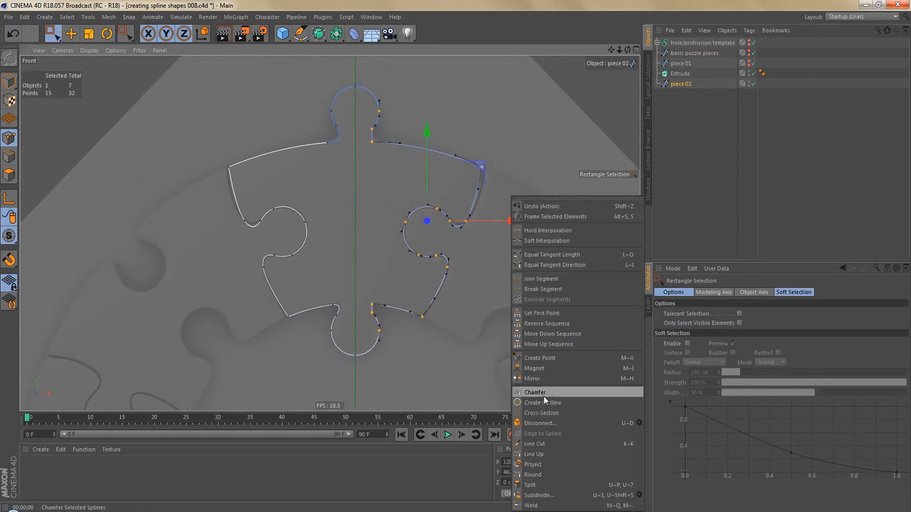
click(551, 424)
key(Delete)
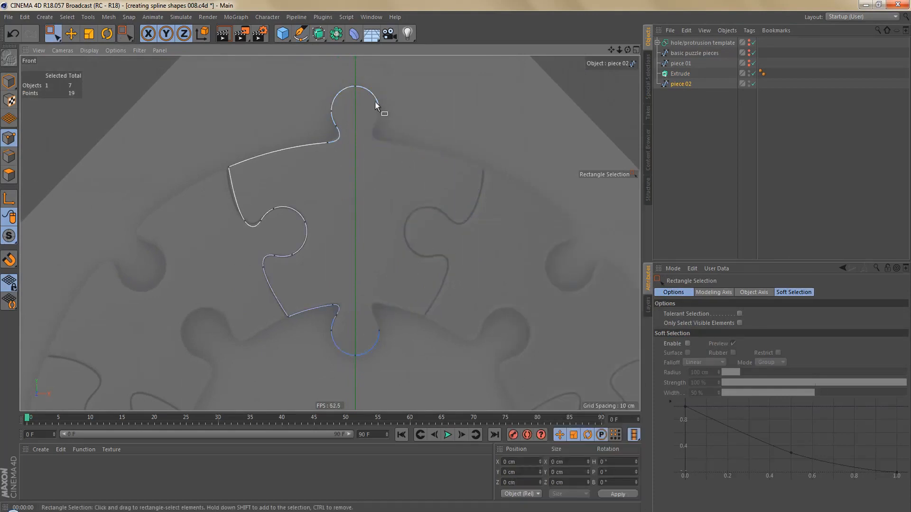
drag(375, 102, 436, 354)
key(Delete)
- Duplicate the half spline and rotate the copy about the vertical axis to form the mirrored right half
drag(677, 85, 671, 119)
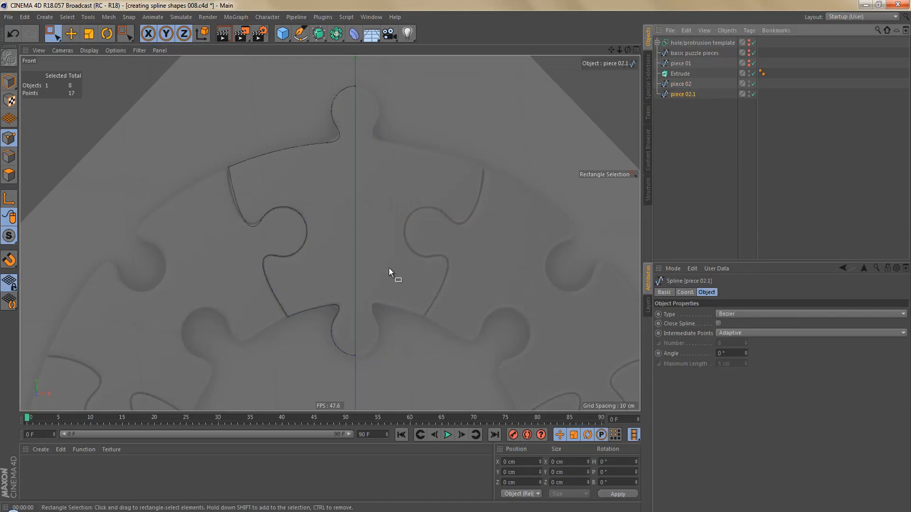
key(Return)
alt+middle_drag(385, 330, 374, 229)
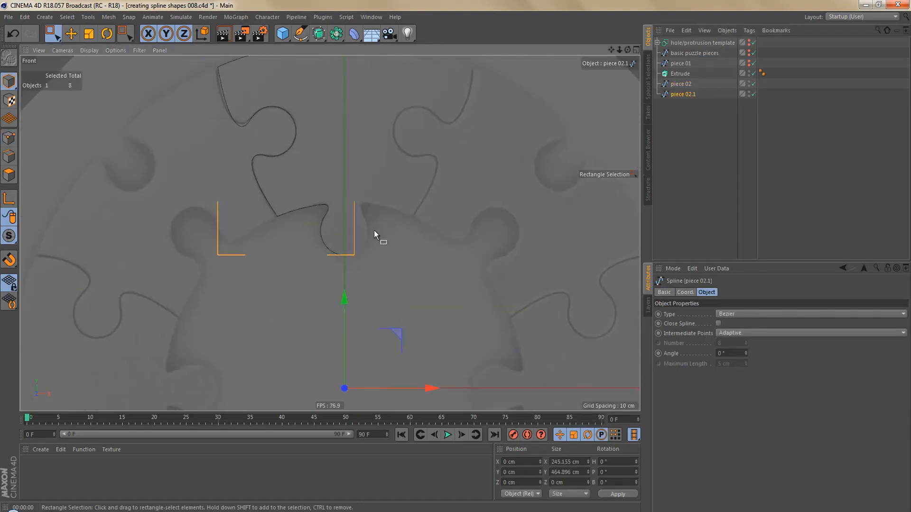
key(r)
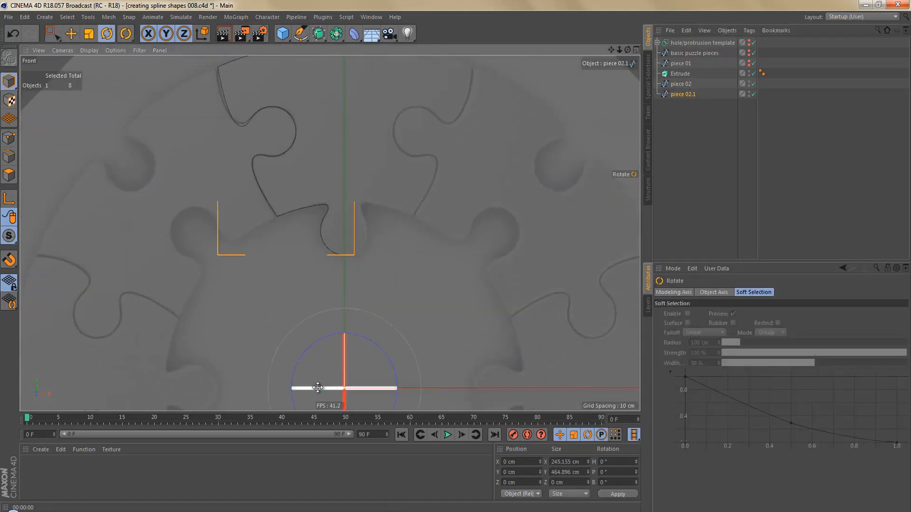
drag(315, 387, 534, 375)
- Combine both spline halves into a single object with Connect Objects + Delete
ctrl+click(682, 84)
right_click(681, 85)
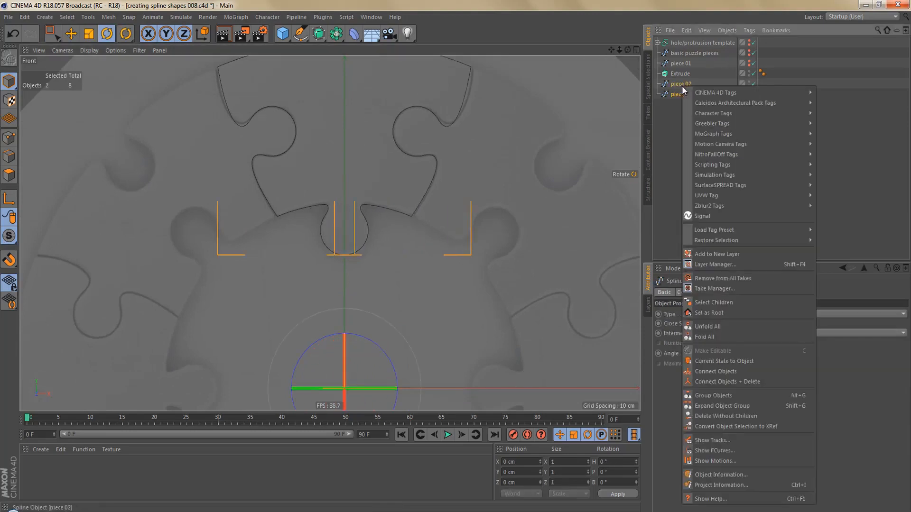
click(740, 380)
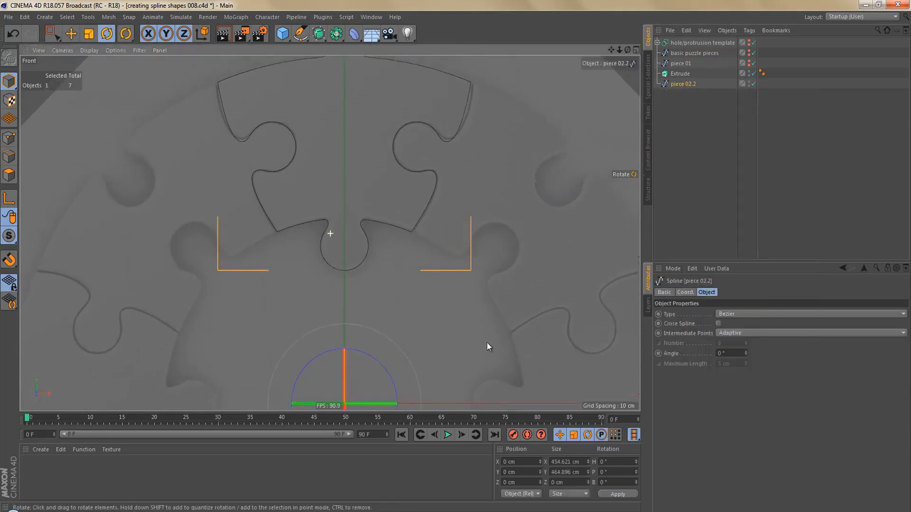
- Weld the two coincident points at the tip of the outer protrusion where the halves meet
scroll(371, 132, up, 5)
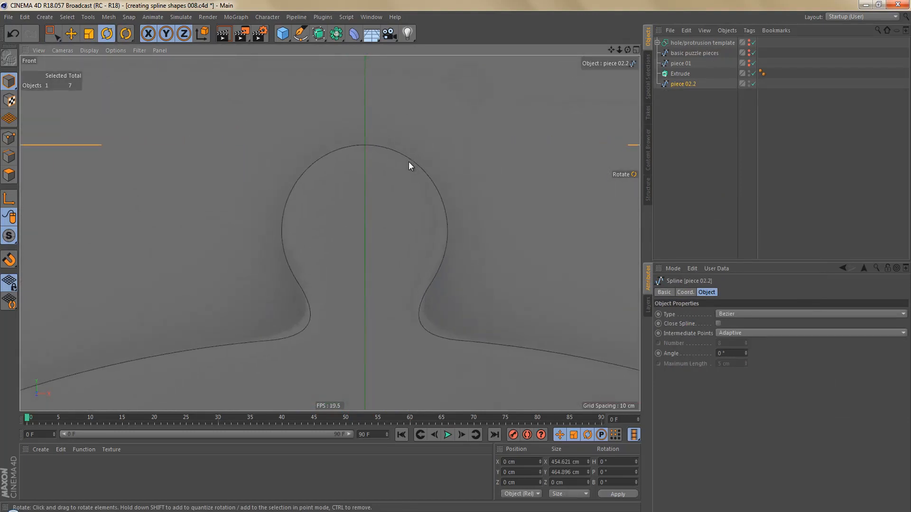
key(Return)
key(0)
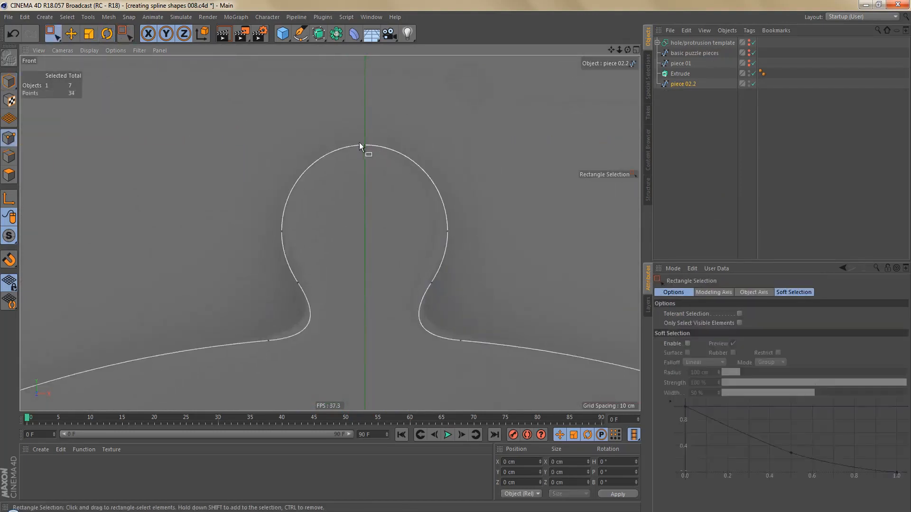
drag(351, 131, 386, 180)
key(m)
key(q)
click(385, 217)
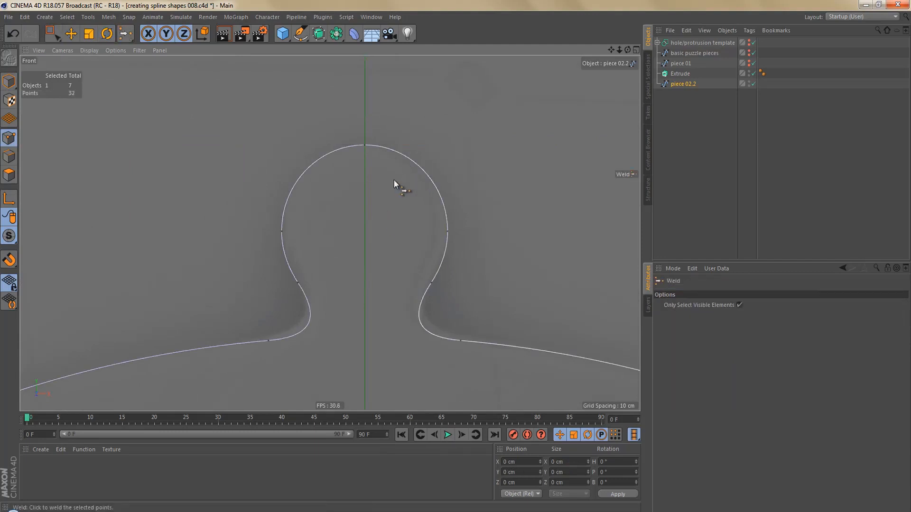
- Close the combined piece's outline by enabling Close Spline
alt+right_drag(392, 181, 374, 256)
click(681, 83)
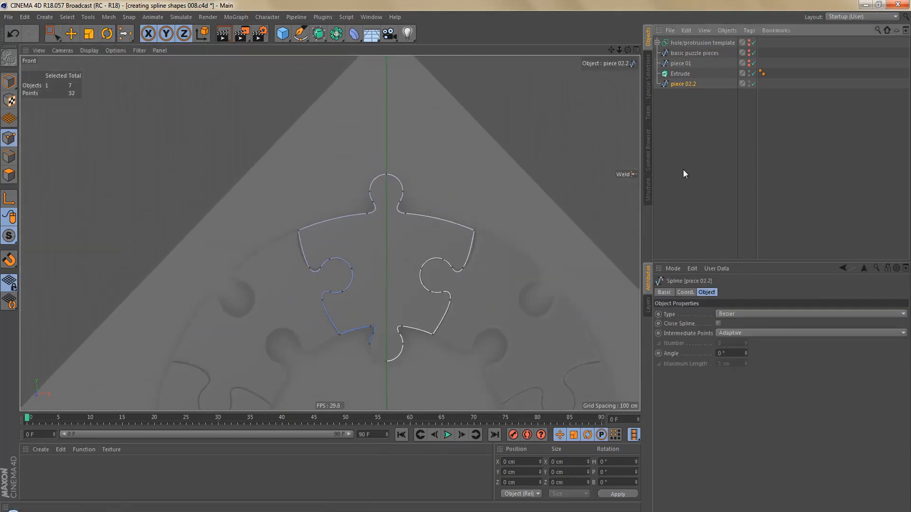
click(718, 323)
- Rotate the whole piece around the puzzle's centre and set its B rotation to -45°
alt+middle_drag(501, 280, 491, 247)
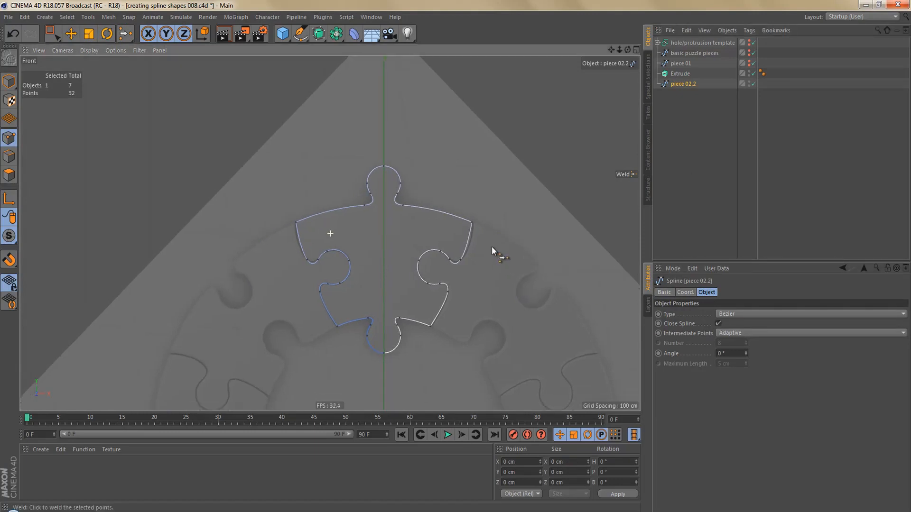
key(Return)
alt+middle_drag(453, 290, 442, 235)
key(r)
scroll(435, 259, down, 3)
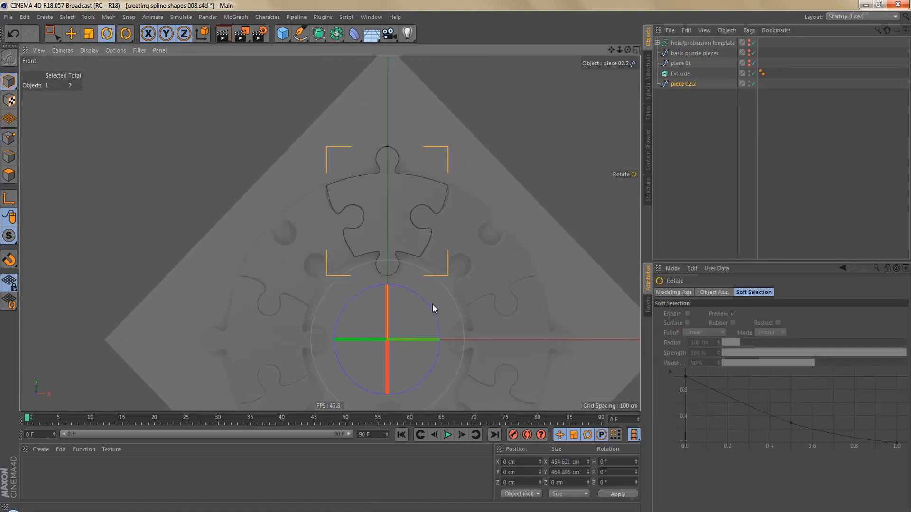
drag(430, 310, 396, 296)
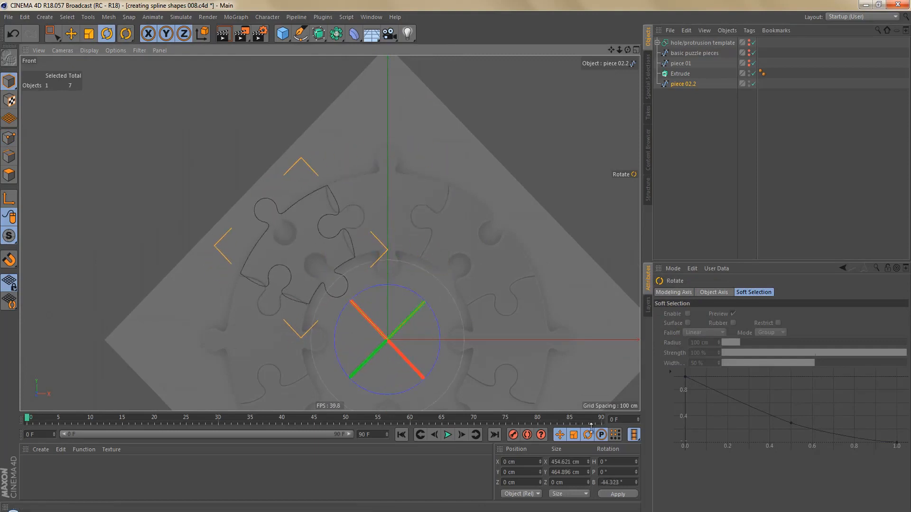
click(608, 482)
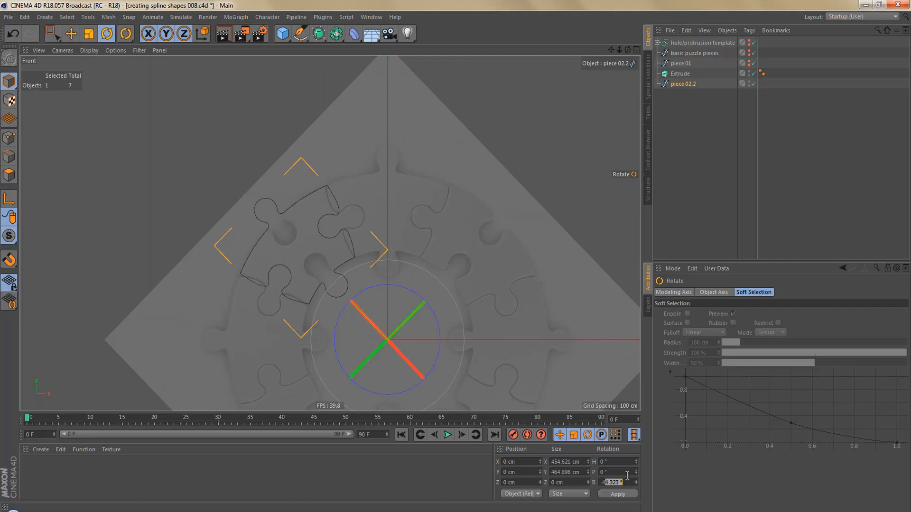
text(-45)
key(Return)
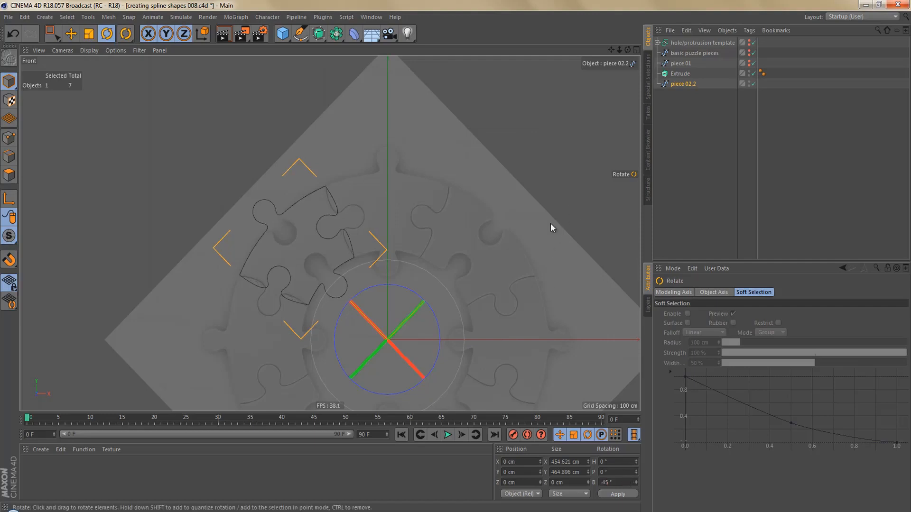
- Set the rotation of the front view's background image to 0°
key(shift+v)
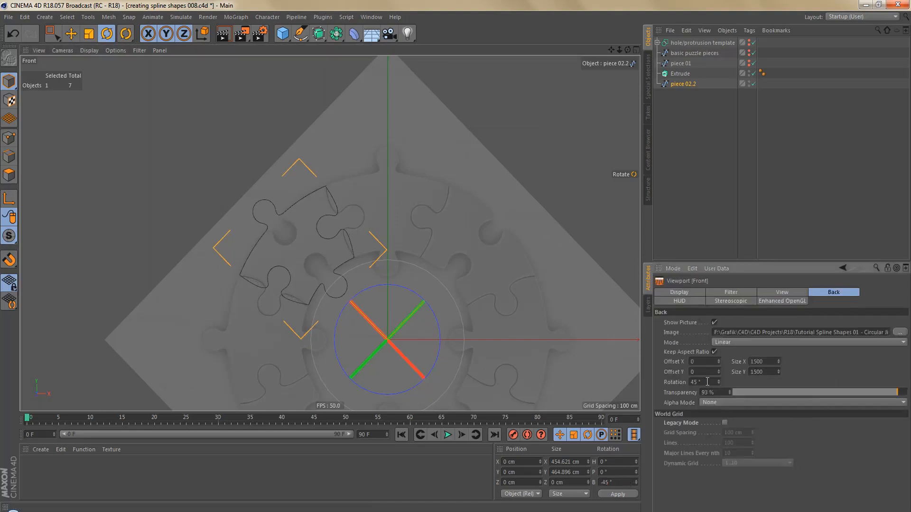
text(0)
key(Return)
scroll(476, 241, up, 3)
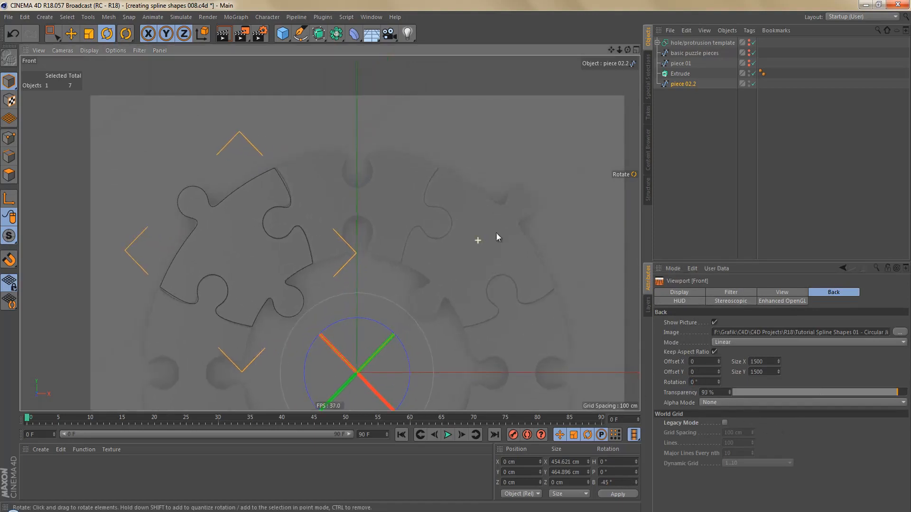
- Make piece 01 visible and merge it with piece 02.2 into one spline using Connect Objects + Delete
click(749, 62)
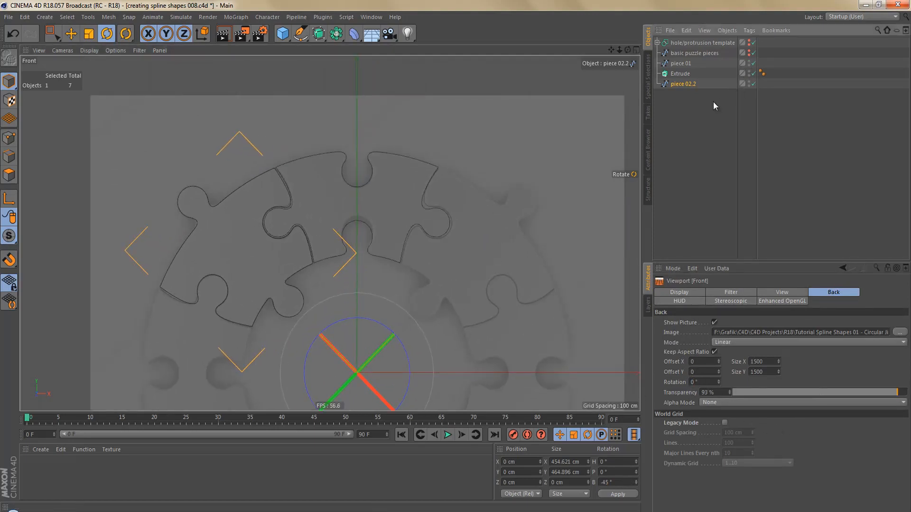
ctrl+click(683, 63)
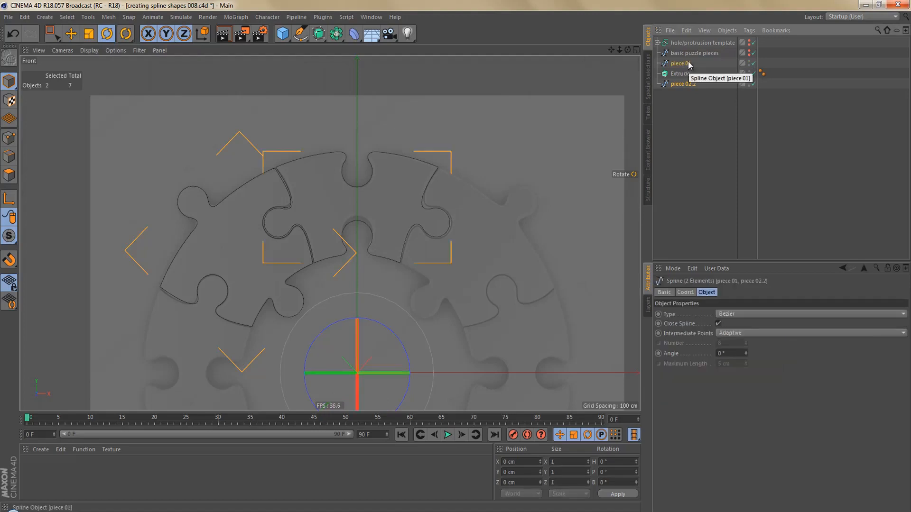
right_click(689, 63)
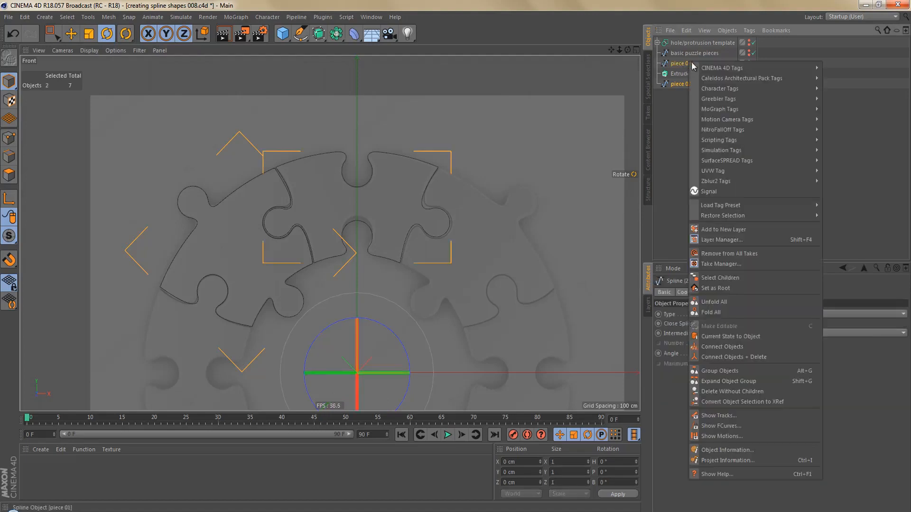
click(794, 356)
scroll(419, 202, up, 1)
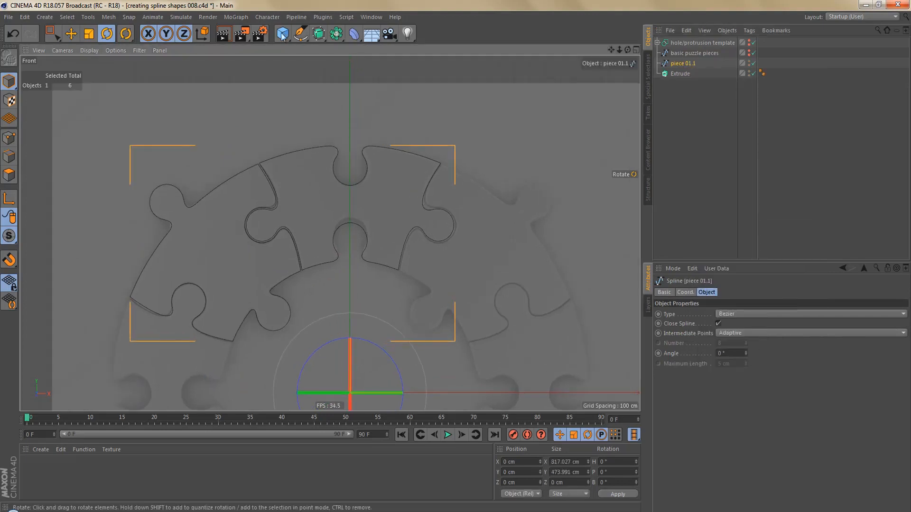
- Place the merged puzzle spline inside a new MoGraph Cloner and set the cloner's mode to Radial
click(236, 17)
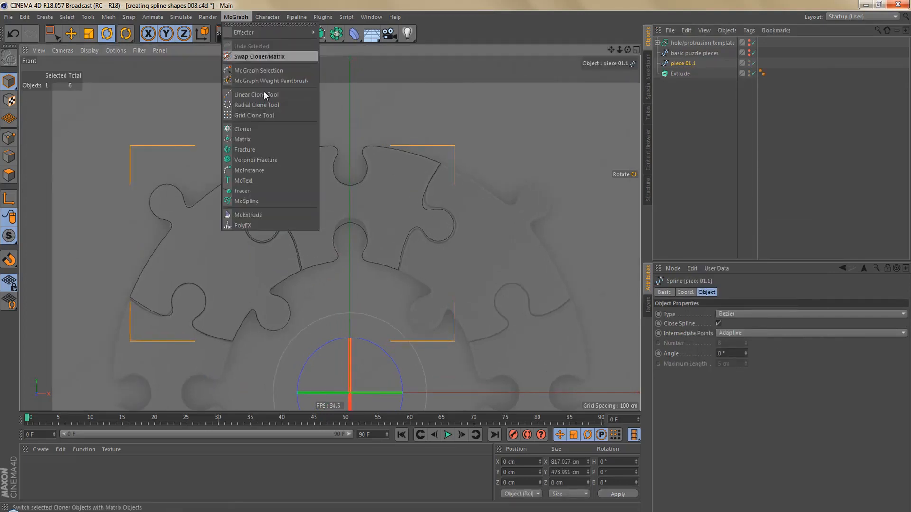
alt+click(266, 130)
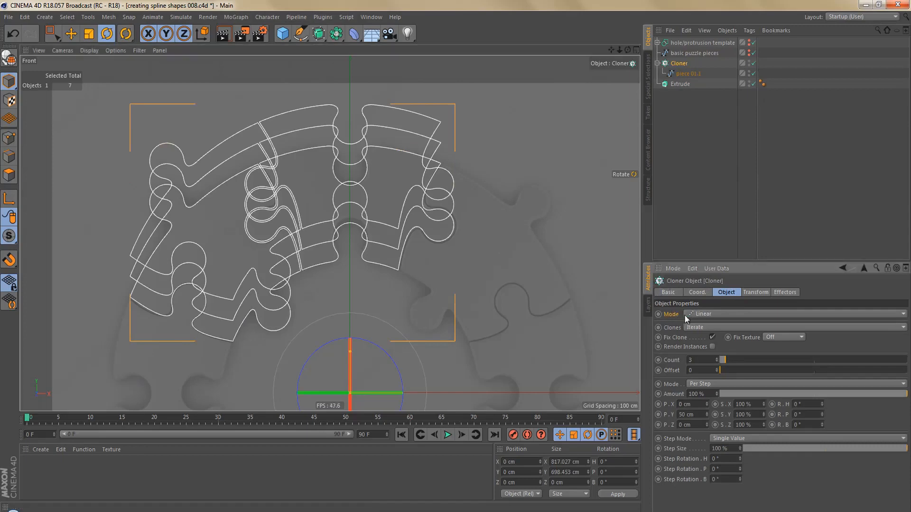
click(701, 314)
click(713, 344)
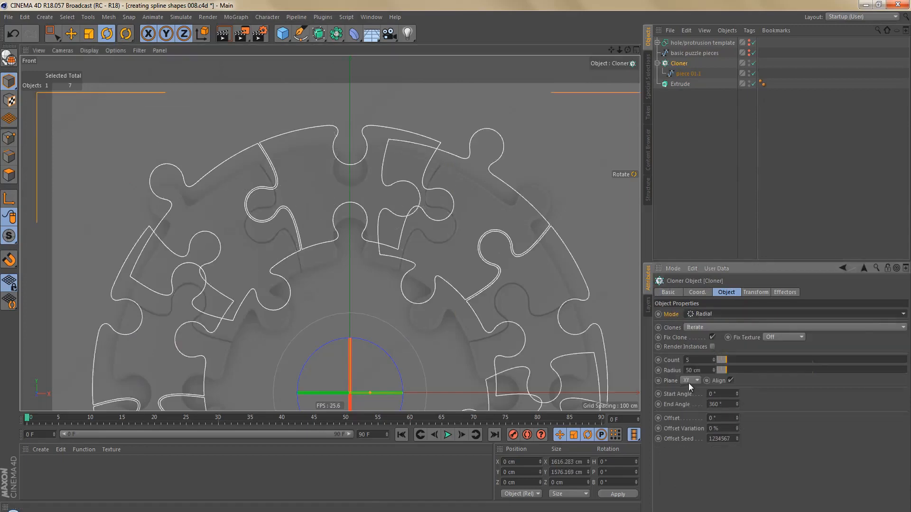
- Set the radial cloner's count to 4 and its radius to 0 cm
click(677, 361)
click(714, 362)
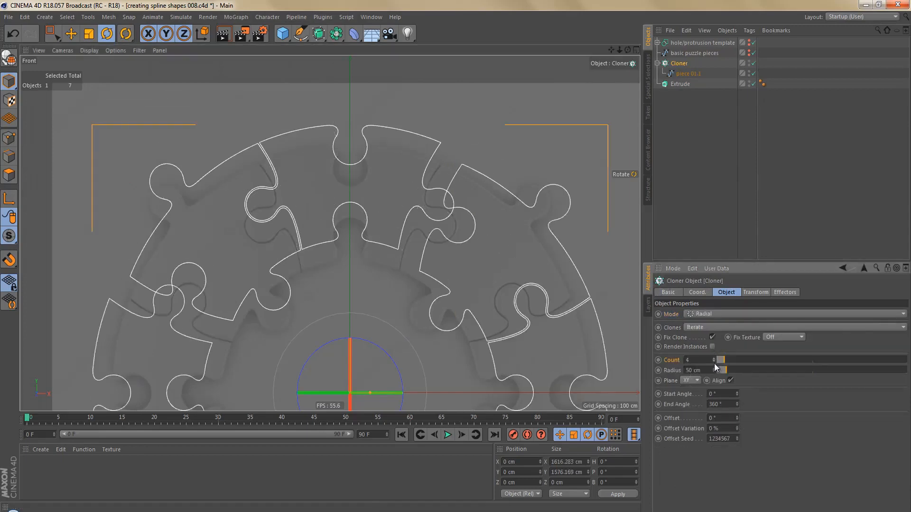
double_click(692, 369)
text(0)
key(Return)
- Make the Cloner editable and merge its four resulting splines into one with Connect Objects + Delete
click(681, 65)
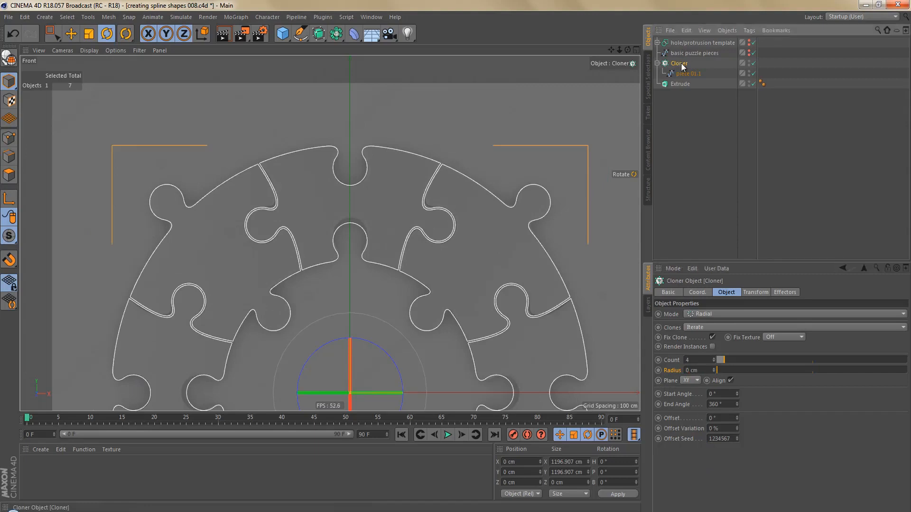
key(c)
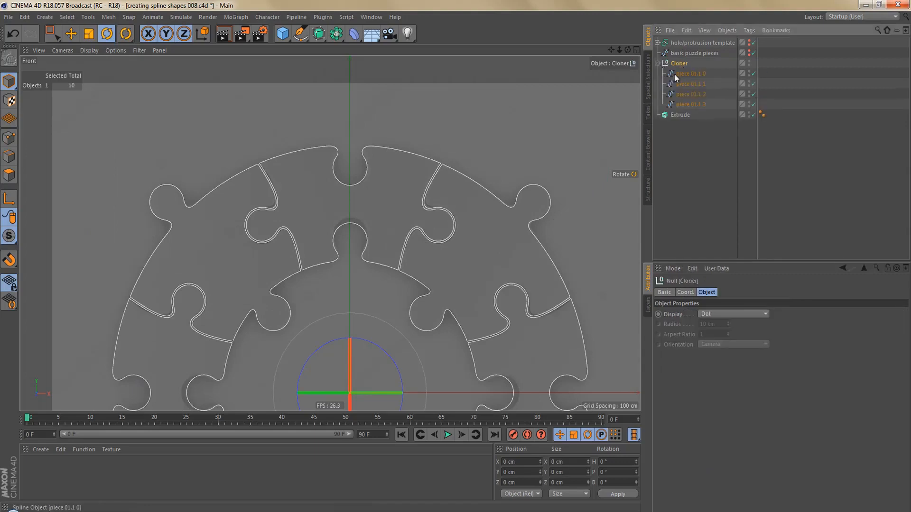
shift+click(681, 105)
shift+click(683, 106)
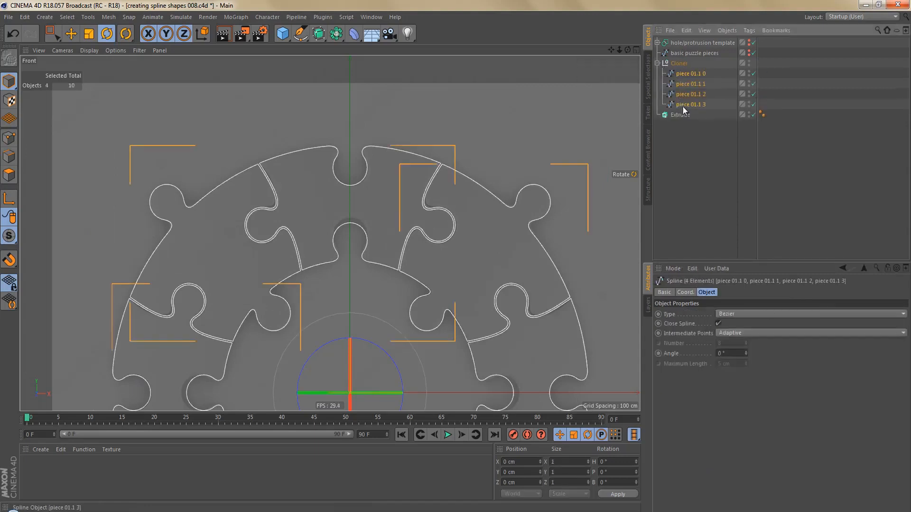
right_click(682, 106)
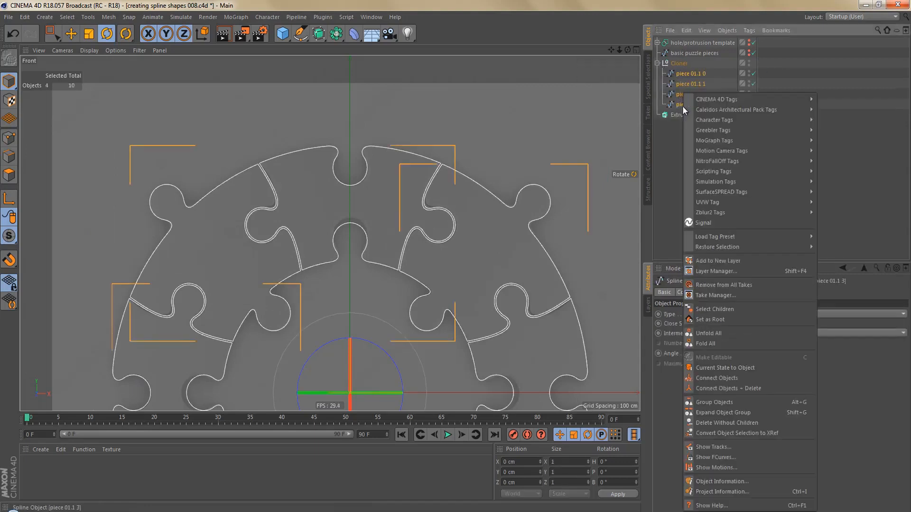
click(744, 387)
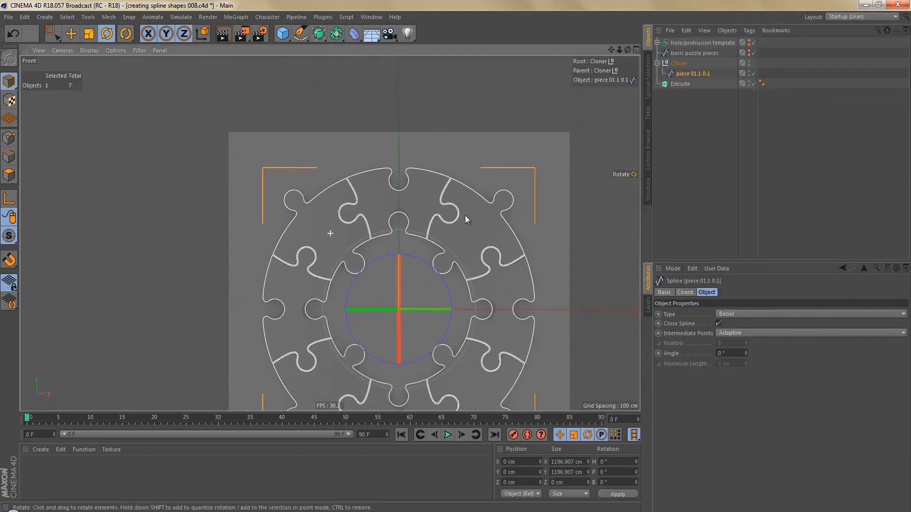
- Move the combined spline out of the Cloner null and rename it "puzzle pieces"
scroll(465, 215, down, 2)
double_click(682, 73)
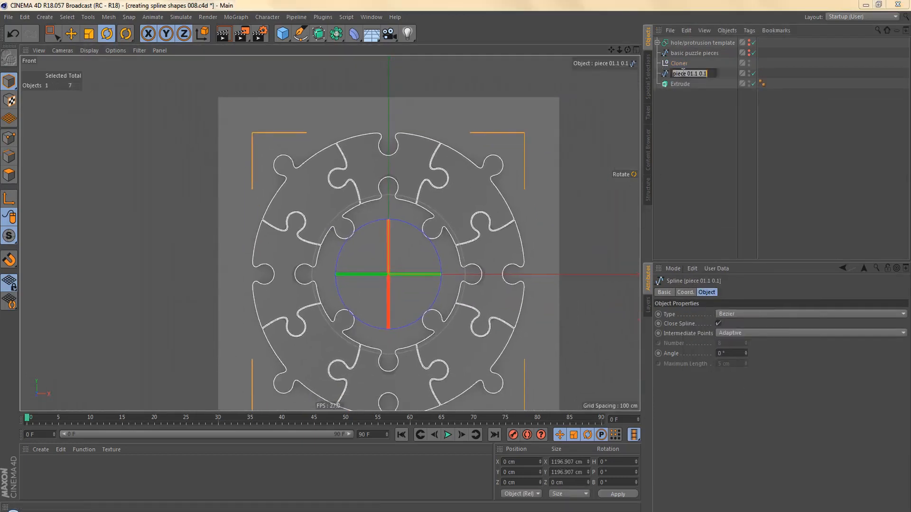
text(puzzle pieces)
key(Return)
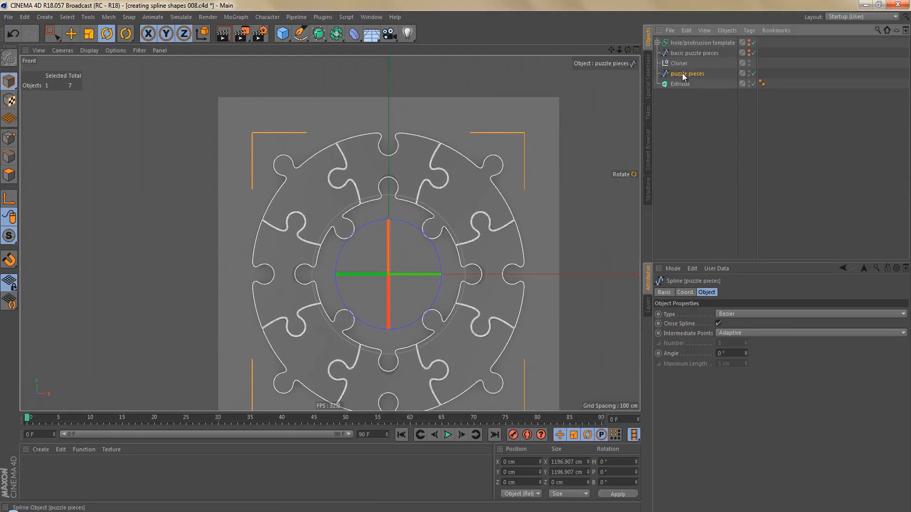
- Make the puzzle pieces spline a child of the Extrude object and delete the empty Cloner null
drag(684, 81, 684, 83)
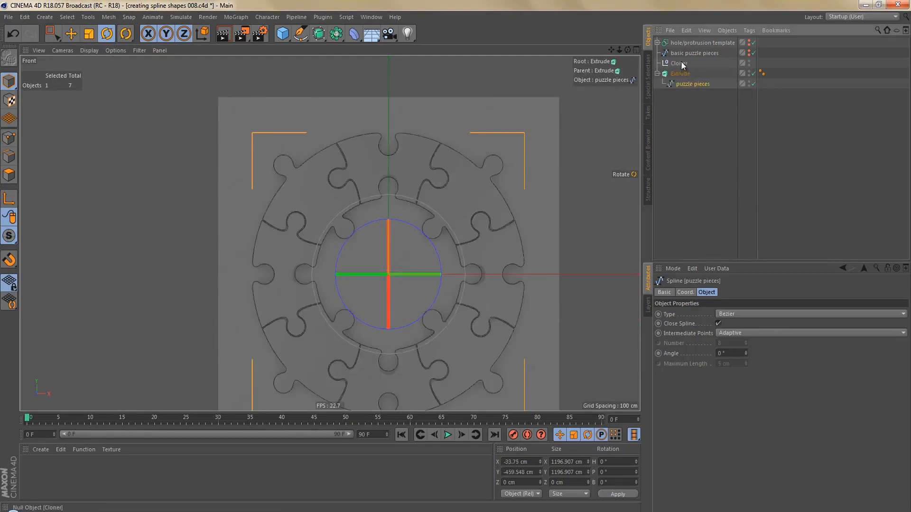
click(681, 63)
key(Delete)
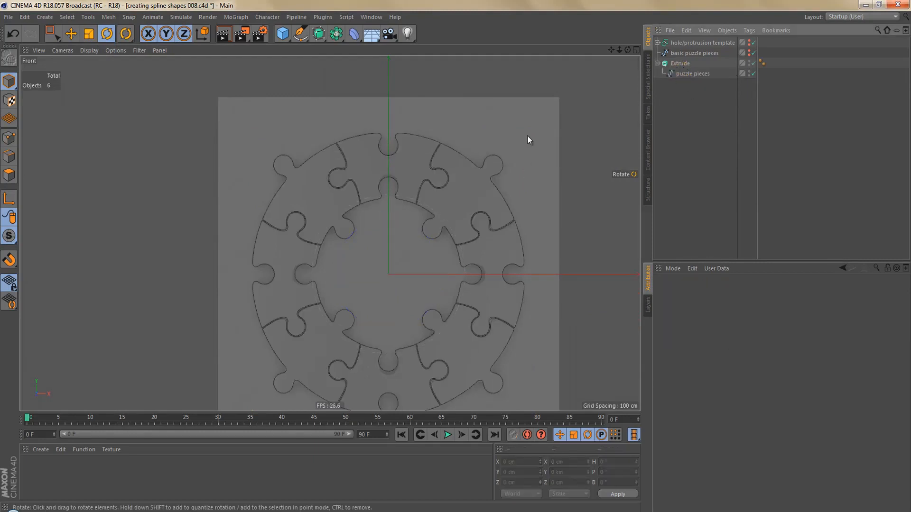
- Frame the whole extruded puzzle ring at an angle in the perspective view and render a preview
middle_click(477, 163)
middle_click(279, 161)
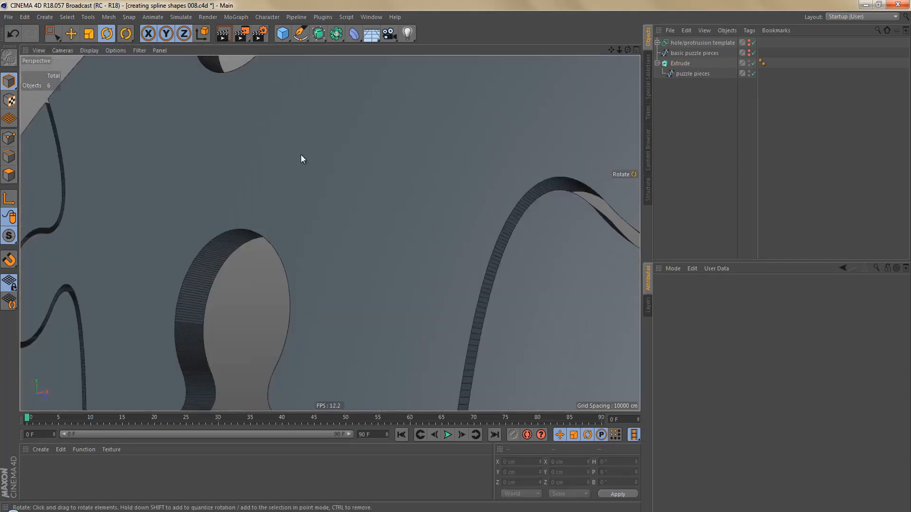
key(h)
alt+drag(359, 130, 389, 202)
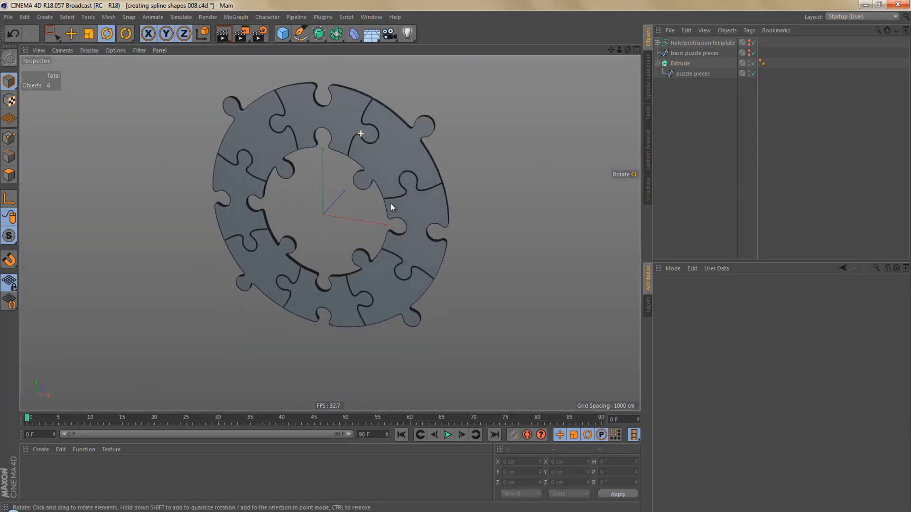
key(ctrl+r)
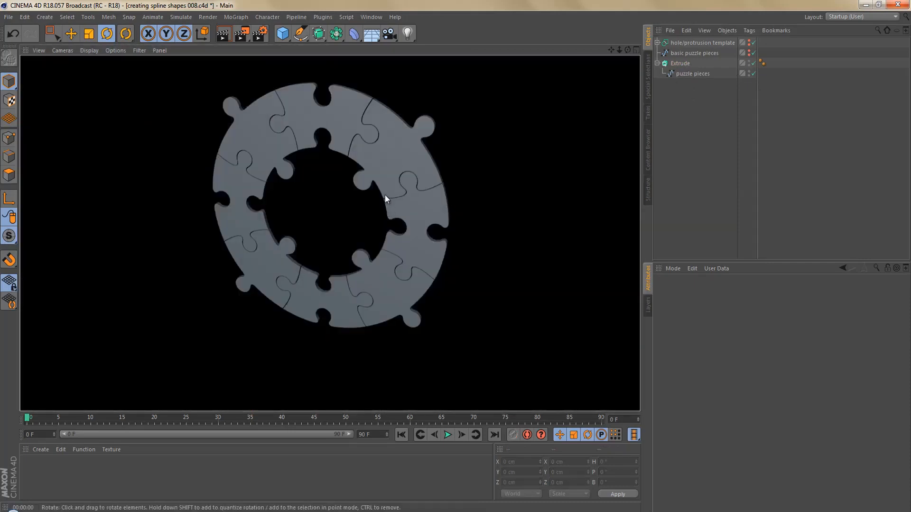
- Set both the start and end caps of the Extrude object to Fillet Cap
click(680, 63)
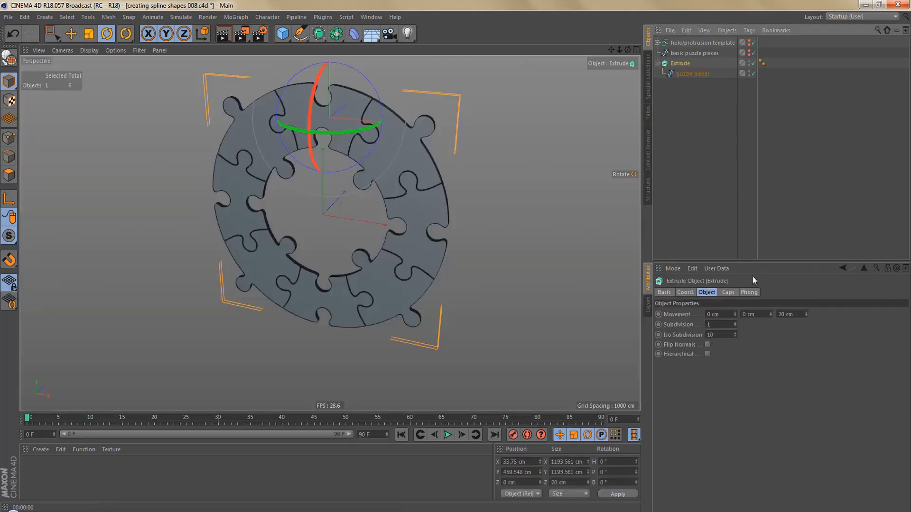
click(728, 292)
click(753, 315)
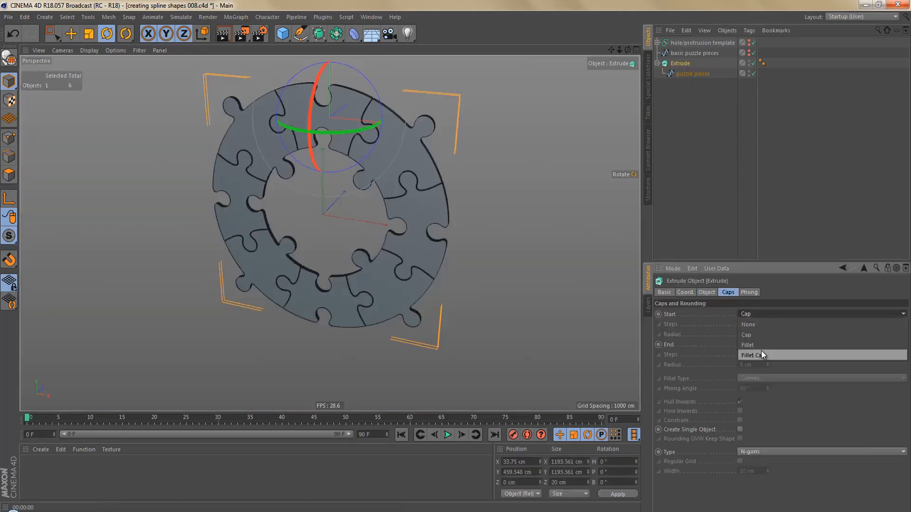
click(761, 351)
click(755, 344)
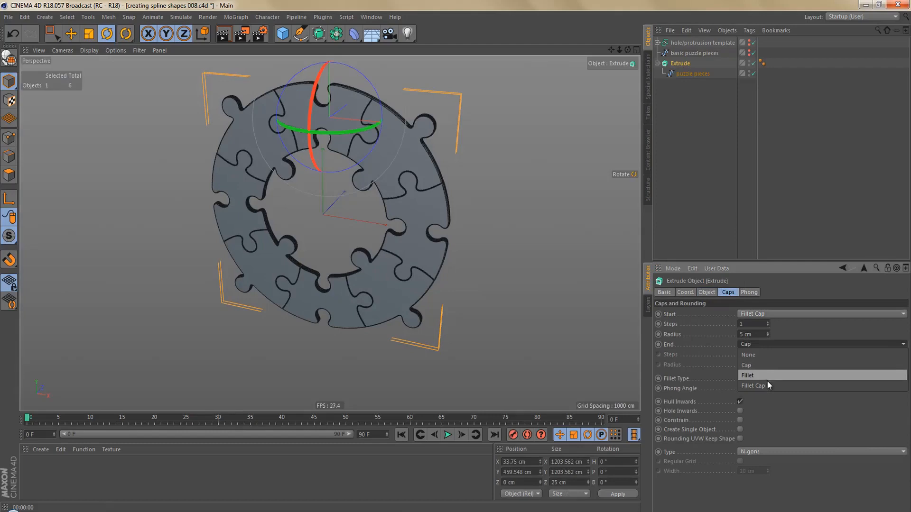
click(767, 384)
- Set the fillet radius of the start and end caps to 2 cm, checking the gap between neighbouring pieces
alt+middle_drag(304, 101, 431, 166)
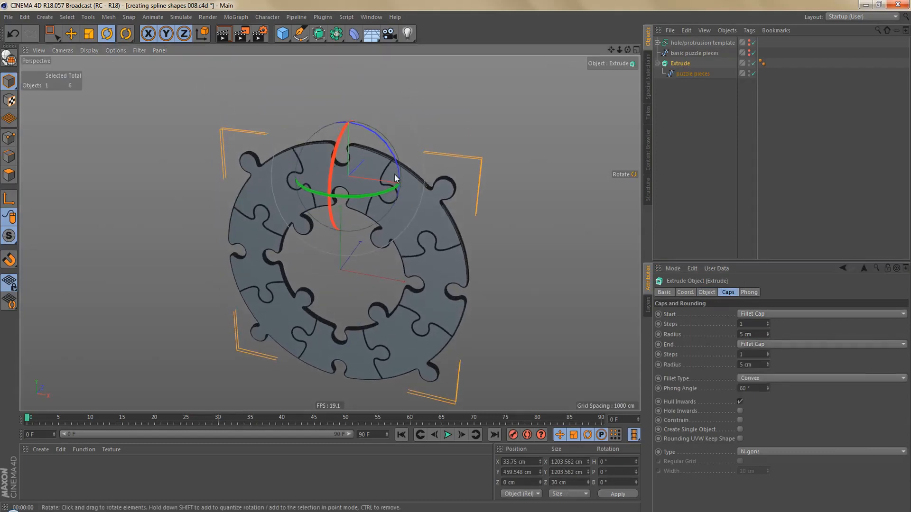
alt+right_drag(395, 178, 589, 119)
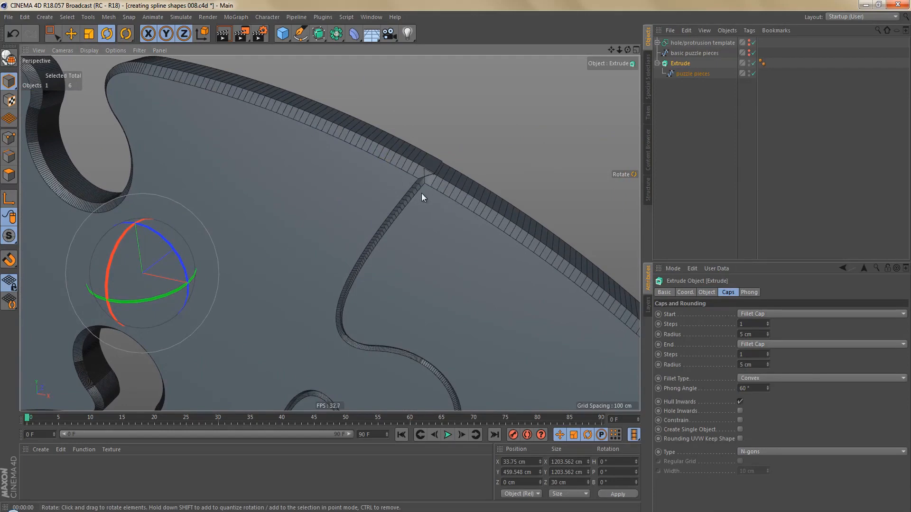
click(757, 336)
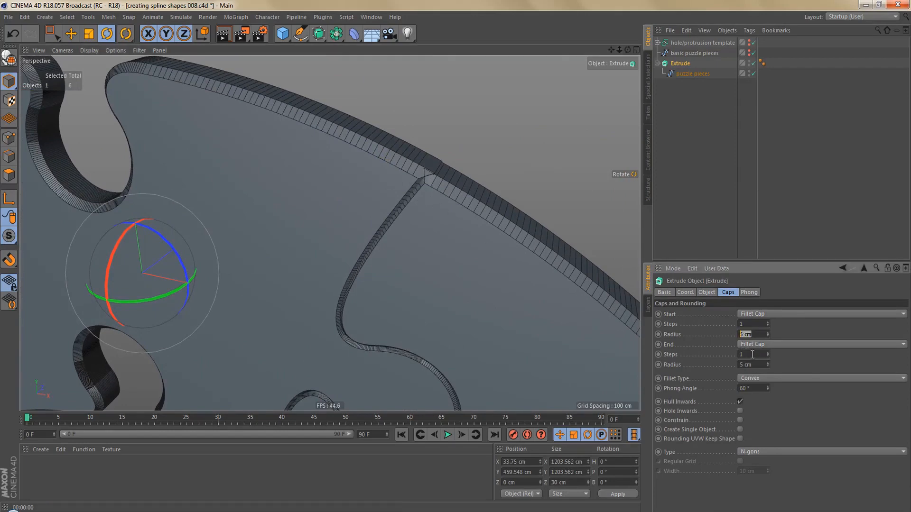
text(2)
key(Return)
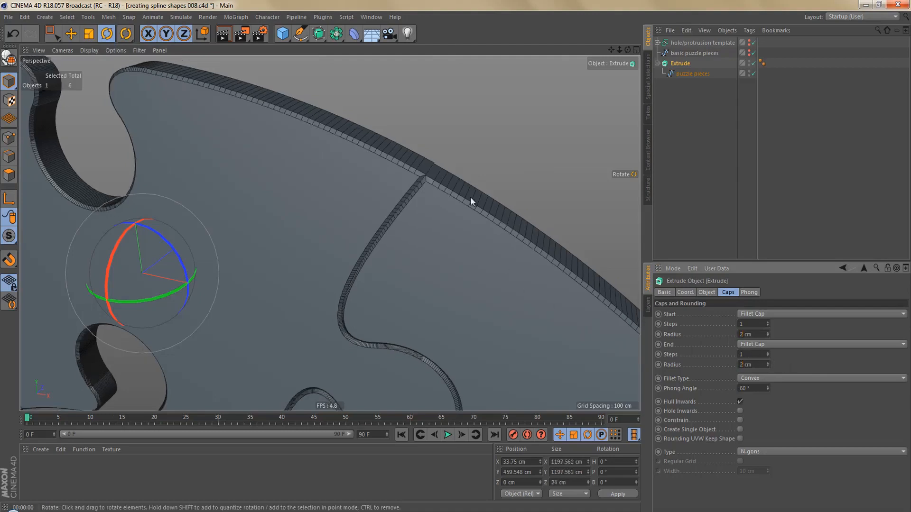
- Reduce the fillet radius of both the start and end caps to 1.6 cm
alt+right_drag(432, 180, 497, 173)
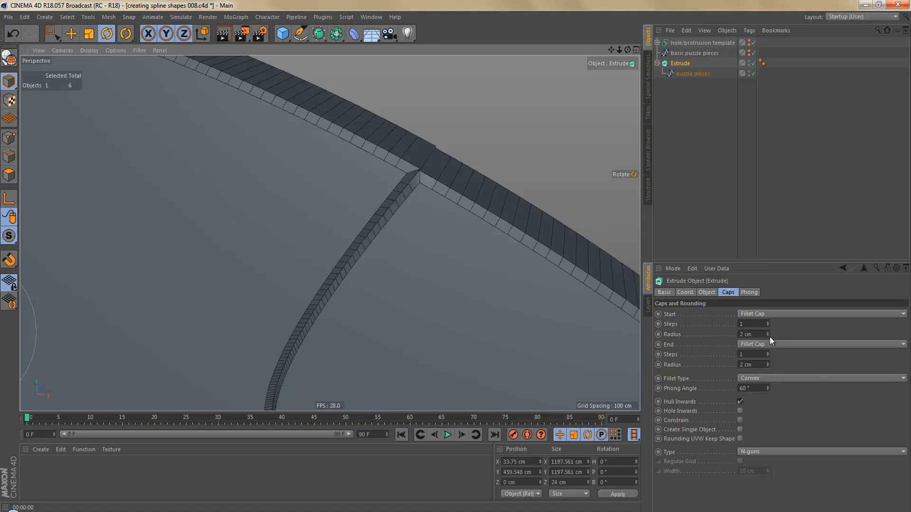
drag(768, 335, 767, 335)
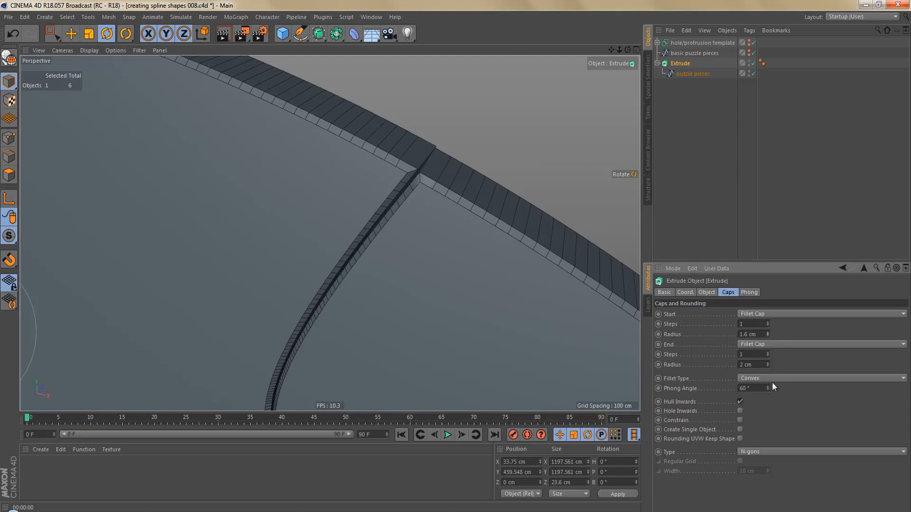
drag(767, 365, 766, 363)
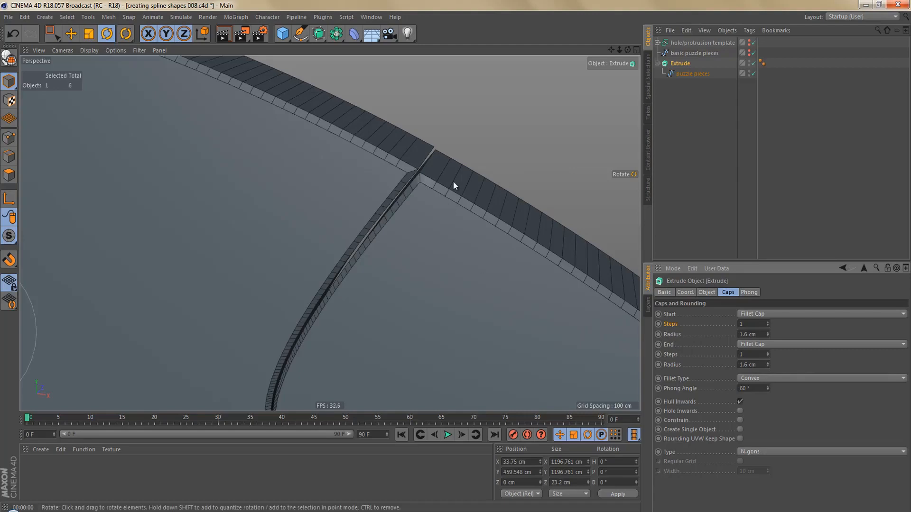
- Increase the fillet steps of the start and end caps to 3
click(768, 323)
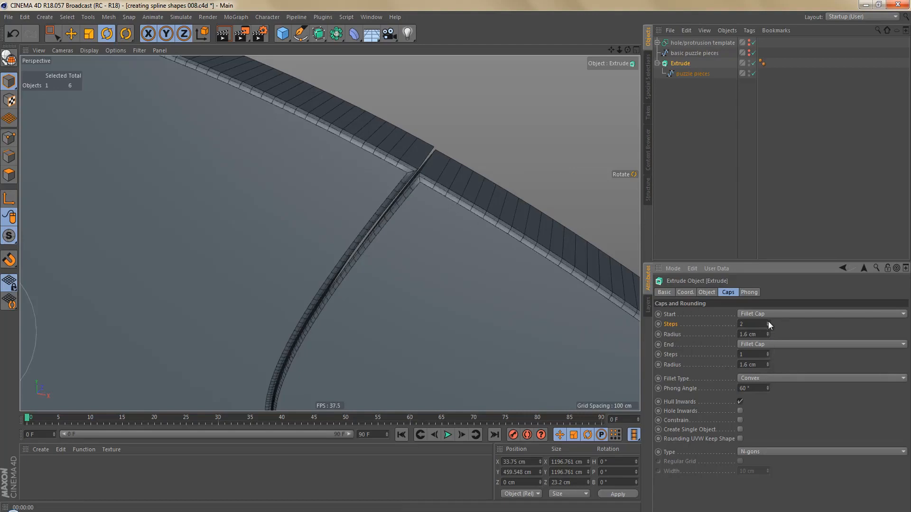
click(767, 322)
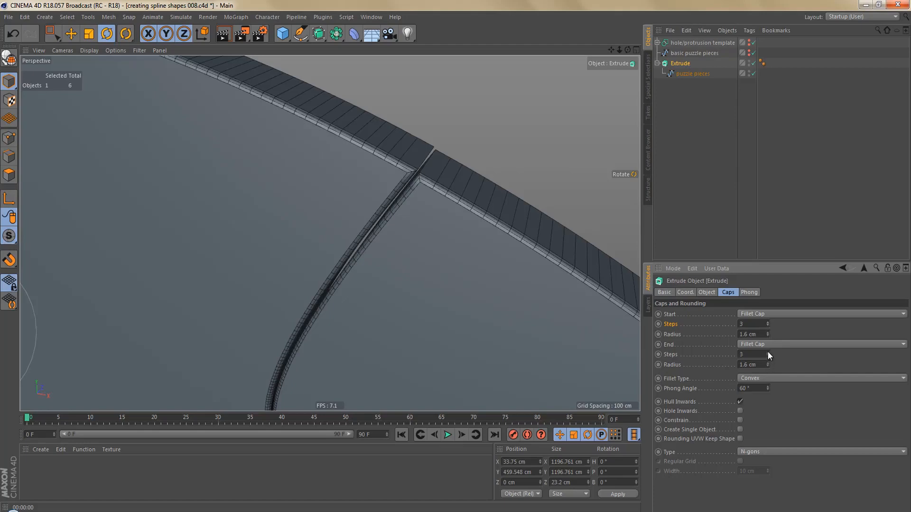
scroll(433, 167, down, 5)
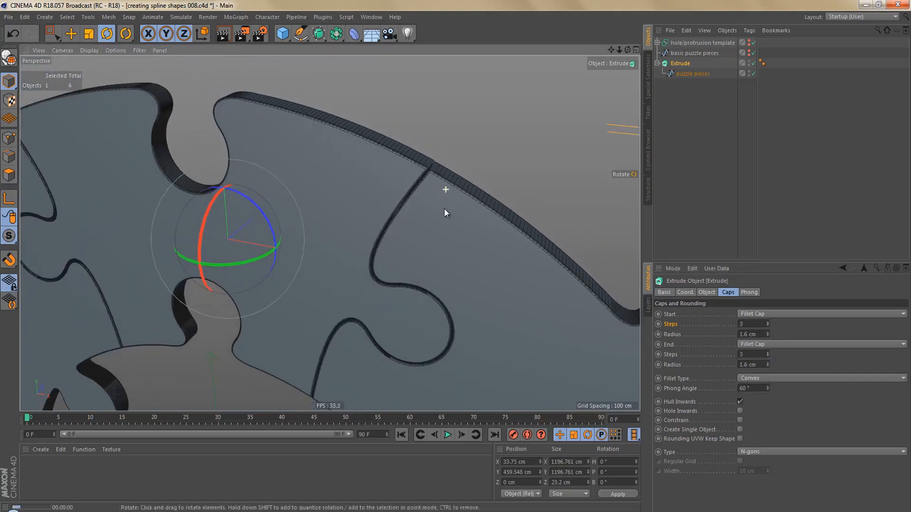
- Preview-render the puzzle edges and reduce the Extrude object's Z movement to 10 cm
key(ctrl+r)
click(392, 209)
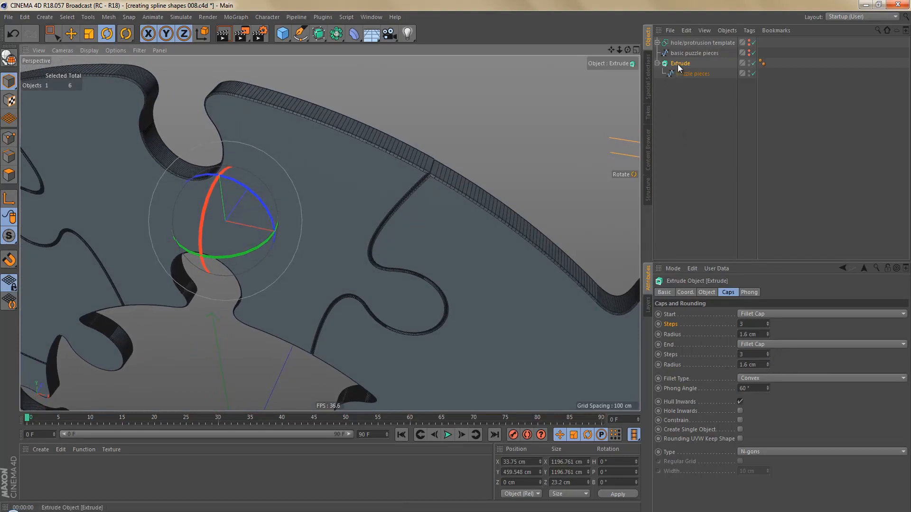
click(706, 292)
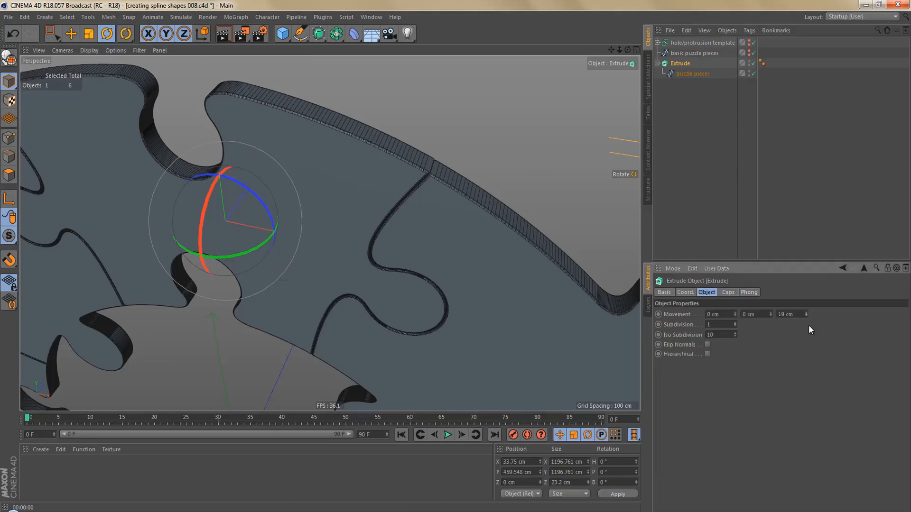
drag(808, 325, 808, 318)
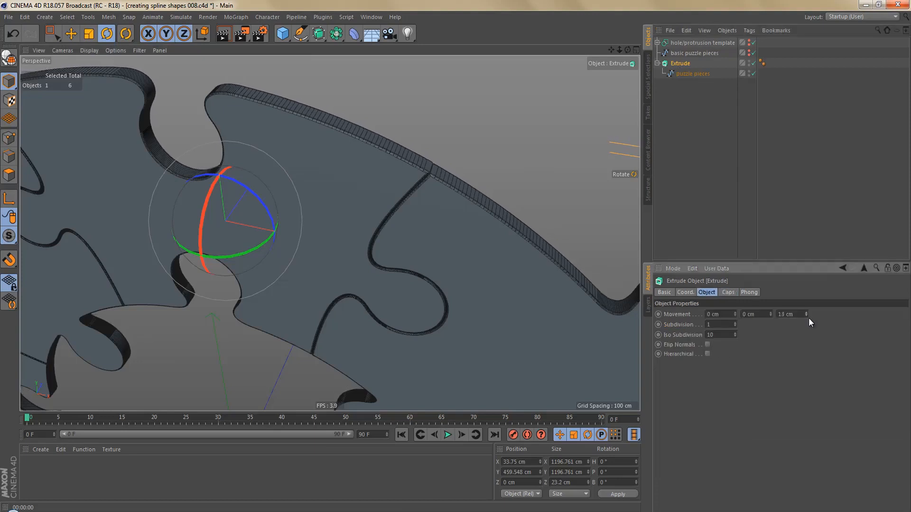
click(808, 316)
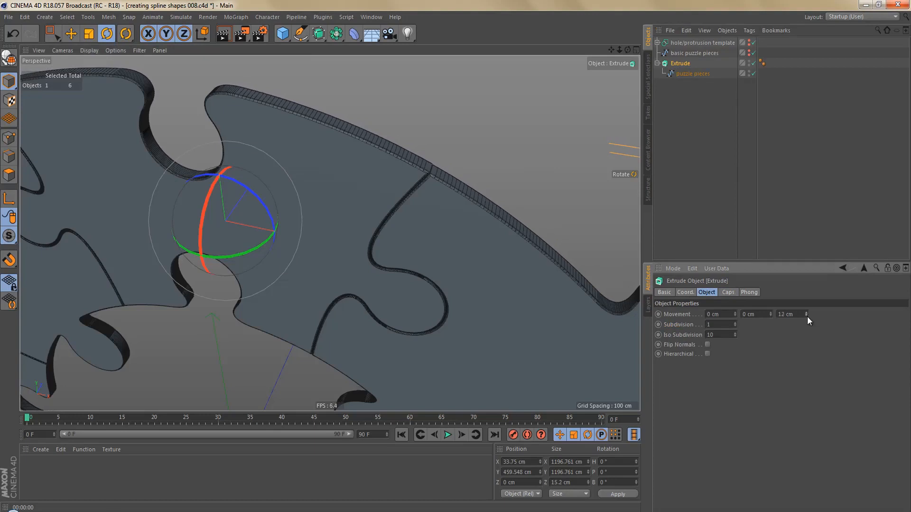
click(806, 316)
click(808, 315)
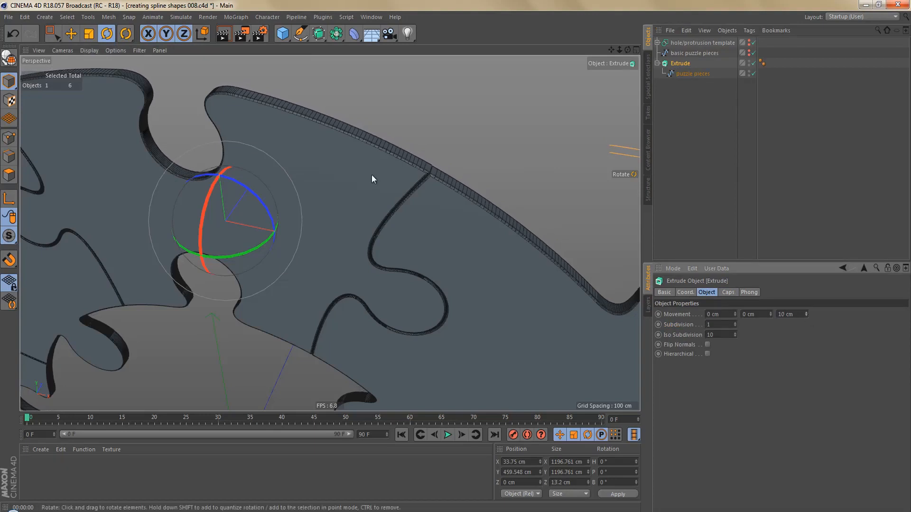
- Render a preview of the thinner puzzle ring as a whole in the perspective view
alt+drag(372, 176, 357, 208)
alt+right_drag(375, 177, 360, 240)
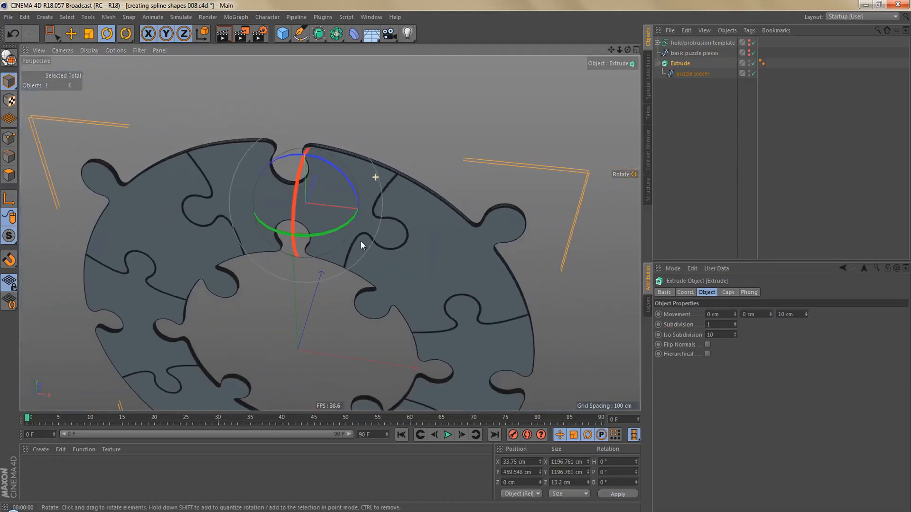
alt+drag(361, 240, 371, 173)
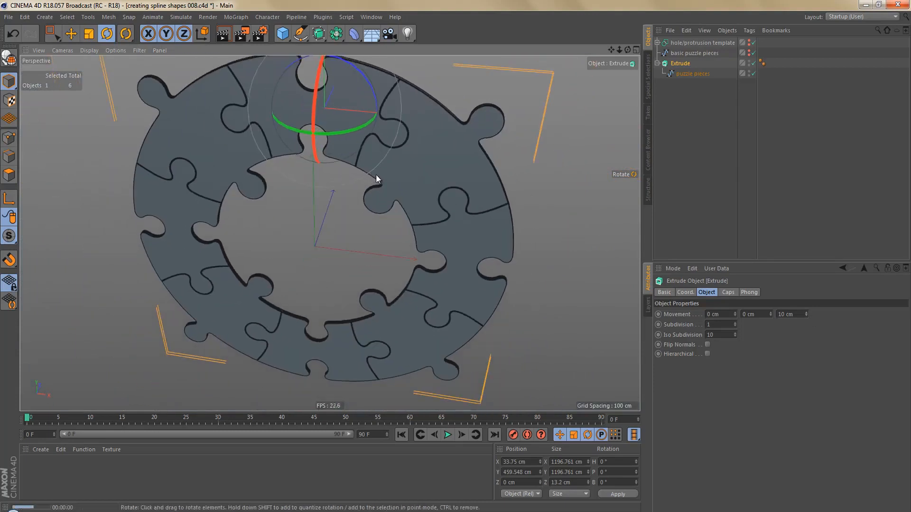
key(ctrl+r)
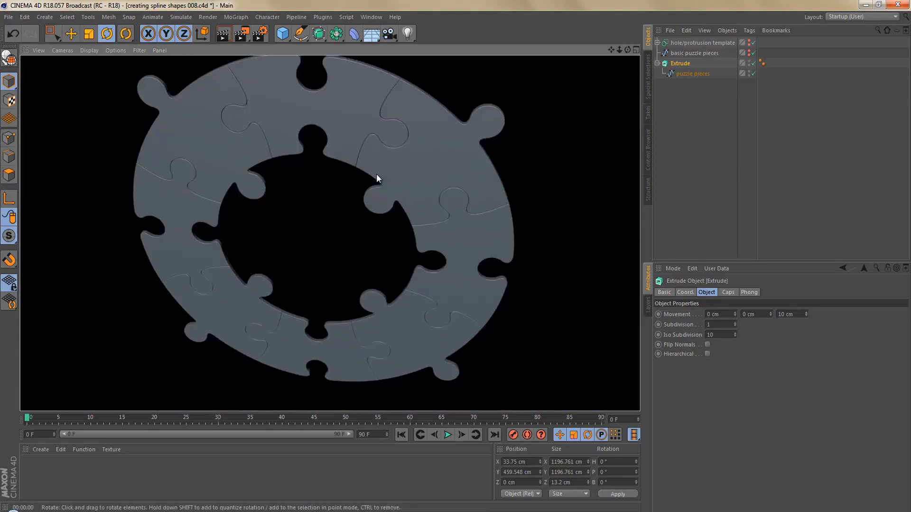
- Frame the whole puzzle in the Front view and set that view as the render view
middle_click(418, 205)
middle_click(475, 306)
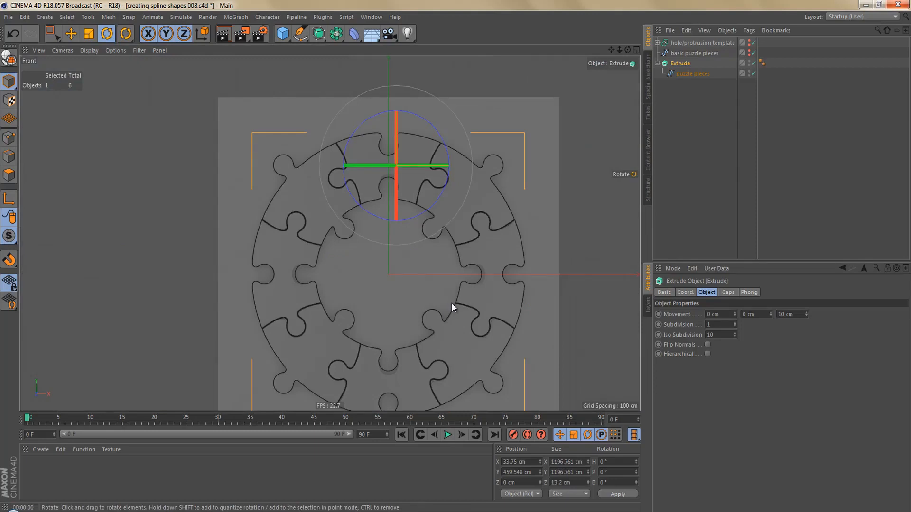
key(h)
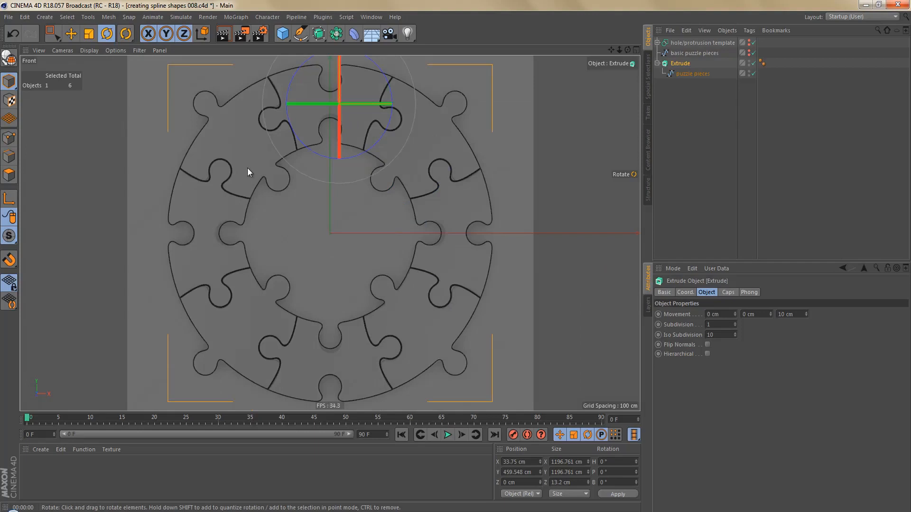
click(43, 50)
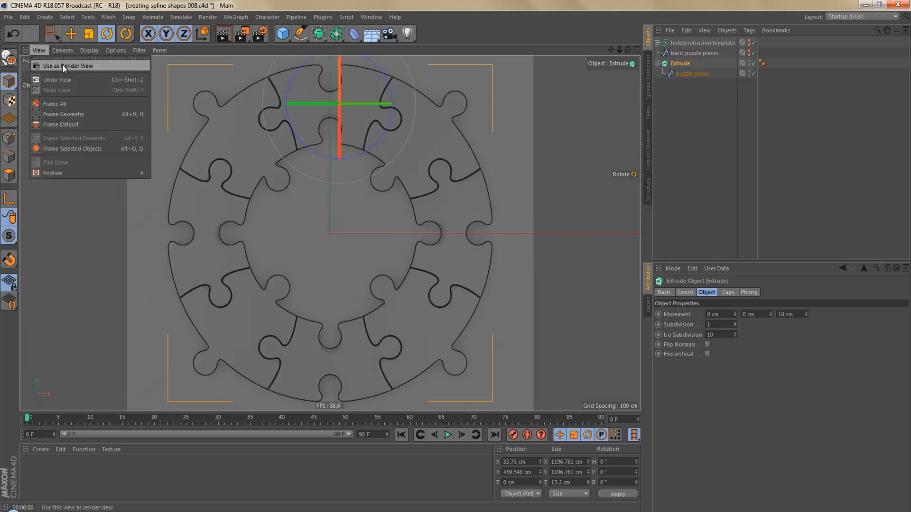
click(62, 64)
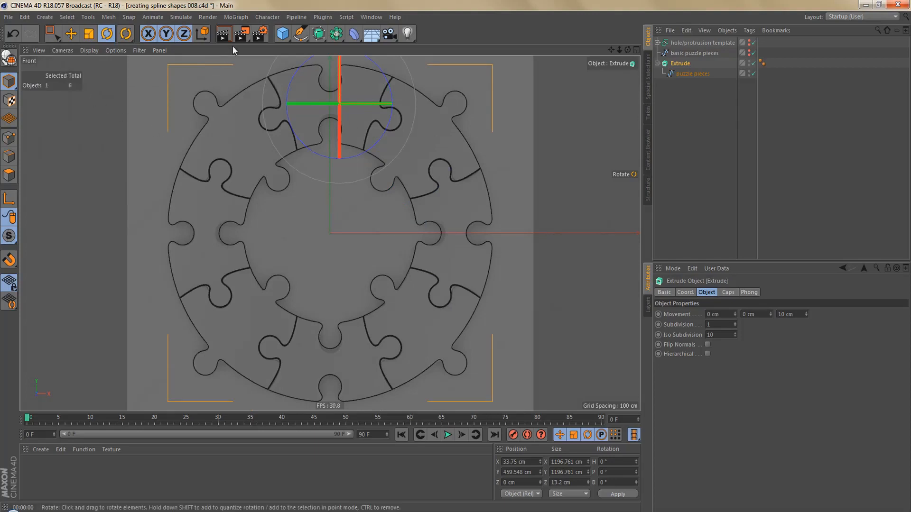
- Set the render output width to 1400 pixels and render the front view to the Picture Viewer
click(260, 33)
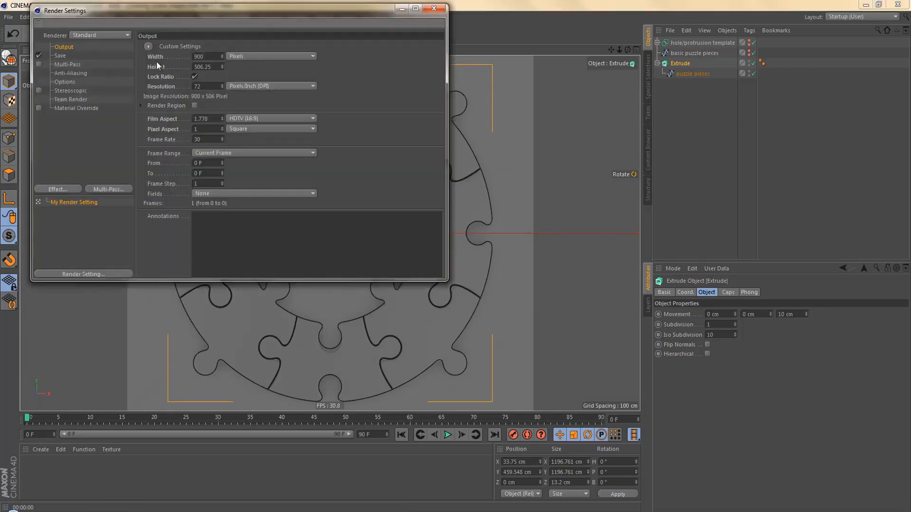
double_click(204, 57)
text(1400)
key(Return)
click(434, 9)
key(shift+r)
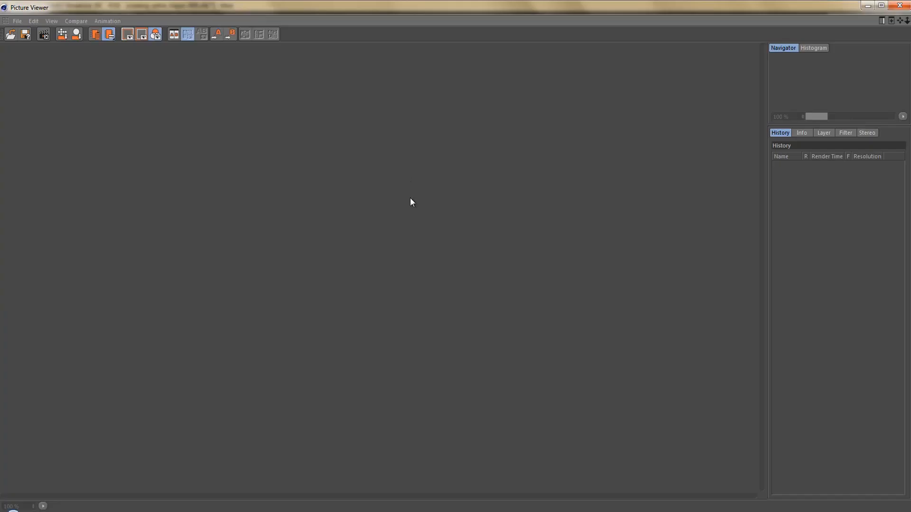
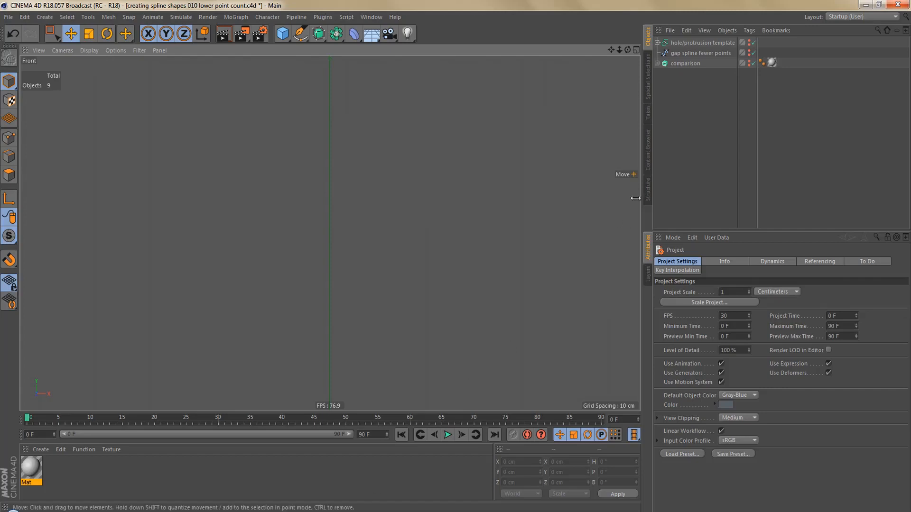
- Duplicate the hole/protrusion template below the comparison object and make the copy visible in the viewport
click(695, 44)
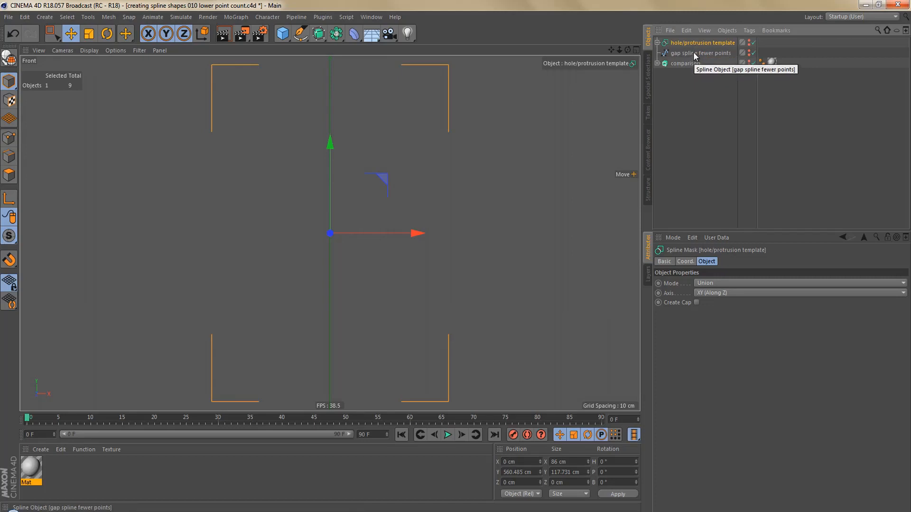
click(693, 53)
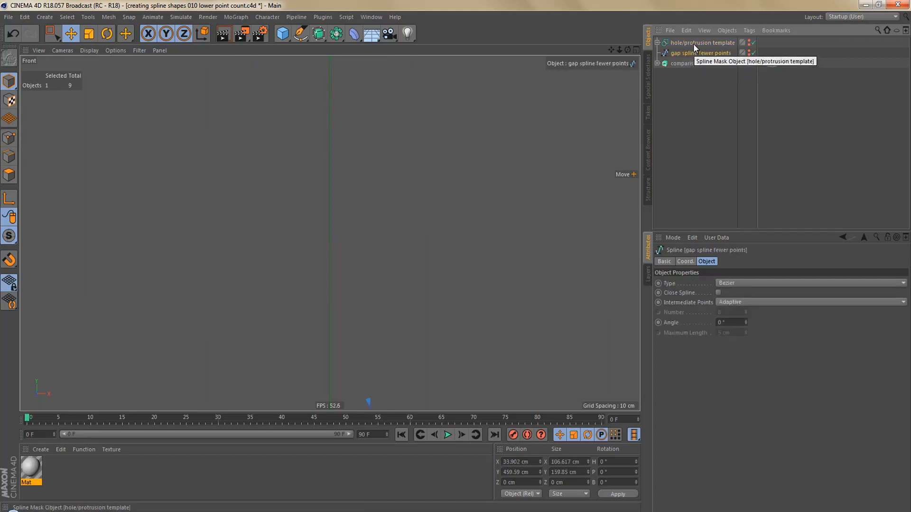
click(693, 43)
ctrl+drag(693, 41, 696, 75)
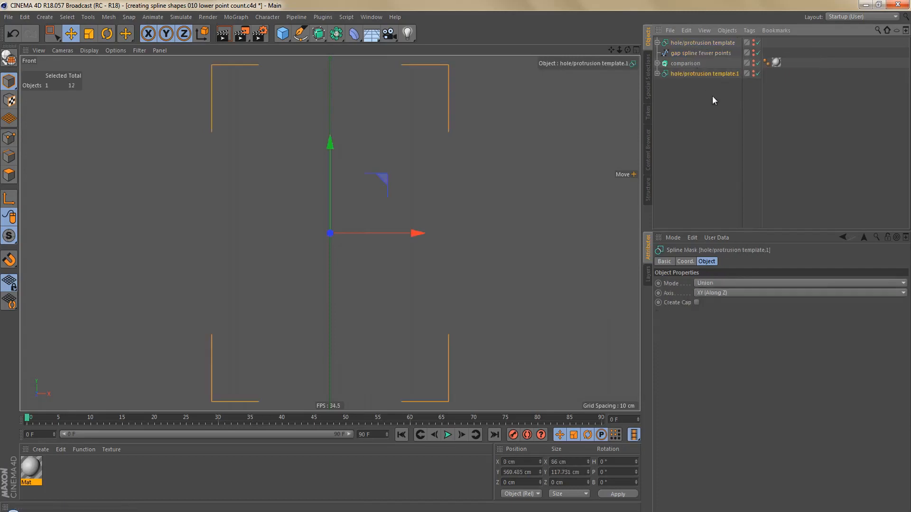
click(752, 74)
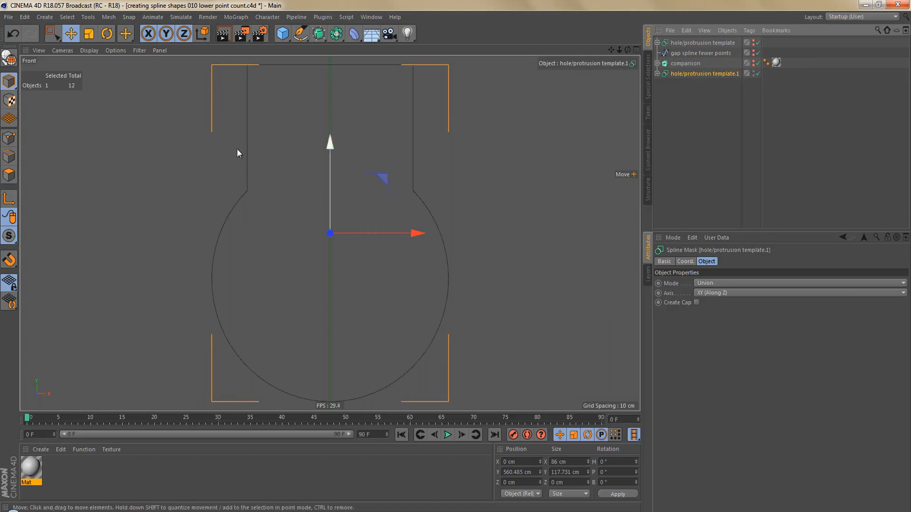
- Convert the template copy to an editable spline and delete the two points on the sides of its circle
click(8, 57)
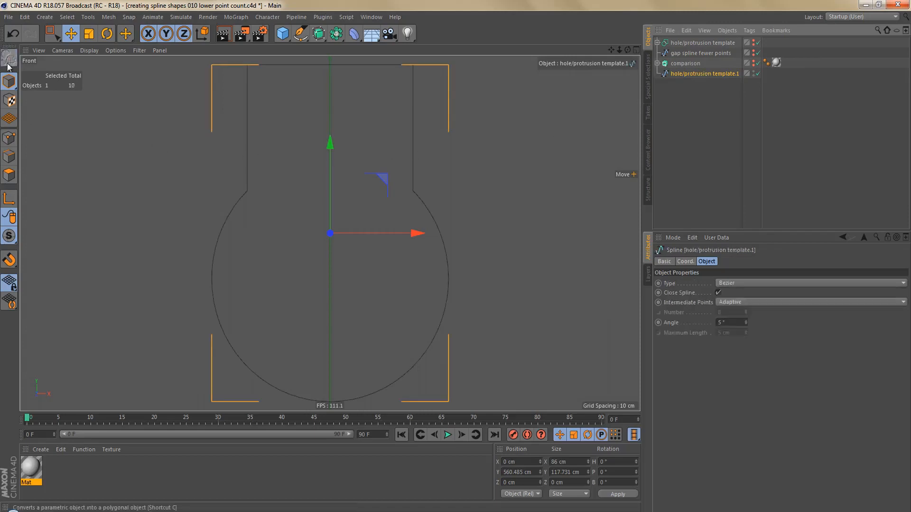
click(9, 138)
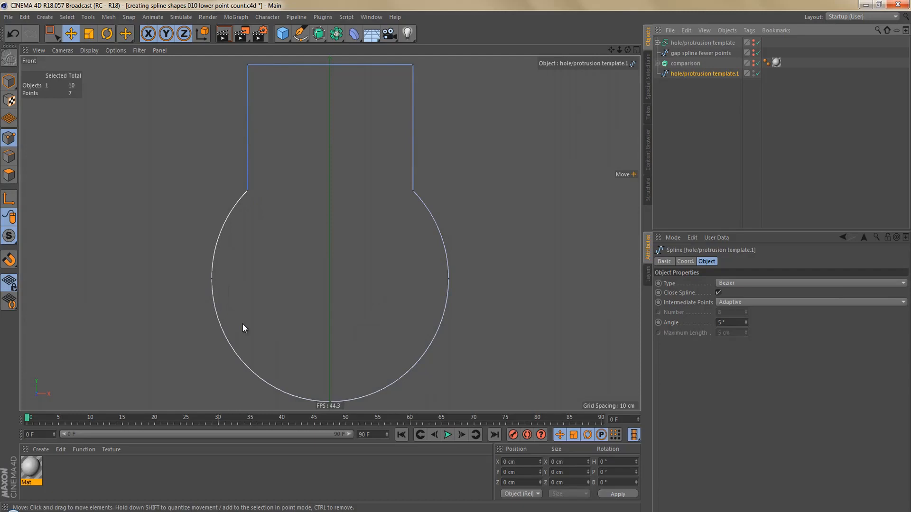
scroll(292, 281, down, 3)
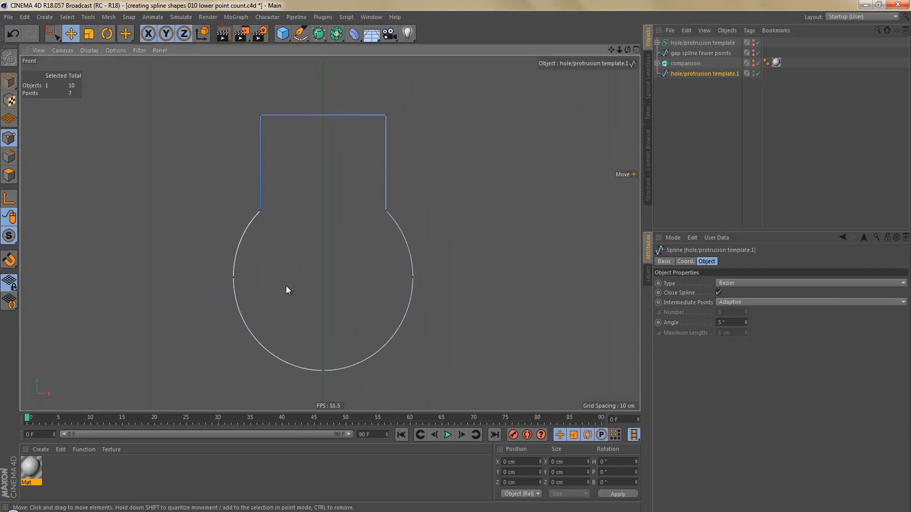
key(0)
drag(211, 263, 432, 306)
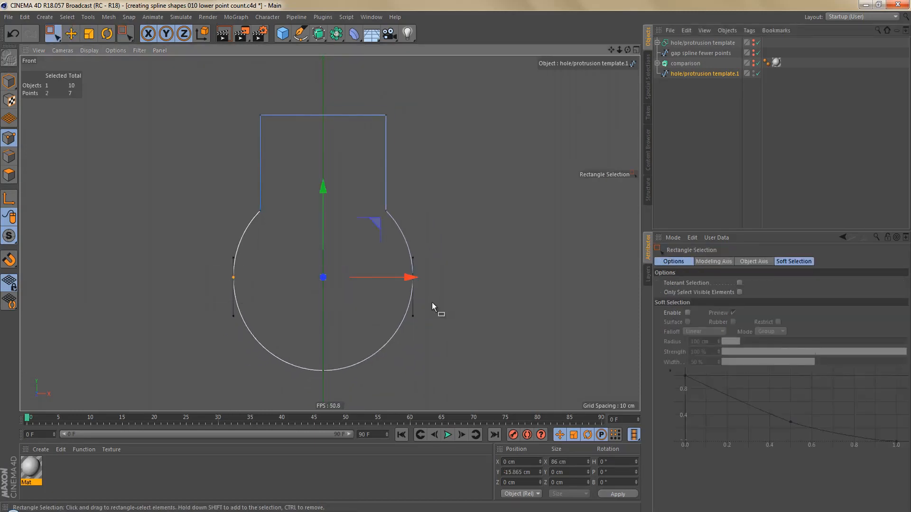
key(Delete)
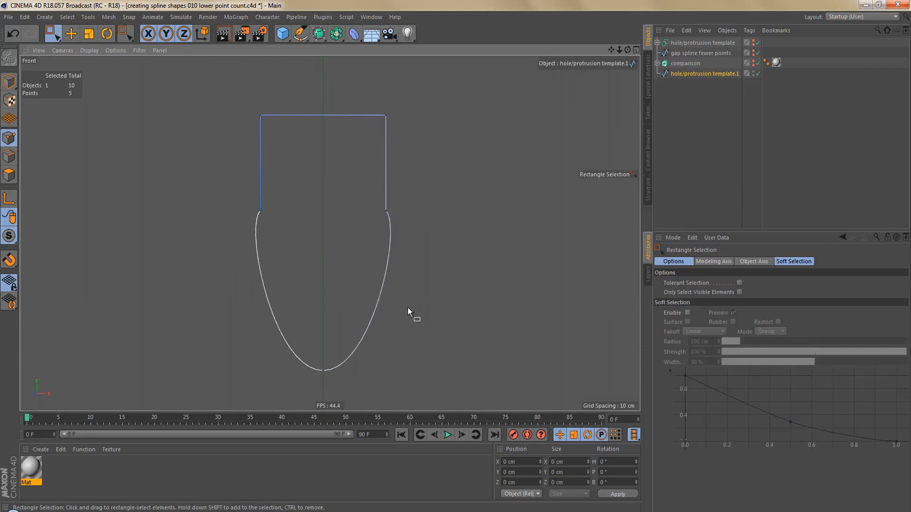
- Break the spline at its two left-hand neck points and delete them, keeping only the open right half
drag(247, 101, 273, 219)
right_click(328, 223)
click(374, 423)
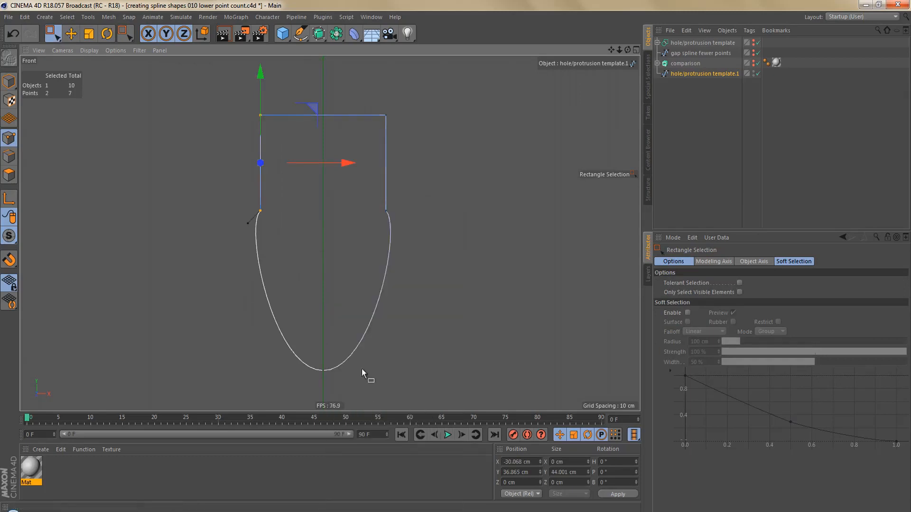
click(340, 295)
drag(249, 101, 285, 231)
key(Delete)
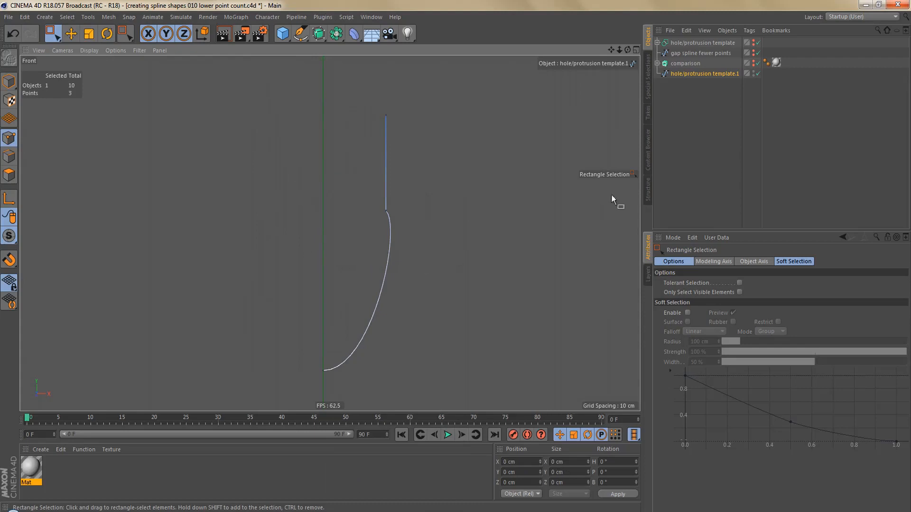
- Show the original hole/protrusion template as a reference and reselect the half-spline copy
click(720, 42)
click(754, 41)
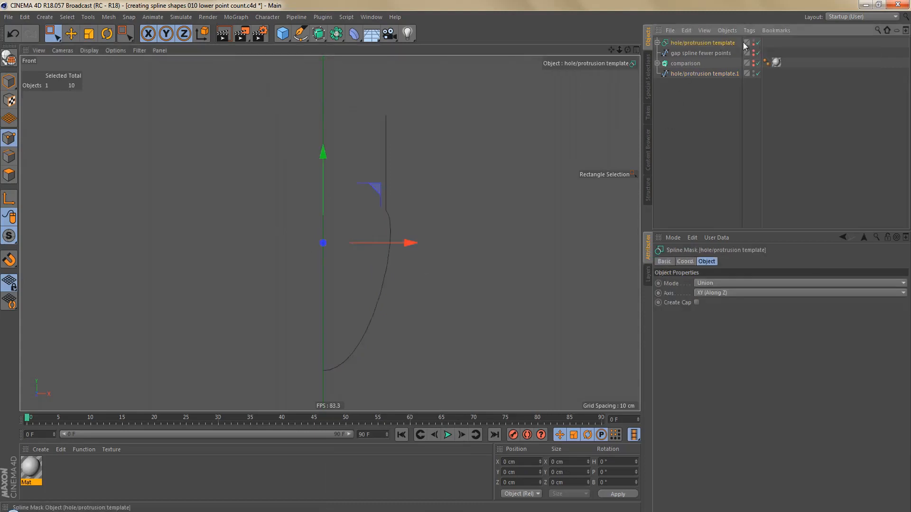
click(701, 72)
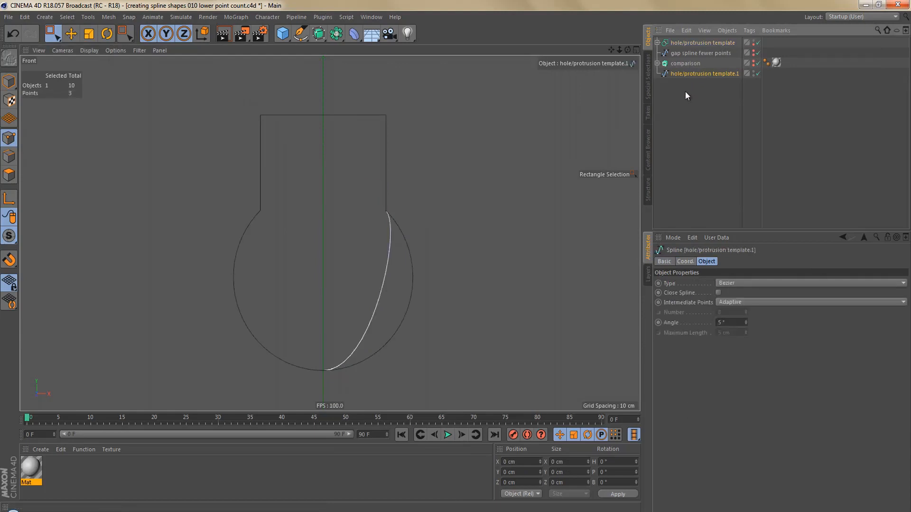
- Select the copy's two curve end points and set the Pen tool to lock tangent rotation but not tangent length
scroll(412, 271, up, 2)
alt+middle_drag(414, 272, 402, 236)
drag(271, 149, 471, 368)
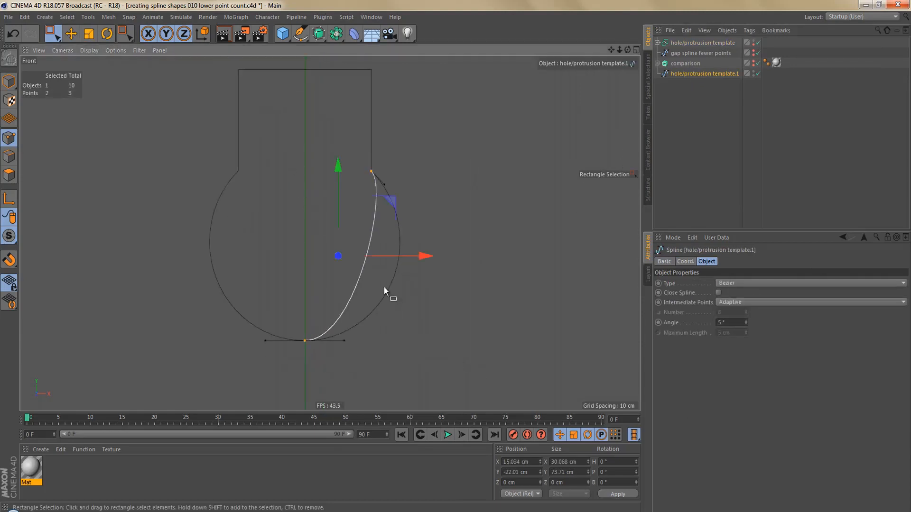
scroll(416, 289, up, 3)
key(shift+s)
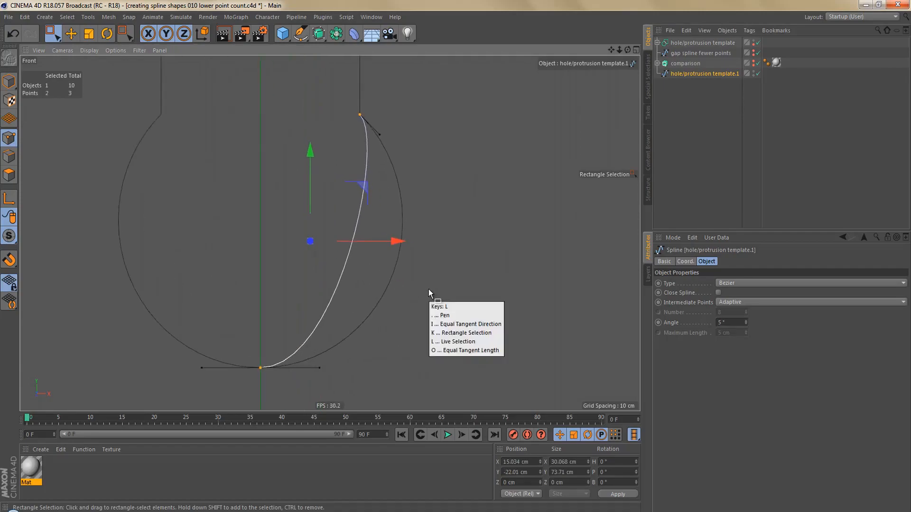
key(p)
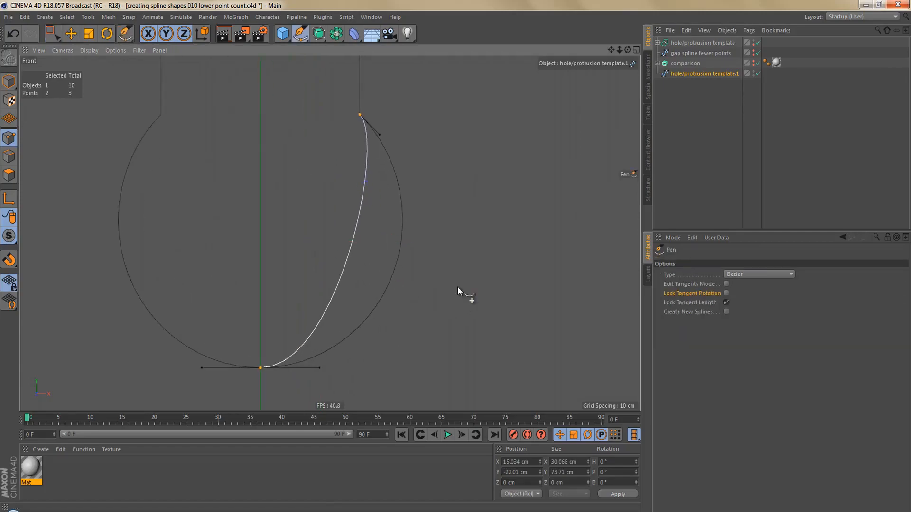
click(726, 303)
click(726, 293)
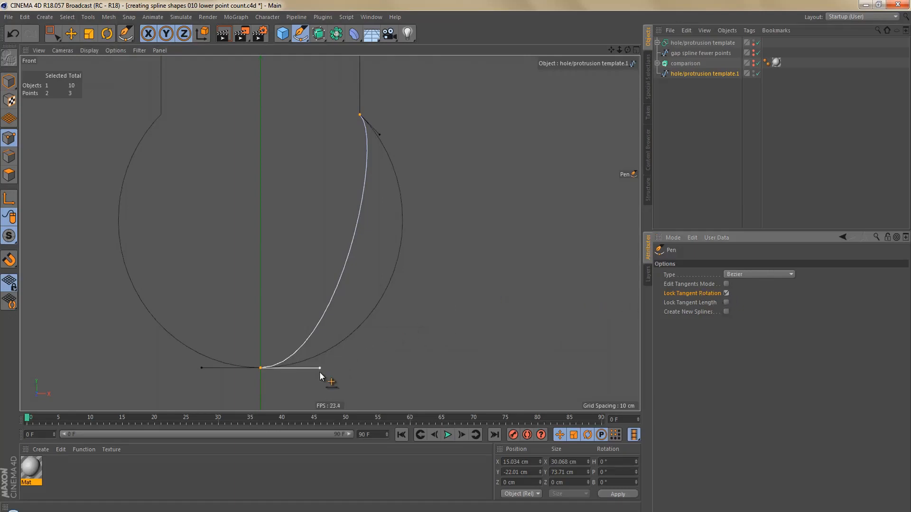
- Lengthen the tangents at the half-spline's bottom and neck points so its curve roughly follows the original template's circle
scroll(319, 370, up, 2)
drag(321, 369, 383, 366)
alt+middle_drag(405, 106, 403, 125)
drag(396, 95, 446, 145)
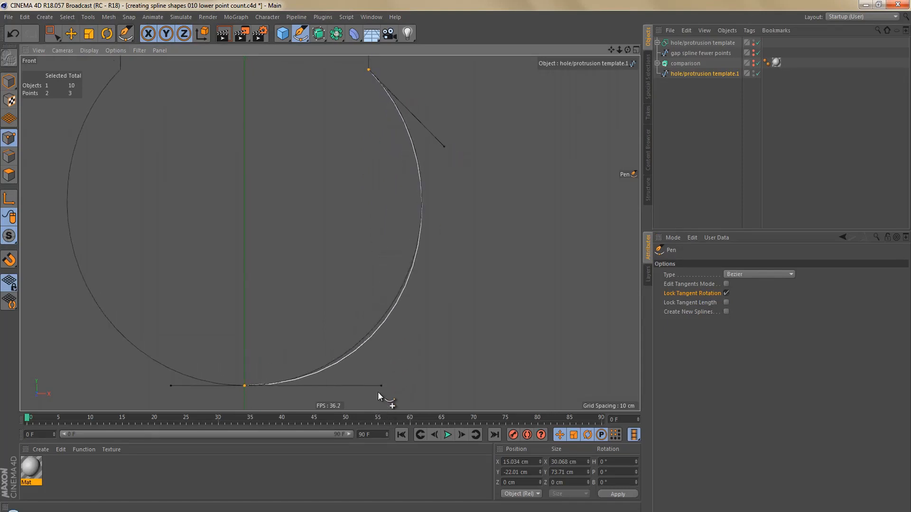
drag(378, 391, 374, 392)
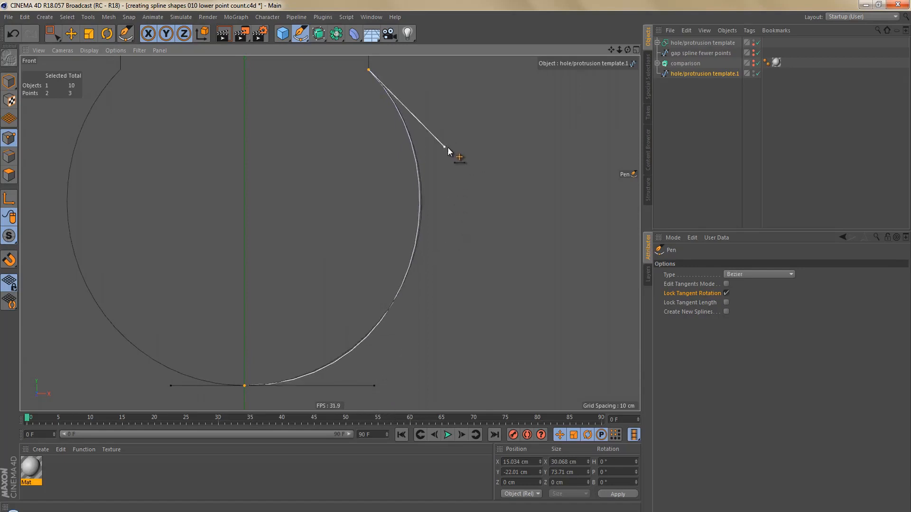
drag(448, 147, 448, 149)
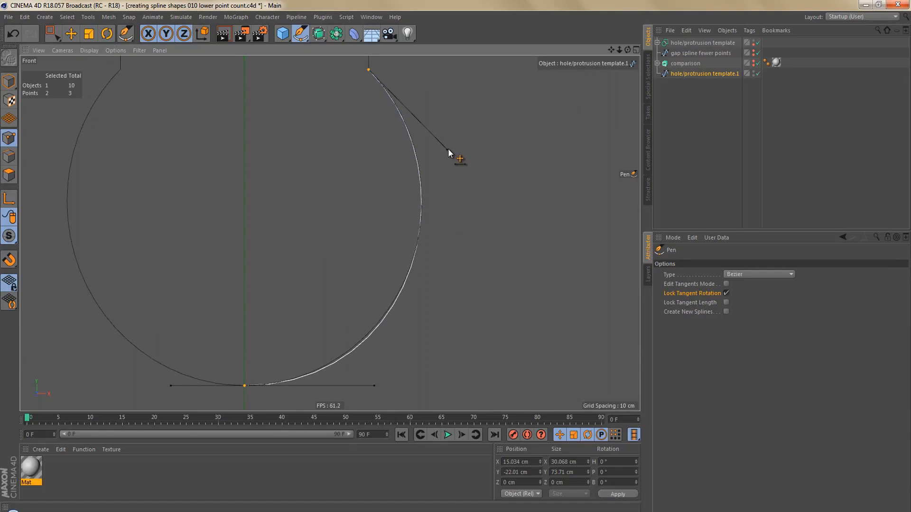
- Fine-tune the bottom and neck tangent lengths until the curve matches the template's circle, and hide the original template
scroll(352, 386, up, 3)
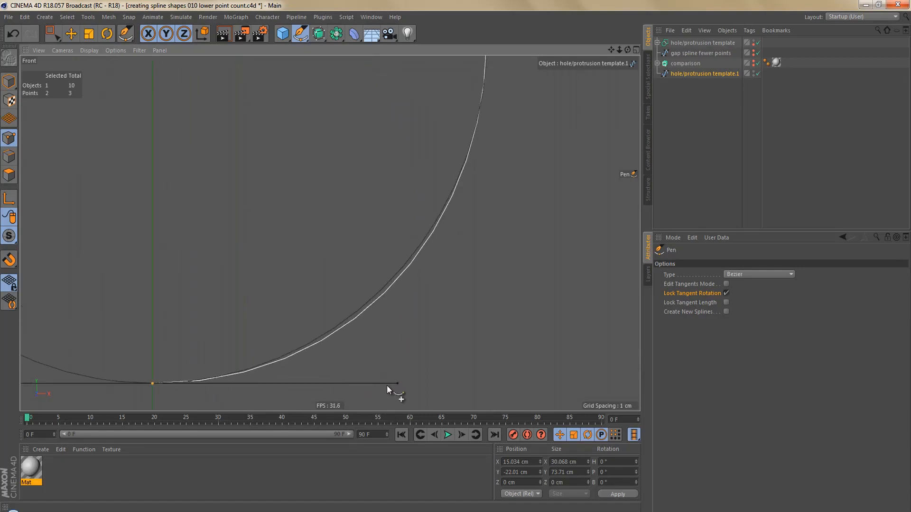
drag(397, 384, 388, 384)
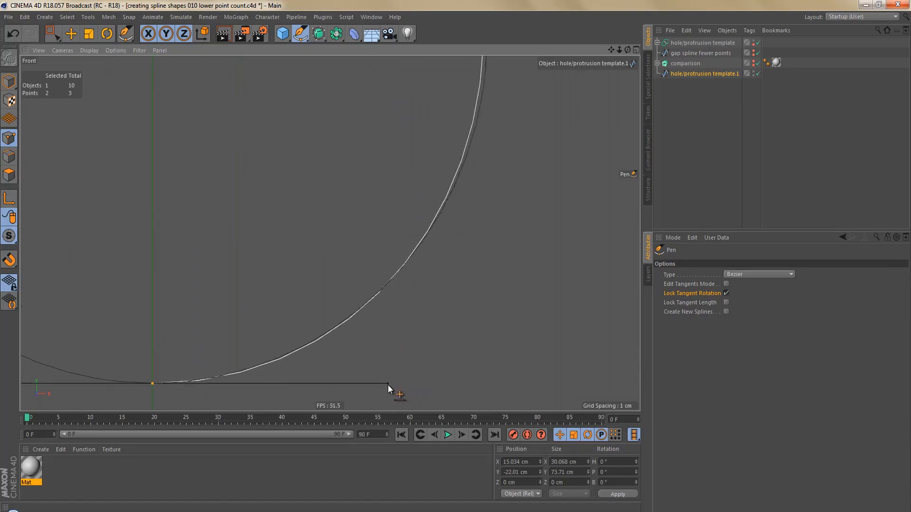
scroll(410, 306, down, 2)
scroll(427, 285, down, 3)
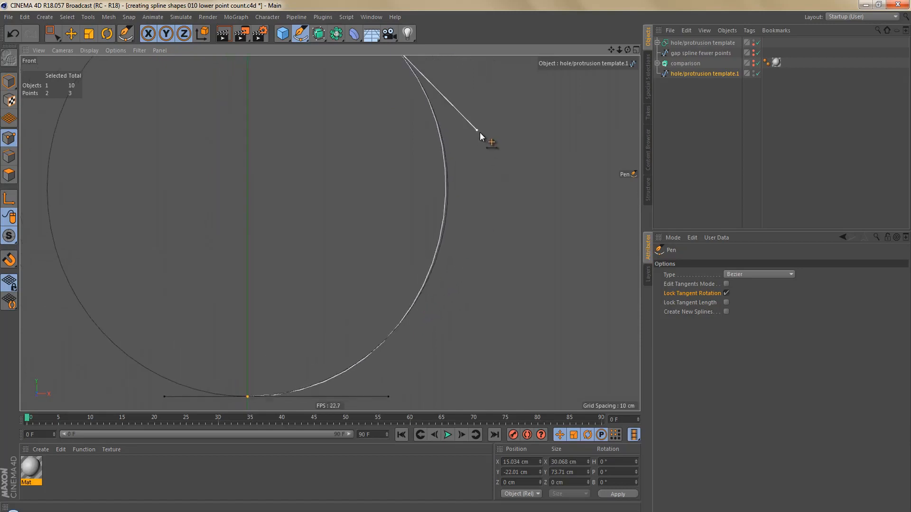
drag(479, 132, 482, 137)
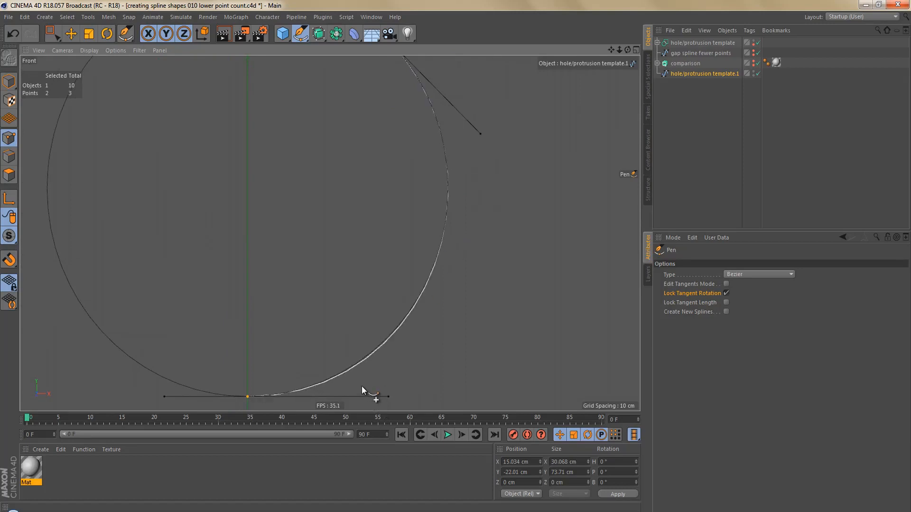
scroll(374, 389, up, 3)
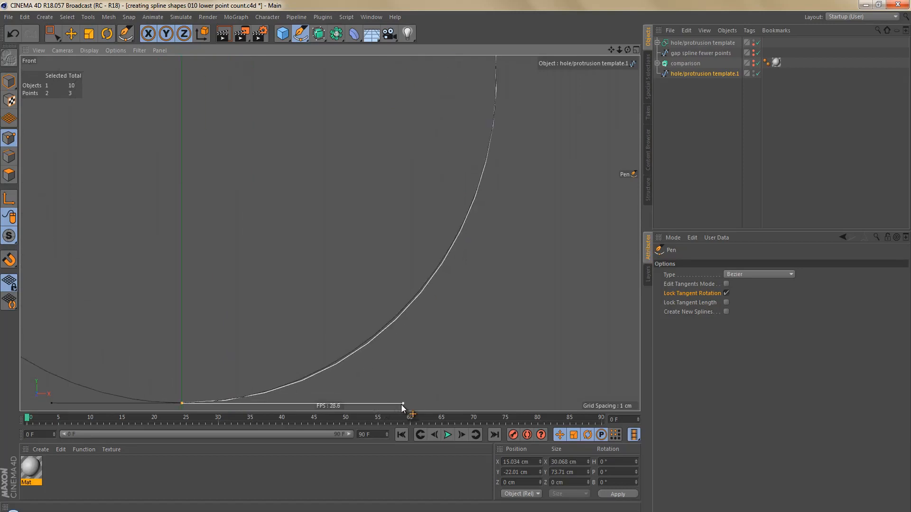
drag(401, 405, 400, 406)
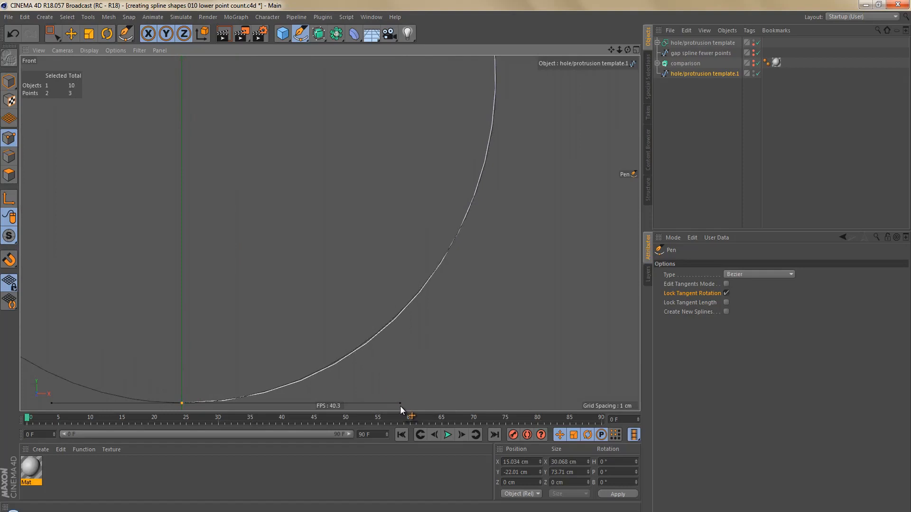
scroll(400, 405, down, 4)
scroll(432, 249, down, 3)
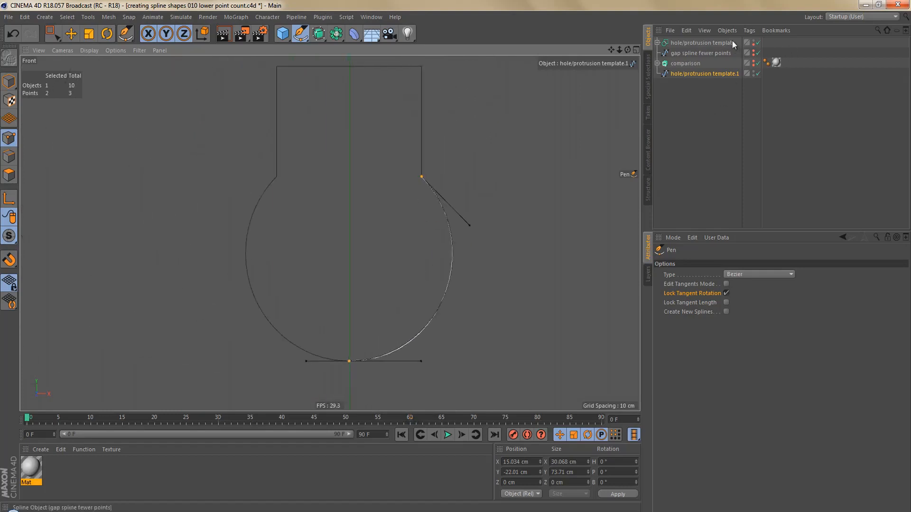
click(753, 42)
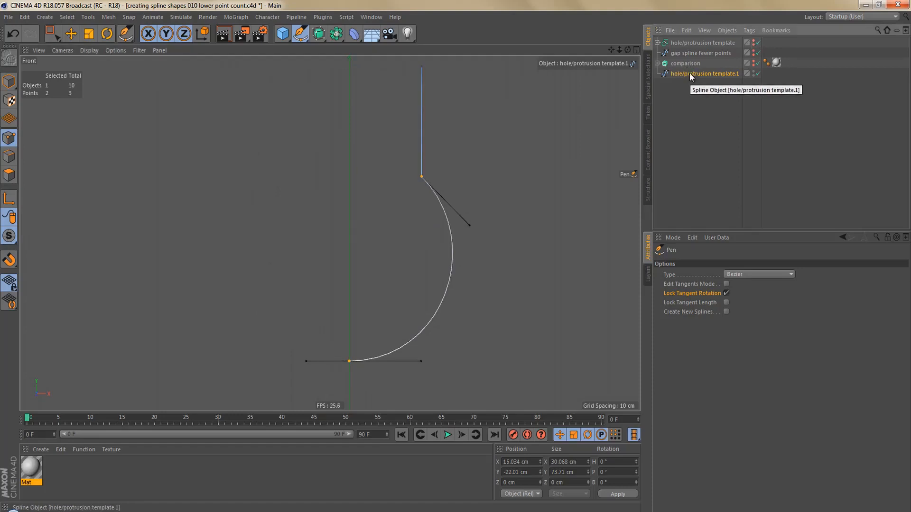
- Duplicate the half-spline and rotate the copy to a heading of -180° to form the opposite half
ctrl+drag(690, 74, 684, 101)
key(Return)
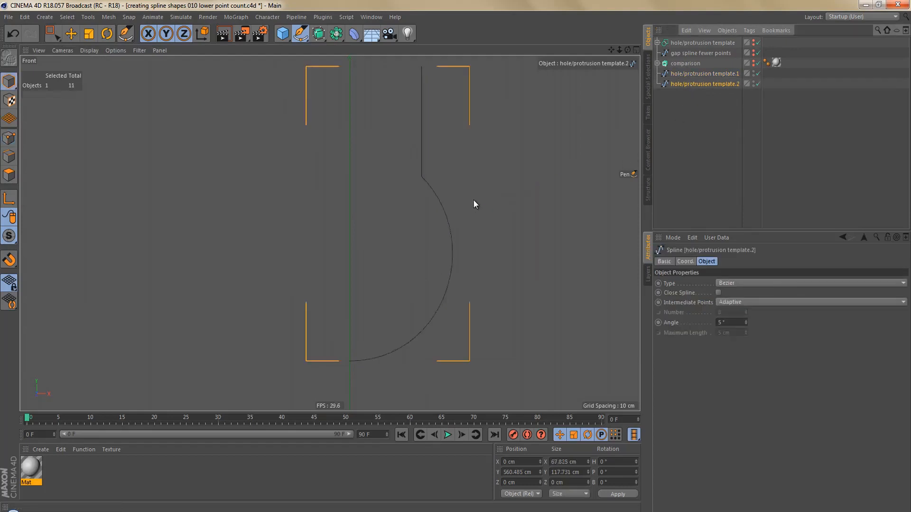
key(r)
drag(380, 214, 298, 228)
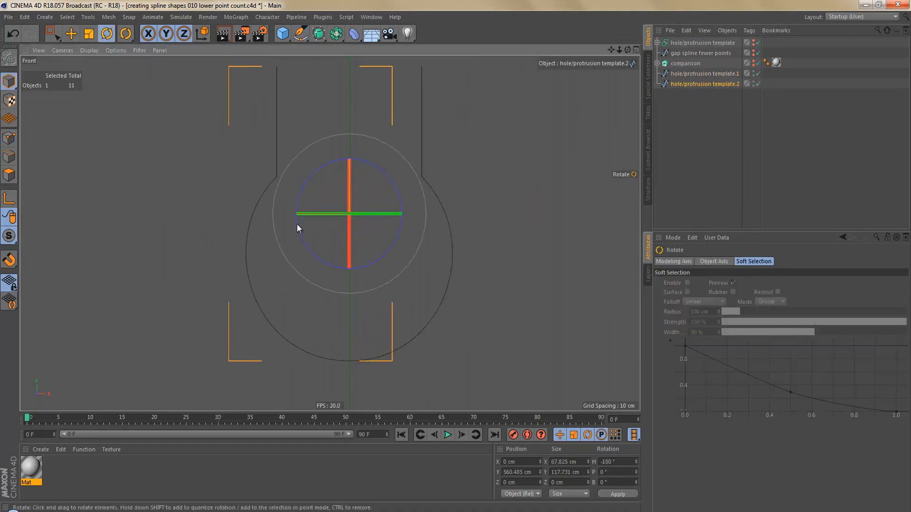
- Connect the two half-splines into a single spline object, deleting the originals
ctrl+click(695, 73)
right_click(697, 75)
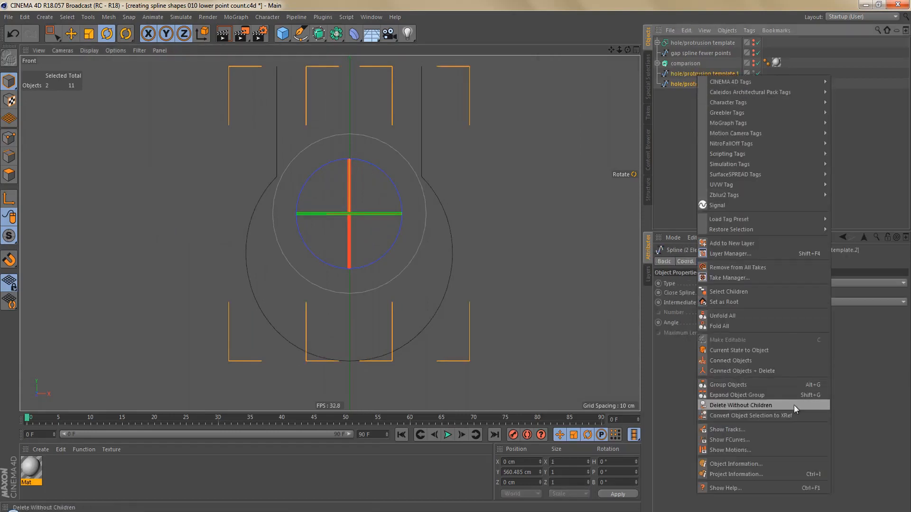
click(793, 368)
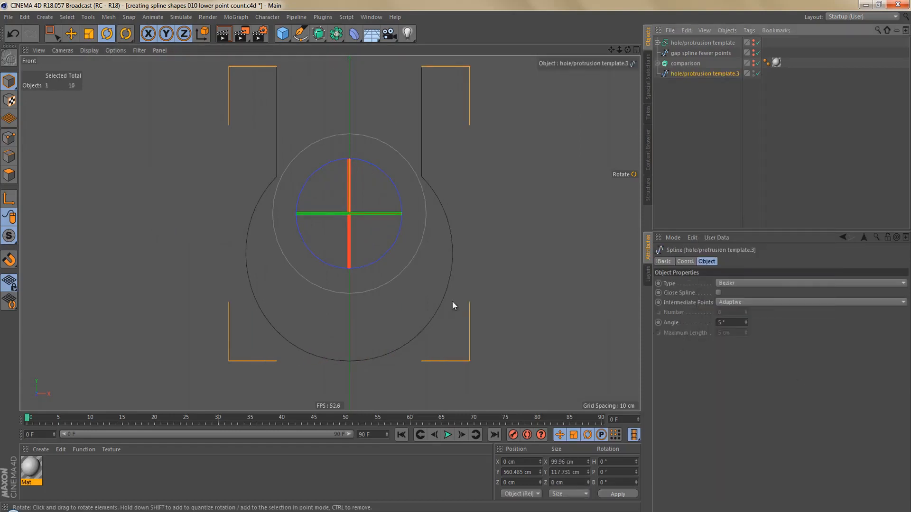
- Select the two overlapping points at the bottom of the combined spline's circle and weld them into one
scroll(412, 246, up, 2)
key(Return)
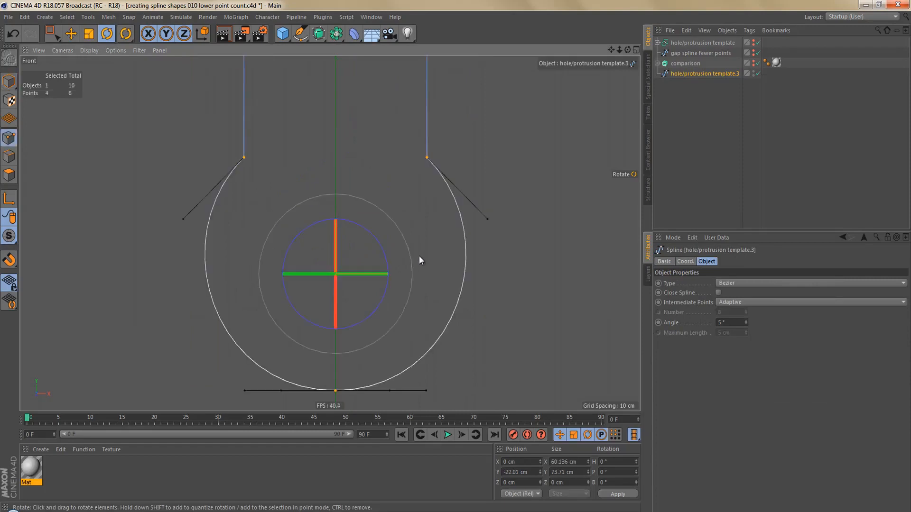
key(space)
drag(328, 372, 356, 403)
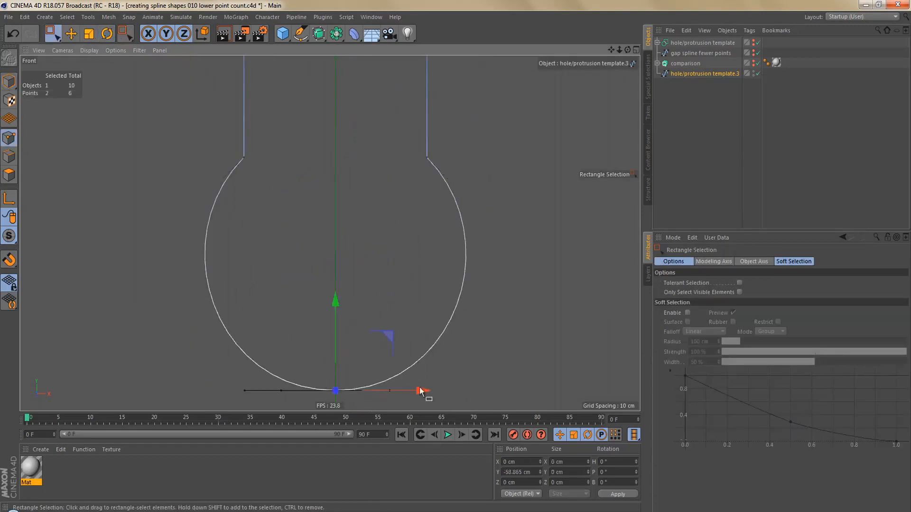
key(m)
key(q)
click(542, 303)
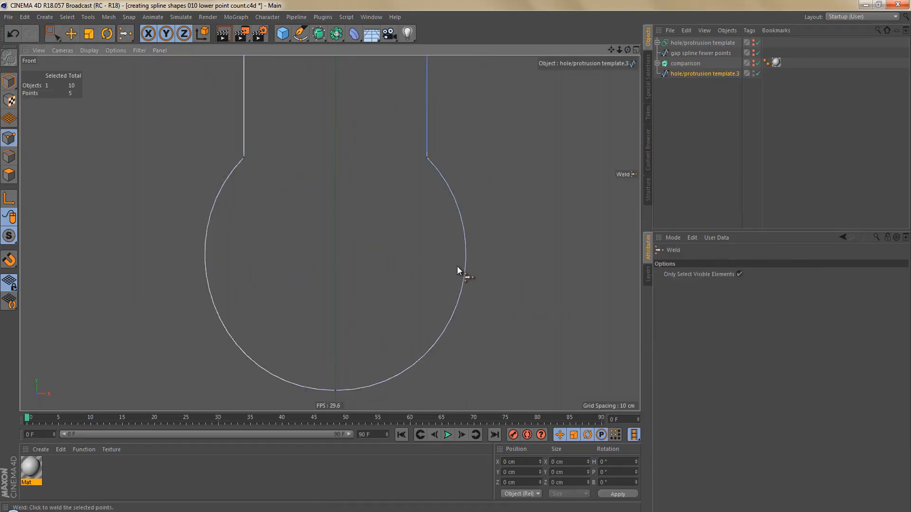
- Close the combined spline so its open neck ends are joined
scroll(448, 279, down, 4)
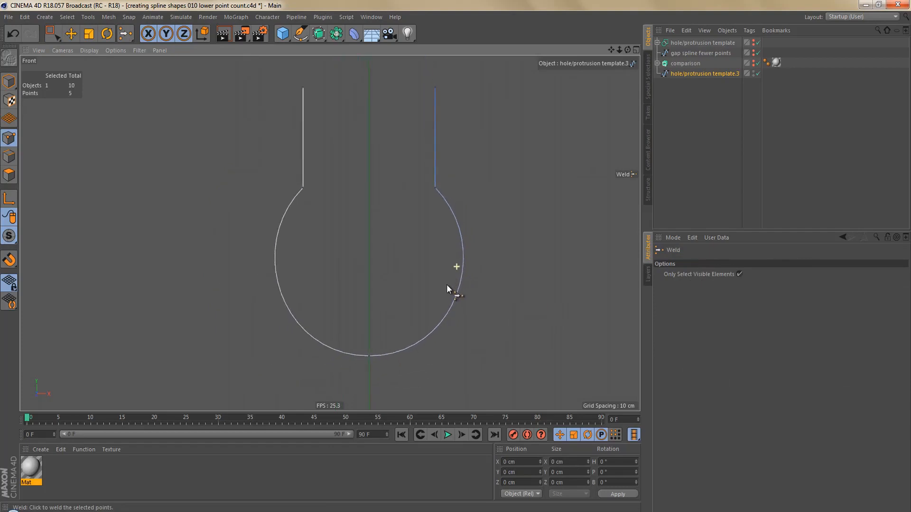
click(719, 74)
click(718, 292)
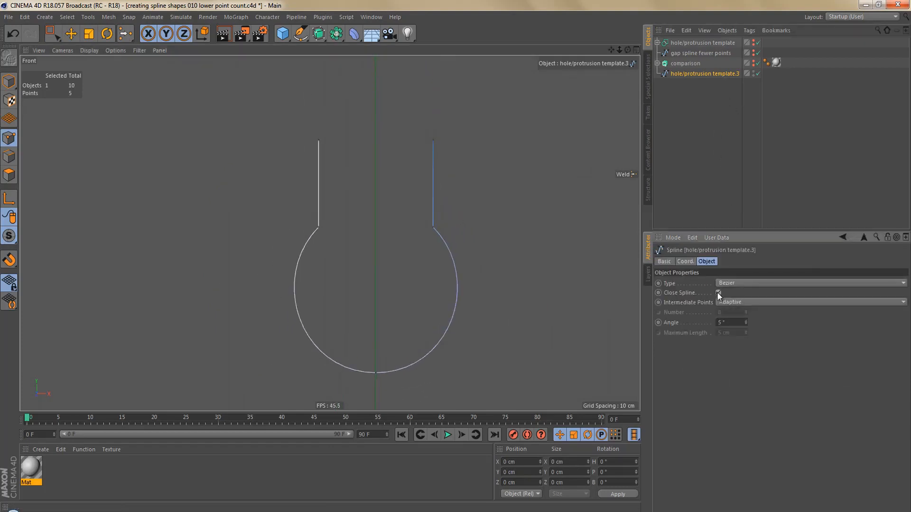
- Put the closed spline inside an Extrude object and render the front view to check the shape
click(319, 34)
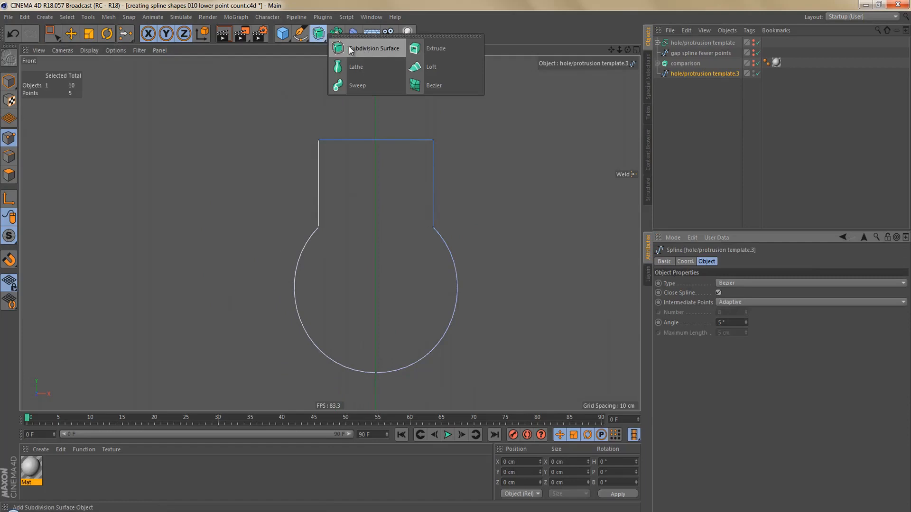
click(437, 47)
scroll(434, 272, up, 2)
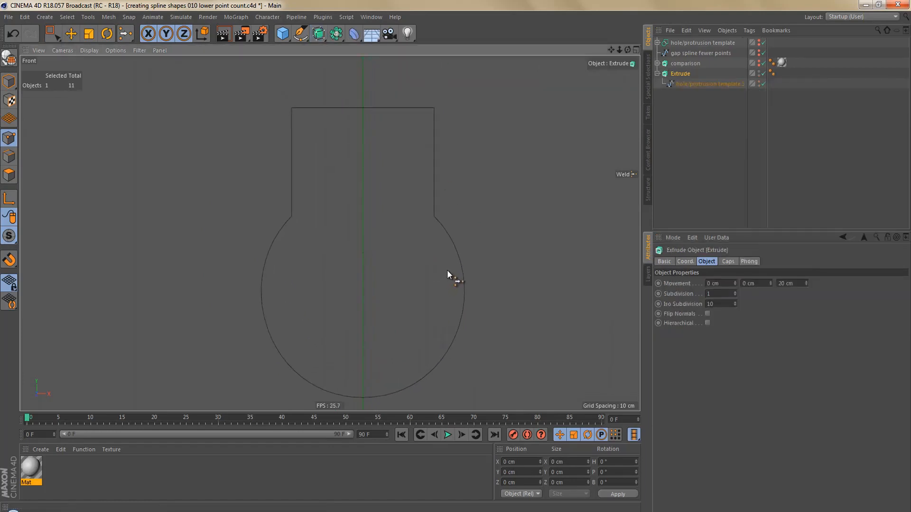
key(ctrl+r)
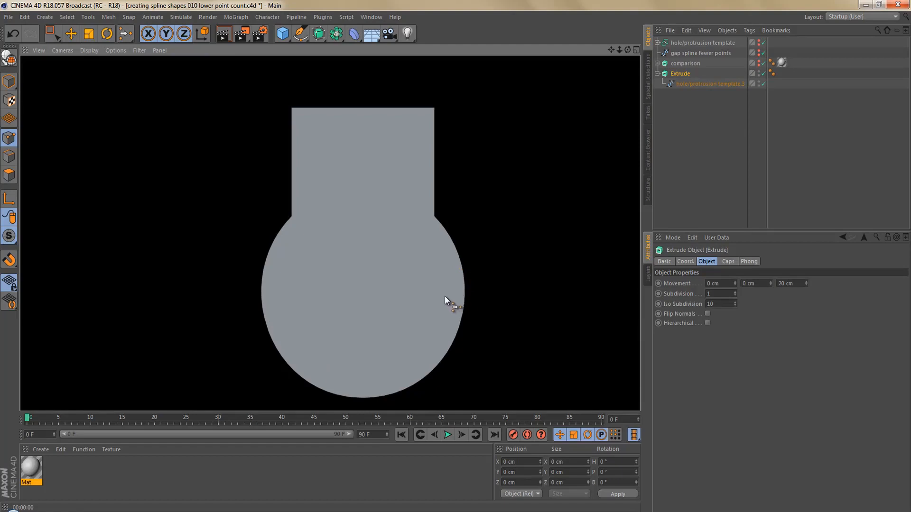
scroll(373, 244, down, 3)
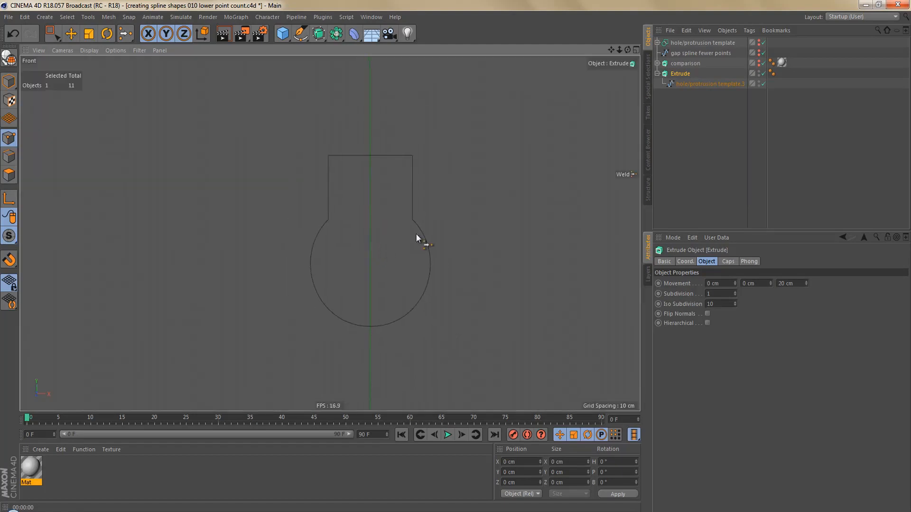
- Hide the Extrude object, then move the "gap spline fewer points" spline to the end of the object list and show it
click(657, 73)
click(749, 71)
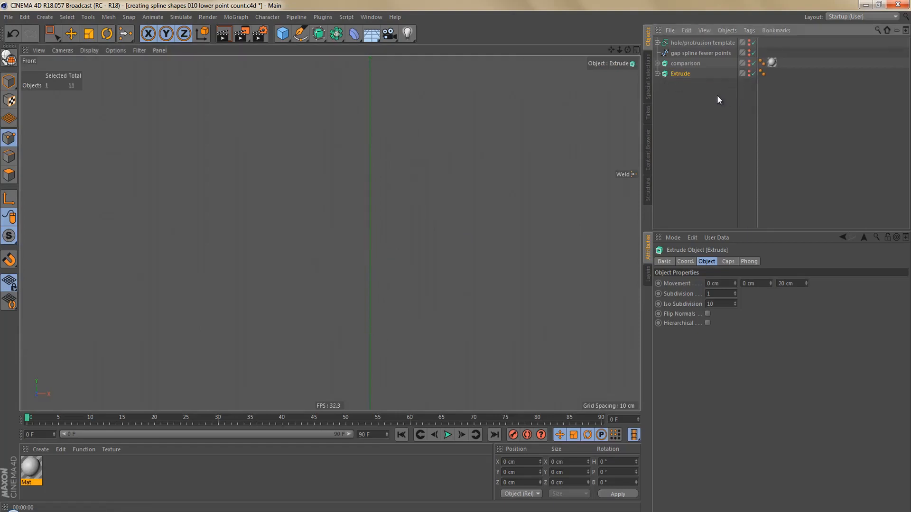
click(692, 53)
drag(699, 53, 702, 97)
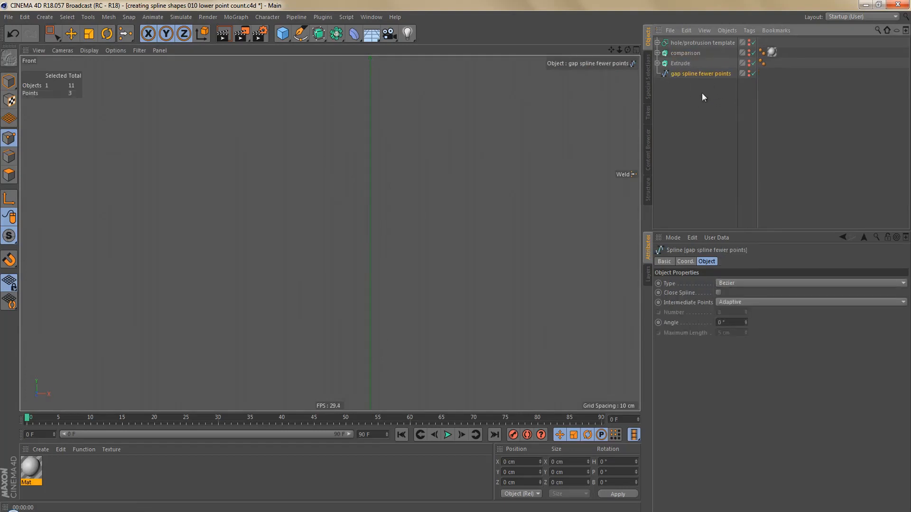
click(748, 73)
key(h)
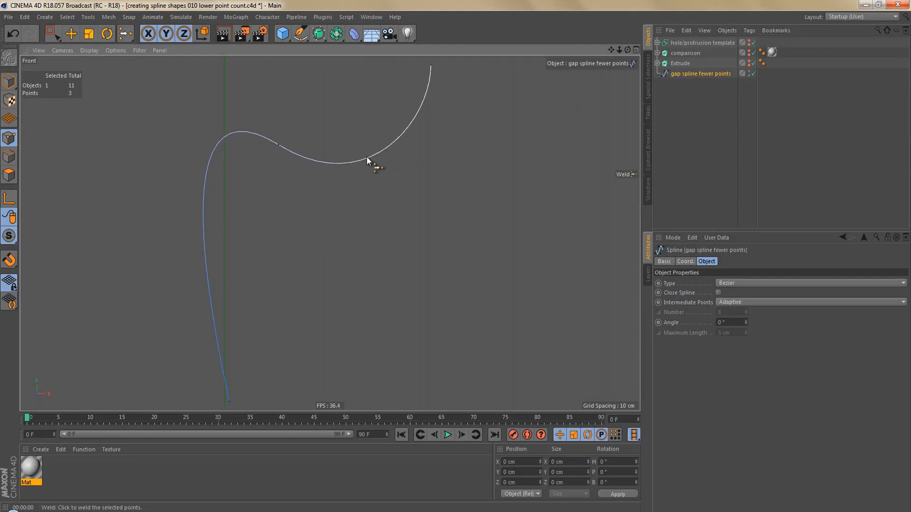
scroll(348, 219, down, 2)
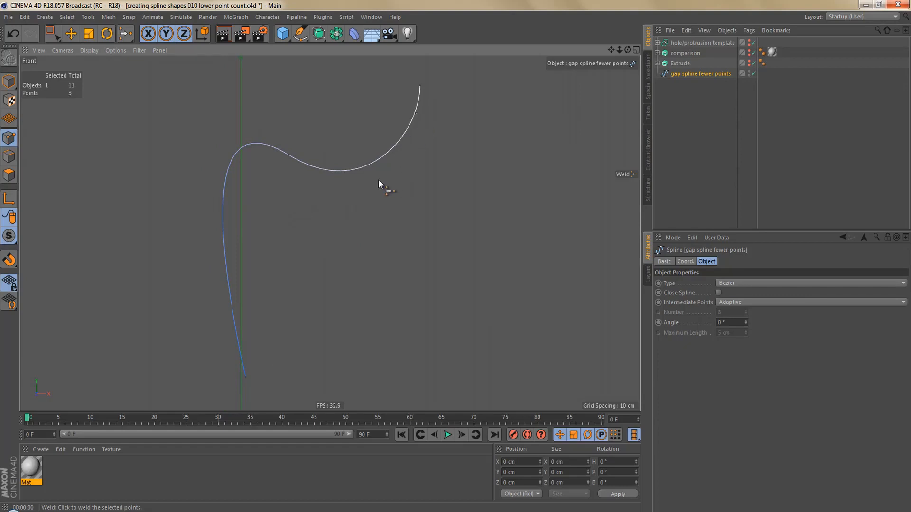
- Create a 4 cm outline of the "gap spline fewer points" spline and inspect the gap's width along its bend
middle_drag(361, 189, 386, 193)
right_click(429, 217)
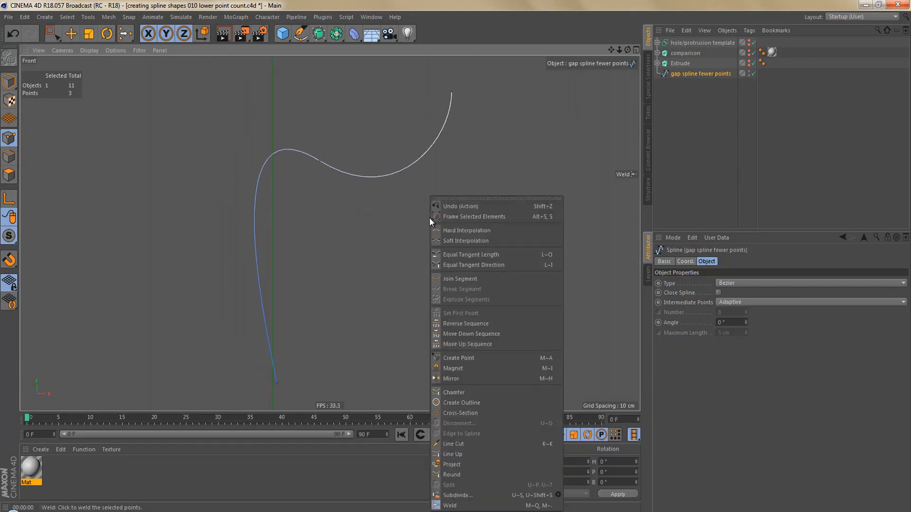
click(485, 403)
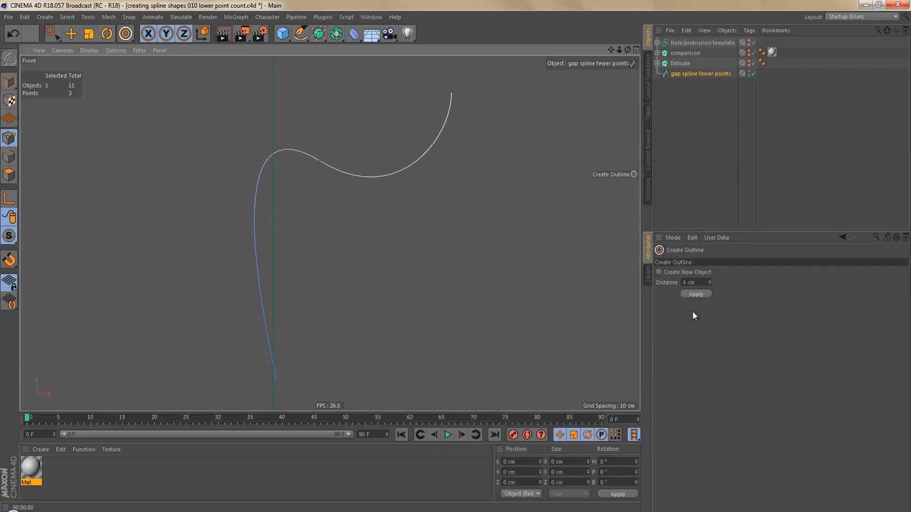
click(696, 294)
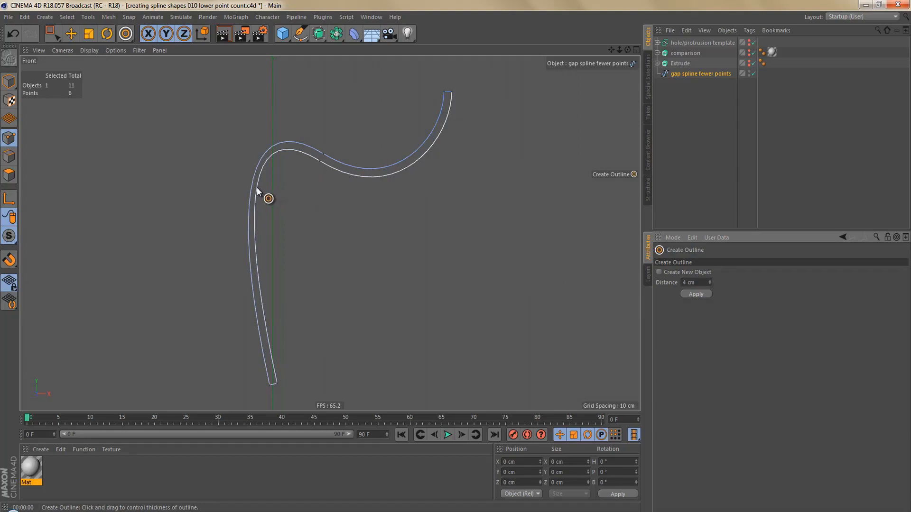
alt+right_drag(259, 175, 299, 176)
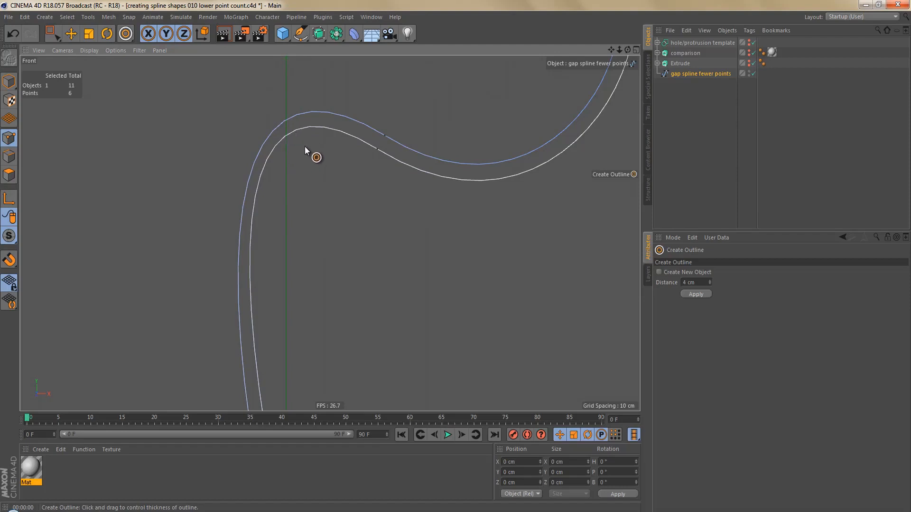
alt+right_drag(302, 146, 296, 168)
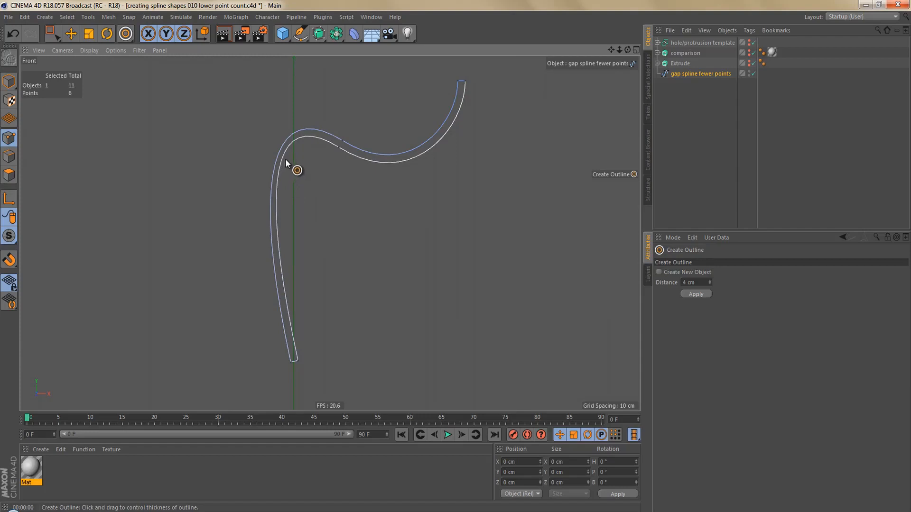
- With tangent rotation locked, lengthen the outer curve's lower-end tangent slightly and shorten the inner curve's to even out the gap's width
key(0)
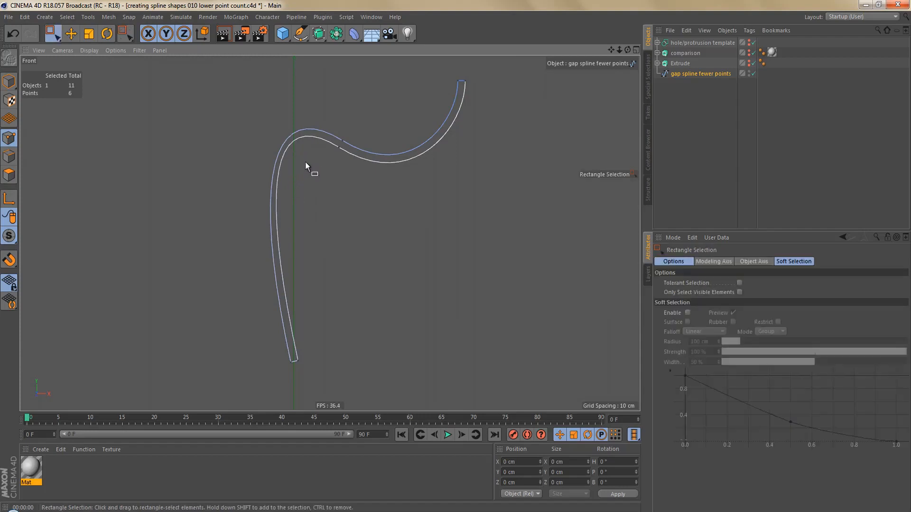
drag(317, 130, 359, 163)
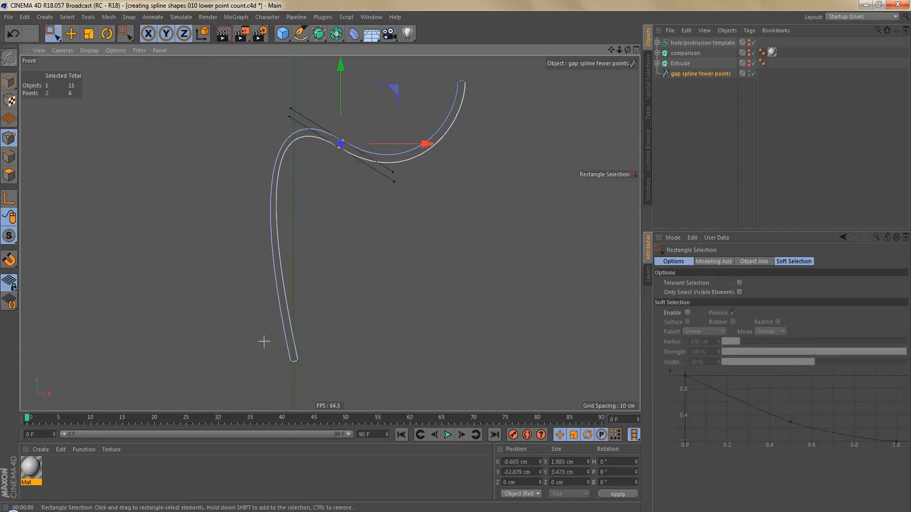
shift+drag(264, 341, 323, 368)
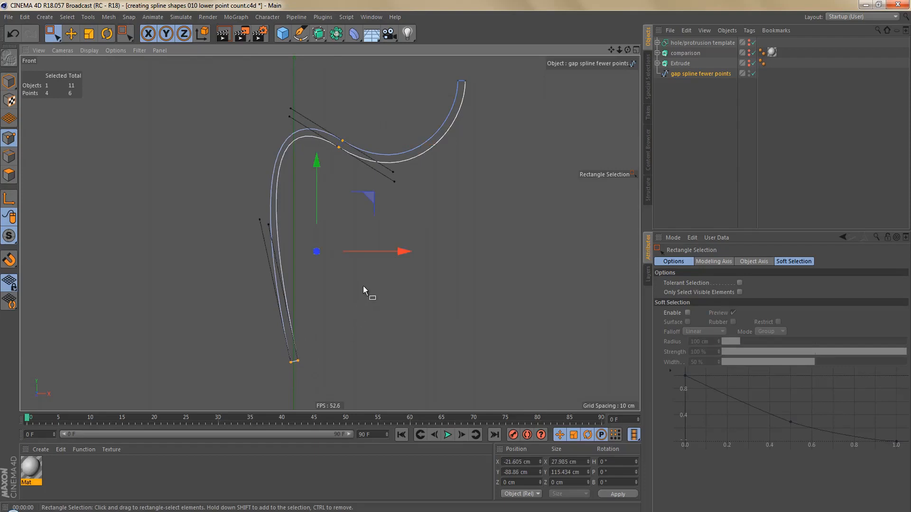
key(space)
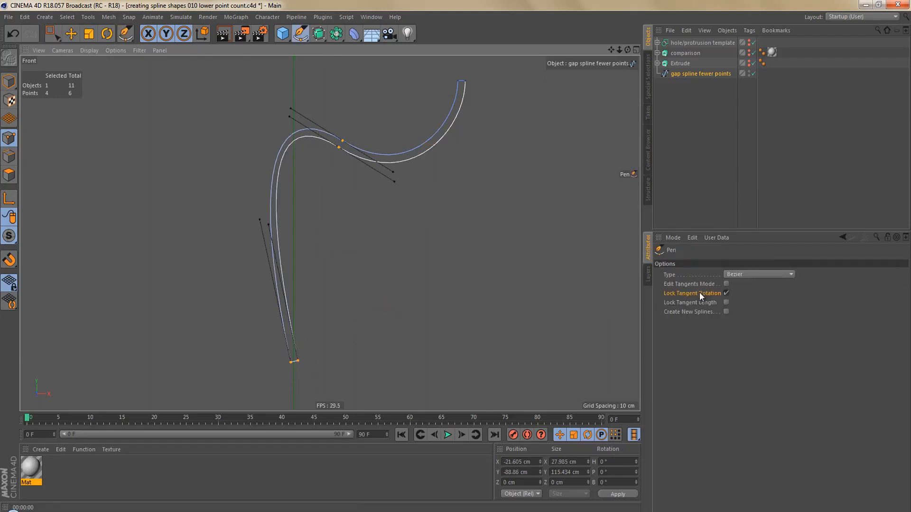
alt+right_drag(323, 277, 354, 277)
alt+middle_drag(308, 172, 315, 214)
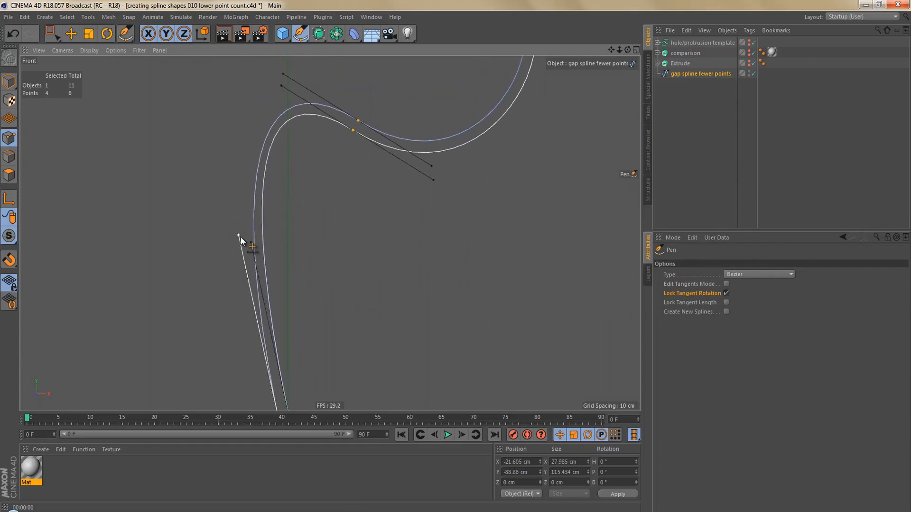
drag(238, 233, 233, 224)
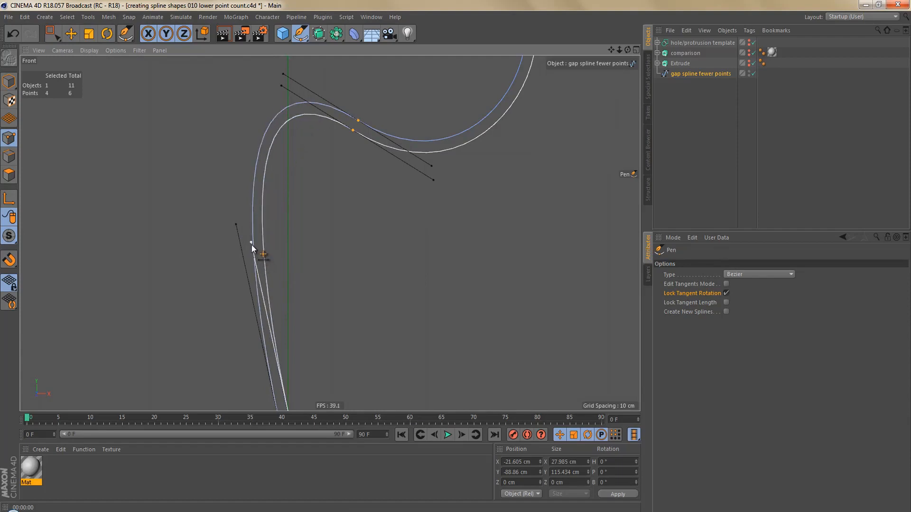
drag(252, 243, 254, 253)
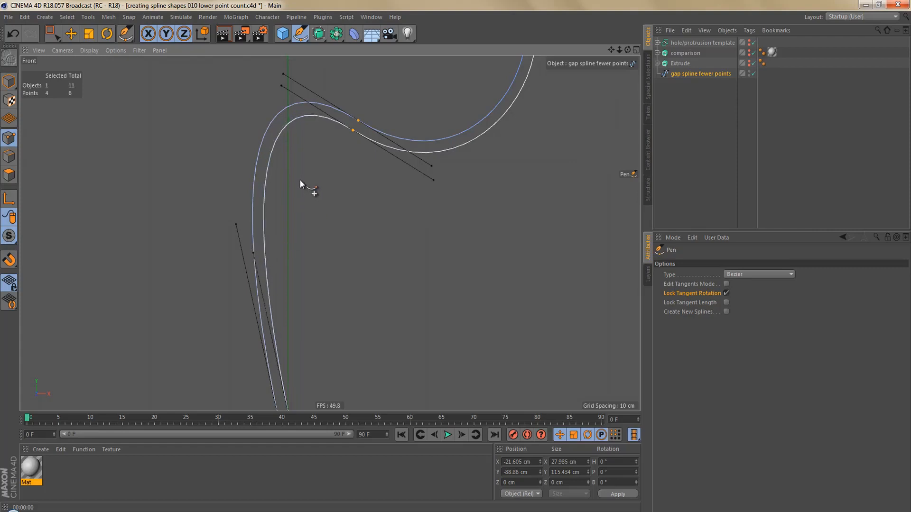
- Put the outlined gap spline inside a new Extrude object and render the front view to check the bend
alt+drag(317, 35, 425, 53)
key(ctrl+r)
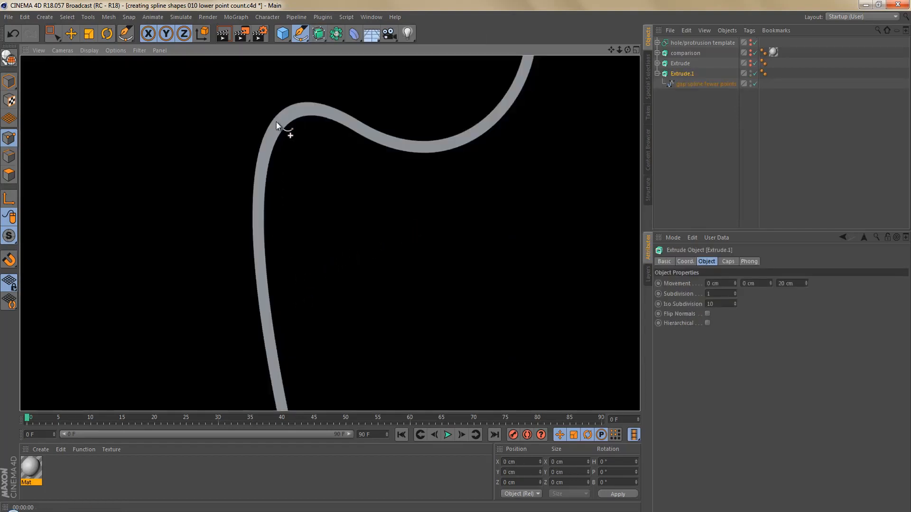
- Lengthen the inner curve's upper tangent handle at the middle point and shorten its lower-end tangent a little
click(691, 84)
scroll(304, 105, up, 3)
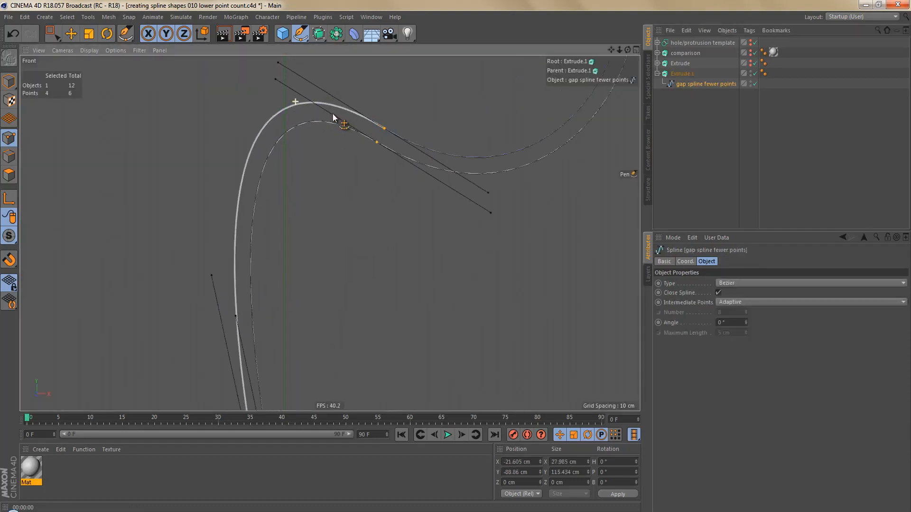
drag(273, 76, 264, 72)
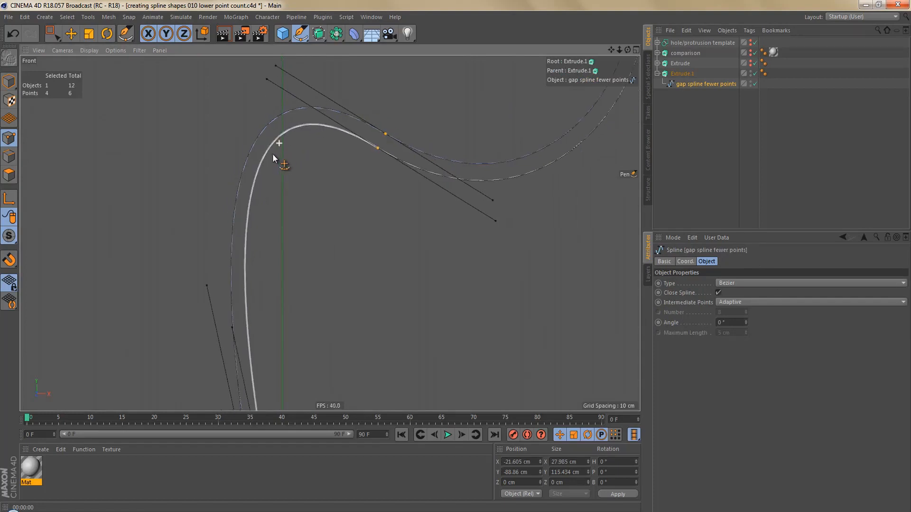
scroll(273, 155, down, 3)
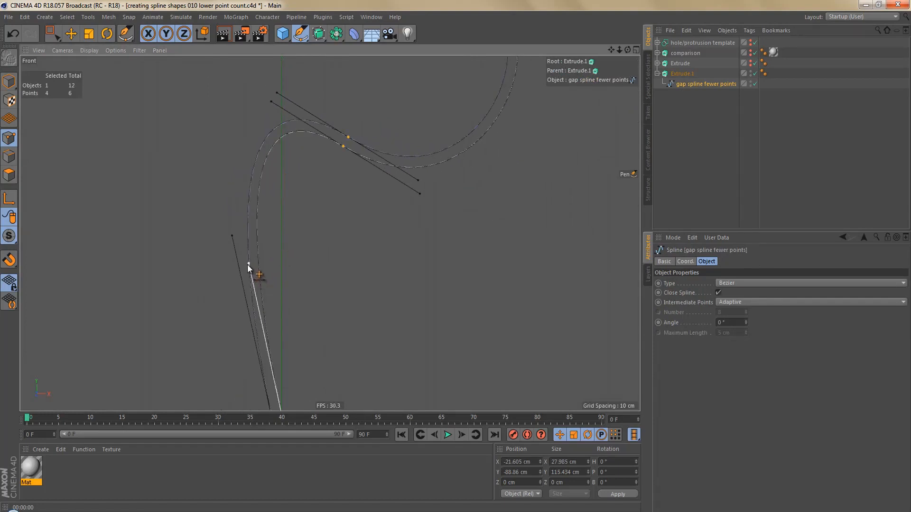
drag(249, 266, 252, 271)
- Lock tangent length instead of rotation and rotate the inner curve's lower-end tangent slightly inward
click(726, 293)
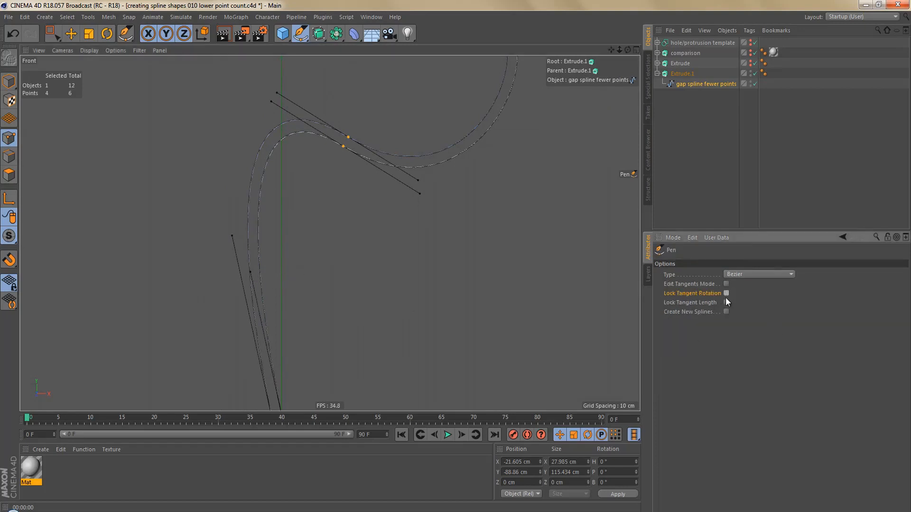
scroll(250, 275, up, 5)
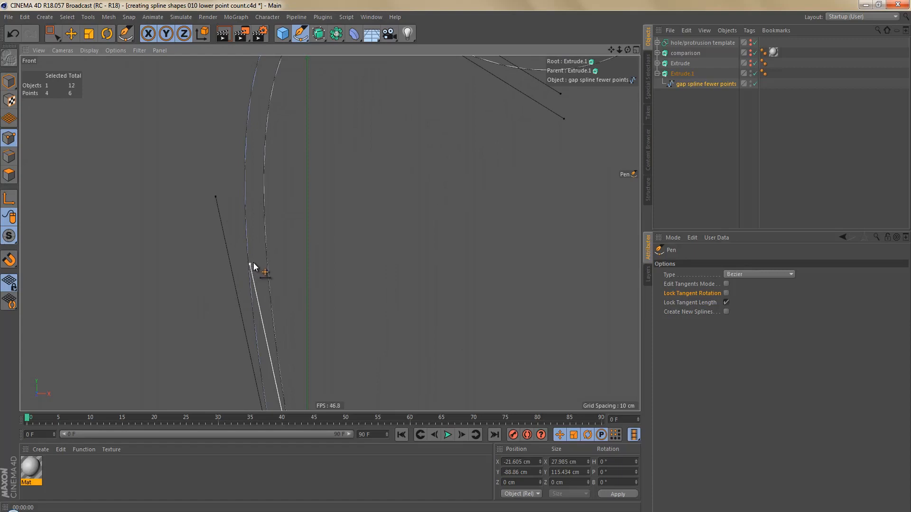
drag(253, 262, 253, 263)
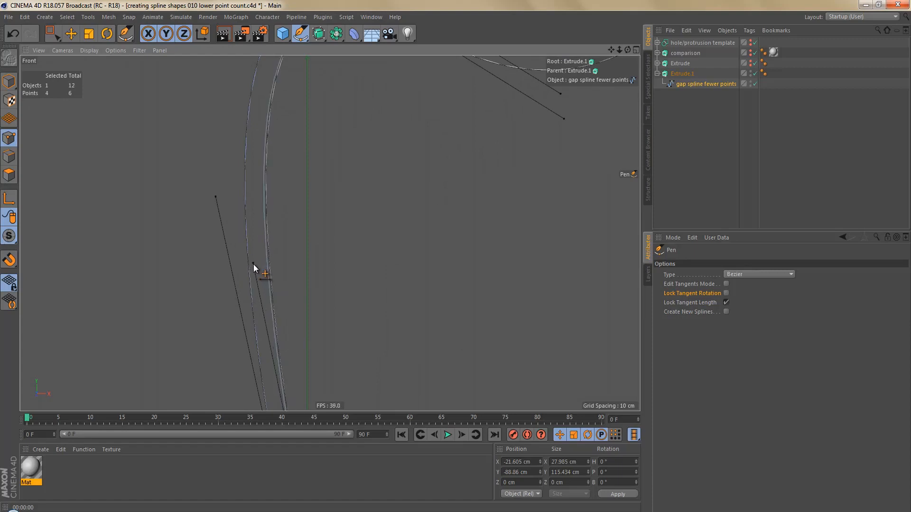
scroll(253, 263, down, 5)
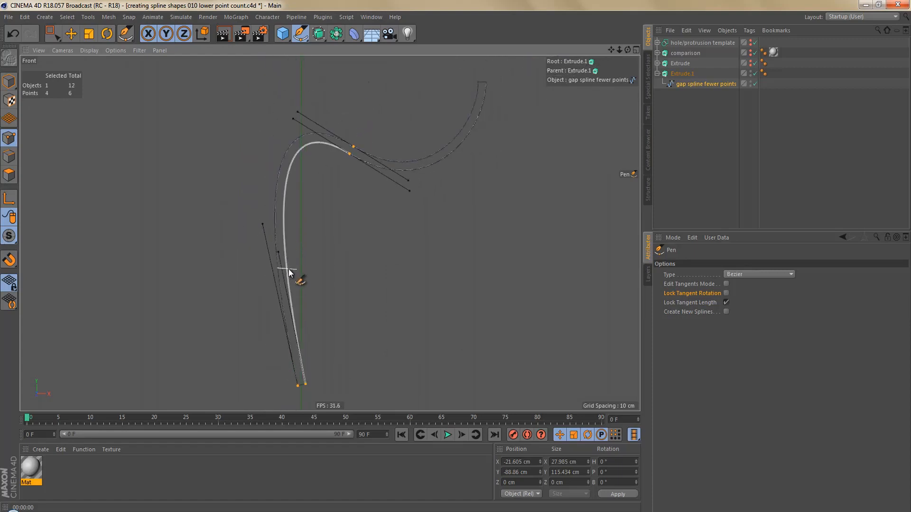
- Render the front view and inspect the gap's width around the upper bend up close
key(ctrl+r)
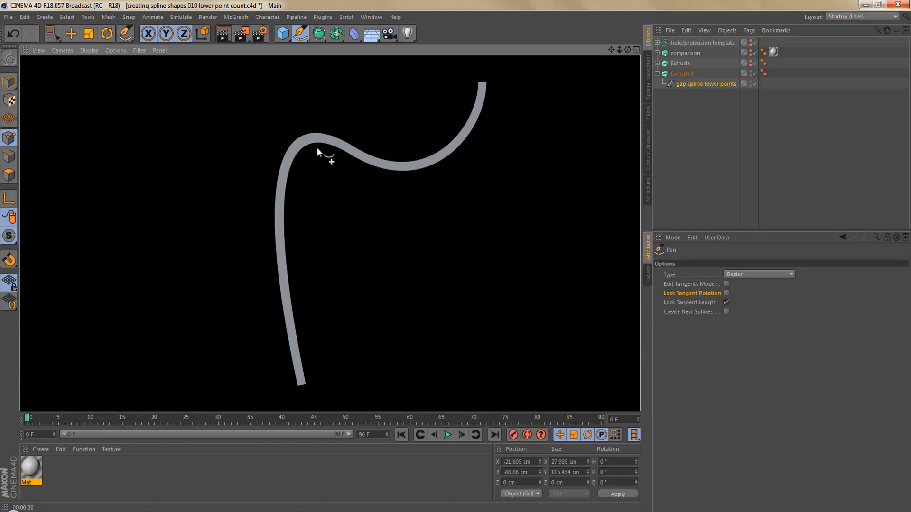
alt+right_drag(306, 138, 352, 139)
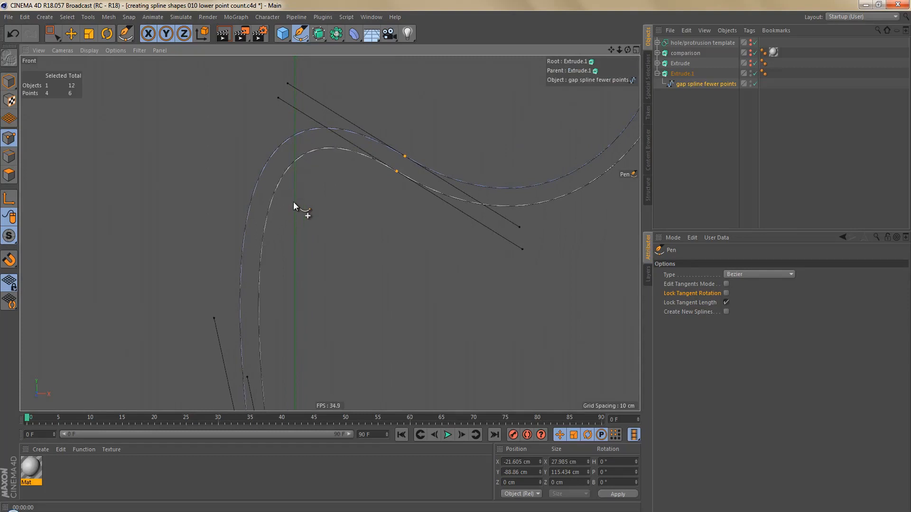
scroll(304, 187, down, 4)
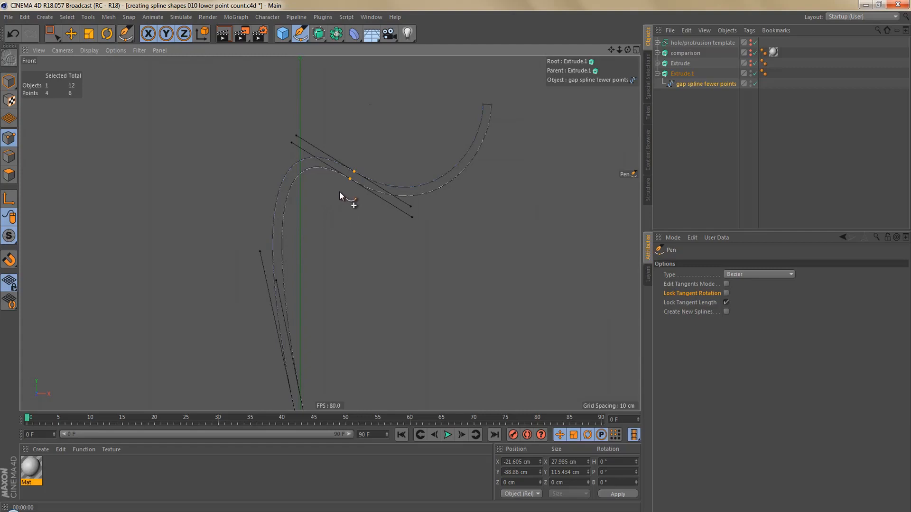
- Collapse and hide the gap spline's Extrude object, and show the "comparison" object
click(657, 74)
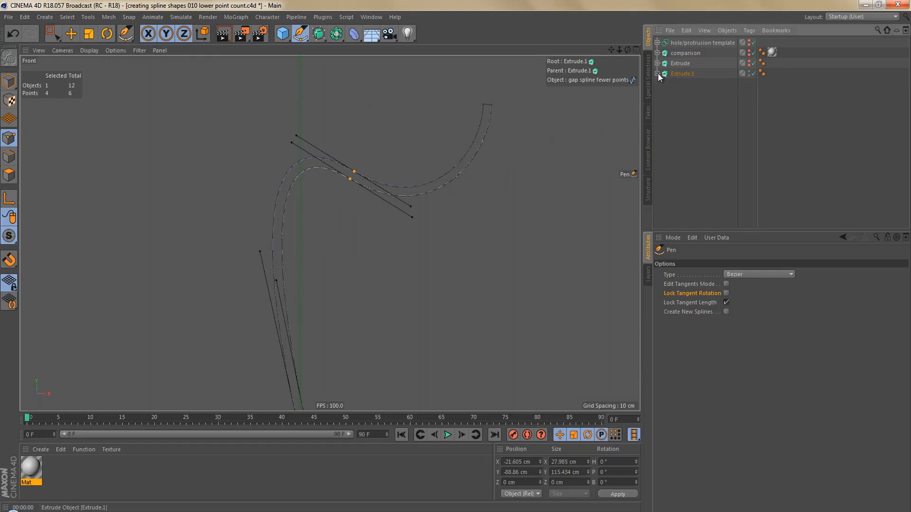
click(749, 73)
click(749, 51)
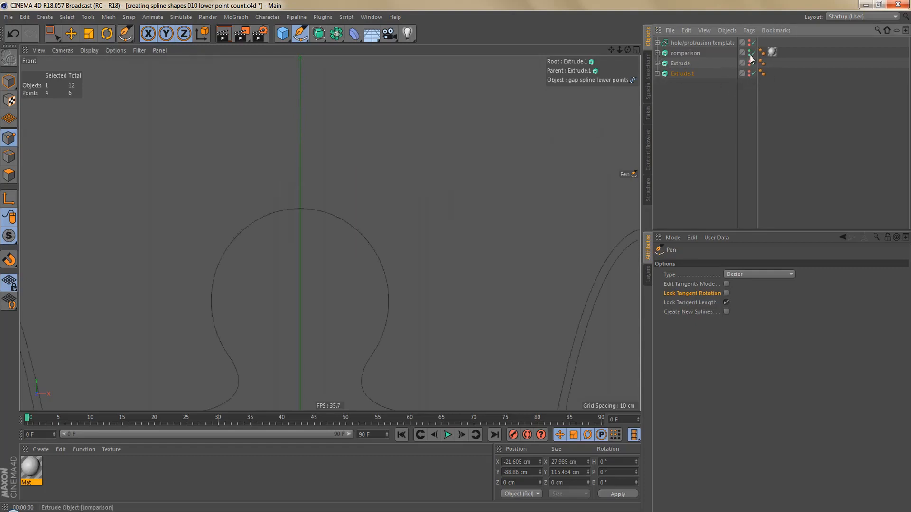
- Frame the Optimized and Original puzzle rings together, render them to the Picture Viewer, and close it after comparing
key(h)
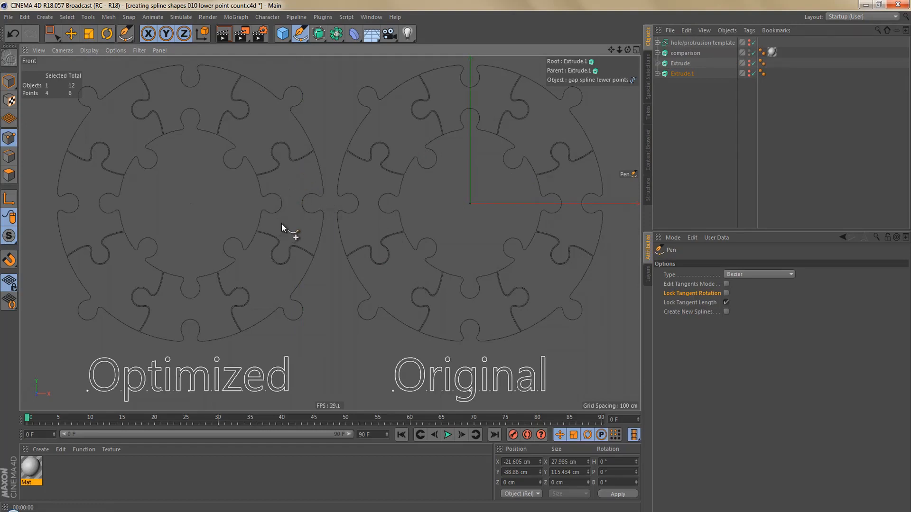
key(shift+r)
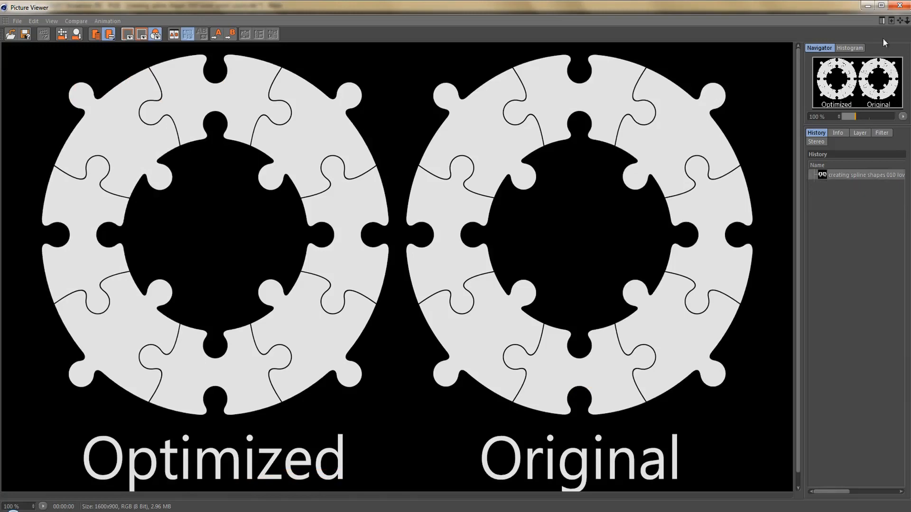
click(899, 6)
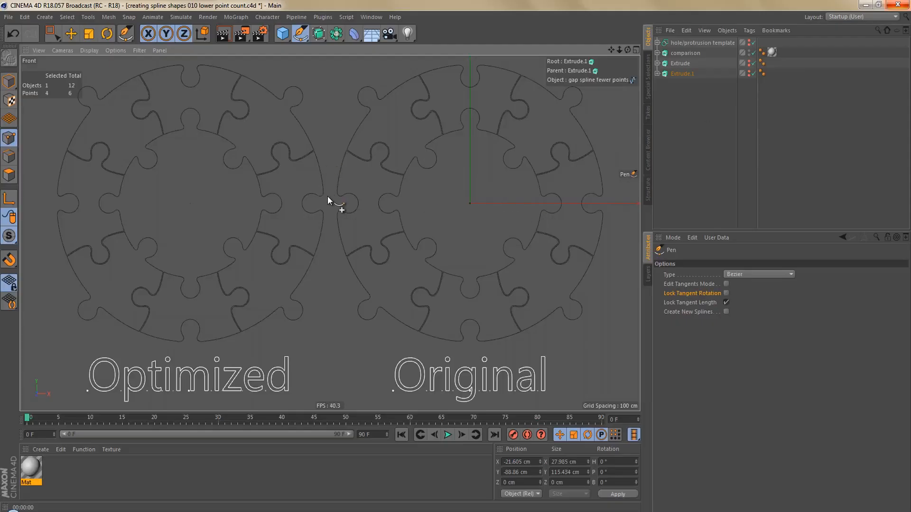
- Render a close-up of the area where the two puzzle rings meet to the Picture Viewer and compare their curves
alt+right_drag(327, 199, 378, 199)
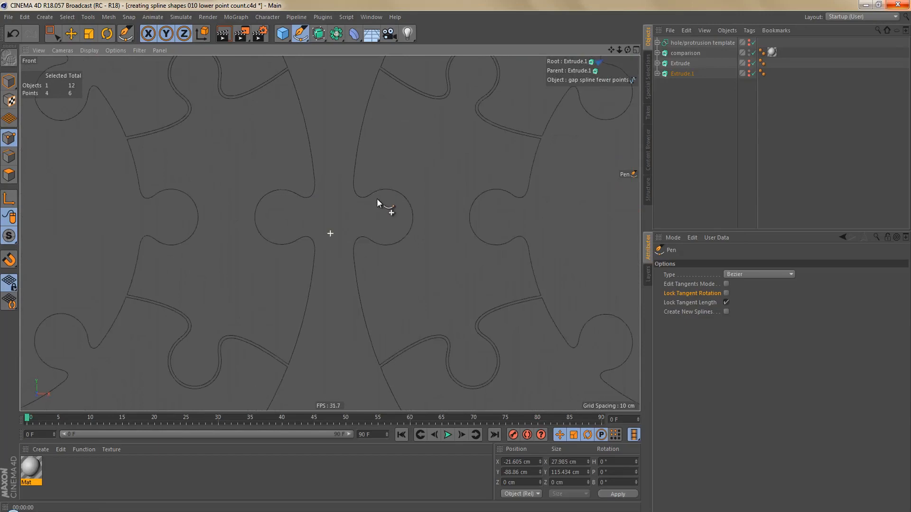
alt+middle_drag(377, 198, 358, 228)
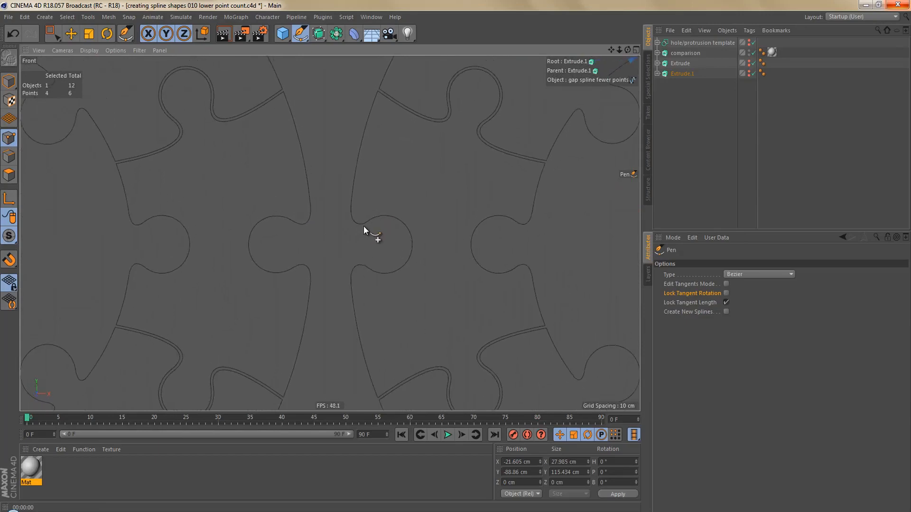
key(shift+r)
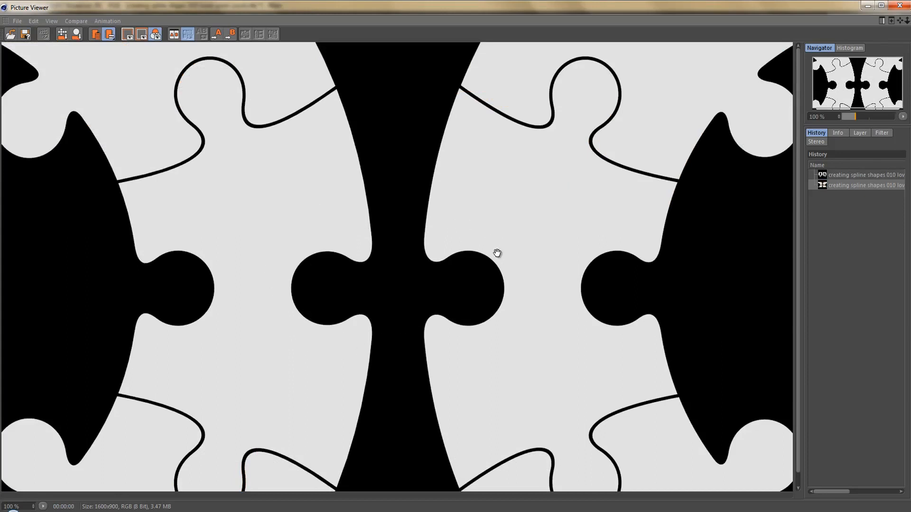
click(899, 6)
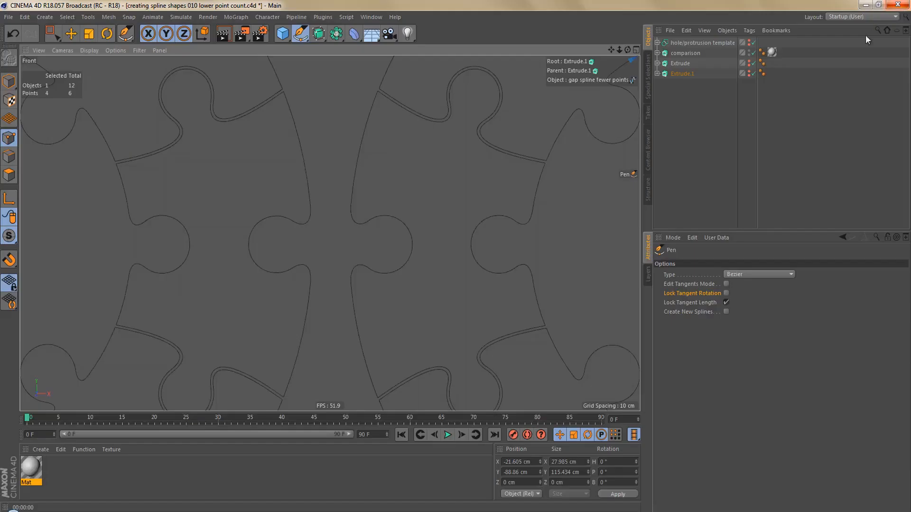
- Disable the "comparison" extrusion and compare the point counts of "puzzle pieces original" and "puzzle pieces fewer points"
scroll(432, 192, down, 6)
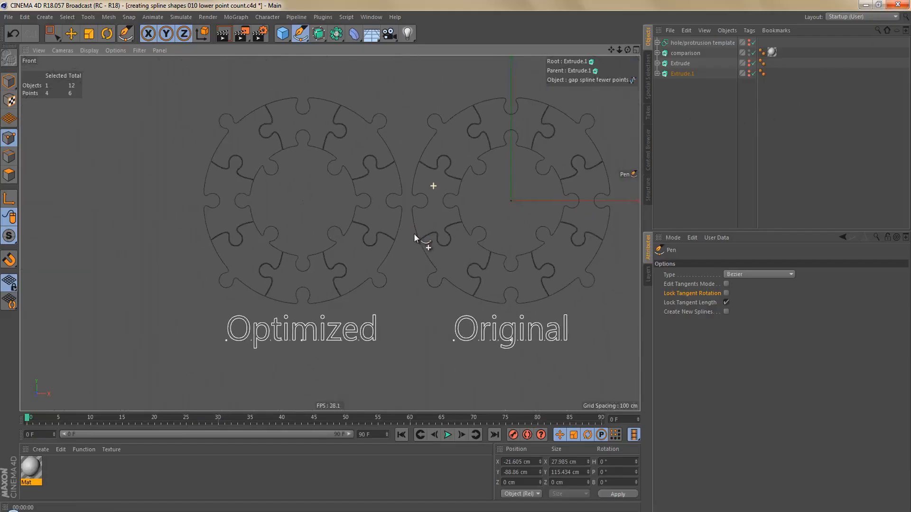
click(657, 52)
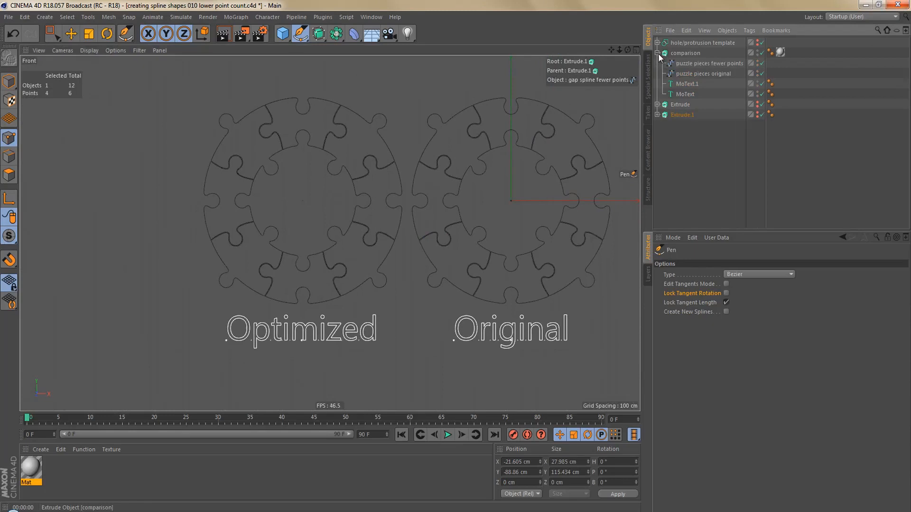
click(761, 53)
click(705, 75)
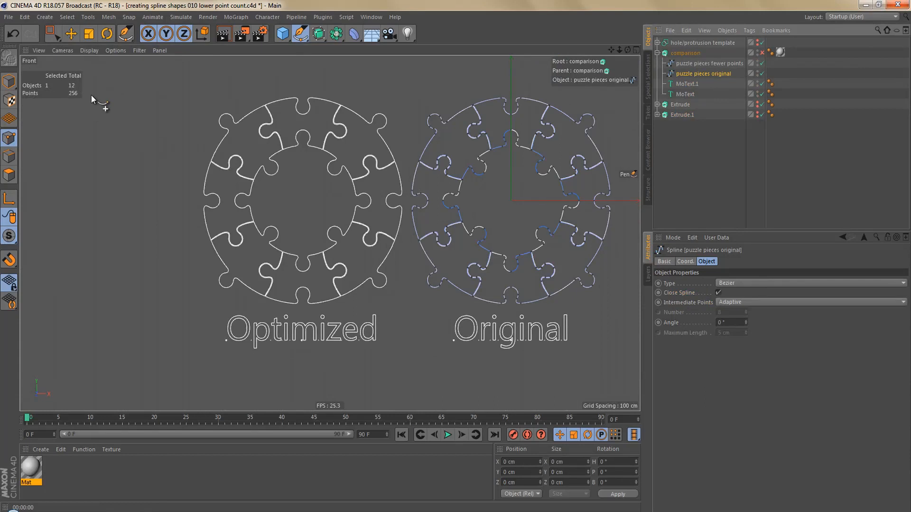
click(710, 64)
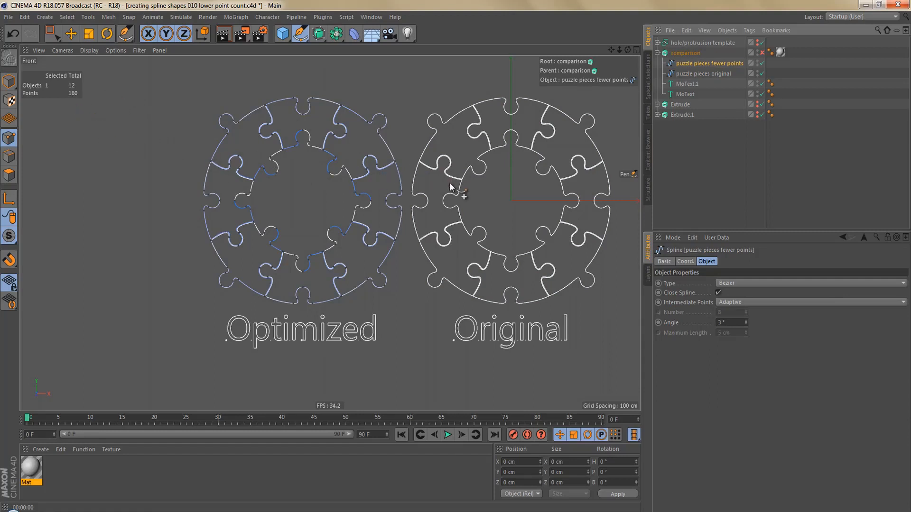
middle_drag(379, 192, 309, 206)
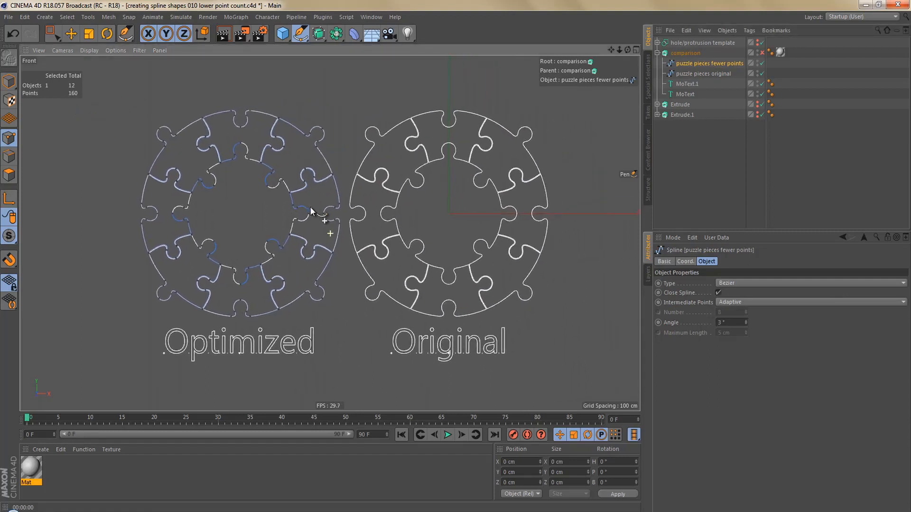